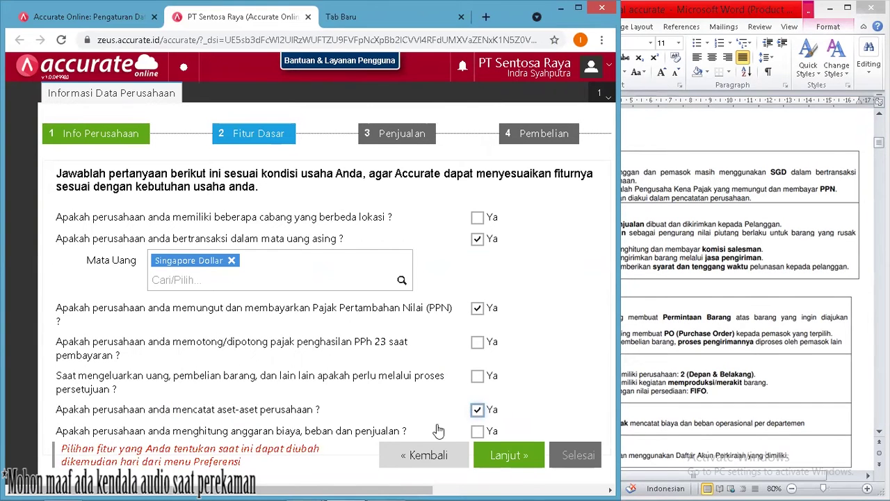
# - Check the Umum accounting policies, keep company asset recording enabled, and continue from Fitur Dasar to the Penjualan questions
pyautogui.click(681, 361)
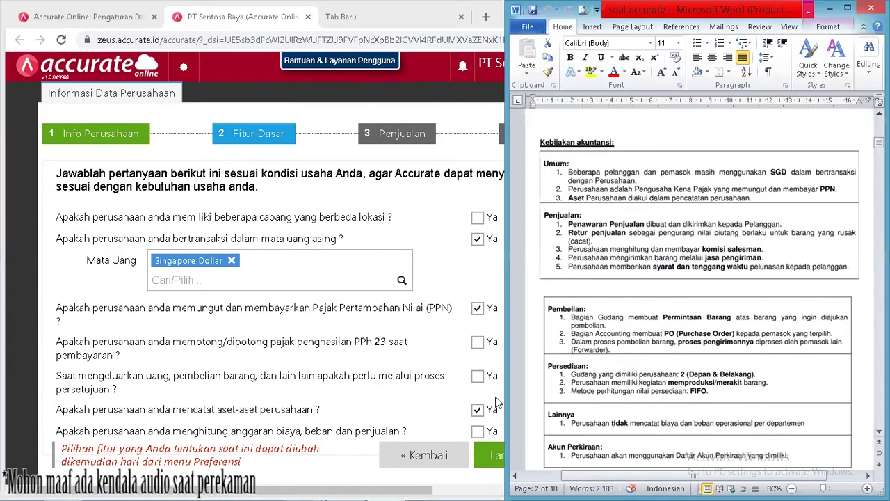
pyautogui.click(454, 413)
pyautogui.click(477, 411)
pyautogui.click(514, 456)
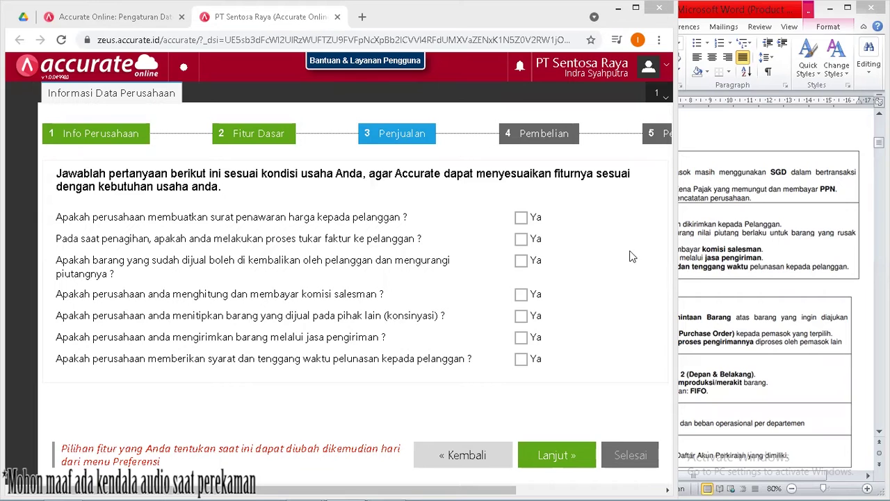
# - Following the Penjualan policies in the document, enable price quotations to customers and leave the invoice exchange process disabled
pyautogui.click(754, 269)
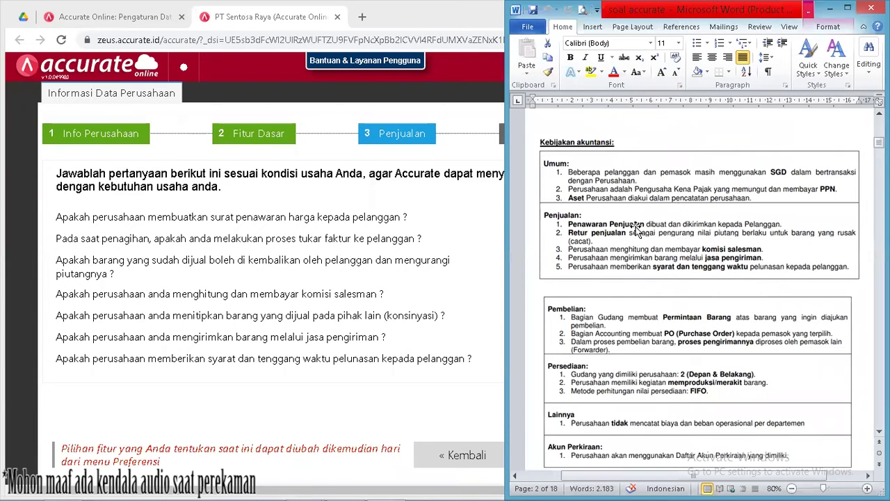
pyautogui.click(434, 245)
pyautogui.click(520, 217)
pyautogui.click(522, 239)
pyautogui.click(522, 239)
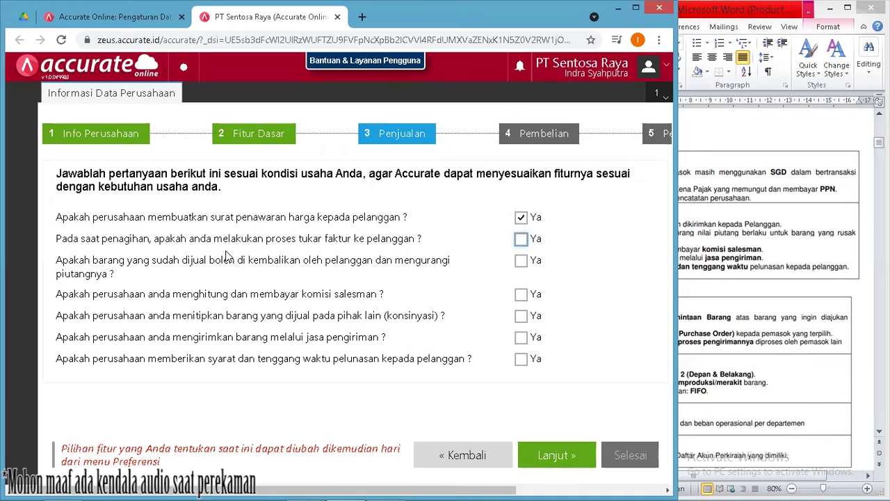
# - Following the Penjualan policies, enable customer returns that reduce receivables and the calculation and payment of salesman commissions
pyautogui.click(716, 269)
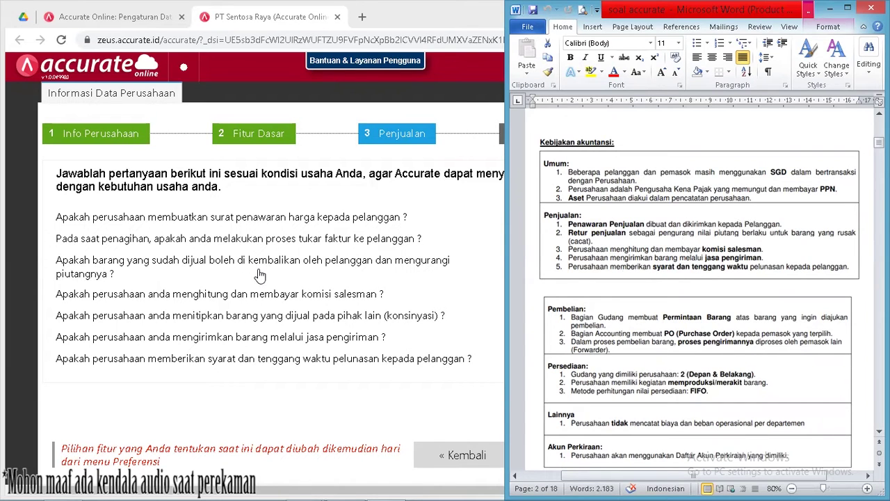
pyautogui.click(443, 258)
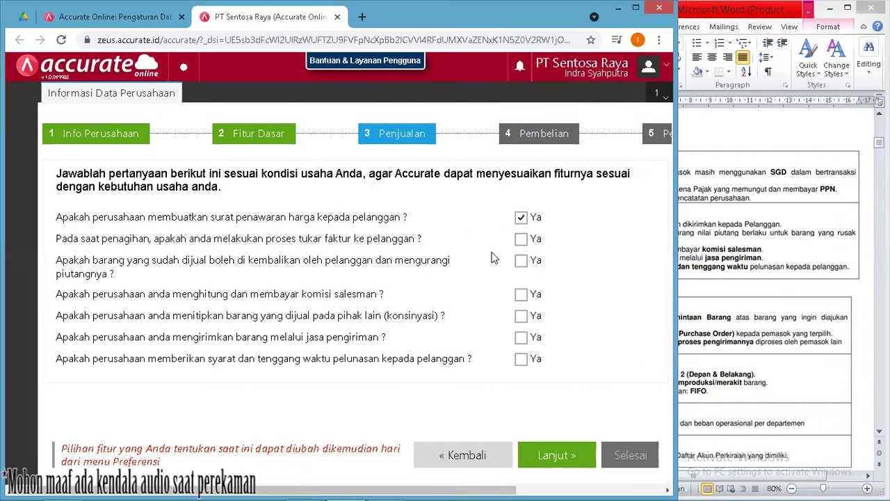
pyautogui.click(520, 260)
pyautogui.click(724, 249)
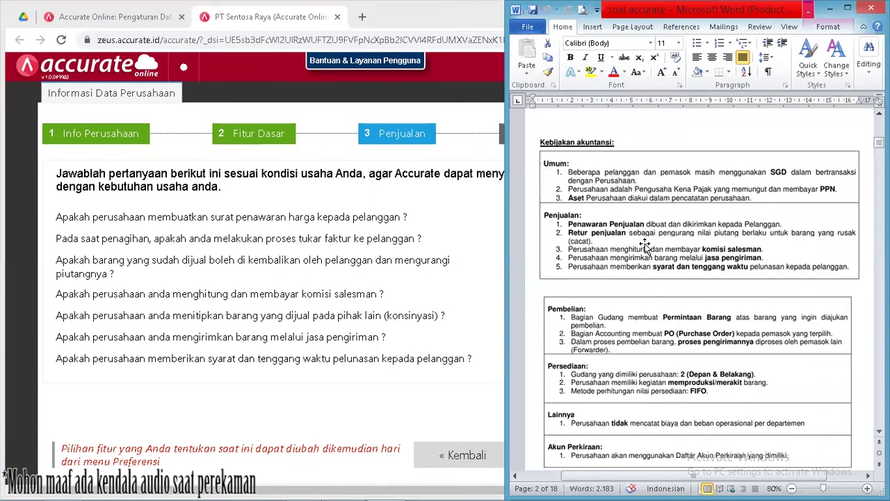
pyautogui.click(470, 277)
pyautogui.click(521, 295)
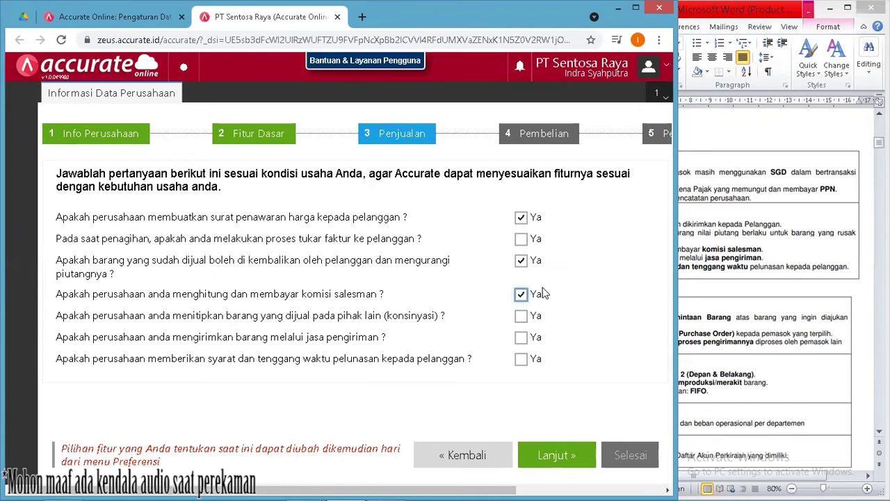
pyautogui.click(718, 303)
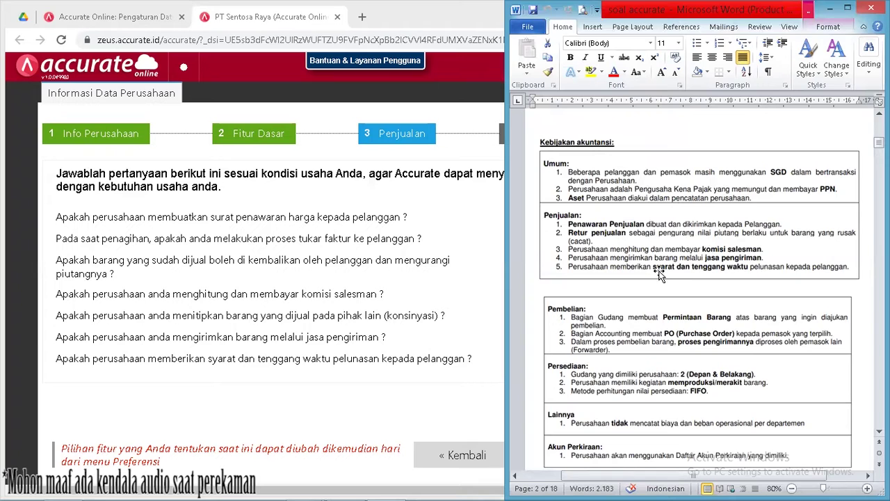
pyautogui.click(446, 272)
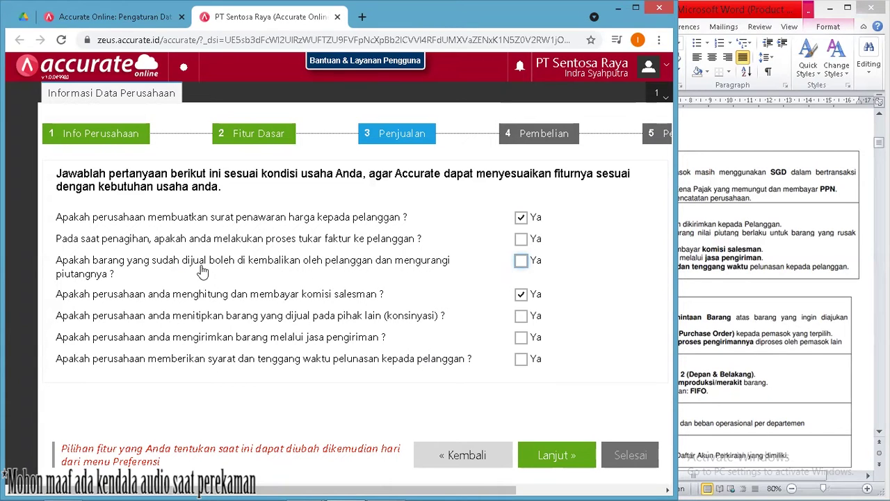
pyautogui.click(523, 262)
# - Enable shipping through delivery services and customer payment terms as the policies require, and continue to the Pembelian questions
pyautogui.click(718, 283)
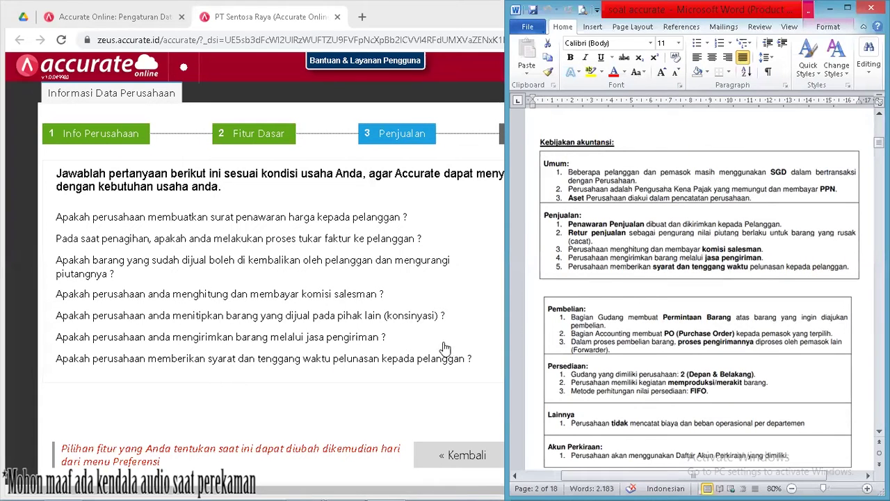
pyautogui.click(469, 363)
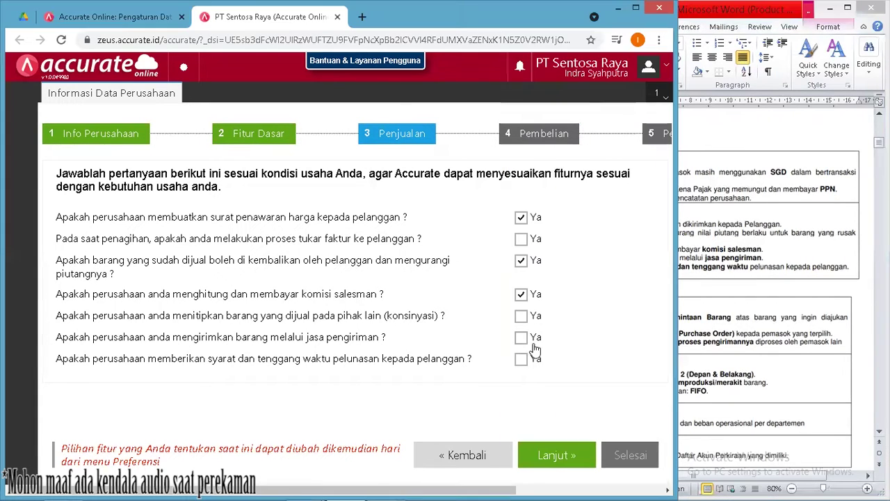
pyautogui.click(522, 339)
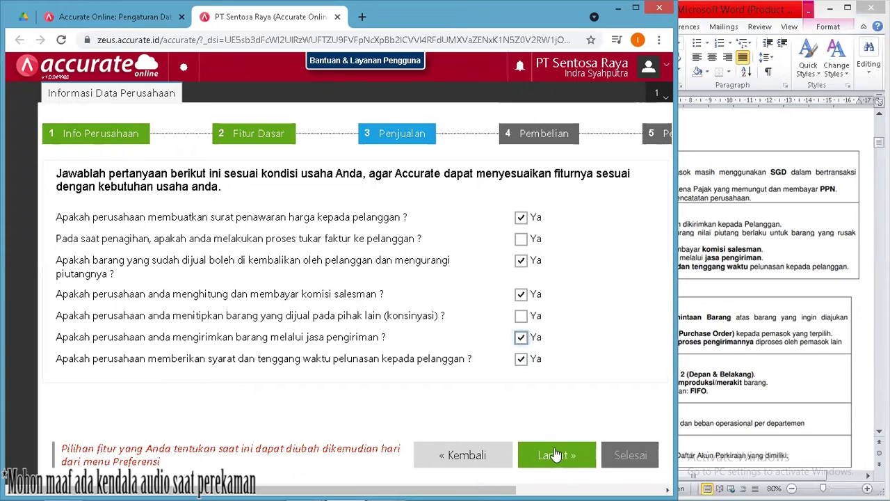
pyautogui.click(556, 454)
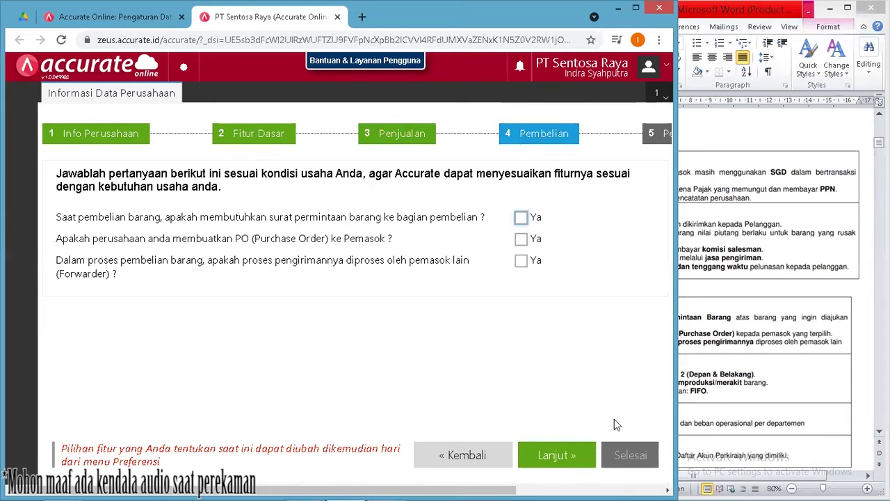
# - Following the Pembelian policies, enable purchase requisitions, purchase orders to suppliers and forwarder delivery, and continue to the inventory questions
pyautogui.click(798, 394)
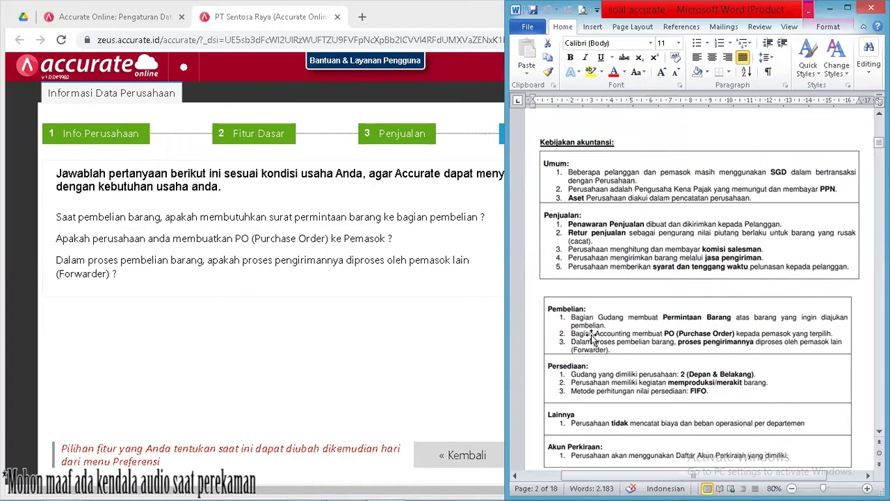
pyautogui.click(353, 351)
pyautogui.click(521, 217)
pyautogui.click(521, 238)
pyautogui.click(522, 259)
pyautogui.click(553, 457)
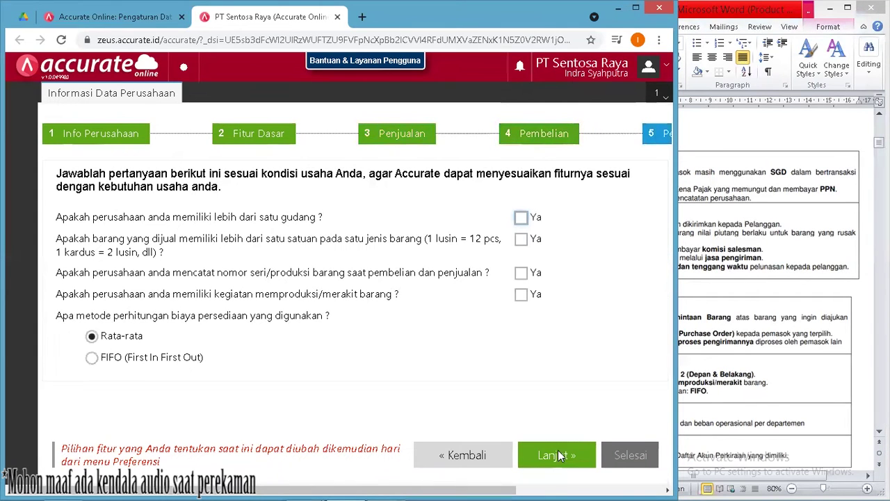
# - Following the Persediaan policies, enable multiple warehouses and goods production/assembly, set the inventory costing method to FIFO, and continue
pyautogui.click(747, 357)
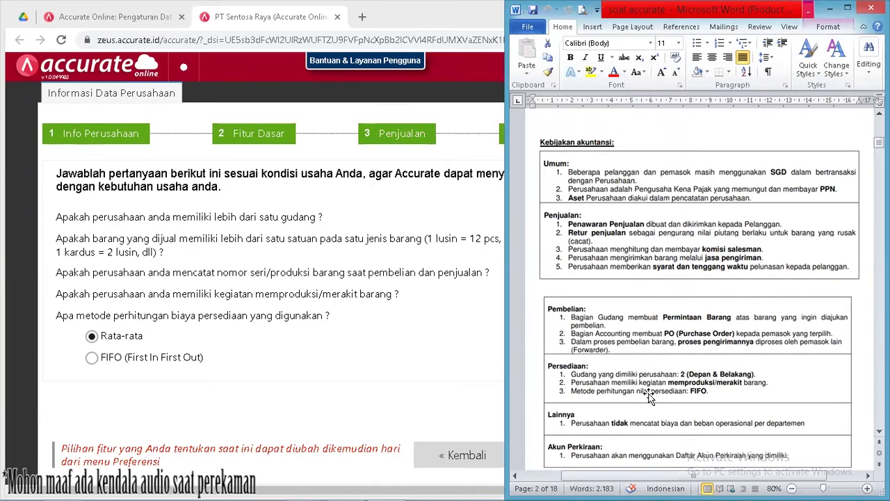
pyautogui.click(472, 368)
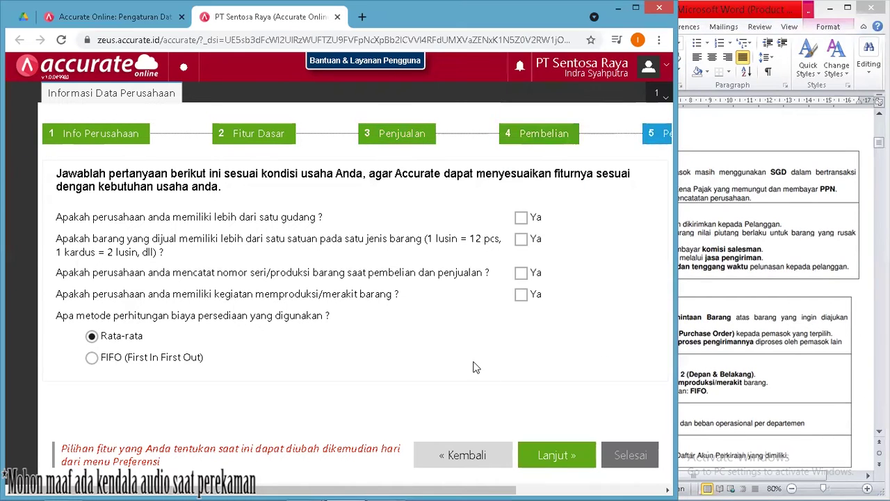
pyautogui.click(520, 217)
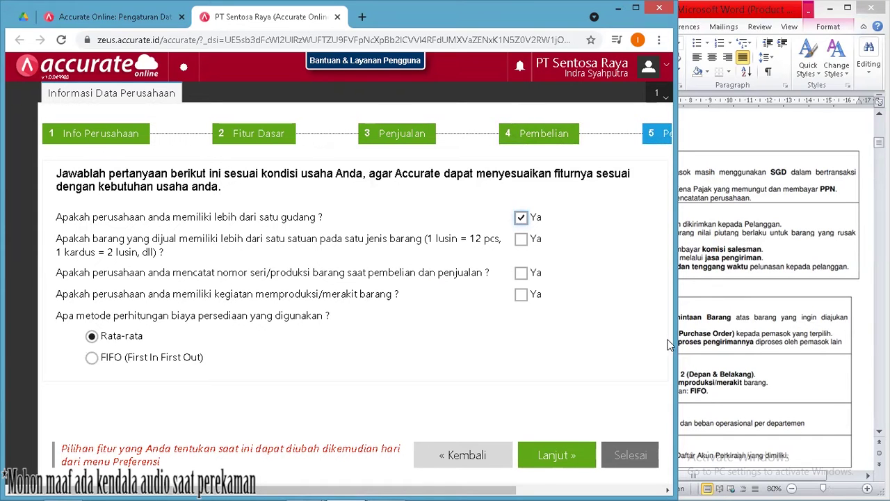
pyautogui.click(682, 365)
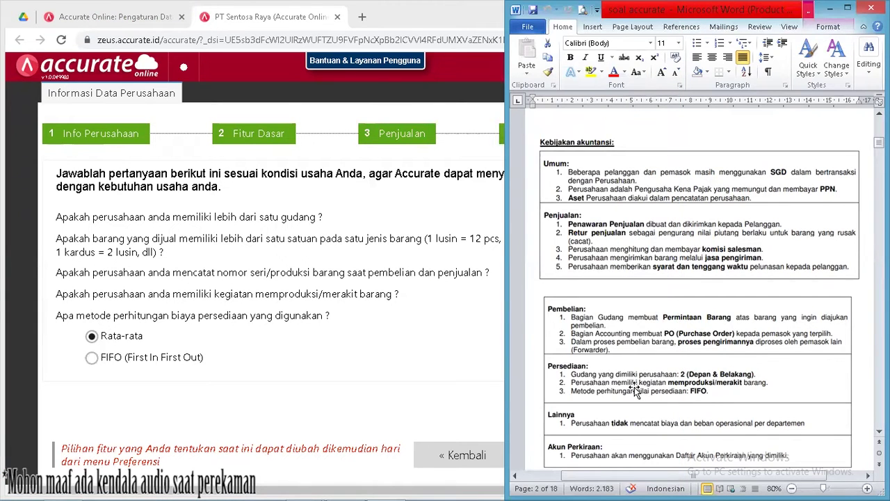
pyautogui.click(488, 404)
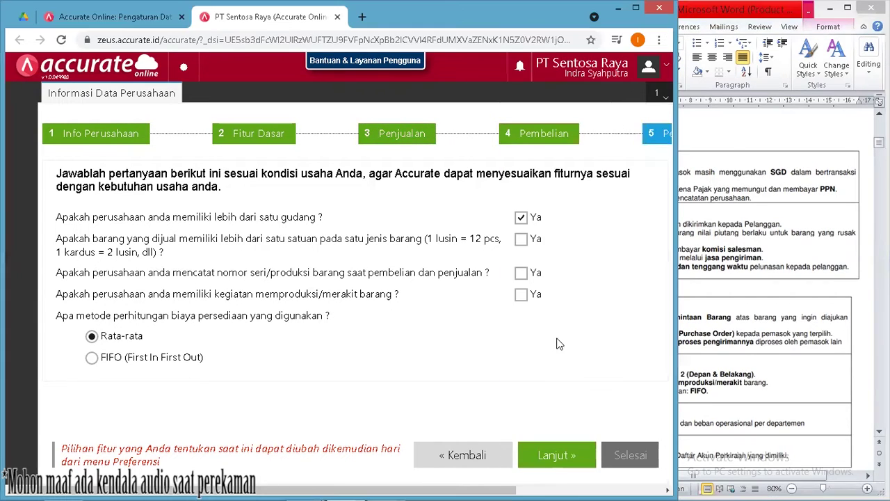
pyautogui.click(521, 295)
pyautogui.click(91, 357)
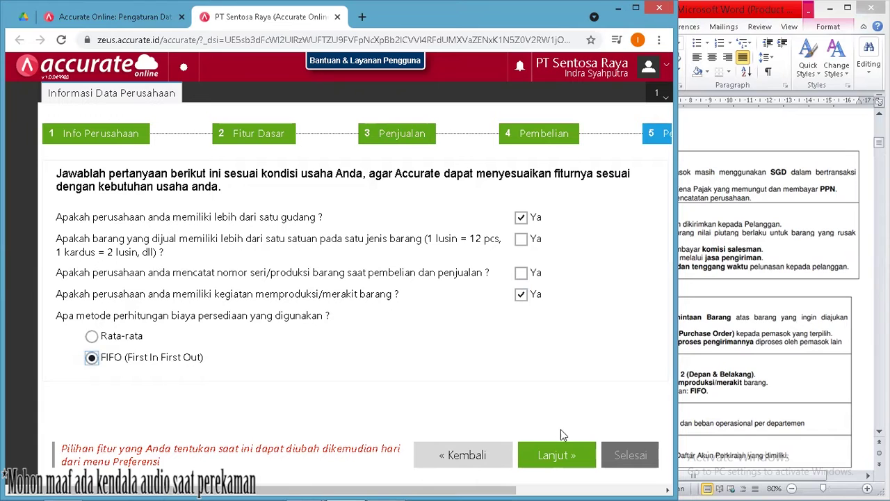
pyautogui.click(560, 453)
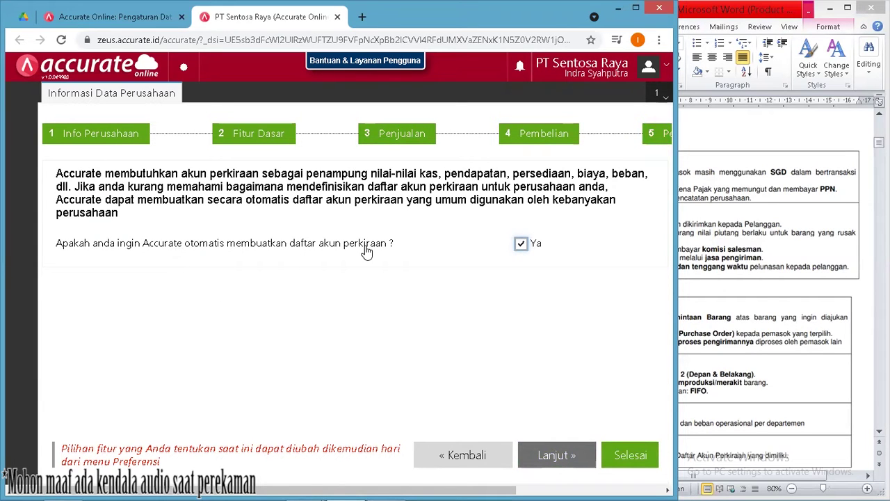
# - Turn off automatic account list creation and finish the company setup, dismissing the welcome screen with the option not to show it again
pyautogui.click(522, 247)
pyautogui.click(626, 455)
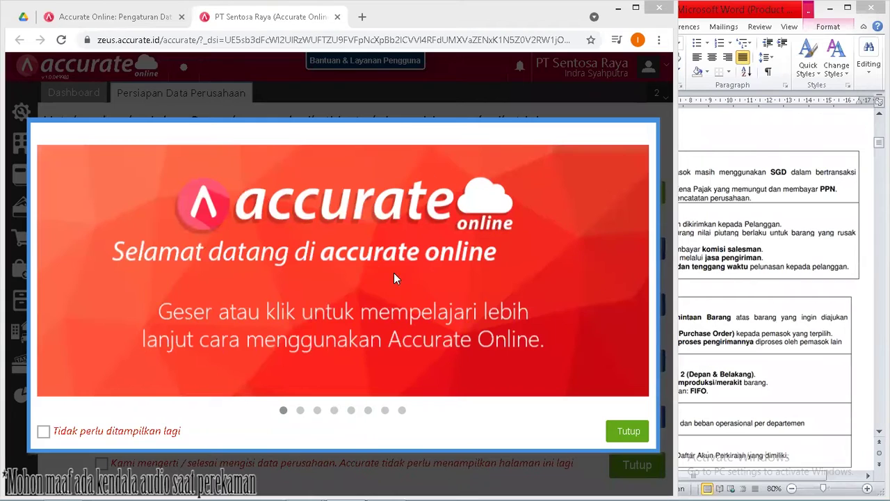
pyautogui.click(139, 436)
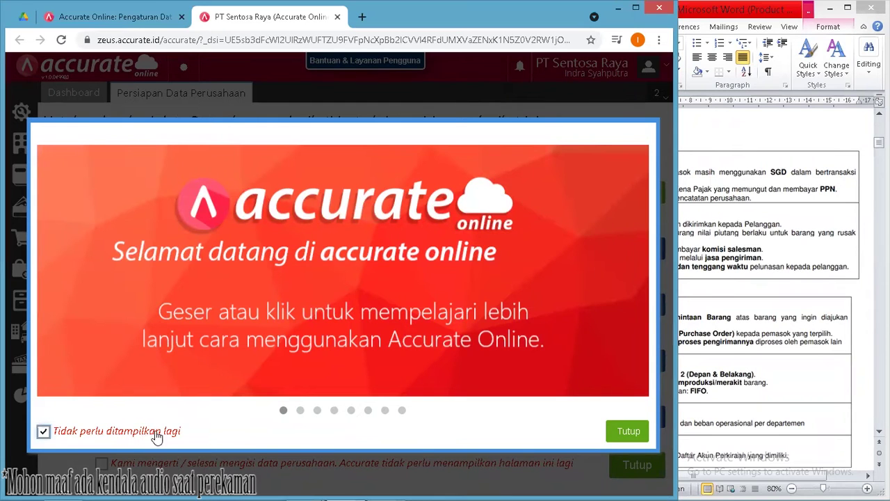
pyautogui.click(612, 429)
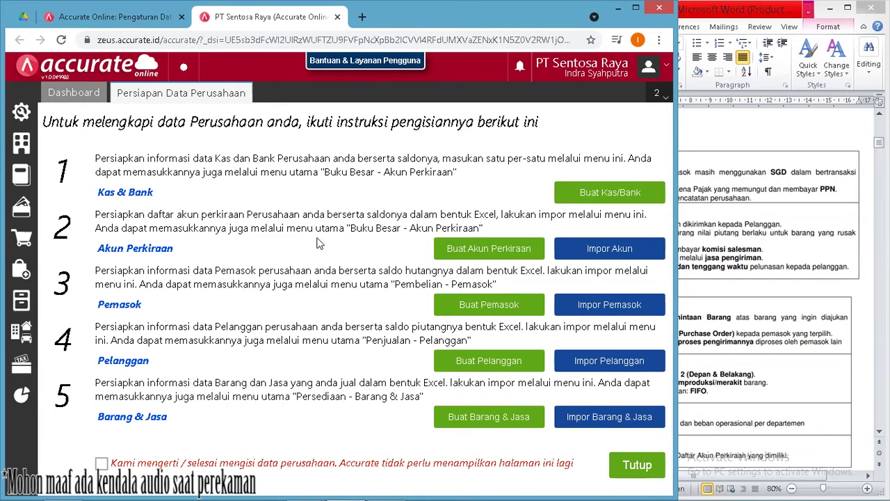
# - Start the account import and choose the file 1. Daftar Akun from Downloads > KULIAH > Praktika Akuntansi > Data Base Accurate > UCP 3
pyautogui.click(599, 253)
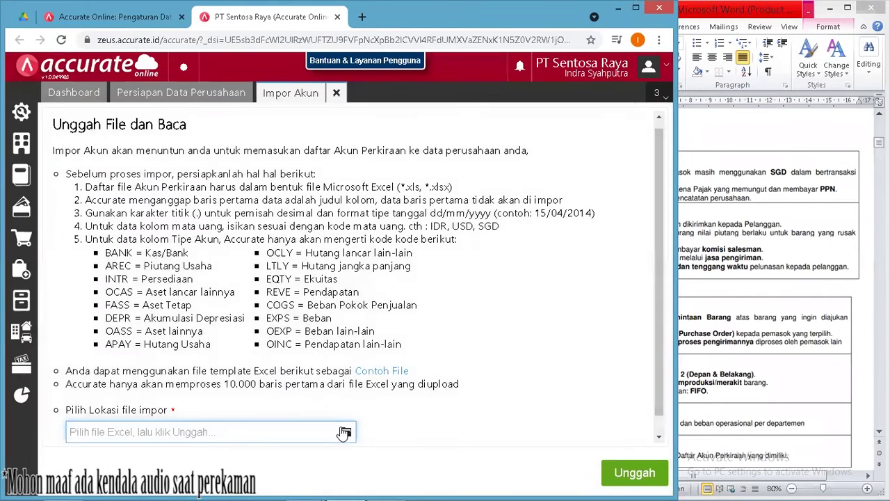
pyautogui.click(346, 431)
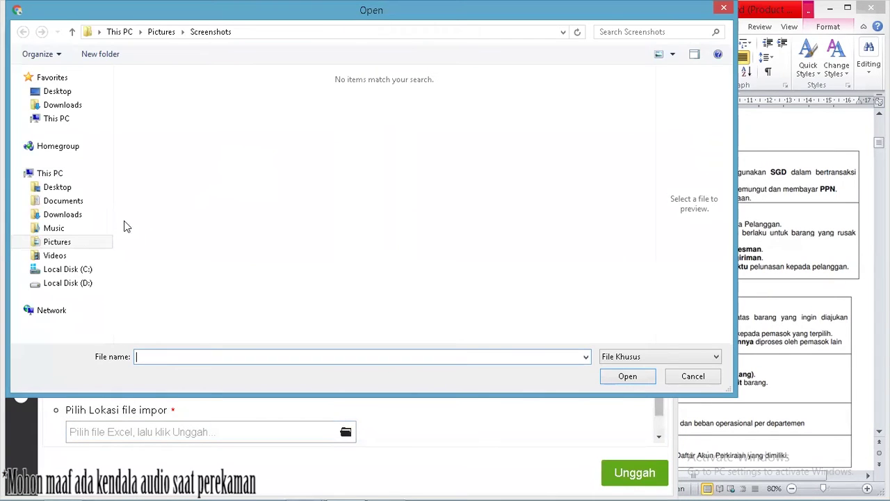
pyautogui.click(74, 216)
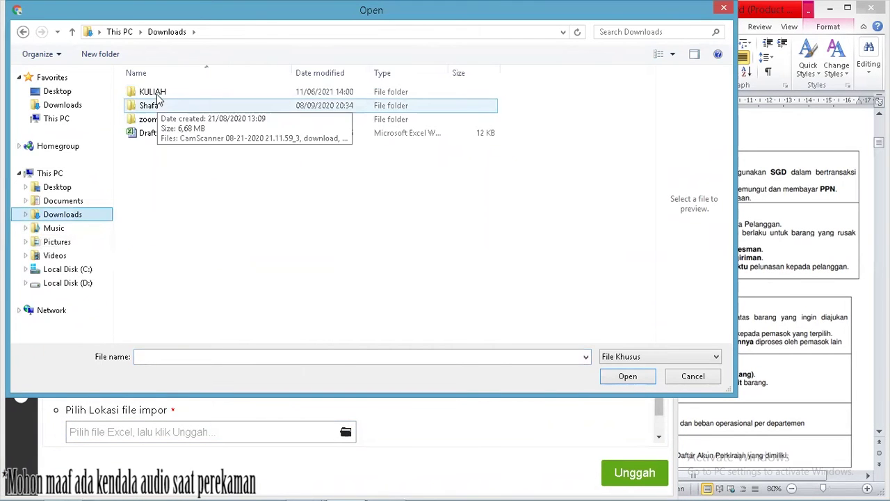
pyautogui.doubleClick(157, 92)
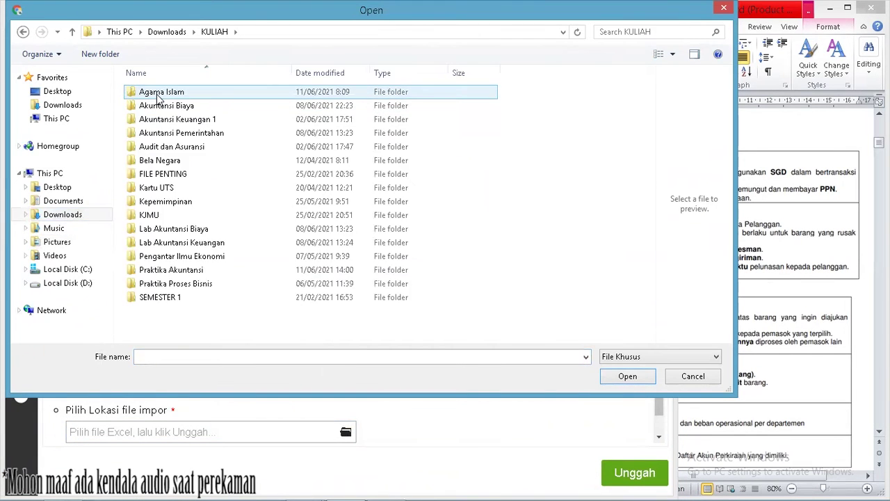
pyautogui.doubleClick(196, 271)
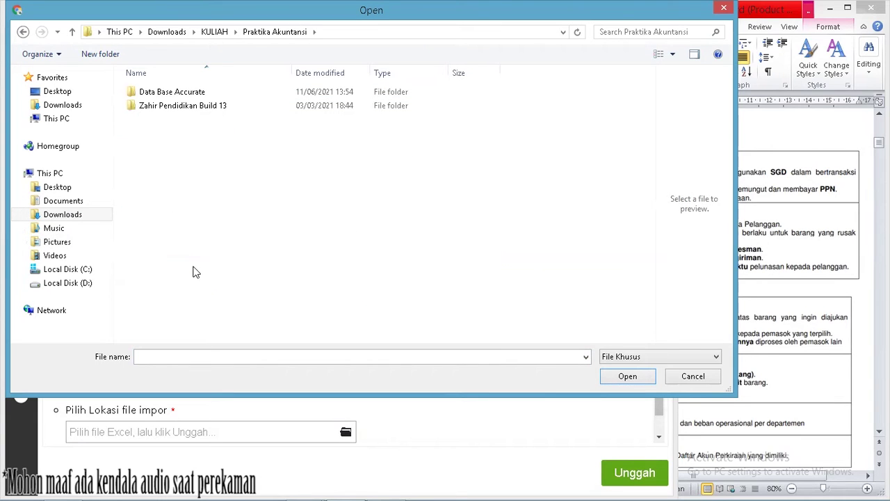
pyautogui.doubleClick(228, 89)
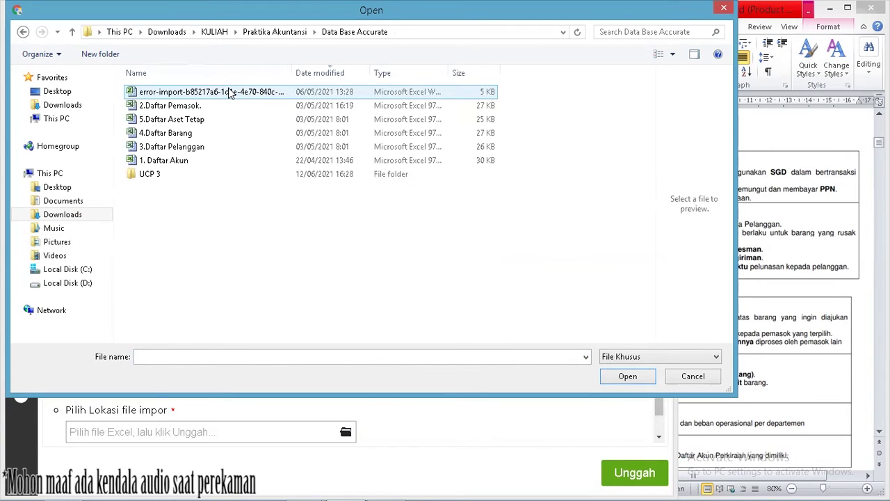
pyautogui.doubleClick(240, 174)
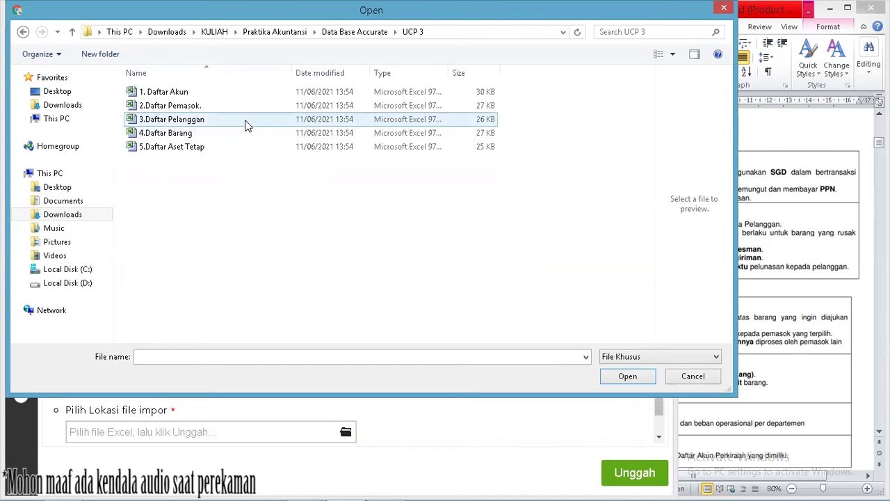
pyautogui.click(250, 93)
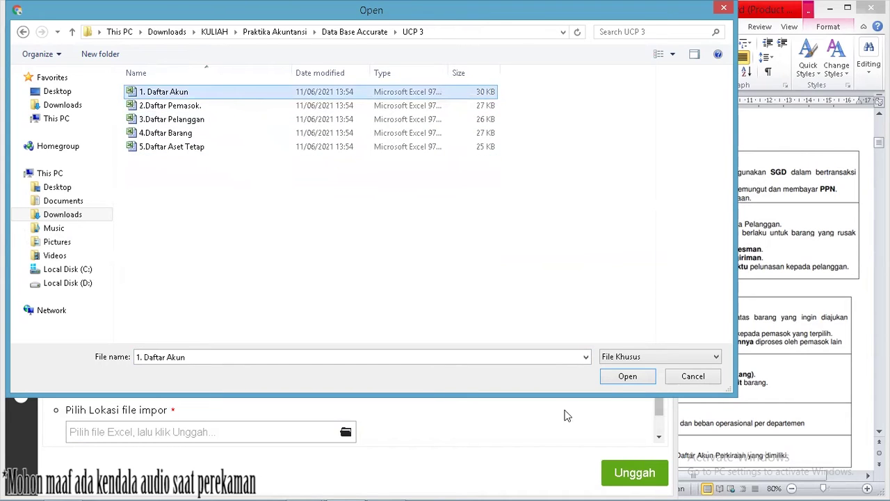
pyautogui.click(610, 382)
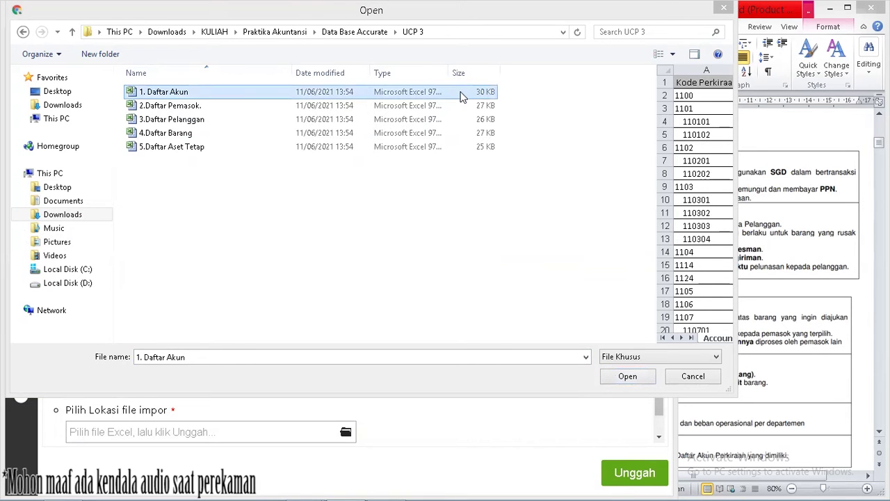
# - Upload 1. Daftar Akun, keep the column mapping, and import the accounts with updating of matching existing data enabled
pyautogui.click(622, 374)
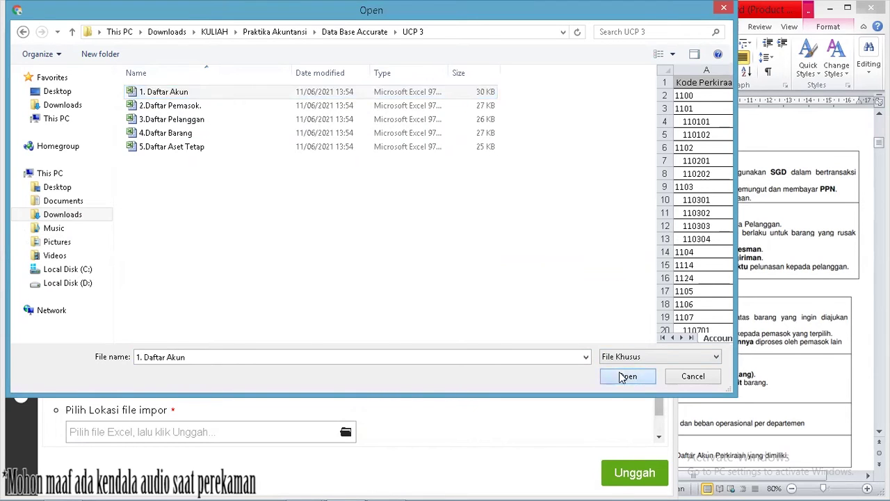
pyautogui.click(630, 470)
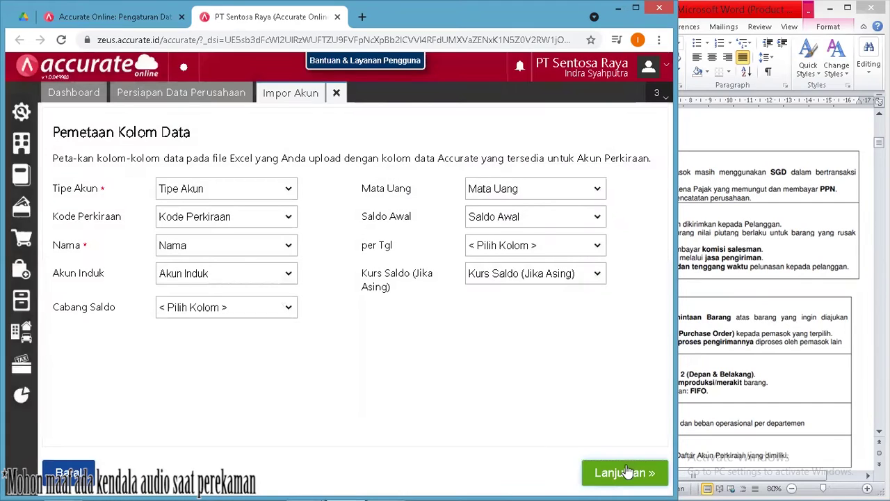
pyautogui.click(619, 472)
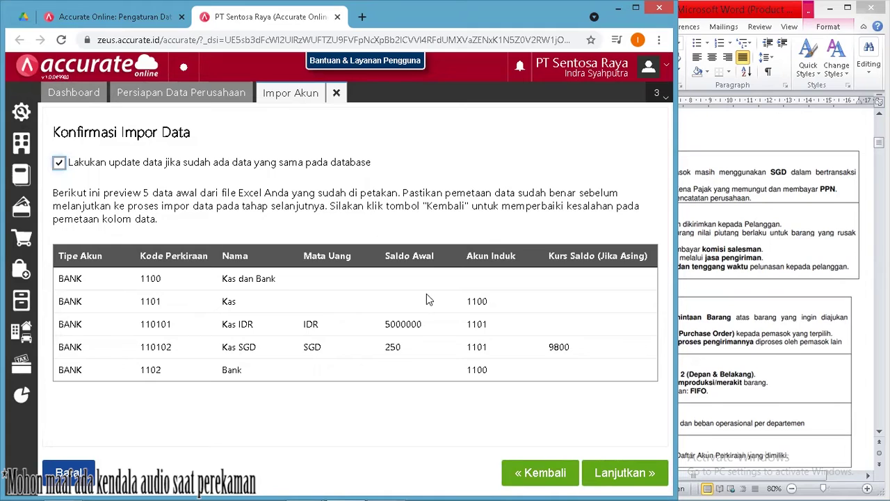
pyautogui.click(610, 474)
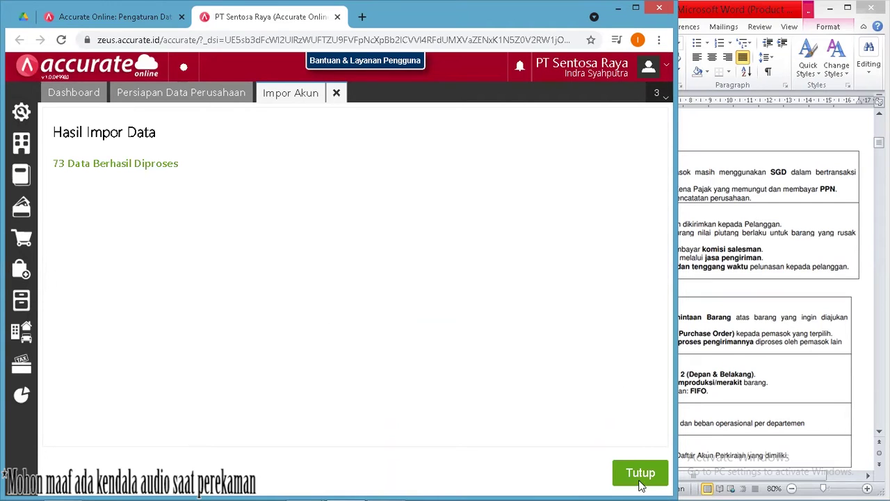
pyautogui.click(636, 475)
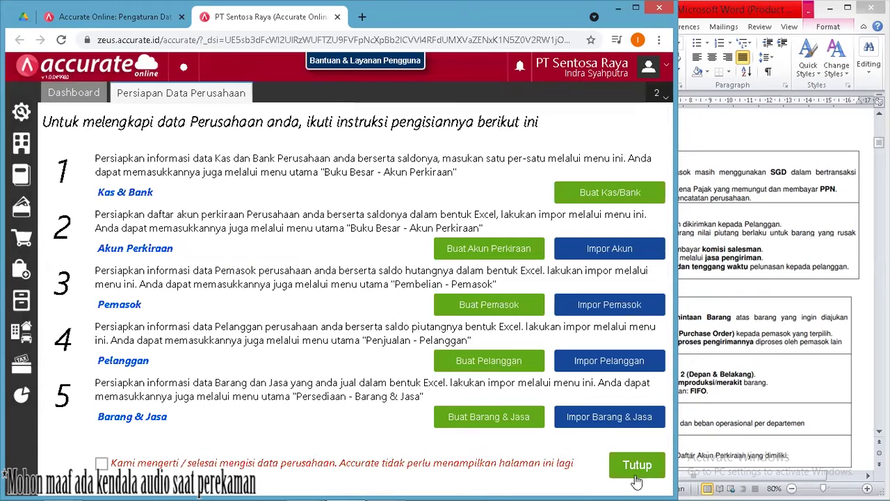
# - Import the suppliers from 2.Daftar Pemasok with the suggested column mapping, updating matching data and adding opening balances as new balances
pyautogui.click(584, 311)
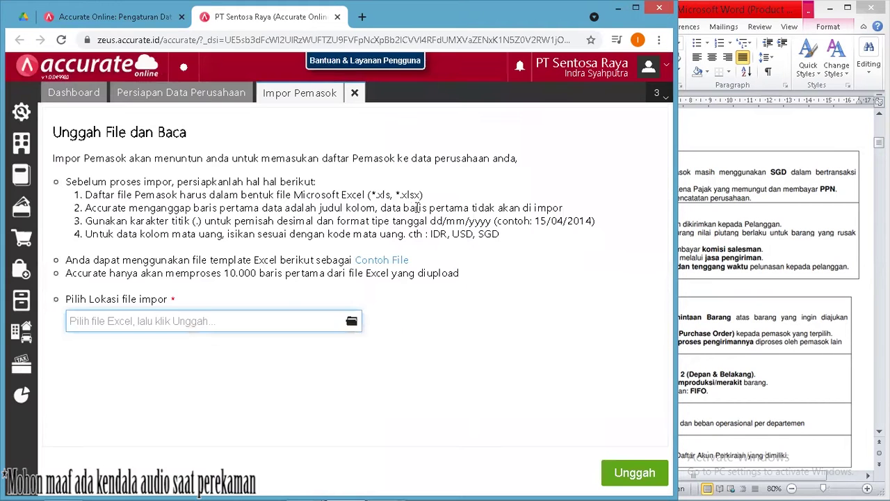
pyautogui.click(351, 318)
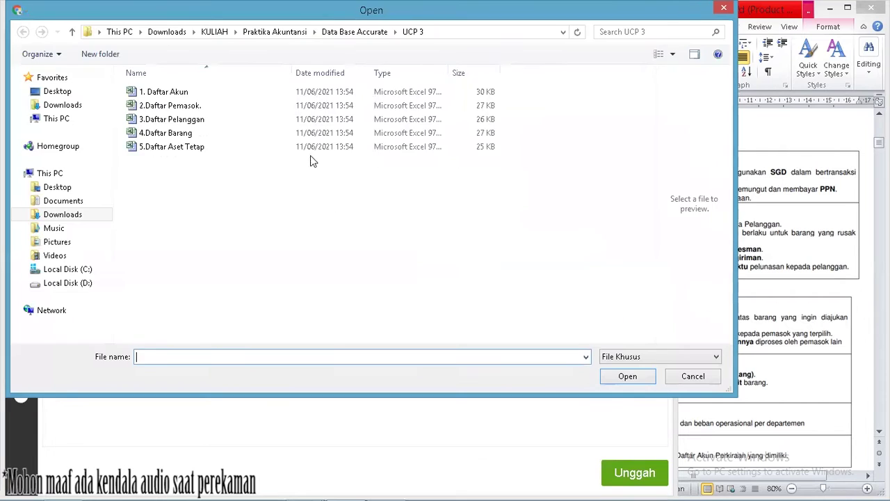
pyautogui.click(303, 108)
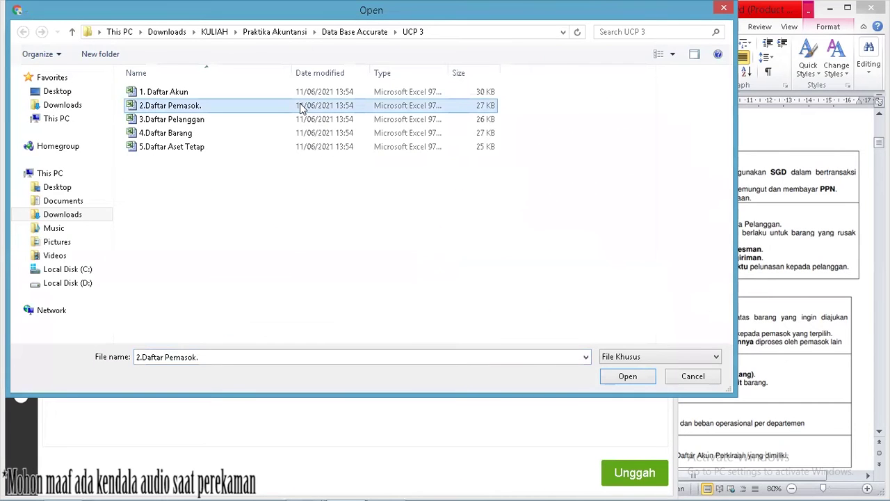
pyautogui.click(607, 375)
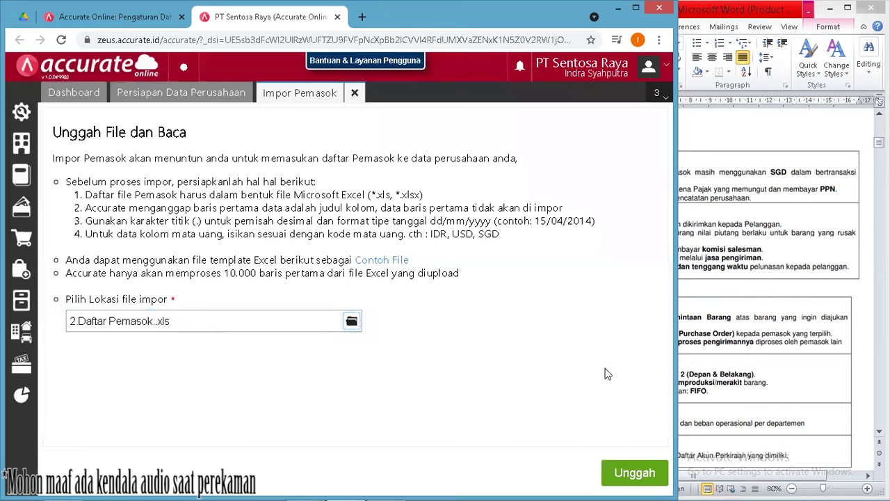
pyautogui.click(634, 472)
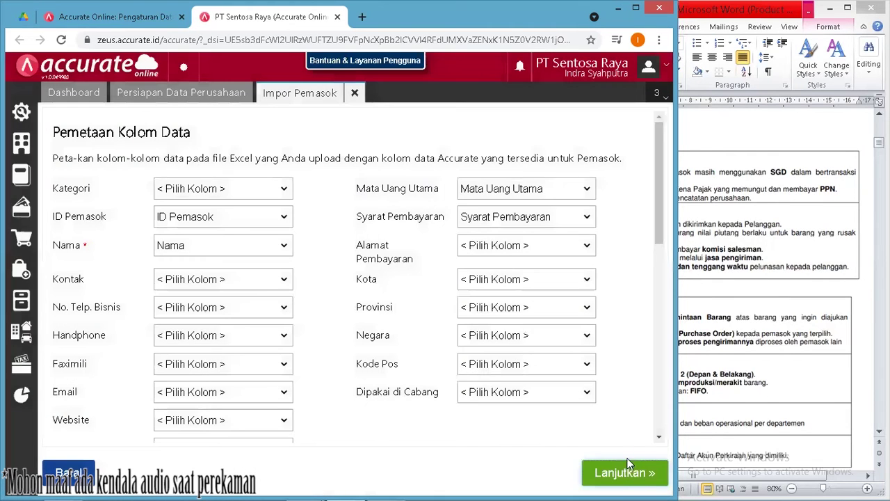
pyautogui.click(635, 472)
pyautogui.click(504, 168)
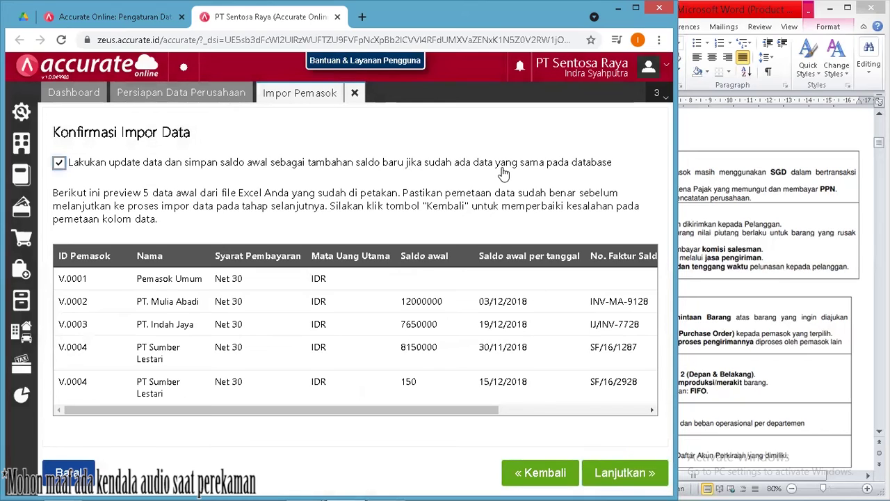
pyautogui.click(602, 476)
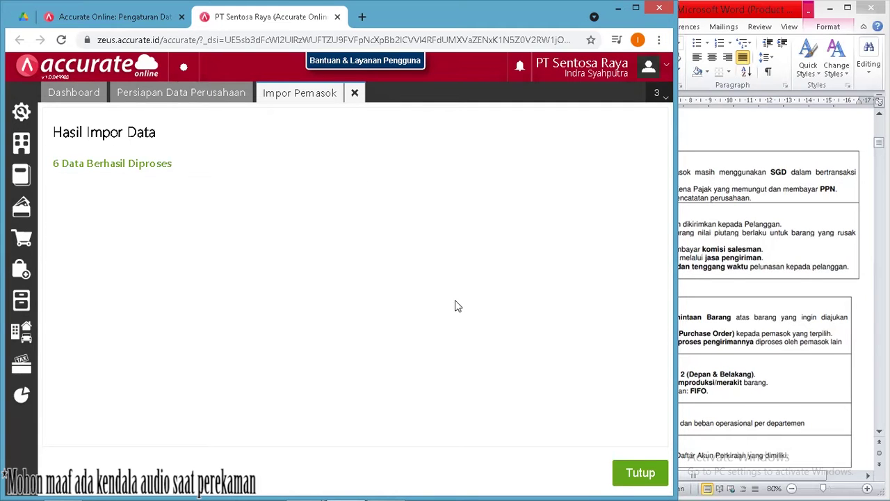
pyautogui.click(627, 474)
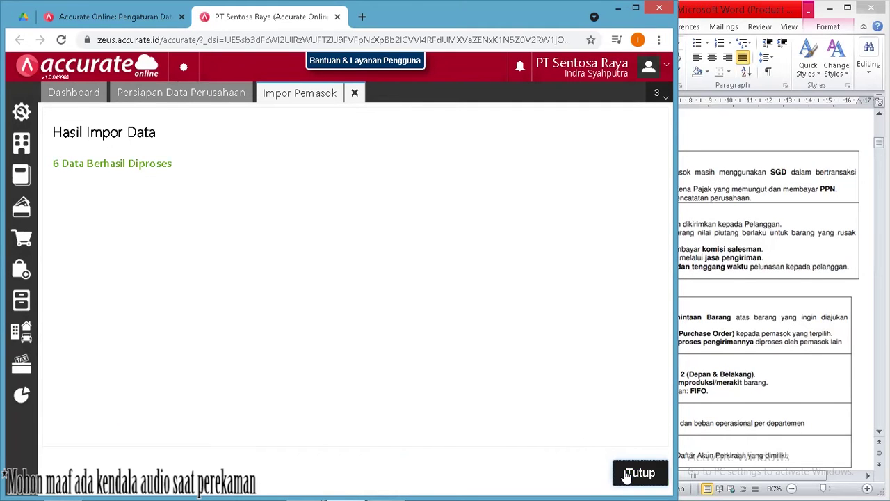
# - Import the customers from 3.Daftar Pelanggan with the suggested column mapping, updating matching data and adding opening balances as new balances
pyautogui.click(605, 359)
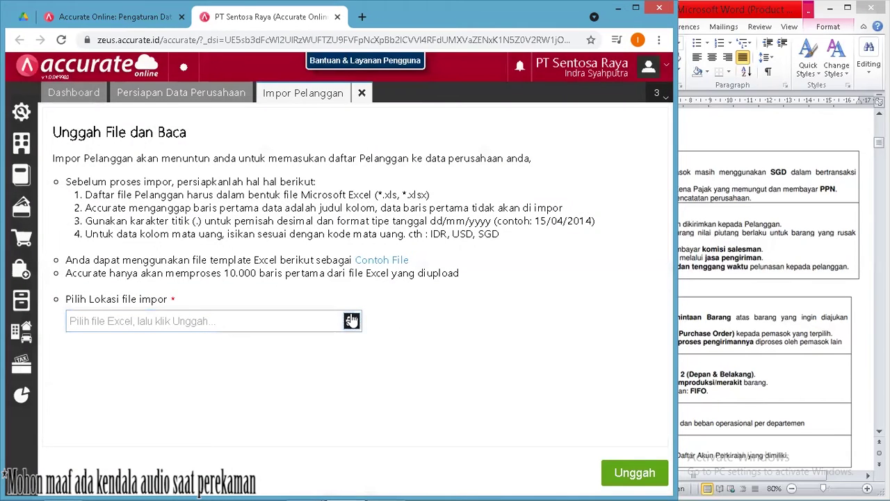
pyautogui.click(351, 319)
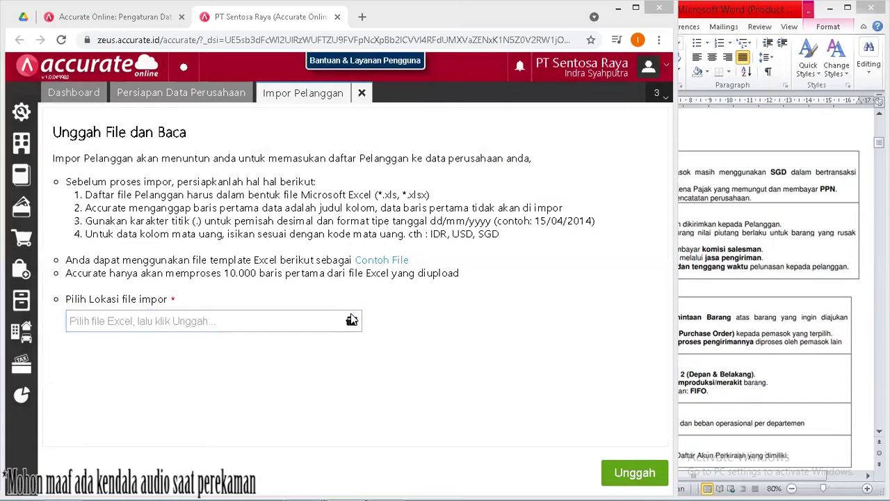
pyautogui.click(311, 120)
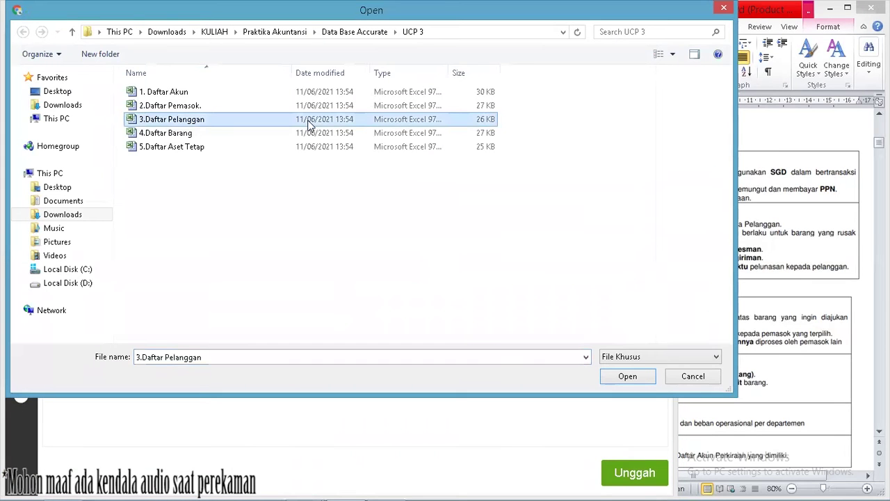
pyautogui.click(628, 376)
pyautogui.click(628, 472)
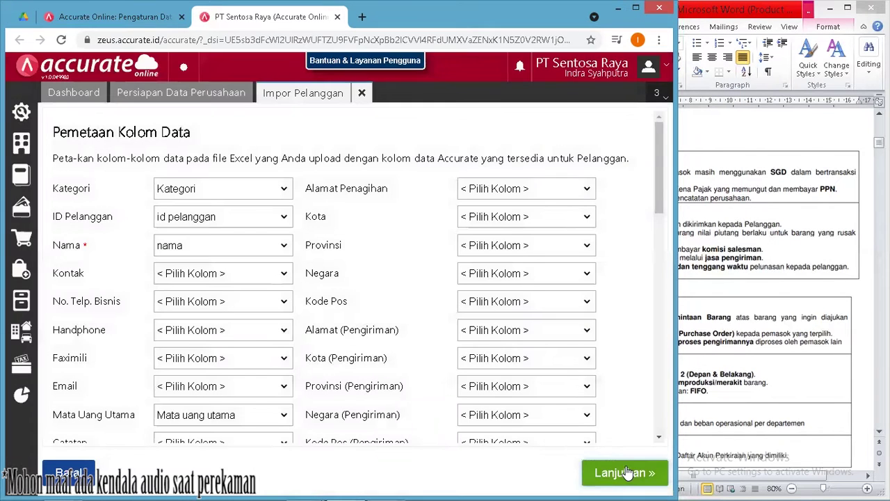
pyautogui.click(626, 472)
pyautogui.click(516, 162)
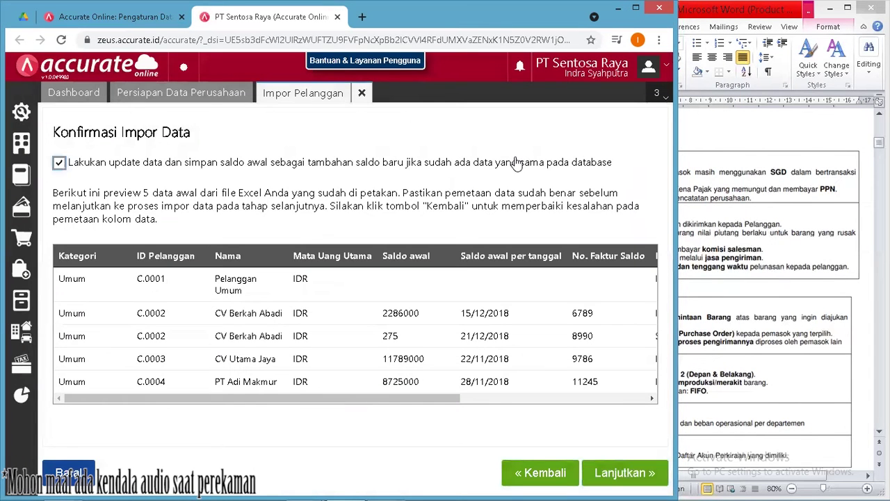
pyautogui.click(609, 472)
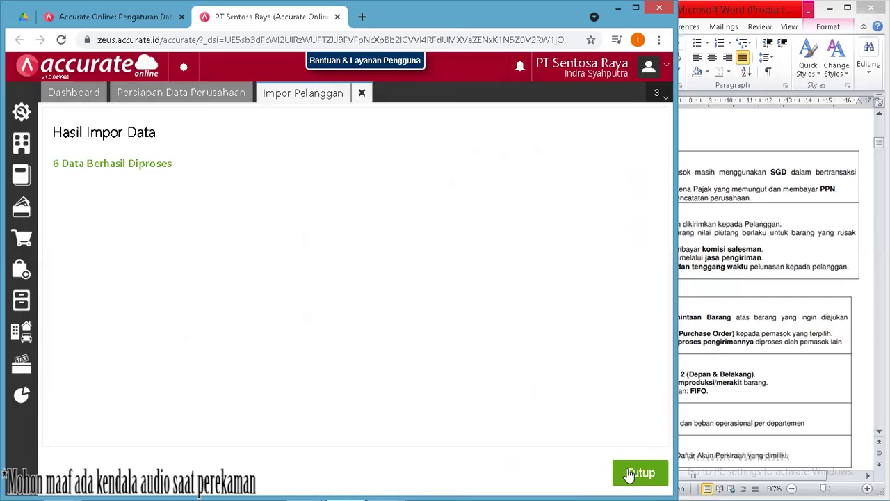
pyautogui.click(629, 475)
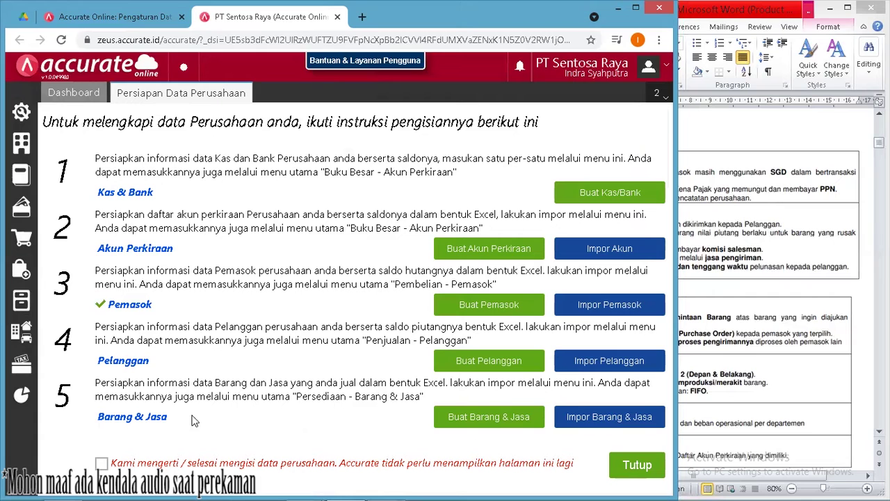
# - Following the Persediaan policies in the document, create and save a warehouse (Gudang) named Depan
pyautogui.click(753, 344)
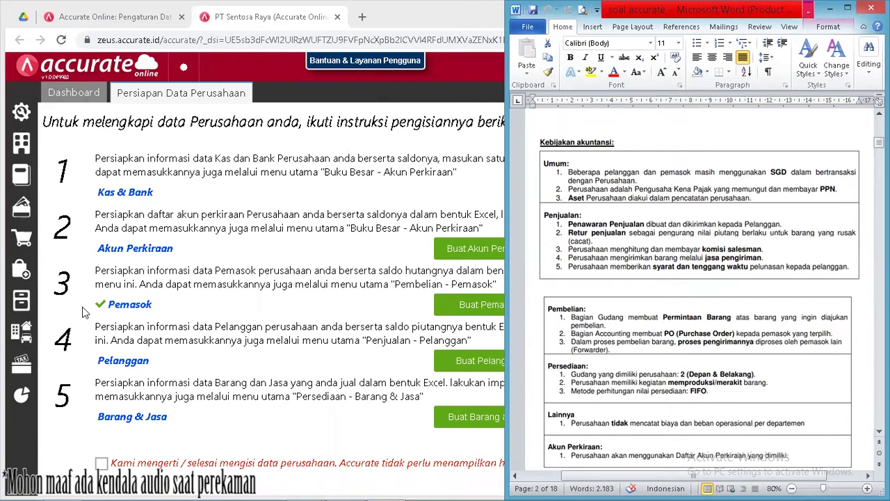
pyautogui.click(20, 299)
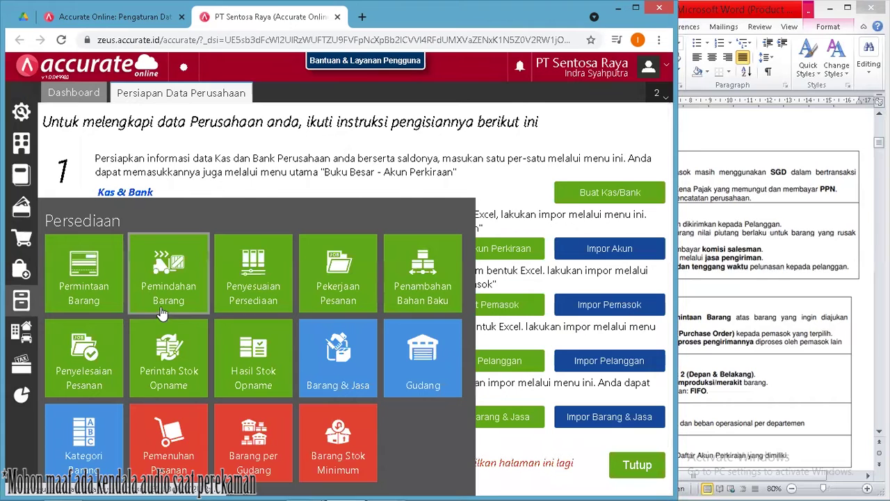
pyautogui.click(400, 335)
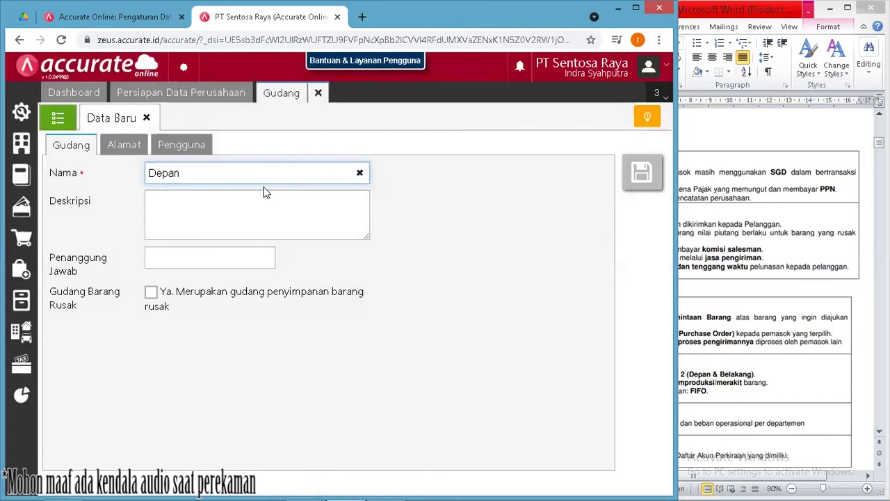
pyautogui.press('Tab')
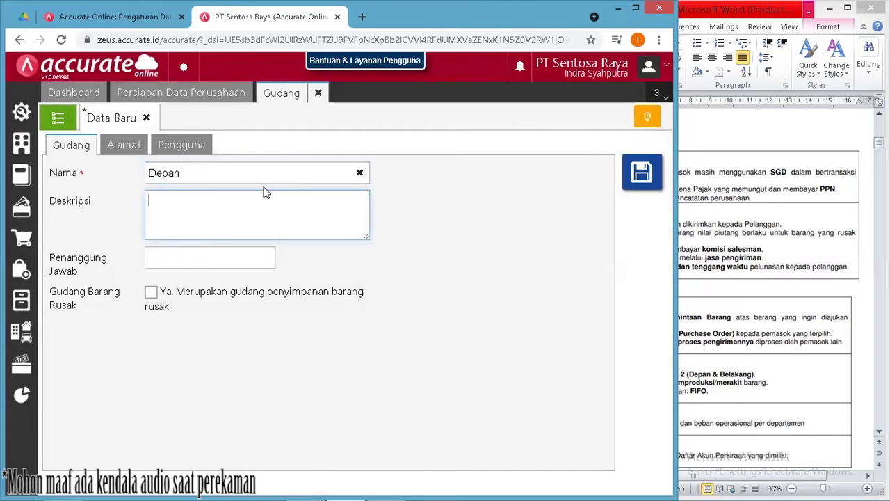
pyautogui.click(641, 173)
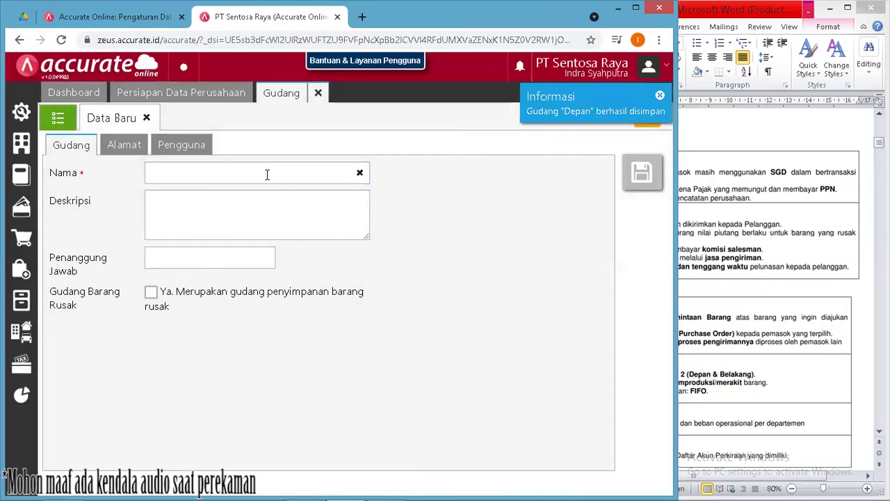
# - Create and save a second warehouse named Belakang, and close the warehouse form
pyautogui.click(267, 174)
pyautogui.write('Belakang')
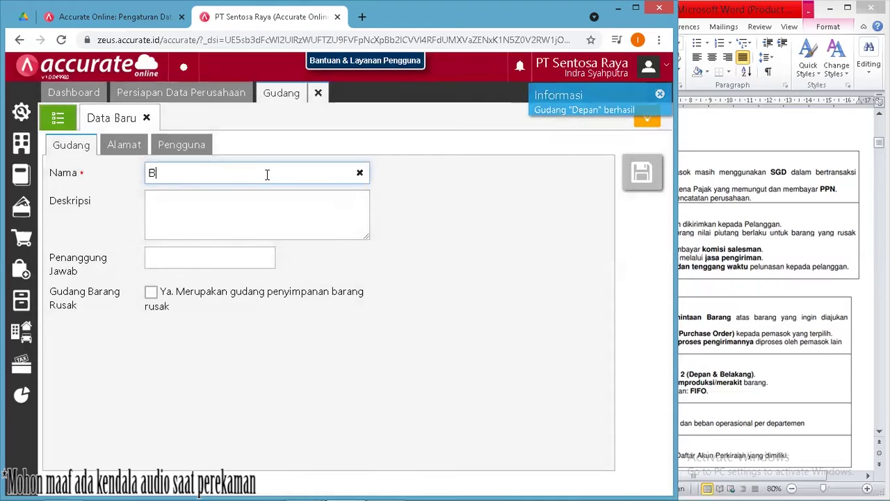
pyautogui.press('Tab')
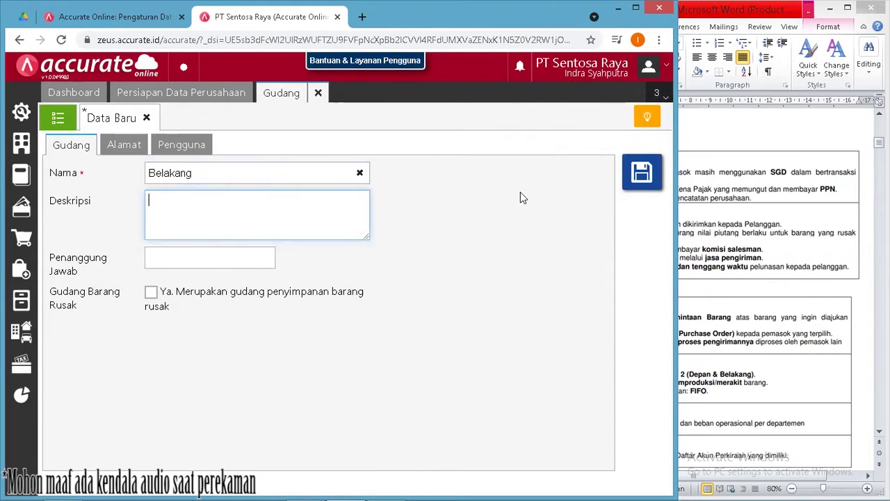
pyautogui.click(651, 182)
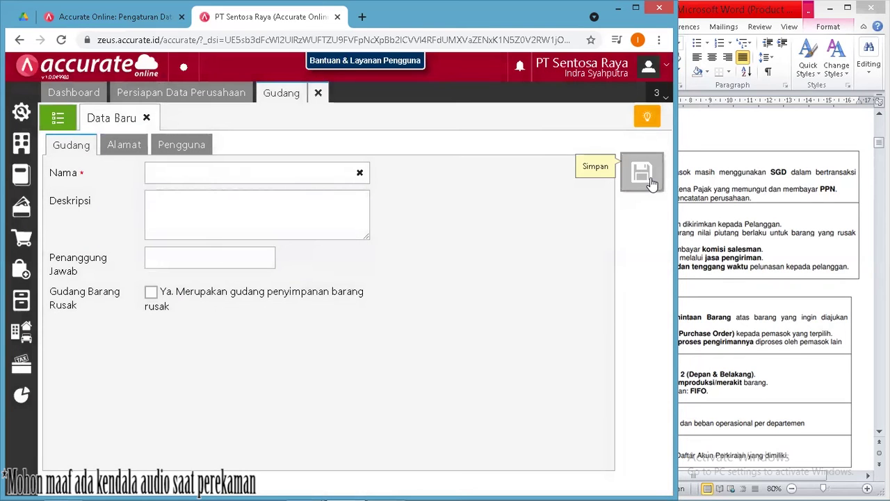
pyautogui.click(318, 93)
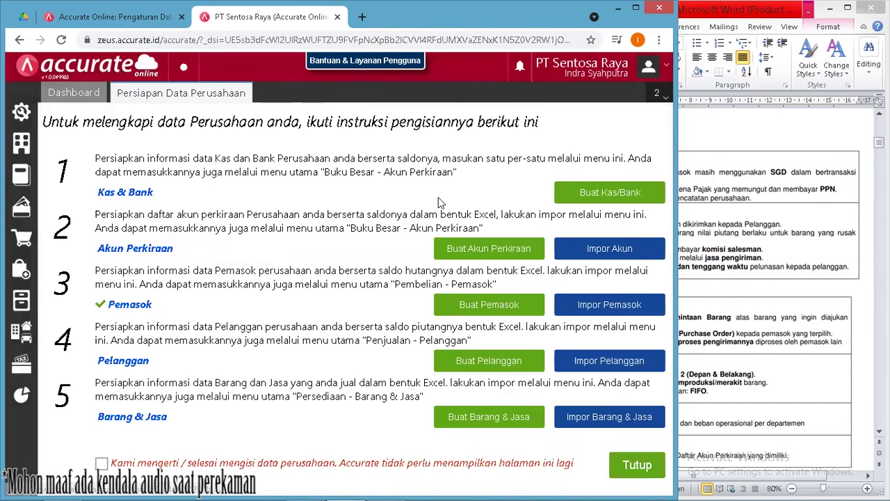
# - Import the goods and services from 4.Daftar Barang with the suggested column mapping, updating matching data and adding opening balances as new balances
pyautogui.click(605, 419)
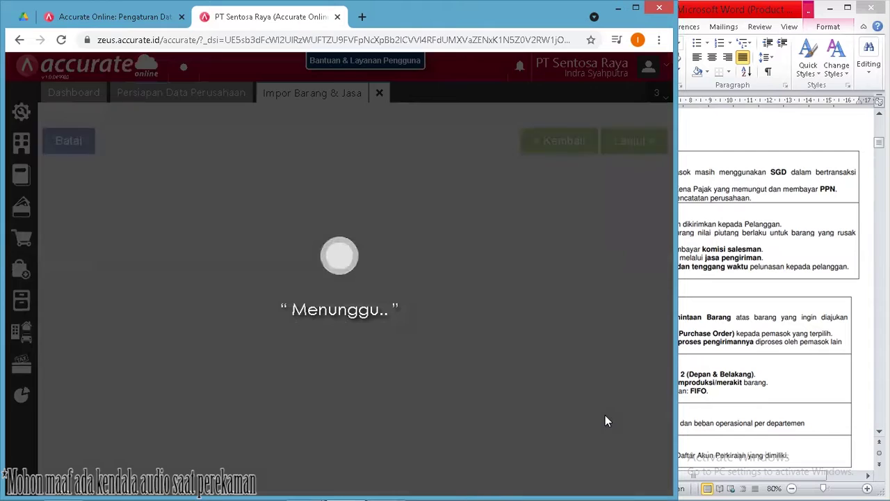
pyautogui.click(353, 386)
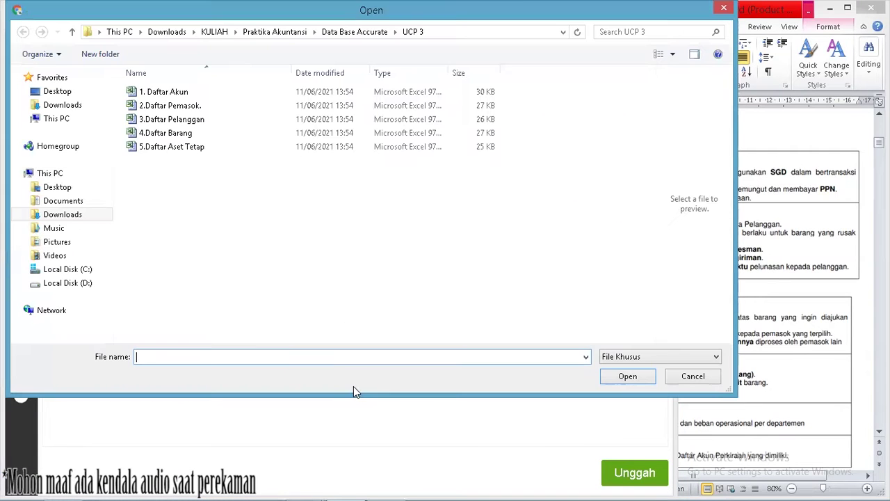
pyautogui.click(336, 135)
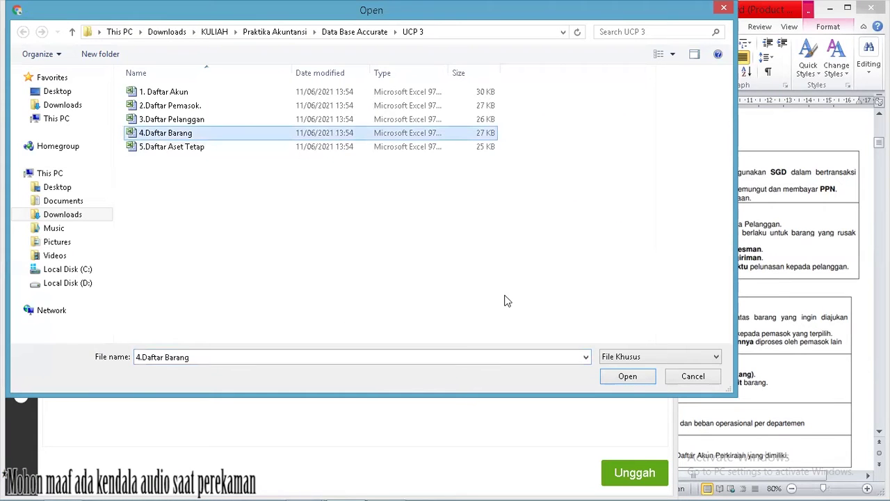
pyautogui.click(629, 376)
pyautogui.click(641, 474)
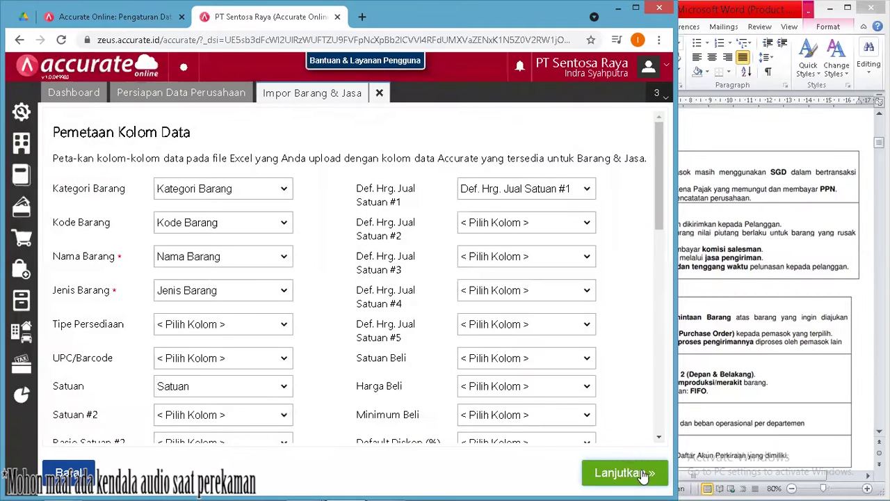
pyautogui.click(644, 473)
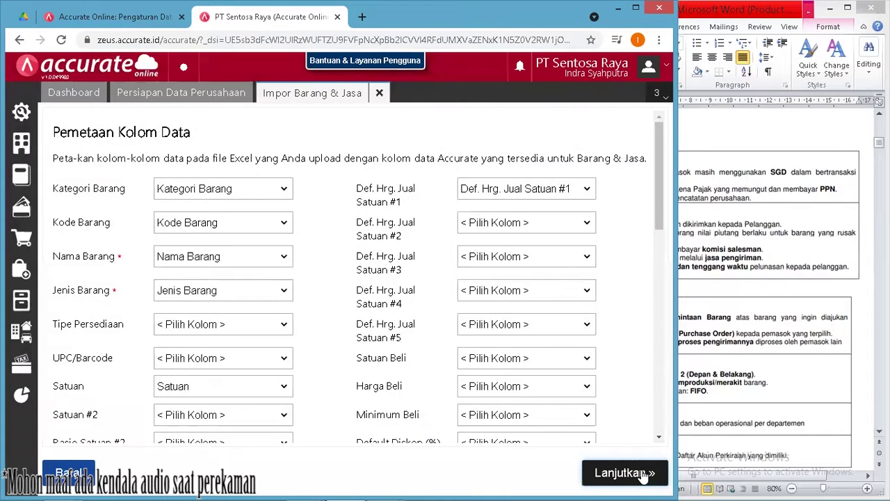
pyautogui.click(495, 167)
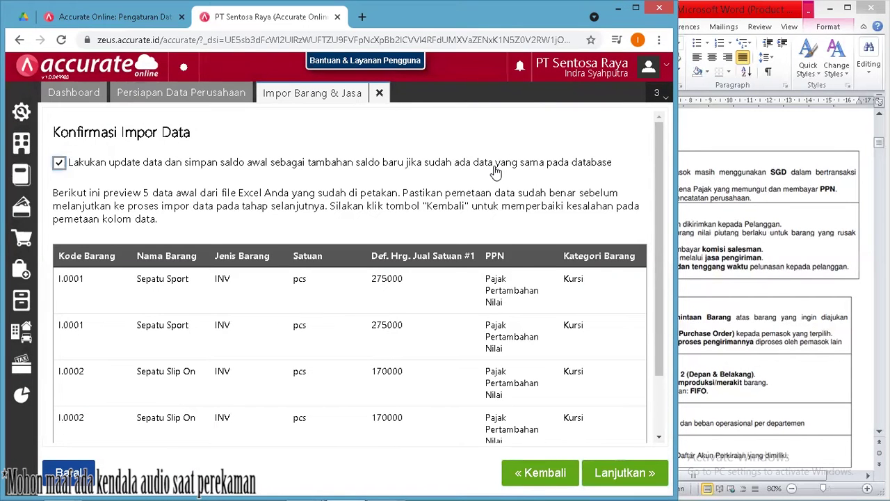
pyautogui.click(612, 474)
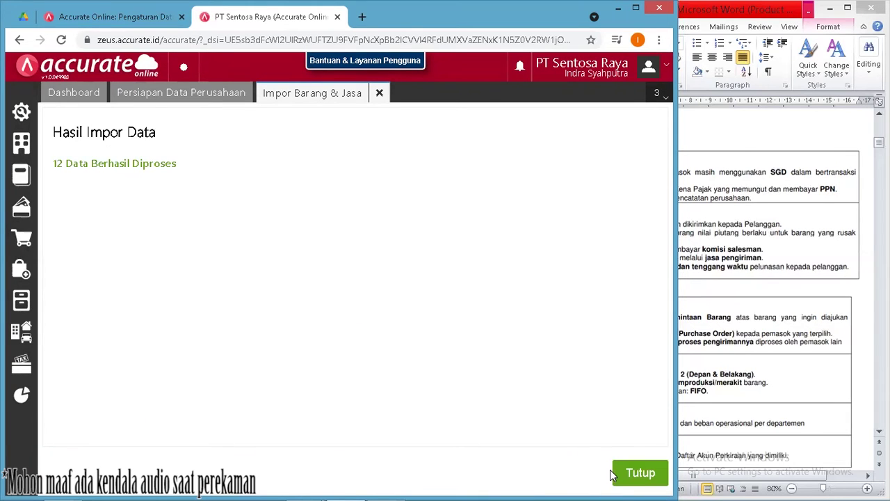
pyautogui.click(615, 474)
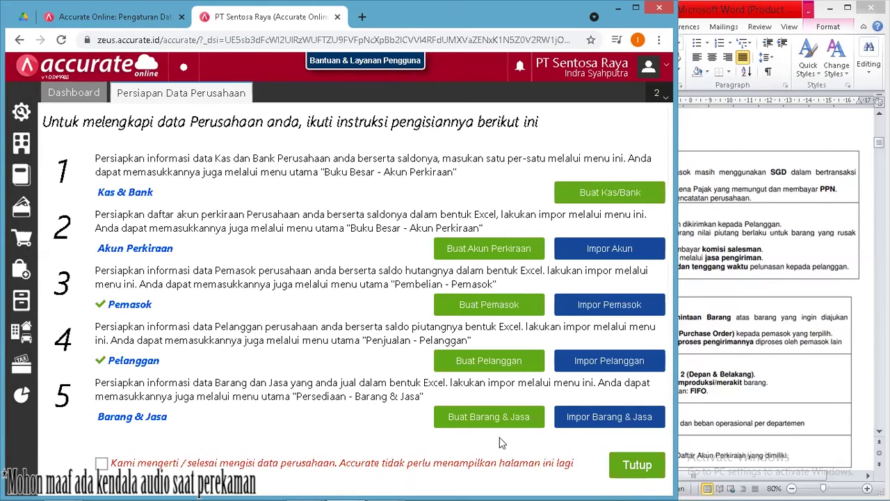
# - Mark the company data preparation as finished so its page no longer appears, and close it
pyautogui.click(180, 464)
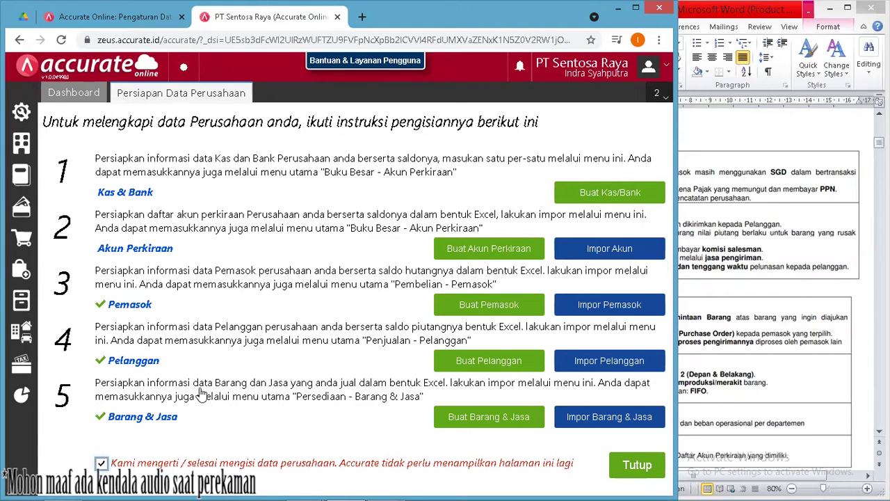
pyautogui.click(629, 465)
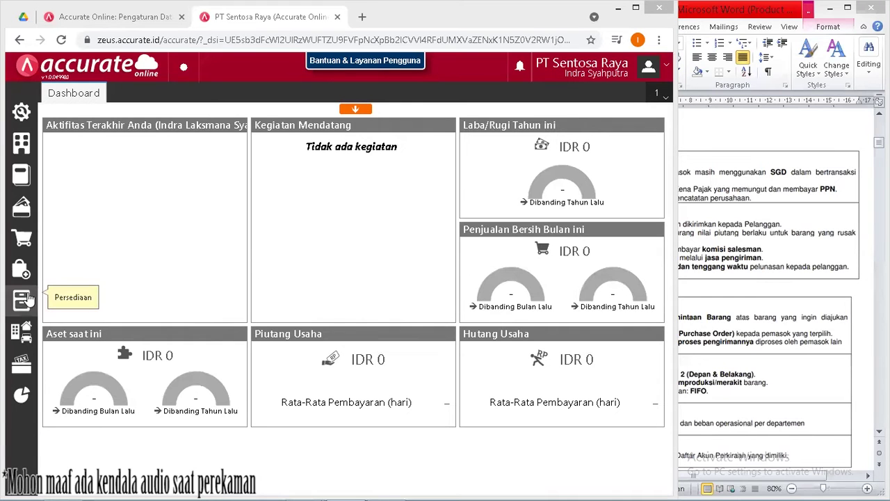
# - Following the Kategori Aset Tetap list in the Word document, create and save an asset category (Kategori Aset) named Tanah
pyautogui.click(21, 330)
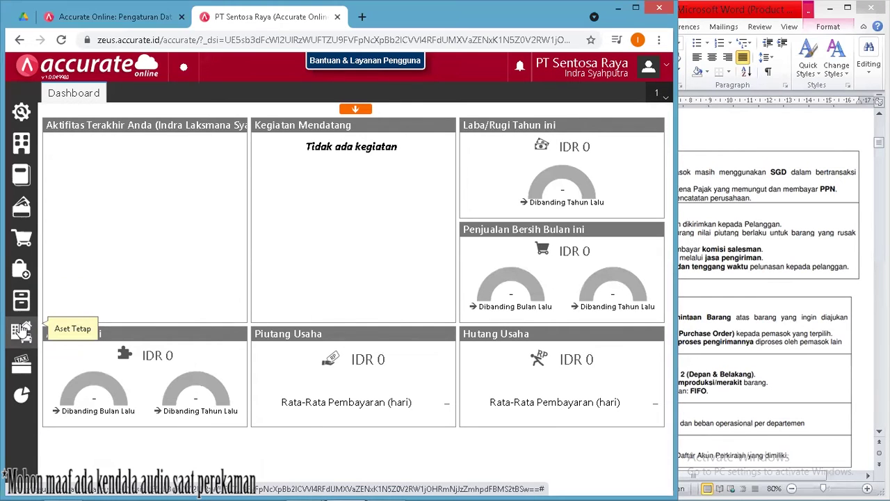
pyautogui.click(174, 264)
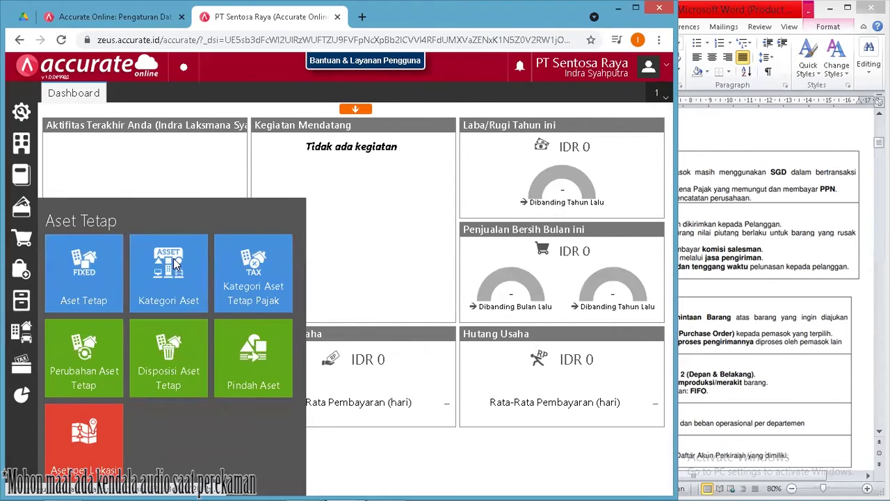
pyautogui.click(777, 179)
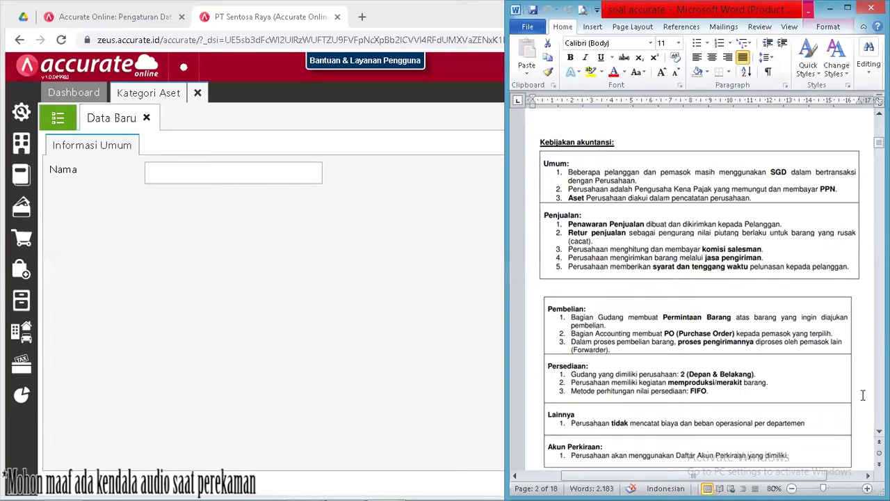
pyautogui.scroll(-4, 699, 299)
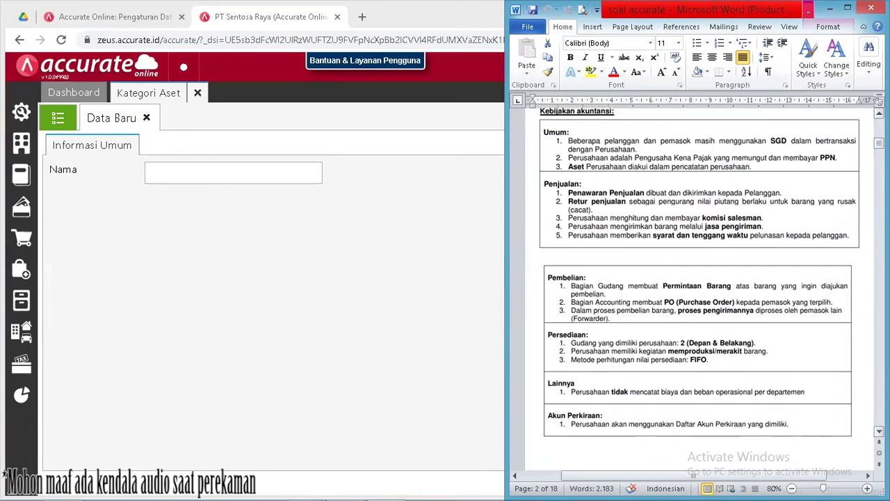
pyautogui.scroll(-9, 699, 298)
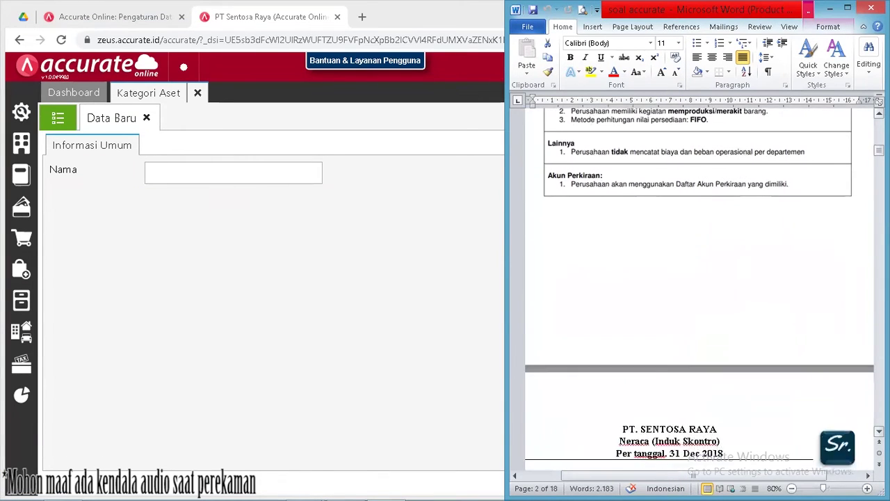
pyautogui.scroll(-12, 699, 298)
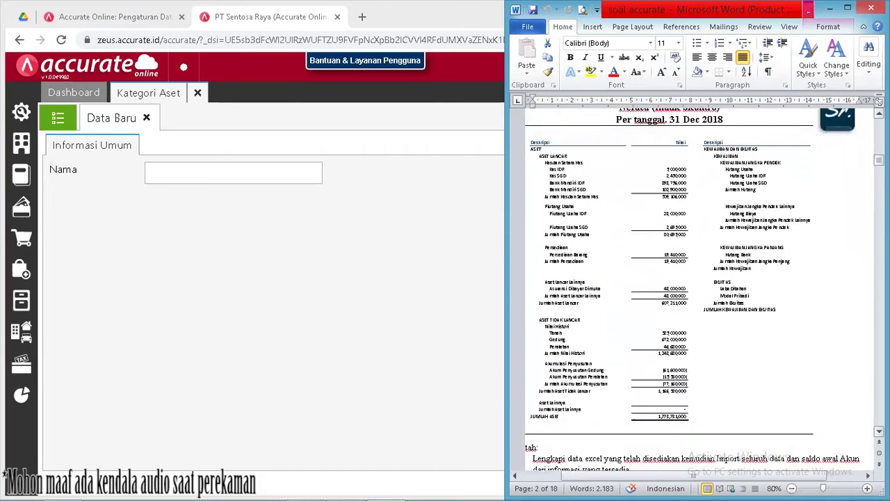
pyautogui.scroll(-13, 698, 299)
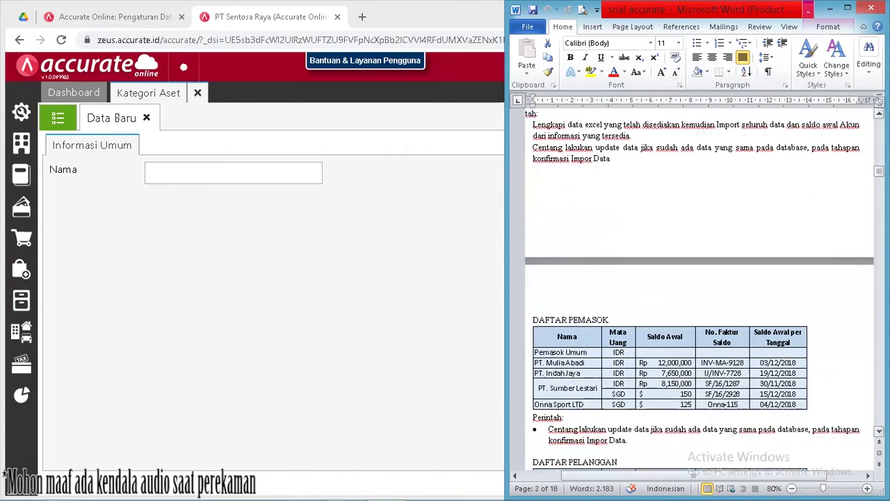
pyautogui.scroll(-13, 698, 299)
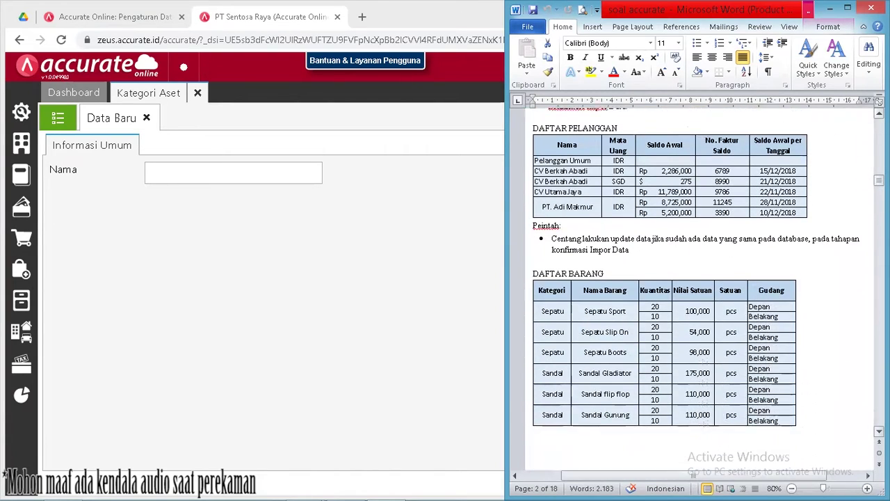
pyautogui.scroll(-4, 699, 299)
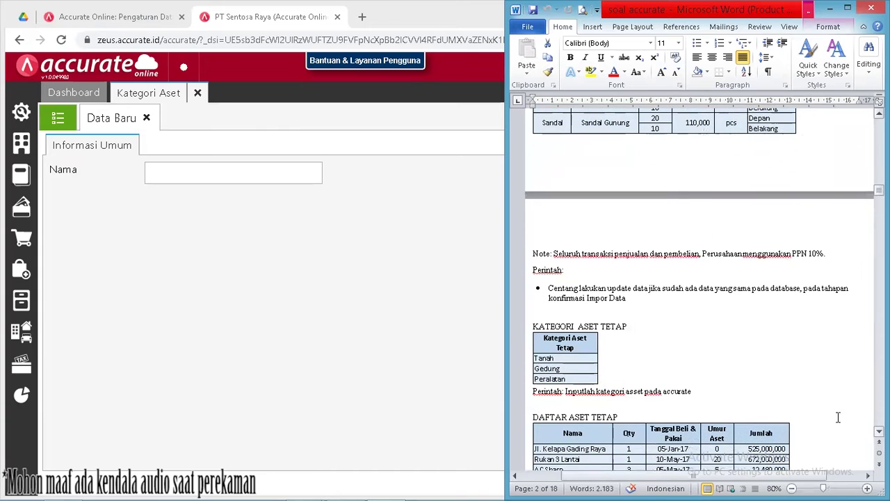
pyautogui.click(261, 177)
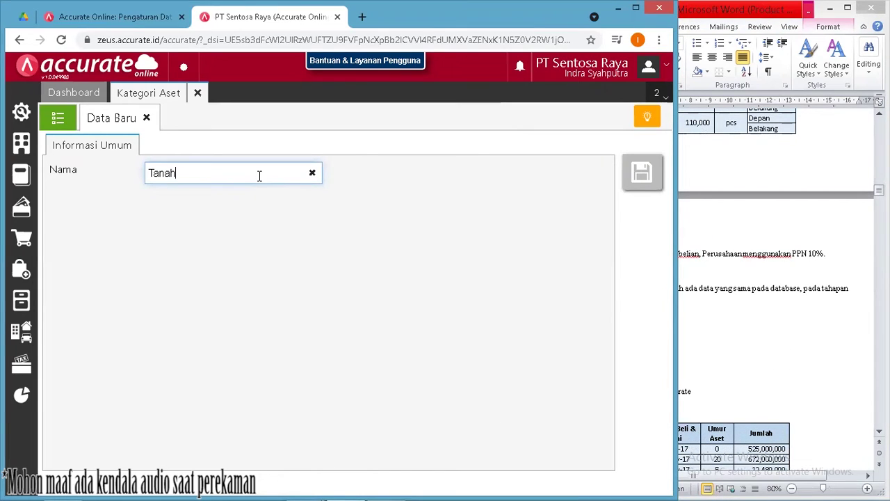
pyautogui.click(299, 198)
pyautogui.click(641, 172)
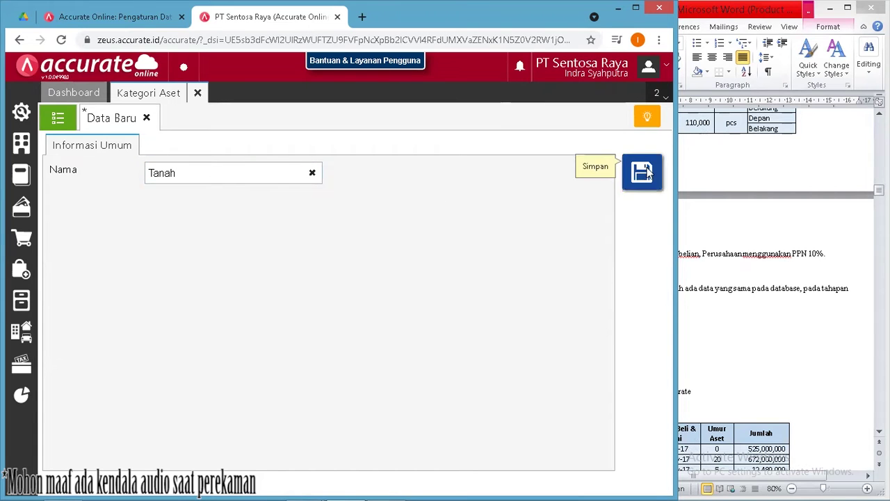
# - Create and save a second asset category named Gedung
pyautogui.click(258, 169)
pyautogui.write('Gedung')
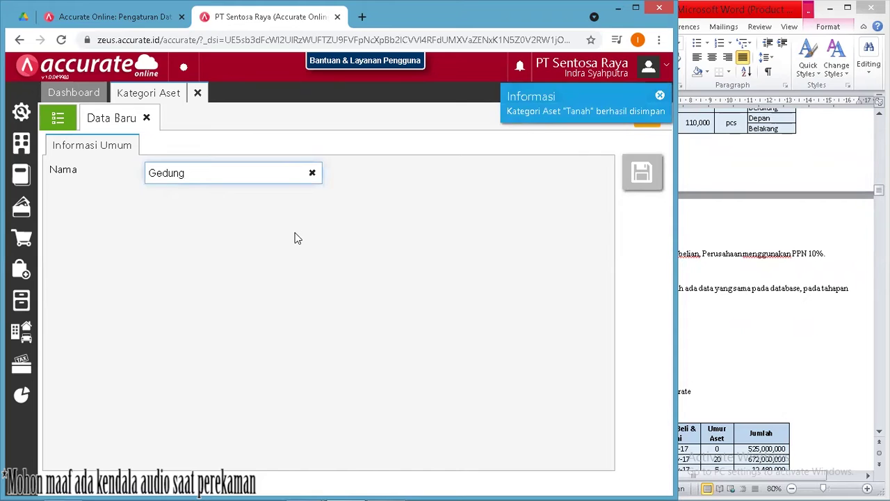
pyautogui.click(295, 234)
pyautogui.click(635, 181)
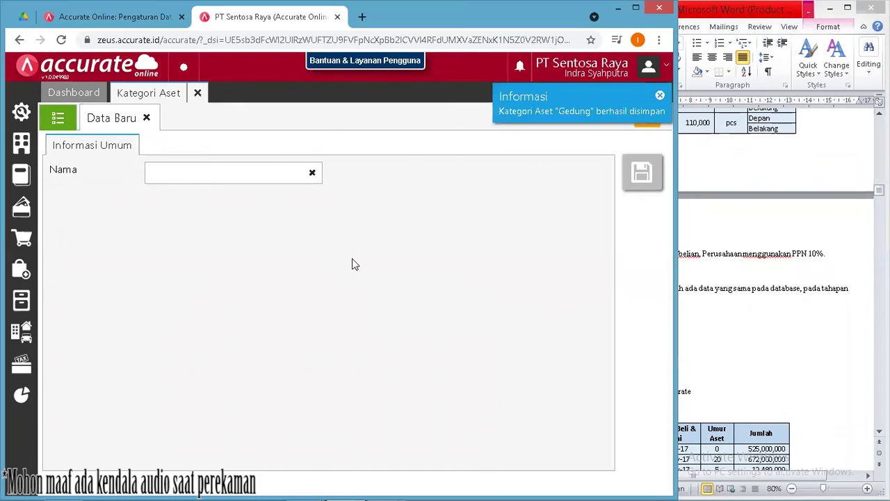
# - Create and save a third asset category named Peralatan, and close the asset category form
pyautogui.click(249, 179)
pyautogui.write('Peralatan')
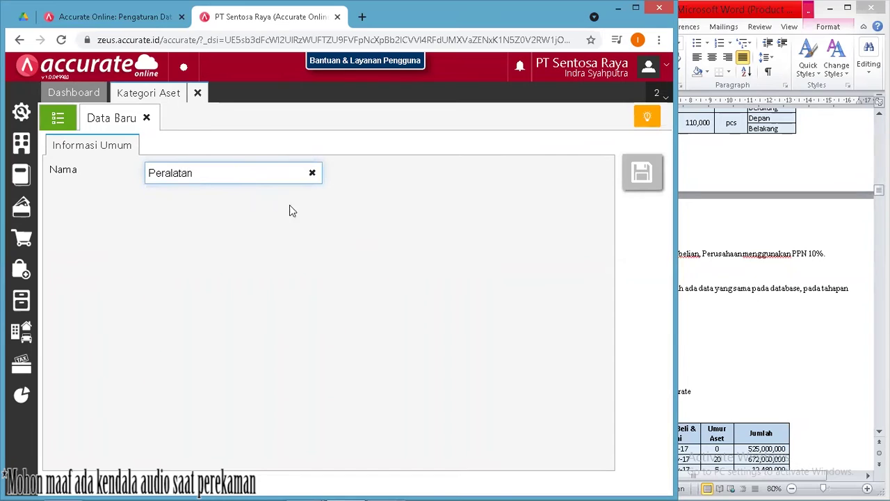
pyautogui.click(363, 230)
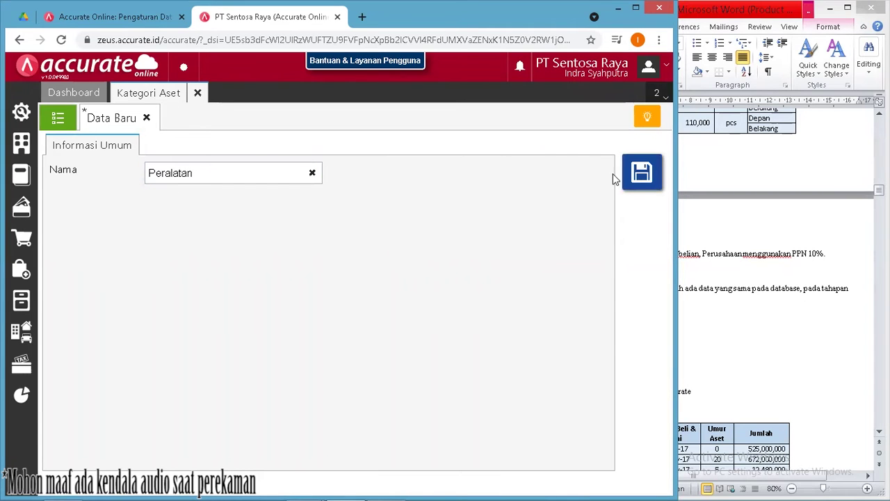
pyautogui.click(641, 173)
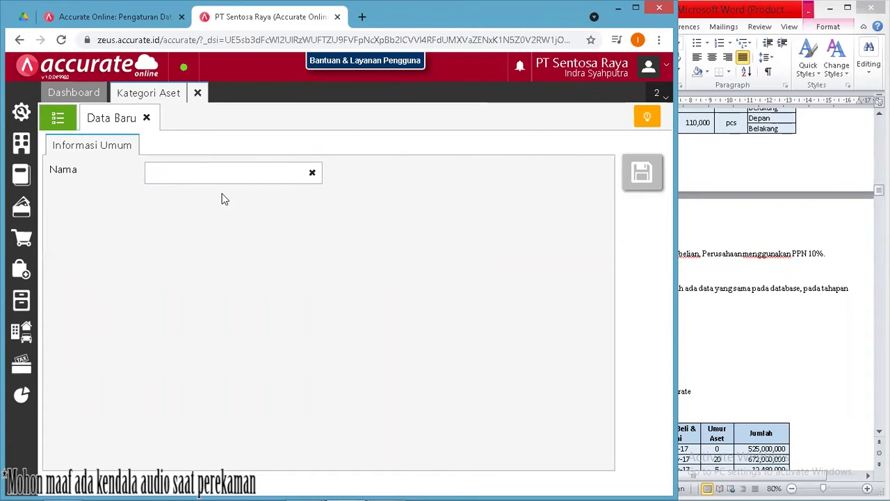
pyautogui.click(197, 92)
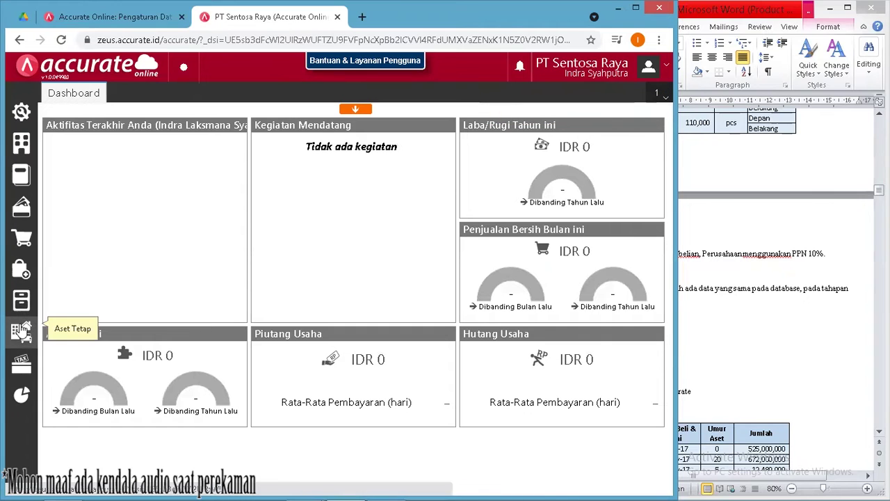
# - Import the fixed assets (Aset Tetap) from the Excel file 5.Daftar Aset Tetap, keeping the suggested column mapping
pyautogui.click(21, 330)
pyautogui.click(67, 299)
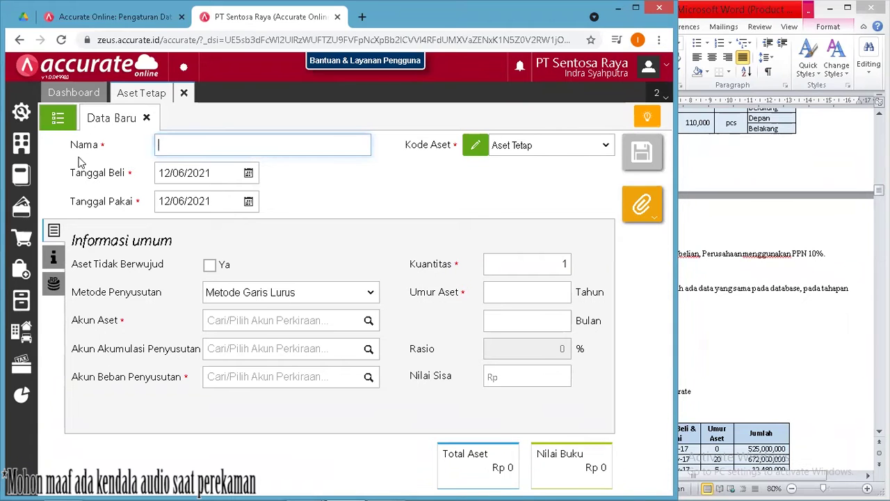
pyautogui.click(57, 121)
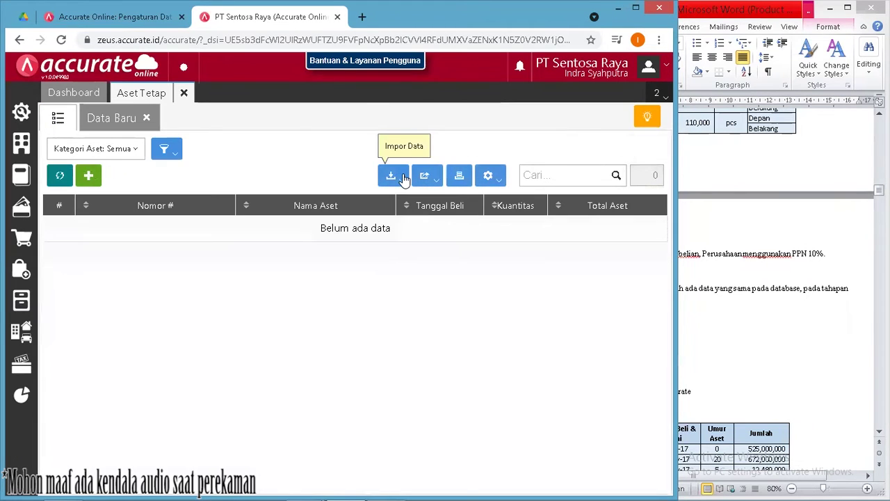
pyautogui.click(402, 178)
pyautogui.click(377, 197)
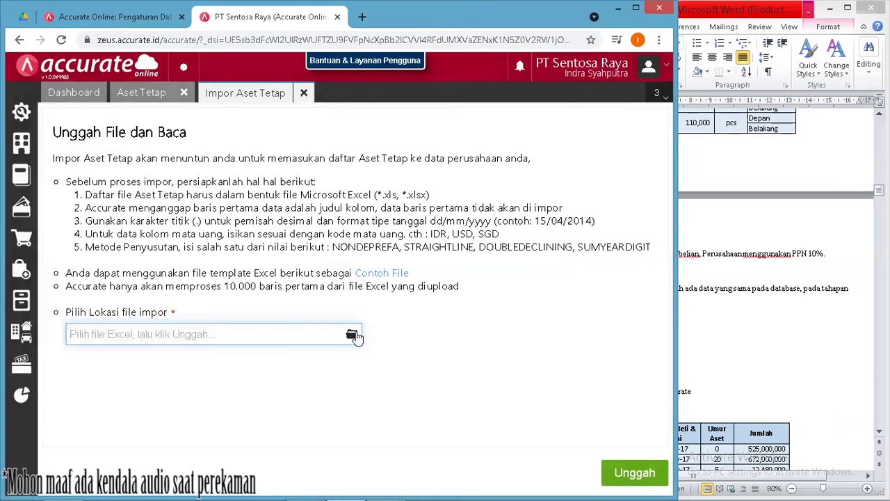
pyautogui.click(351, 334)
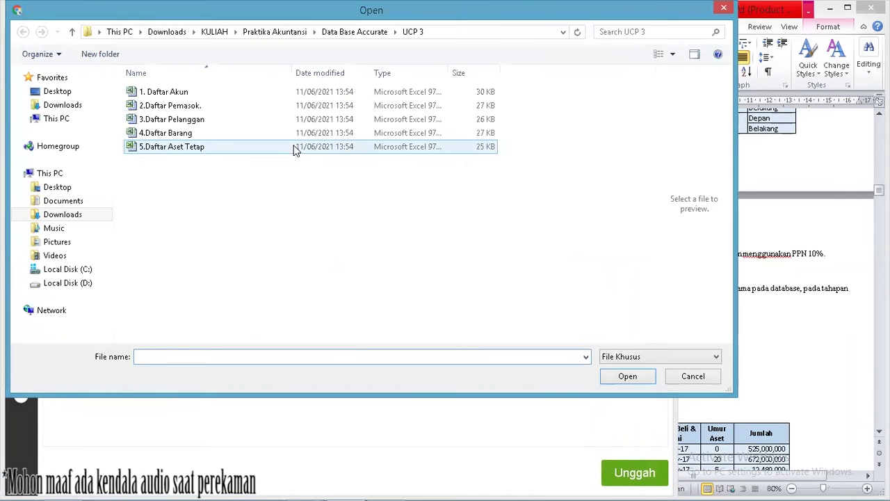
pyautogui.click(292, 148)
pyautogui.click(618, 373)
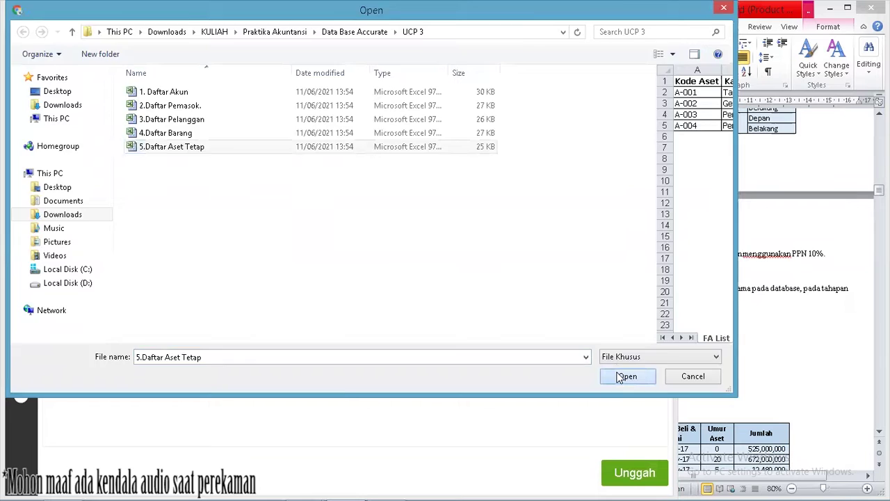
pyautogui.click(629, 478)
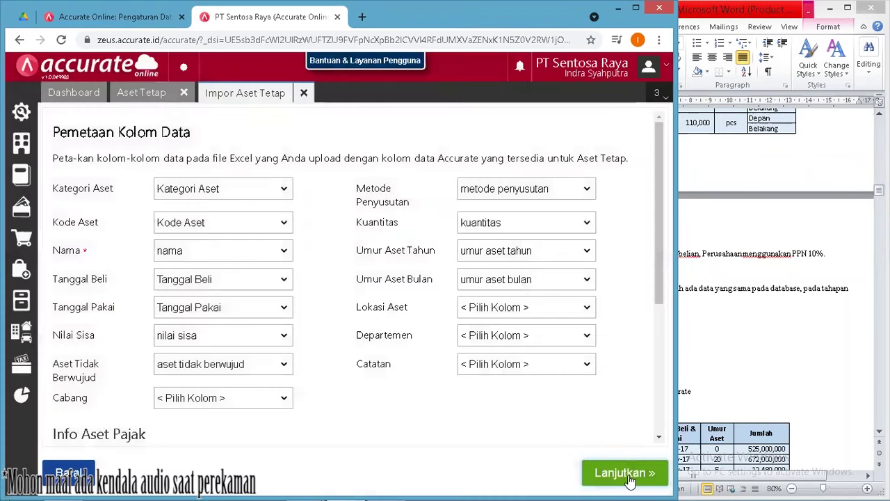
pyautogui.click(625, 474)
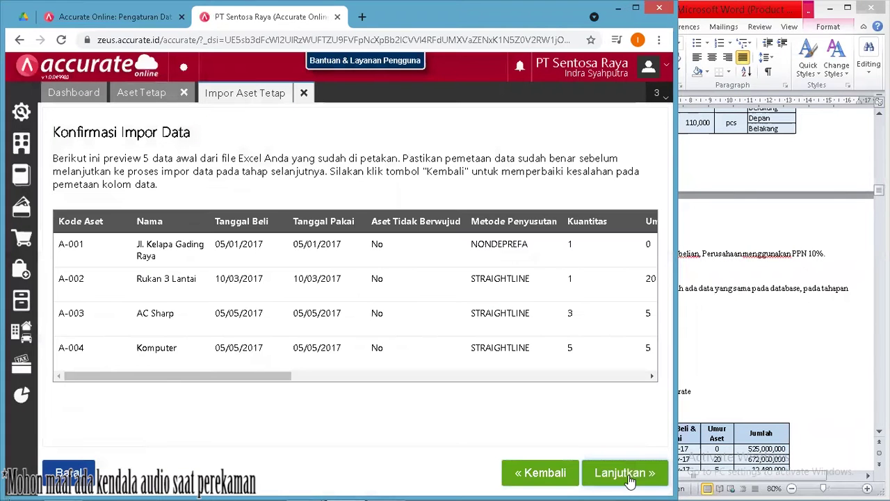
pyautogui.click(626, 474)
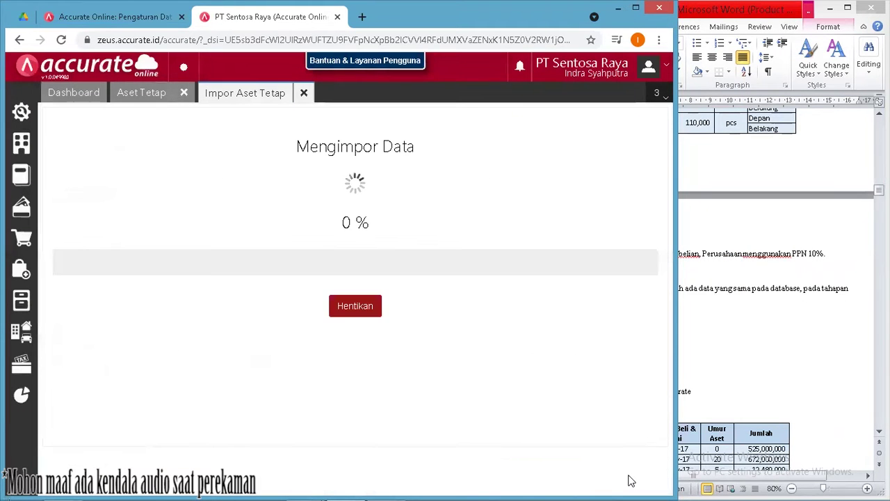
# - Finish the fixed asset import and open the report list (Daftar Laporan)
pyautogui.click(630, 477)
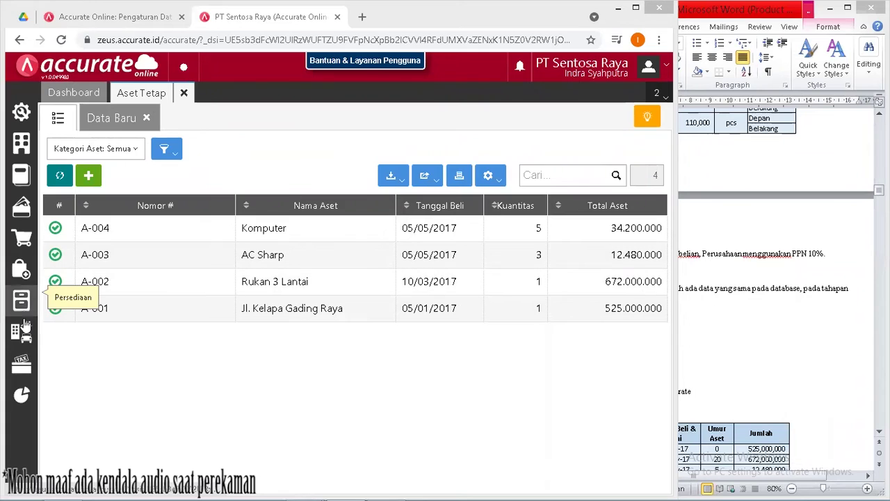
pyautogui.click(23, 394)
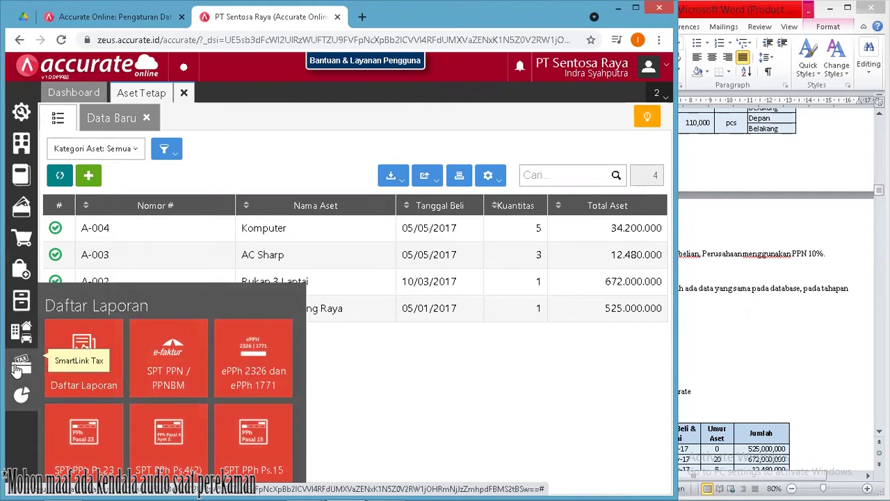
pyautogui.click(19, 367)
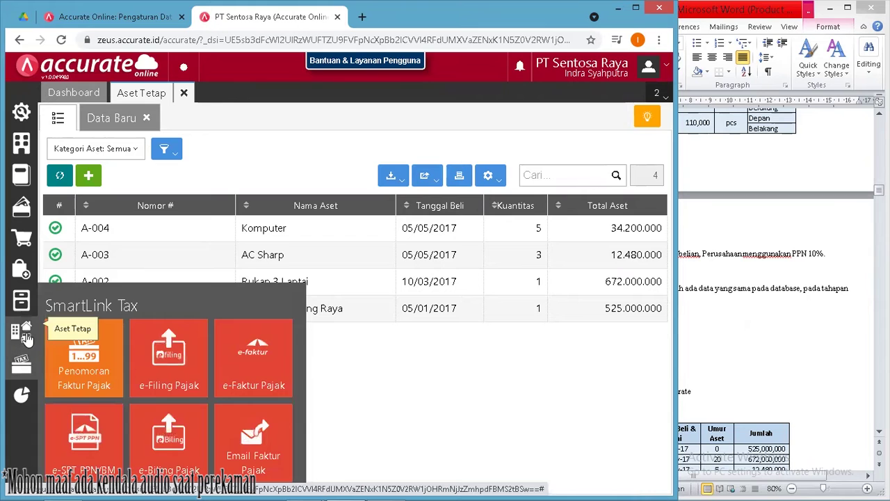
pyautogui.click(25, 335)
pyautogui.click(22, 306)
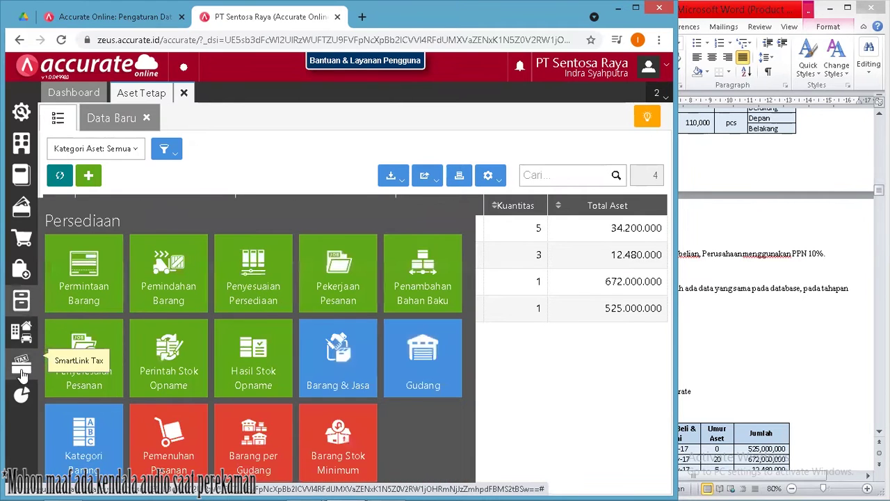
pyautogui.click(21, 394)
pyautogui.click(89, 376)
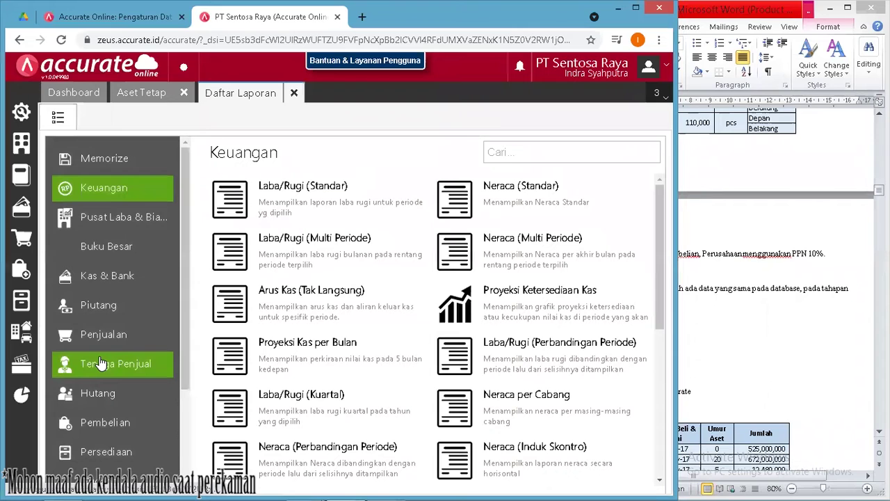
# - Display the Neraca (Induk Skontro) report as of 31/12/2018 with Tampilkan Akun Anak turned off, and review its asset section
pyautogui.click(467, 454)
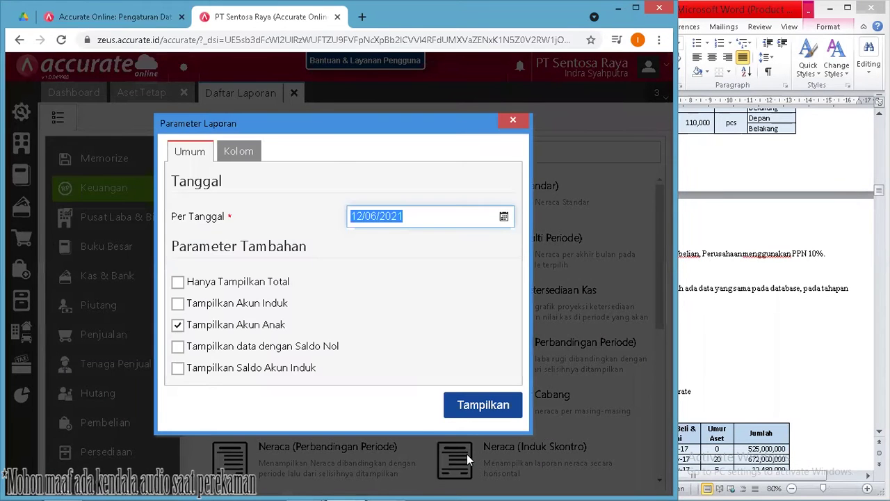
pyautogui.click(276, 326)
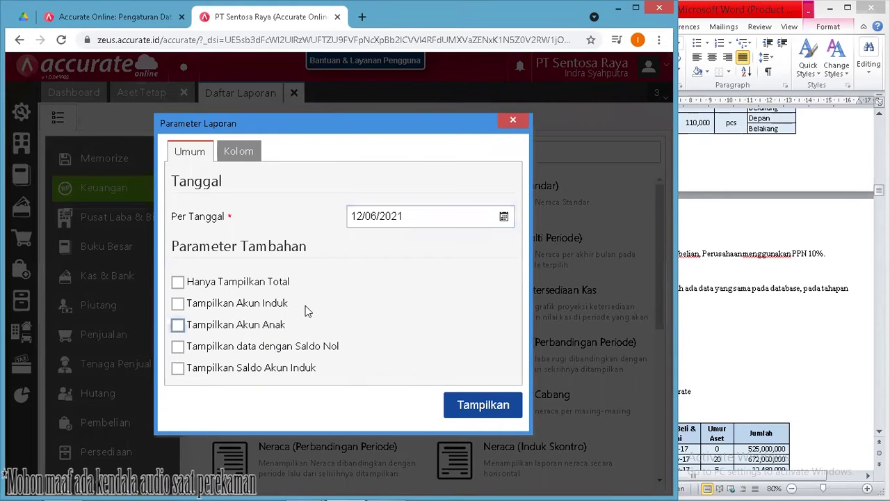
pyautogui.click(395, 219)
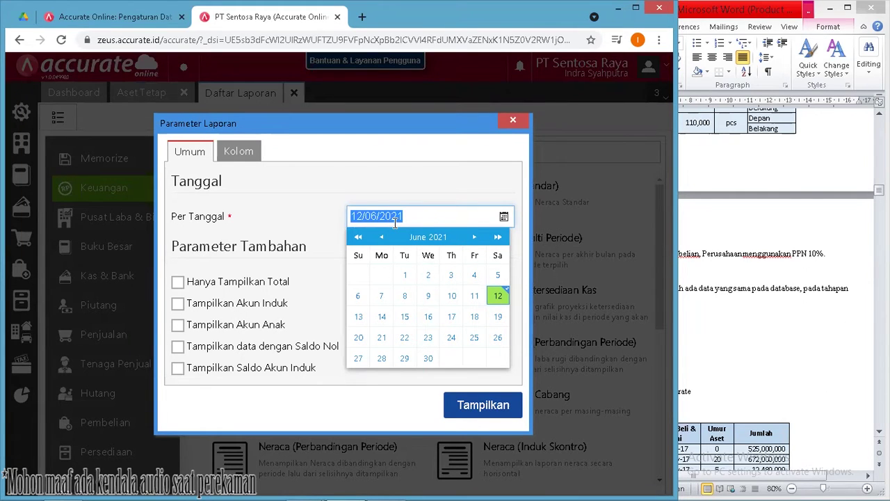
pyautogui.write('31')
pyautogui.write('122019')
pyautogui.press('BackSpace')
pyautogui.write('8')
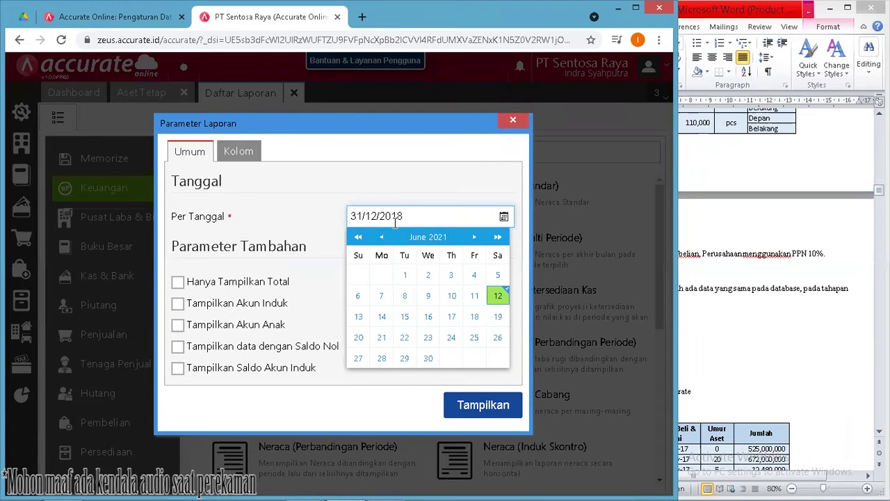
pyautogui.click(464, 405)
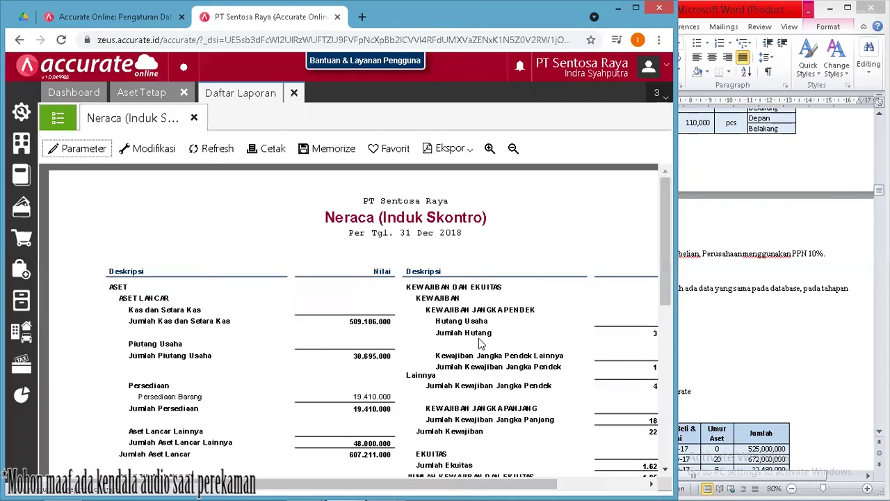
pyautogui.moveTo(660, 237); pyautogui.dragTo(659, 327)
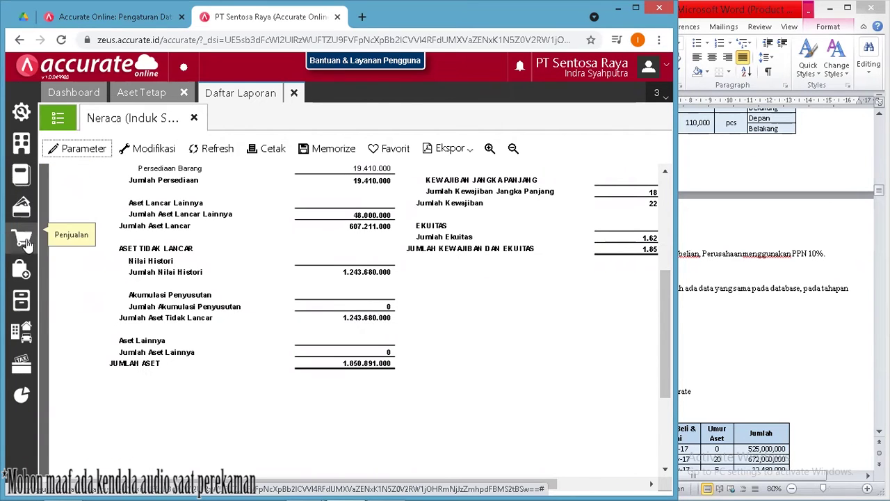
pyautogui.click(22, 299)
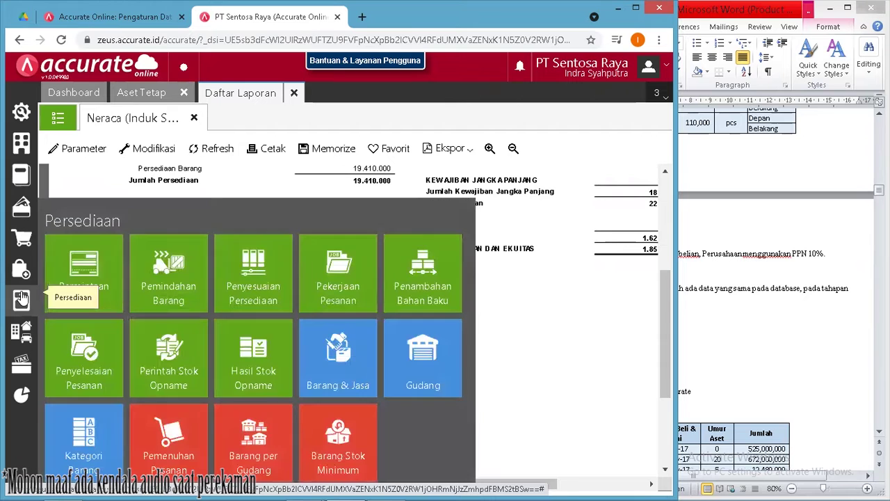
pyautogui.click(21, 330)
pyautogui.click(23, 367)
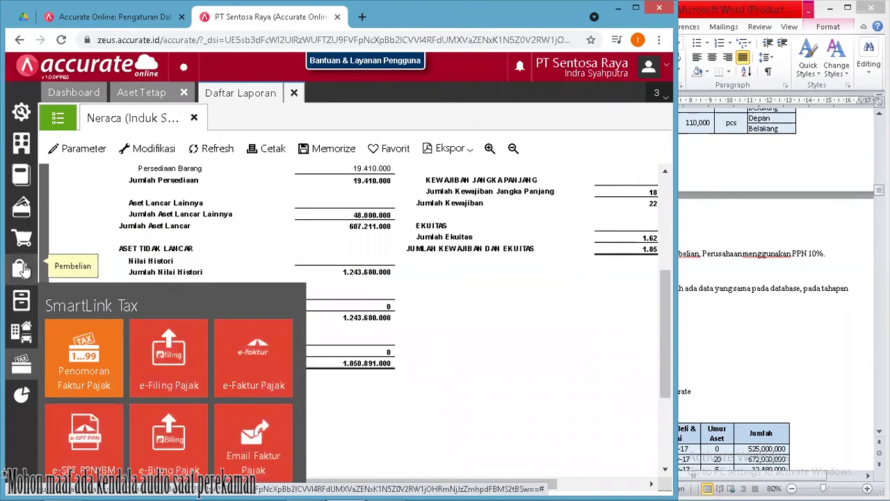
pyautogui.click(23, 235)
pyautogui.click(22, 205)
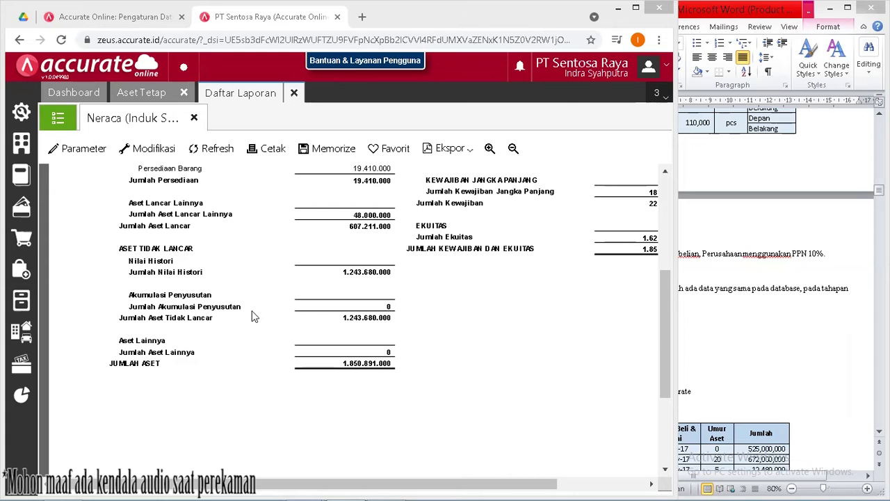
# - Create and save a month-end process (Proses Akhir Bulan) for Desember 2018
pyautogui.click(21, 174)
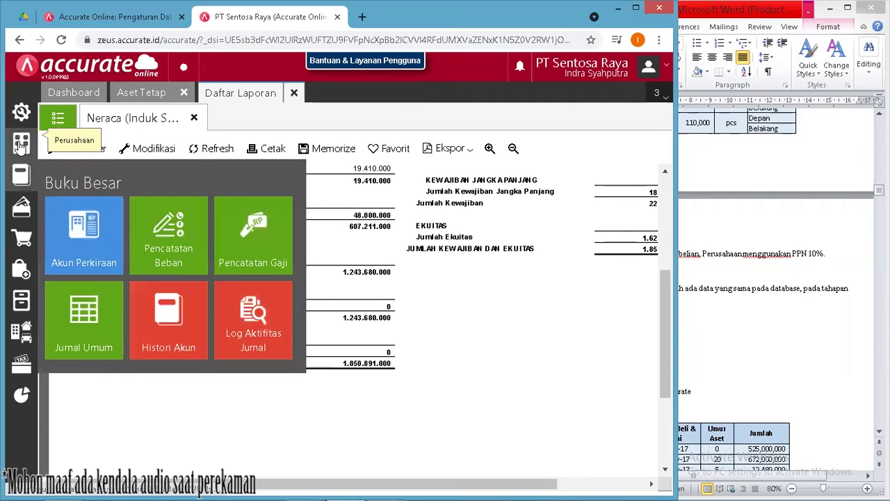
pyautogui.click(20, 144)
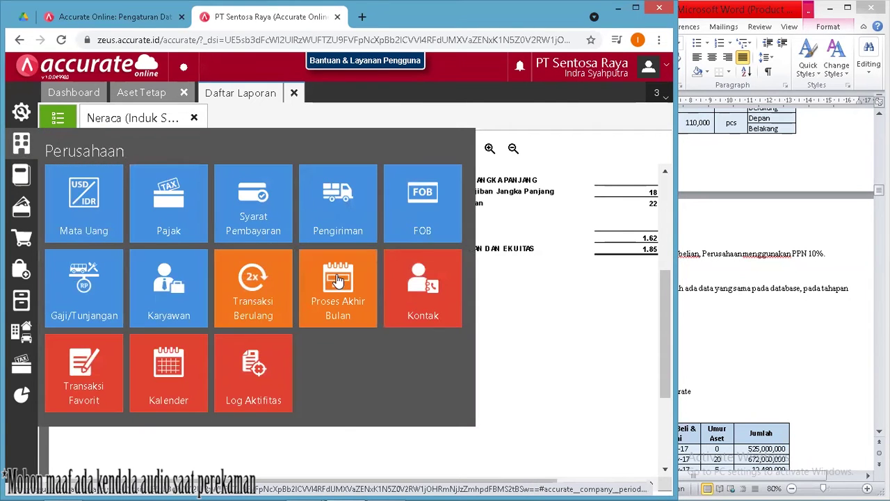
pyautogui.click(337, 279)
pyautogui.click(208, 145)
pyautogui.click(195, 316)
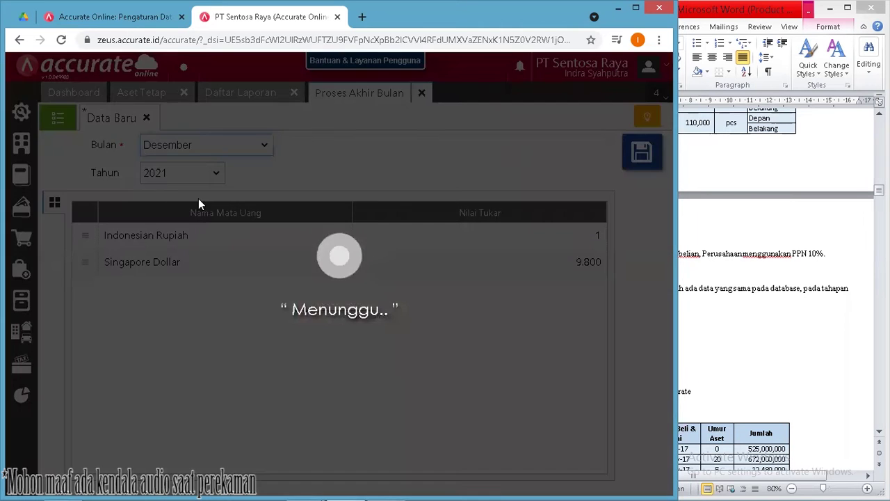
pyautogui.click(199, 178)
pyautogui.click(193, 196)
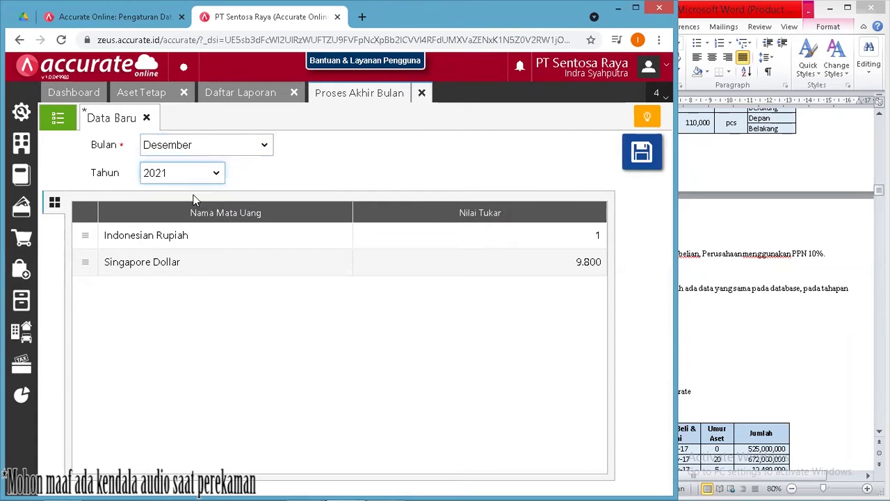
pyautogui.click(641, 151)
# - Reopen the Desember 2018 month-end record, view its depreciation journal (Jurnal Penyusutan), and close the journal details
pyautogui.click(69, 120)
pyautogui.click(281, 207)
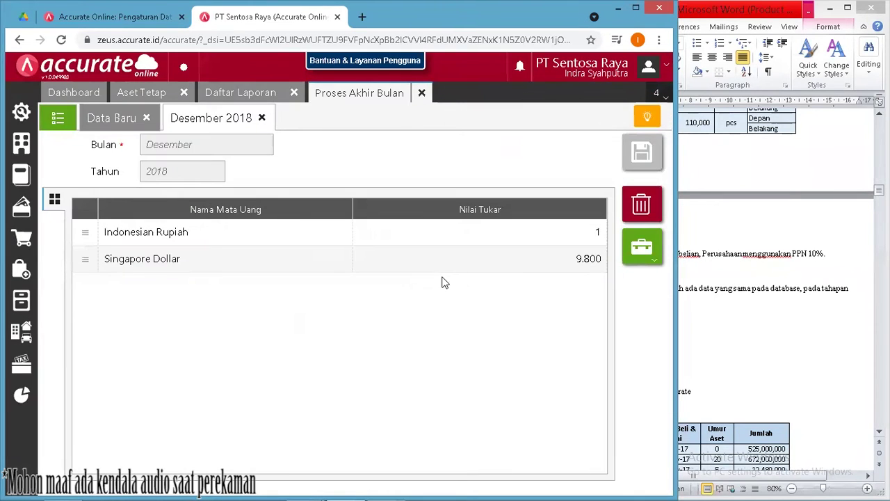
pyautogui.click(641, 248)
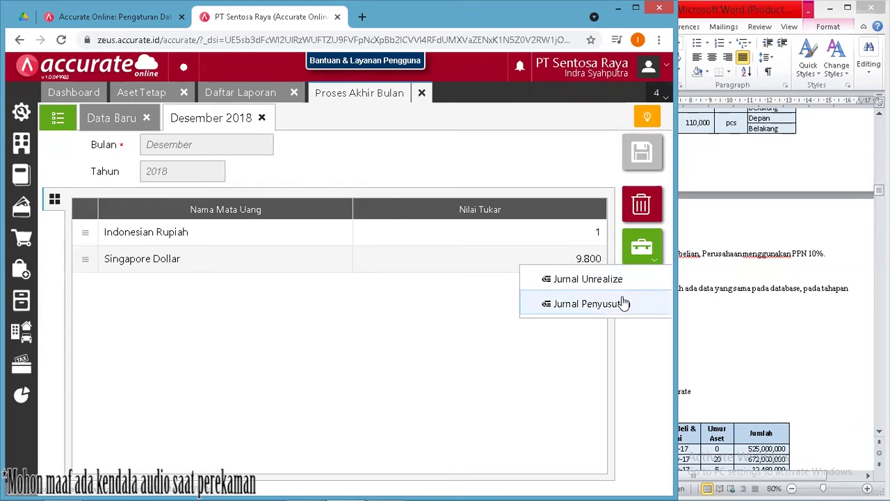
pyautogui.click(622, 302)
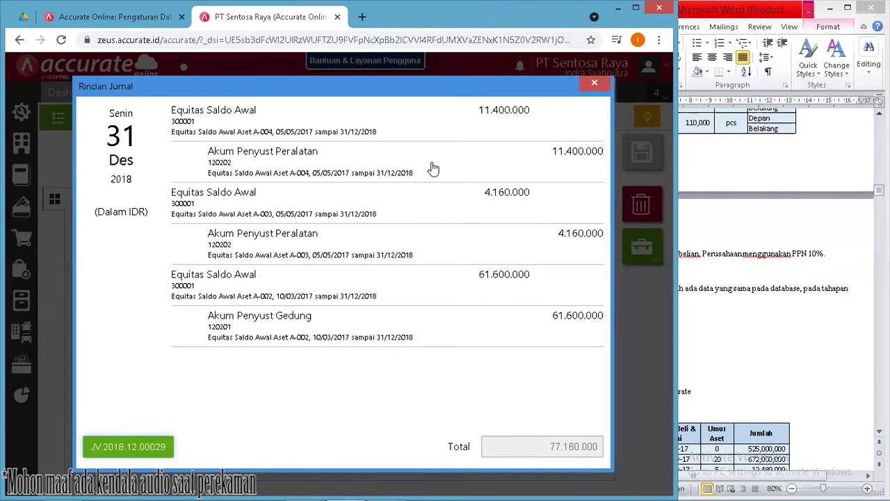
pyautogui.click(597, 85)
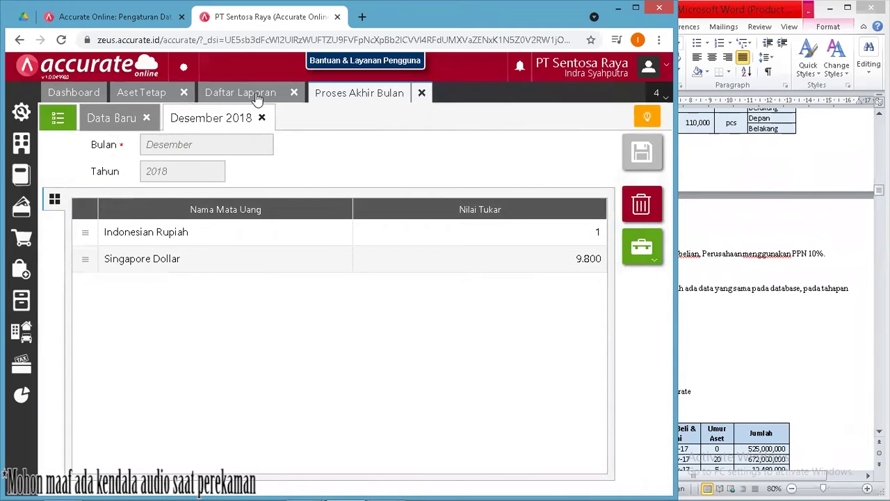
# - Refresh the Neraca (Induk Skontro) report and check its accumulated depreciation and total assets
pyautogui.click(256, 95)
pyautogui.click(198, 150)
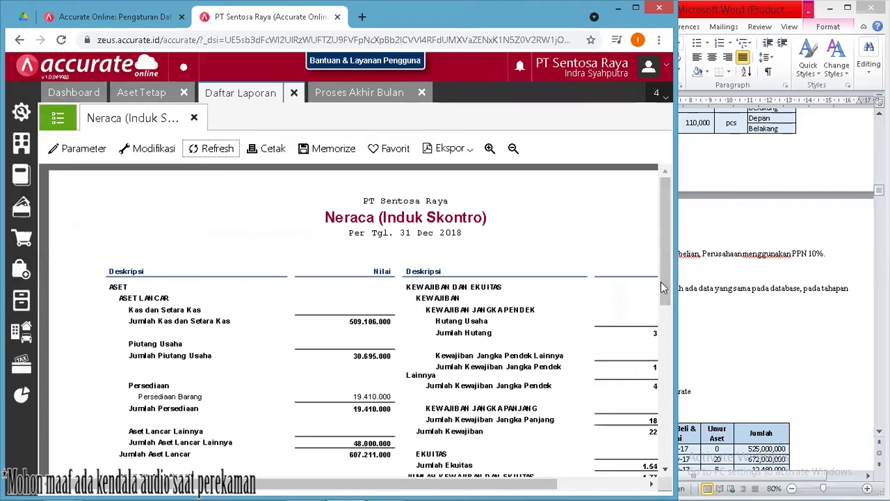
pyautogui.moveTo(662, 284); pyautogui.dragTo(662, 381)
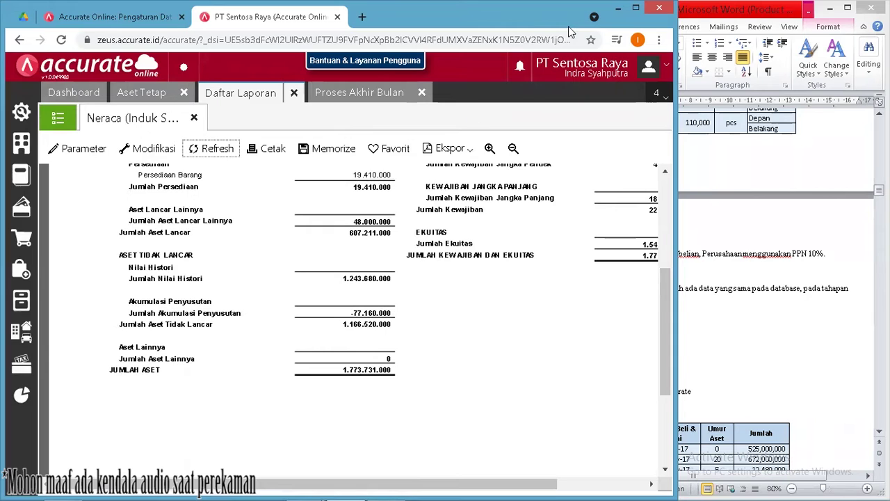
# - Close the open Daftar Laporan, Proses Akhir Bulan and Aset Tetap pages
pyautogui.click(295, 95)
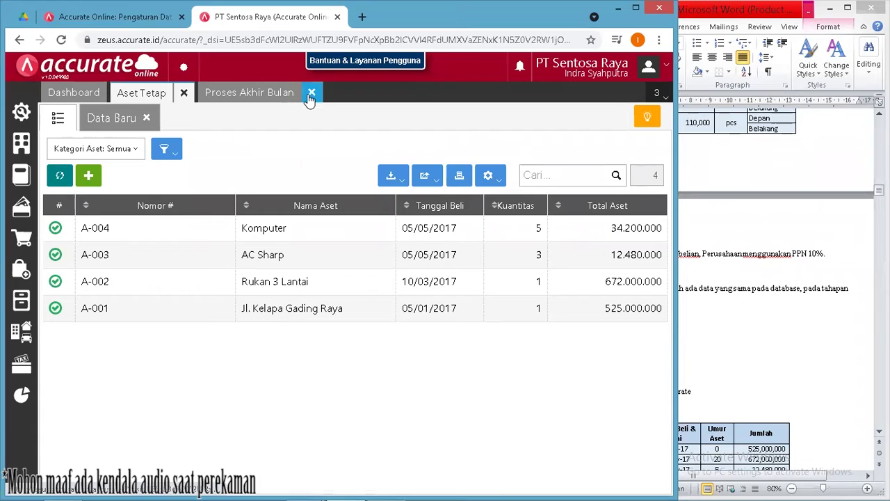
pyautogui.click(310, 95)
pyautogui.click(185, 93)
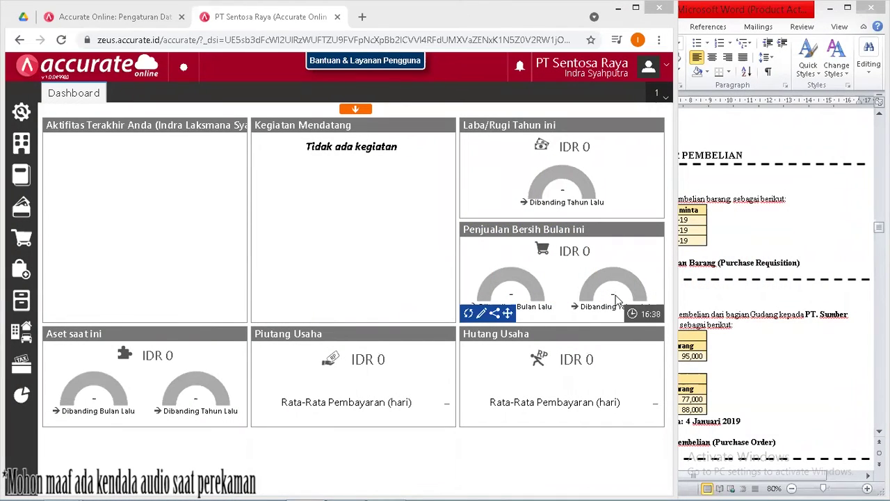
# - Switch to the Word document and read the 2 Januari 2019 purchase request task under Fitur Pembelian, including its Permintaan Barang note
pyautogui.click(778, 349)
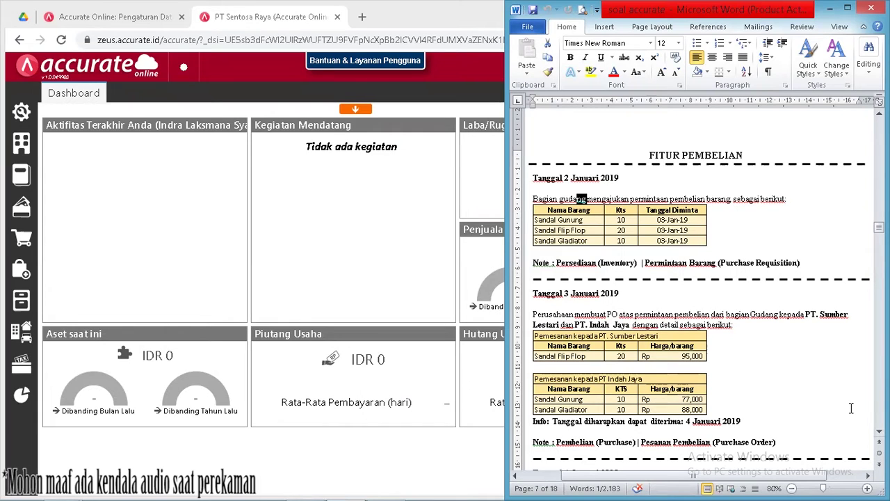
pyautogui.click(593, 177)
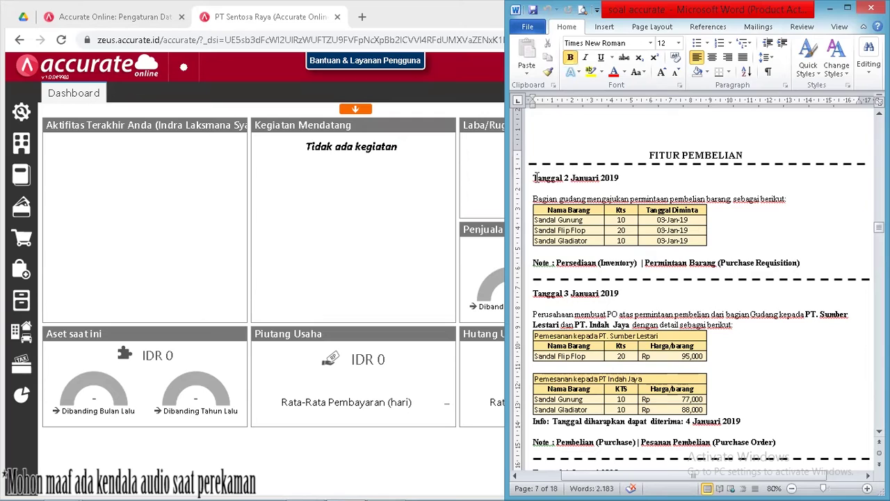
pyautogui.moveTo(541, 177); pyautogui.dragTo(623, 179)
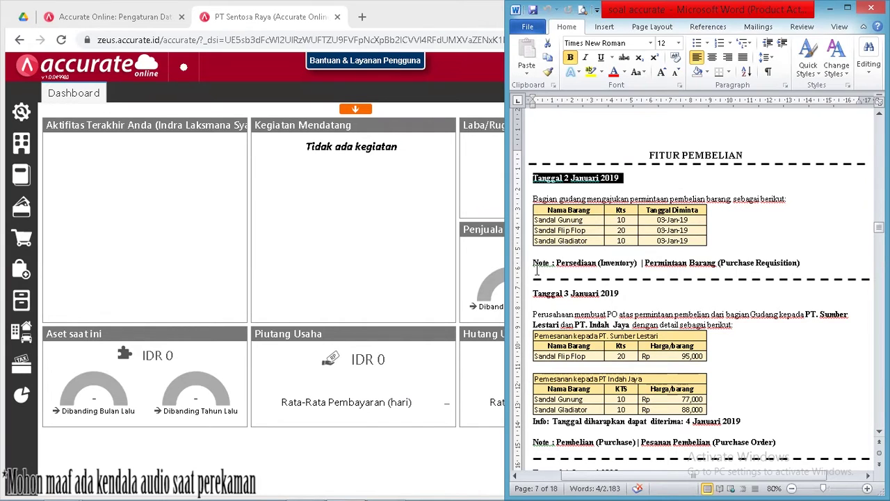
pyautogui.moveTo(554, 263); pyautogui.dragTo(535, 275)
pyautogui.click(650, 267)
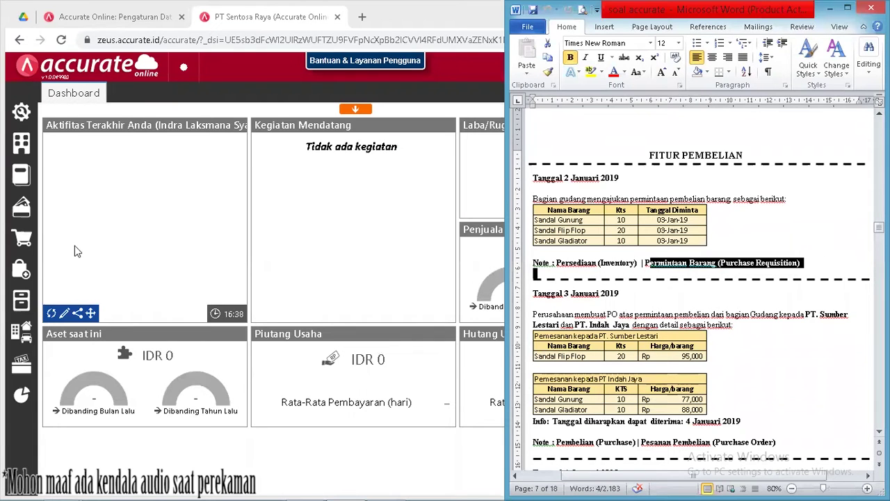
# - Create a new Permintaan Barang under Persediaan in Accurate Online and set its Tanggal to 02/01/2019
pyautogui.click(22, 310)
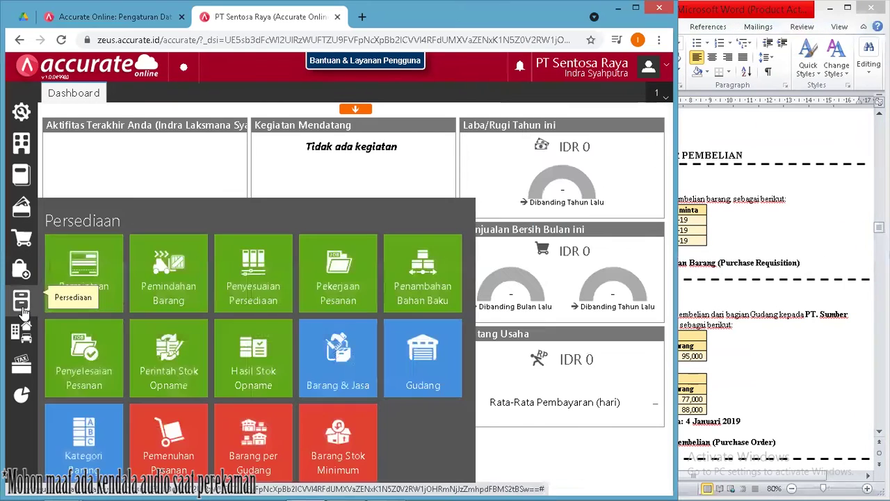
pyautogui.click(68, 293)
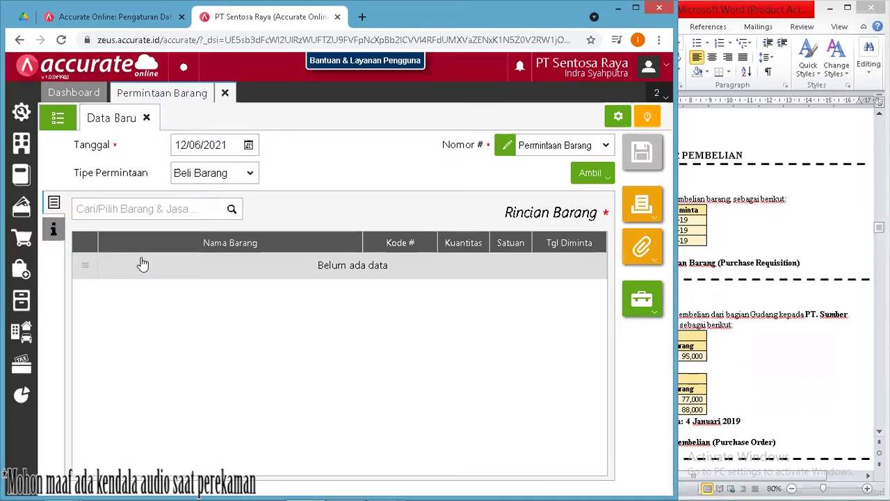
pyautogui.click(212, 146)
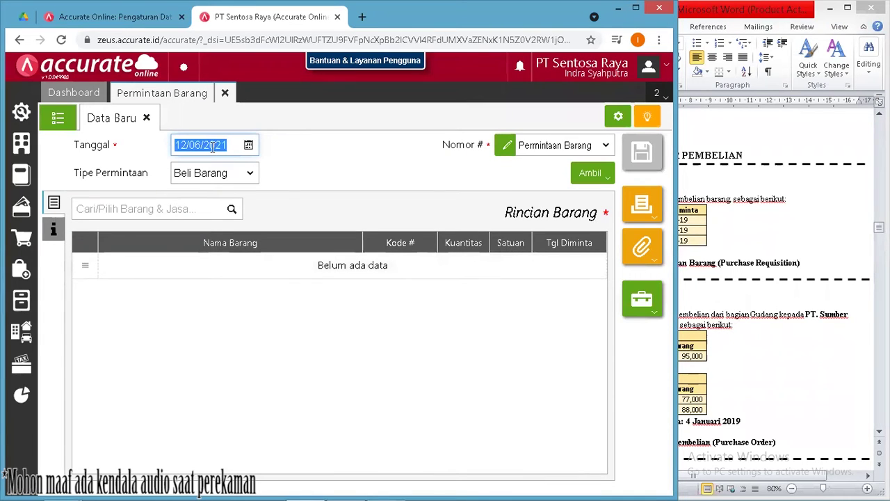
pyautogui.write('02/01/2019')
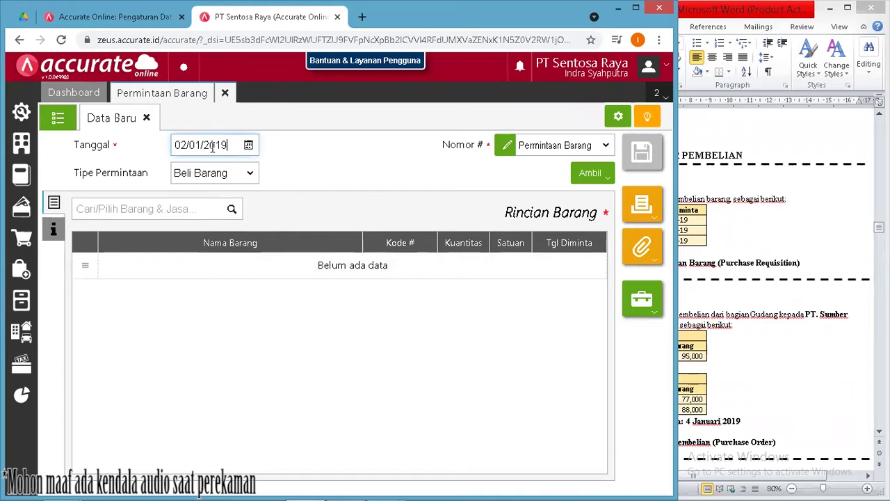
pyautogui.press('Tab')
# - Check the requested items in the Word document and pick Sandal Gunung as the first item of the purchase request
pyautogui.click(214, 207)
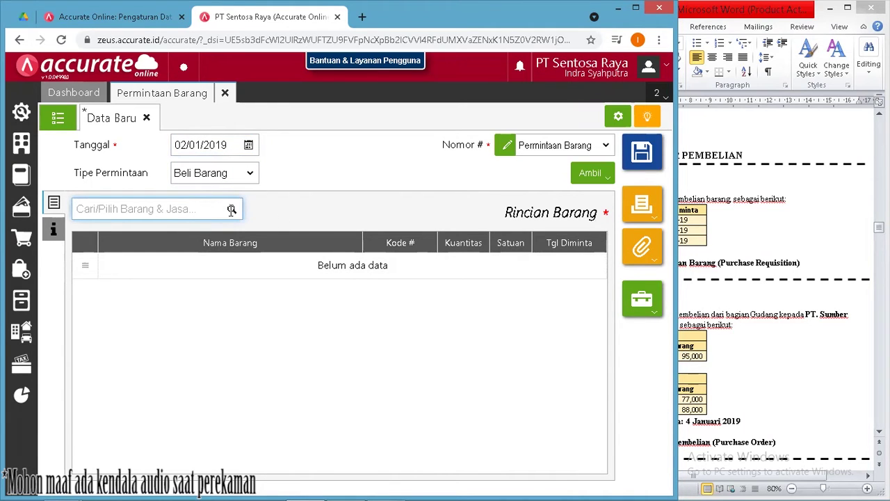
pyautogui.click(231, 210)
pyautogui.click(706, 275)
pyautogui.click(292, 294)
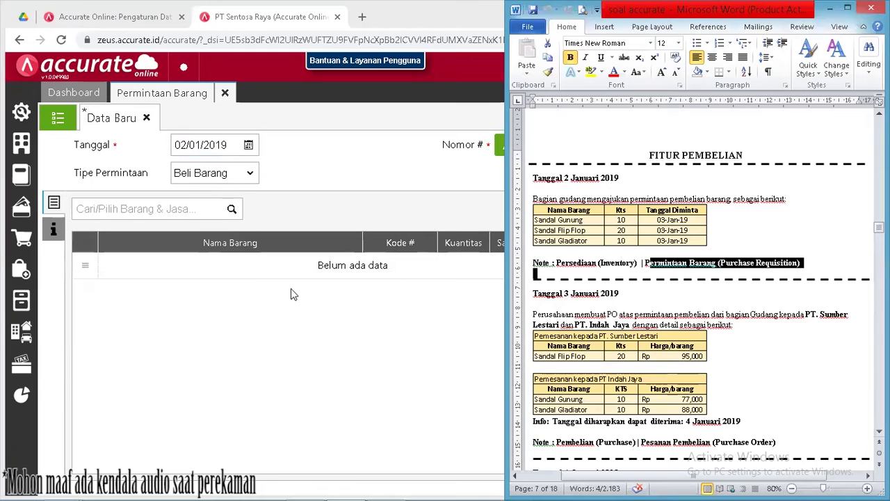
pyautogui.click(175, 209)
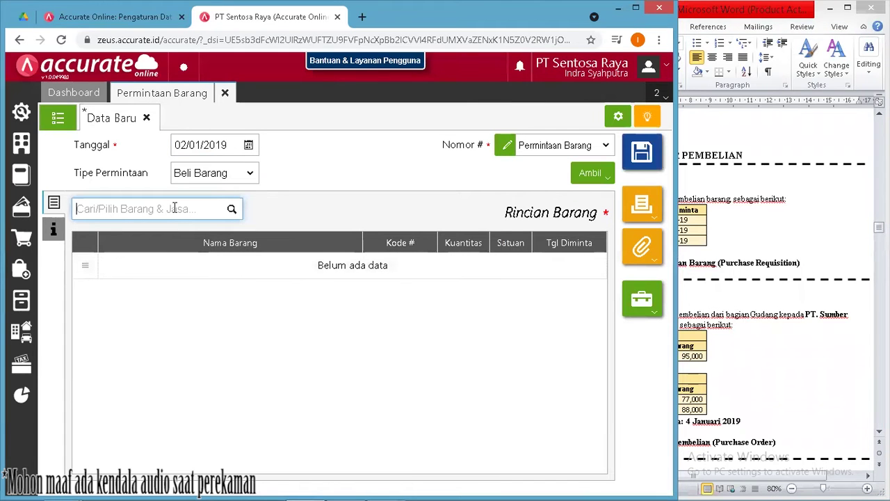
pyautogui.write('g')
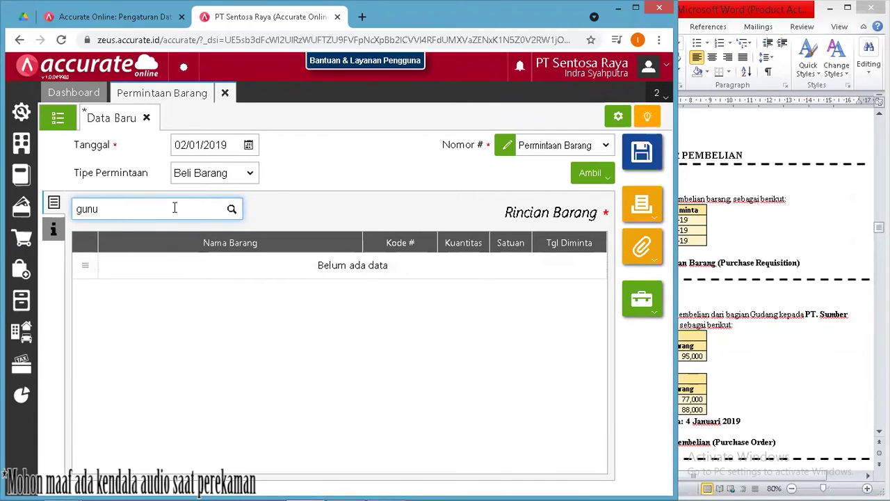
pyautogui.write('unu')
pyautogui.click(170, 252)
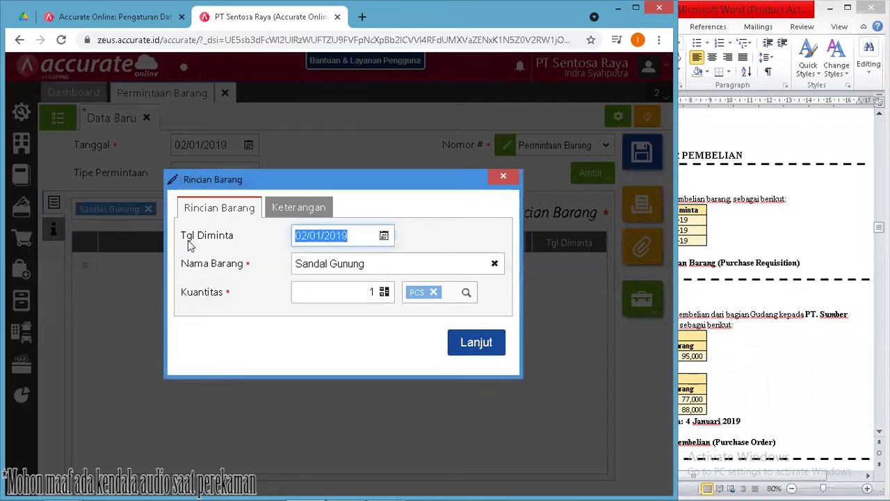
# - Set Sandal Gunung's Tgl Diminta to 03/01/2019 and Kuantitas to 10 PCS, and add it to the request
pyautogui.click(687, 234)
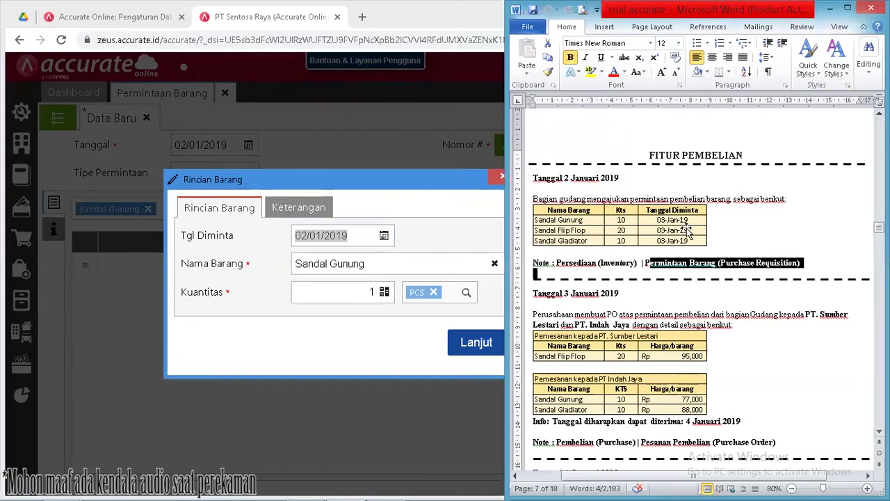
pyautogui.click(360, 236)
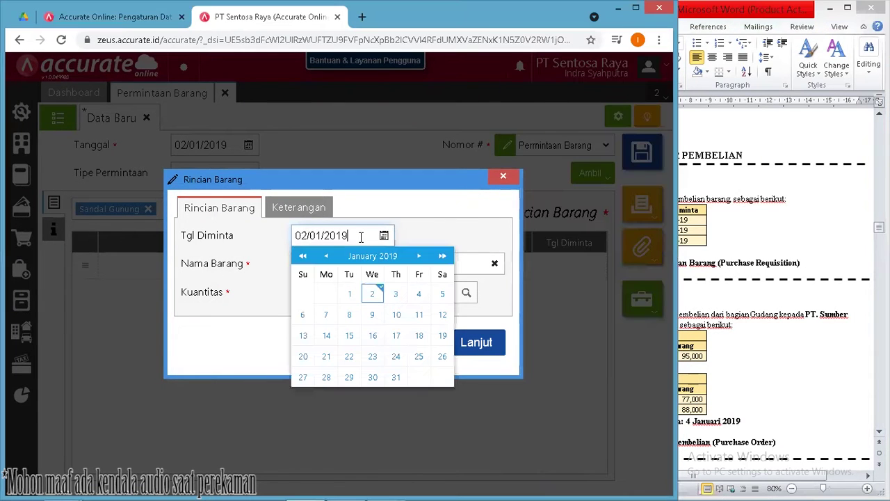
pyautogui.click(355, 235)
pyautogui.click(355, 235)
pyautogui.doubleClick(332, 239)
pyautogui.doubleClick(301, 234)
pyautogui.write('03/01/1')
pyautogui.press('BackSpace')
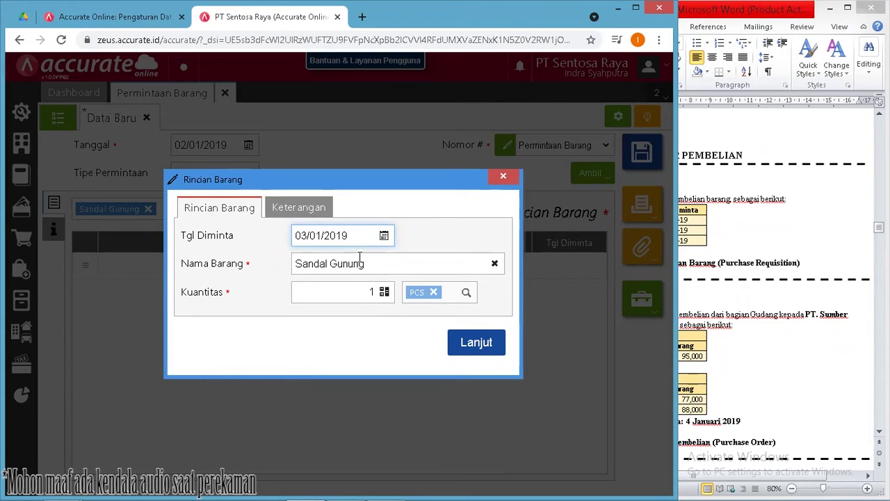
pyautogui.click(373, 287)
pyautogui.write('1')
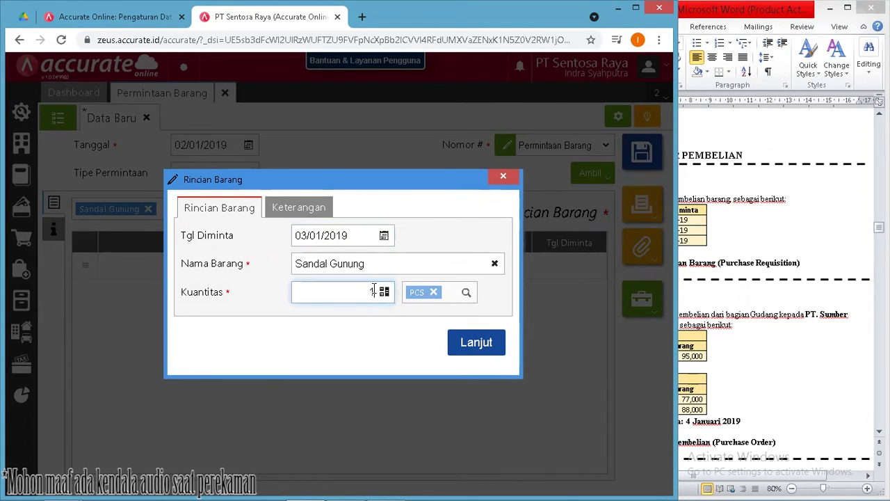
pyautogui.click(717, 290)
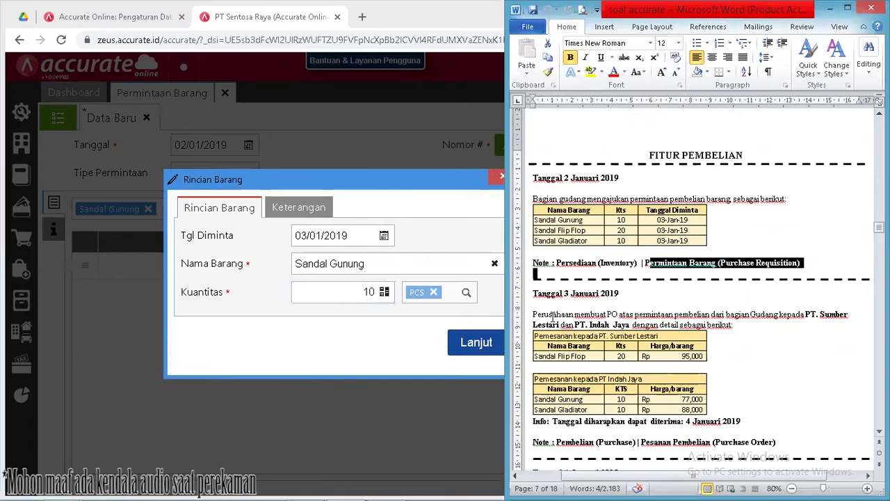
pyautogui.click(454, 349)
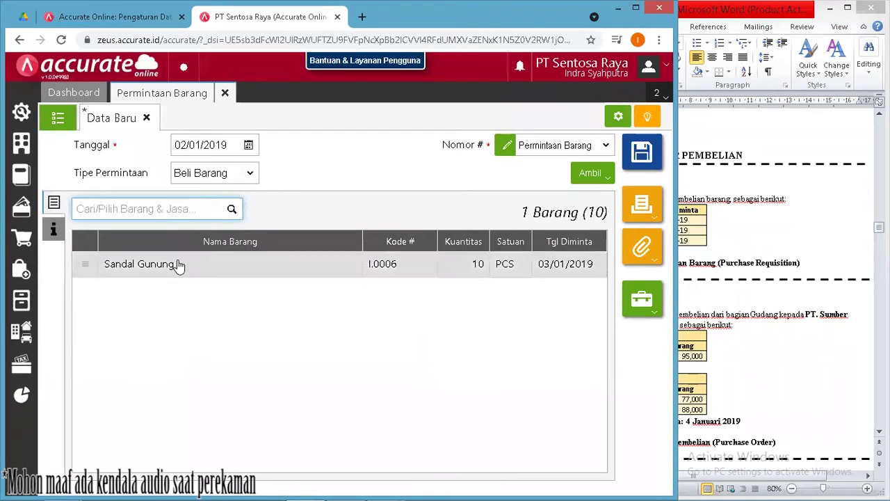
# - Add Sandal Flip Flop to the purchase request with Tgl Diminta 03/01/2019 and Kuantitas 20 PCS
pyautogui.click(735, 220)
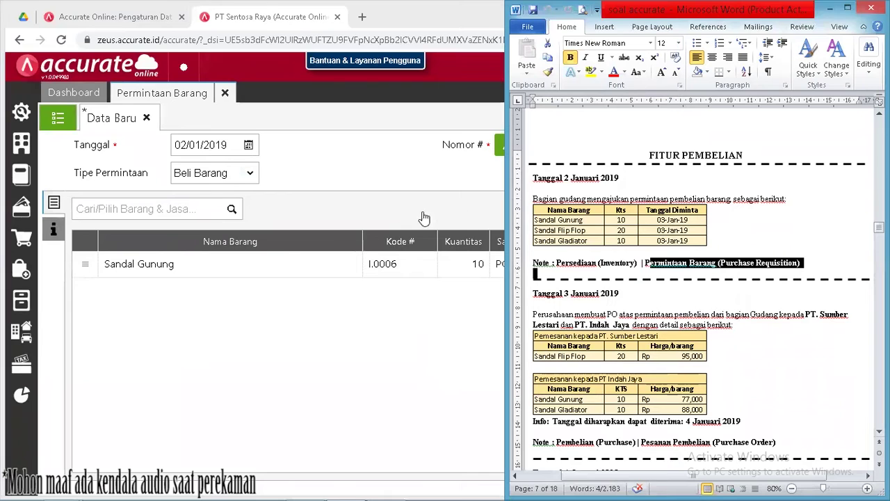
pyautogui.click(156, 208)
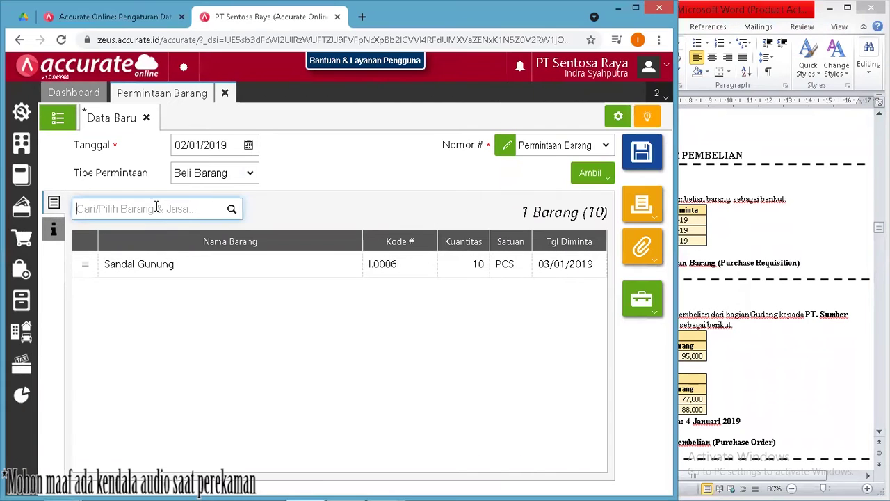
pyautogui.write('flip')
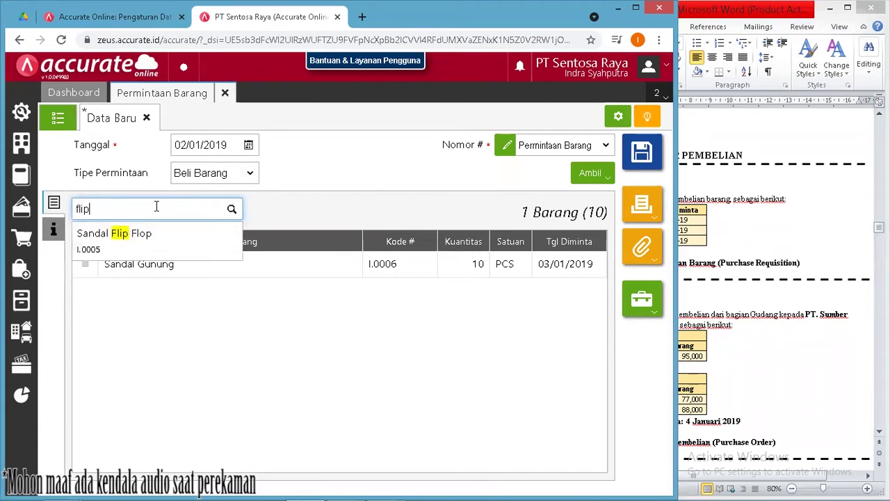
pyautogui.click(160, 240)
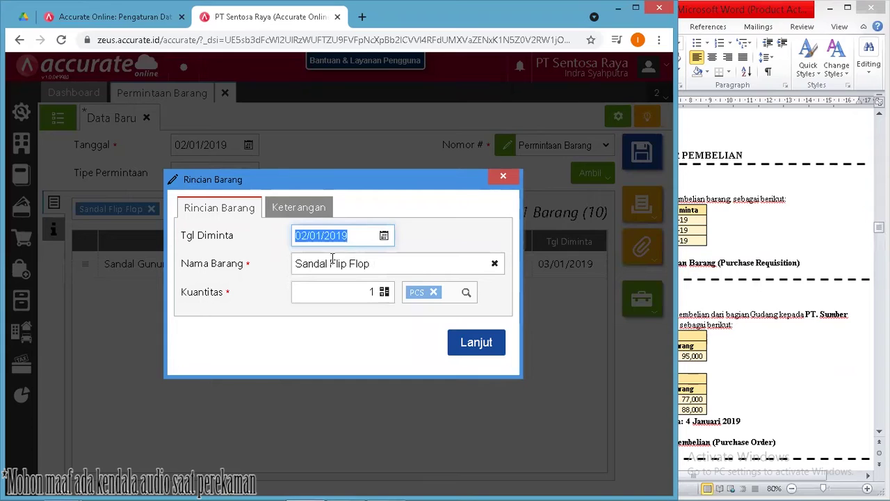
pyautogui.write('03012019')
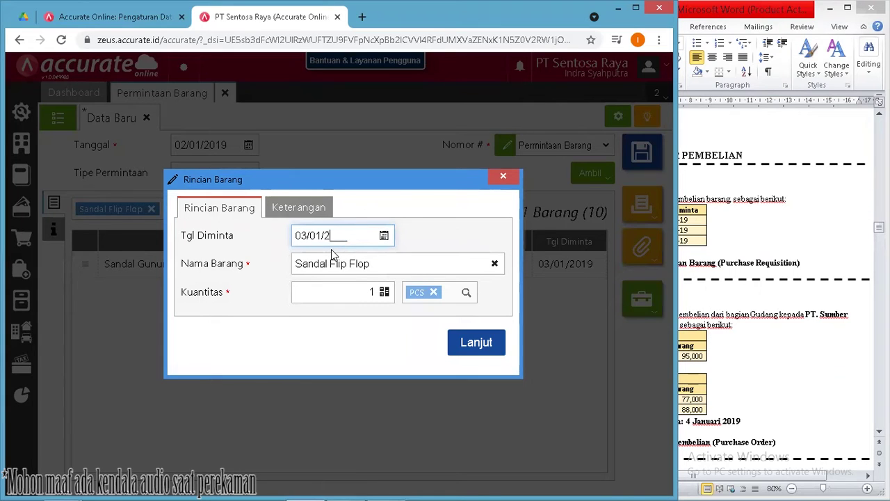
pyautogui.press('Tab')
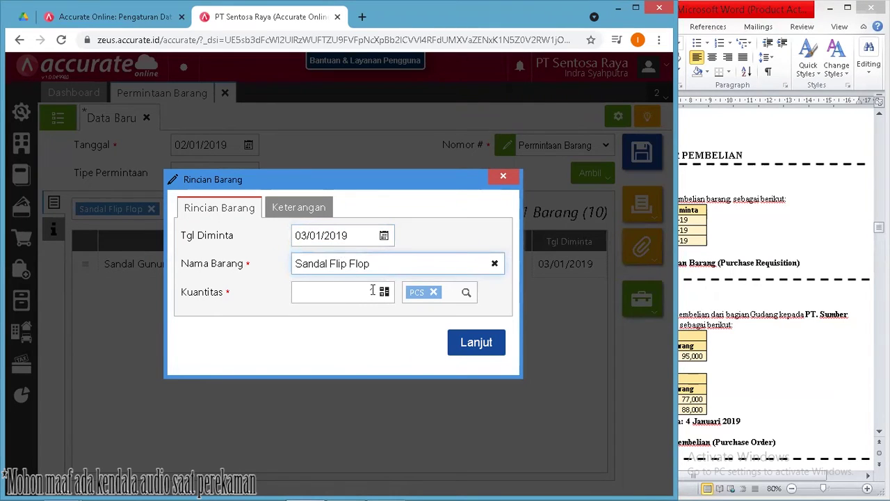
pyautogui.click(372, 292)
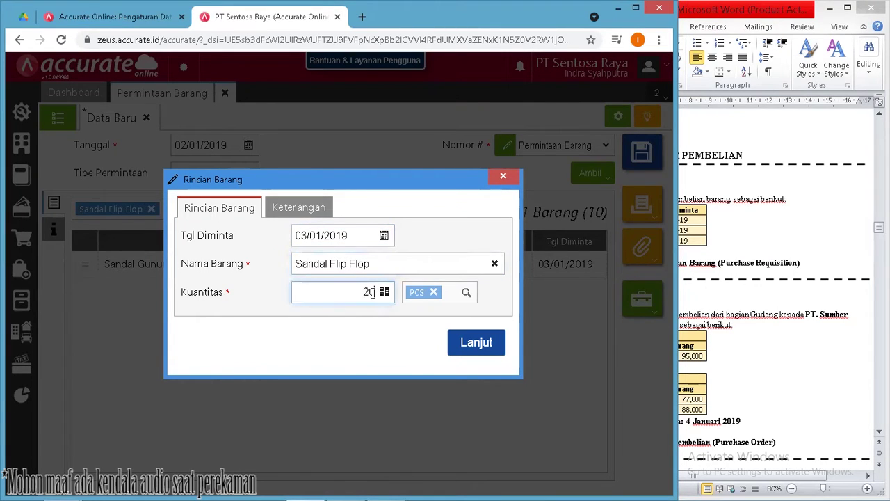
pyautogui.click(491, 342)
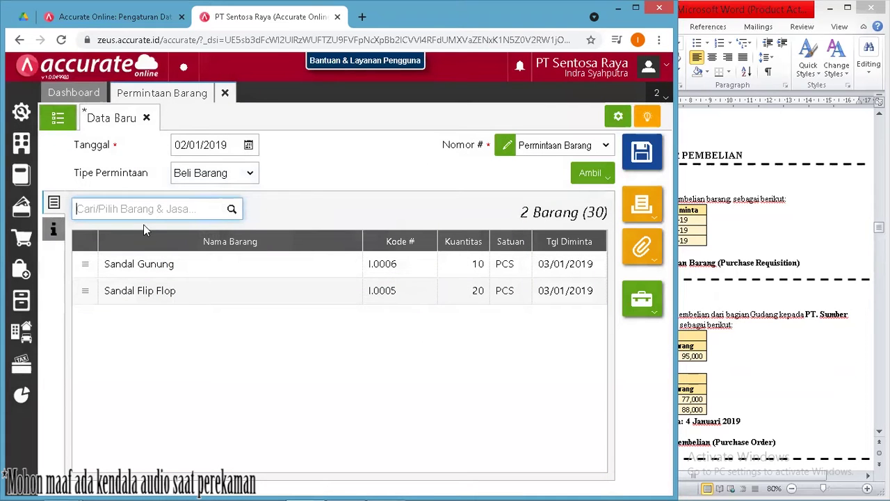
# - Add Sandal Gladiator with Tgl Diminta 03/01/2019 and Kuantitas 10 PCS, and save and close the purchase request
pyautogui.write('gla')
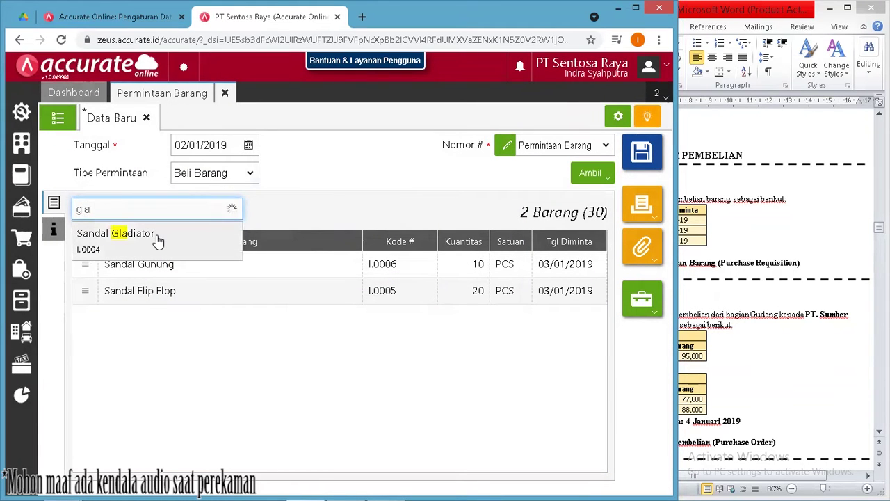
pyautogui.click(229, 252)
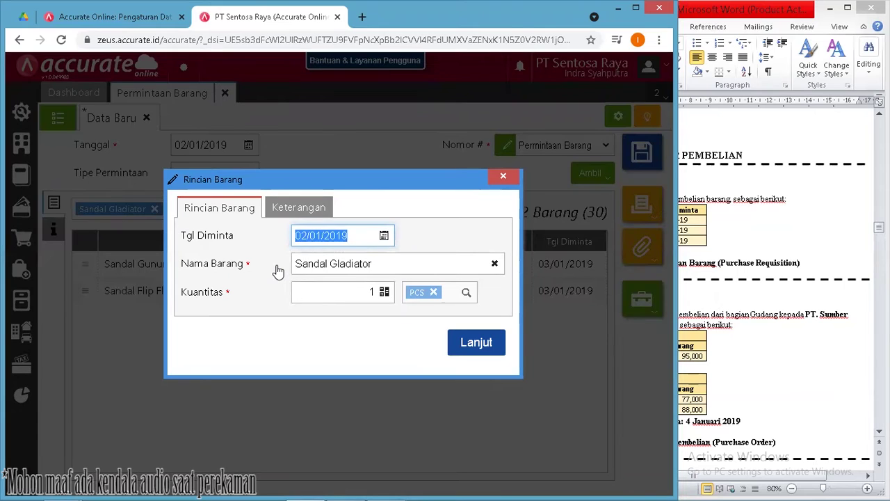
pyautogui.write('0')
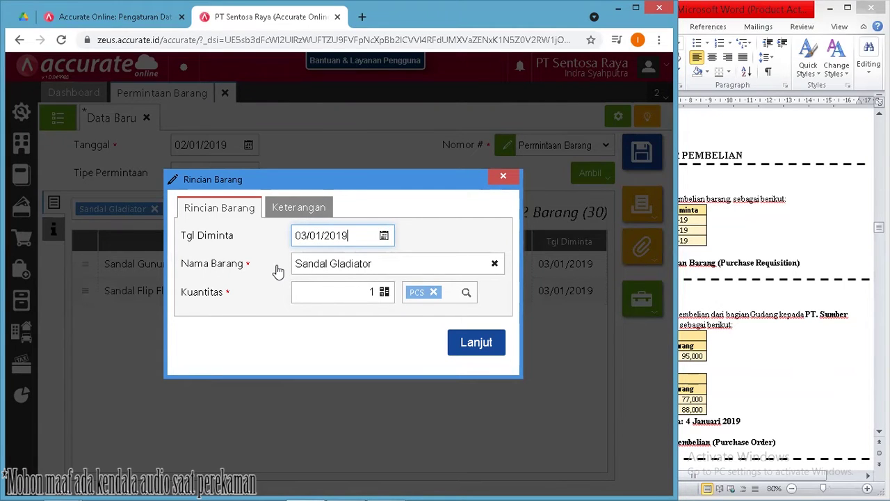
pyautogui.click(373, 292)
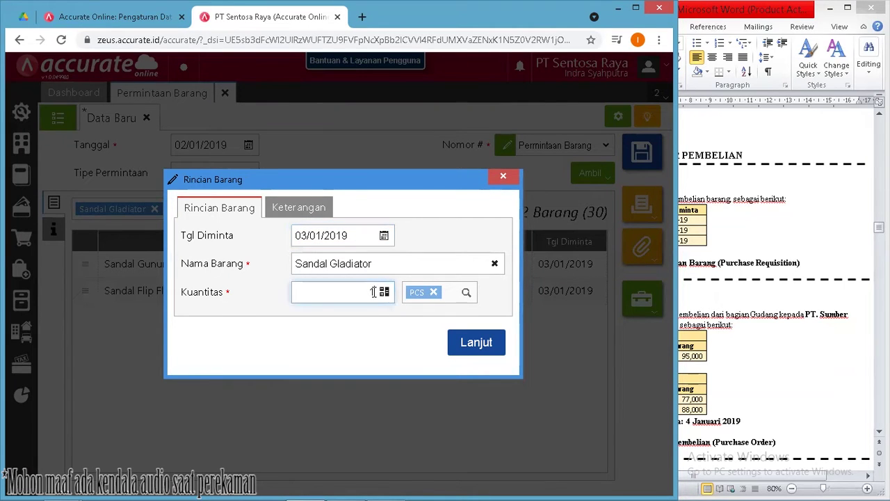
pyautogui.click(759, 371)
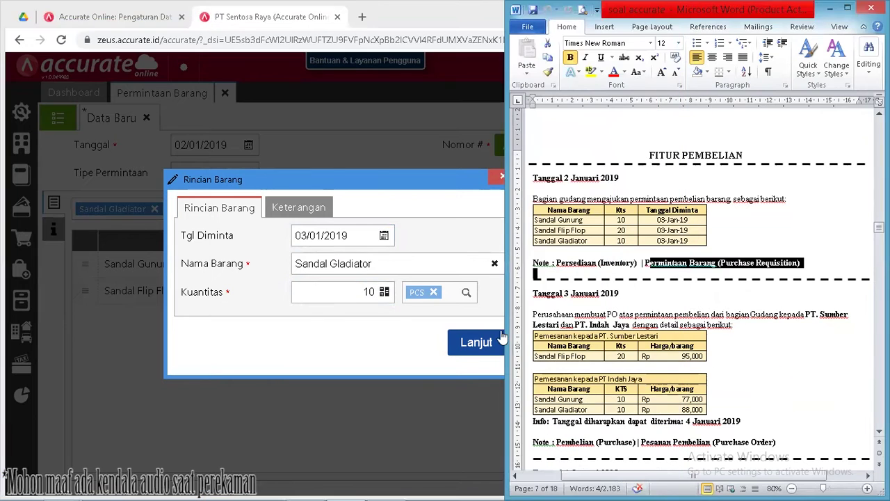
pyautogui.click(392, 315)
pyautogui.click(476, 340)
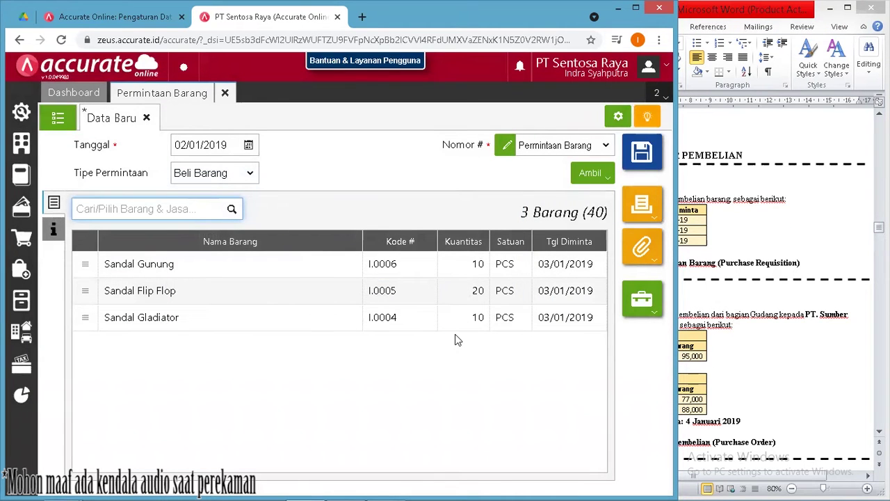
pyautogui.click(640, 153)
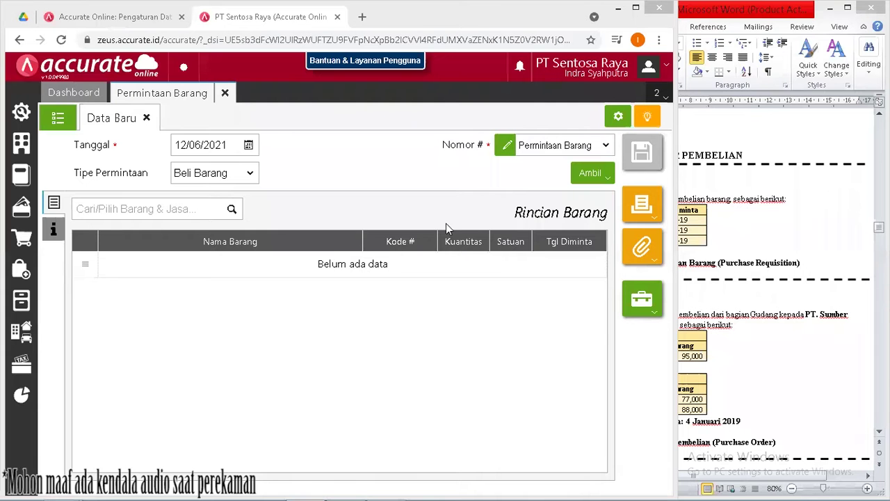
pyautogui.click(226, 103)
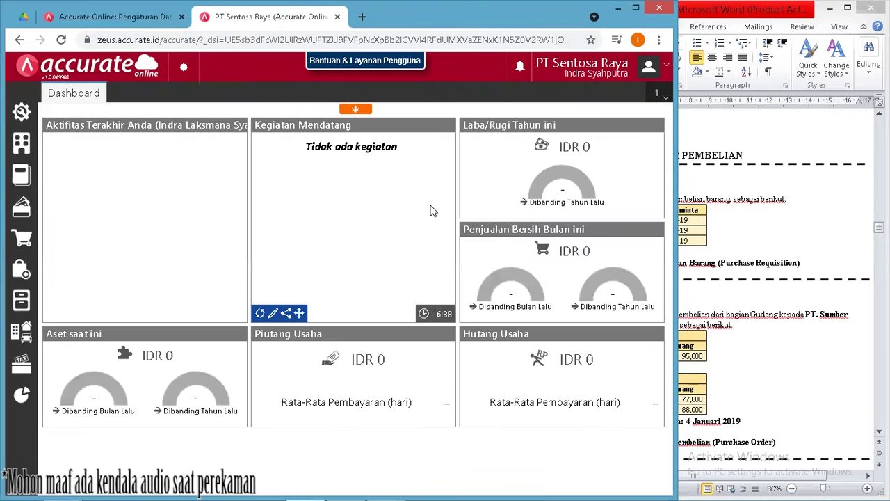
# - Check the 3 January 2019 purchase order details in the Word document and open a new Pesanan Pembelian in Accurate Online
pyautogui.click(741, 278)
pyautogui.click(747, 328)
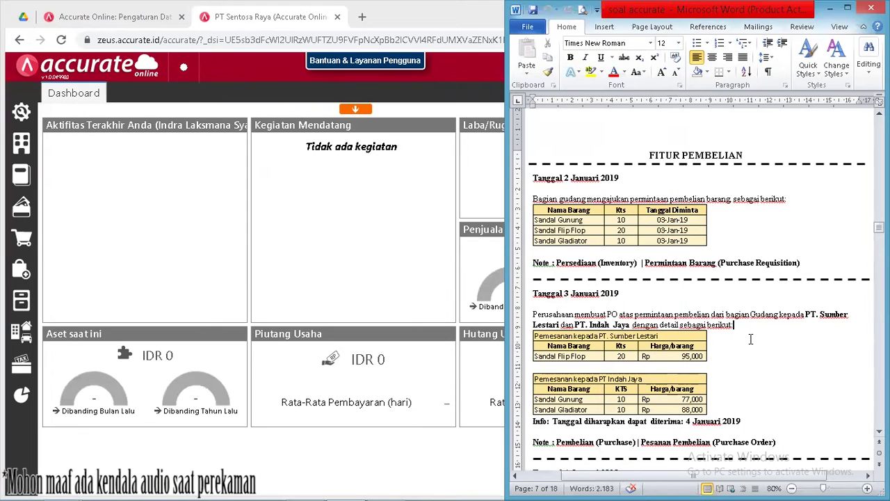
pyautogui.scroll(-2, 879, 432)
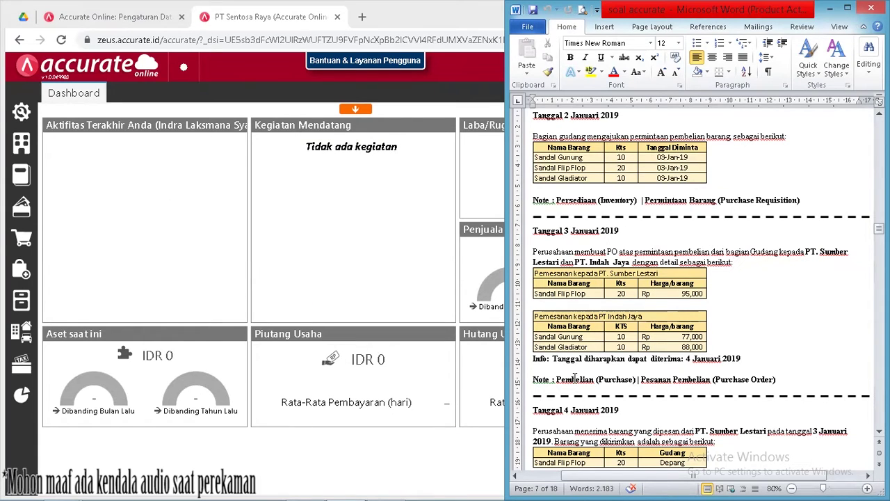
pyautogui.click(20, 269)
pyautogui.click(64, 283)
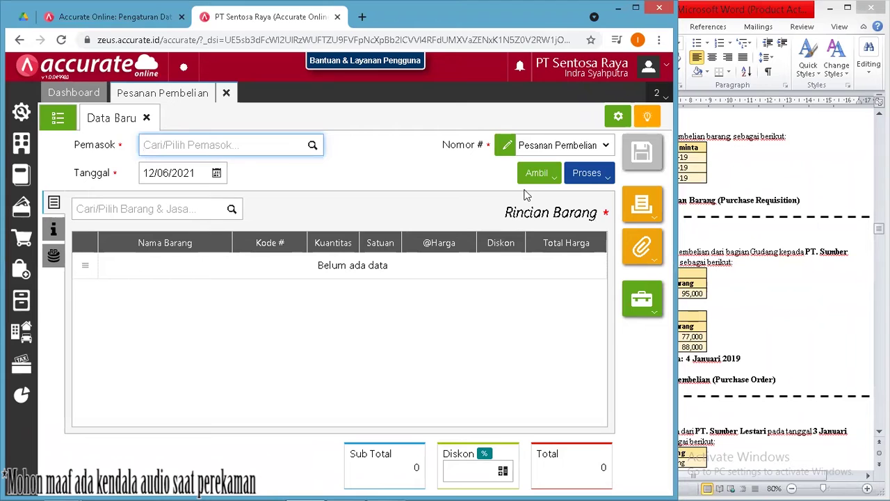
# - Try to retrieve items from a purchase request (Permintaan) into the blank purchase order
pyautogui.click(195, 208)
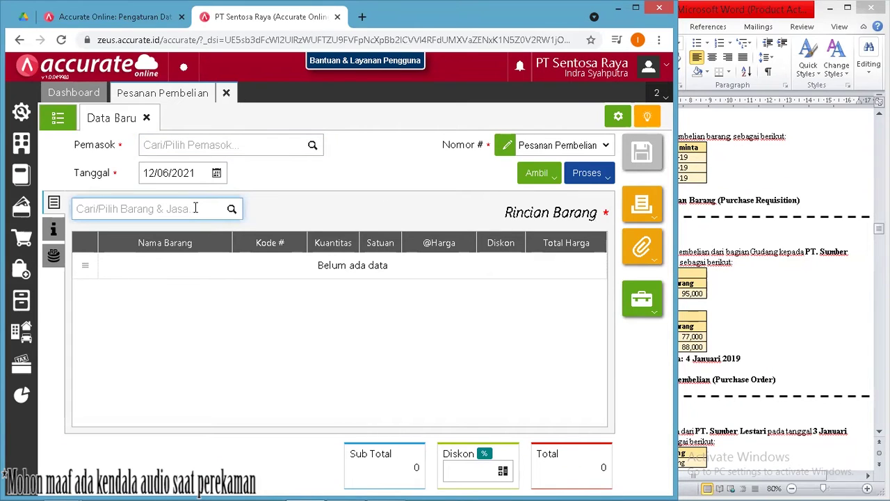
pyautogui.click(534, 176)
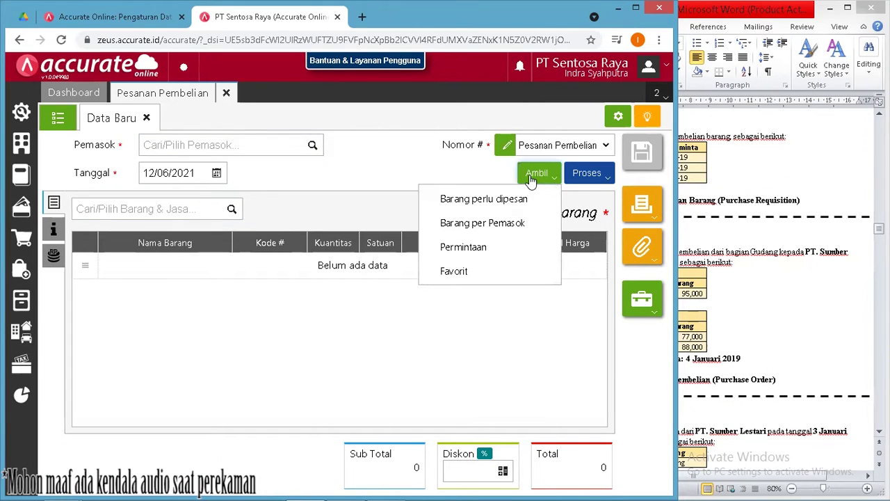
pyautogui.click(481, 248)
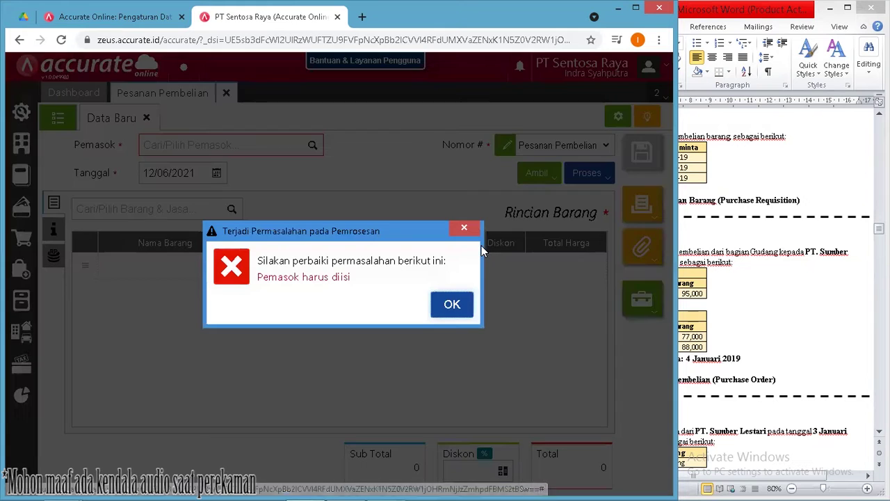
pyautogui.click(453, 302)
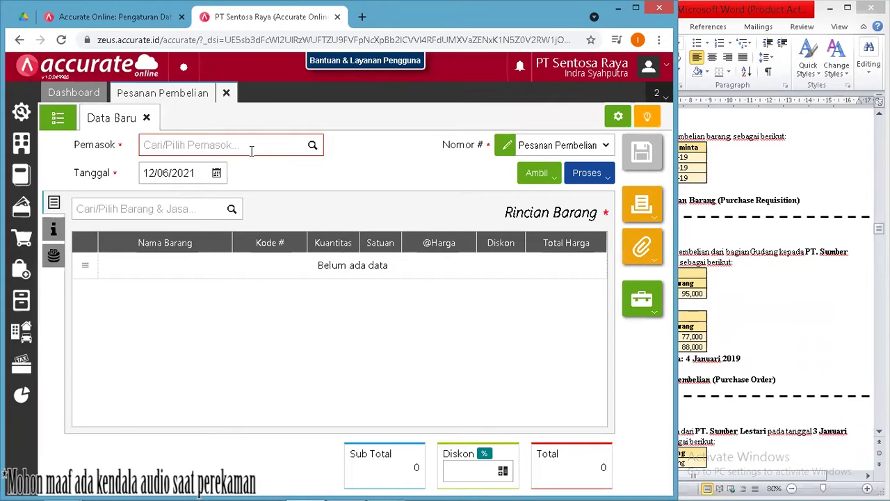
# - Set the purchase order's Pemasok to PT Sumber Lestari and its Tanggal to 03/01/2019
pyautogui.click(711, 275)
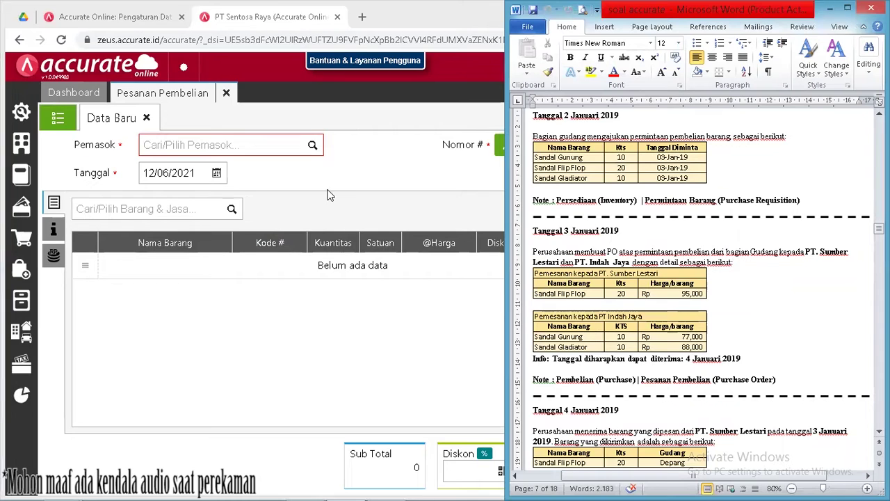
pyautogui.click(268, 141)
pyautogui.write('PT')
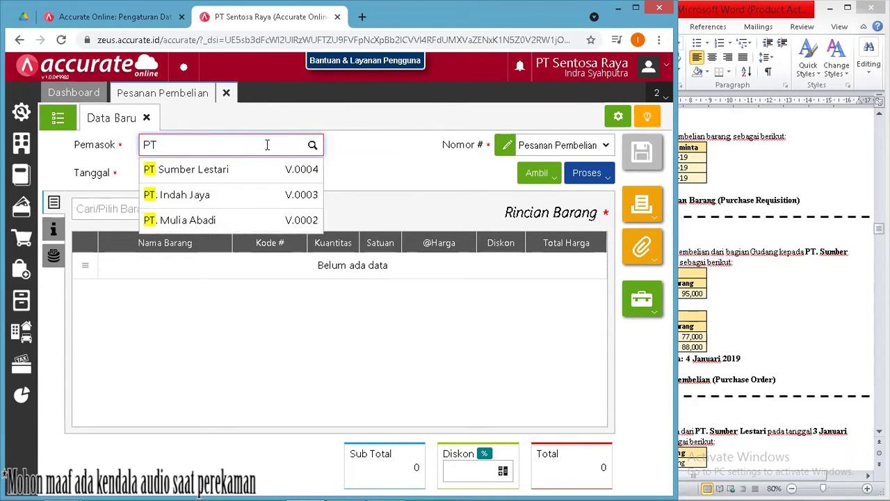
pyautogui.click(265, 170)
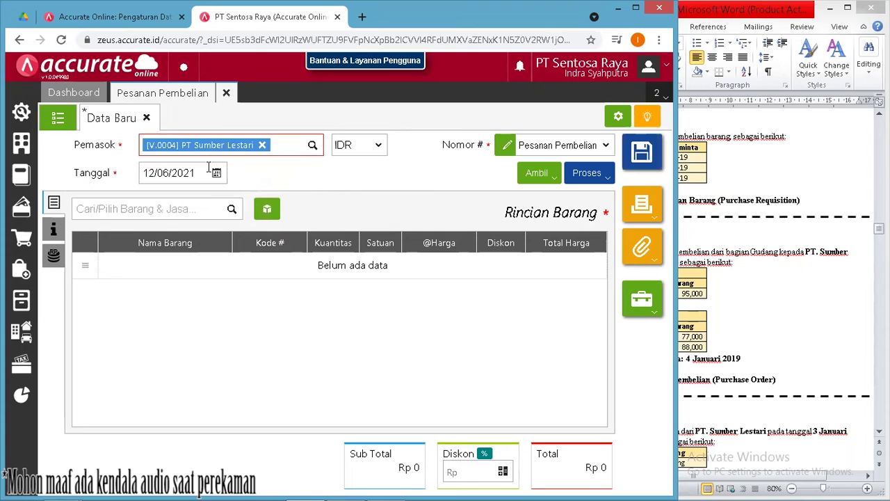
pyautogui.click(208, 167)
pyautogui.write('03/01/')
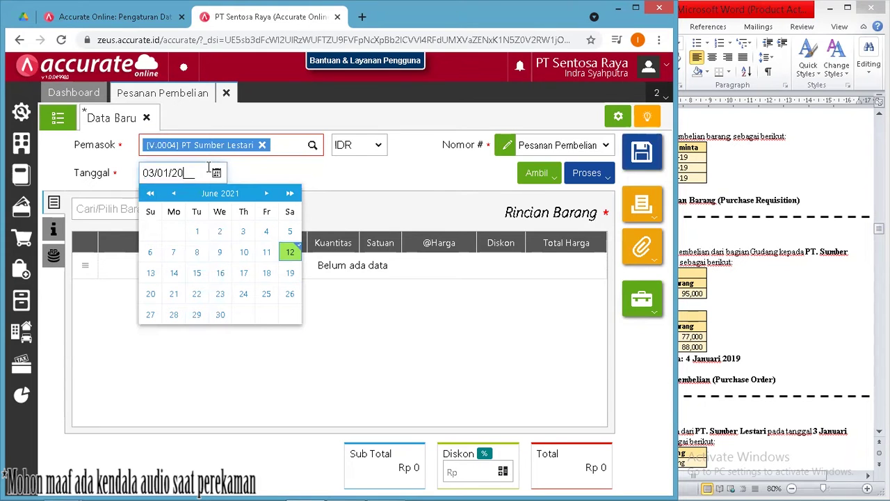
# - Copy only Sandal Flip Flop from the 02/01/2019 purchase request into the order, excluding Sandal Gunung and Sandal Gladiator
pyautogui.click(539, 175)
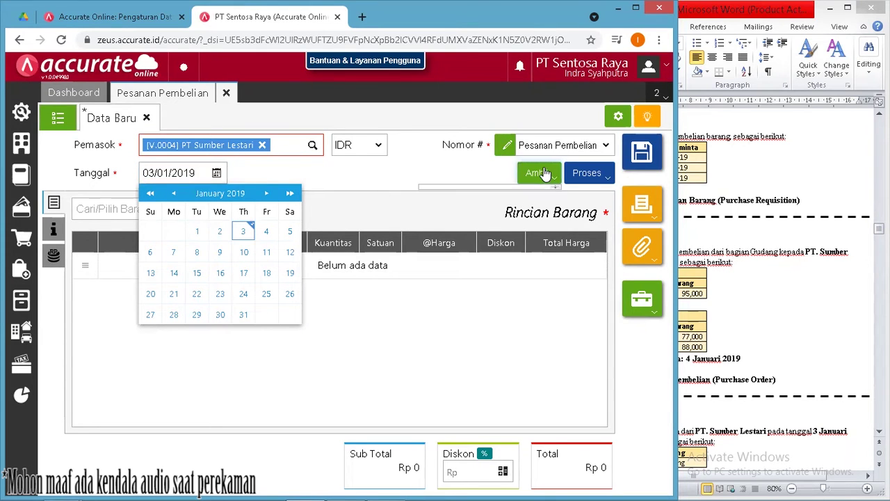
pyautogui.click(511, 245)
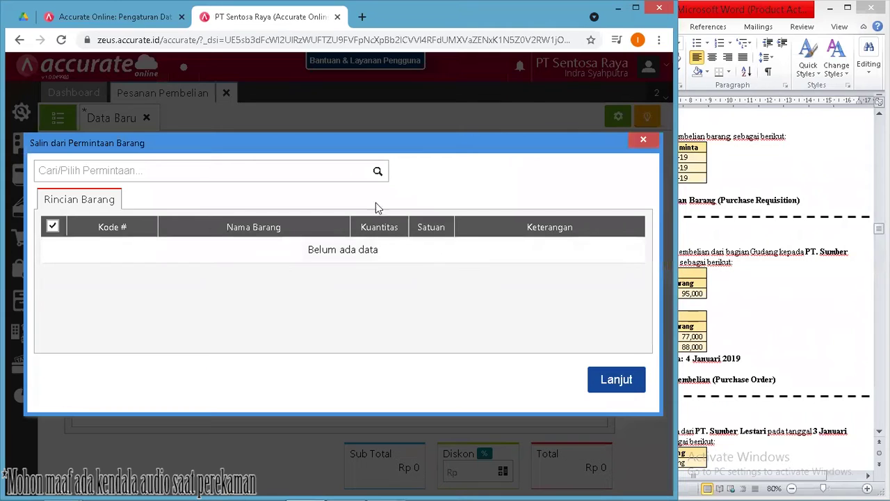
pyautogui.click(374, 178)
pyautogui.click(356, 200)
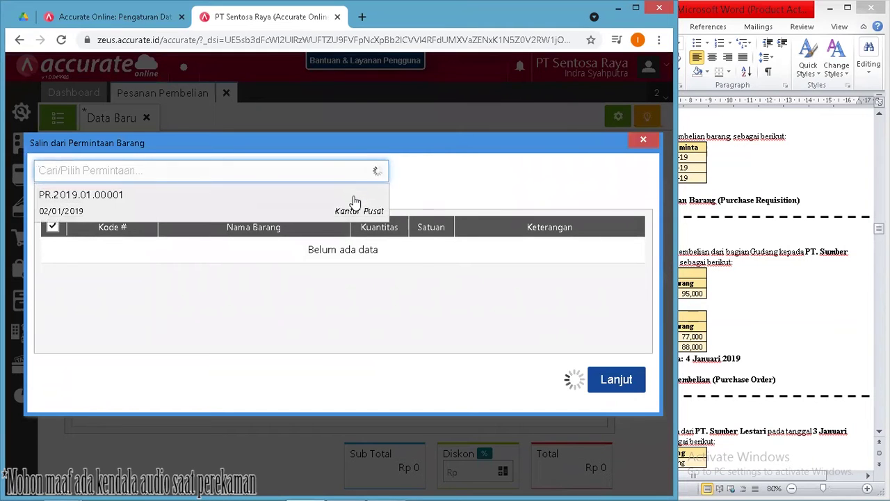
pyautogui.click(773, 299)
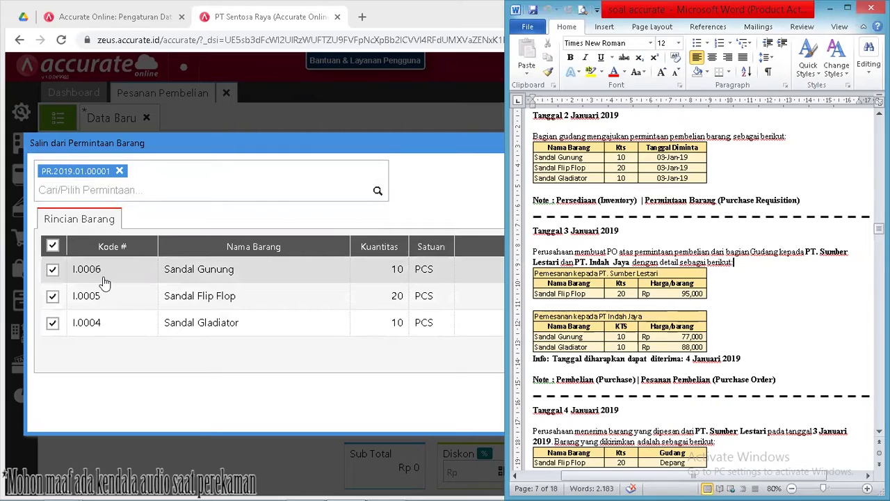
pyautogui.click(52, 277)
pyautogui.click(53, 323)
pyautogui.click(605, 402)
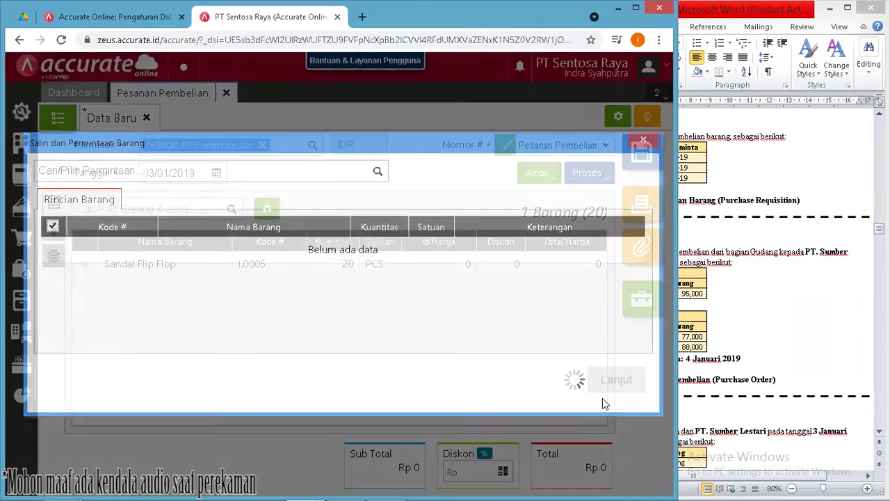
pyautogui.click(711, 390)
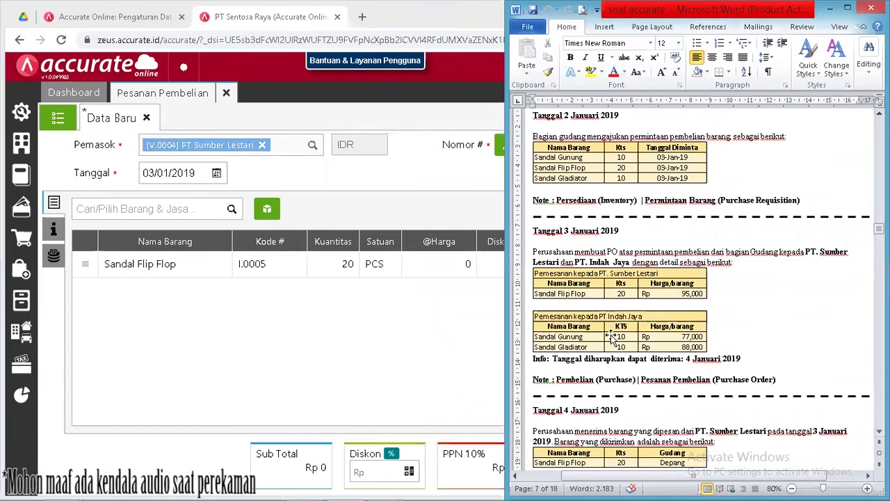
pyautogui.click(425, 311)
pyautogui.click(444, 274)
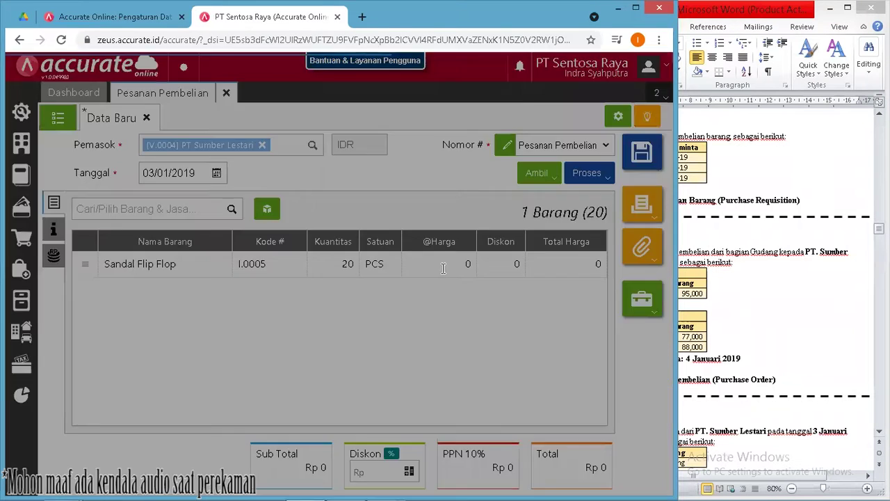
pyautogui.click(412, 238)
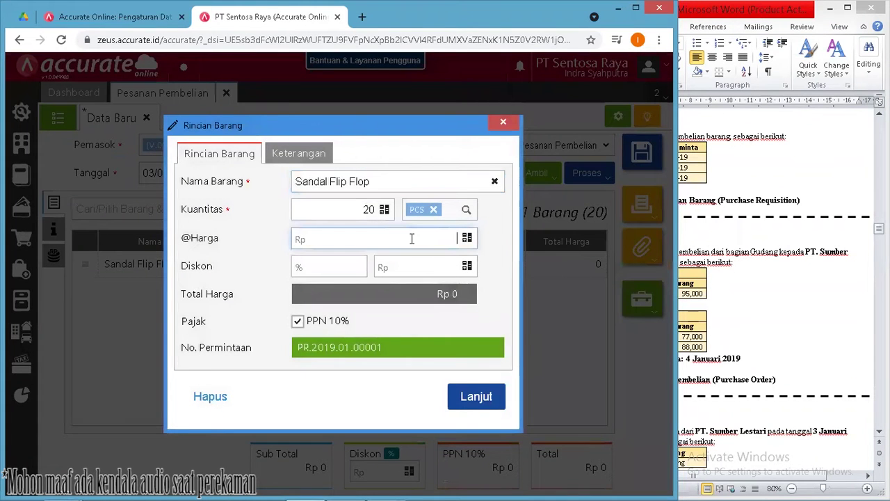
pyautogui.write('950')
pyautogui.press('Tab')
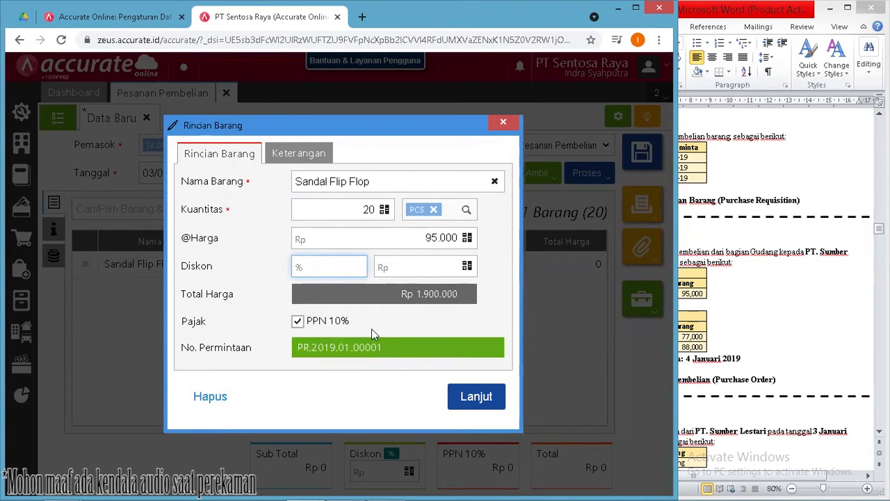
pyautogui.click(477, 402)
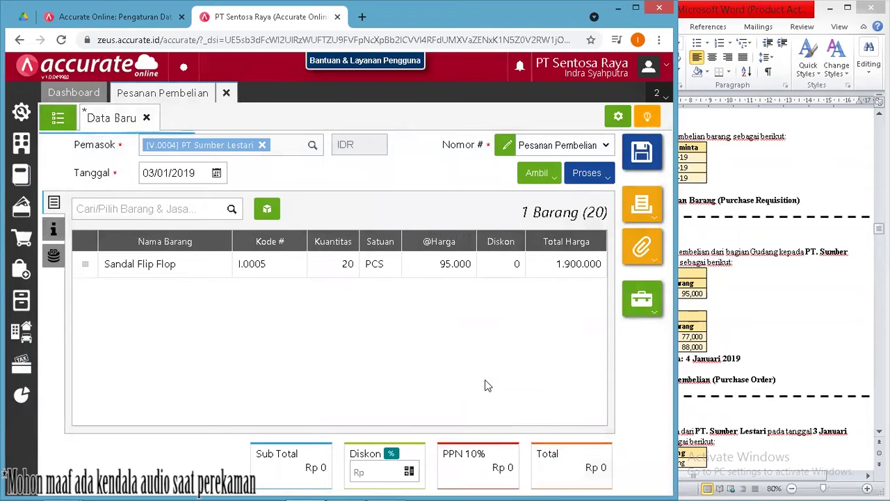
# - Set the order's Tgl Pengiriman to 04/01/2019 and save the PT Sumber Lestari purchase order
pyautogui.click(702, 338)
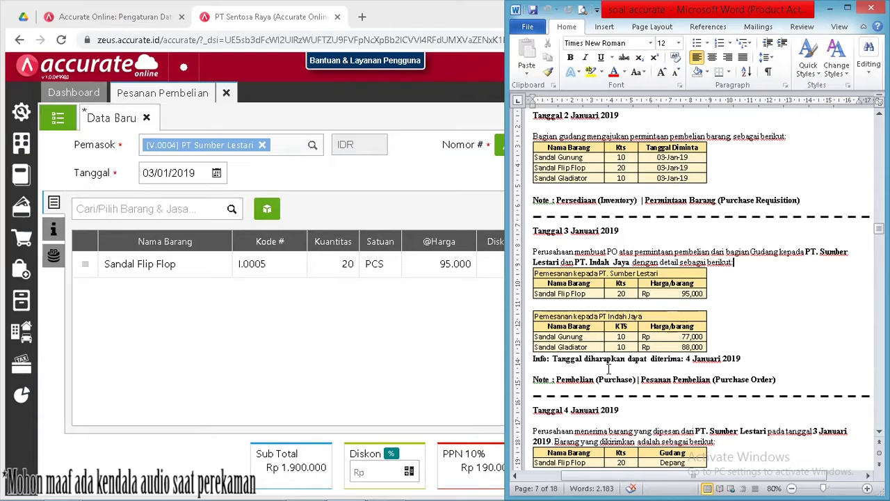
pyautogui.click(184, 314)
pyautogui.click(54, 229)
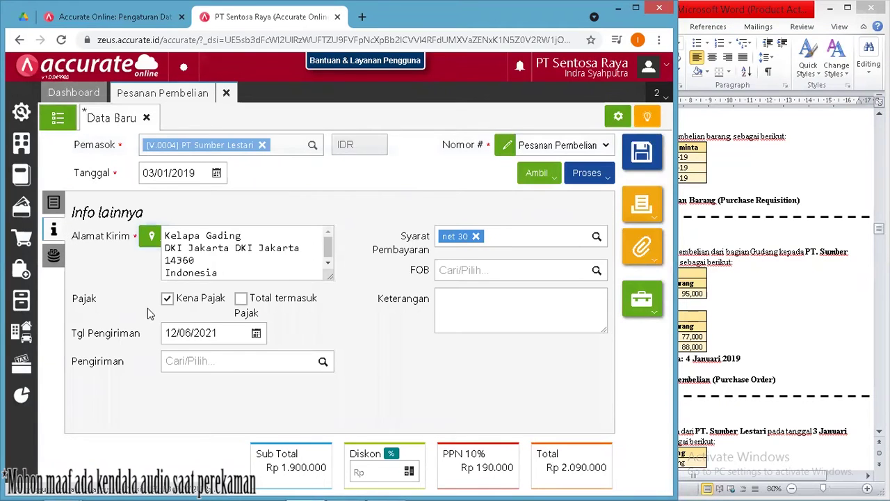
pyautogui.click(206, 326)
pyautogui.write('04')
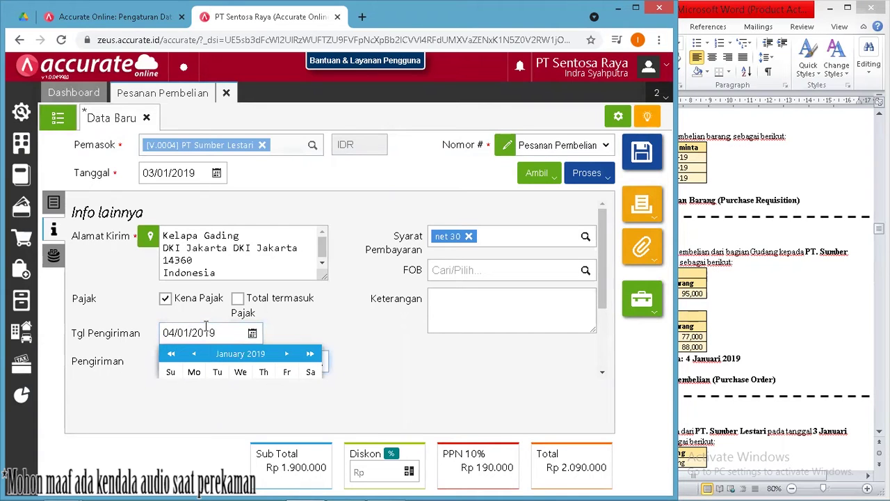
pyautogui.click(55, 203)
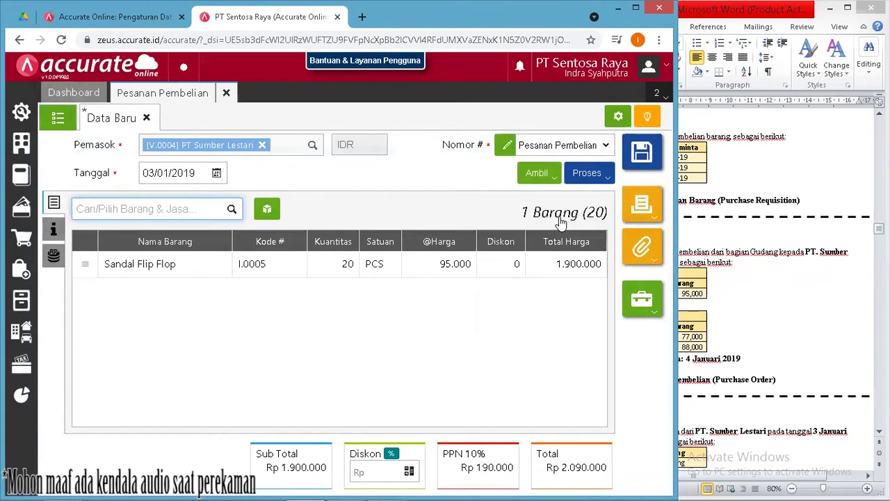
pyautogui.click(646, 148)
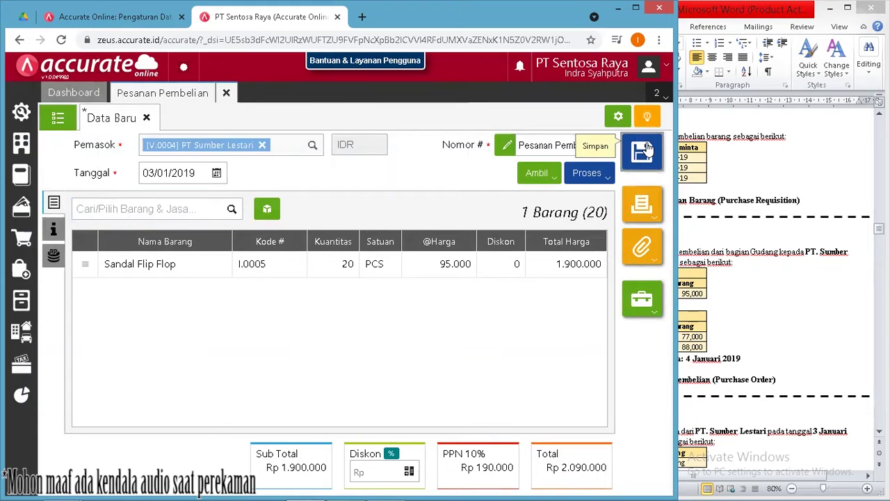
# - Fill in the next purchase order with PT. Indah Jaya as Pemasok and 03/01/2019 as Tanggal
pyautogui.click(745, 322)
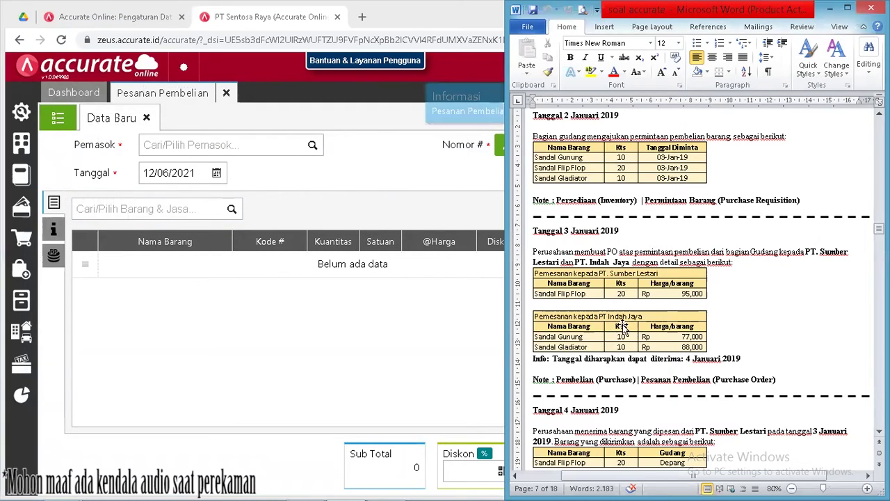
pyautogui.click(375, 339)
pyautogui.click(226, 149)
pyautogui.write('PT')
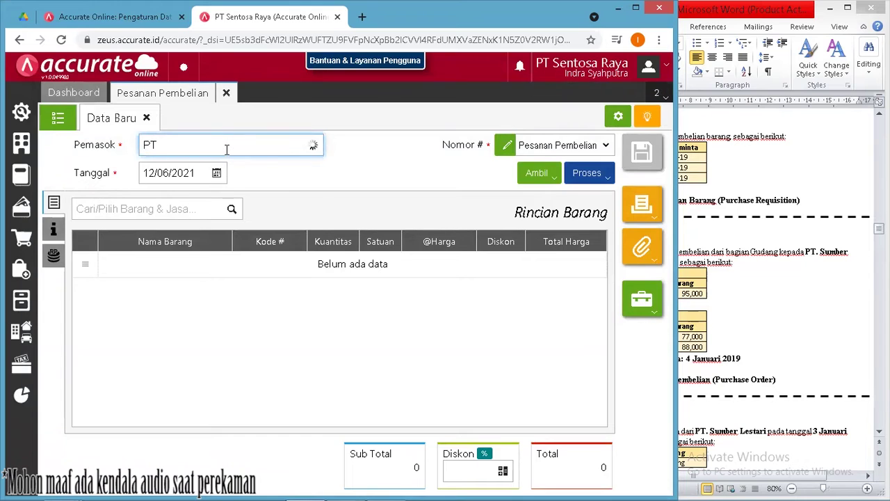
pyautogui.click(226, 187)
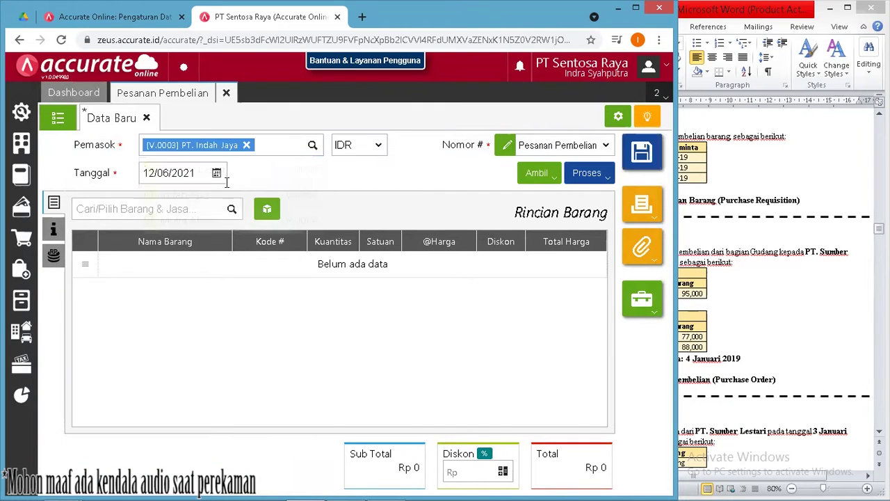
pyautogui.click(204, 171)
pyautogui.write('030')
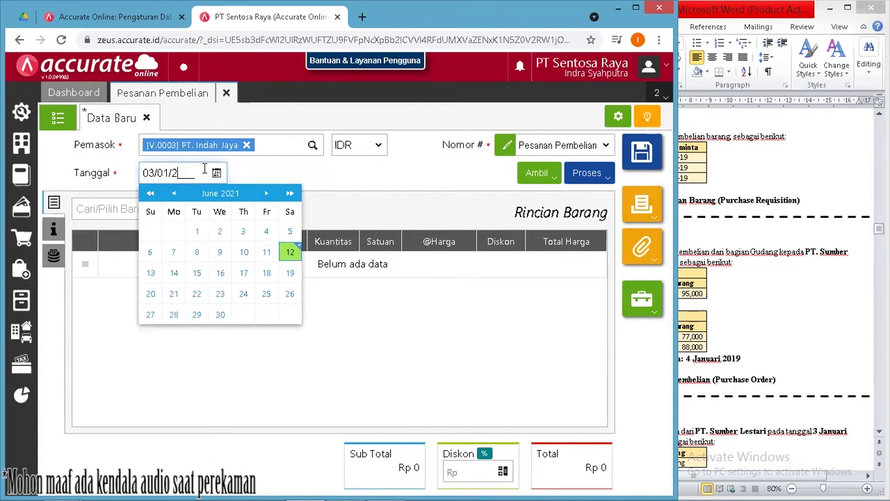
pyautogui.click(381, 220)
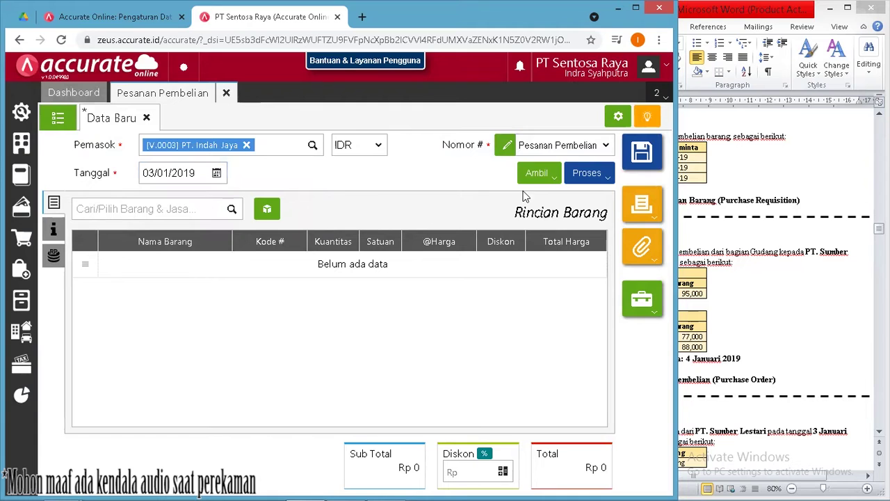
# - Copy Sandal Gunung and Sandal Gladiator from the 02/01/2019 purchase request into the PT. Indah Jaya order
pyautogui.click(559, 179)
pyautogui.click(520, 257)
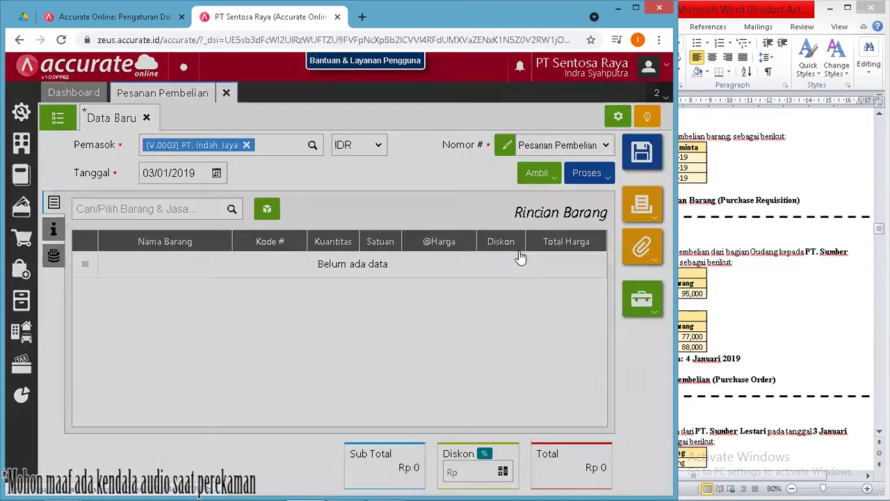
pyautogui.click(379, 171)
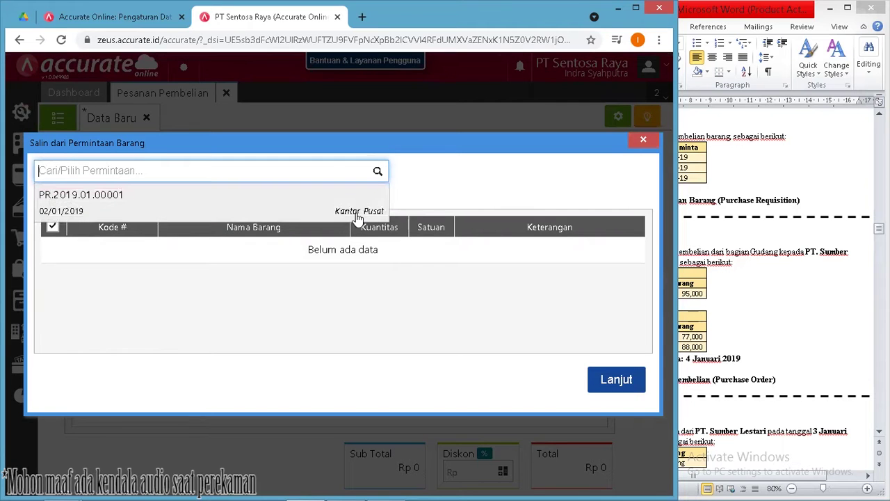
pyautogui.click(351, 209)
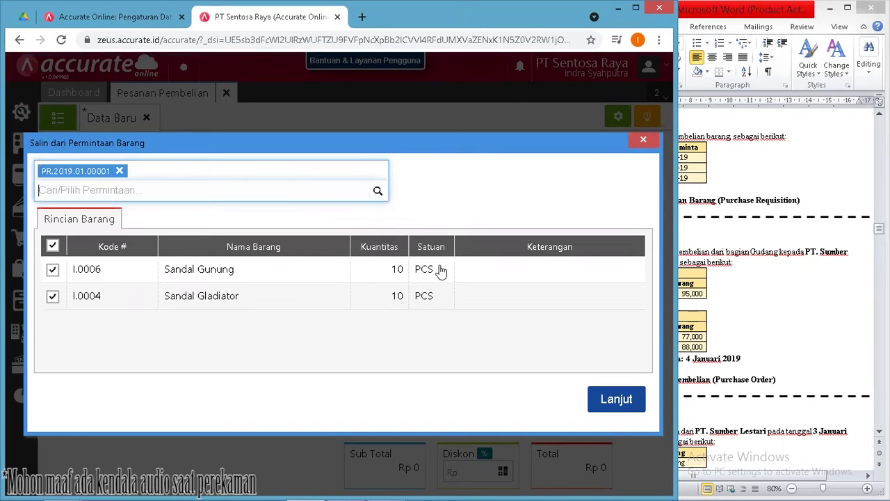
pyautogui.click(768, 323)
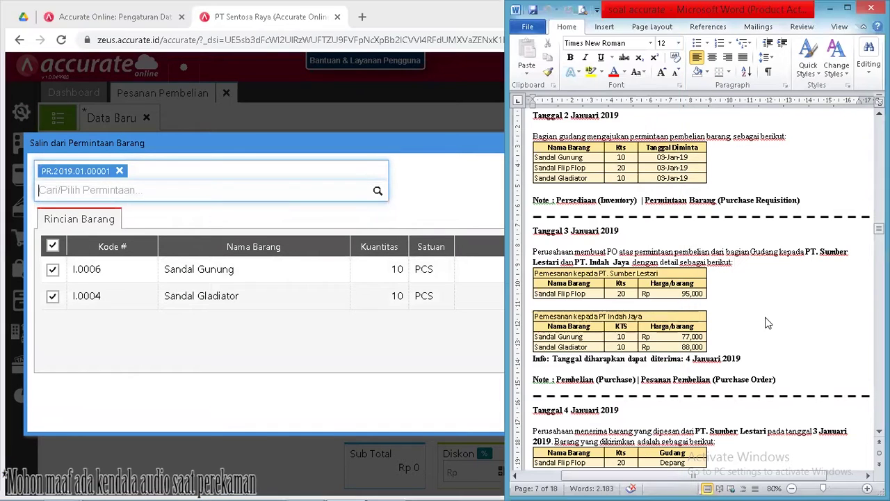
pyautogui.click(436, 355)
pyautogui.click(609, 402)
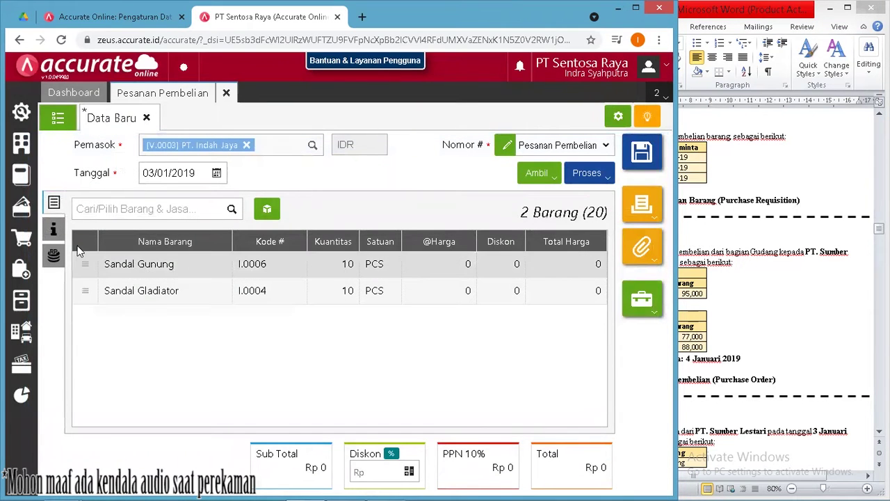
# - Set the order's Tgl Pengiriman to 04/01/2019 and save the PT. Indah Jaya purchase order
pyautogui.click(54, 229)
pyautogui.click(194, 330)
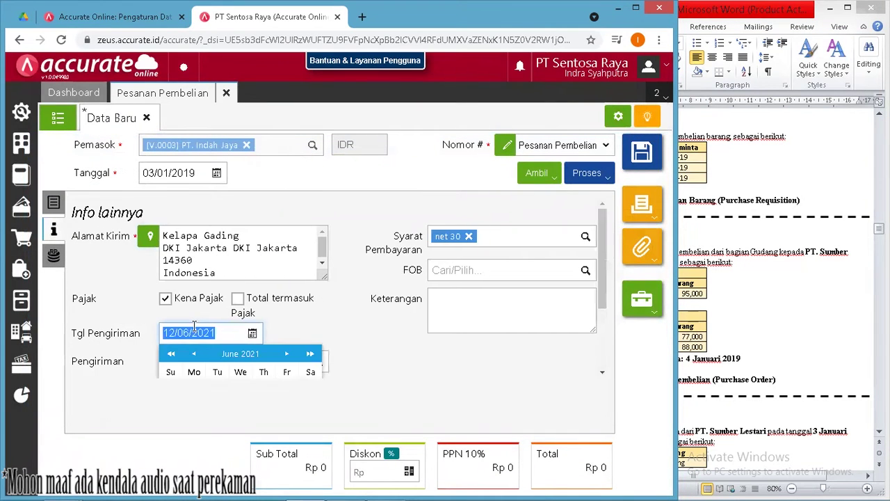
pyautogui.write('05')
pyautogui.write('01/')
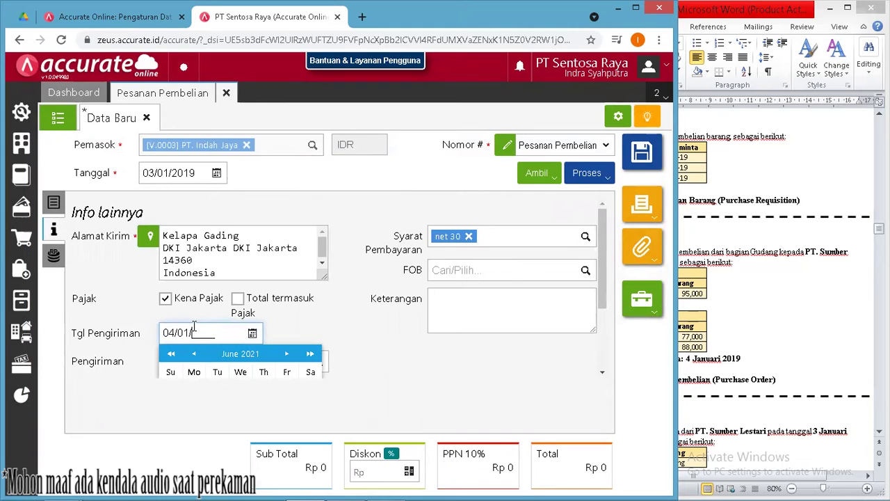
pyautogui.write('2019')
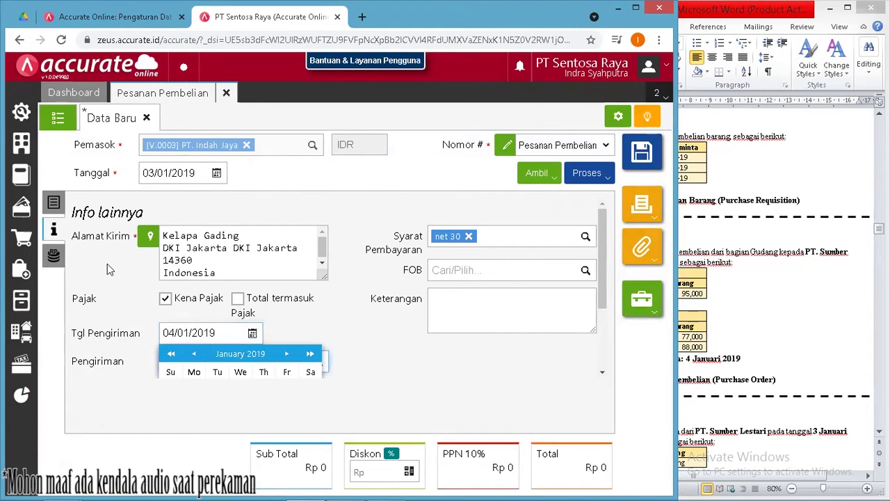
pyautogui.click(54, 202)
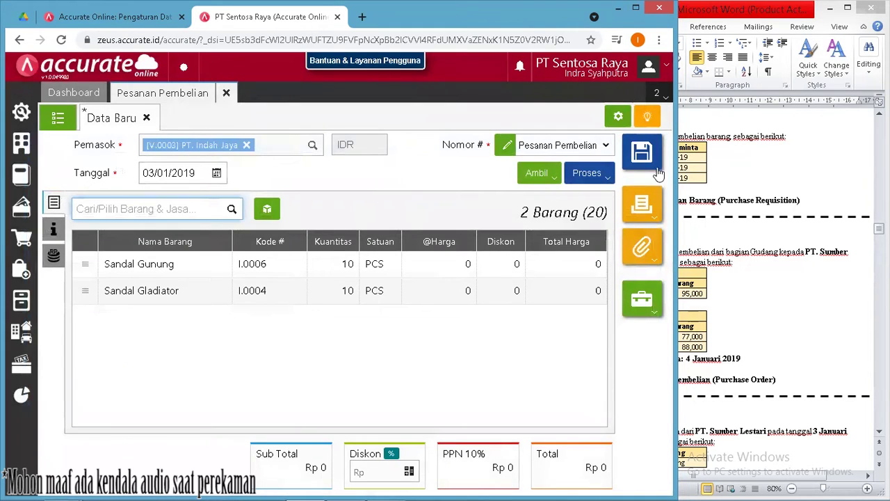
pyautogui.click(644, 153)
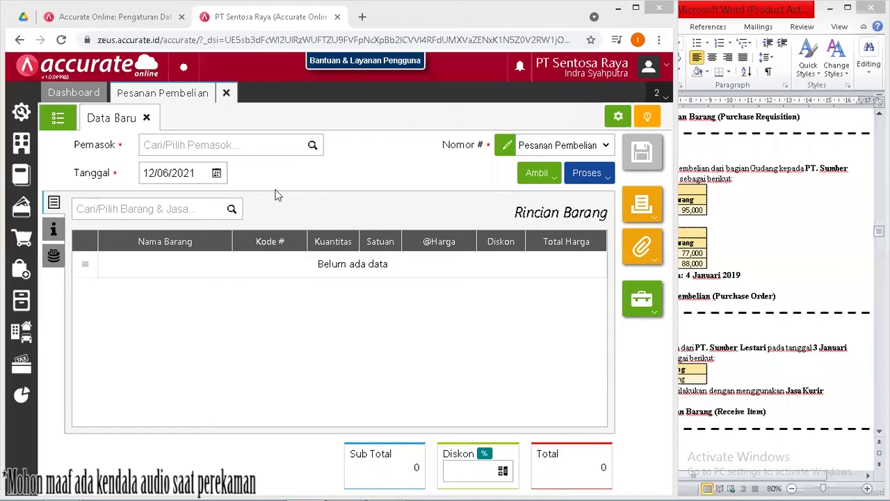
# - Close Pesanan Pembelian and open a new Penerimaan Barang form for the 4 January 2019 transaction in the Word document
pyautogui.click(227, 95)
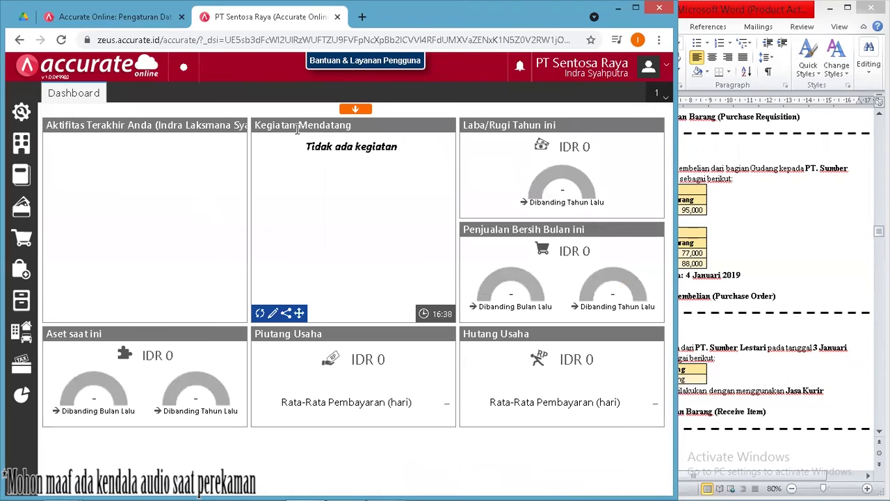
pyautogui.click(800, 302)
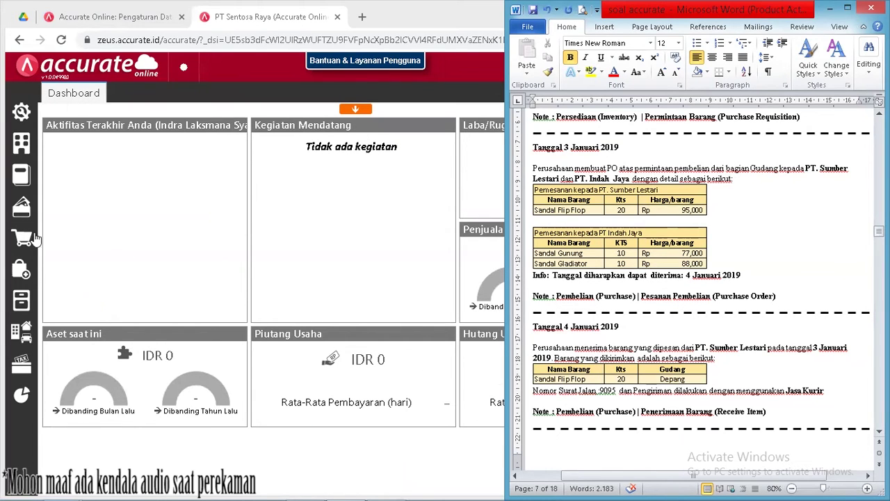
pyautogui.click(26, 262)
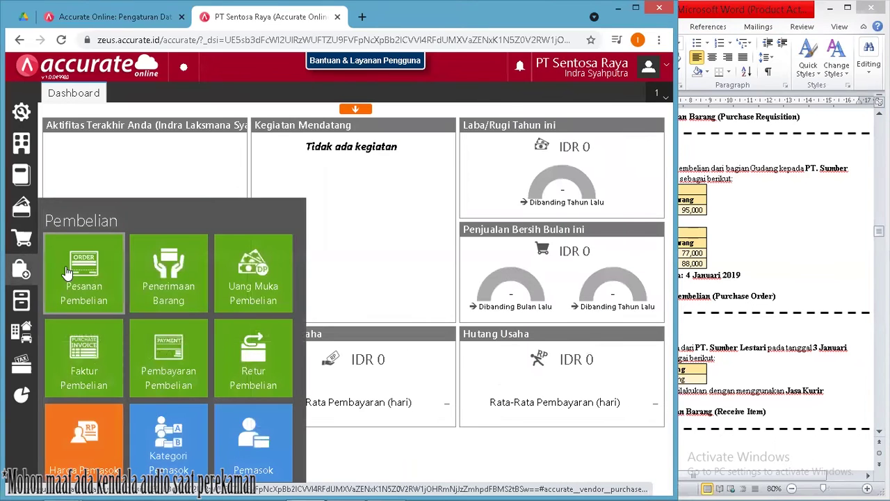
pyautogui.click(148, 273)
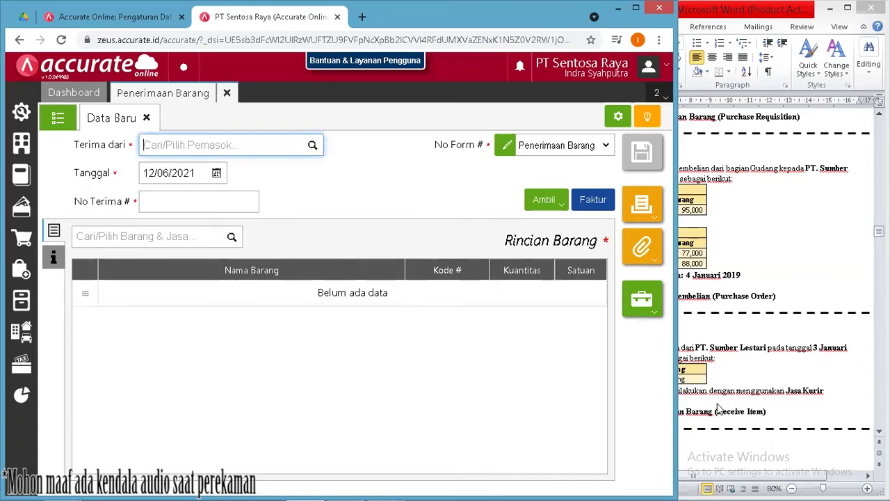
pyautogui.click(720, 409)
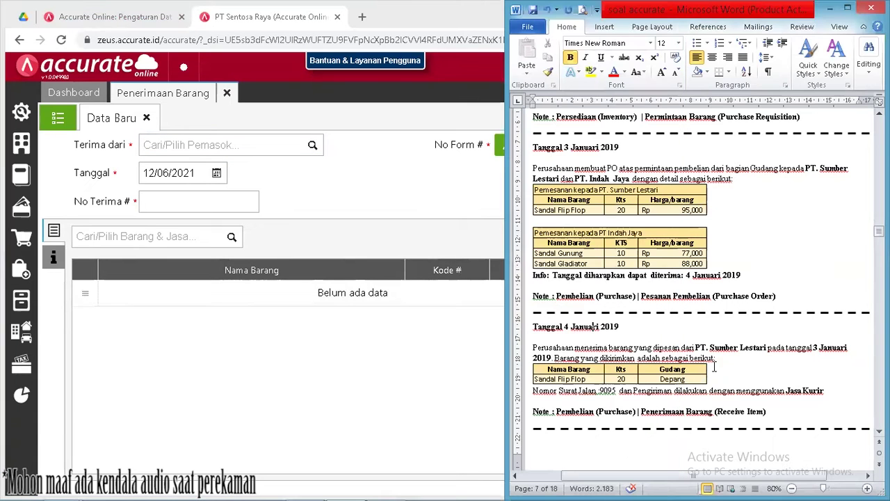
# - Fill in the goods receipt with PT Sumber Lestari as Terima dari and 04/01/2019 as Tanggal
pyautogui.click(241, 144)
pyautogui.write('Sum')
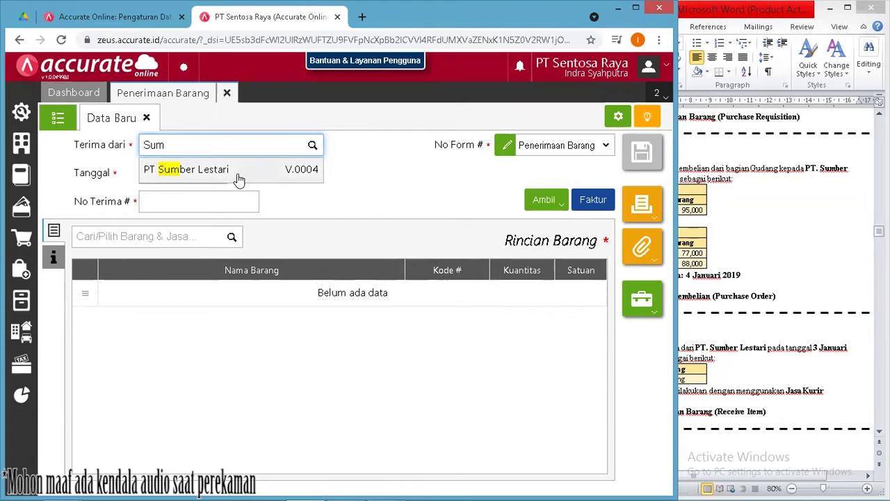
pyautogui.click(237, 174)
pyautogui.click(200, 171)
pyautogui.write('04/01/2019')
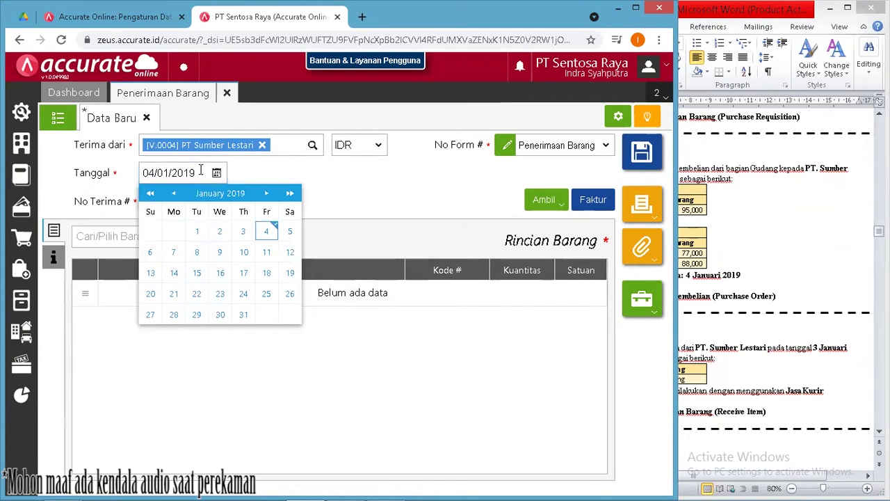
pyautogui.click(353, 214)
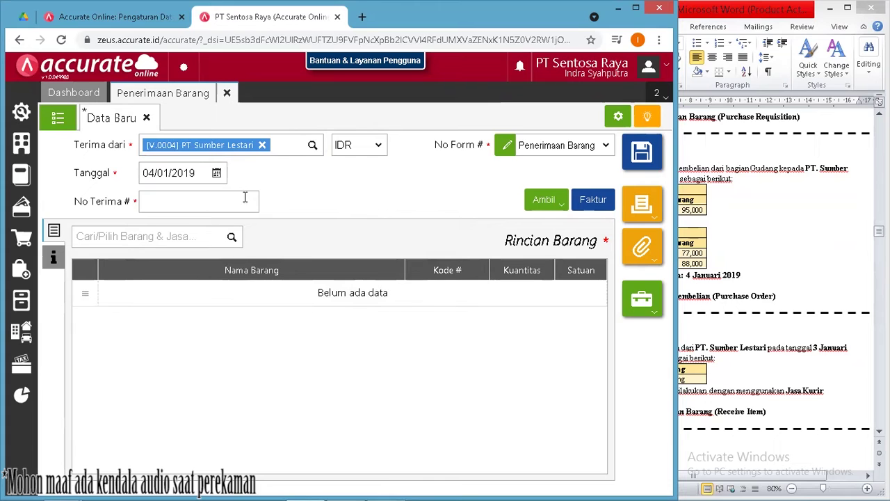
# - Fill in No Terima # with the Surat Jalan number given in the Word document
pyautogui.click(735, 311)
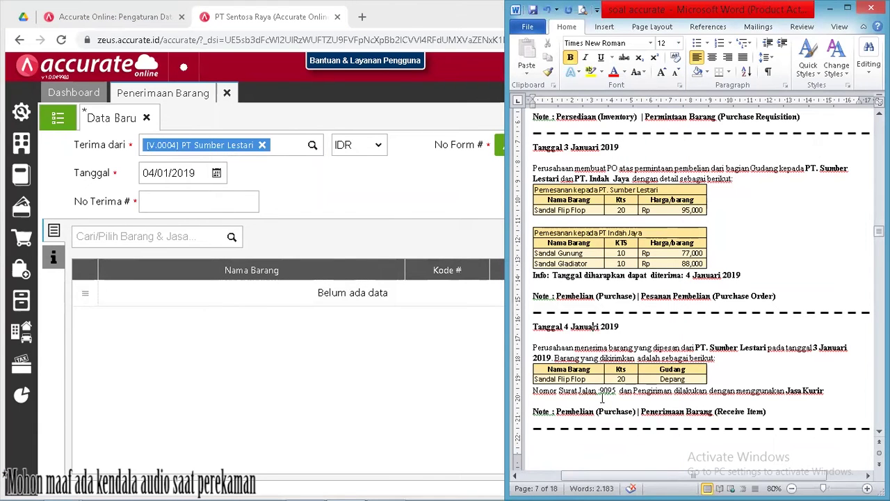
pyautogui.click(227, 206)
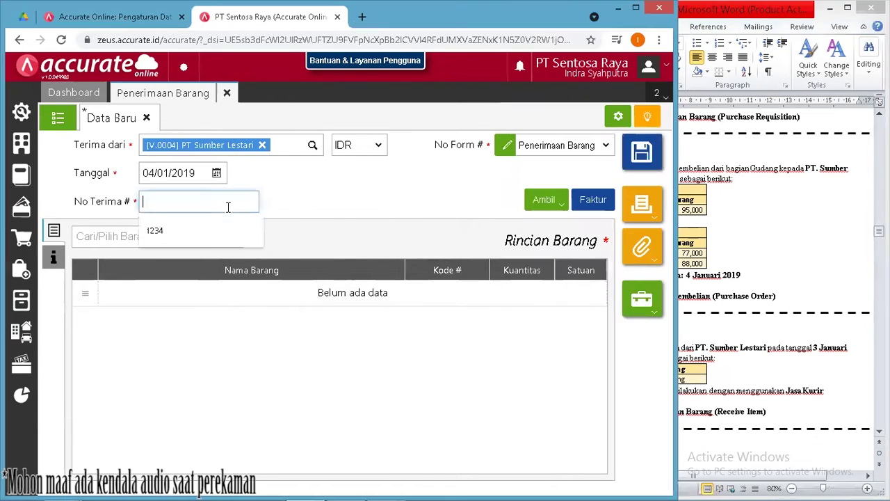
pyautogui.write('9095')
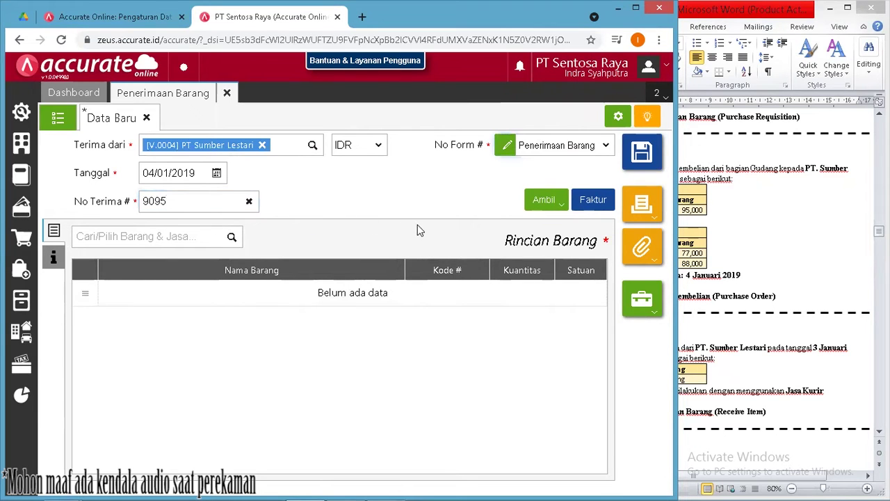
# - Copy Sandal Flip Flop from the PT Sumber Lestari purchase order of 03/01/2019 into the goods receipt
pyautogui.click(541, 200)
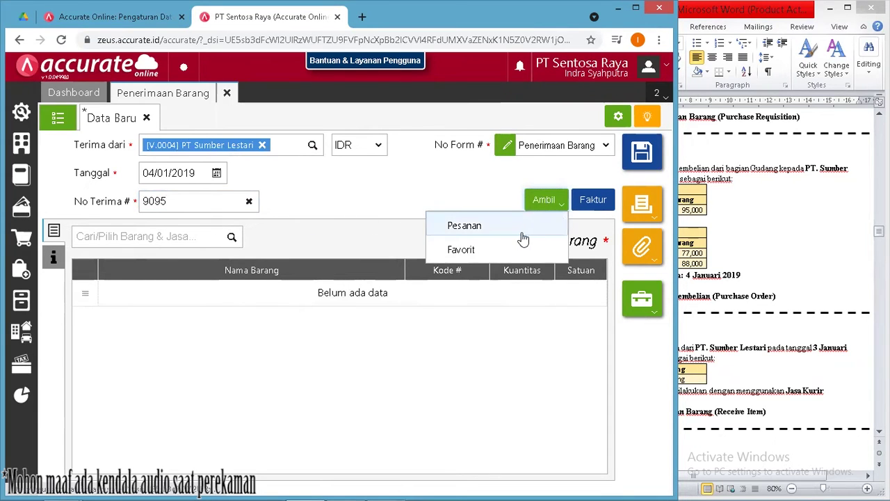
pyautogui.click(521, 235)
pyautogui.click(376, 174)
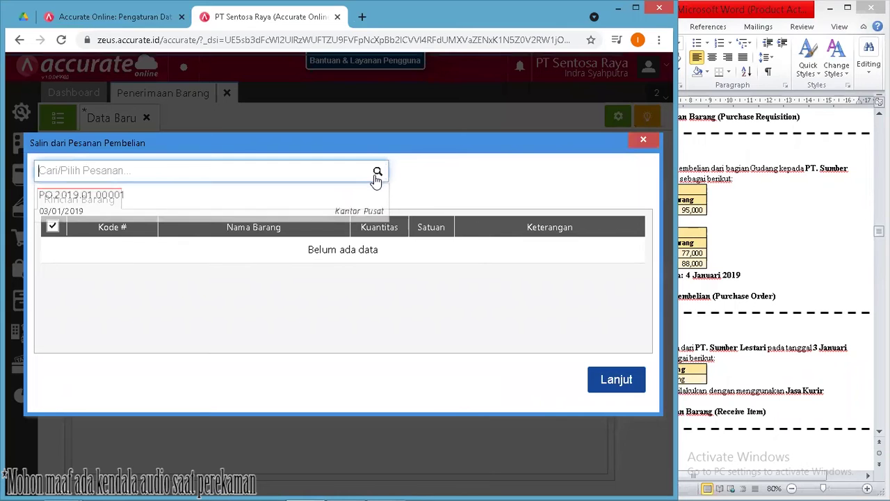
pyautogui.click(364, 205)
pyautogui.click(613, 398)
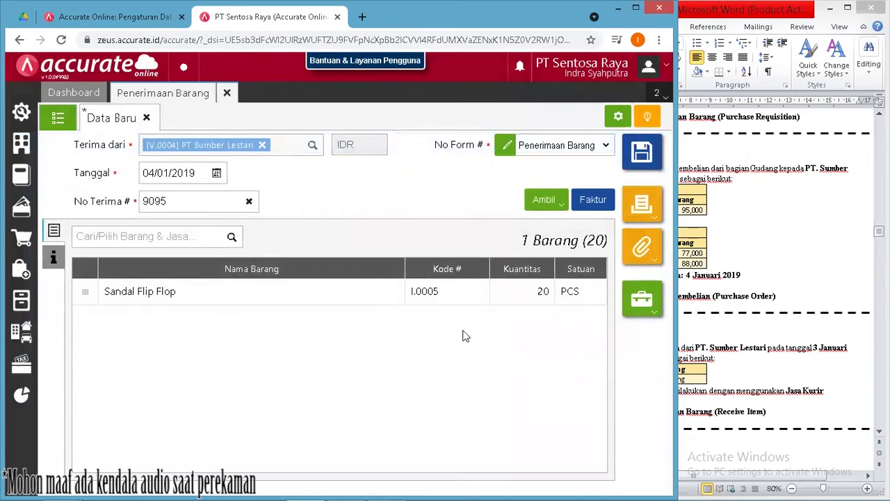
# - Change the Gudang of the Sandal Flip Flop line to Depan, following the Word document
pyautogui.click(367, 296)
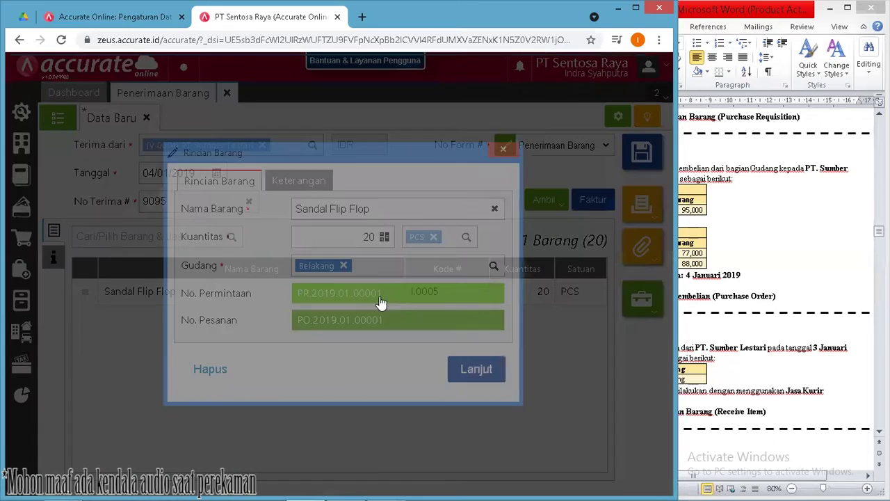
pyautogui.click(749, 321)
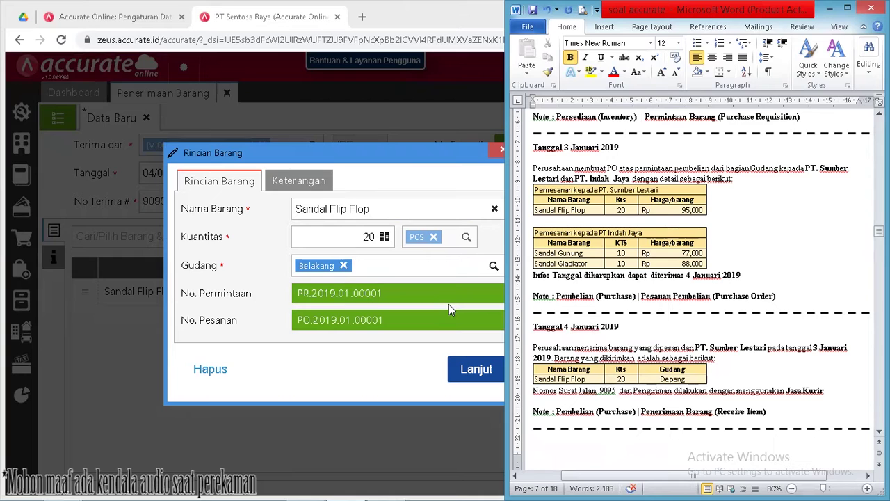
pyautogui.click(391, 272)
pyautogui.click(344, 266)
pyautogui.write('Depa')
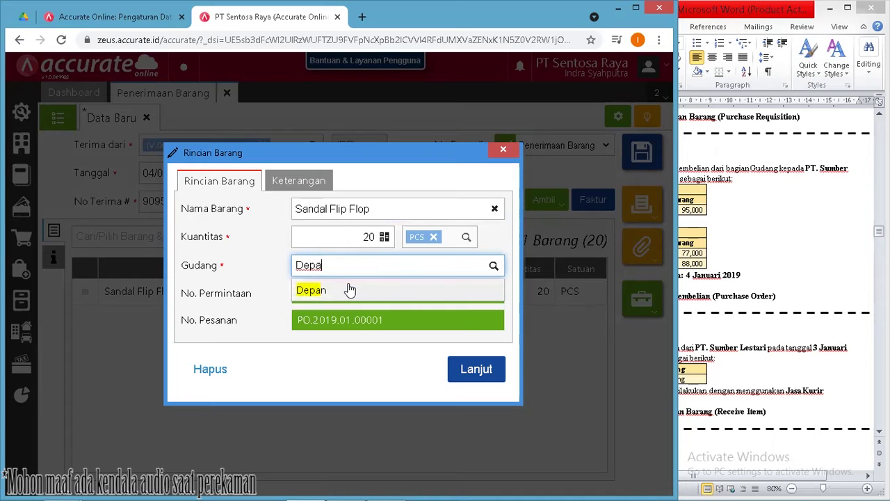
pyautogui.click(348, 289)
pyautogui.click(477, 371)
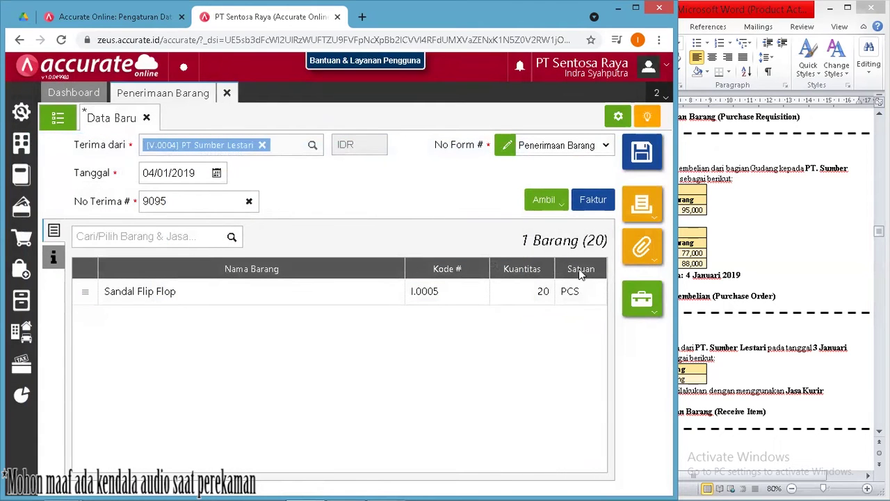
# - Add Jasa Kurir as a new Pengiriman method in the goods receipt's Info lainnya and return to the item details
pyautogui.click(768, 316)
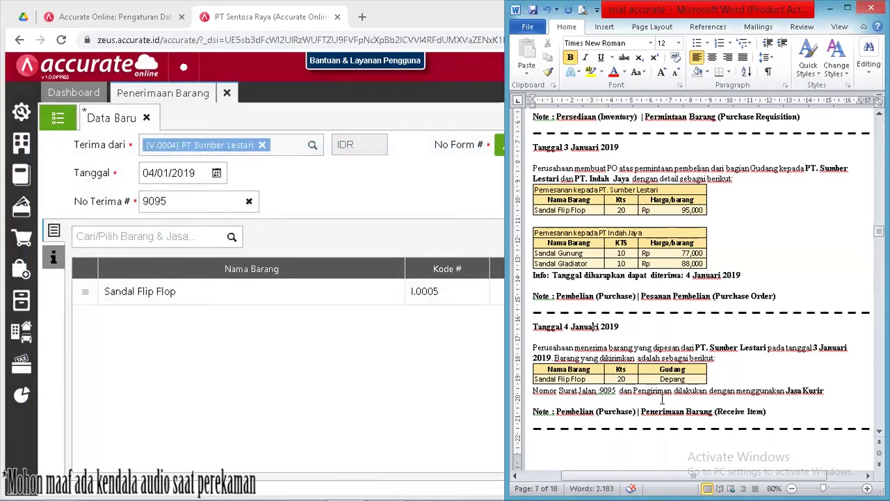
pyautogui.click(270, 383)
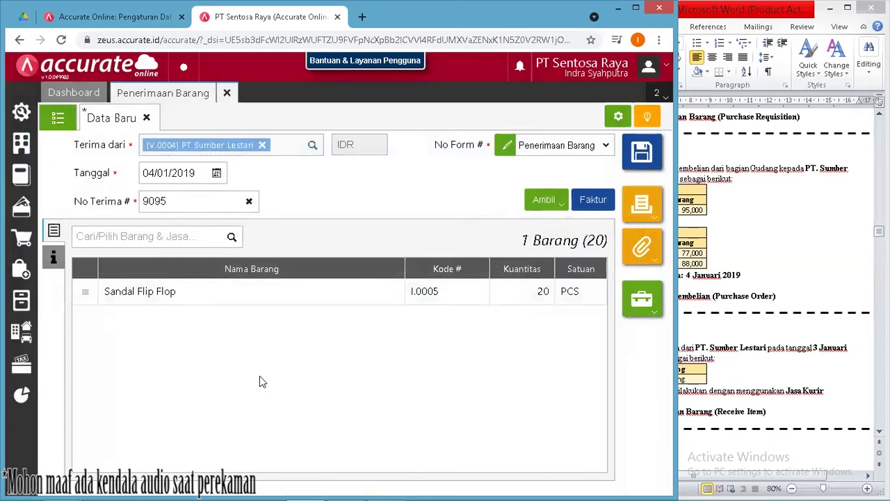
pyautogui.click(53, 257)
pyautogui.click(229, 267)
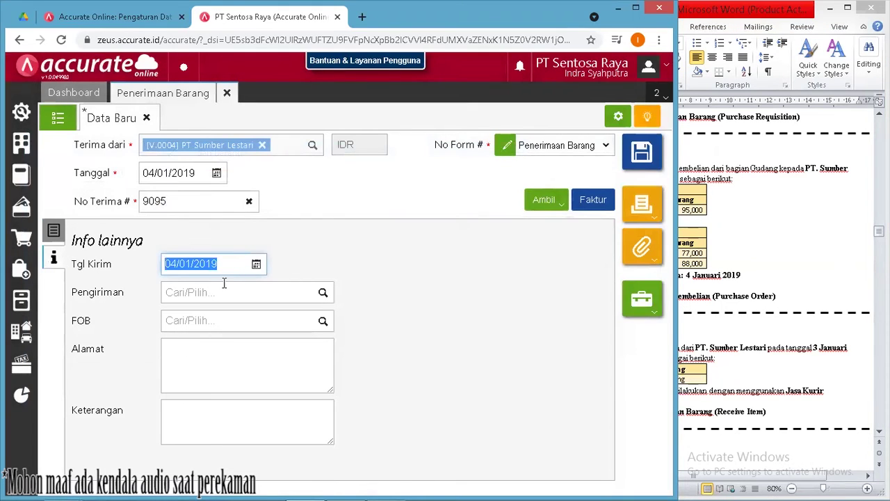
pyautogui.click(223, 291)
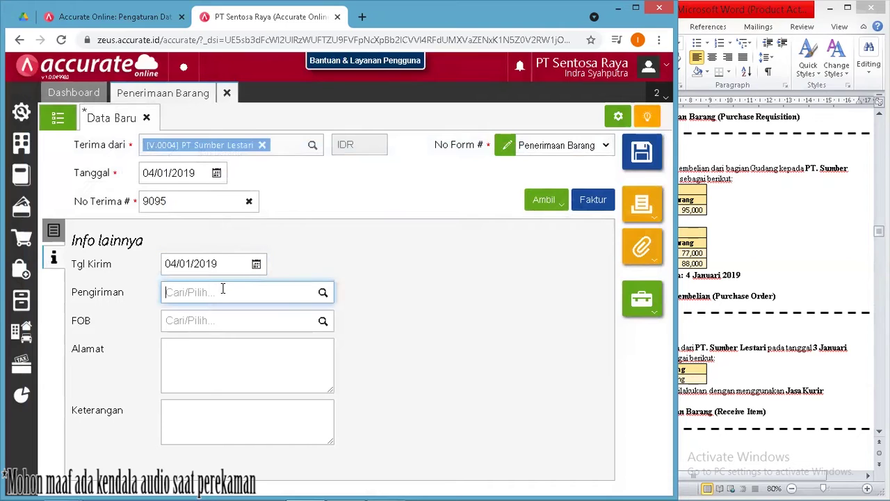
pyautogui.write('Jasa Kurir')
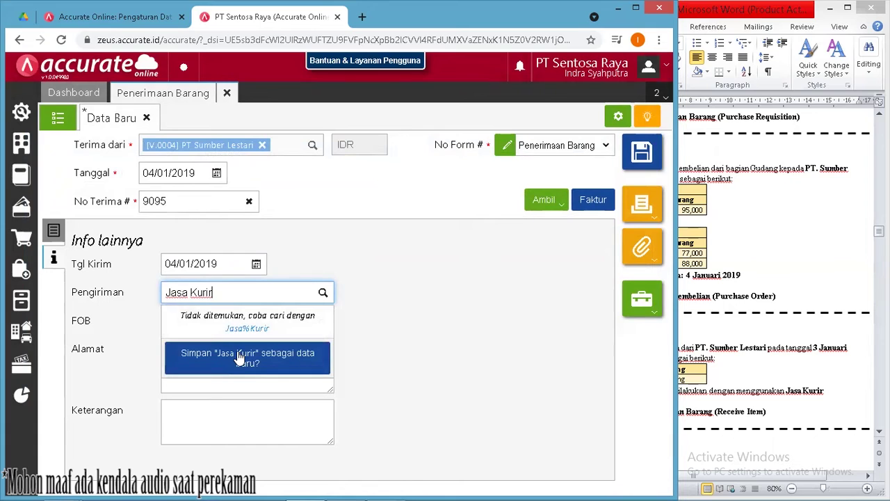
pyautogui.click(241, 360)
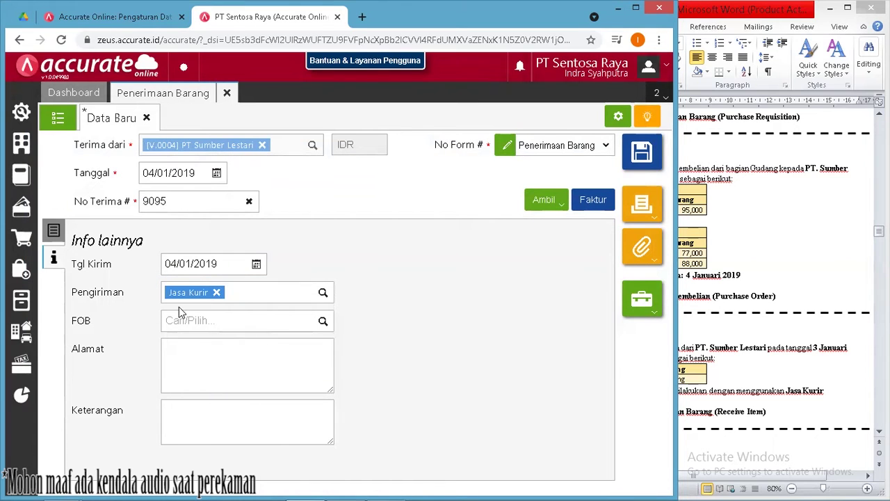
pyautogui.click(54, 231)
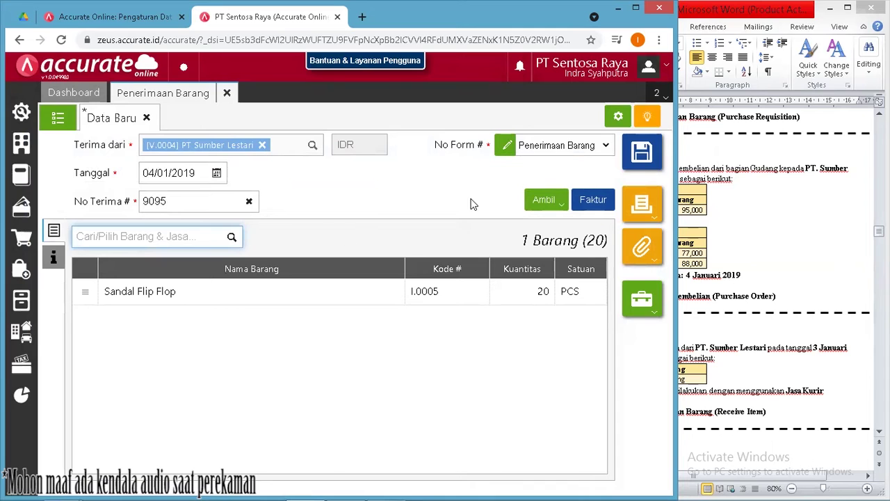
# - Save the goods receipt from PT Sumber Lestari and close the Penerimaan Barang form
pyautogui.click(640, 151)
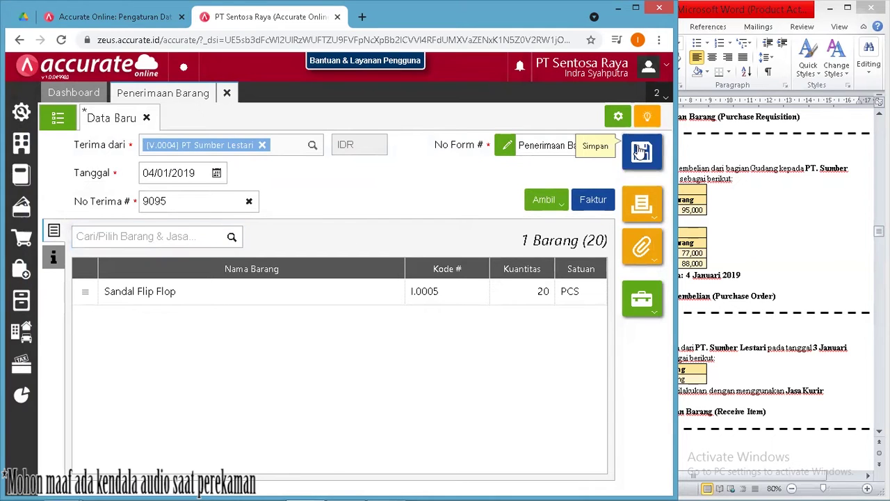
pyautogui.click(227, 93)
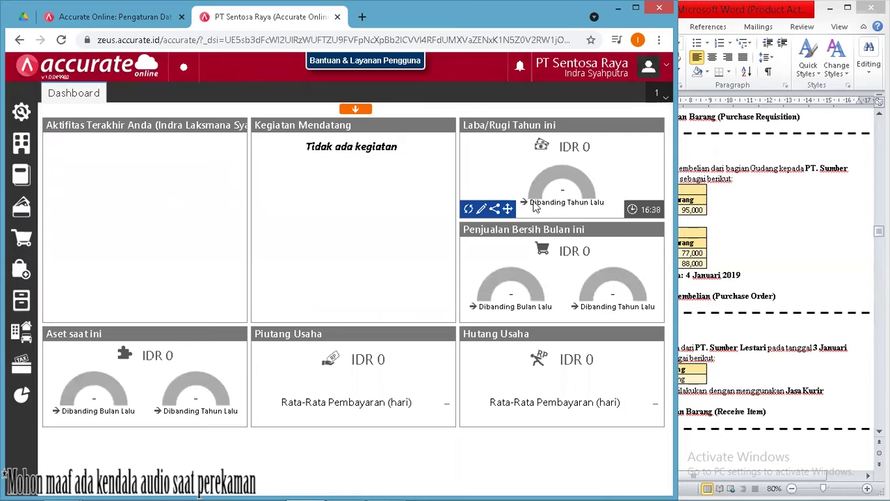
# - Find the 5 Januari 2019 transaction in the Word document and open a new Faktur Pembelian for it
pyautogui.click(751, 252)
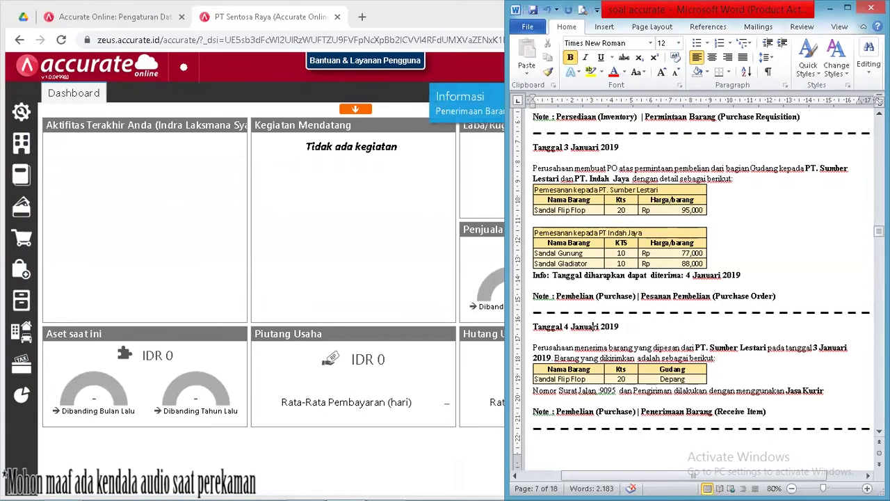
pyautogui.scroll(-5, 695, 279)
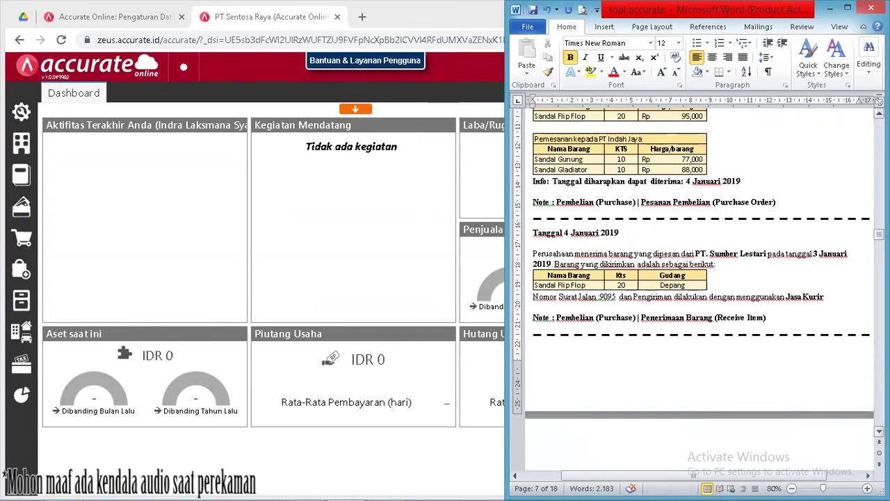
pyautogui.scroll(-3, 695, 278)
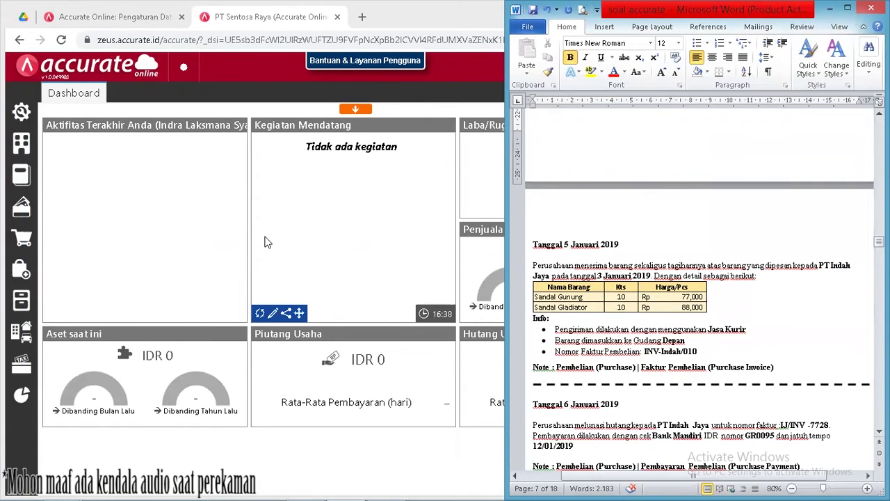
pyautogui.click(21, 272)
pyautogui.click(110, 342)
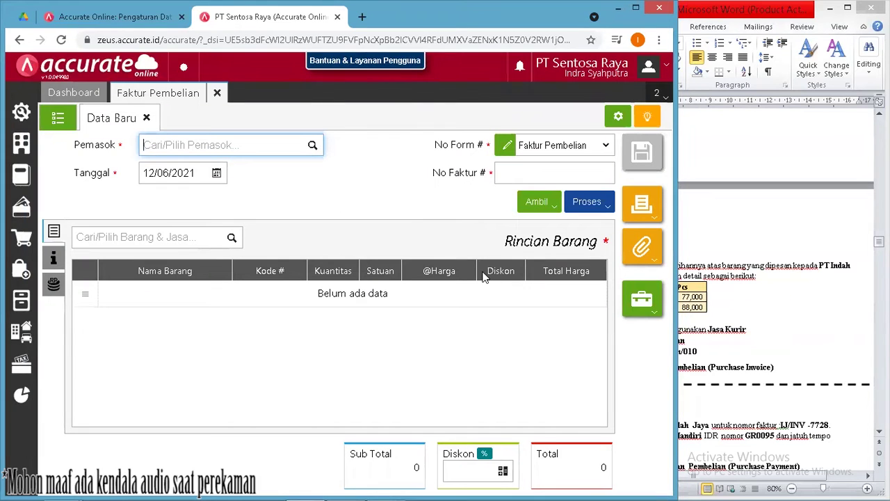
# - Set the purchase invoice's Pemasok to PT. Indah Jaya and its Tanggal to 05/01/2019
pyautogui.click(756, 368)
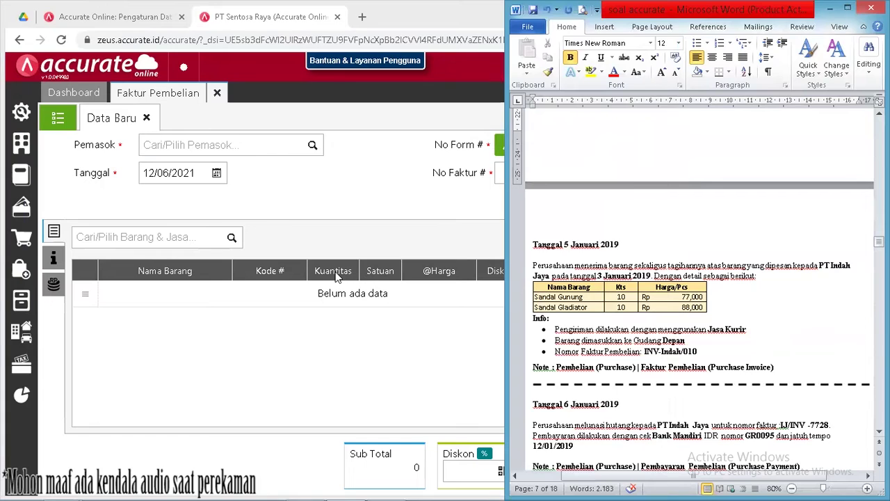
pyautogui.click(248, 147)
pyautogui.write('PT In')
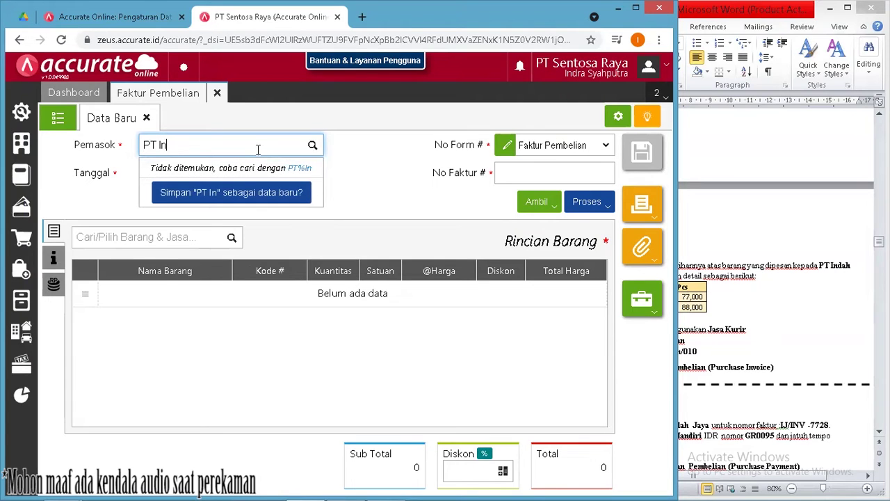
pyautogui.press('BackSpace')
pyautogui.press('BackSpace')
pyautogui.write('In')
pyautogui.click(255, 172)
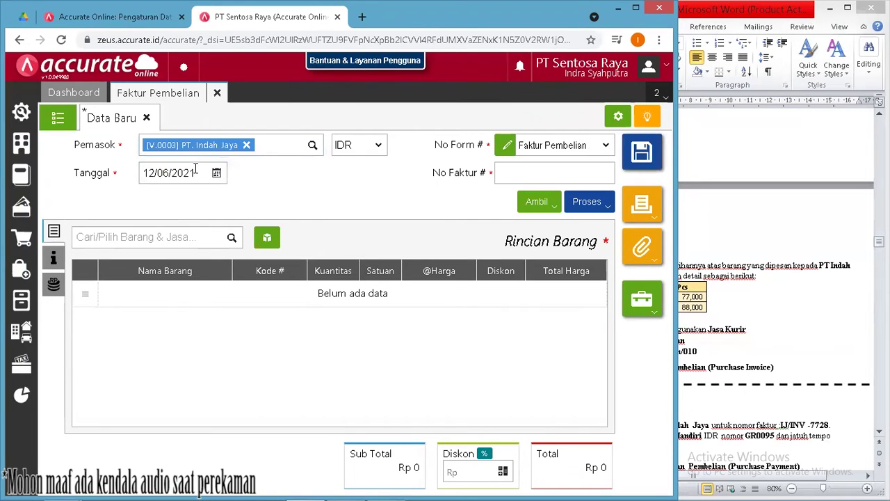
pyautogui.click(195, 169)
pyautogui.write('05/')
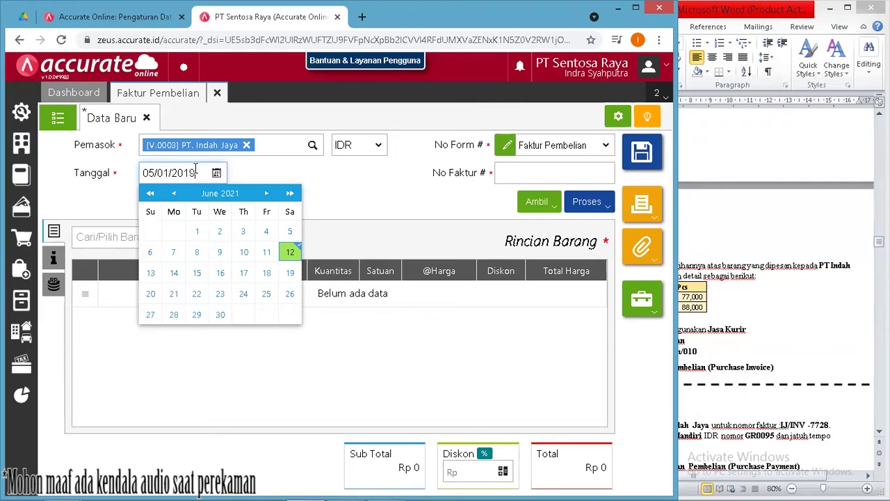
pyautogui.write('01/2019')
# - Fill in No Faktur # with the Nomor Faktur Pembelian given in the Word document
pyautogui.click(754, 273)
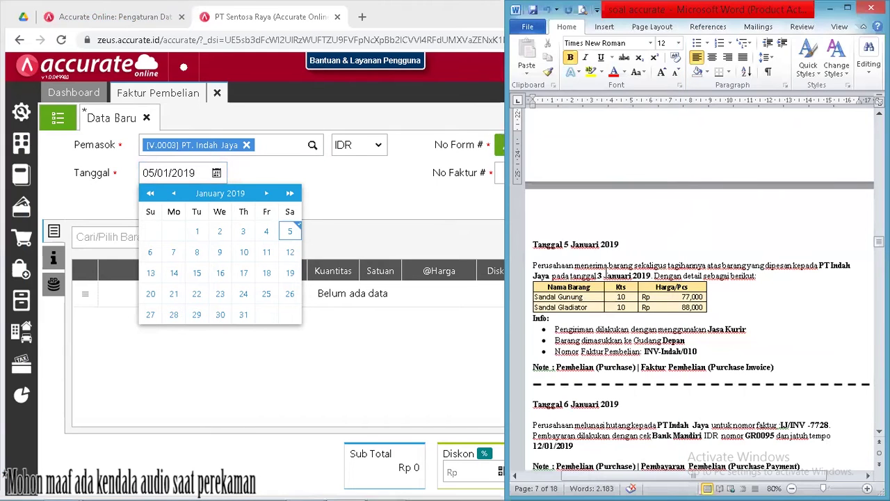
pyautogui.click(369, 213)
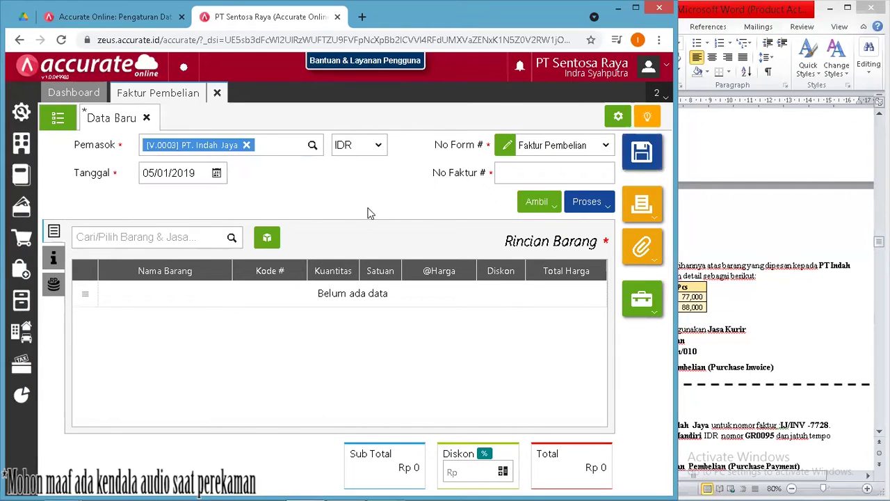
pyautogui.click(750, 317)
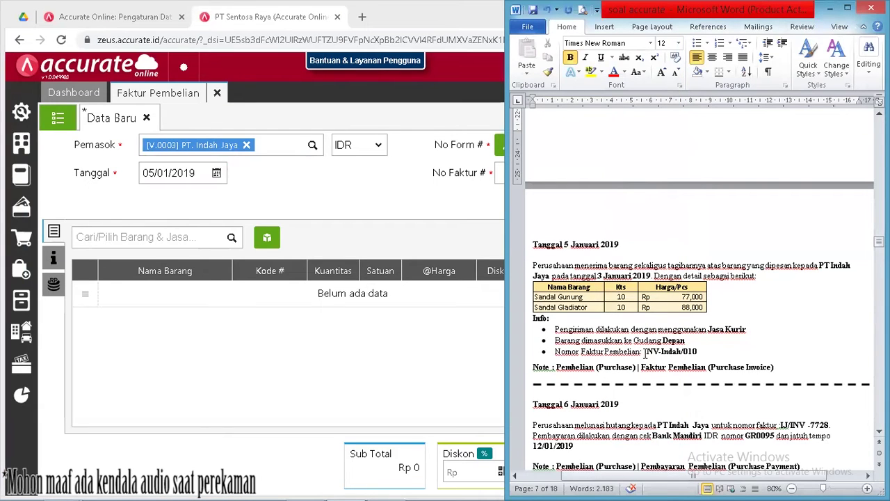
pyautogui.click(443, 202)
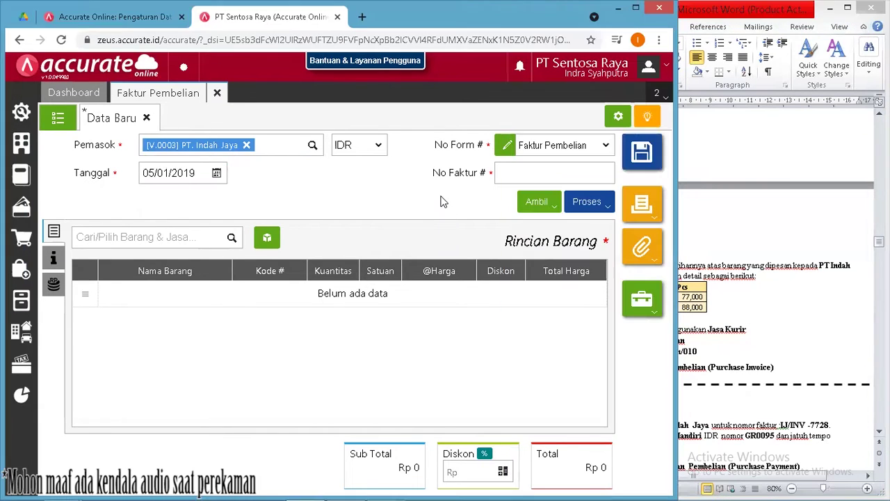
pyautogui.click(546, 170)
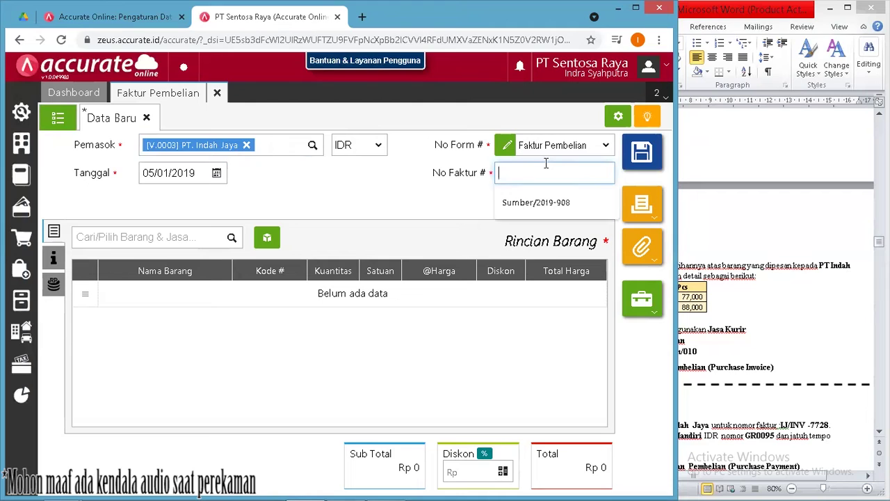
pyautogui.write('In')
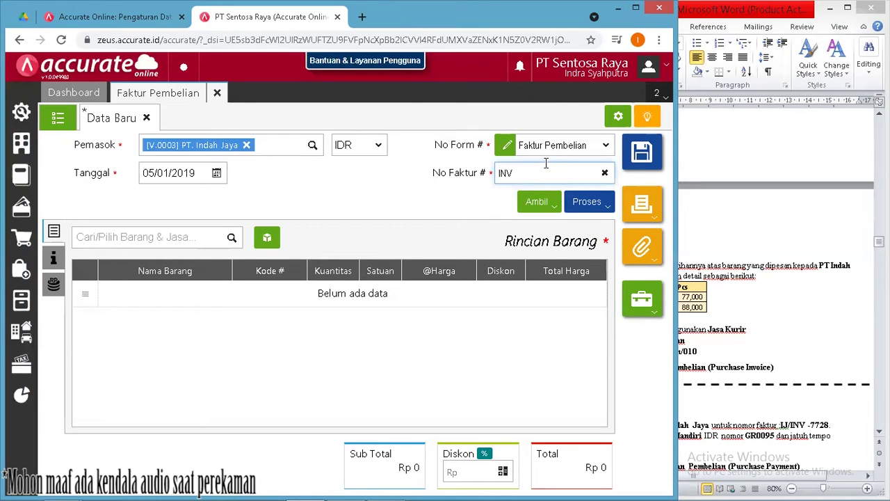
pyautogui.click(868, 319)
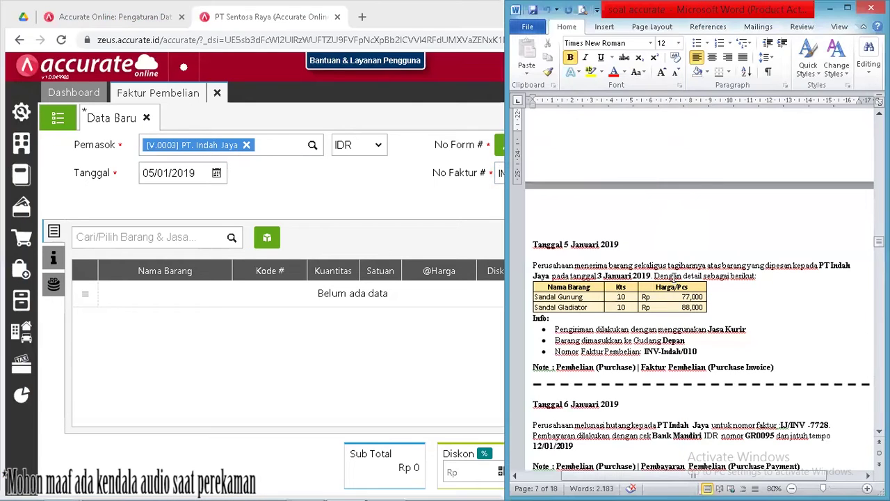
pyautogui.click(434, 214)
pyautogui.click(540, 172)
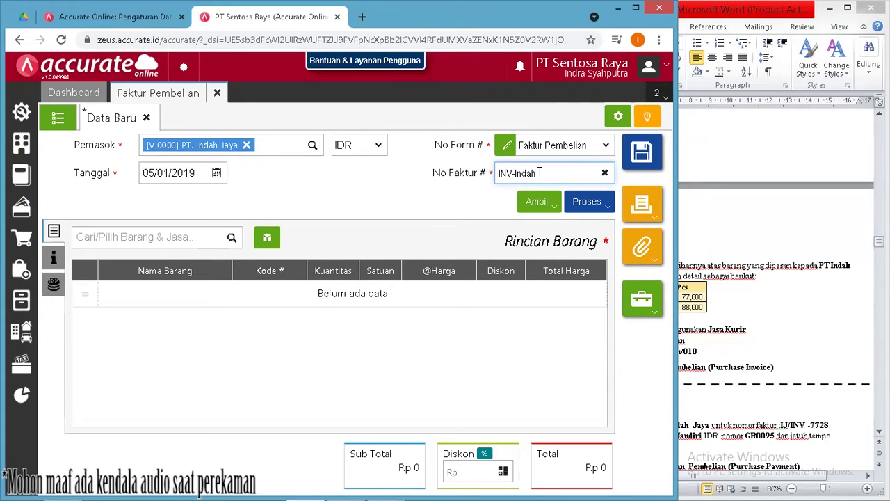
pyautogui.write('010')
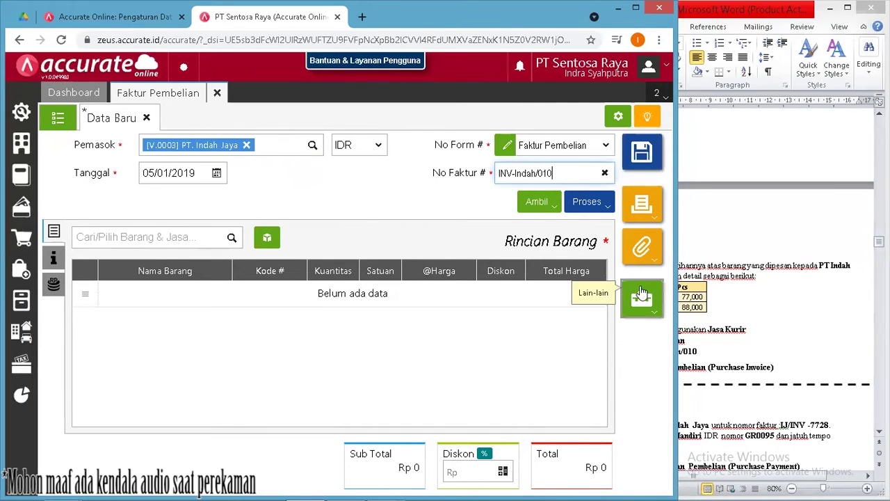
# - Copy Sandal Gunung and Sandal Gladiator from the PT Indah Jaya purchase order of 03/01/2019 into the purchase invoice
pyautogui.click(722, 318)
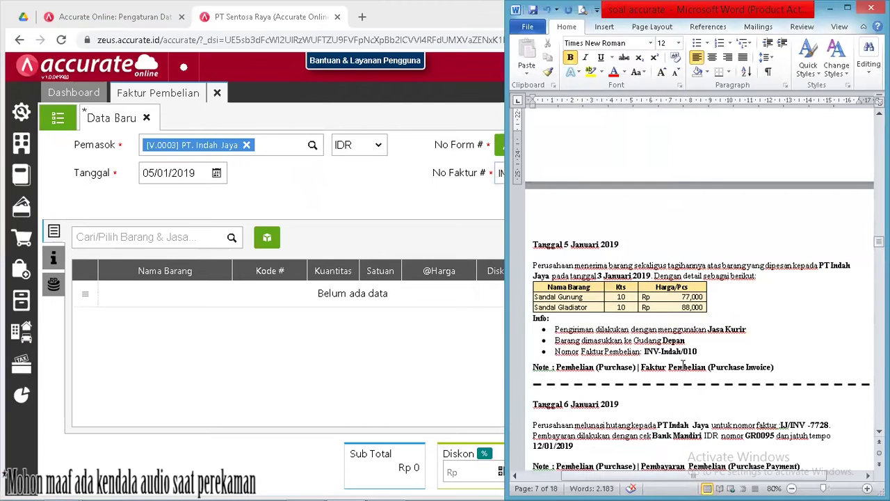
pyautogui.click(369, 225)
pyautogui.click(536, 202)
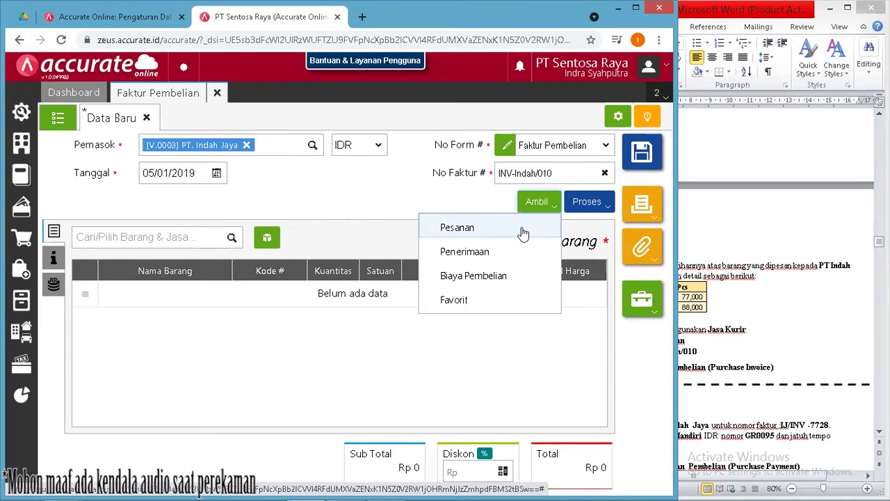
pyautogui.click(522, 232)
pyautogui.click(376, 174)
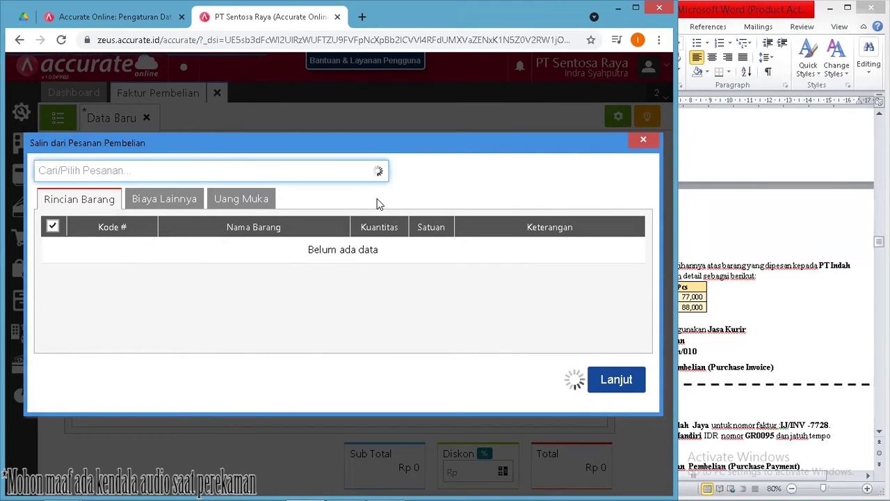
pyautogui.moveTo(879, 242); pyautogui.dragTo(879, 232)
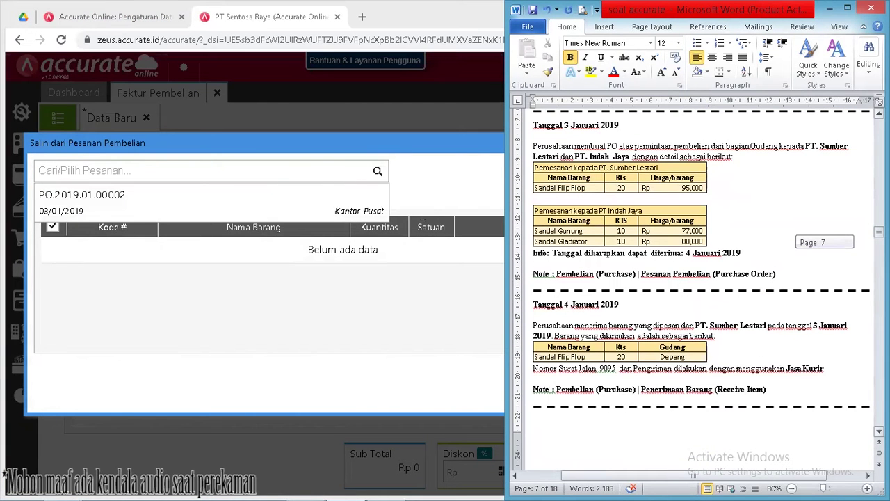
pyautogui.moveTo(879, 231); pyautogui.dragTo(879, 235)
pyautogui.click(291, 195)
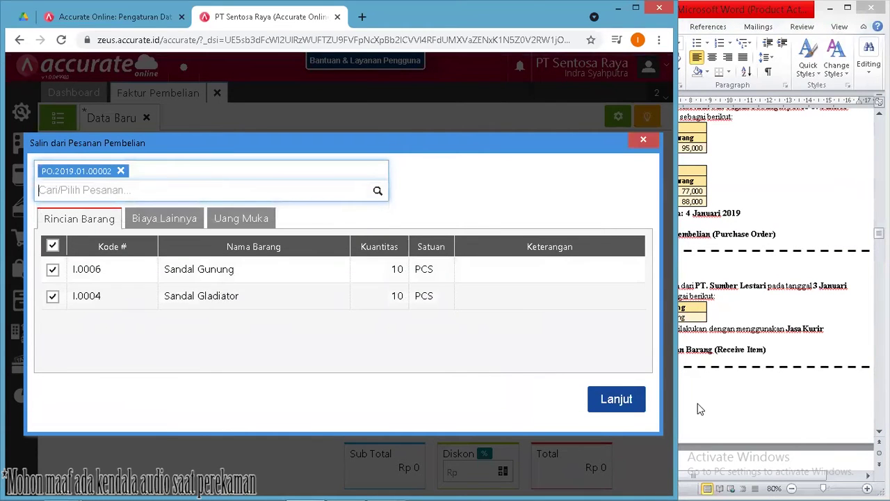
pyautogui.click(773, 415)
pyautogui.click(879, 431)
pyautogui.scroll(-8, 644, 381)
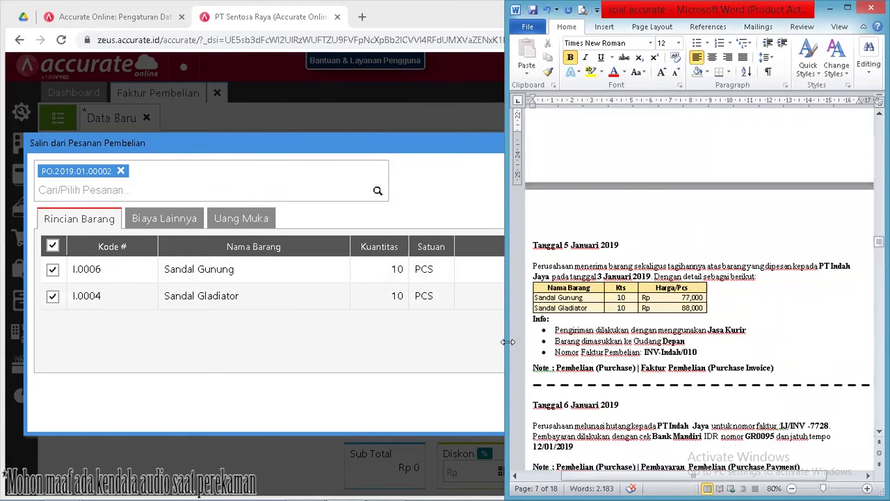
pyautogui.click(476, 329)
pyautogui.click(591, 397)
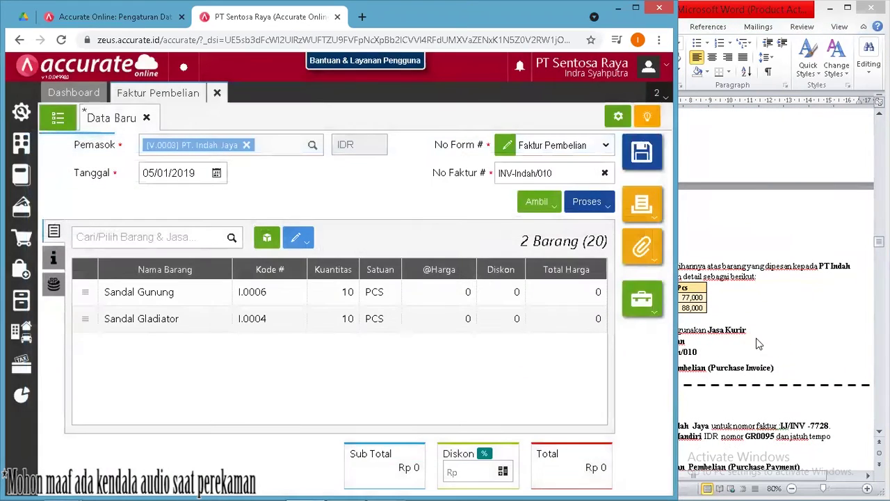
# - Set Pengiriman to Jasa Kurir in the purchase invoice's Info lainnya and return to the item details
pyautogui.click(758, 342)
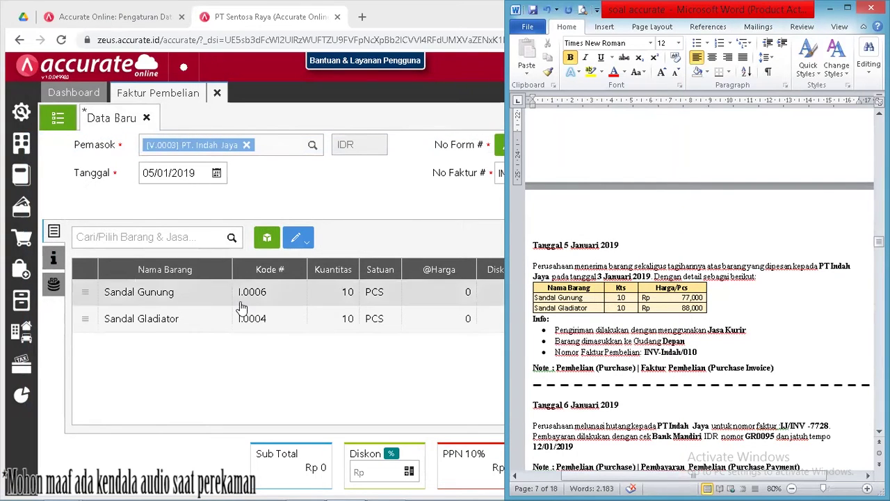
pyautogui.click(60, 261)
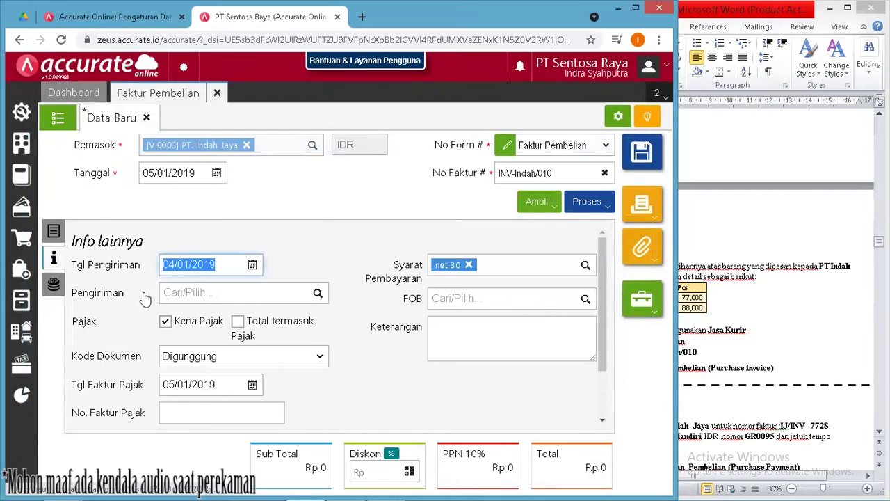
pyautogui.click(215, 291)
pyautogui.write('Jasa Kur')
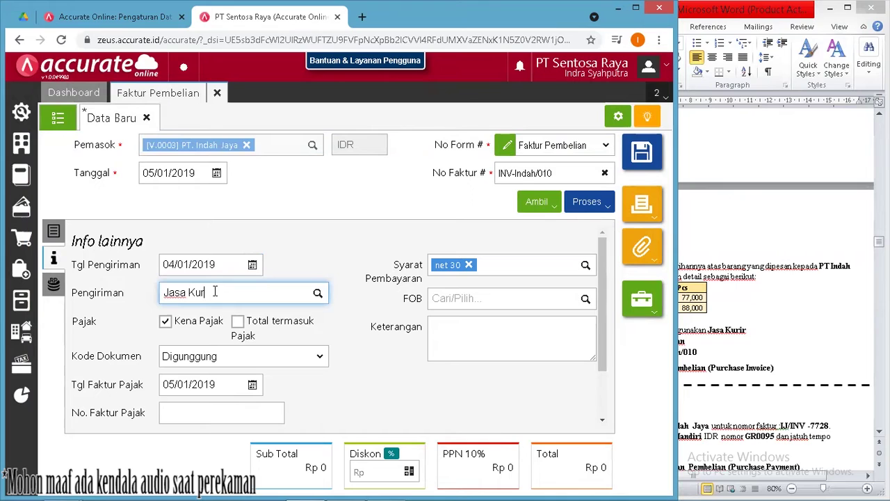
pyautogui.click(212, 313)
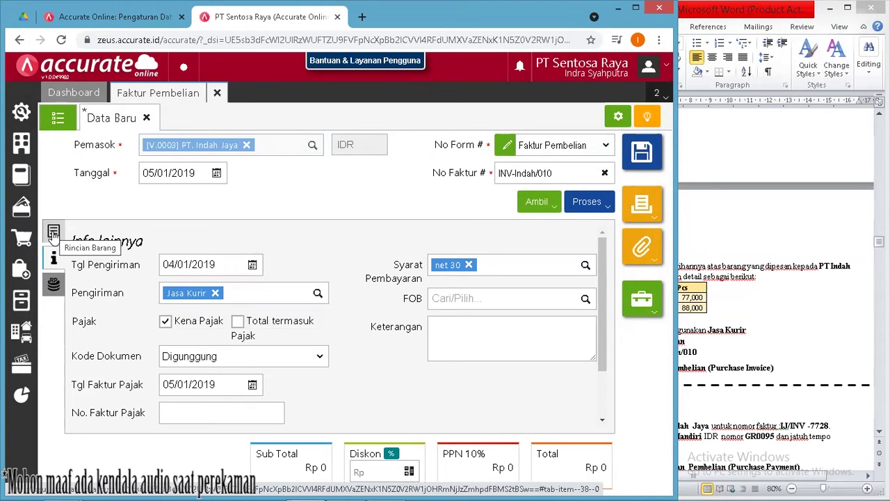
pyautogui.click(54, 233)
# - Change the Gudang of all items in the purchase invoice to Depan, following the Word document
pyautogui.click(311, 247)
pyautogui.click(714, 322)
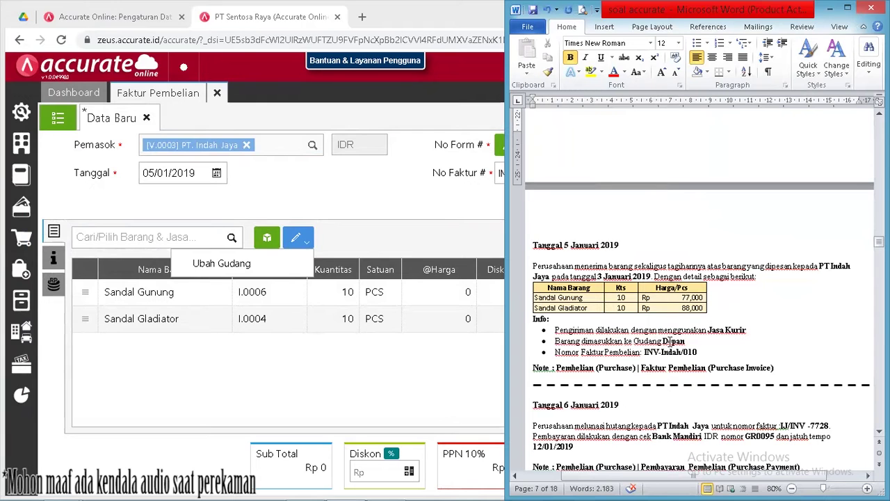
pyautogui.click(276, 255)
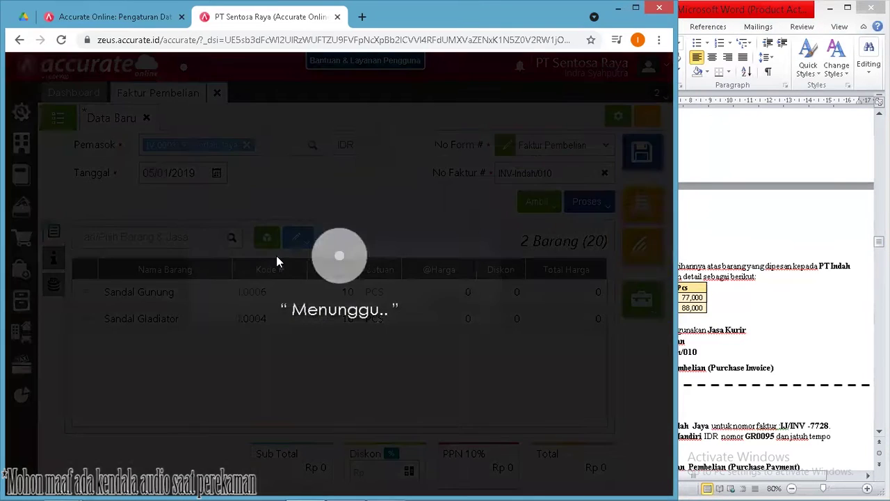
pyautogui.write('Dep')
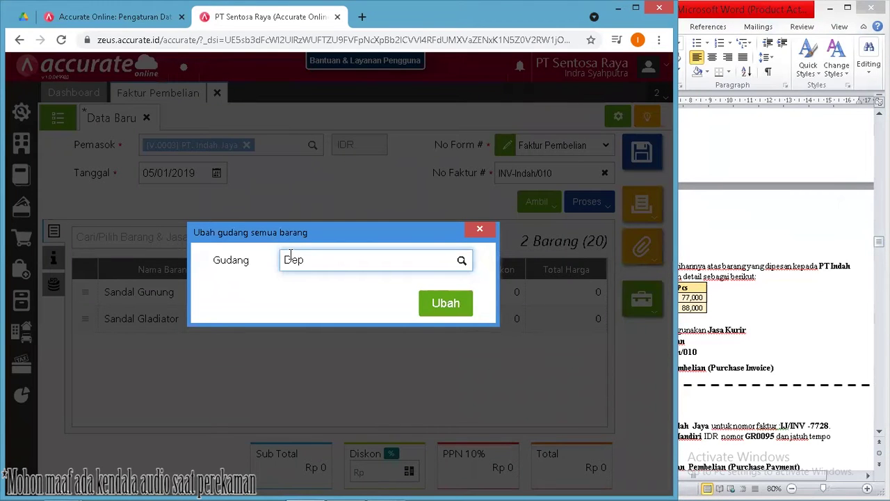
pyautogui.click(320, 282)
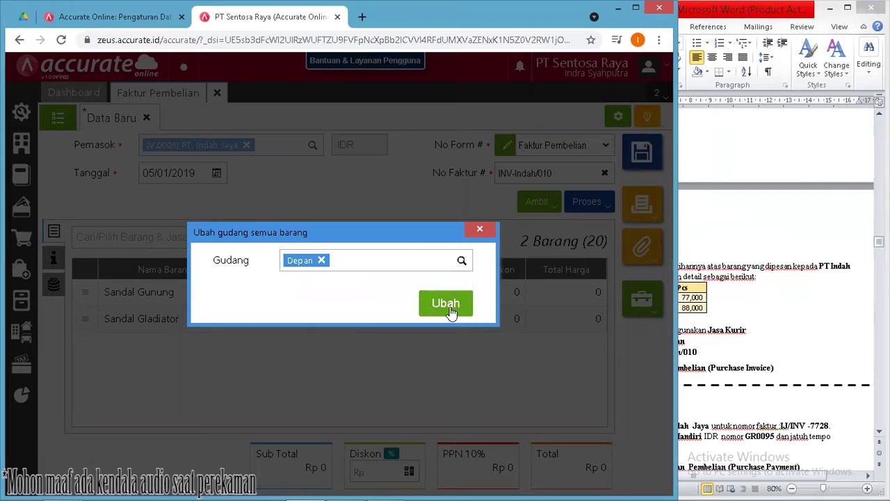
pyautogui.click(445, 303)
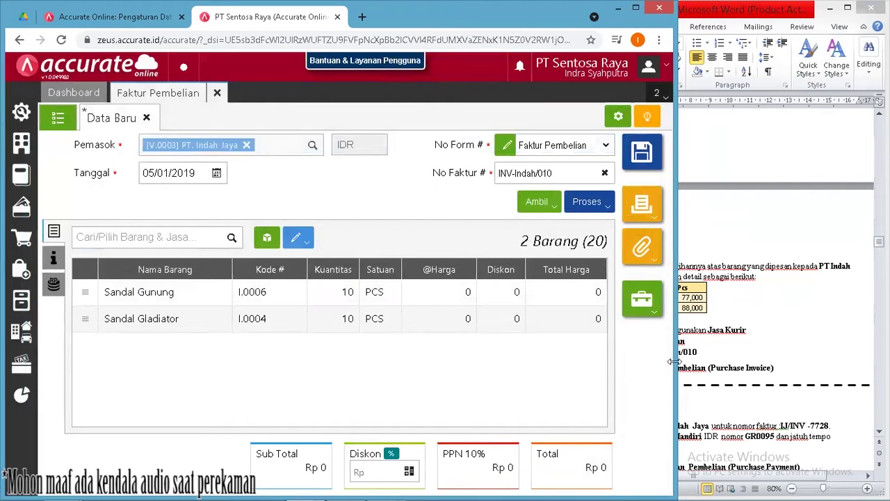
# - Check the purchase invoice against the Word document's 5 Januari 2019 entry, save it and close Faktur Pembelian
pyautogui.click(714, 357)
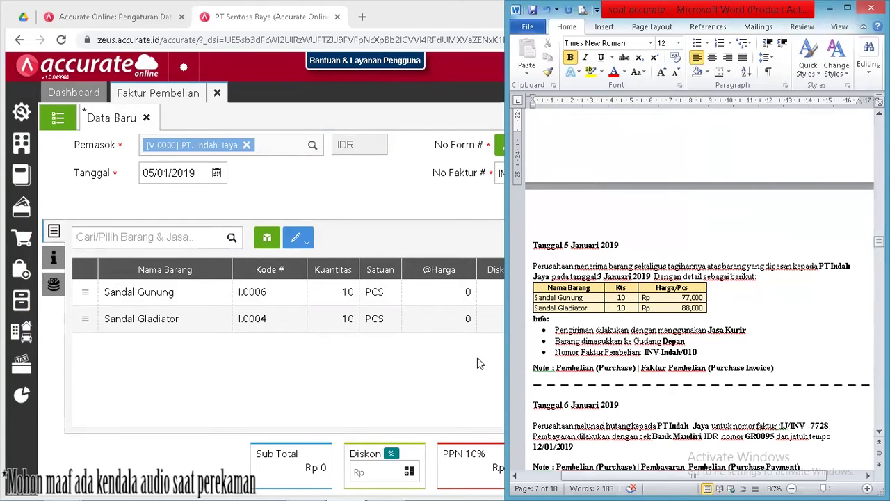
pyautogui.click(499, 369)
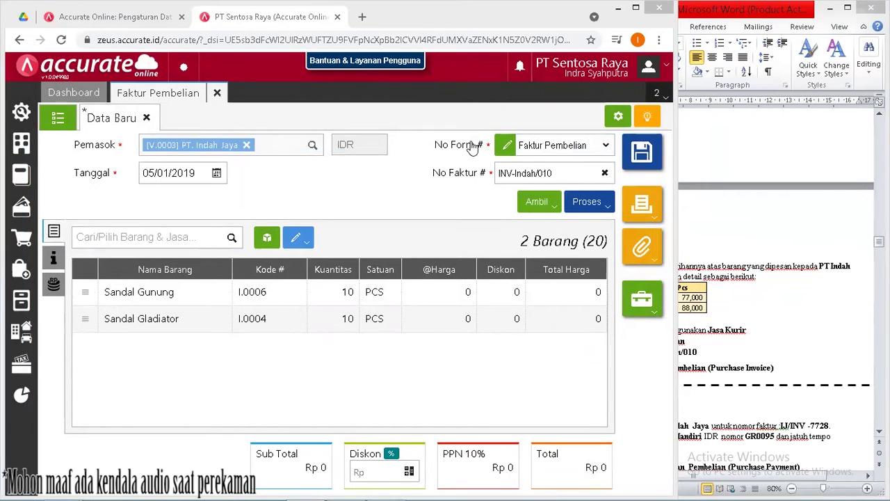
pyautogui.scroll(-1, 694, 94)
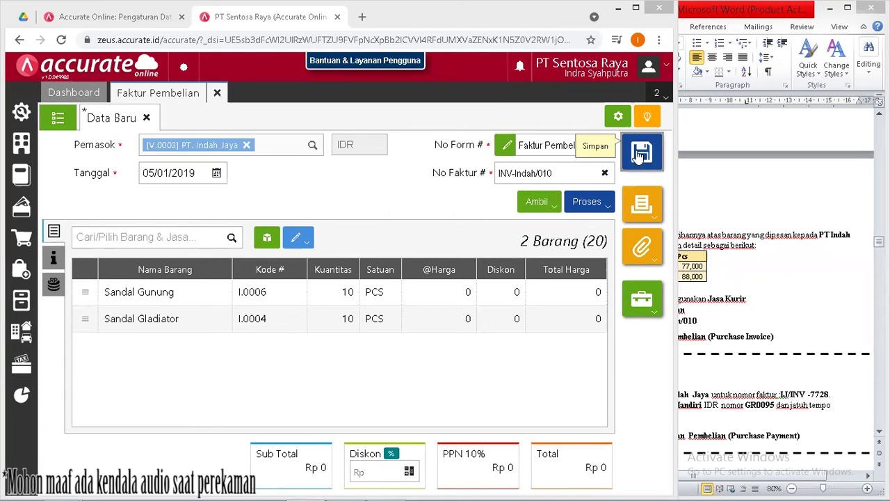
pyautogui.click(640, 154)
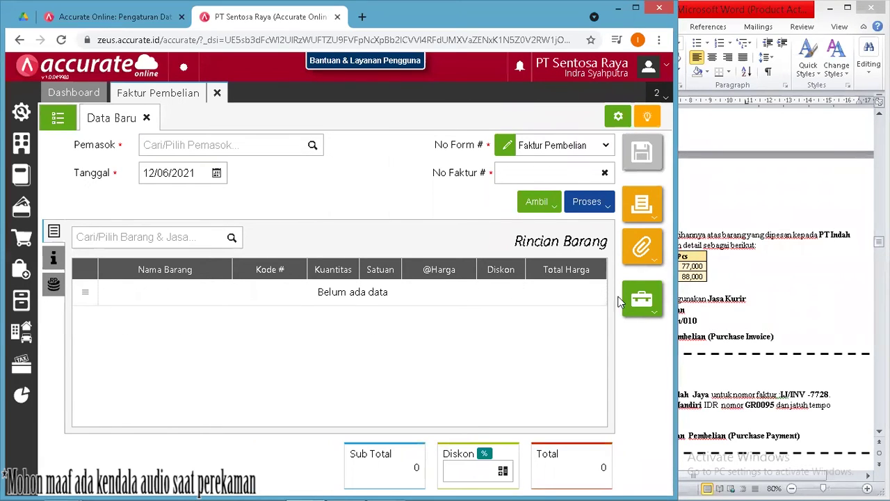
pyautogui.click(212, 101)
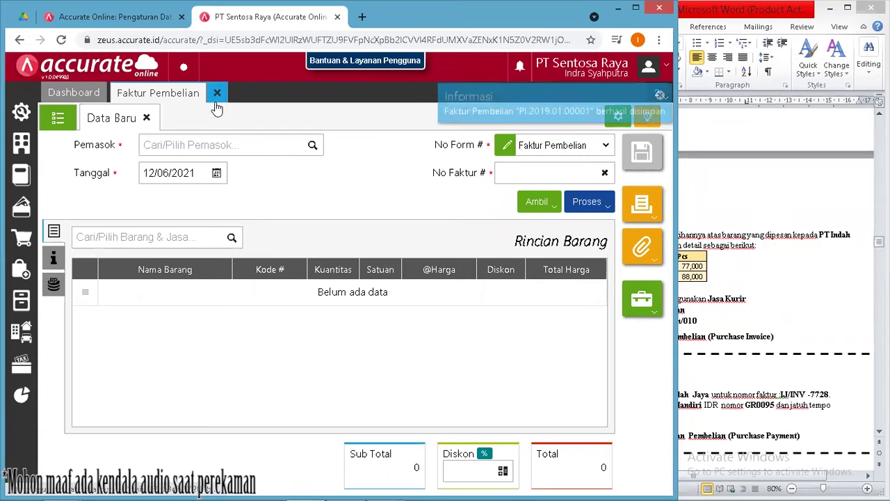
# - Start a new Pembayaran Pembelian to PT. Indah Jaya for the Word document's 6 Januari 2019 transaction
pyautogui.click(723, 280)
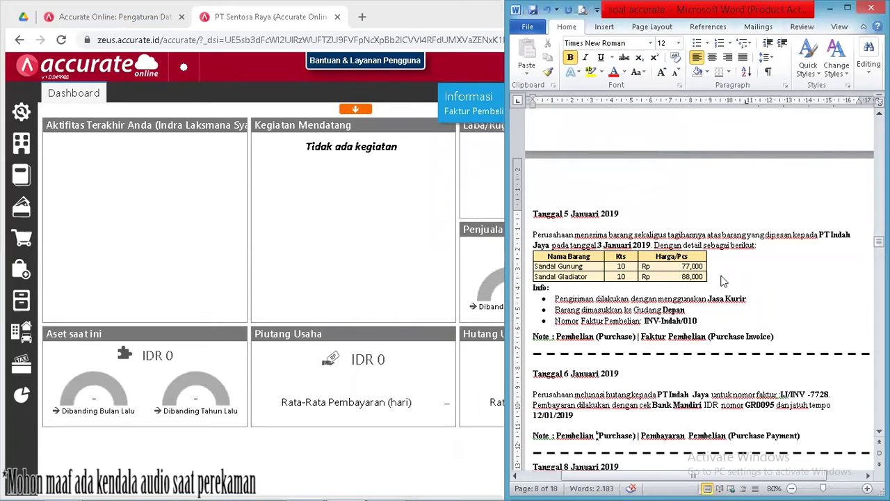
pyautogui.scroll(-3, 595, 361)
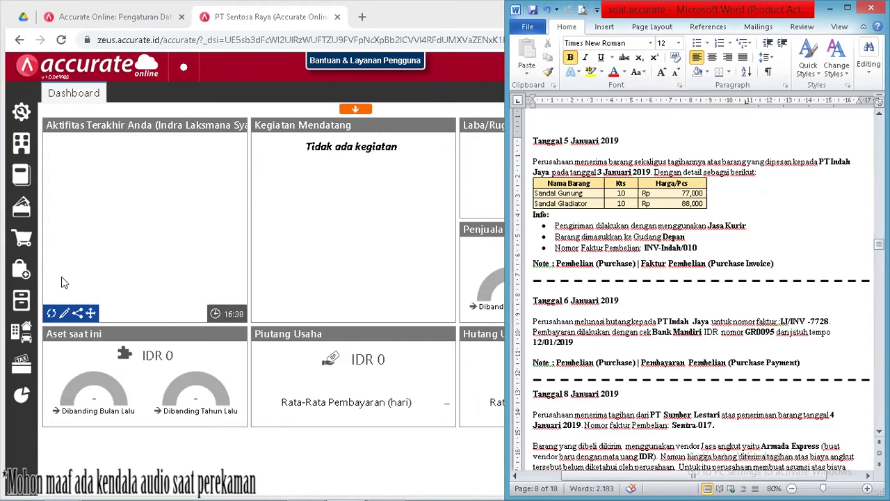
pyautogui.click(21, 264)
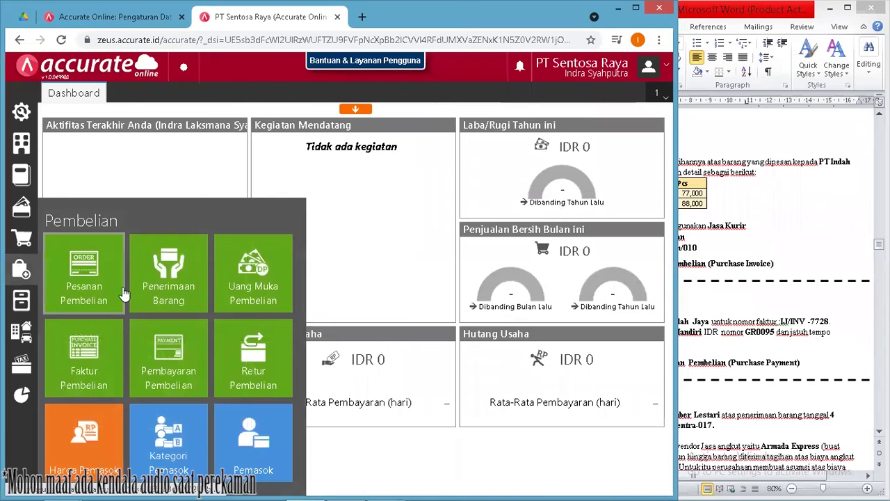
pyautogui.click(159, 353)
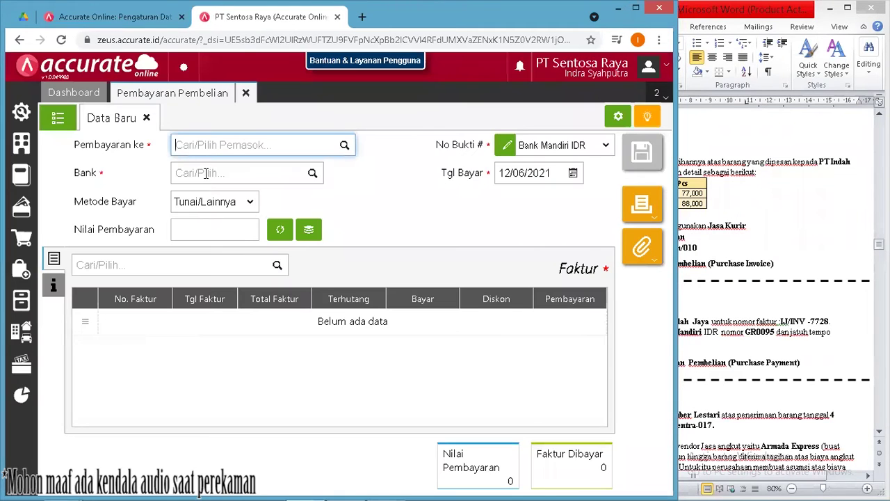
pyautogui.write('Inda')
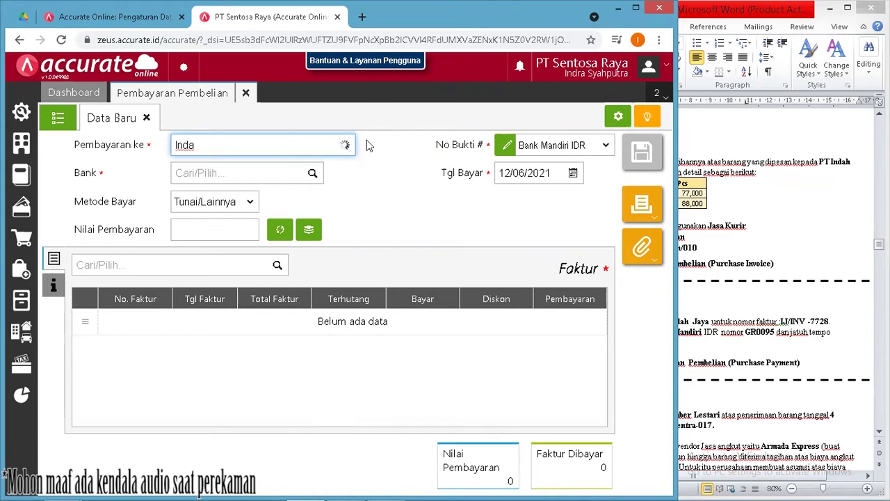
pyautogui.press('BackSpace')
pyautogui.press('BackSpace')
pyautogui.press('BackSpace')
pyautogui.press('BackSpace')
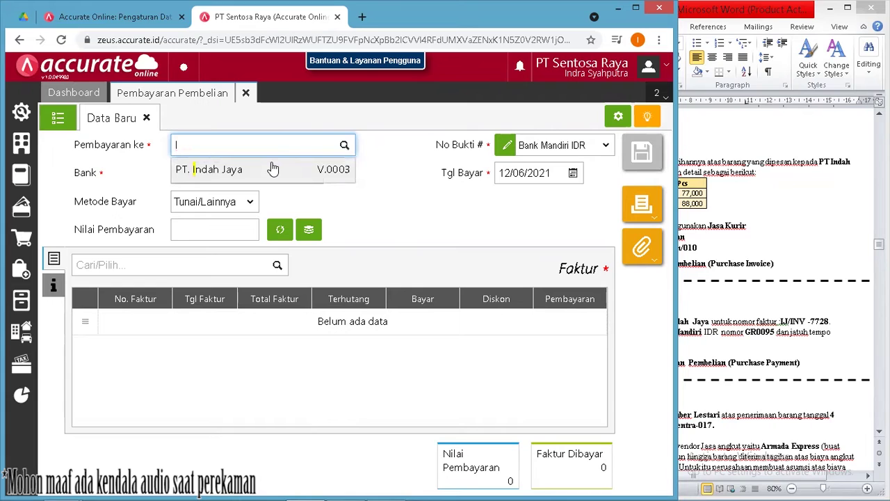
pyautogui.click(272, 169)
# - Set the payment's Bank to Bank Mandiri IDR and Metode Bayar to Cek/Giro, with the cheque number from the Word document
pyautogui.click(275, 172)
pyautogui.write('Man')
pyautogui.click(292, 196)
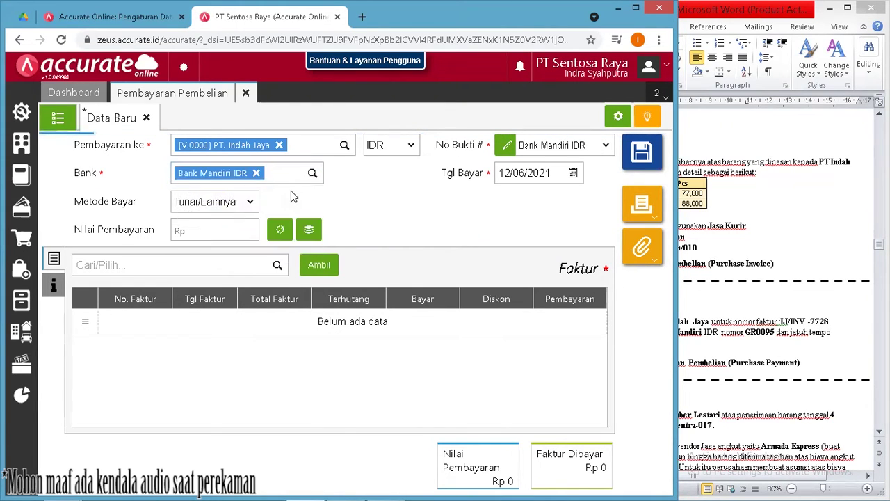
pyautogui.click(240, 204)
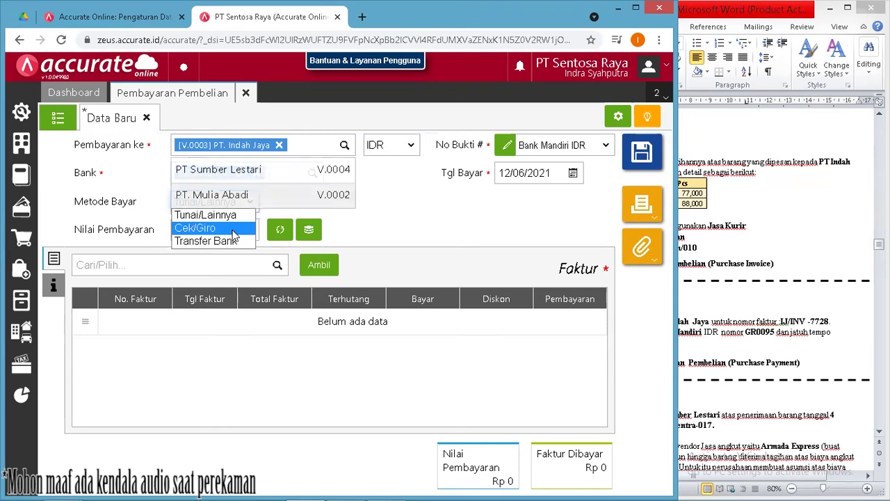
pyautogui.click(233, 231)
pyautogui.click(319, 199)
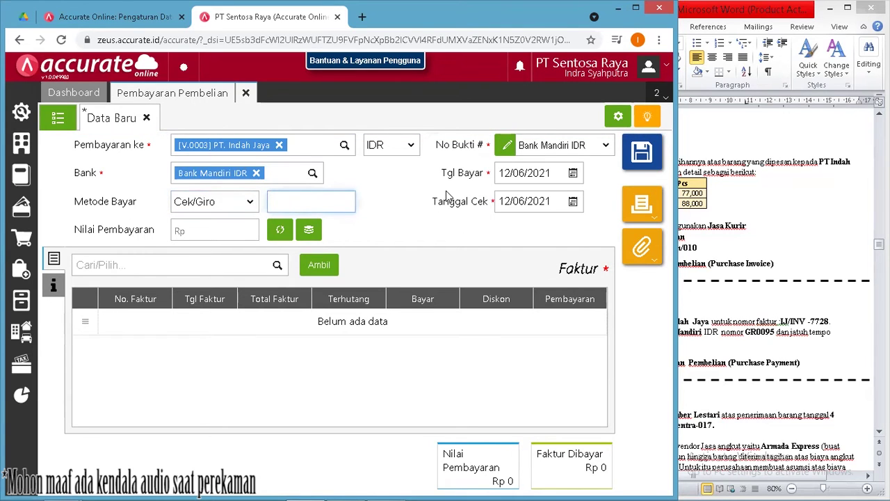
pyautogui.write('GR0095')
# - Set Tgl Bayar to 06/01/2019 and Tanggal Cek to 12/01/2019, checking them against the Word document
pyautogui.click(720, 344)
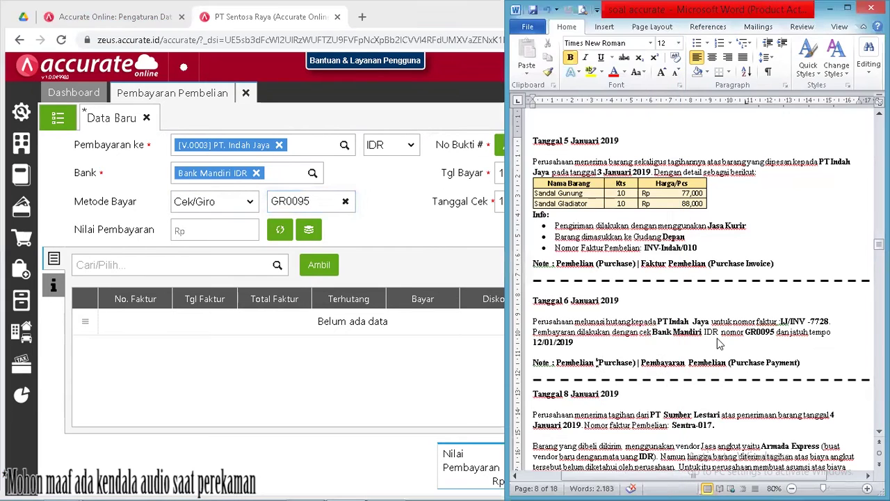
pyautogui.click(443, 254)
pyautogui.click(523, 173)
pyautogui.write('06/01/2019')
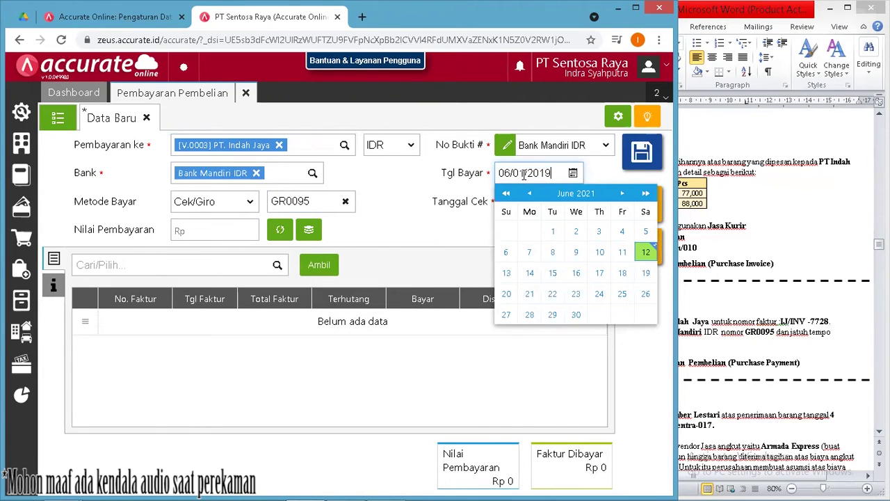
pyautogui.click(471, 228)
pyautogui.click(517, 208)
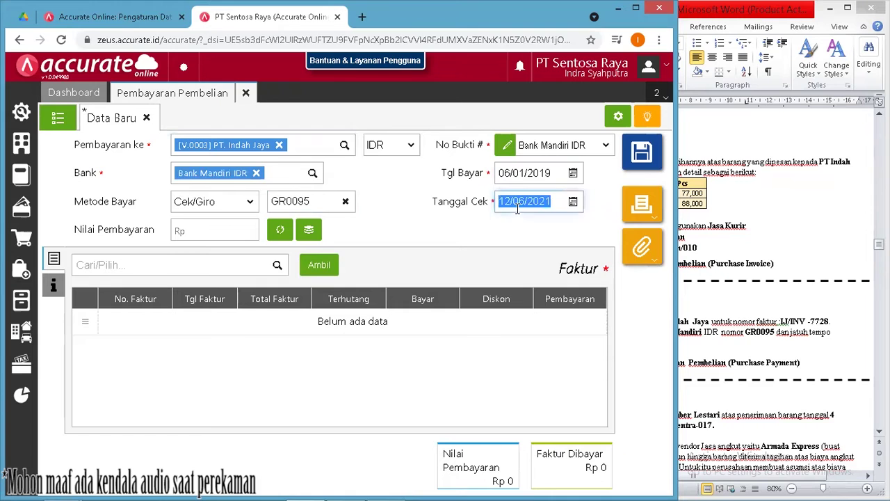
pyautogui.write('12')
pyautogui.write('012019')
pyautogui.click(741, 394)
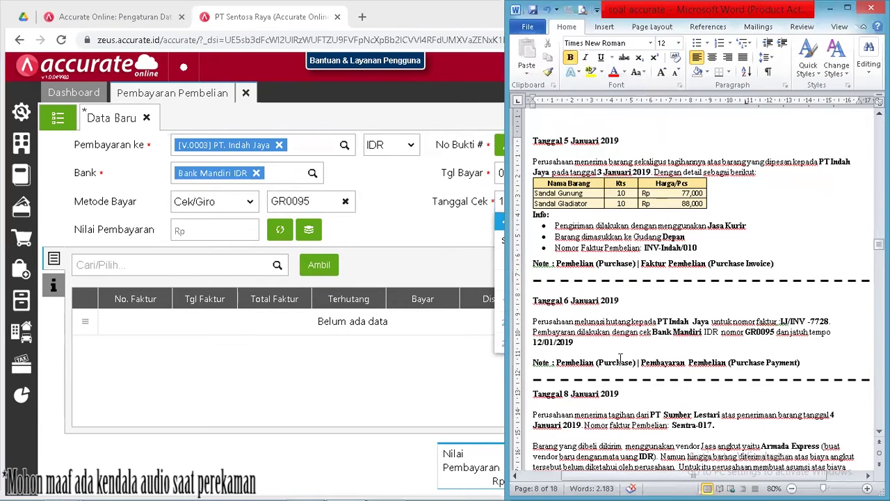
pyautogui.click(445, 233)
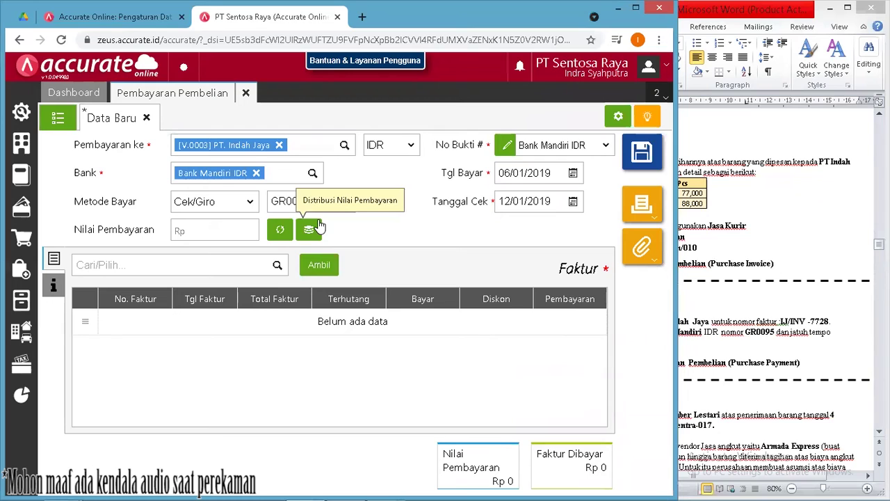
# - Add the PT. Indah Jaya invoice dated 19/12/2018 to the payment and recalculate Nilai Pembayaran as Rp 7.650.000
pyautogui.click(278, 266)
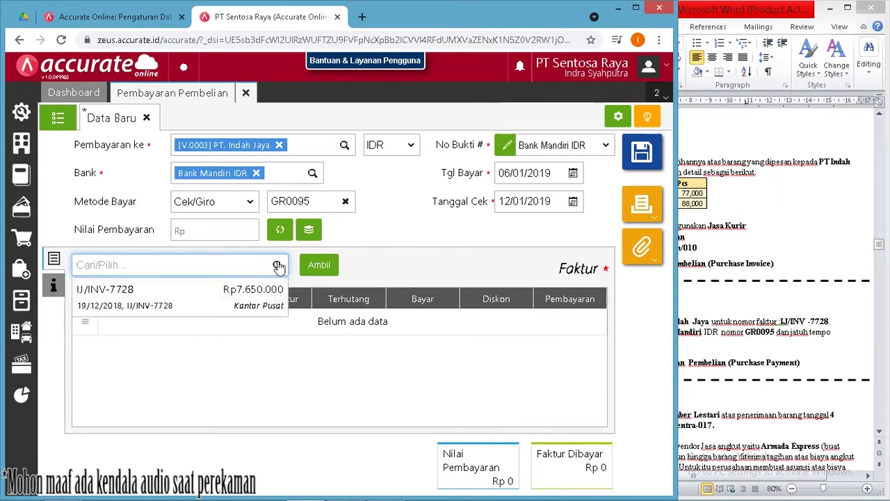
pyautogui.click(253, 291)
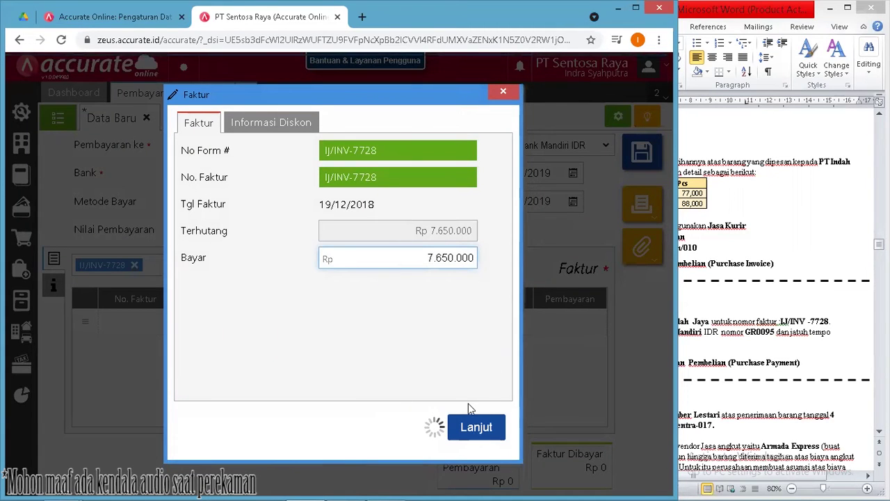
pyautogui.click(475, 427)
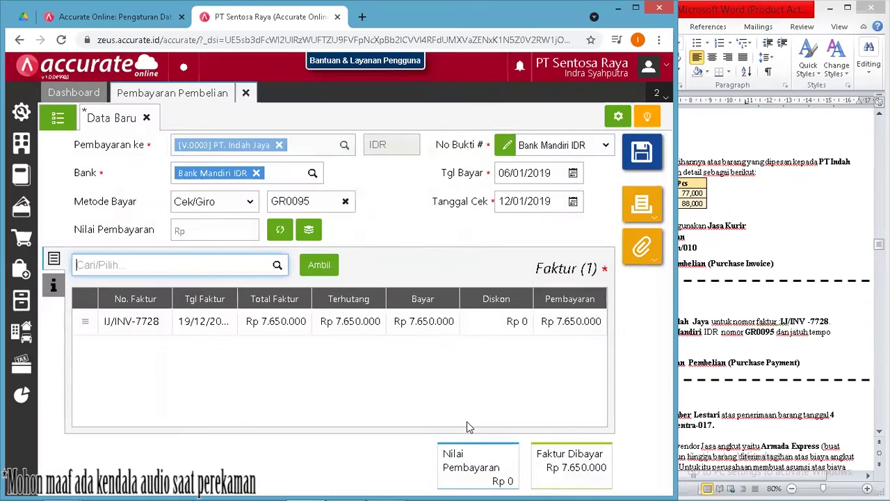
pyautogui.click(280, 231)
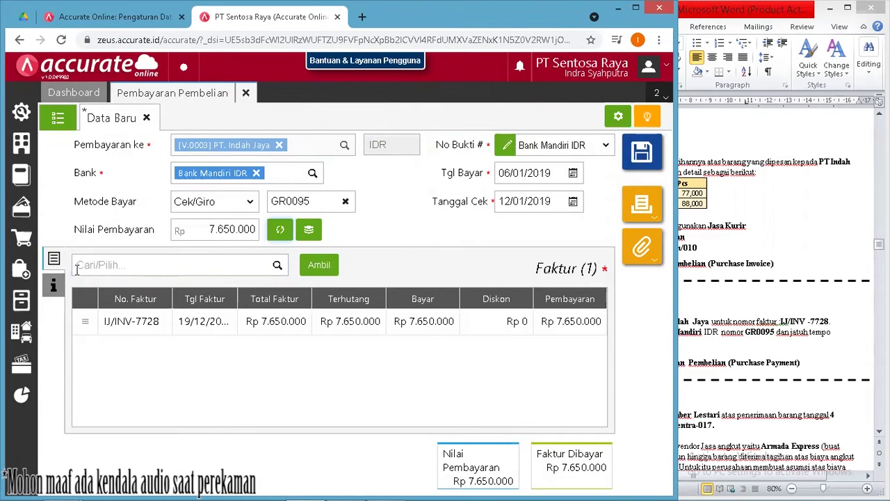
# - Review the payment's additional info and the Word document, and save the purchase payment
pyautogui.click(55, 280)
pyautogui.click(55, 260)
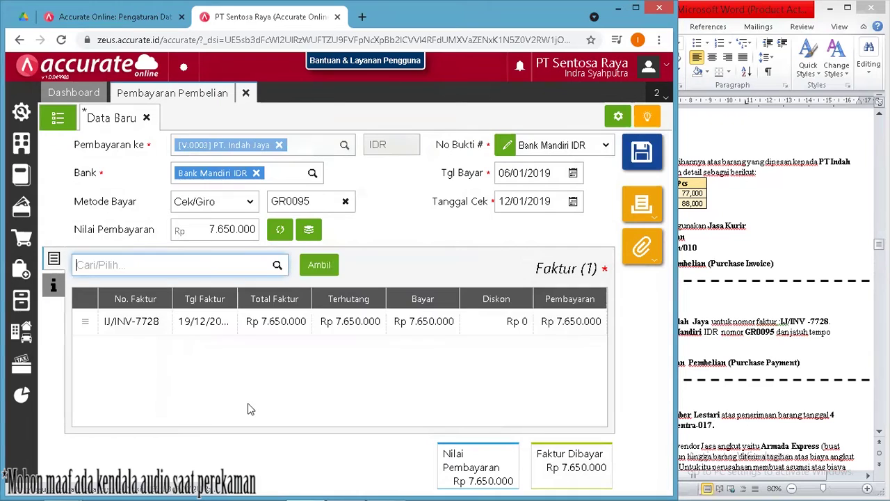
pyautogui.click(687, 316)
pyautogui.click(458, 258)
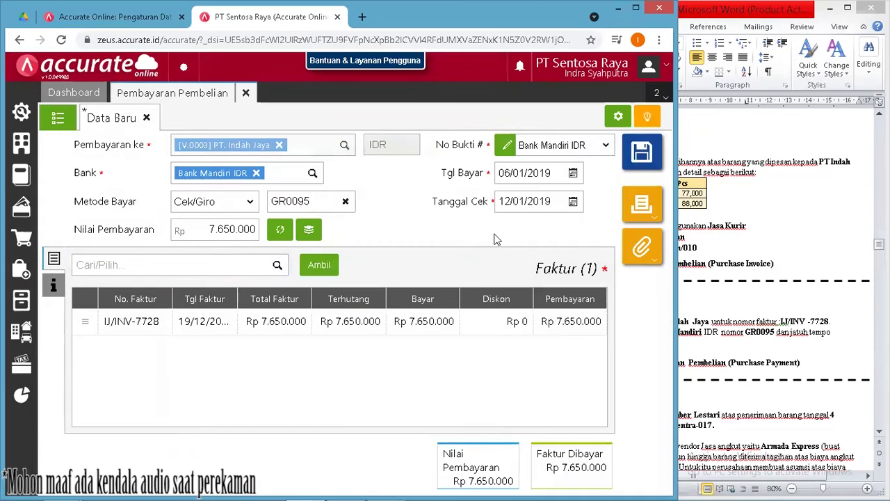
pyautogui.click(642, 164)
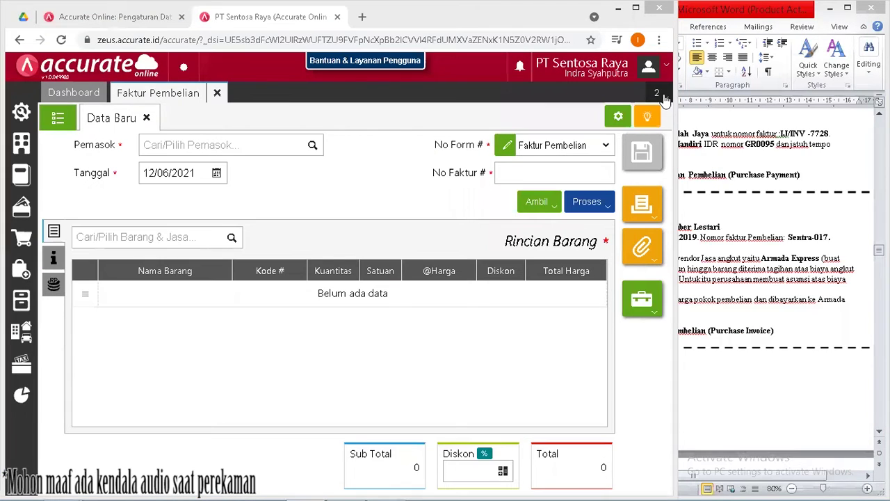
pyautogui.click(769, 227)
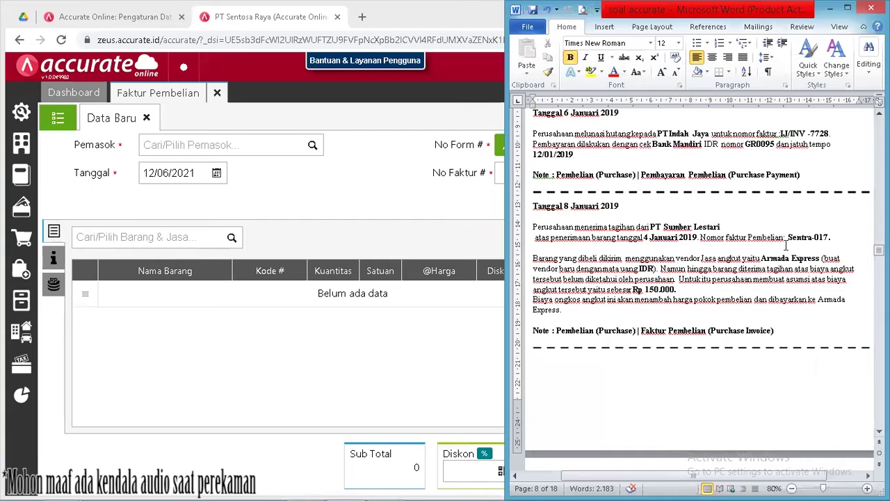
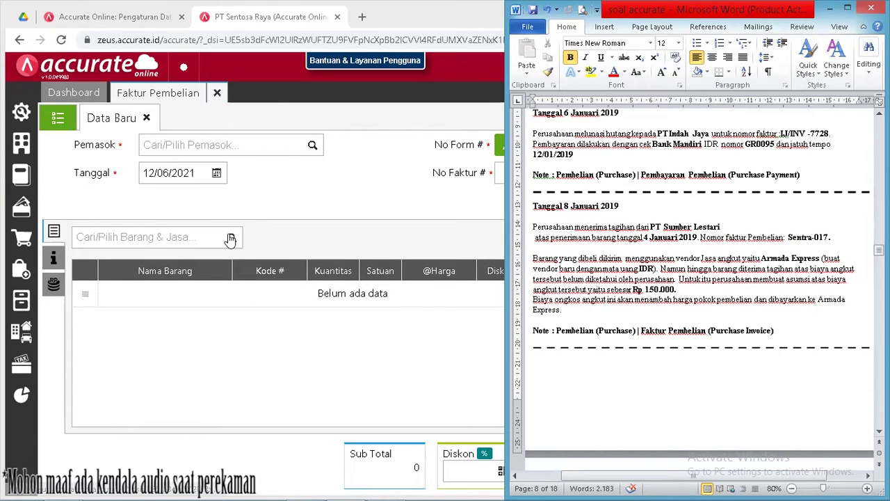
pyautogui.click(290, 188)
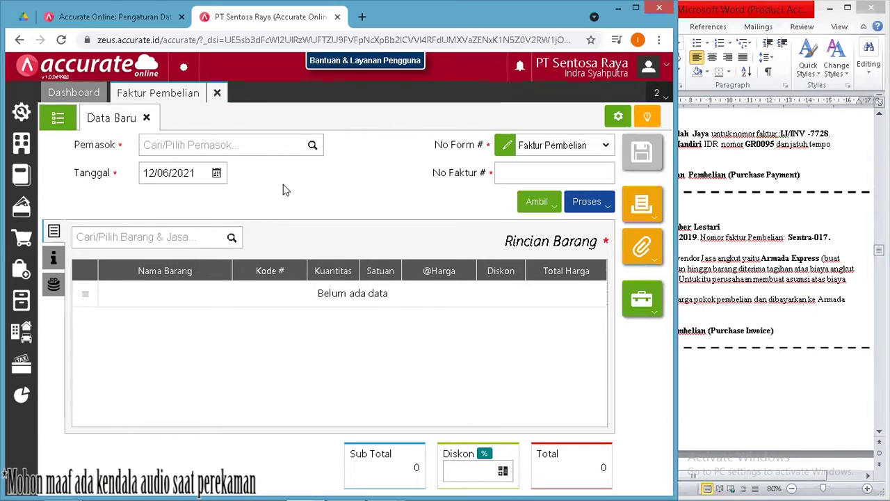
pyautogui.click(209, 151)
pyautogui.write('Su')
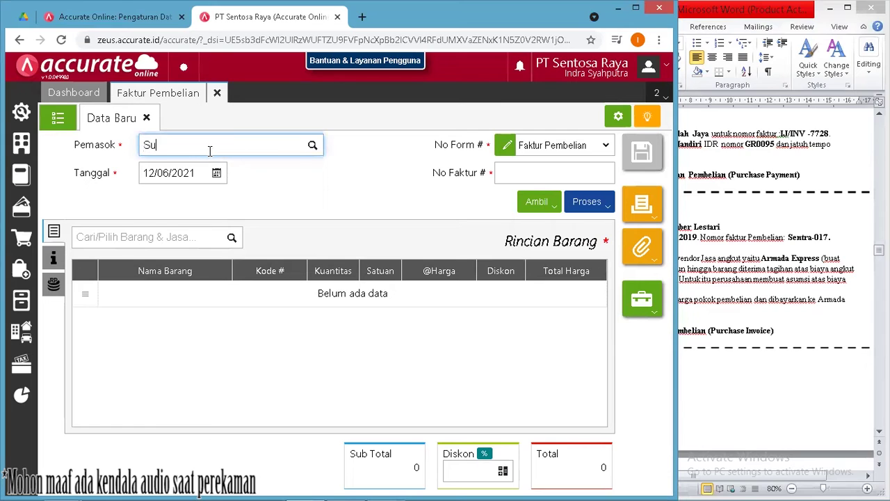
pyautogui.write('mber')
pyautogui.click(217, 94)
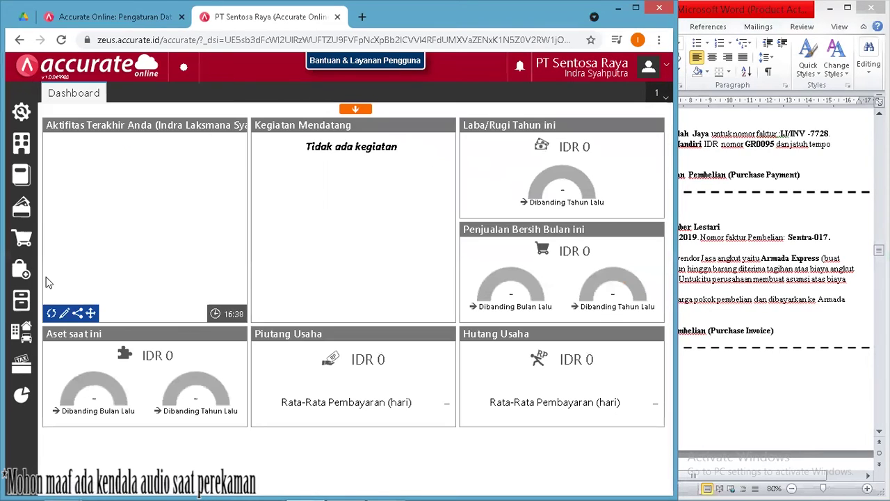
# - Start a new purchase invoice (Faktur Pembelian) with PT Sumber Lestari as the Pemasok, as given in the Word document
pyautogui.click(22, 272)
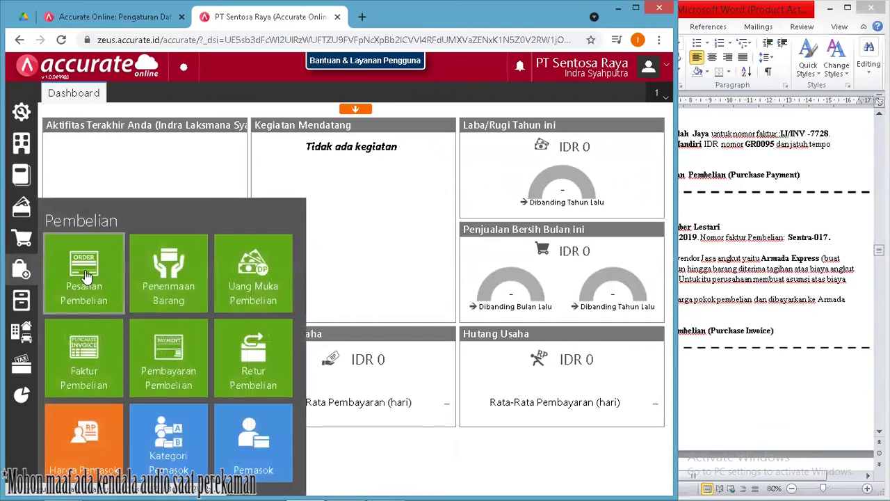
pyautogui.click(79, 362)
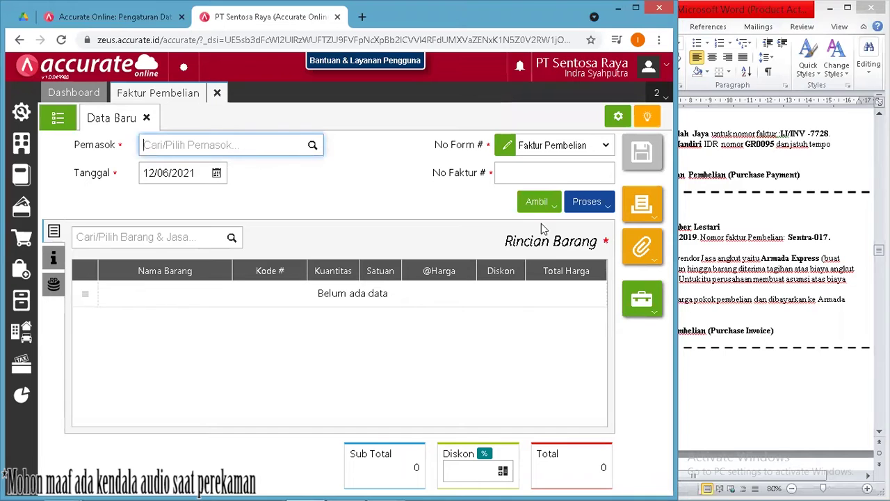
pyautogui.click(697, 329)
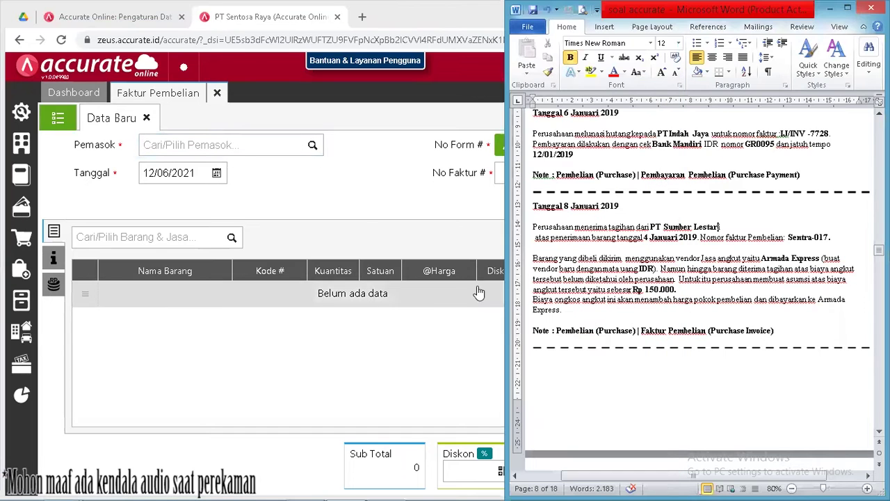
pyautogui.click(258, 144)
pyautogui.write('Sumber')
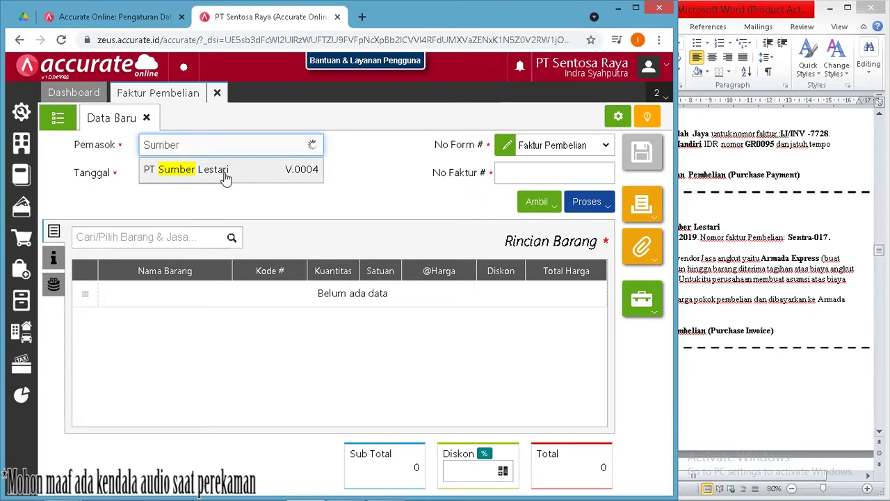
pyautogui.click(226, 178)
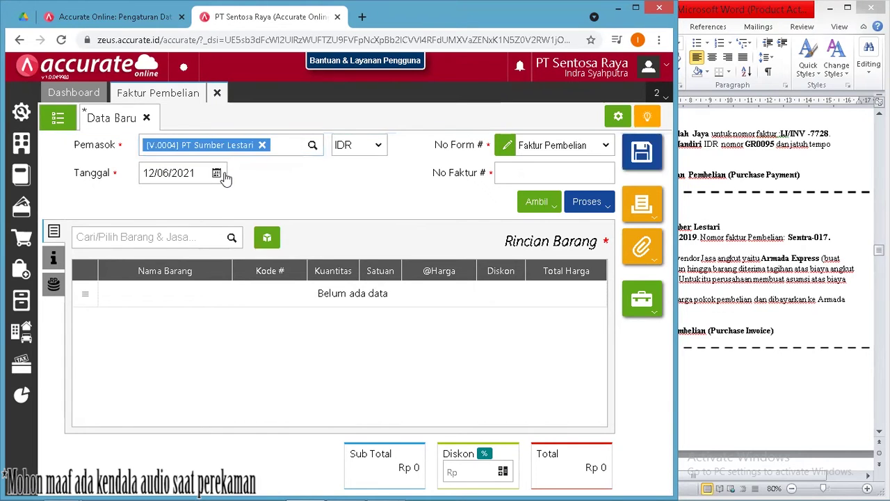
# - Set the invoice's Tanggal to 04/01/2019 and No Faktur to Sentra-017, checking the number against the Word document
pyautogui.click(206, 169)
pyautogui.write('04/01/2019')
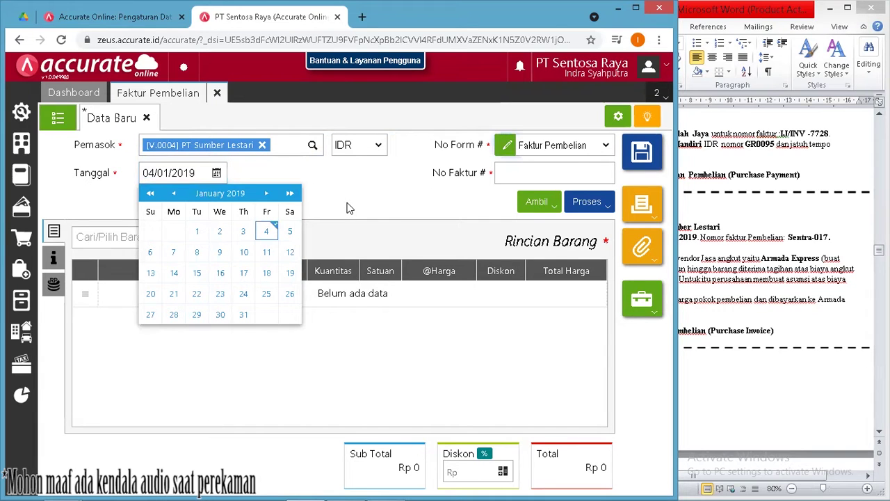
pyautogui.click(349, 208)
pyautogui.click(716, 366)
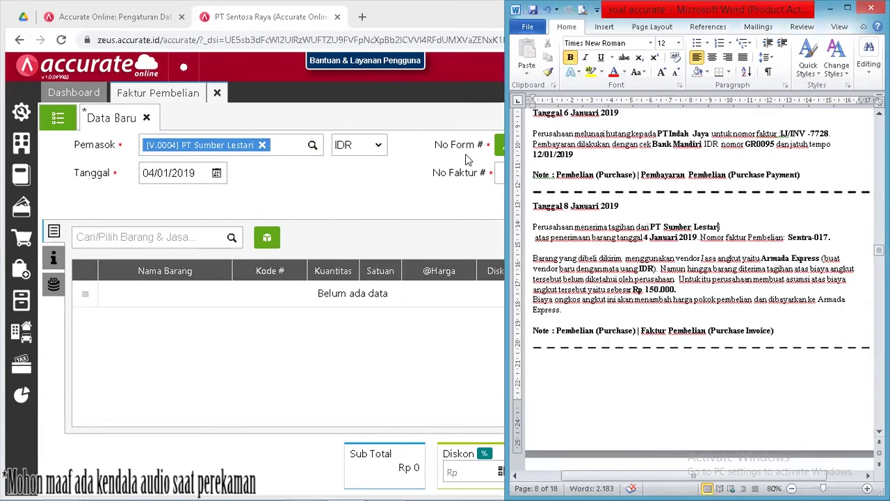
pyautogui.moveTo(475, 173); pyautogui.dragTo(524, 169)
pyautogui.write('Sentra-017')
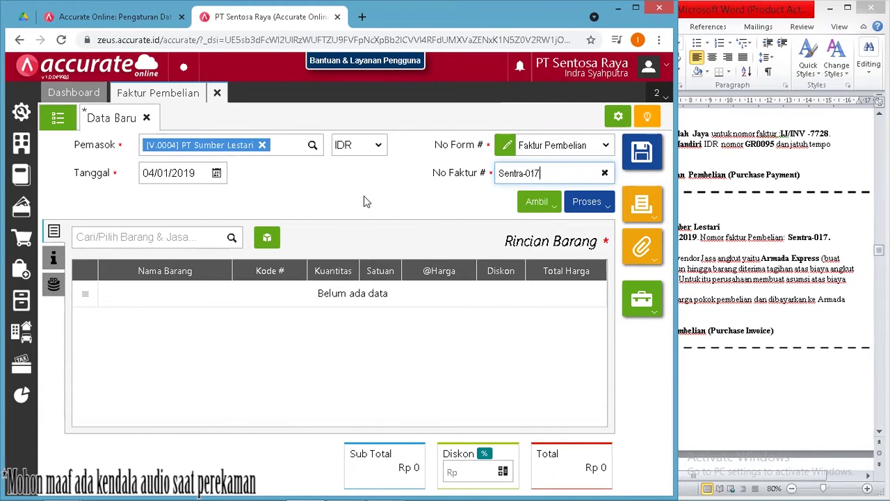
pyautogui.click(364, 197)
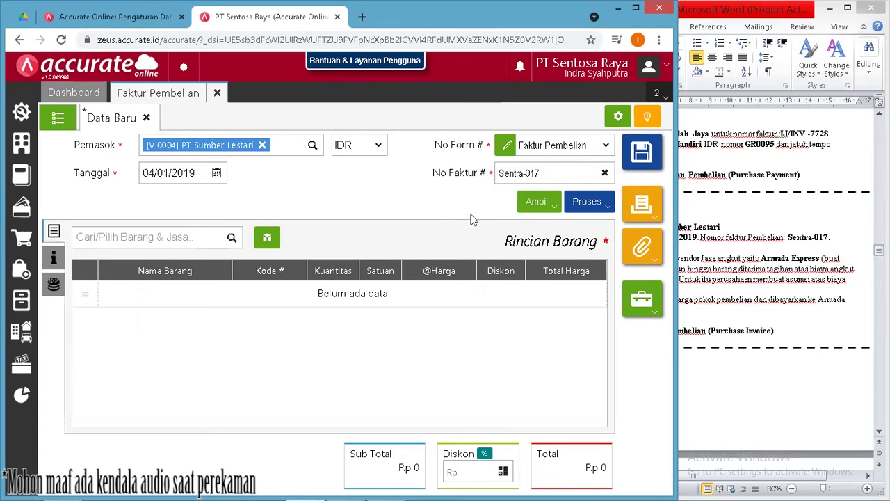
pyautogui.click(539, 202)
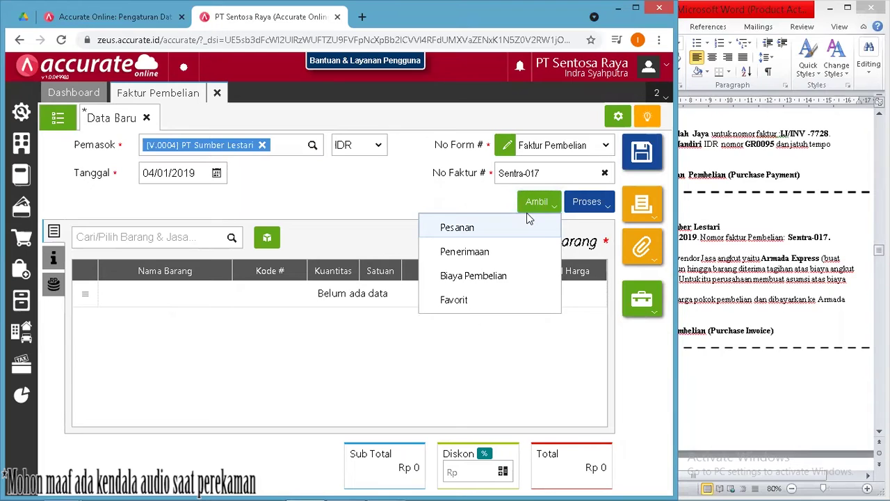
pyautogui.click(527, 215)
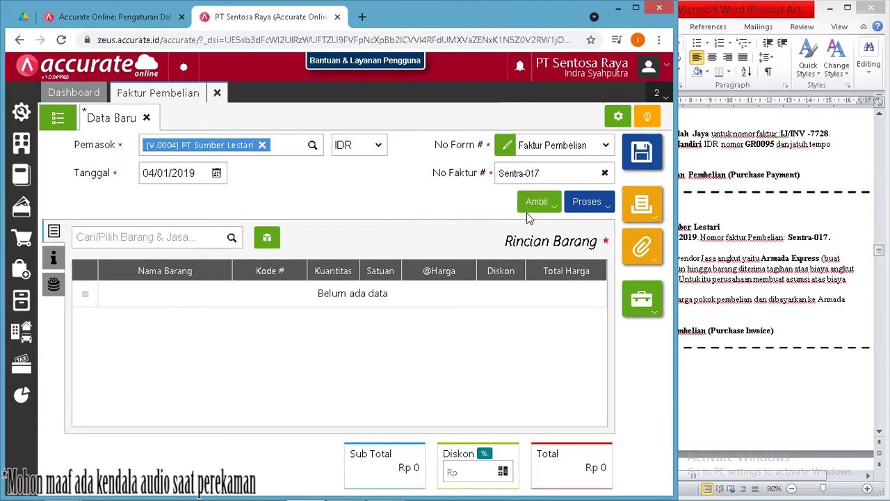
pyautogui.click(540, 202)
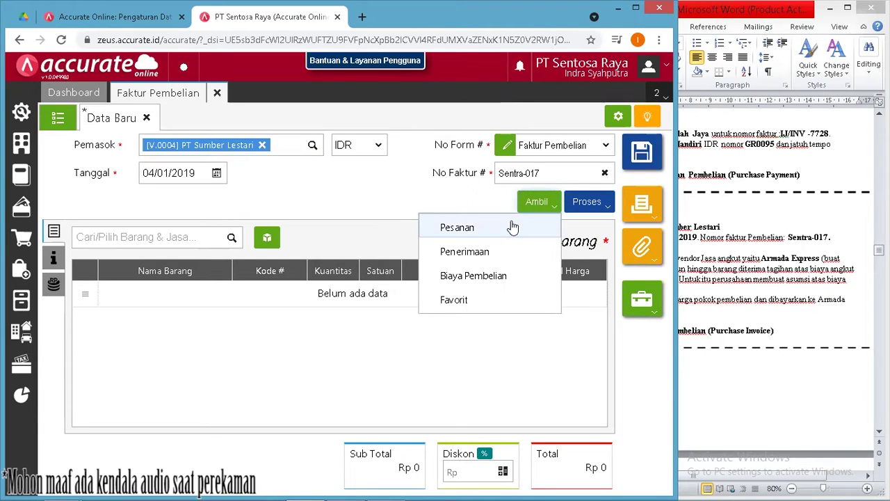
pyautogui.click(511, 228)
pyautogui.click(379, 172)
pyautogui.click(378, 173)
pyautogui.click(638, 144)
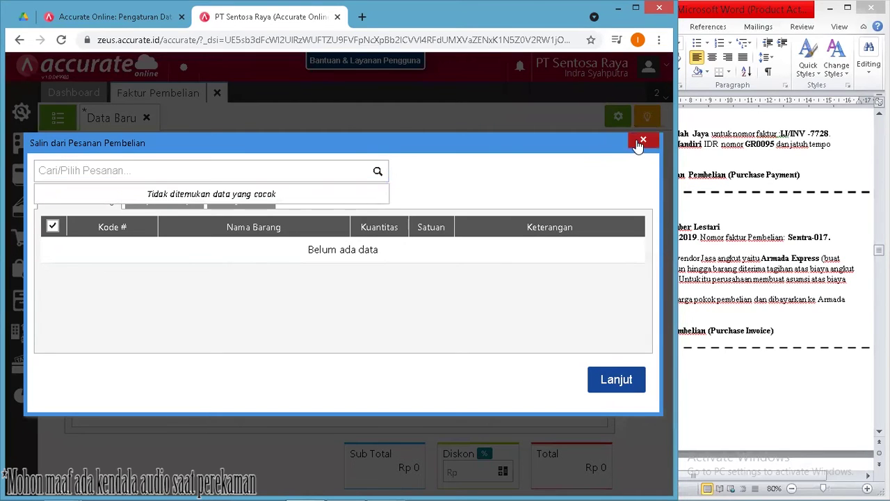
# - Check the Word document and copy PT Sumber Lestari's goods receipt (Penerimaan) into the purchase invoice
pyautogui.click(720, 226)
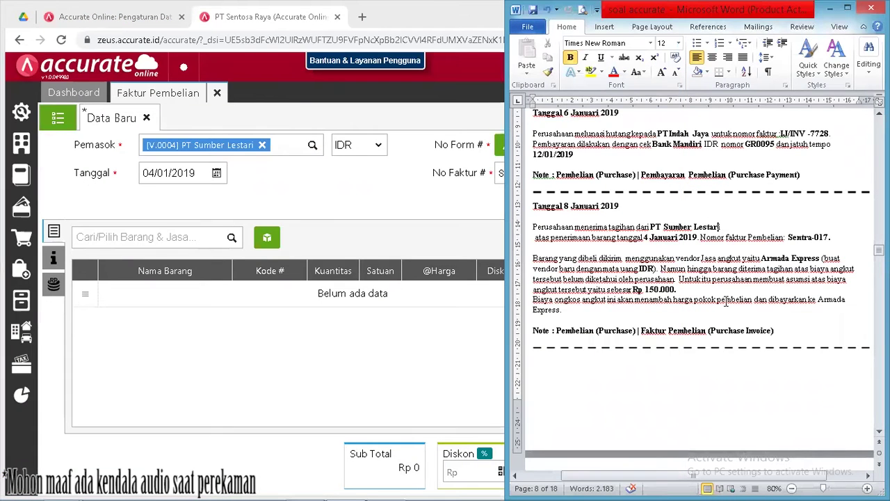
pyautogui.click(478, 207)
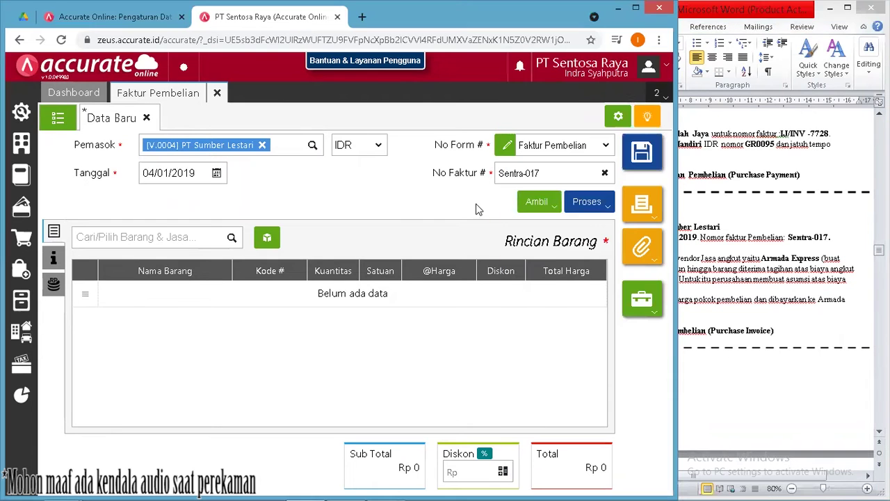
pyautogui.click(553, 201)
pyautogui.click(526, 251)
pyautogui.click(377, 170)
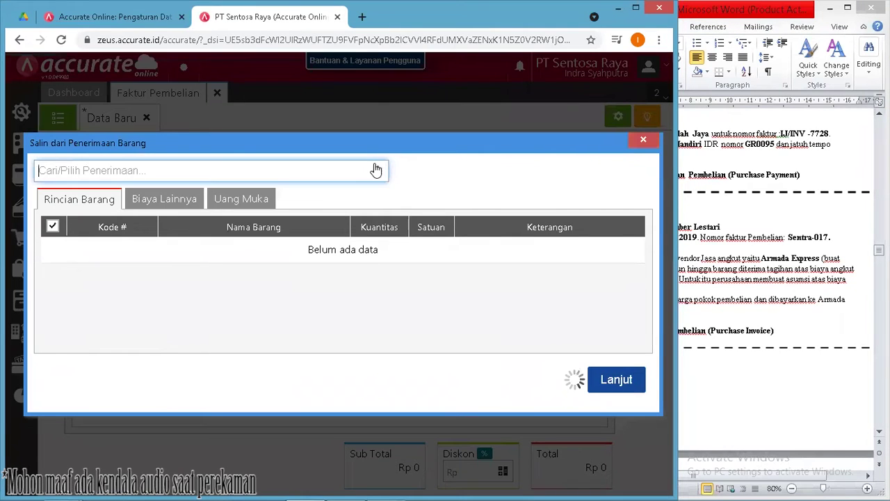
pyautogui.click(363, 208)
pyautogui.click(598, 400)
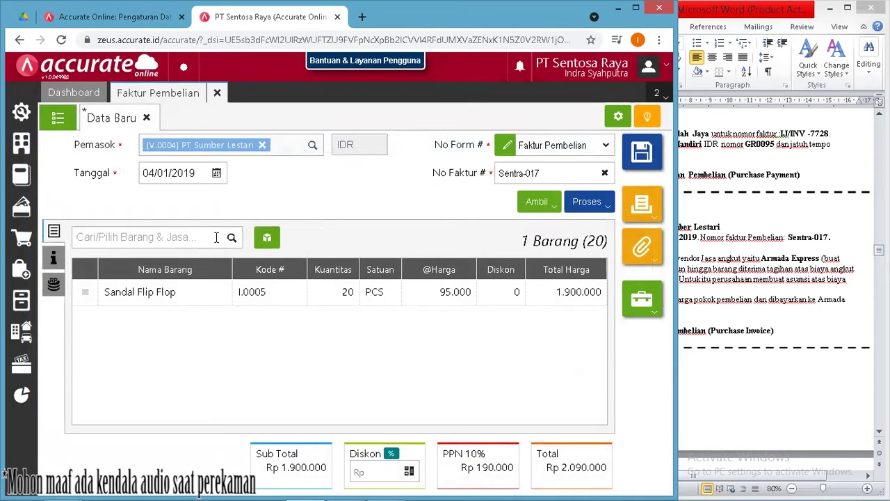
# - Review the Sandal Flip Flop line's details against the Word document, and open the invoice's Biaya Lainnya section
pyautogui.click(257, 290)
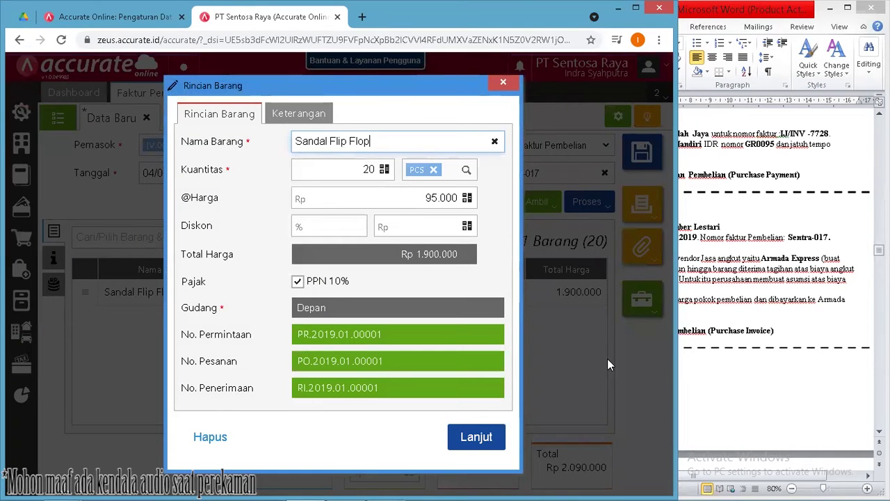
pyautogui.click(705, 380)
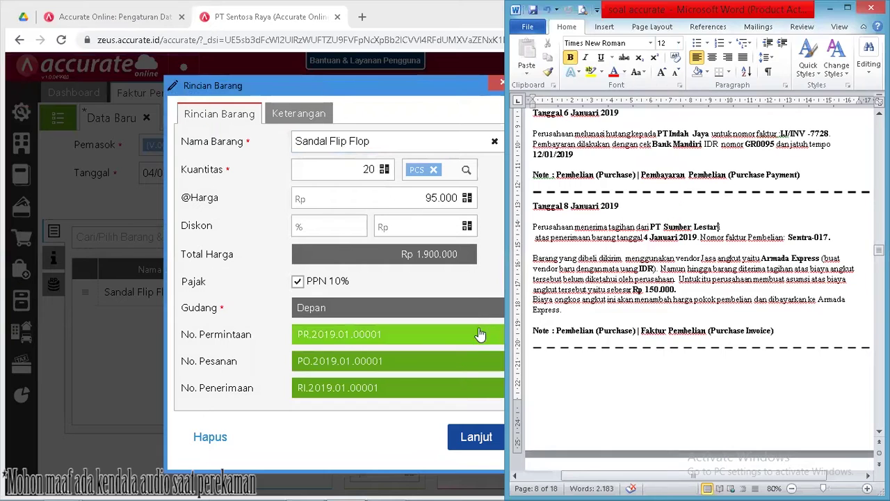
pyautogui.click(475, 436)
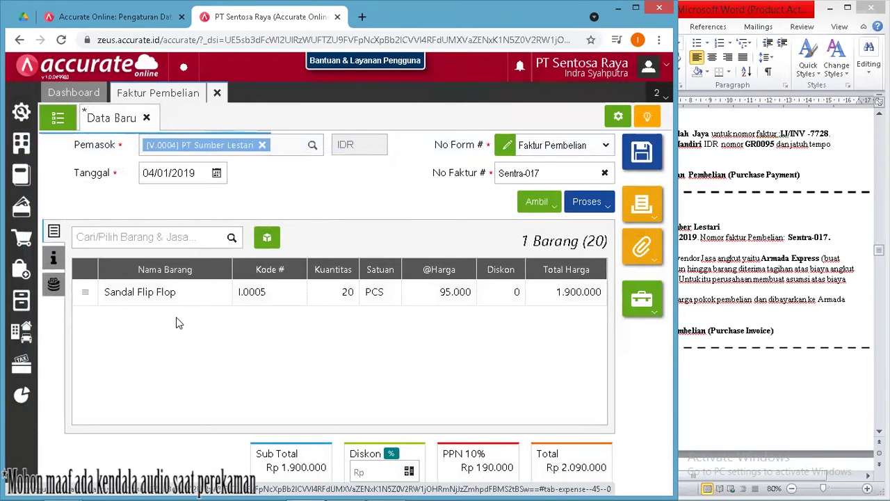
pyautogui.click(723, 395)
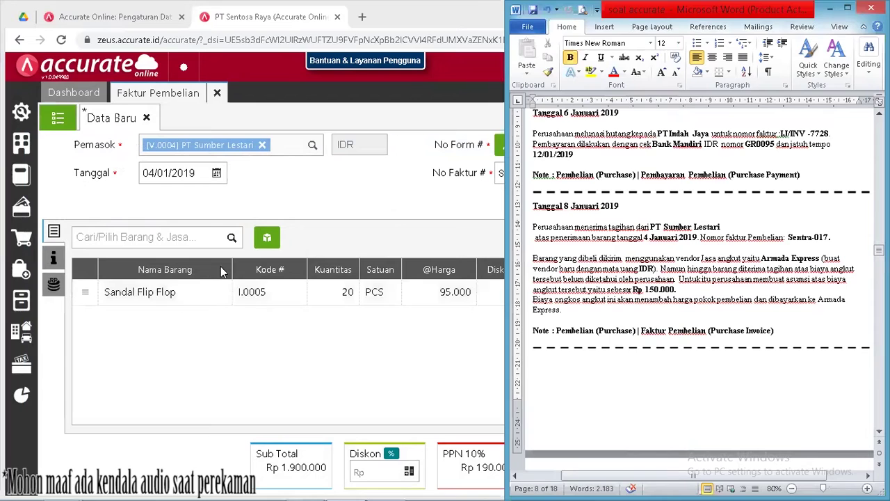
pyautogui.click(53, 284)
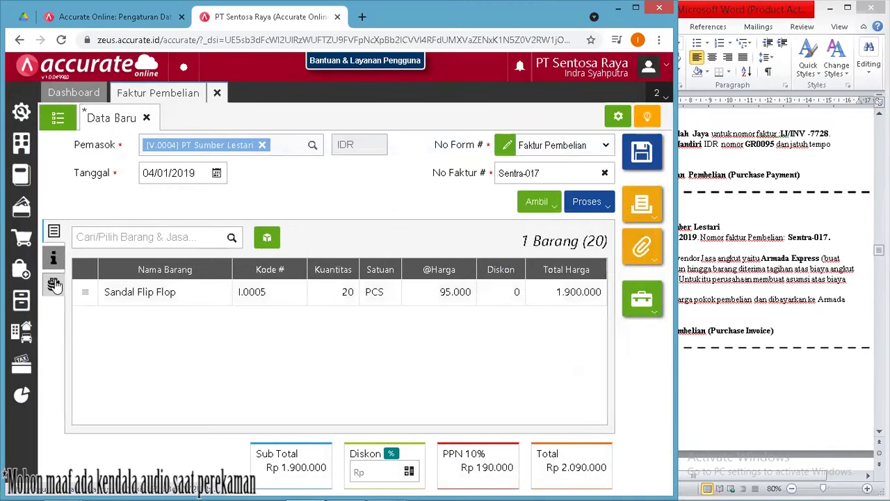
# - Start a new supplier (Pemasok) record with Kategori Umum and Nama Armada Express
pyautogui.click(25, 262)
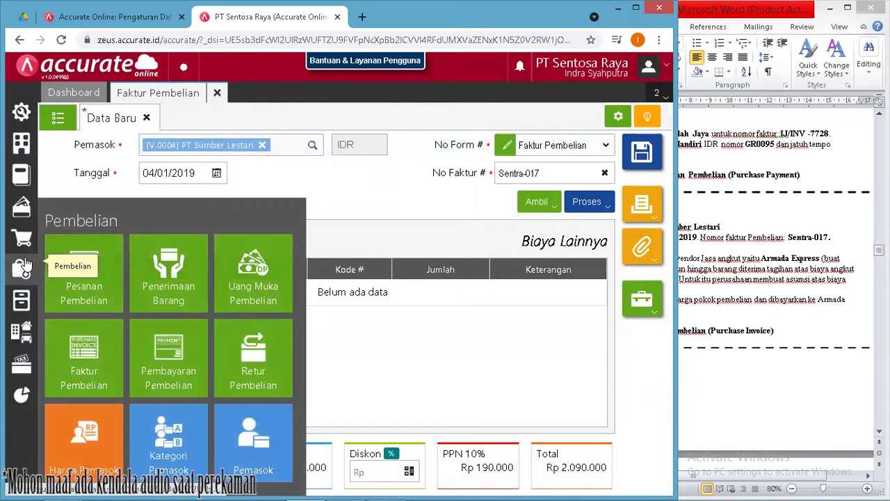
pyautogui.click(252, 440)
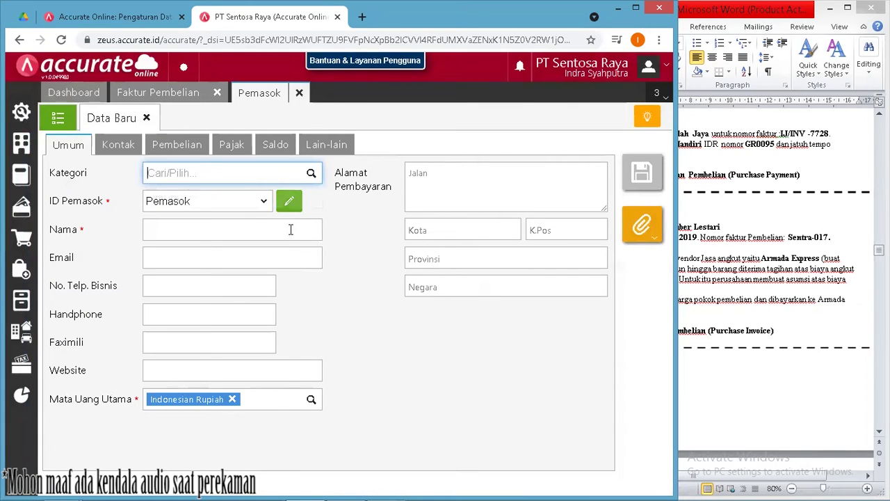
pyautogui.click(310, 173)
pyautogui.click(299, 197)
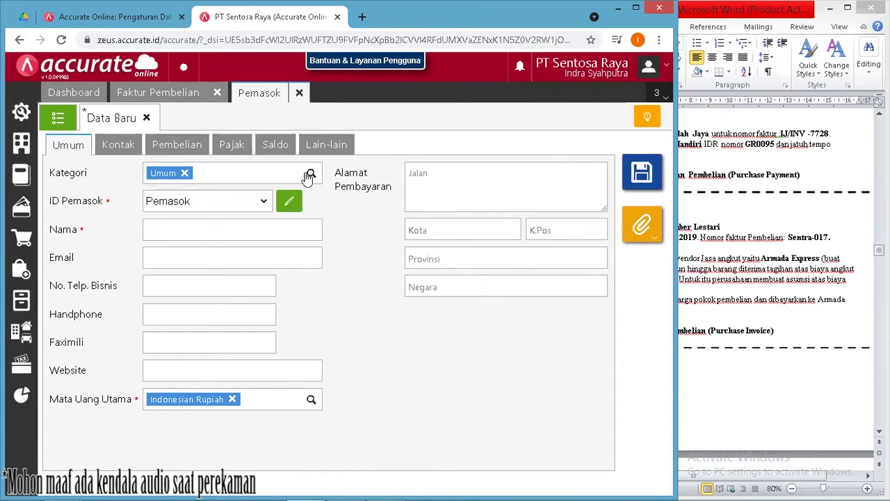
pyautogui.click(309, 174)
pyautogui.click(330, 225)
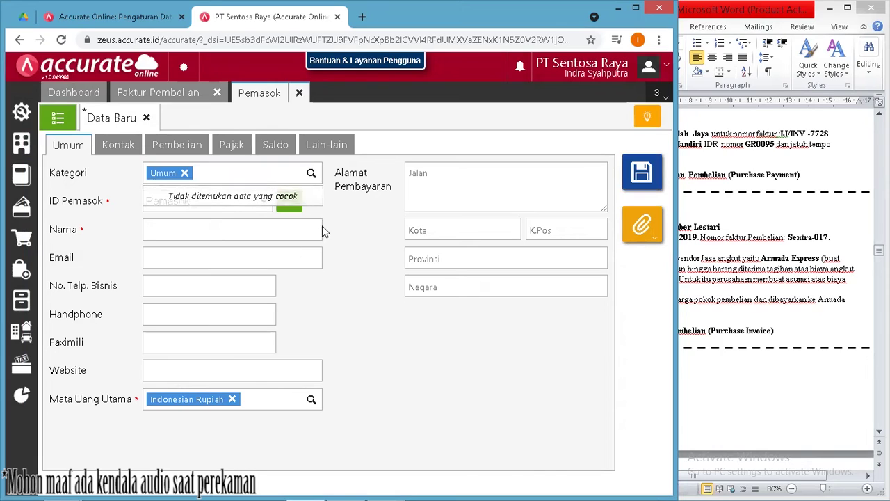
pyautogui.click(183, 228)
pyautogui.write('Ar')
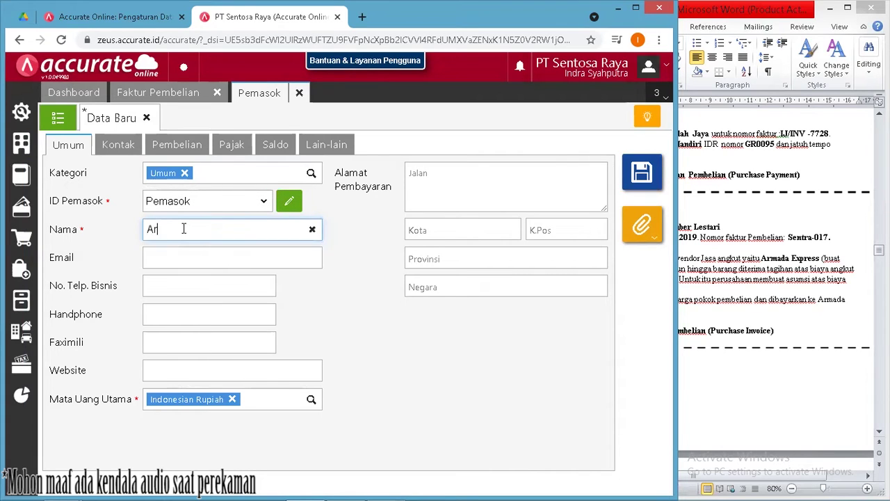
pyautogui.write('mada Express')
# - Switch off automatic numbering and set Armada Express's ID Pemasok to V.0006, checking it against the IDs in the supplier list
pyautogui.click(176, 200)
pyautogui.click(70, 119)
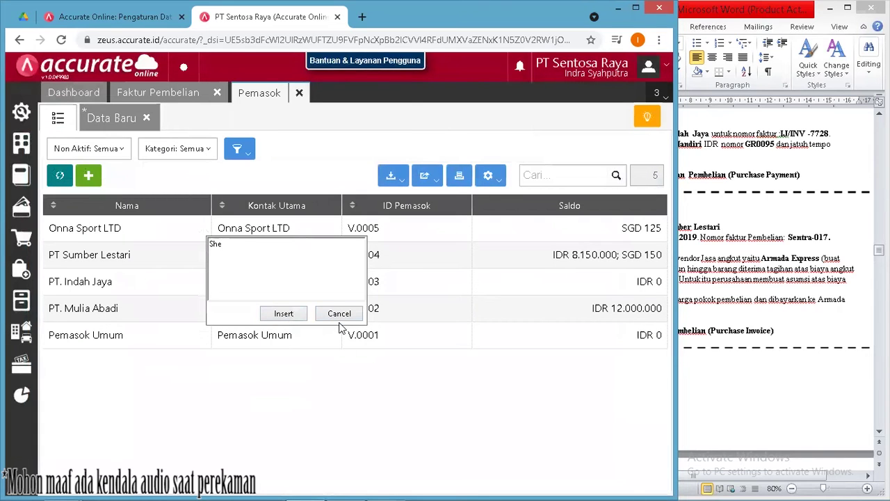
pyautogui.click(339, 313)
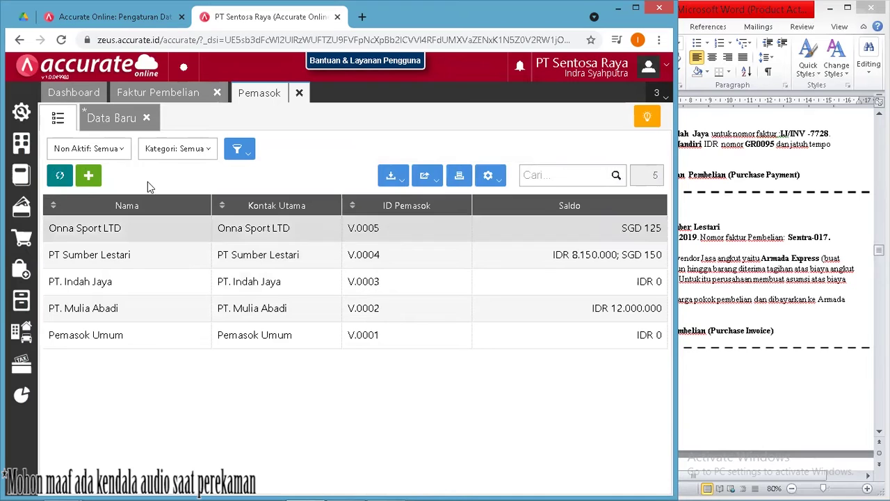
pyautogui.click(109, 117)
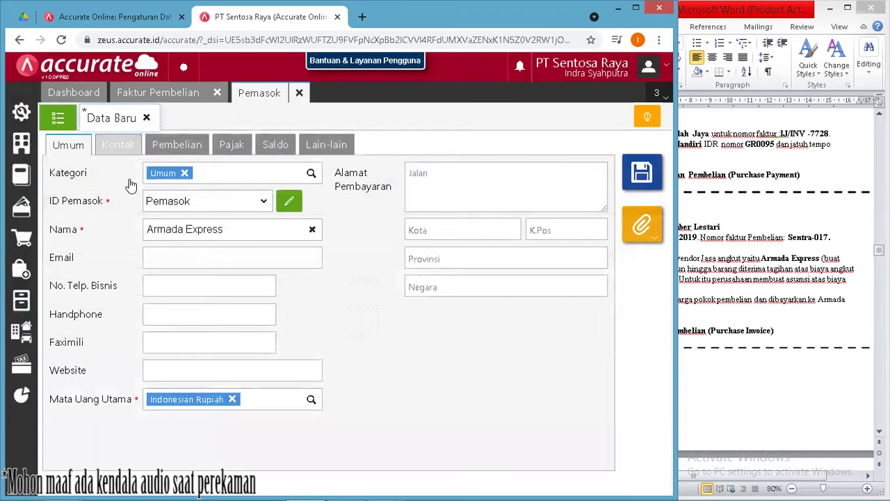
pyautogui.click(189, 202)
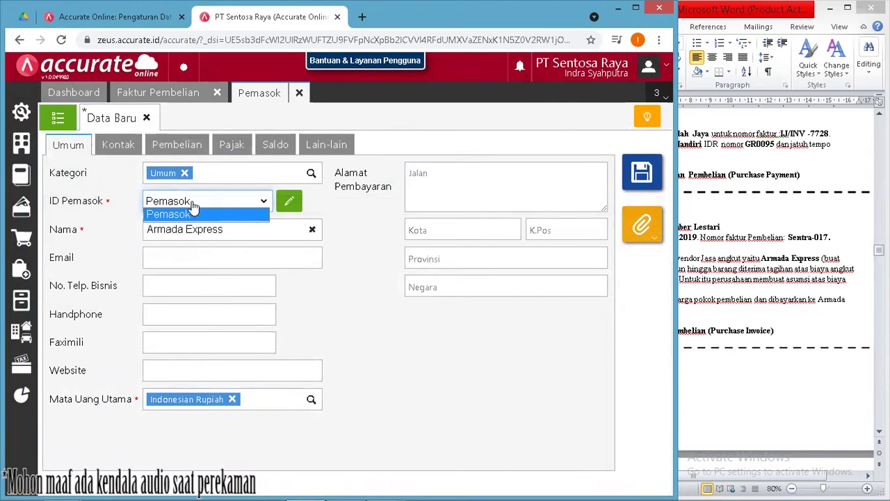
pyautogui.click(289, 201)
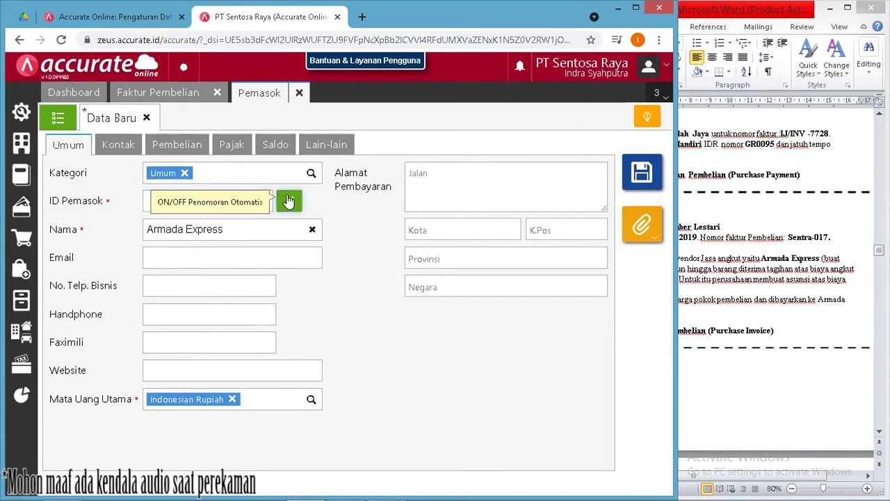
pyautogui.keyDown('shift'); pyautogui.click(224, 193); pyautogui.keyUp('shift')
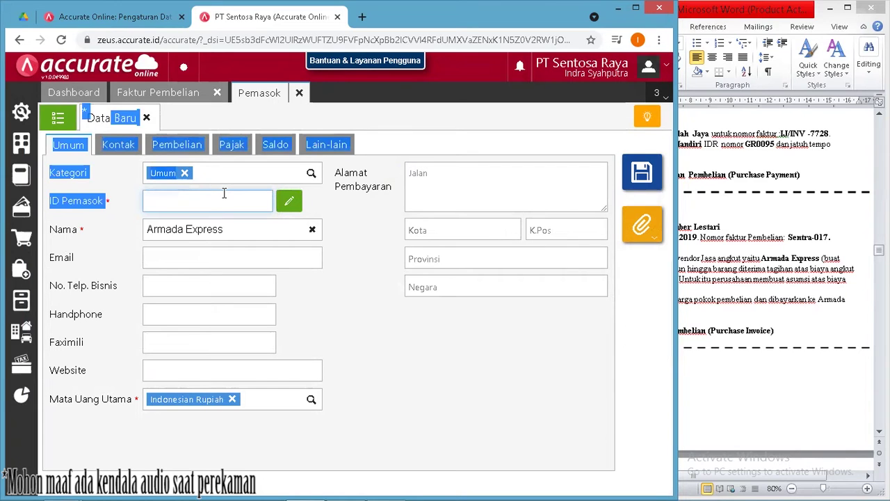
pyautogui.click(223, 194)
pyautogui.write('V.0006')
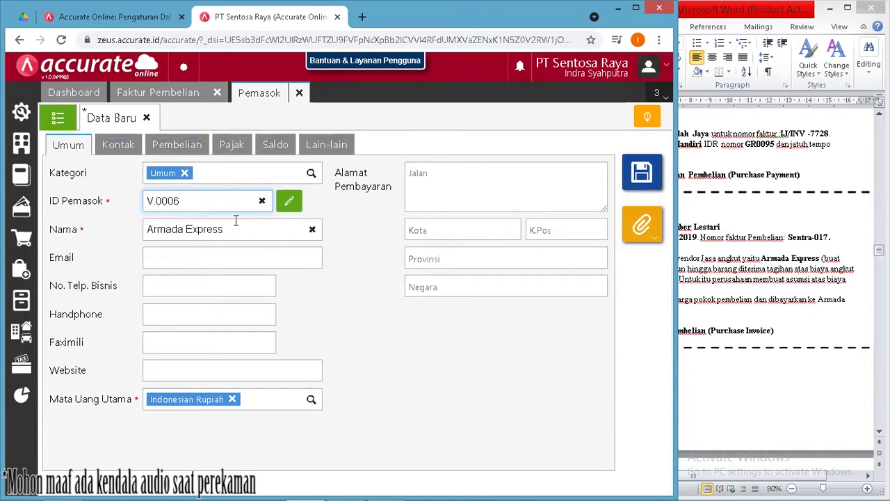
pyautogui.click(57, 118)
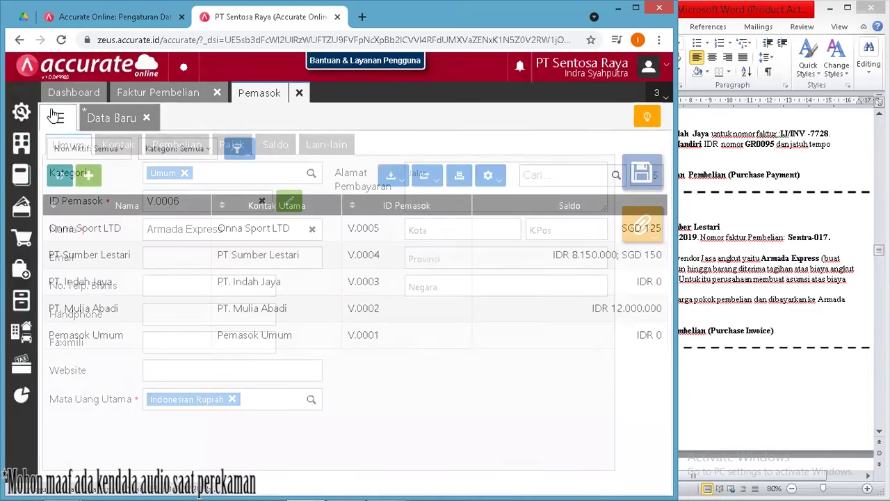
# - Save the new Armada Express supplier record and return to the PT Sumber Lestari purchase invoice
pyautogui.click(112, 118)
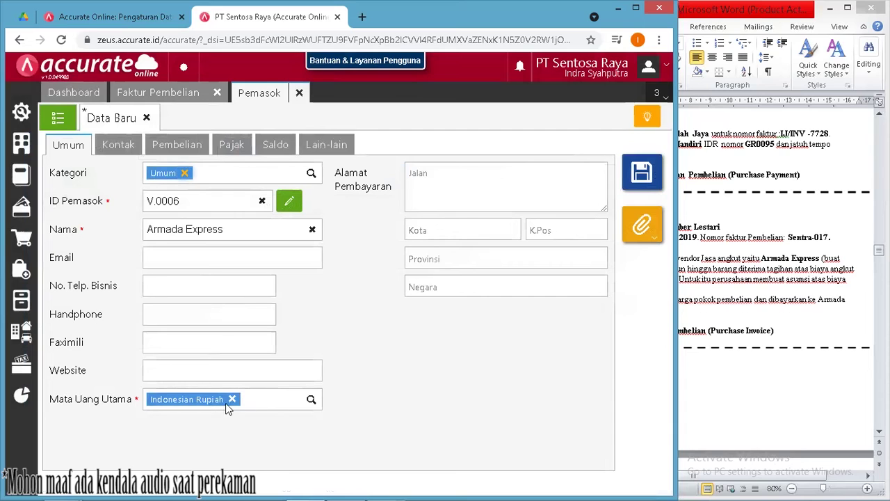
pyautogui.click(635, 187)
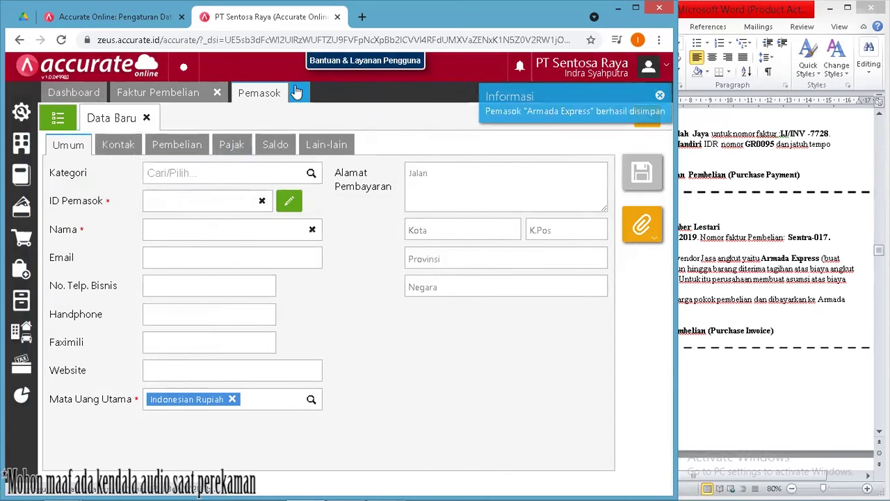
pyautogui.click(298, 92)
# - Find the Beban Angkut Pembelian account and add it to the invoice's Biaya Lainnya
pyautogui.click(125, 237)
pyautogui.write('Biaya angku')
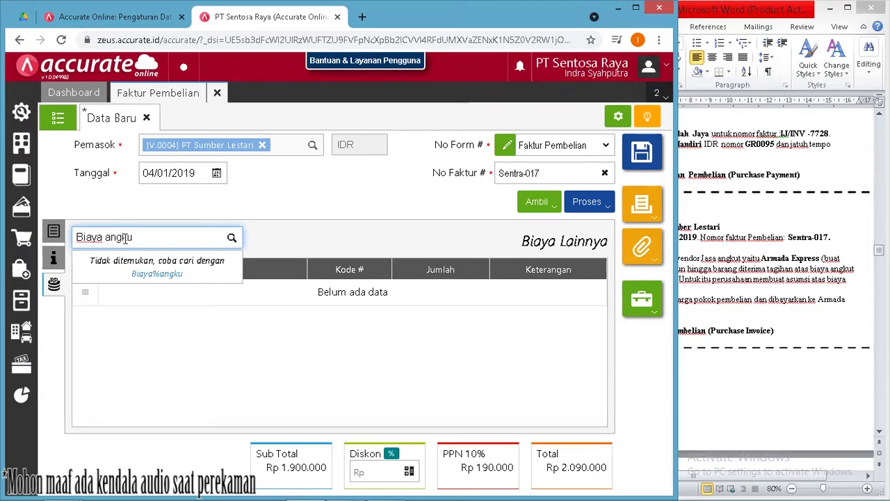
pyautogui.write('t Pembel')
pyautogui.press('BackSpace')
pyautogui.press('BackSpace')
pyautogui.press('BackSpace')
pyautogui.press('BackSpace')
pyautogui.press('BackSpace')
pyautogui.press('BackSpace')
pyautogui.press('BackSpace')
pyautogui.press('BackSpace')
pyautogui.press('BackSpace')
pyautogui.press('BackSpace')
pyautogui.press('BackSpace')
pyautogui.press('BackSpace')
pyautogui.press('BackSpace')
pyautogui.press('BackSpace')
pyautogui.press('BackSpace')
pyautogui.press('BackSpace')
pyautogui.press('BackSpace')
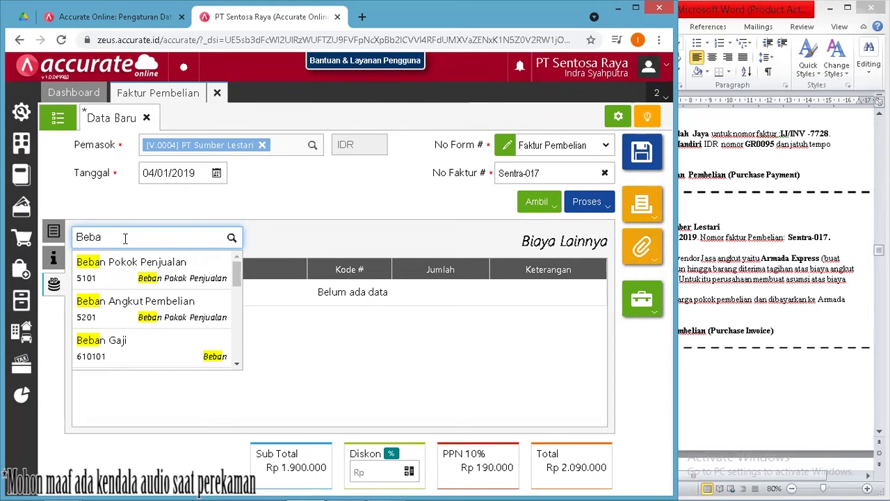
pyautogui.click(144, 300)
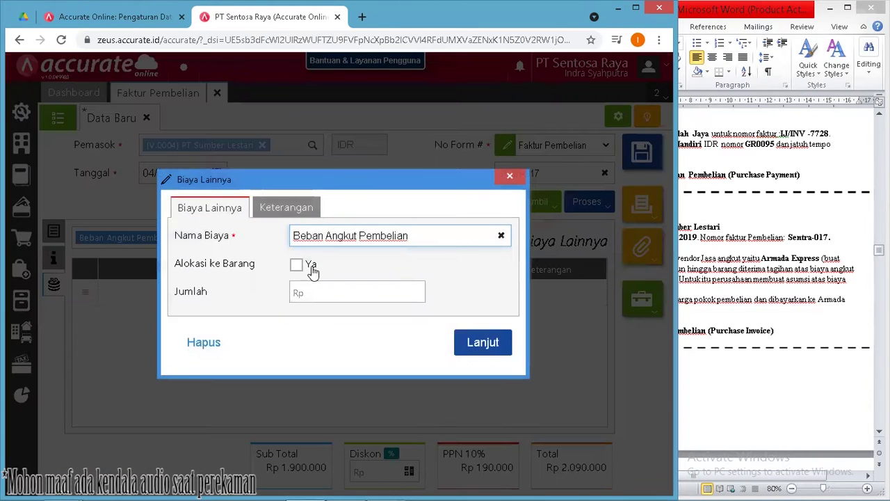
# - Allocate the Beban Angkut Pembelian cost to the goods and bill it to supplier Armada Express
pyautogui.click(295, 264)
pyautogui.click(464, 292)
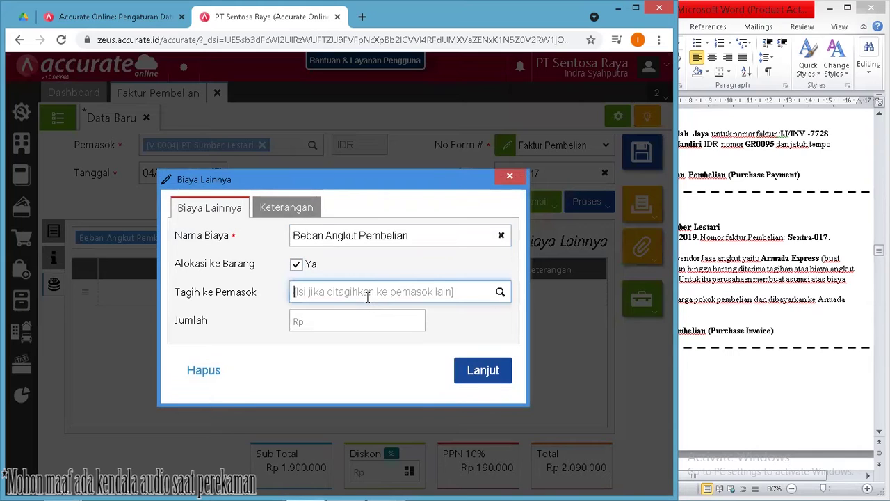
pyautogui.click(498, 294)
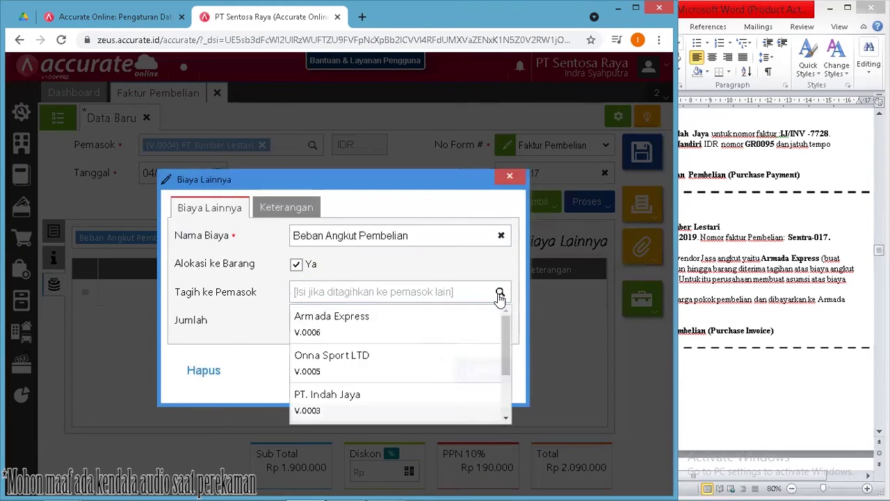
pyautogui.click(499, 293)
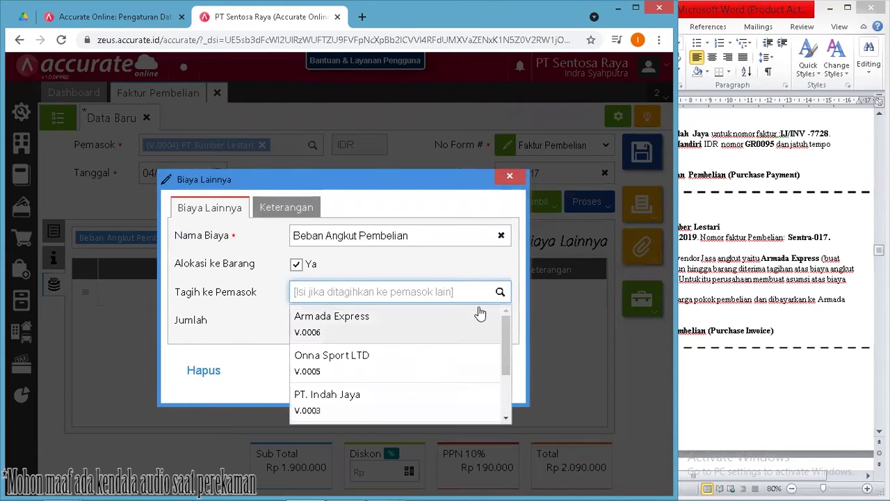
pyautogui.click(480, 315)
# - Set the freight cost's Jumlah to Rp 150.000 and save the PT Sumber Lestari purchase invoice
pyautogui.click(385, 315)
pyautogui.write('150.000')
pyautogui.click(472, 373)
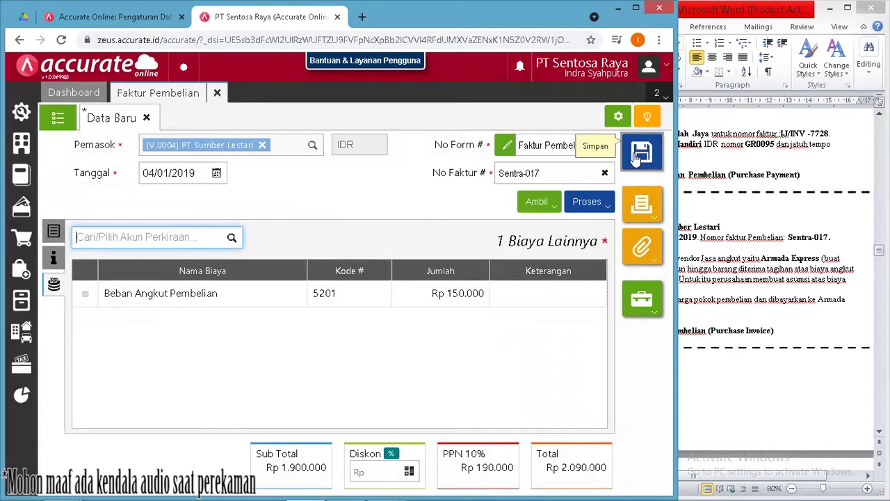
pyautogui.click(635, 156)
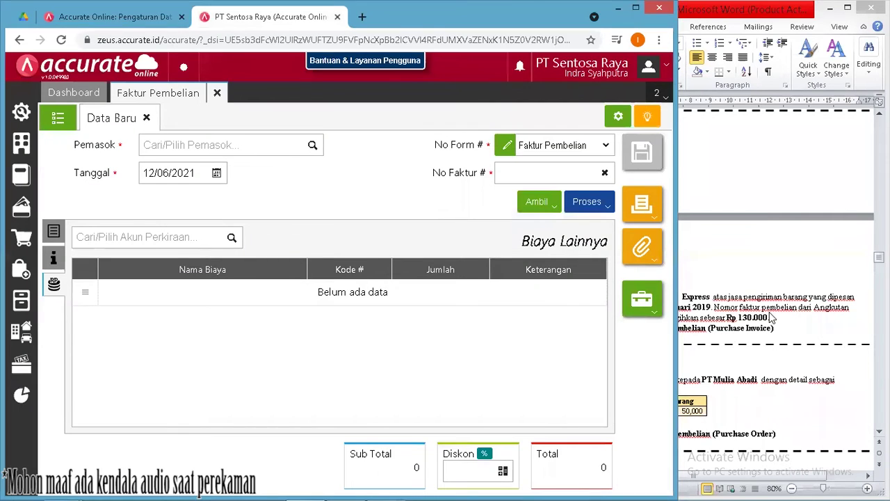
# - Check the Word document's 9 January transaction and start a Faktur Pembelian for Armada Express dated 09/01/2019
pyautogui.click(771, 317)
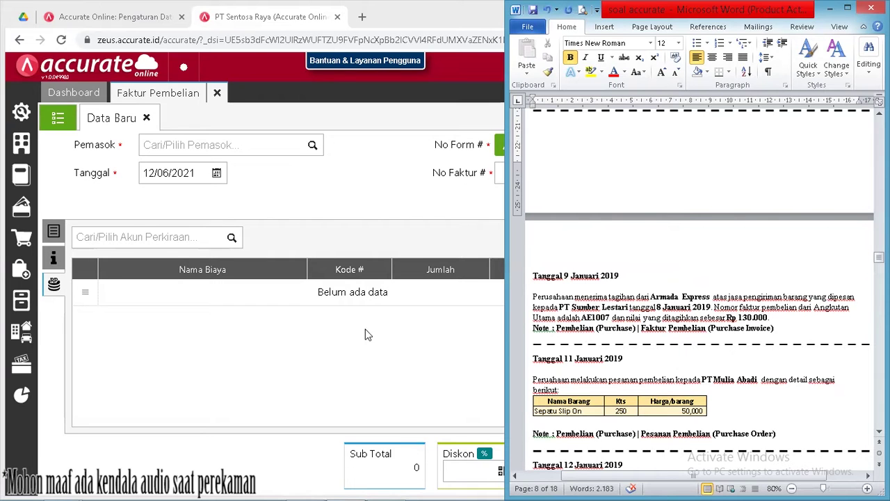
pyautogui.click(23, 269)
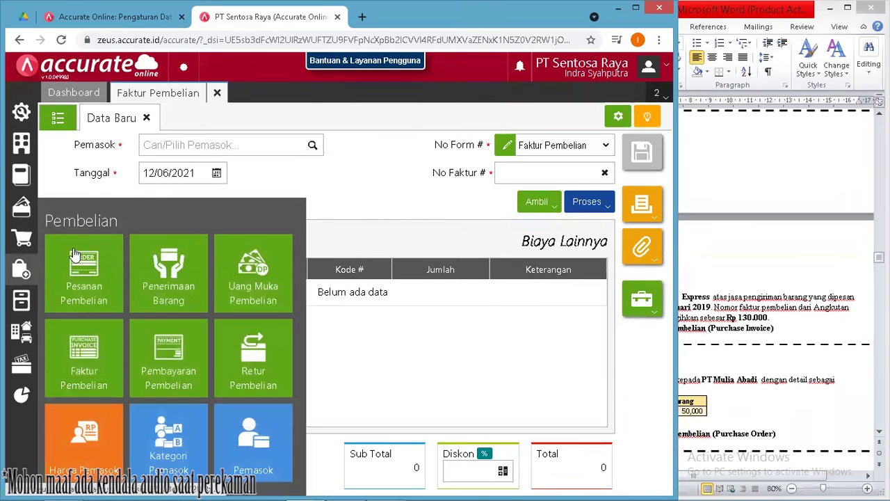
pyautogui.click(114, 360)
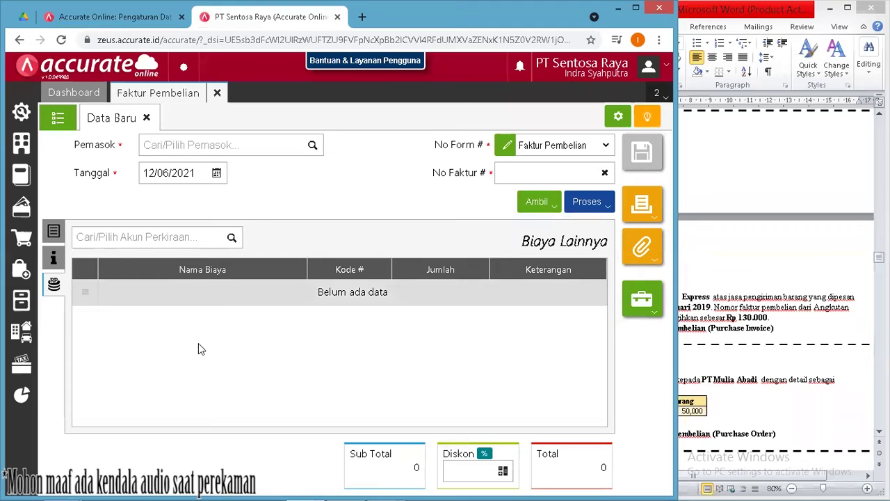
pyautogui.click(191, 146)
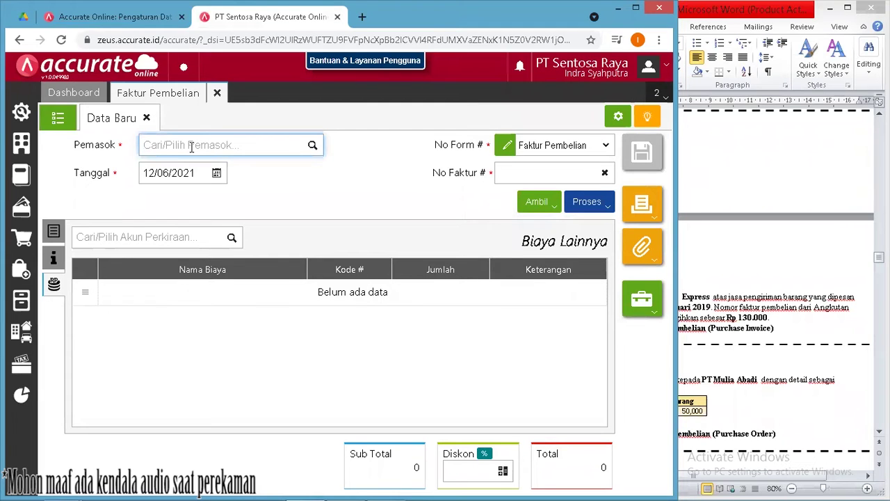
pyautogui.write('Arma')
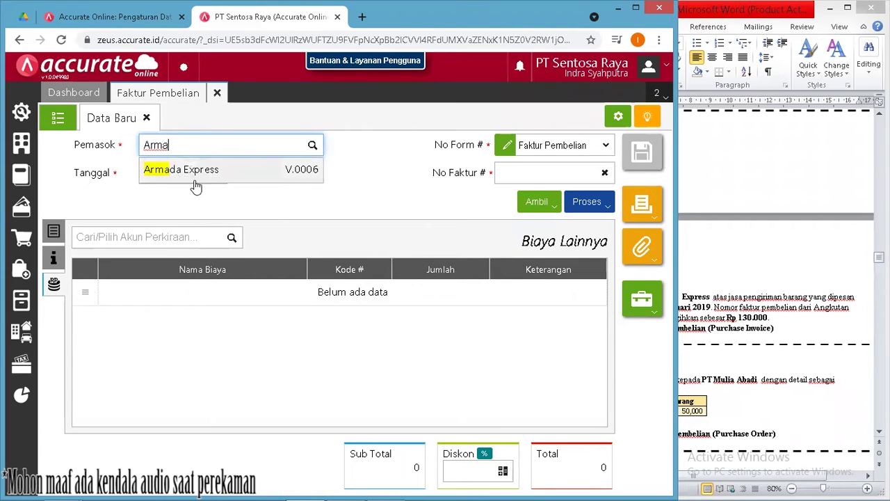
pyautogui.click(194, 182)
pyautogui.click(194, 173)
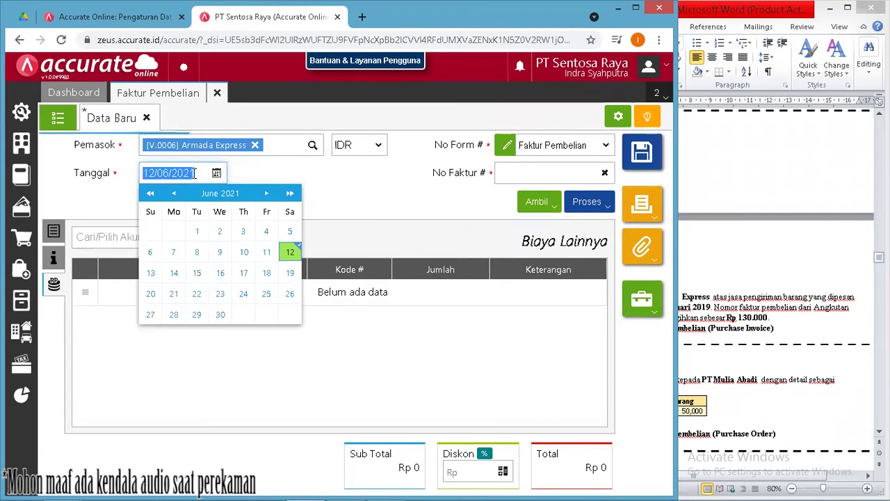
pyautogui.write('09012019')
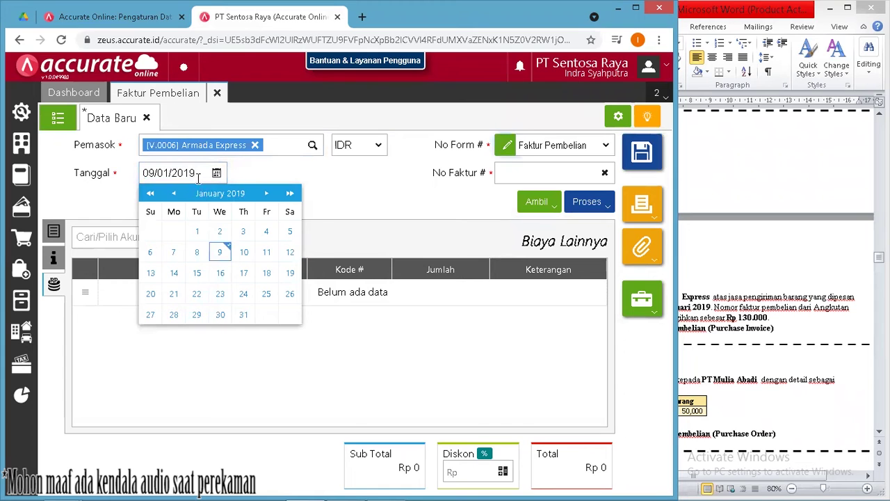
pyautogui.click(358, 241)
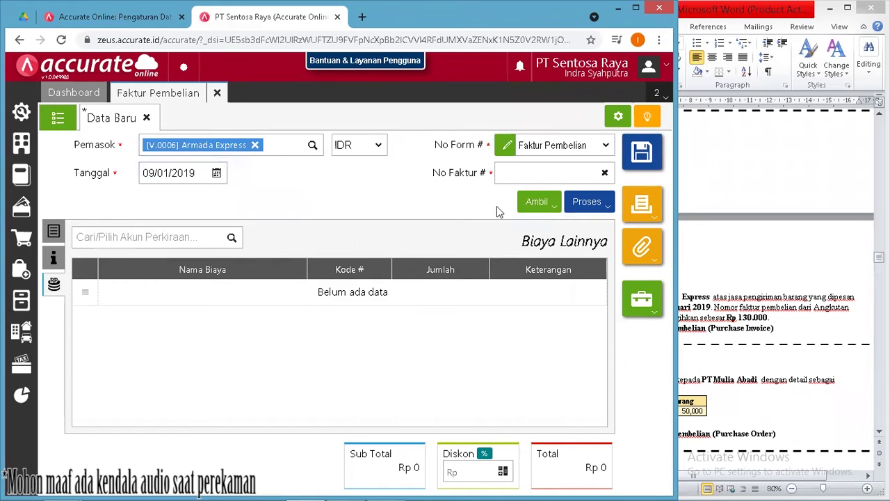
# - Look up the invoice number in the Word document and enter AE1007 as No Faktur
pyautogui.click(779, 358)
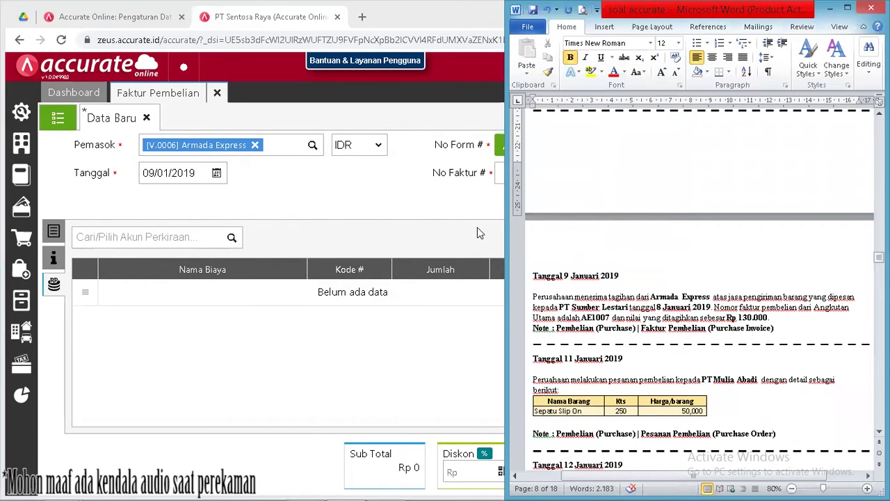
pyautogui.click(470, 199)
pyautogui.click(516, 179)
pyautogui.write('AE1007')
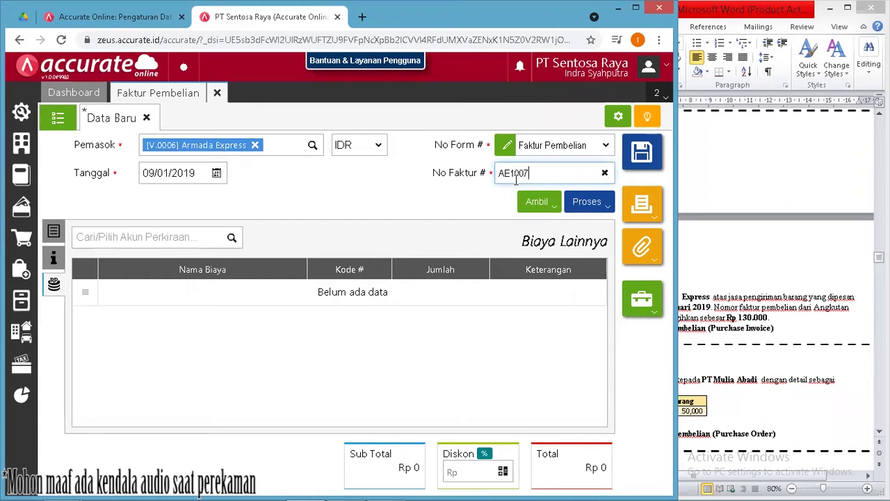
# - Copy the Beban Angkut Pembelian cost from invoice Sentra-017 into the Armada Express invoice as Biaya Pembelian
pyautogui.click(727, 259)
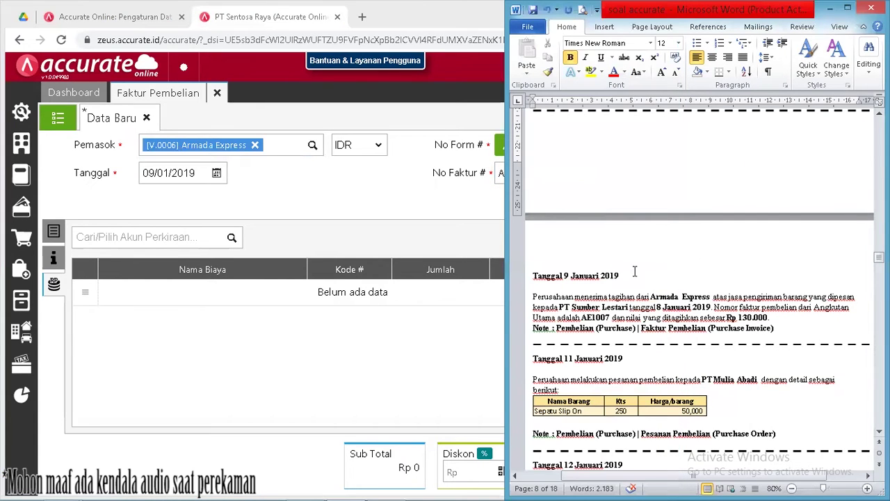
pyautogui.click(351, 214)
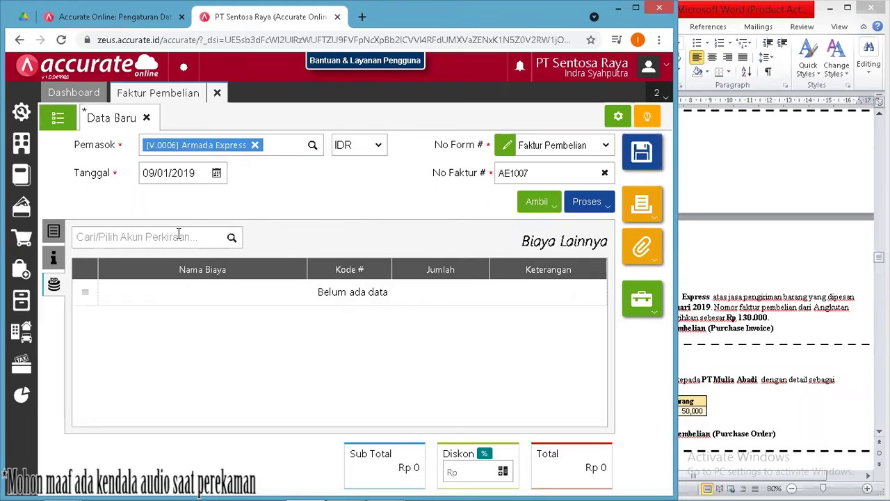
pyautogui.click(533, 200)
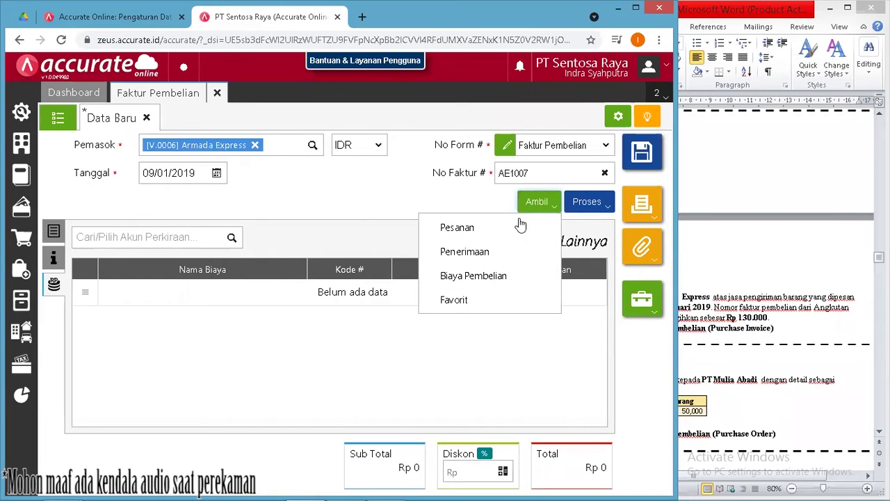
pyautogui.click(509, 274)
pyautogui.click(367, 171)
pyautogui.click(353, 205)
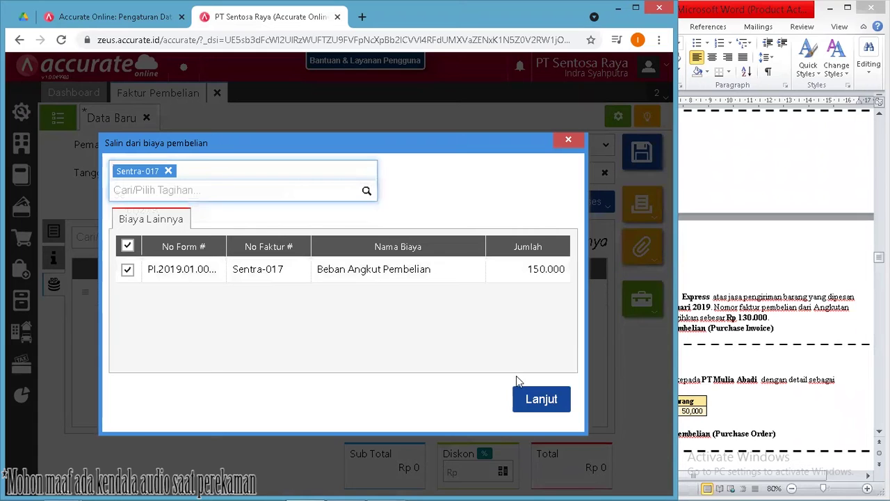
pyautogui.click(532, 398)
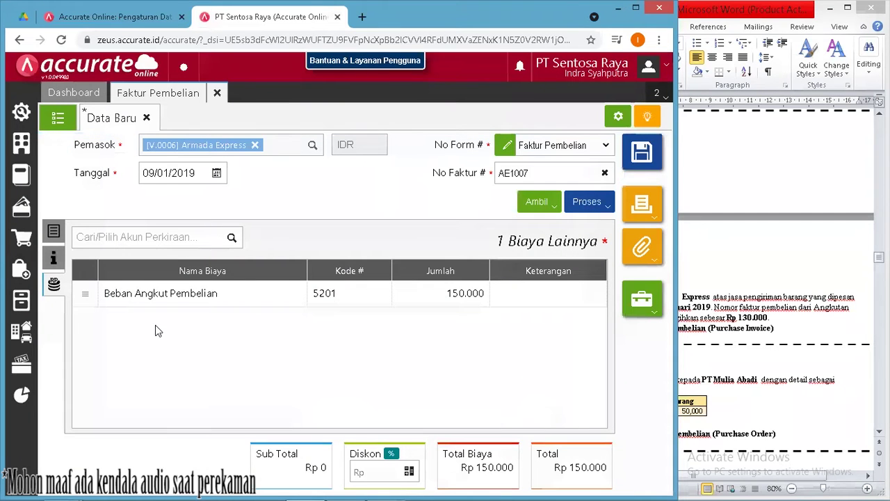
# - Set the Beban Angkut Pembelian line's Jumlah to 130.000, then save and close the Armada Express purchase invoice
pyautogui.click(234, 294)
pyautogui.click(397, 265)
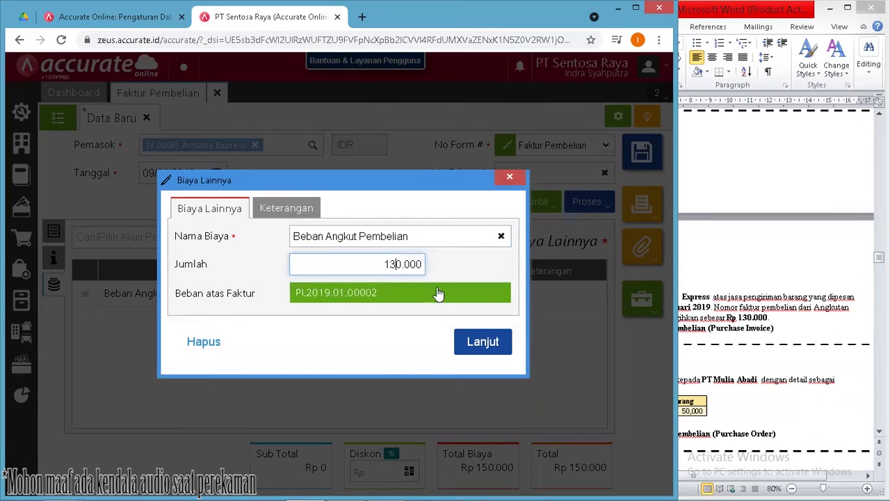
pyautogui.press('Tab')
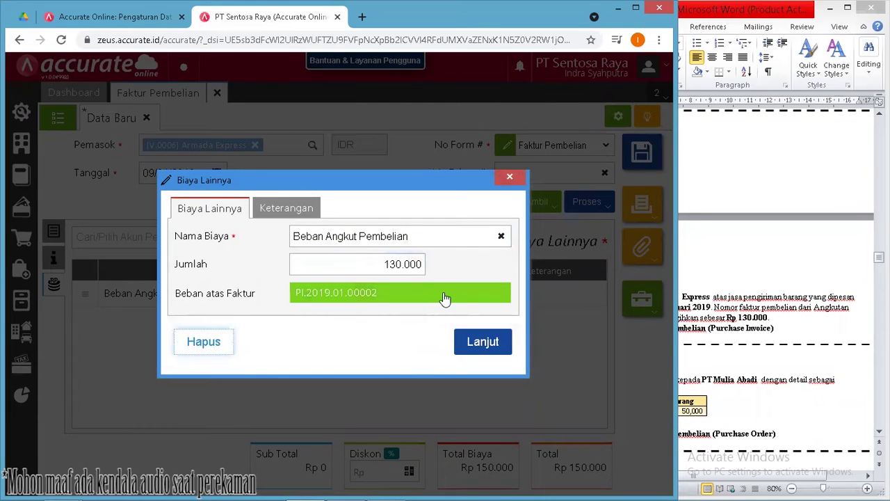
pyautogui.click(475, 341)
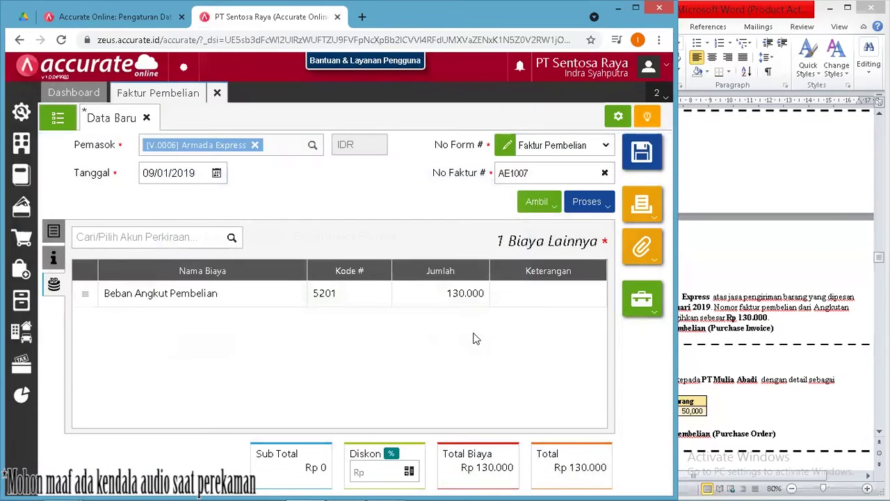
pyautogui.click(54, 231)
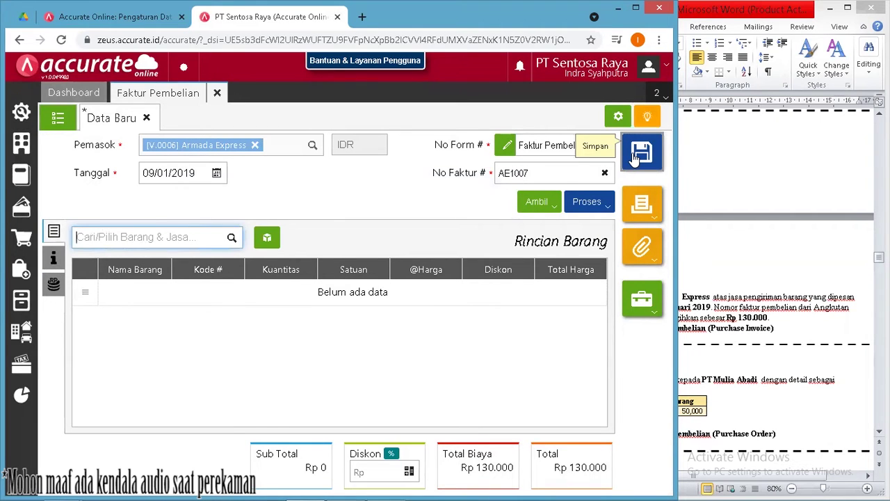
pyautogui.click(634, 158)
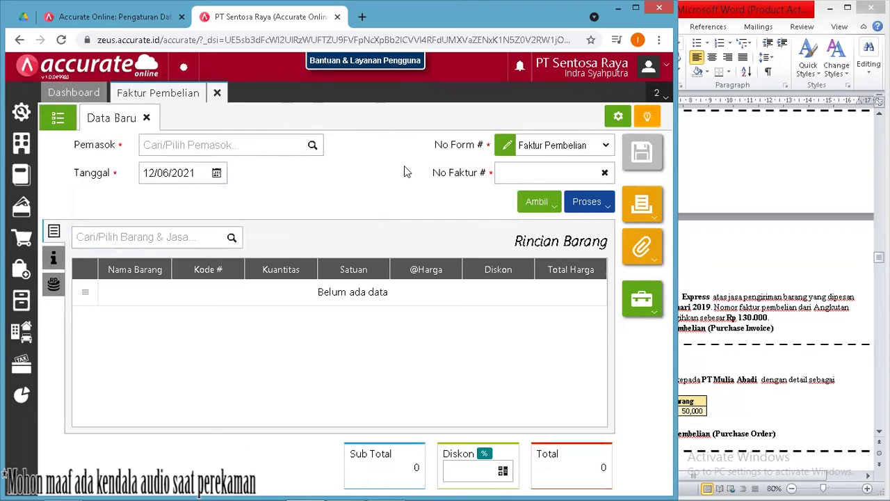
pyautogui.click(217, 93)
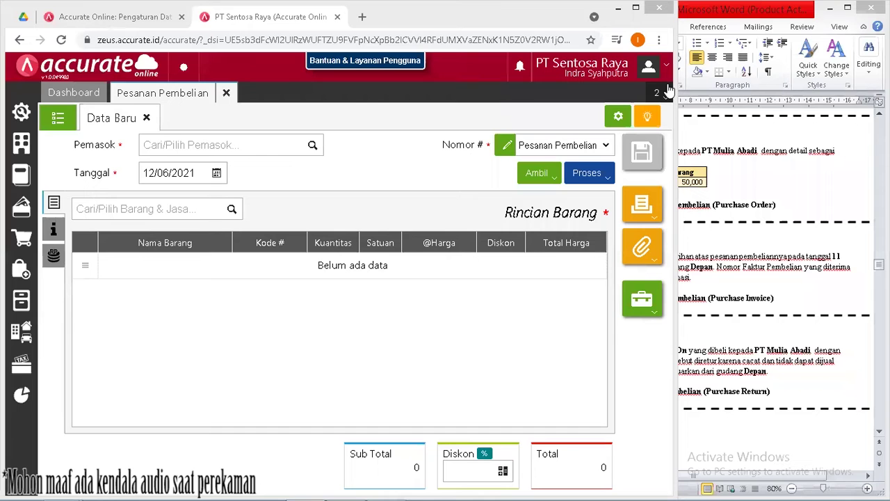
# - Check the Word document's 11 January transaction and start a Pesanan Pembelian for PT. Mulia Abadi dated 11/01/2019
pyautogui.click(226, 92)
pyautogui.click(765, 286)
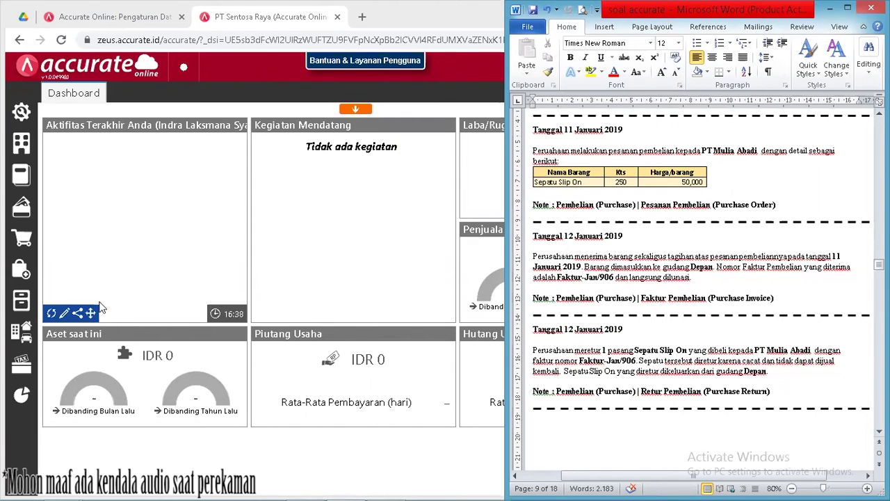
pyautogui.click(20, 269)
pyautogui.click(20, 269)
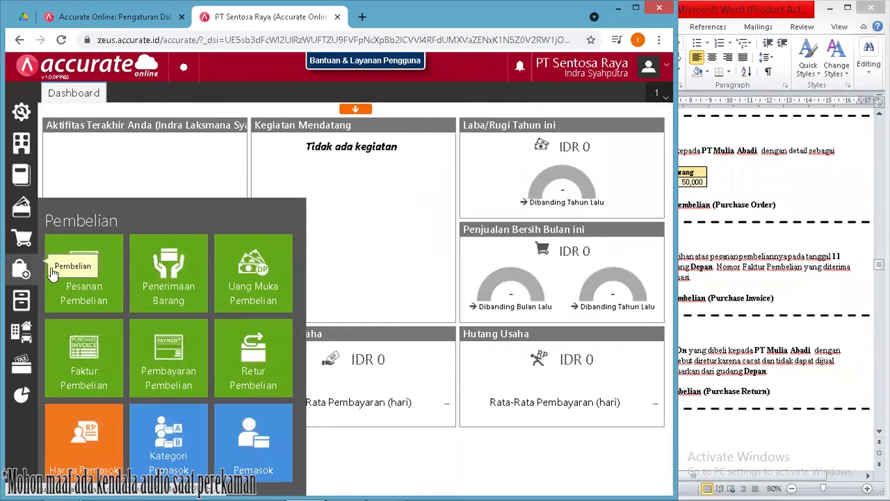
pyautogui.click(109, 299)
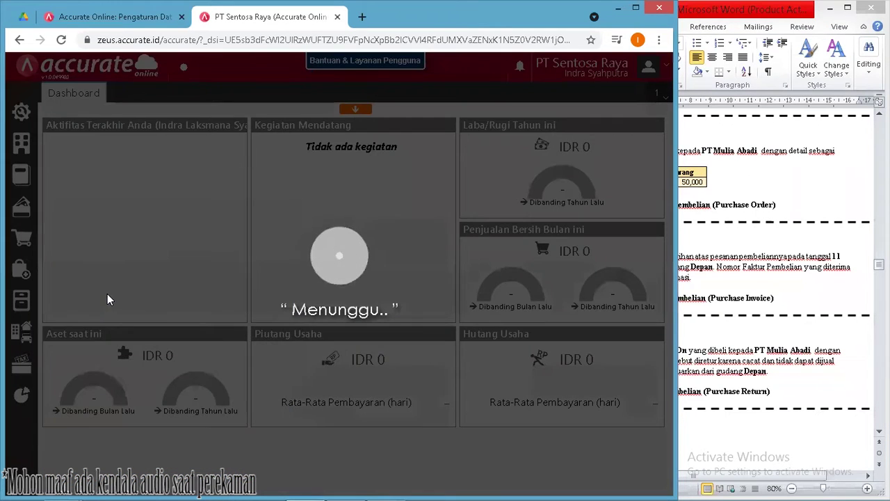
pyautogui.write('Muli')
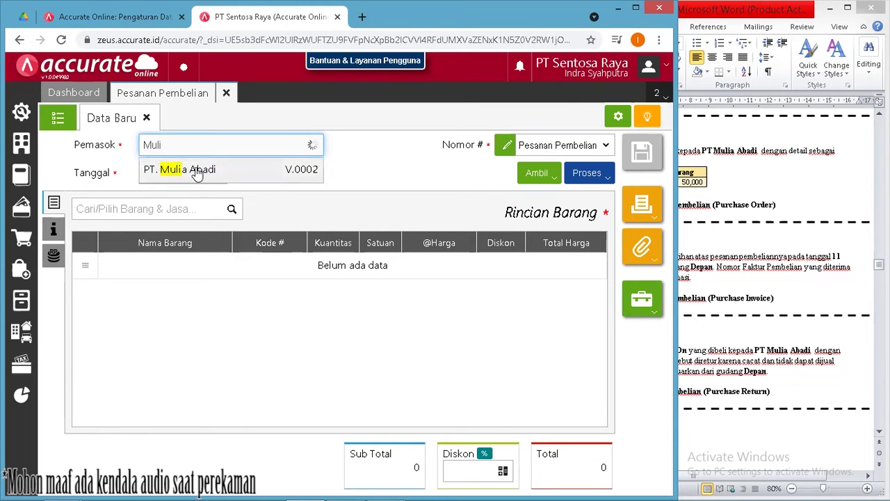
pyautogui.click(197, 173)
pyautogui.click(195, 172)
pyautogui.write('11/01/2019')
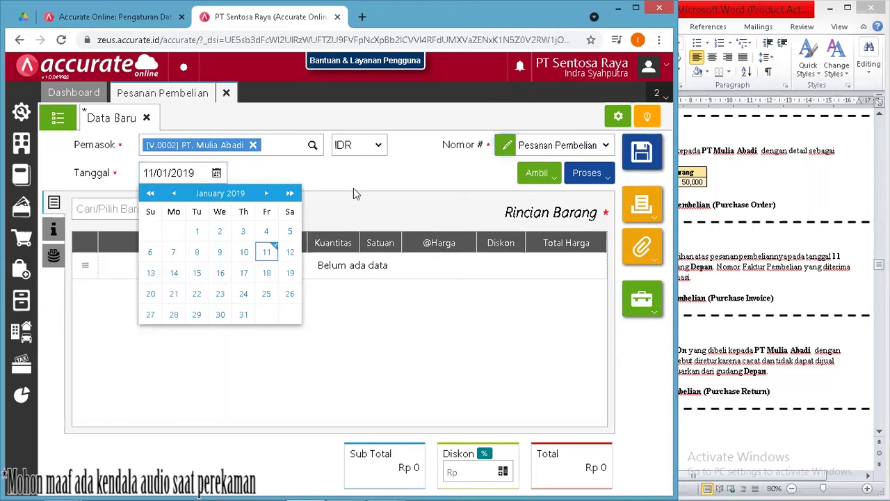
pyautogui.click(353, 188)
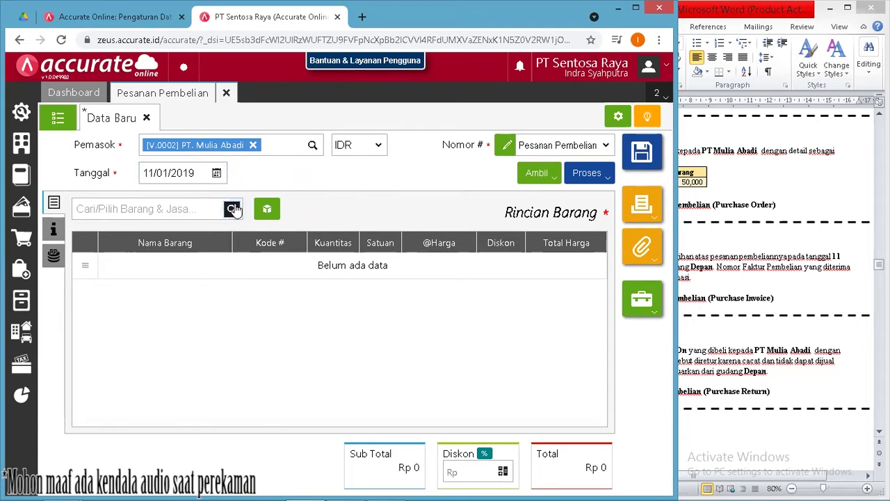
# - Add 250 PCS of Sepatu Slip On at 50.000 each to the purchase order, then save it
pyautogui.click(232, 208)
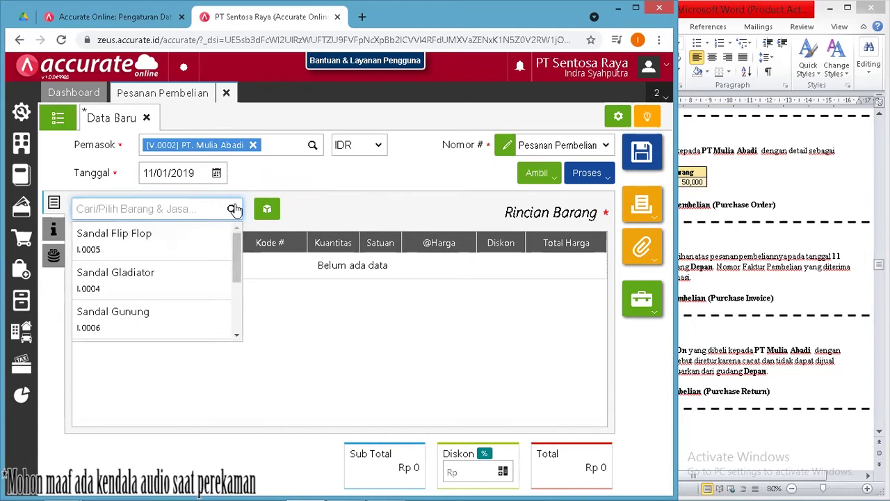
pyautogui.write('slip')
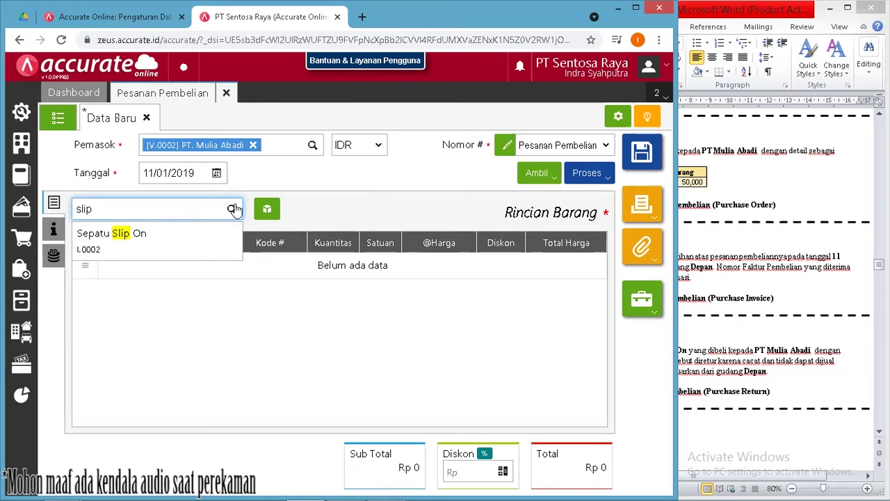
pyautogui.click(205, 233)
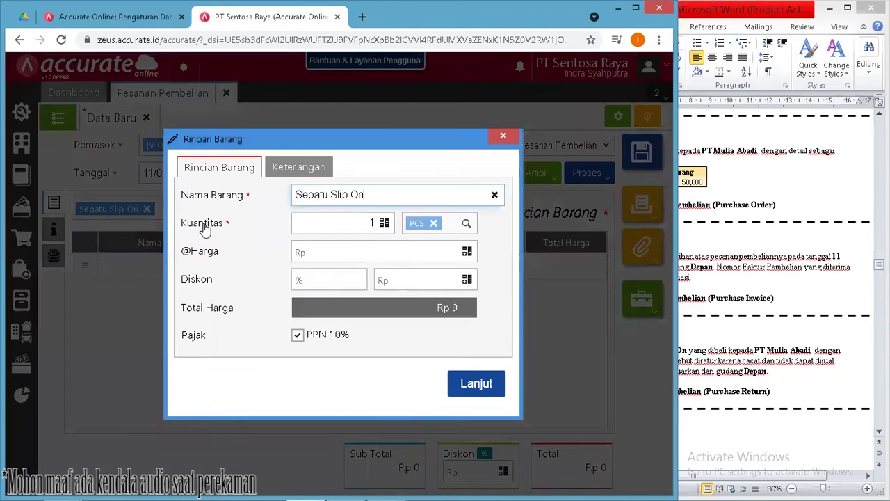
pyautogui.click(374, 222)
pyautogui.press('BackSpace')
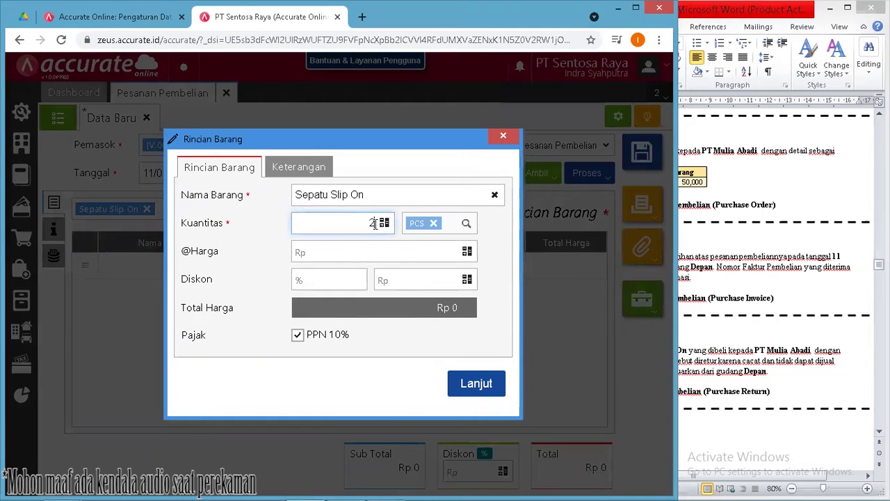
pyautogui.press('Tab')
pyautogui.write('50000')
pyautogui.press('Tab')
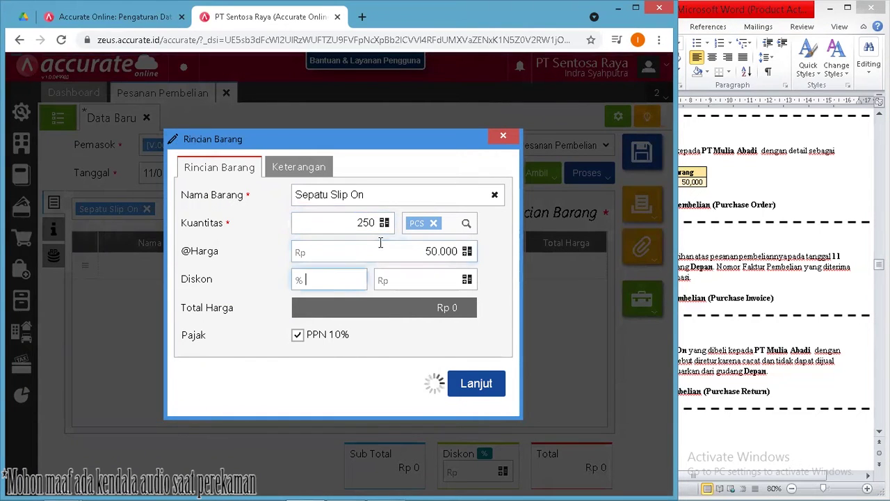
pyautogui.click(473, 383)
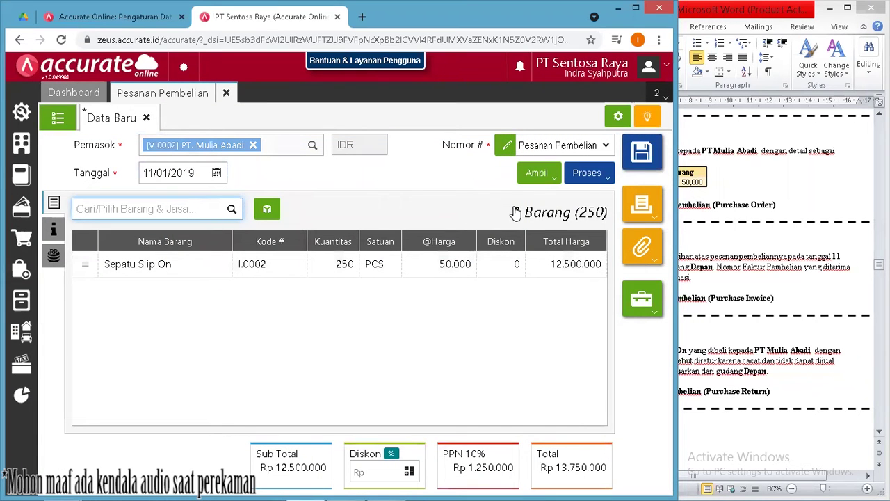
pyautogui.click(637, 156)
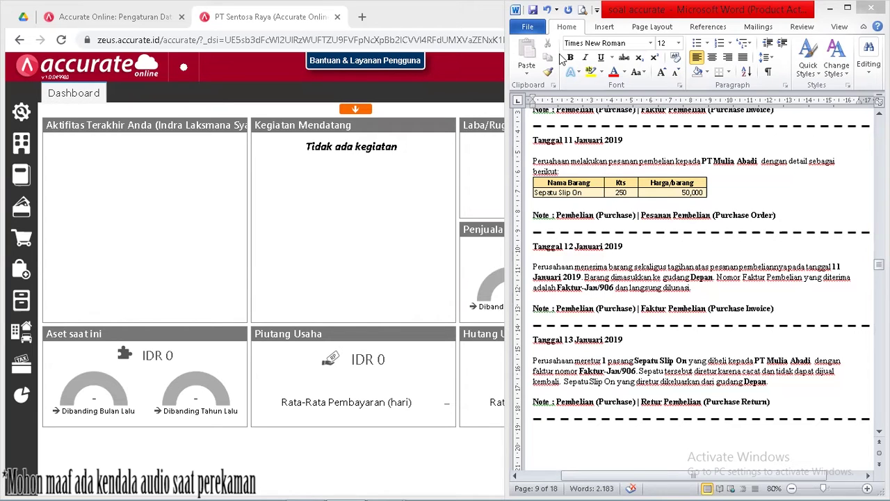
# - Start a new Faktur Pembelian and set its Tanggal to 12/01/2019
pyautogui.click(29, 276)
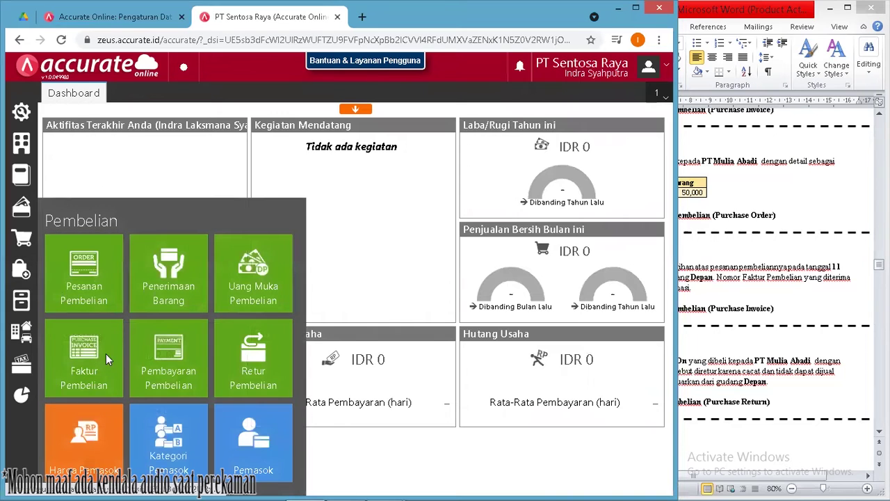
pyautogui.click(105, 353)
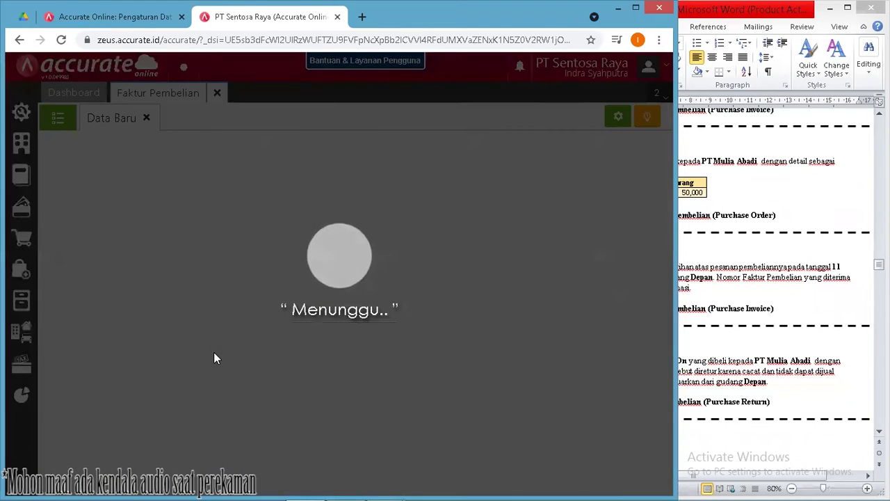
pyautogui.write('Muliad')
pyautogui.press('BackSpace')
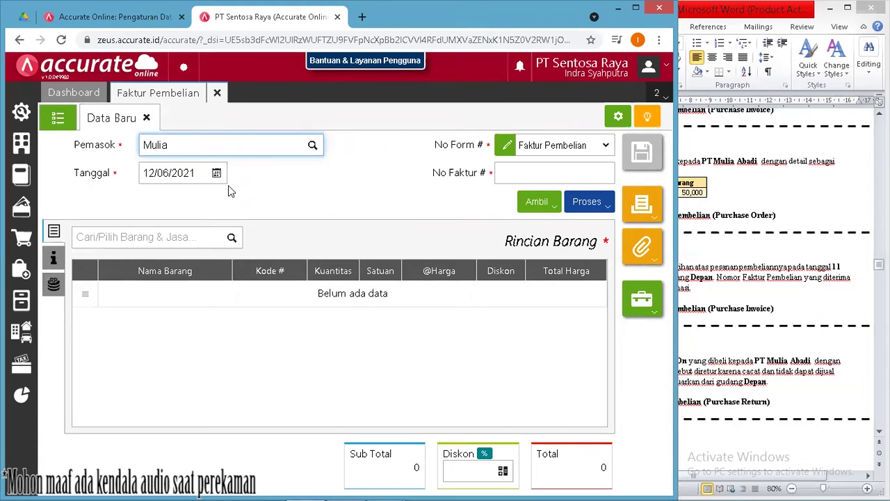
pyautogui.press('Tab')
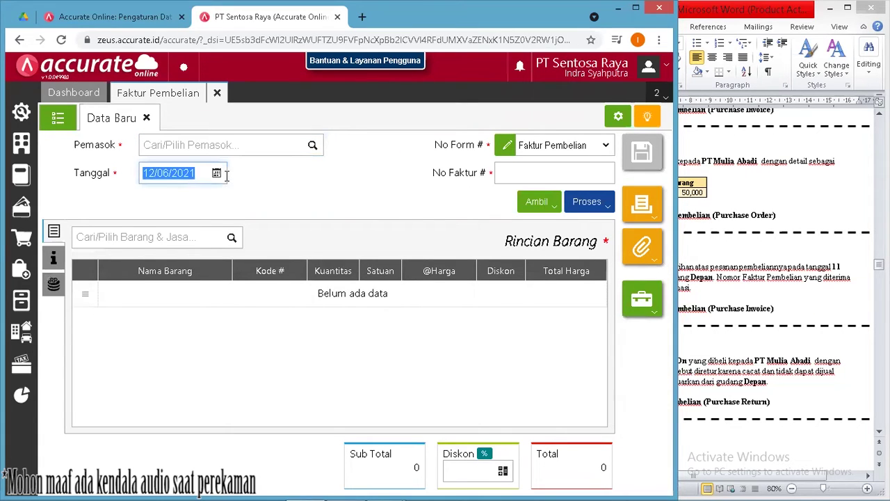
pyautogui.write('12/01/2019')
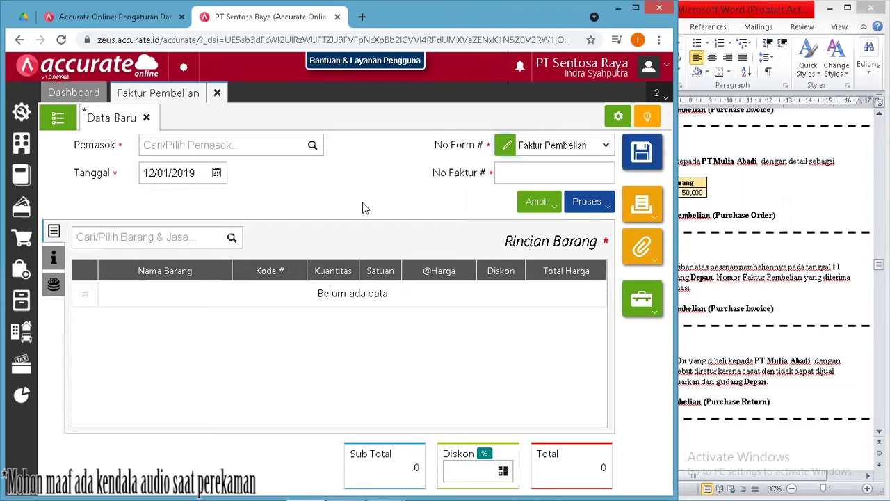
# - Enter Faktur-Jan/906 as No Faktur and check it against the Word document
pyautogui.click(507, 176)
pyautogui.write('f')
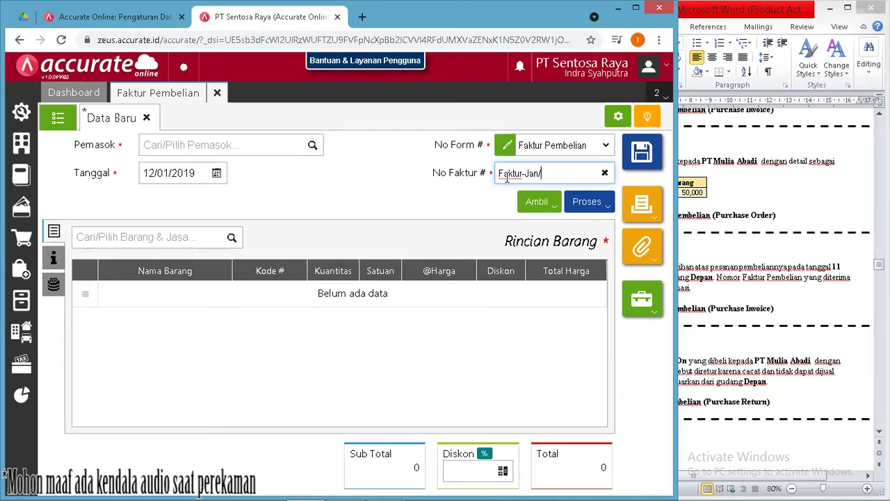
pyautogui.click(705, 257)
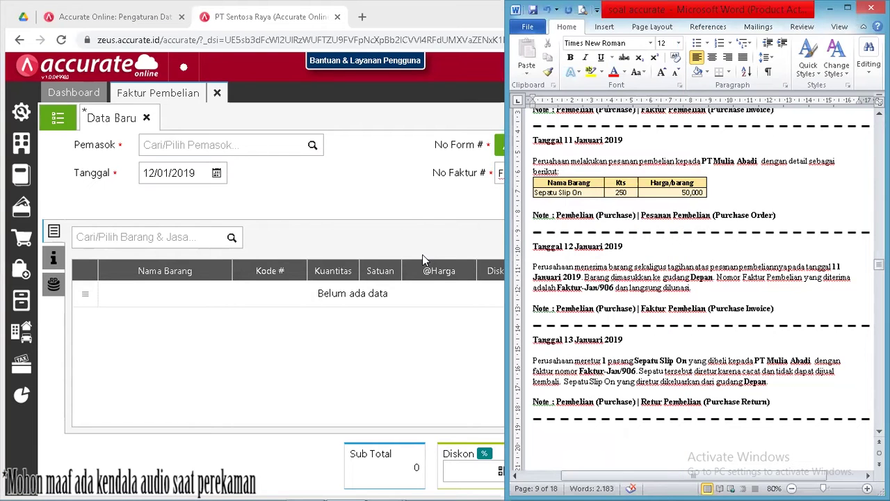
pyautogui.click(388, 205)
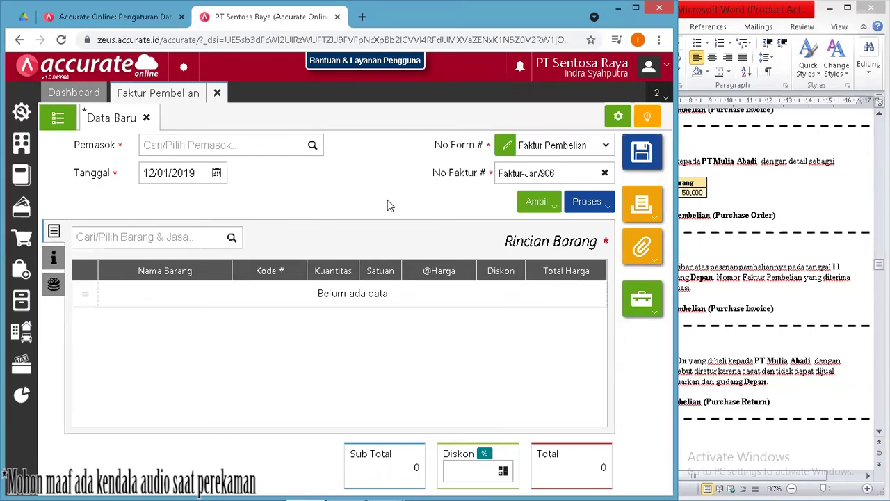
pyautogui.click(536, 207)
pyautogui.click(503, 229)
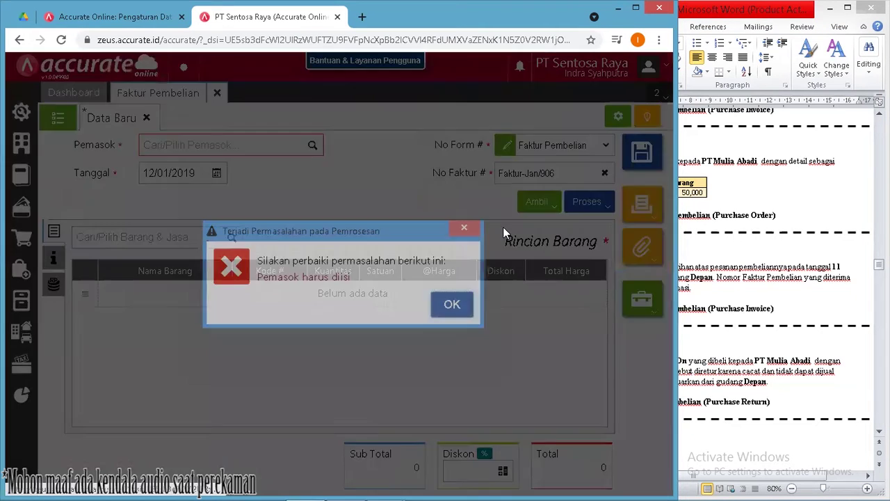
pyautogui.click(451, 303)
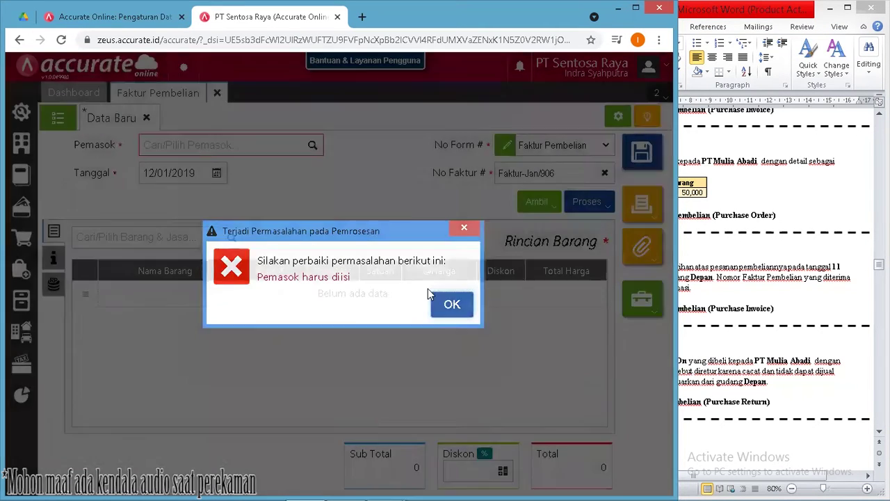
# - Set PT. Mulia Abadi as the invoice's Pemasok and copy in the Sepatu Slip On line from its purchase order
pyautogui.click(278, 145)
pyautogui.write('Muli')
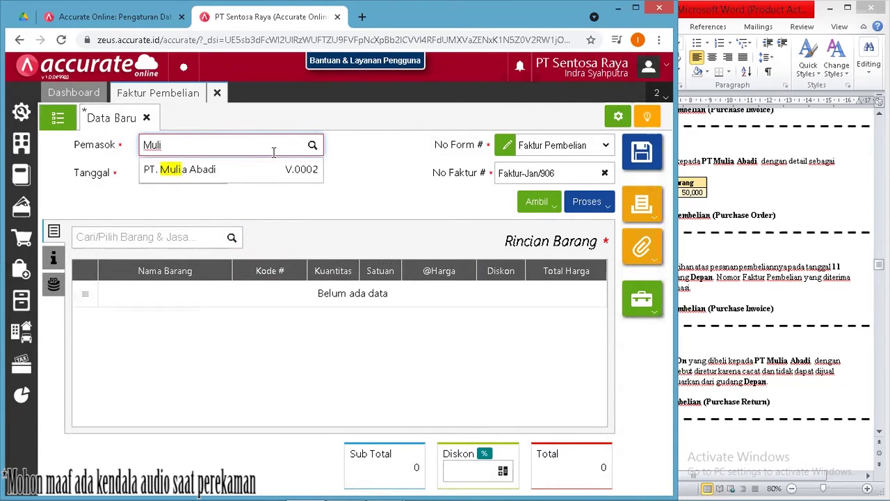
pyautogui.click(301, 165)
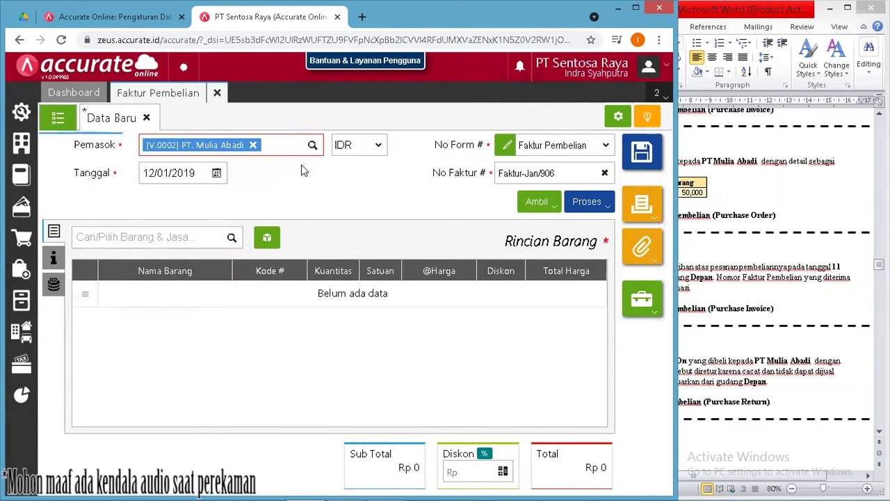
pyautogui.click(547, 203)
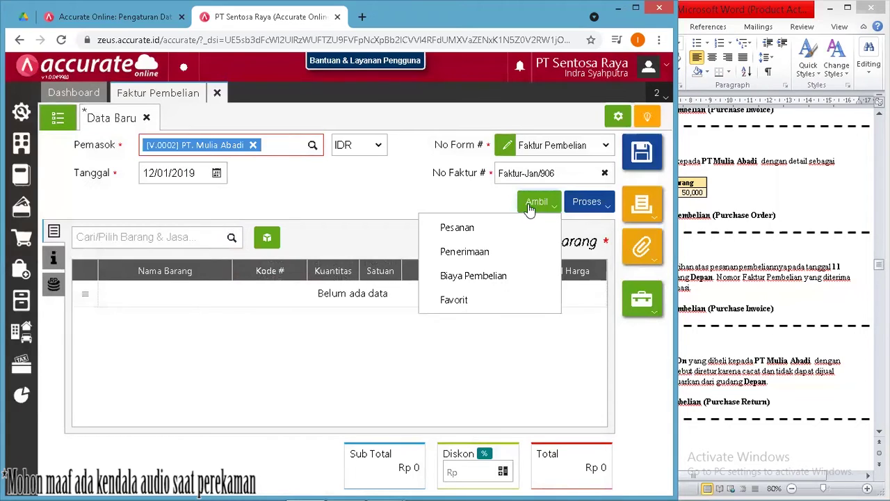
pyautogui.click(517, 222)
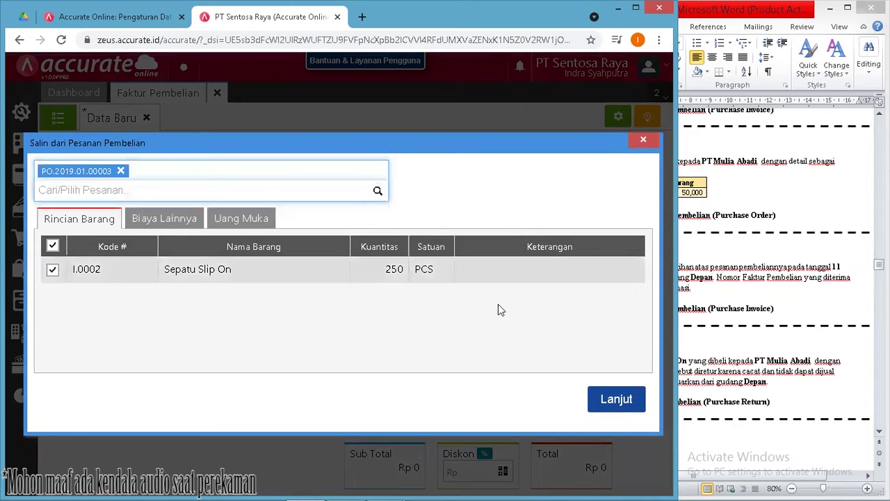
pyautogui.click(605, 402)
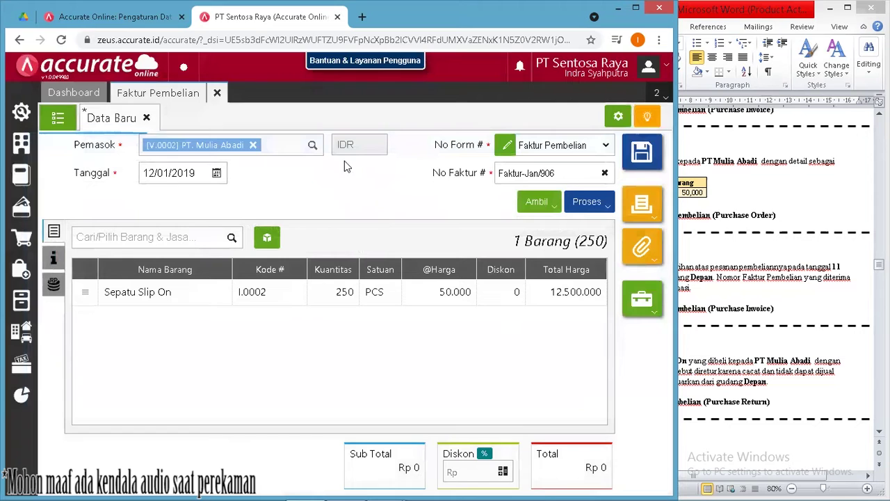
pyautogui.click(59, 259)
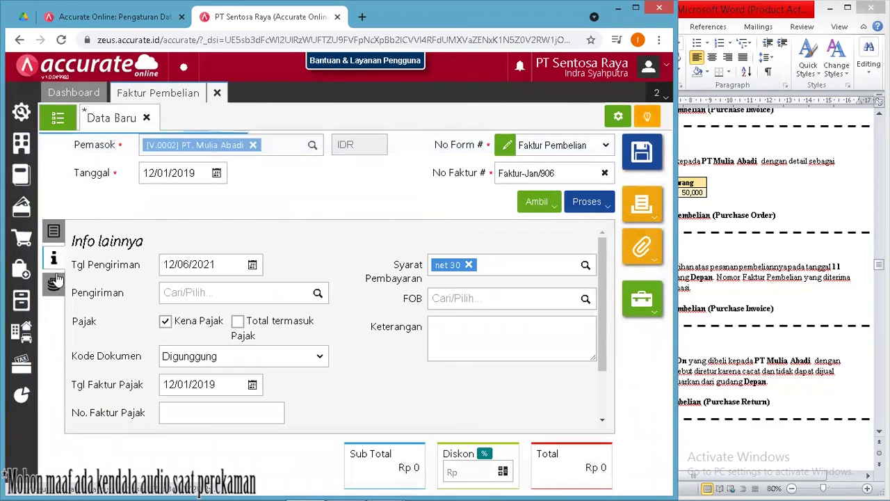
pyautogui.click(54, 284)
pyautogui.click(54, 231)
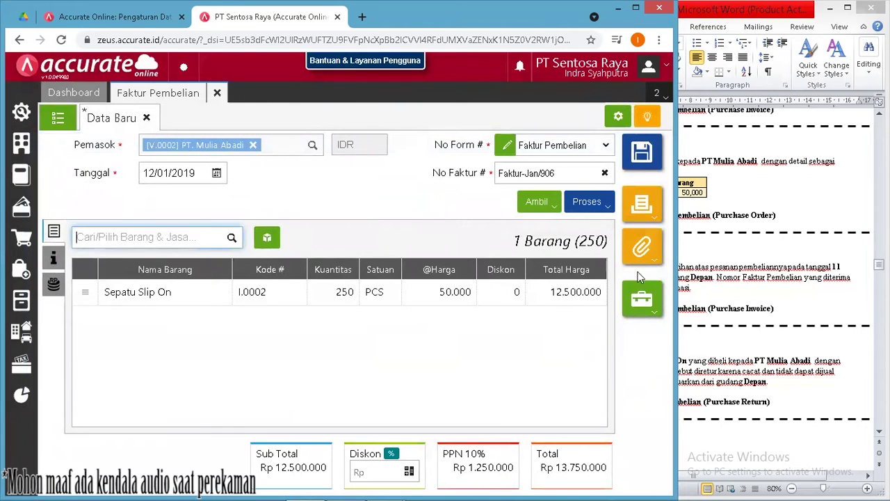
# - Check the warehouse in the Word document, set the Sepatu Slip On line's Gudang to Depan, and save the invoice
pyautogui.click(695, 281)
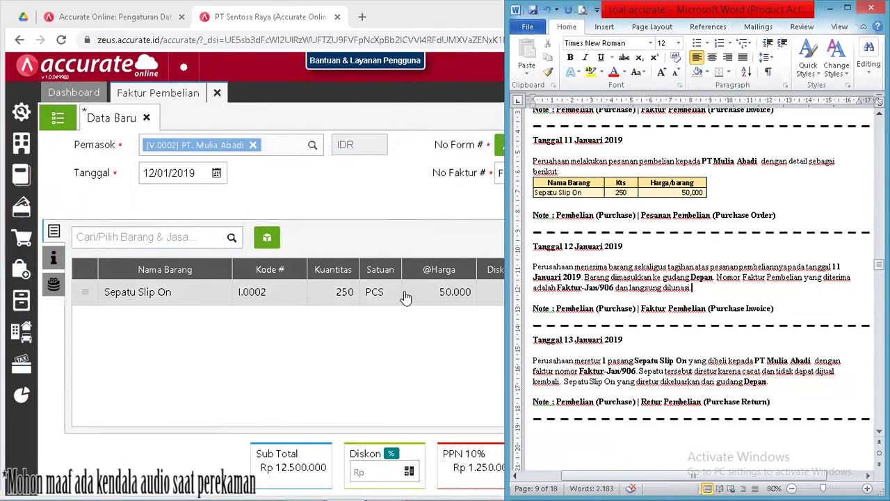
pyautogui.click(411, 336)
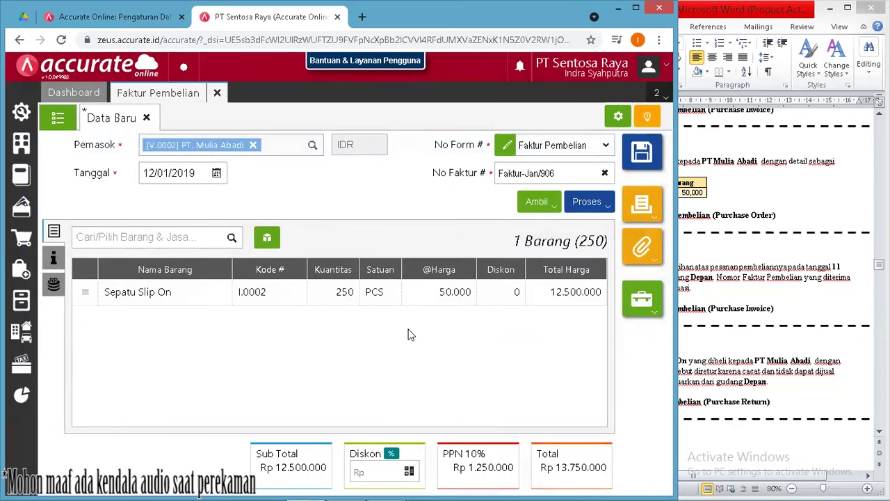
pyautogui.click(376, 293)
pyautogui.click(345, 333)
pyautogui.write('Depan')
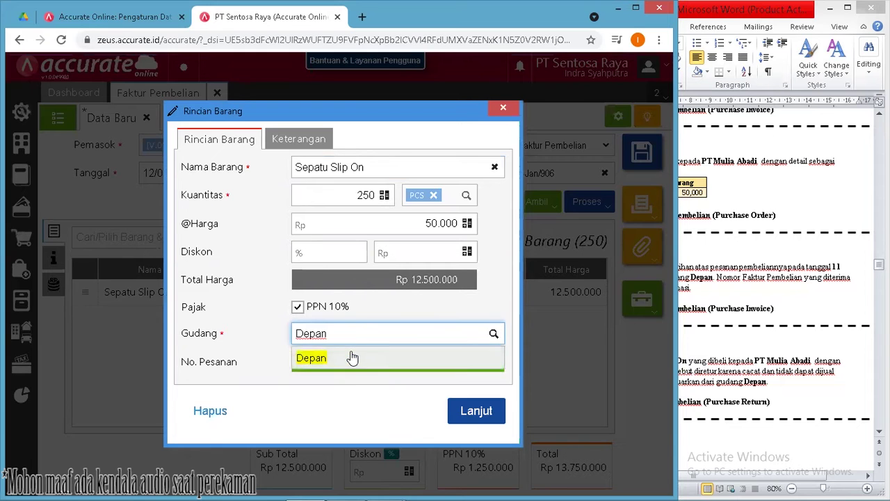
pyautogui.click(351, 360)
pyautogui.click(476, 411)
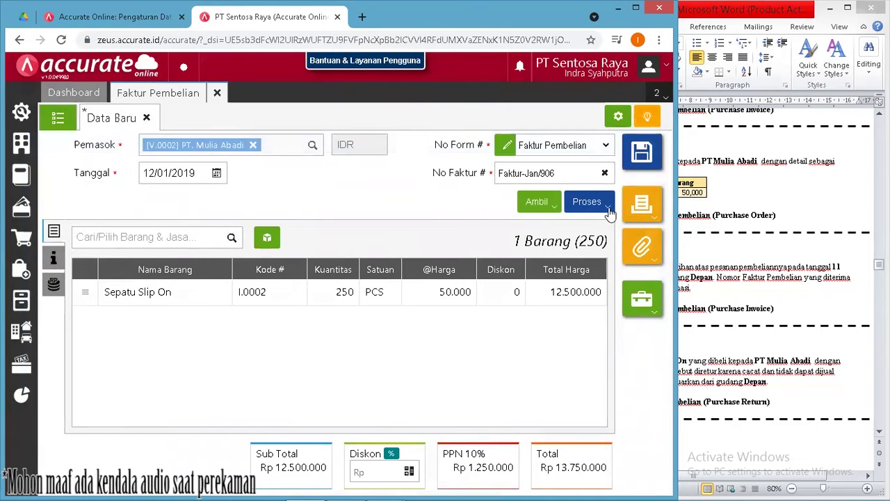
pyautogui.click(642, 150)
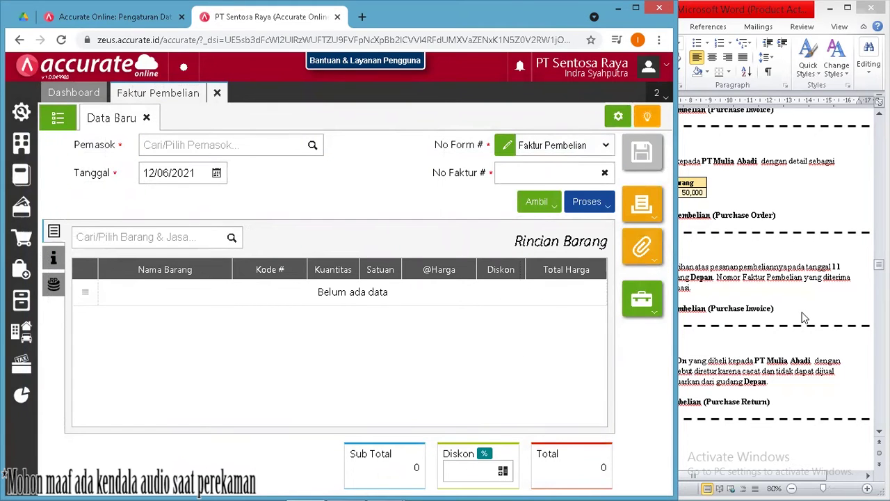
# - Check the Word document's 13 January transaction and open a new Retur Pembelian
pyautogui.click(820, 384)
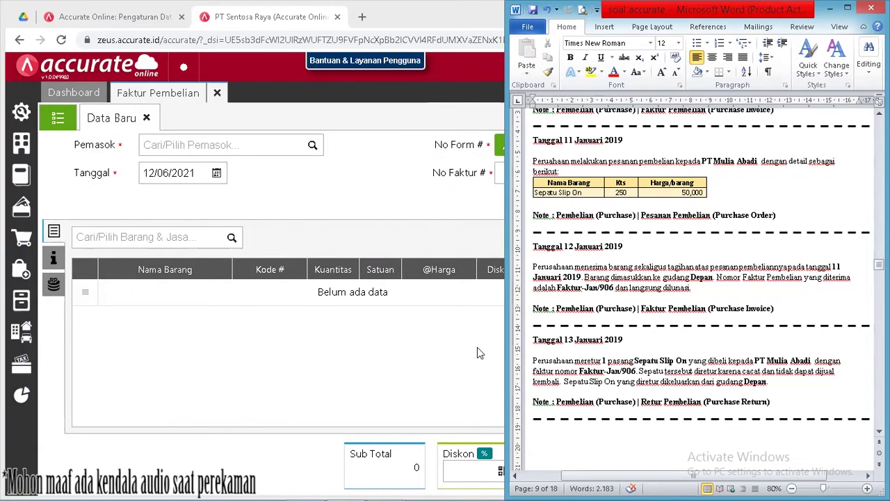
pyautogui.click(392, 333)
pyautogui.click(26, 268)
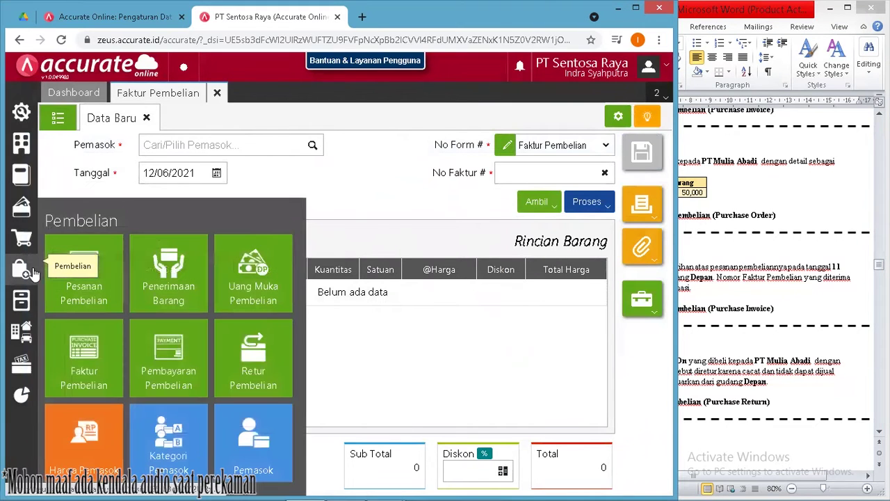
pyautogui.click(226, 344)
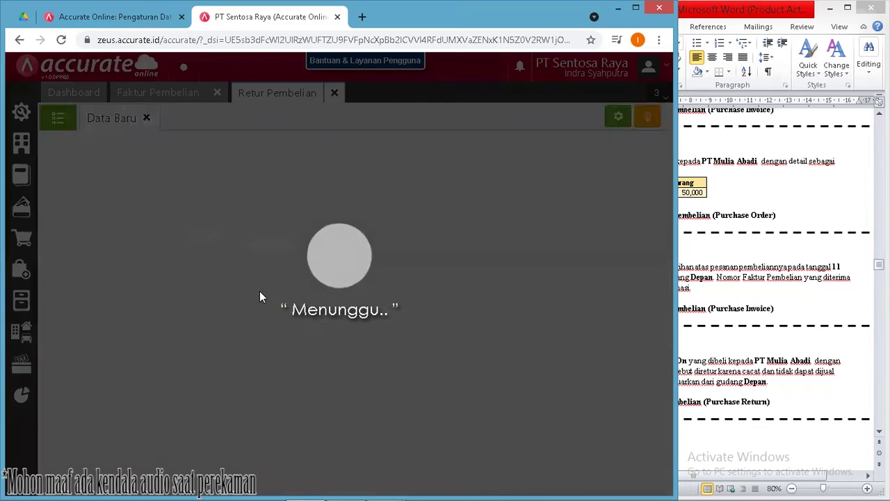
# - Select PT. Mulia Abadi as the supplier of the new purchase return and set its date to 13/01/2019
pyautogui.write('Muli')
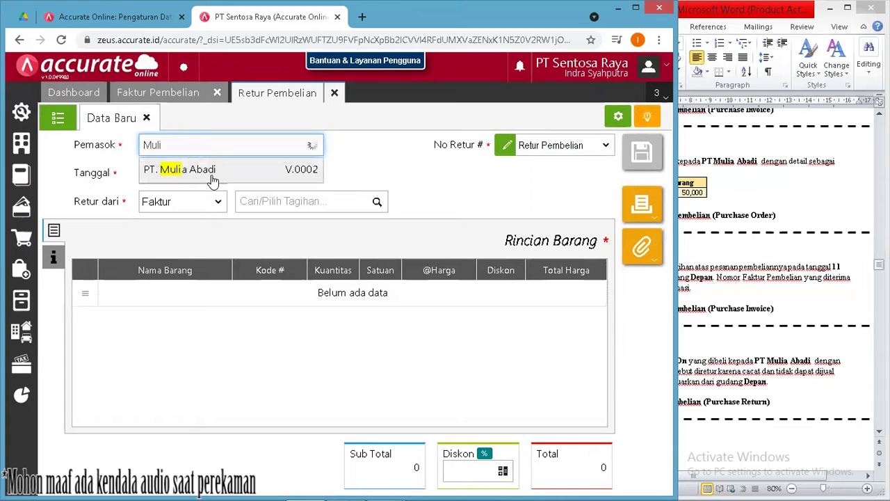
pyautogui.click(212, 180)
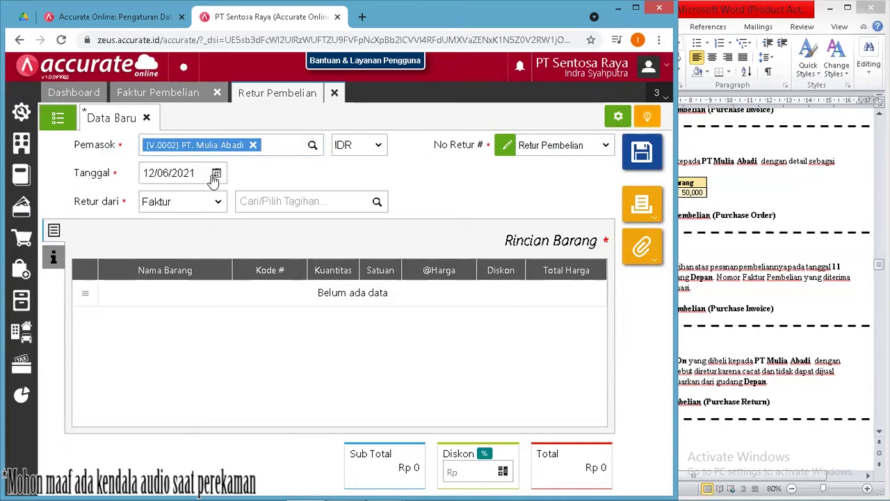
pyautogui.click(197, 176)
pyautogui.write('13/01/2019')
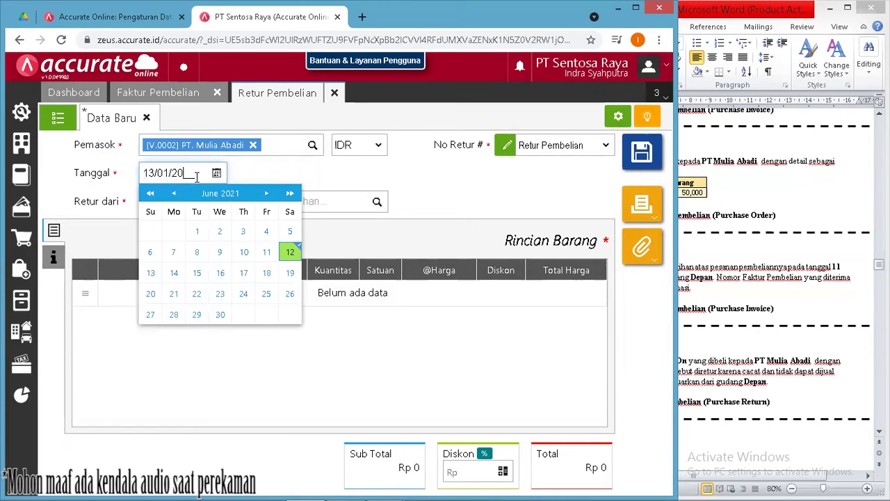
pyautogui.click(341, 230)
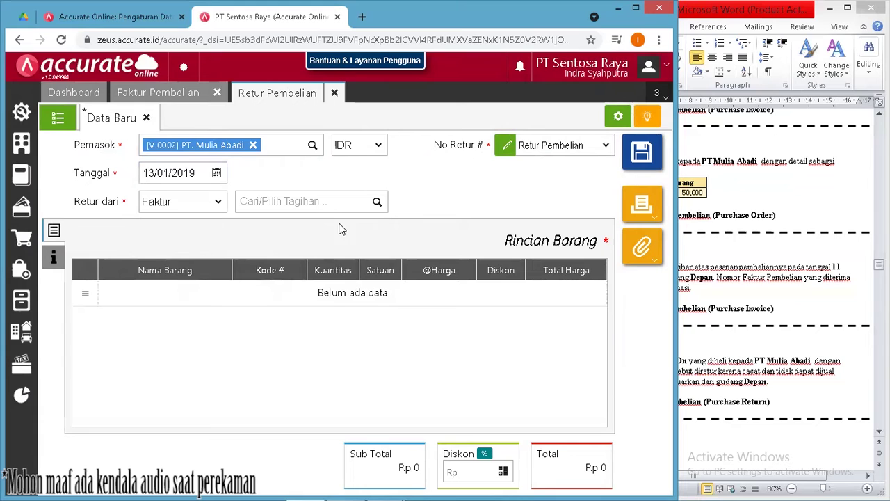
# - Base the return on invoice Faktur-Jan/906 and bring its Sepatu Slip On item into the return's item details
pyautogui.click(259, 200)
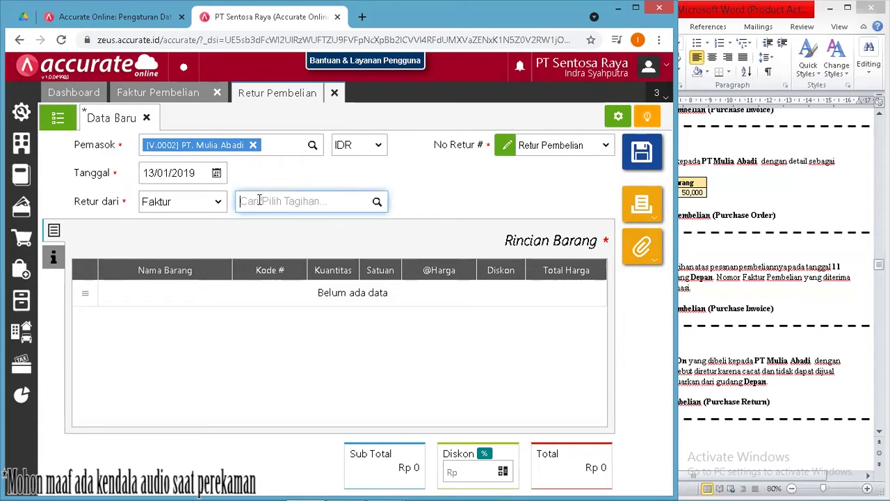
pyautogui.click(375, 201)
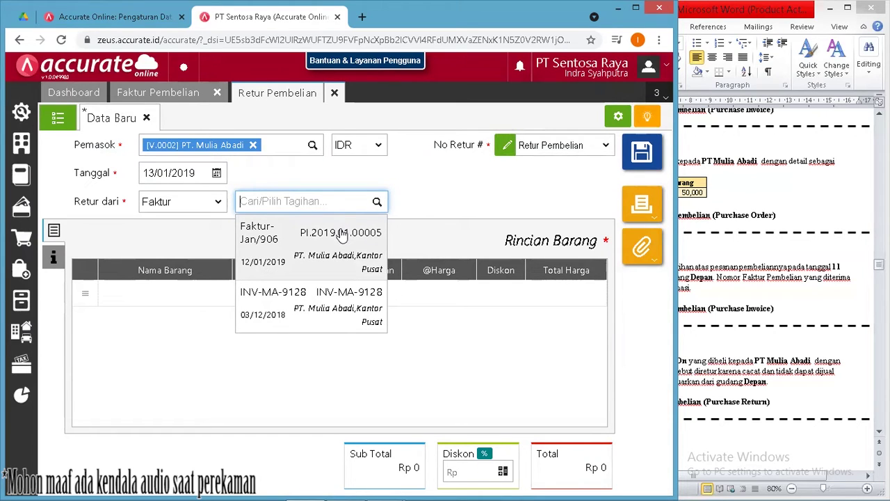
pyautogui.click(341, 236)
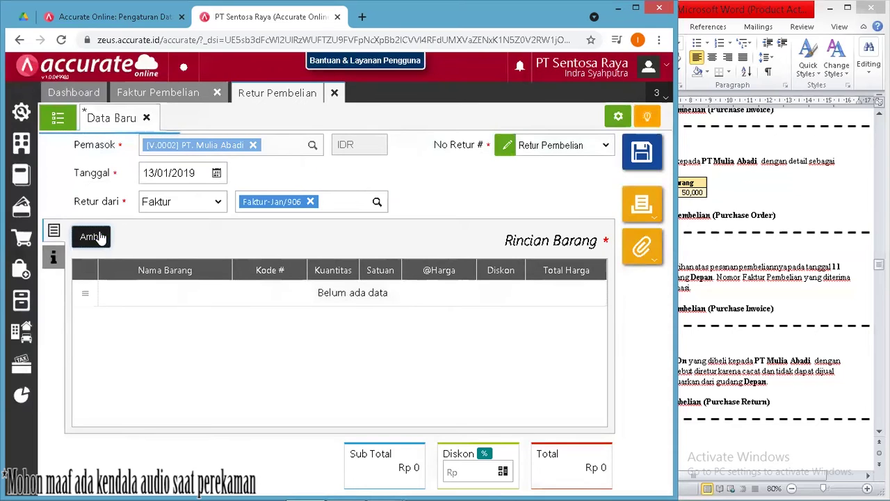
pyautogui.click(100, 237)
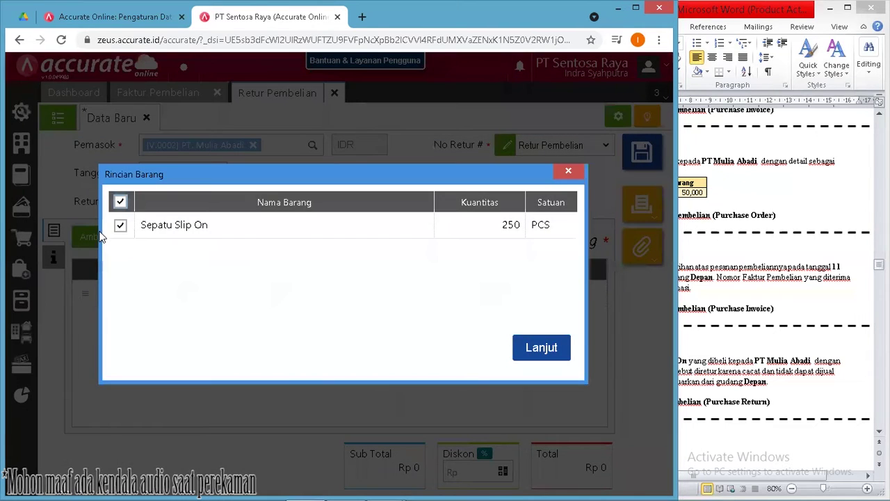
pyautogui.click(539, 354)
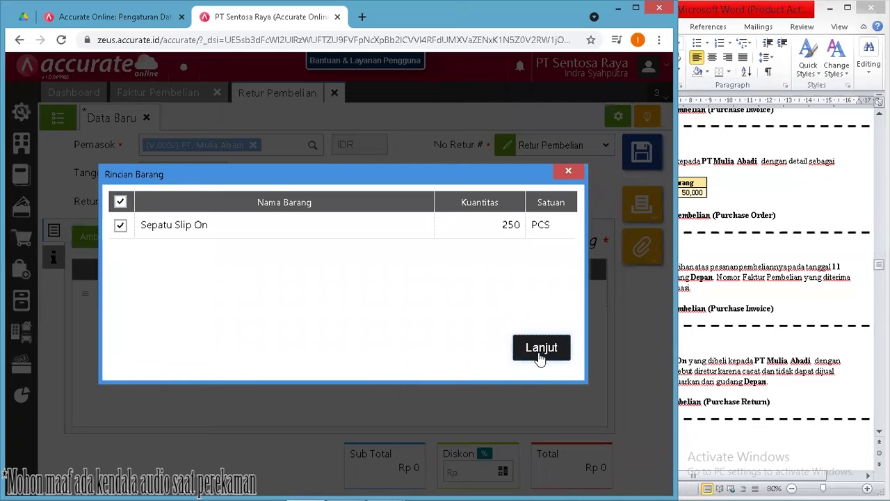
pyautogui.rightClick(391, 289)
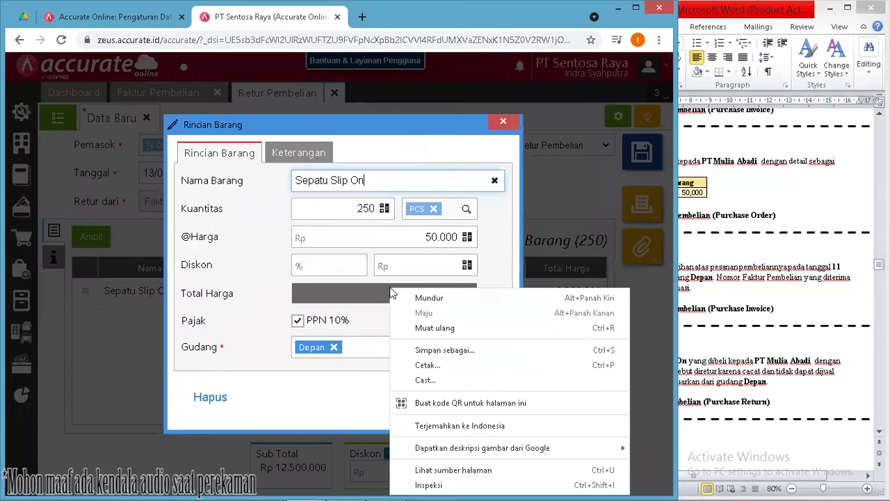
pyautogui.click(521, 232)
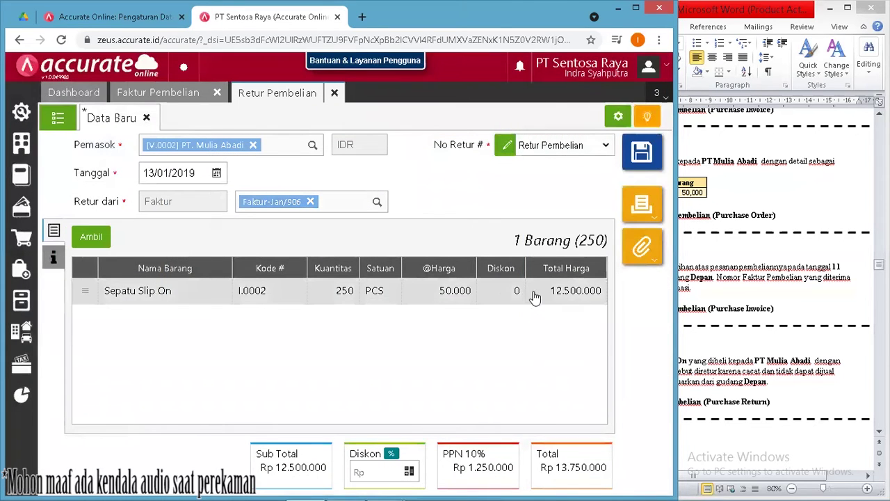
# - Check the 13 January 2019 task in the Word document, set the Sepatu Slip On return quantity to 1 and save the purchase return
pyautogui.click(789, 298)
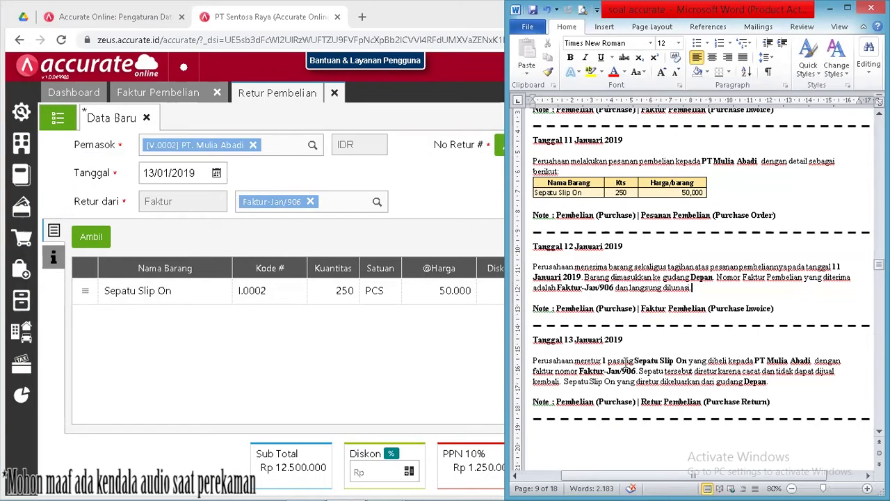
pyautogui.click(440, 303)
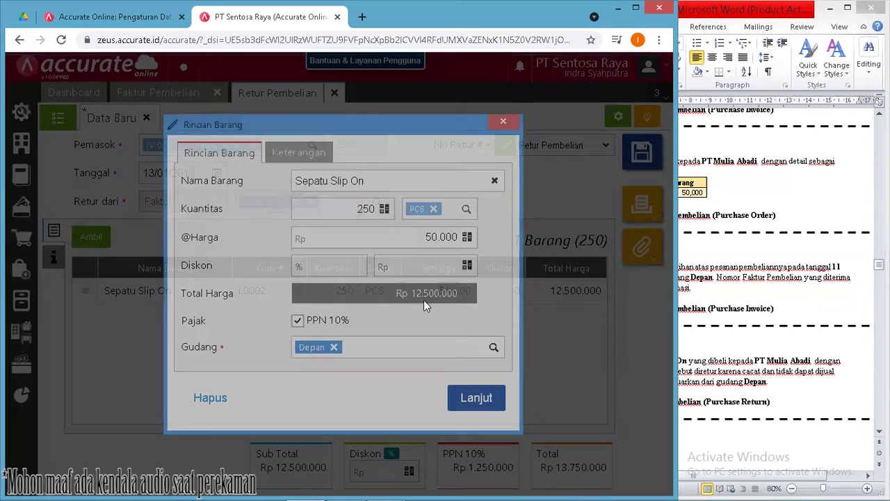
pyautogui.click(348, 212)
pyautogui.write('1')
pyautogui.press('Return')
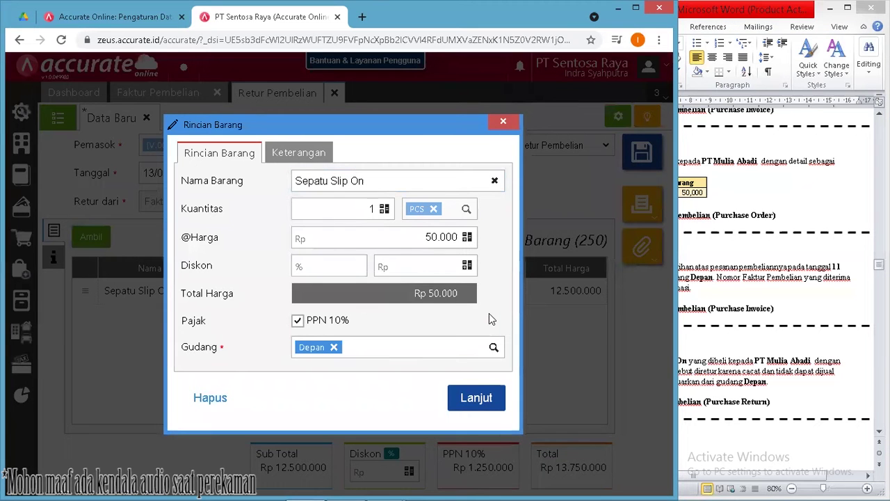
pyautogui.click(458, 395)
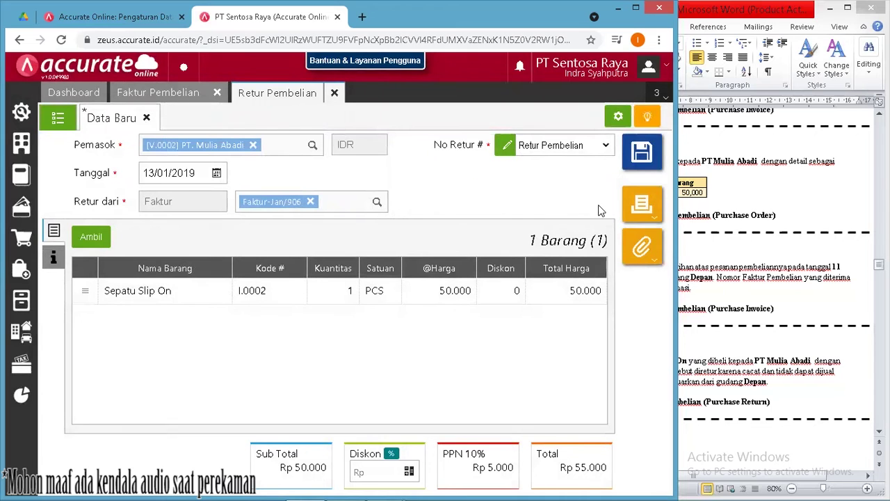
pyautogui.click(643, 149)
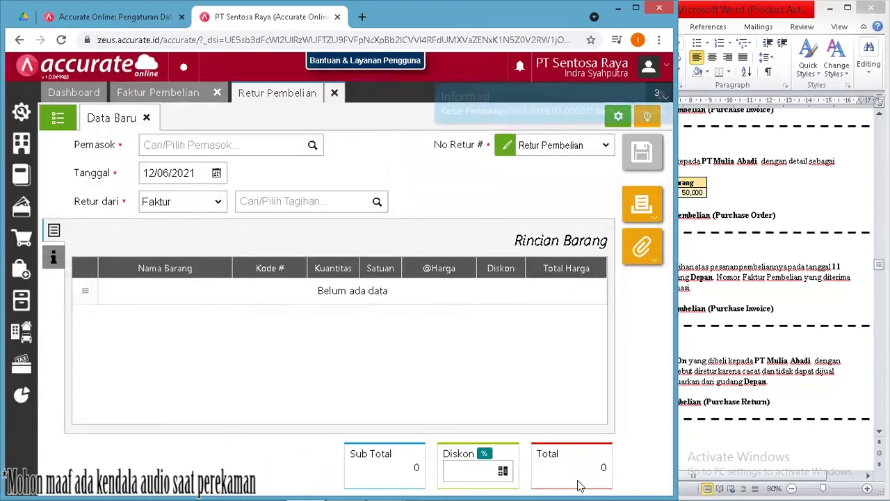
# - Look through the Word exercise document for what follows the 13 January 2019 purchase return task
pyautogui.click(721, 439)
pyautogui.scroll(-2, 721, 440)
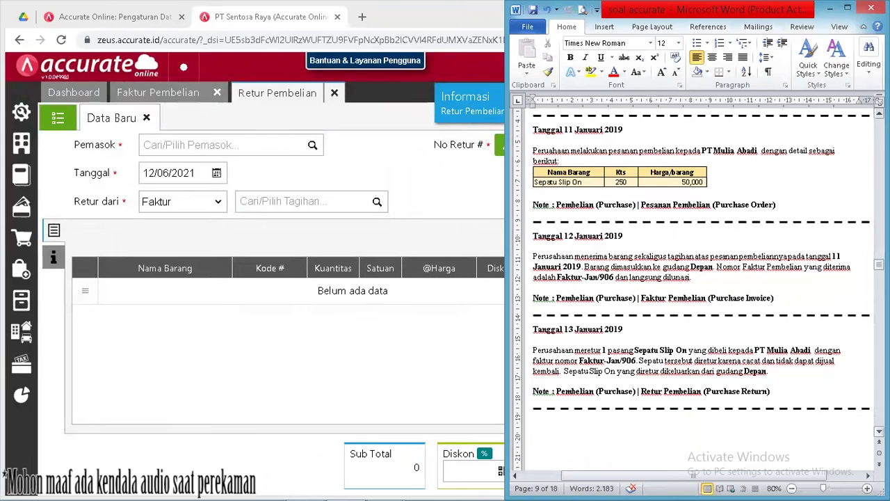
pyautogui.scroll(-4, 695, 278)
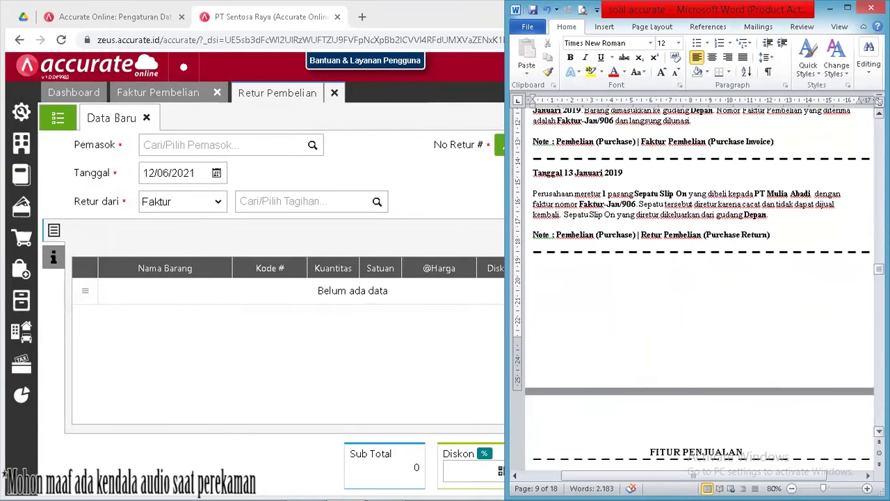
pyautogui.scroll(3, 695, 278)
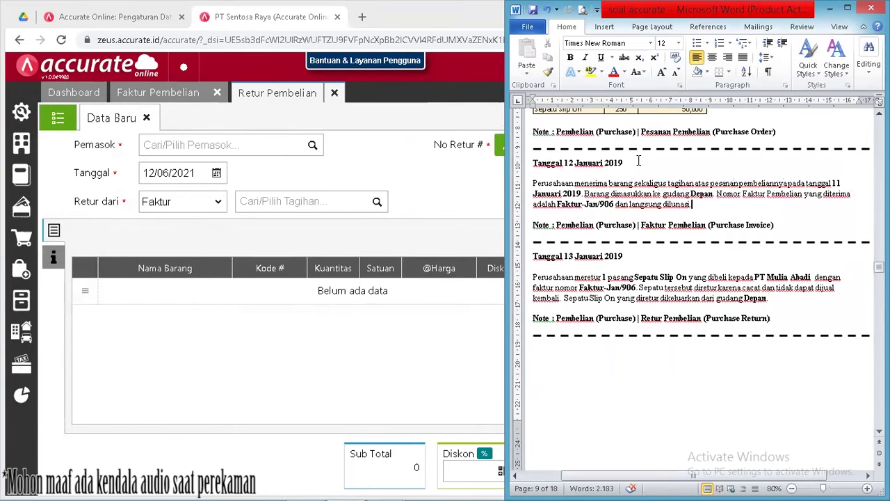
pyautogui.click(491, 182)
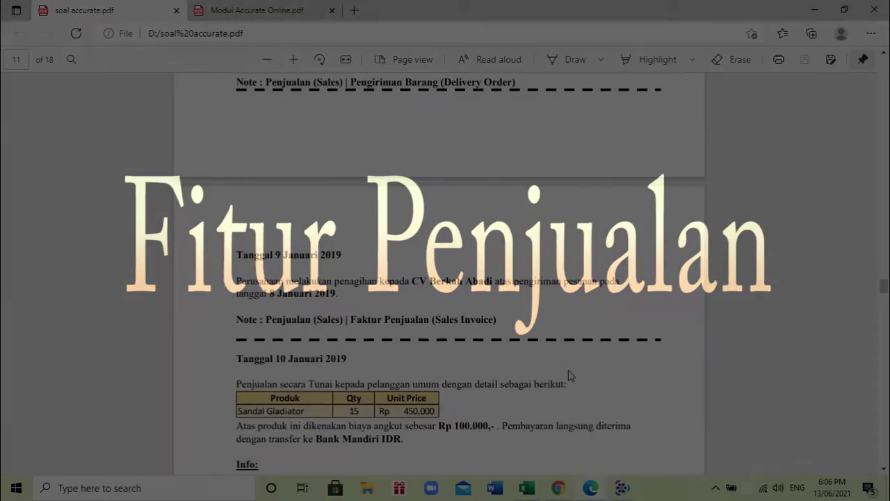
# - Find the 5 January 2019 task under Fitur Penjualan in the exercise PDF and bring up Penomoran Faktur Pajak in Accurate Online
pyautogui.scroll(5, 569, 376)
pyautogui.scroll(-1, 569, 375)
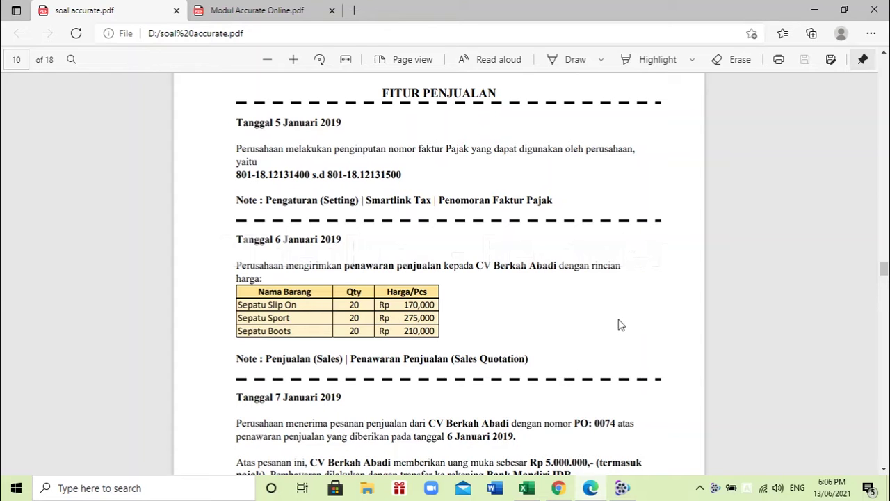
pyautogui.click(559, 488)
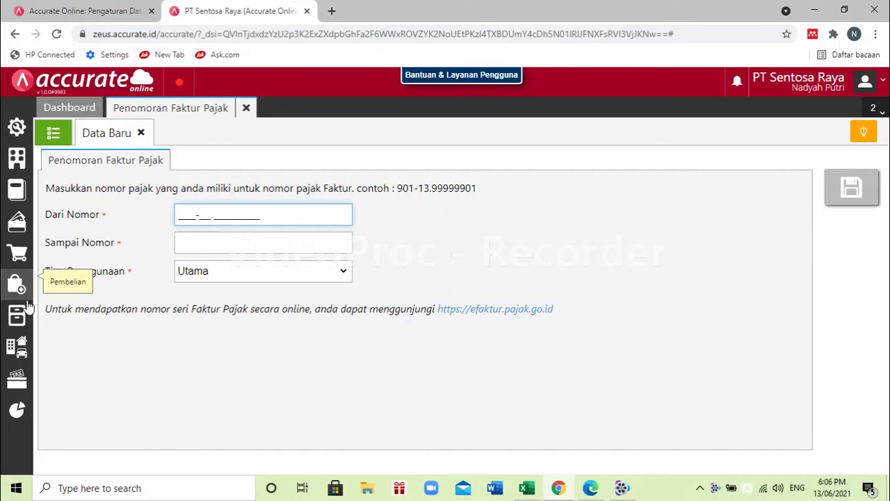
pyautogui.click(17, 379)
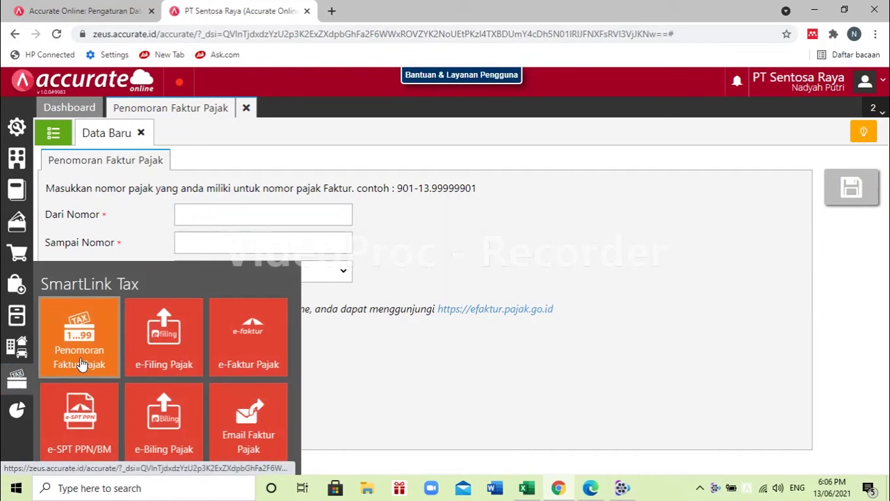
# - Register the tax invoice number range 801-18.12131400 to 801-18.12131500, save it and close the numbering form
pyautogui.click(233, 214)
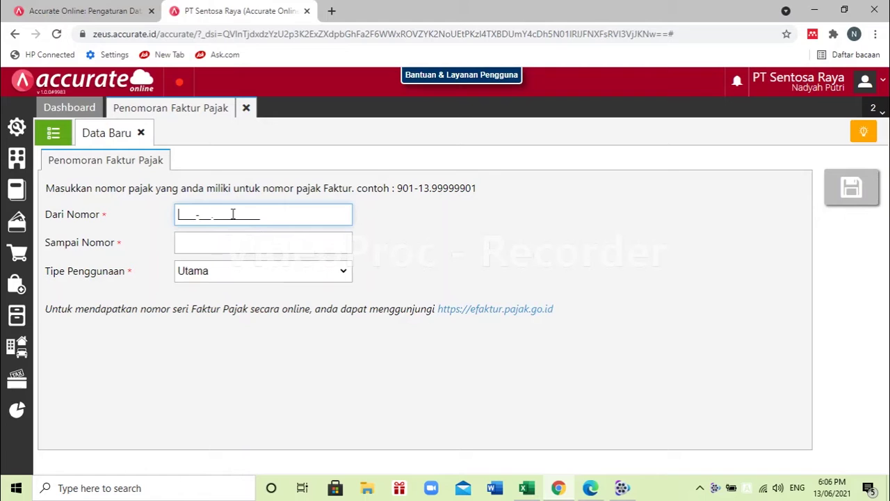
pyautogui.write('801-18.12131400')
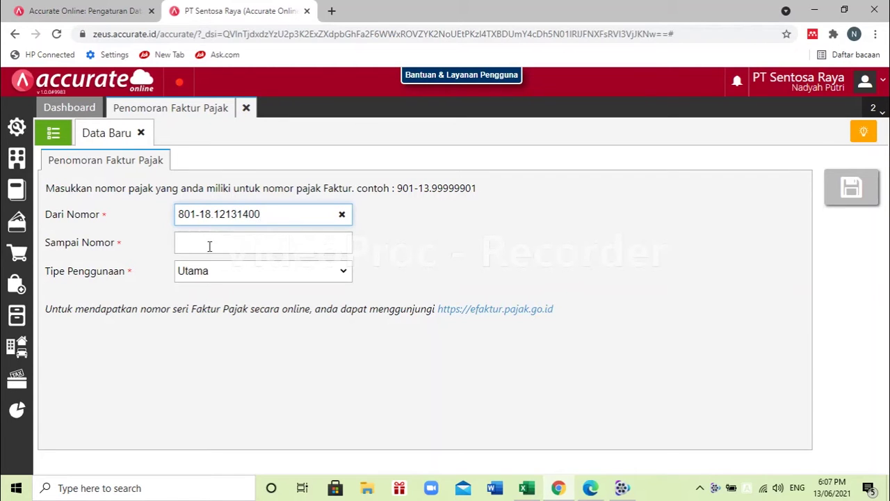
pyautogui.click(204, 242)
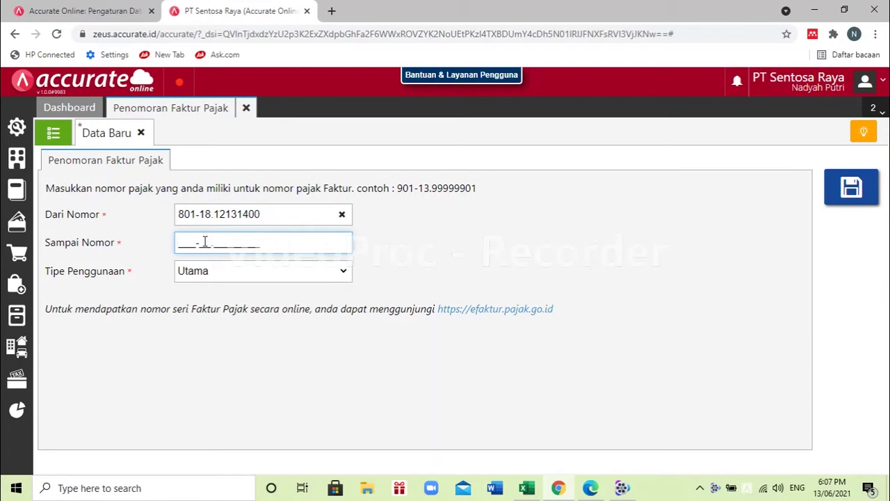
pyautogui.write('801-18.12131500')
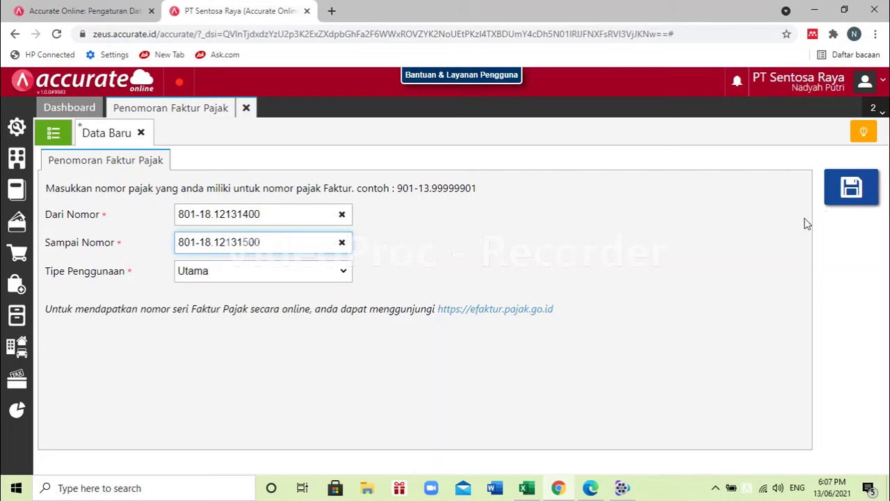
pyautogui.click(862, 202)
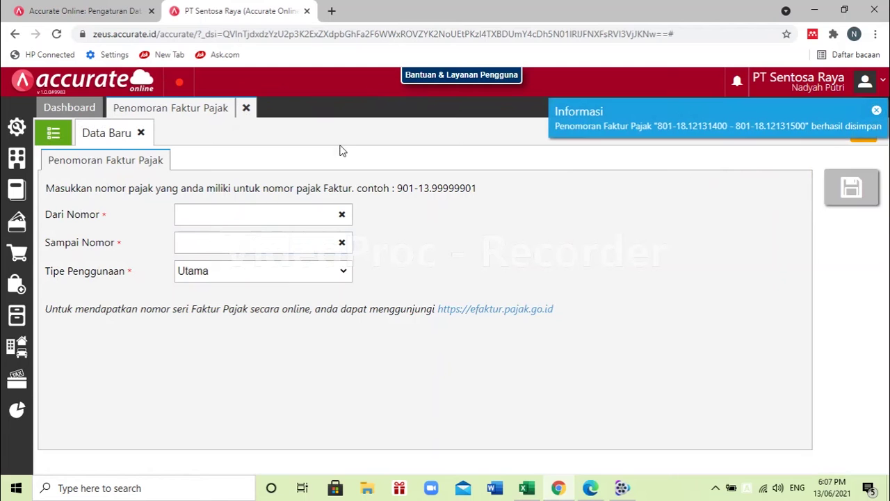
pyautogui.click(247, 108)
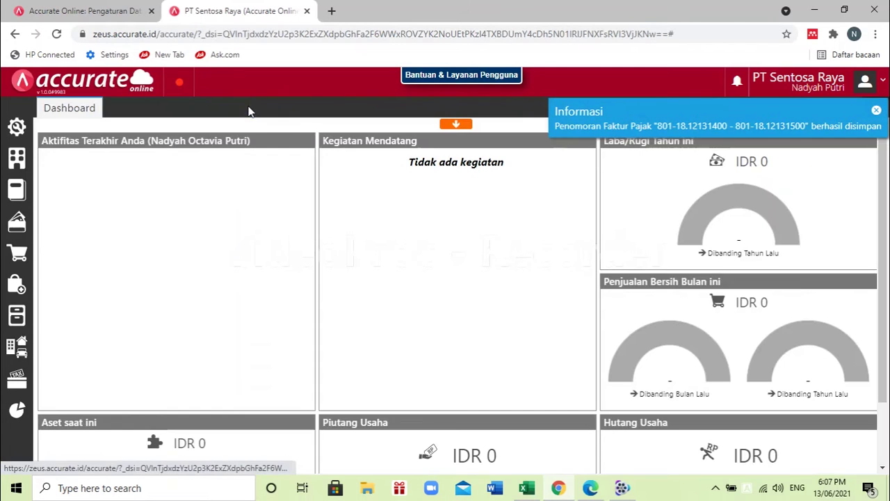
# - Read the 6 January 2019 task in the exercise PDF and bring up a new Penawaran Penjualan in Accurate Online
pyautogui.click(589, 487)
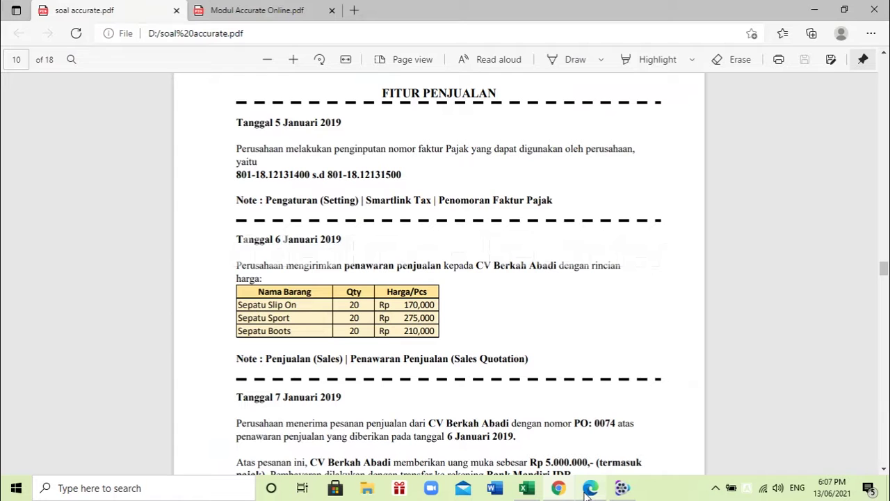
pyautogui.scroll(-1, 387, 238)
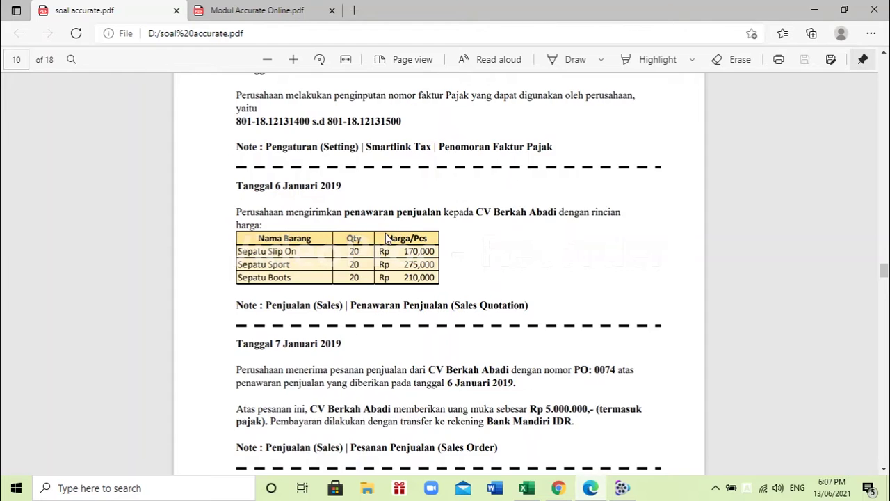
pyautogui.scroll(-1, 387, 239)
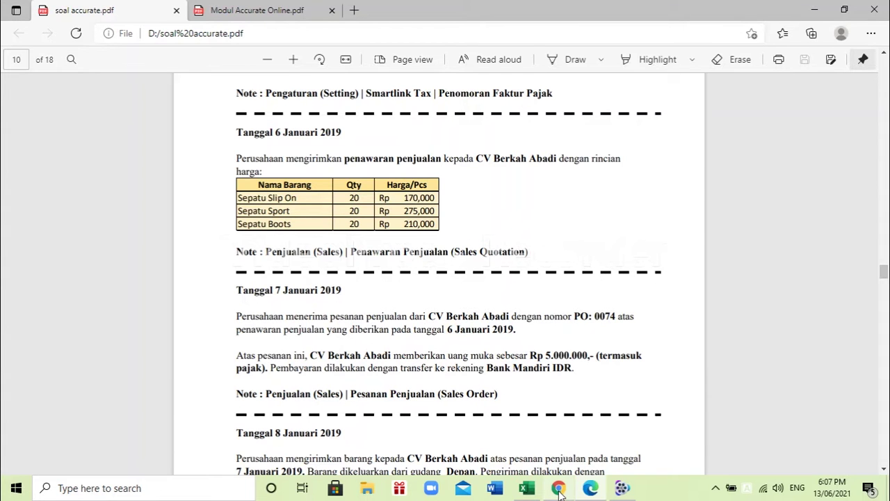
pyautogui.moveTo(560, 491)
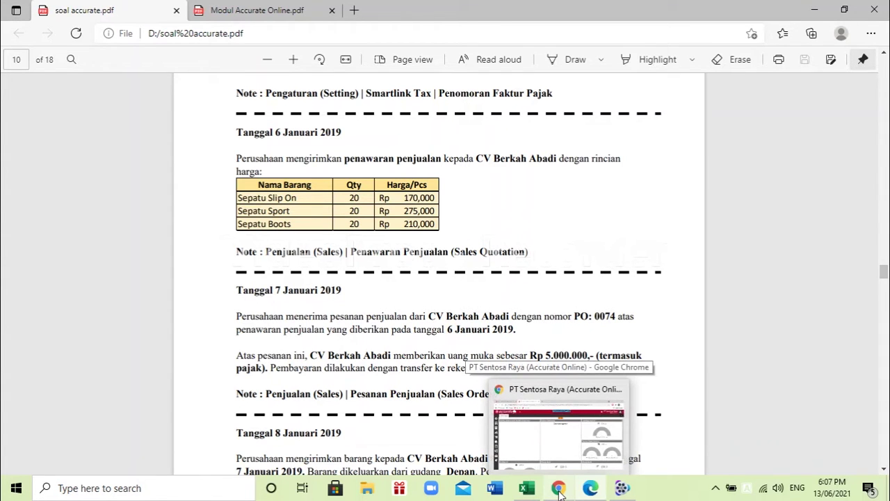
pyautogui.click(561, 491)
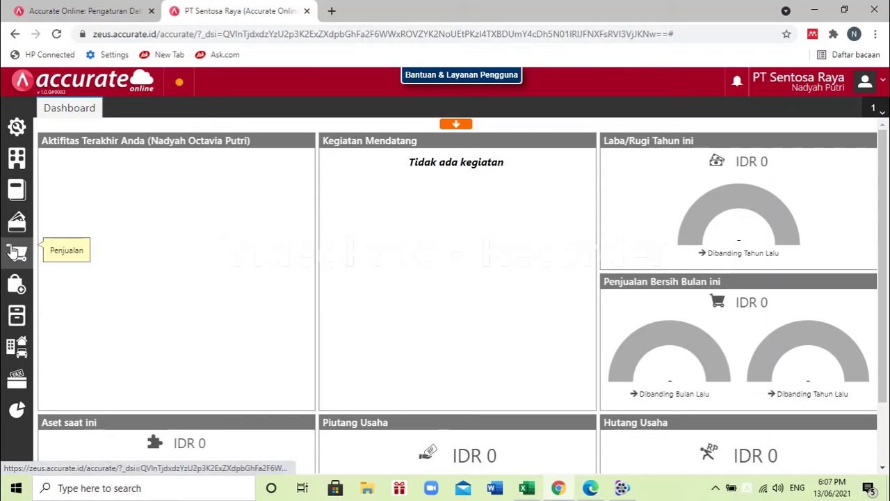
pyautogui.click(14, 251)
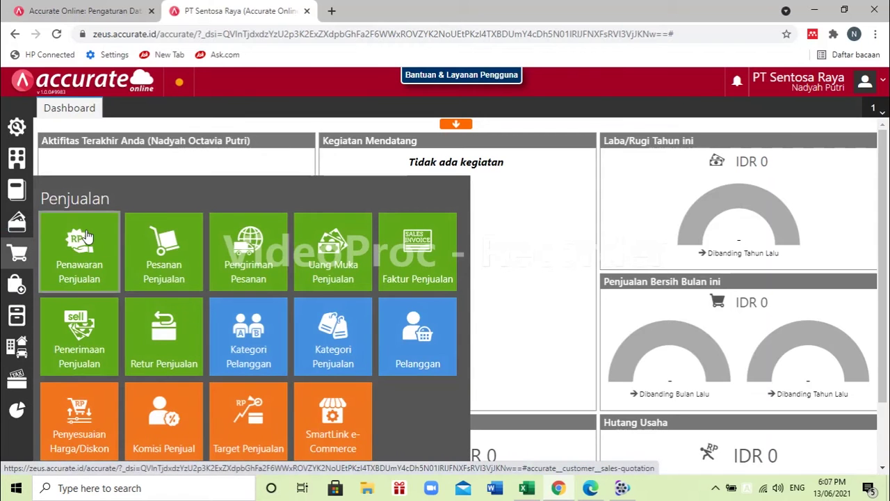
pyautogui.click(84, 239)
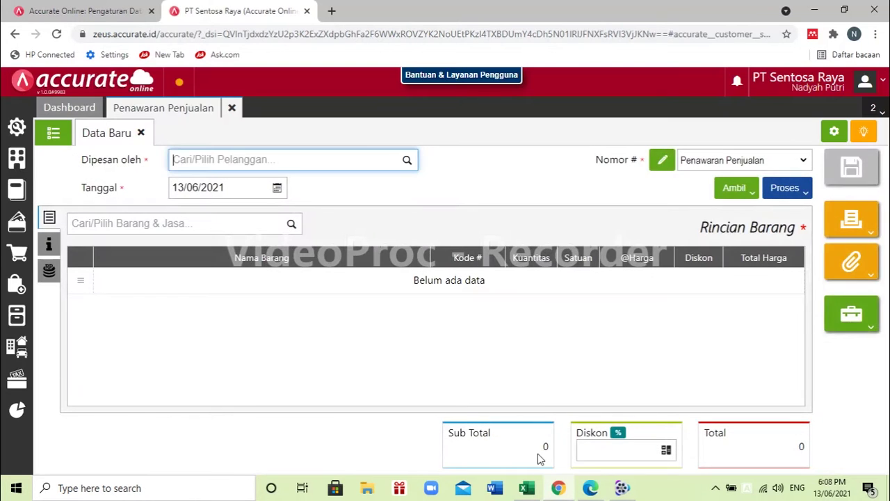
# - Check the customer in the exercise PDF and choose the first CV Berkah Abadi match as the sales quotation's customer
pyautogui.click(591, 489)
pyautogui.click(594, 491)
pyautogui.write('BERKAH')
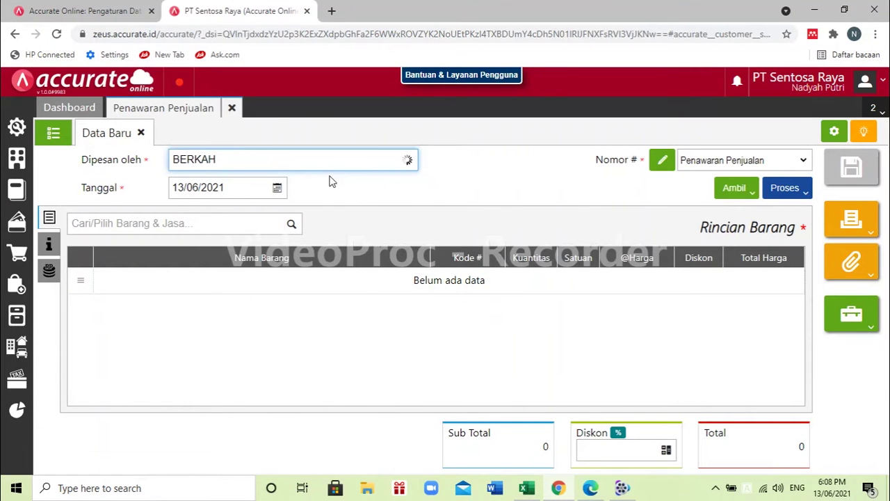
pyautogui.press('Tab')
pyautogui.click(286, 164)
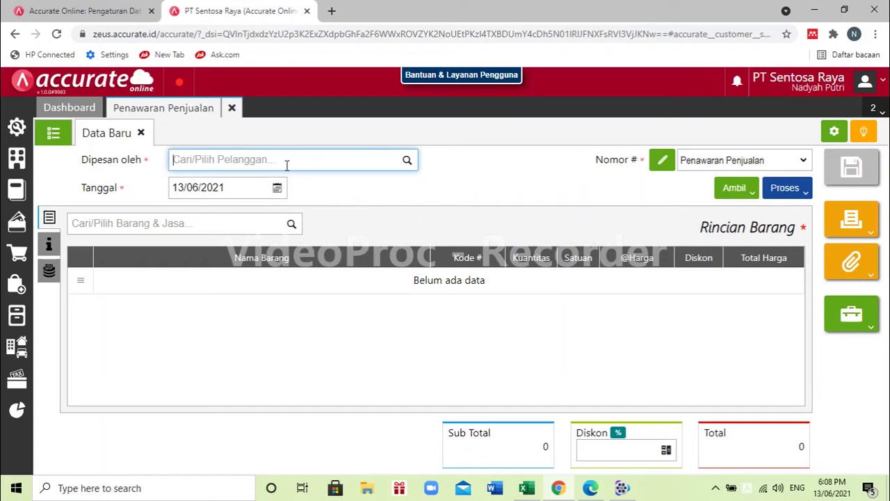
pyautogui.write('berkah')
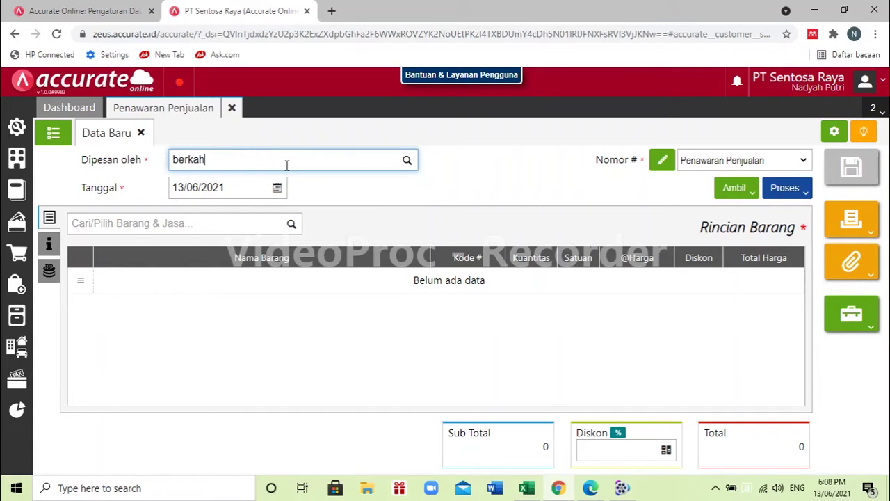
pyautogui.click(250, 185)
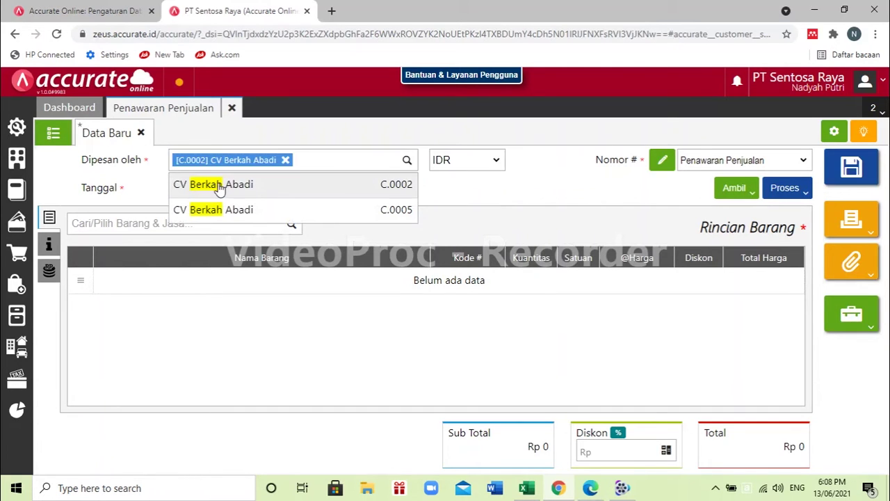
# - Set the sales quotation date to 06/01/2019
pyautogui.click(211, 182)
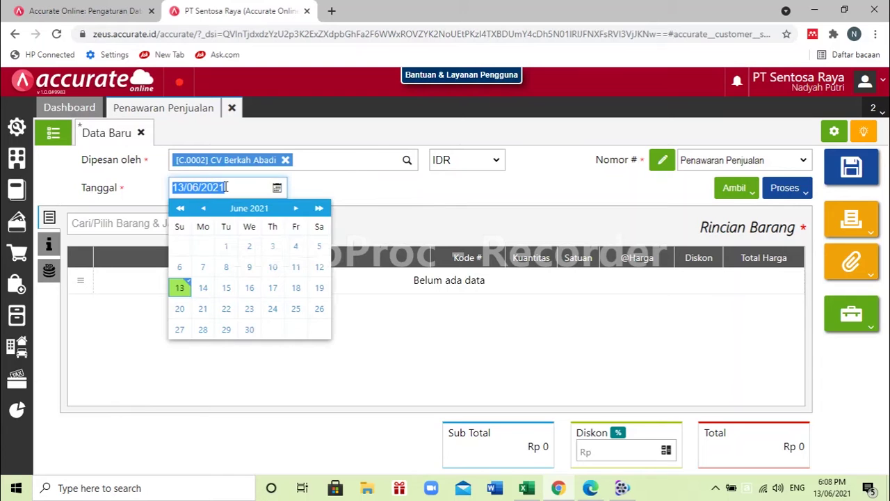
pyautogui.write('06012029')
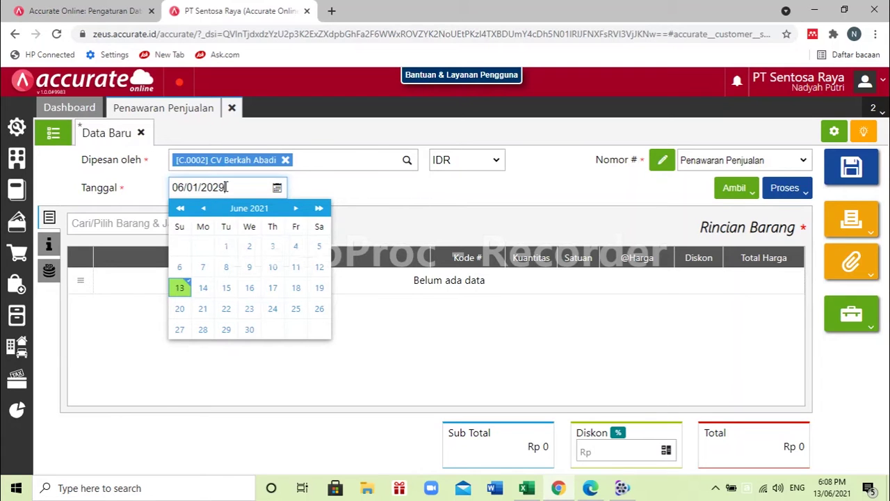
pyautogui.press('BackSpace')
pyautogui.press('BackSpace')
pyautogui.write('19')
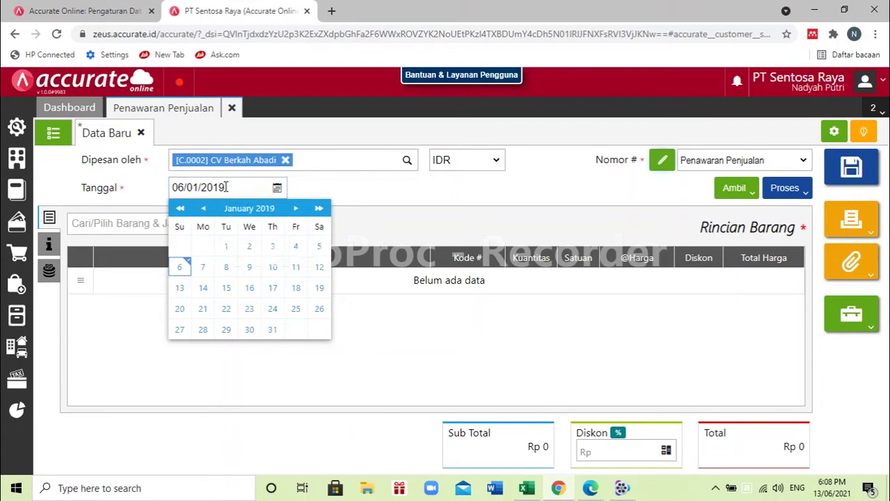
pyautogui.click(398, 230)
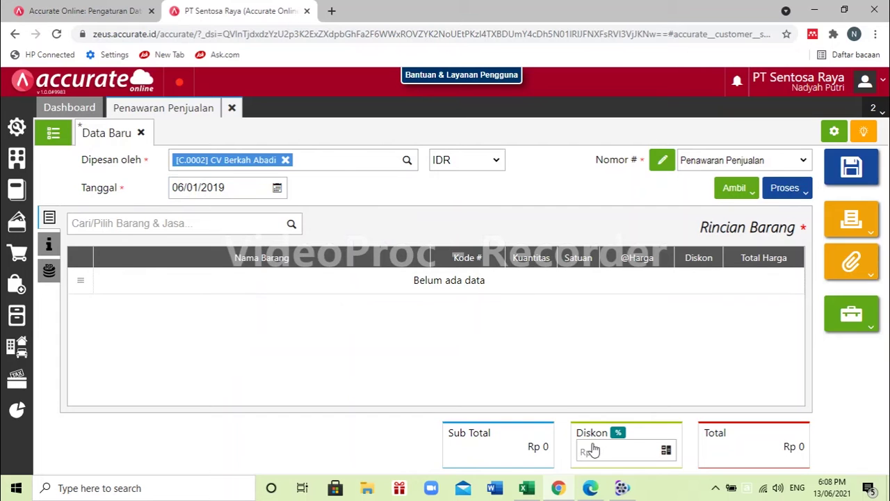
# - Check the item list in the exercise PDF and add Sepatu Slip On to the quotation, 20 PCS at 170.000 each
pyautogui.click(589, 488)
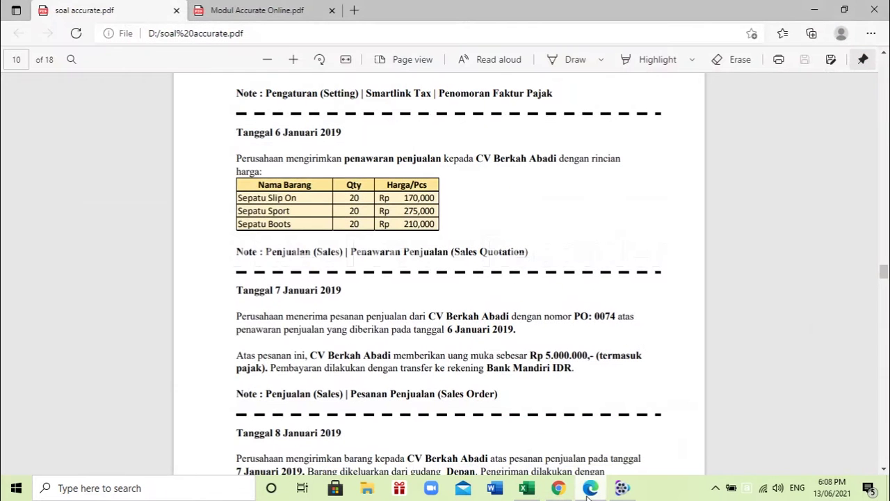
pyautogui.click(590, 488)
pyautogui.click(252, 223)
pyautogui.write('sepatu')
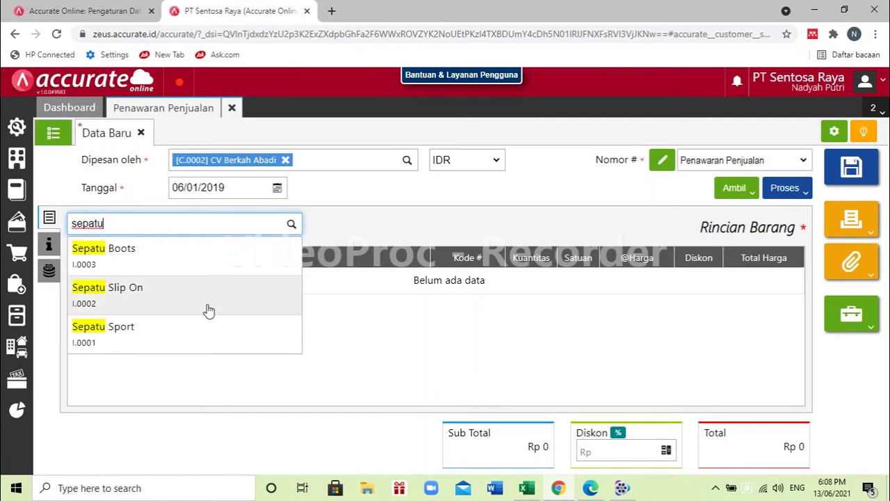
pyautogui.click(206, 306)
pyautogui.click(481, 208)
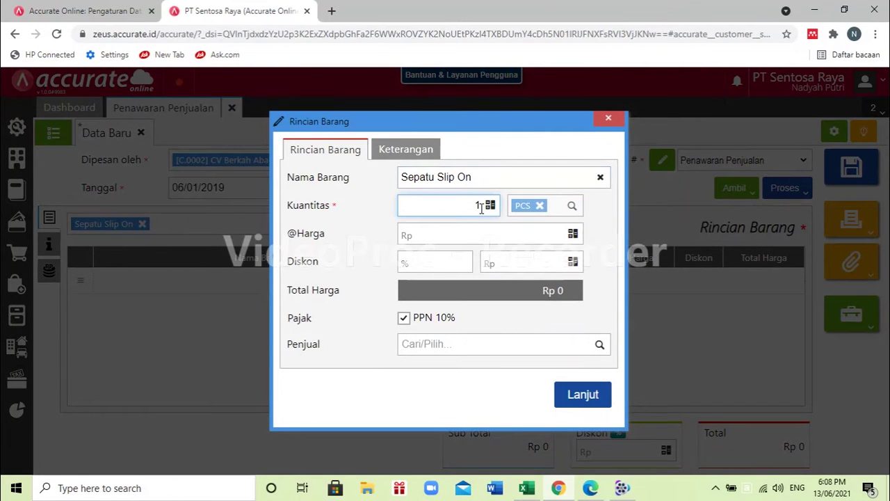
pyautogui.write('20')
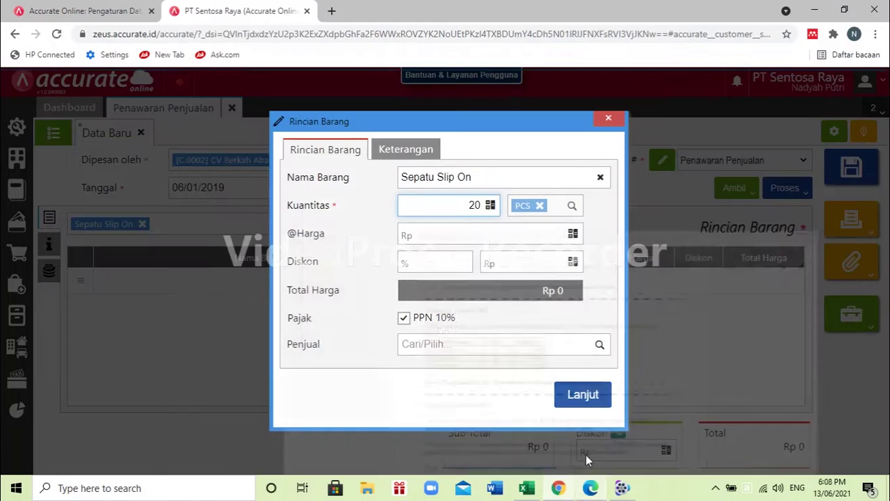
pyautogui.click(524, 236)
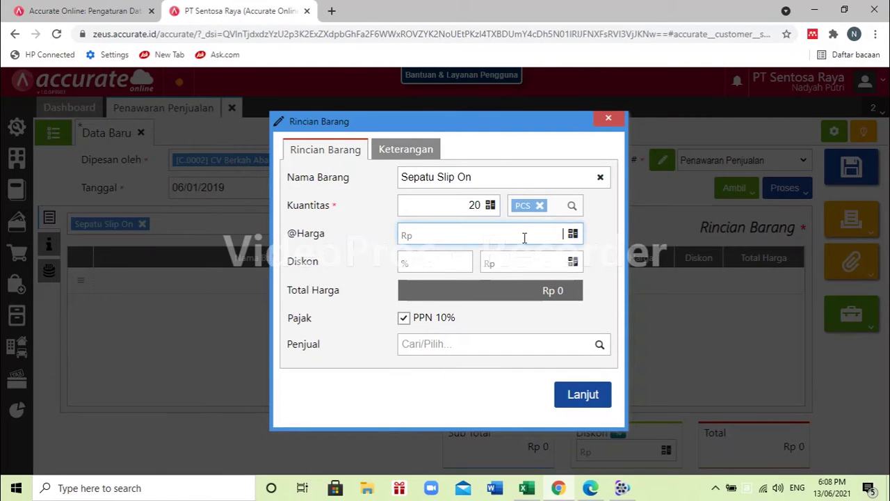
pyautogui.write('170.000')
pyautogui.click(578, 396)
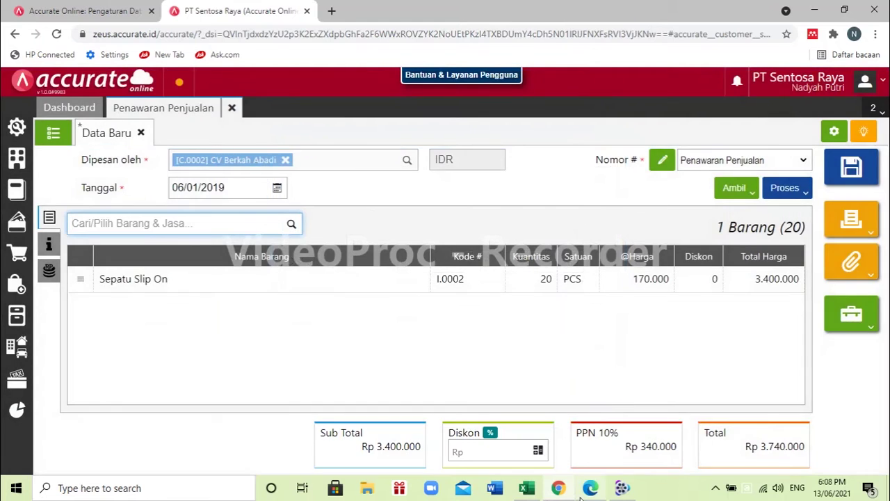
# - Add Sepatu Sport to the quotation with quantity 20 PCS and unit price 275.000, checking both against the exercise PDF
pyautogui.click(584, 492)
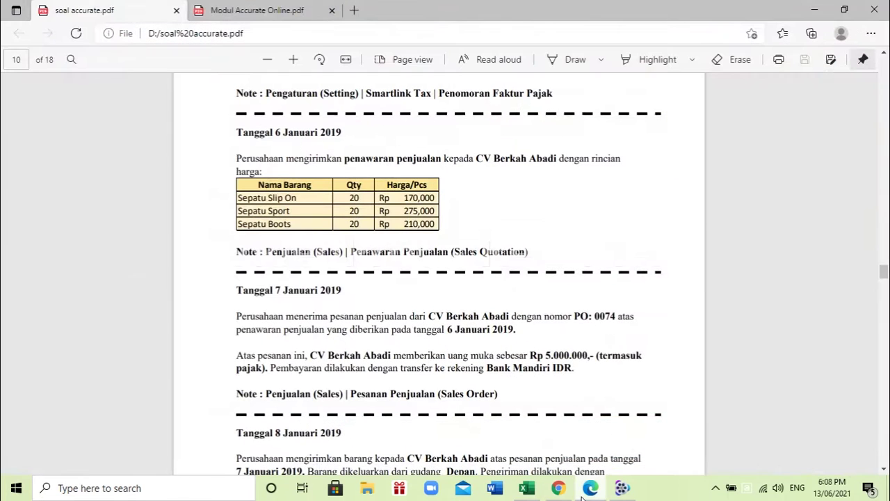
pyautogui.click(558, 488)
pyautogui.click(218, 220)
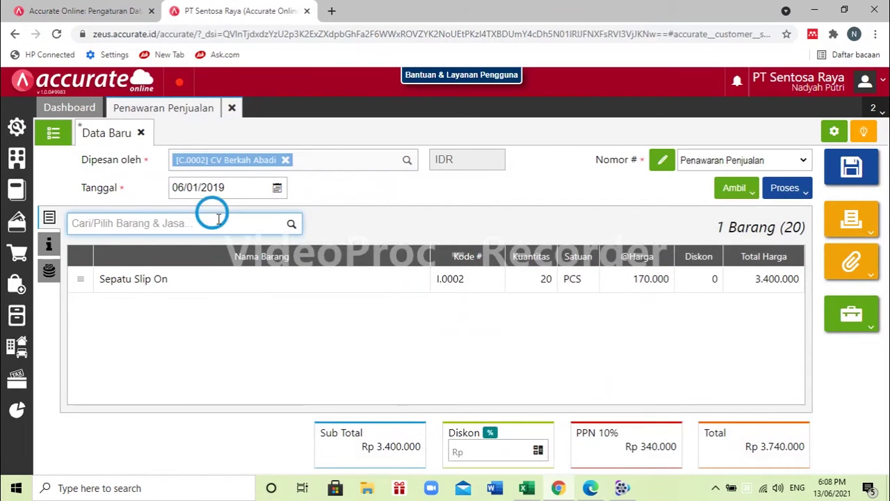
pyautogui.write('sepatu')
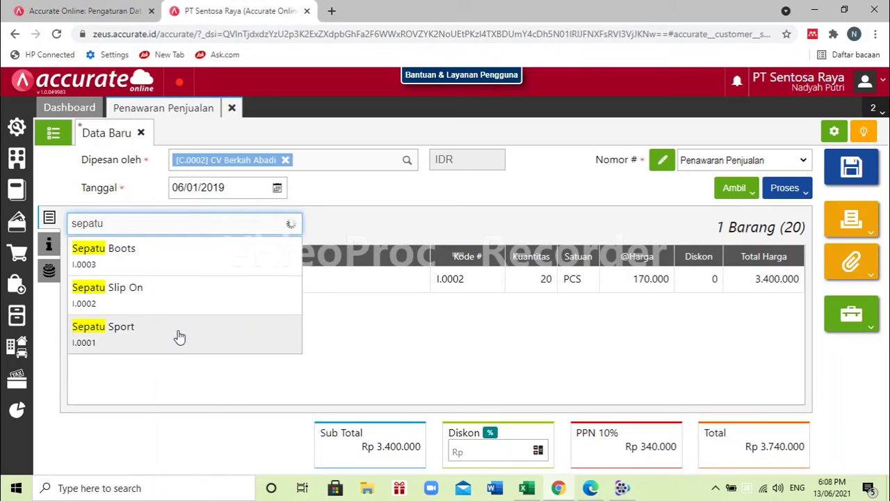
pyautogui.click(179, 337)
pyautogui.click(477, 203)
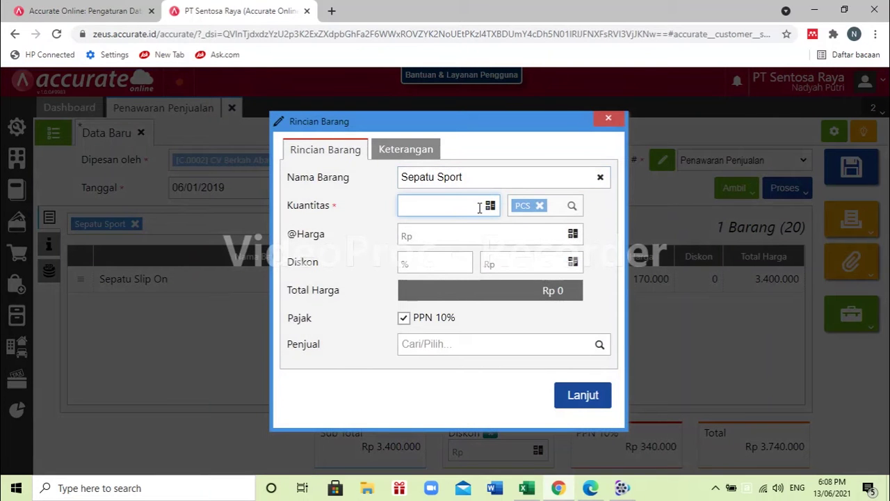
pyautogui.write('20')
pyautogui.click(589, 488)
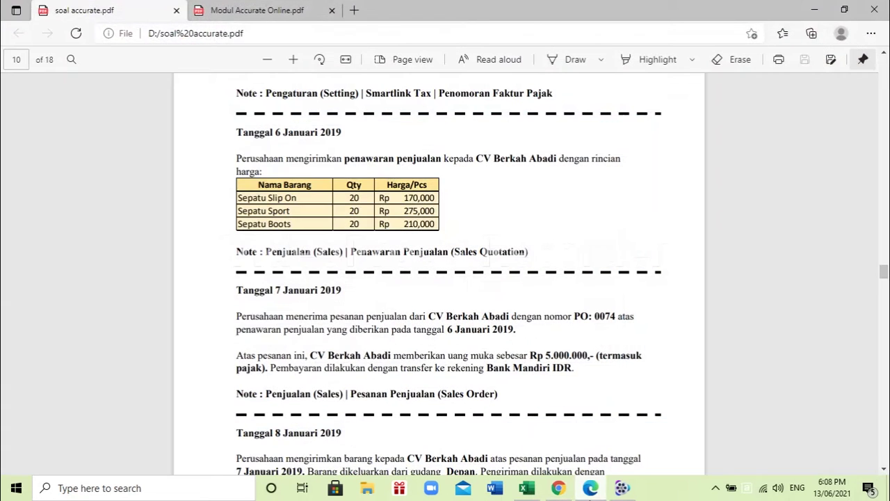
pyautogui.click(559, 488)
pyautogui.click(539, 236)
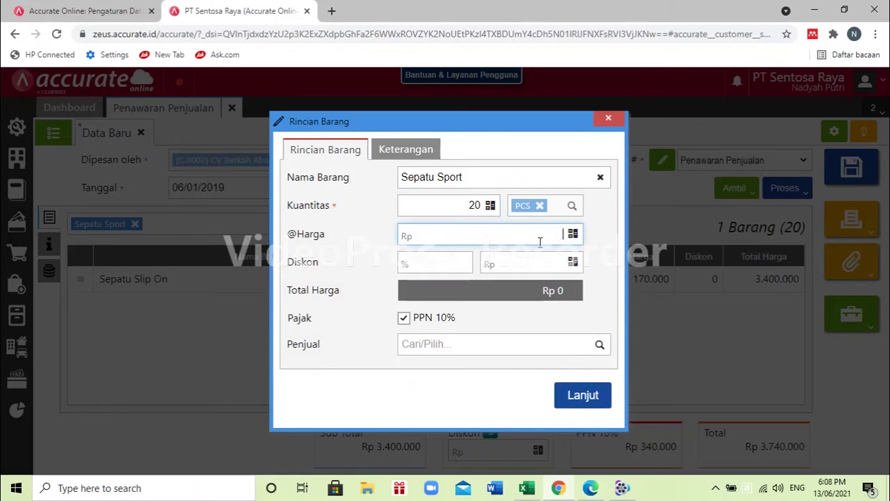
pyautogui.write('275.000')
pyautogui.click(578, 403)
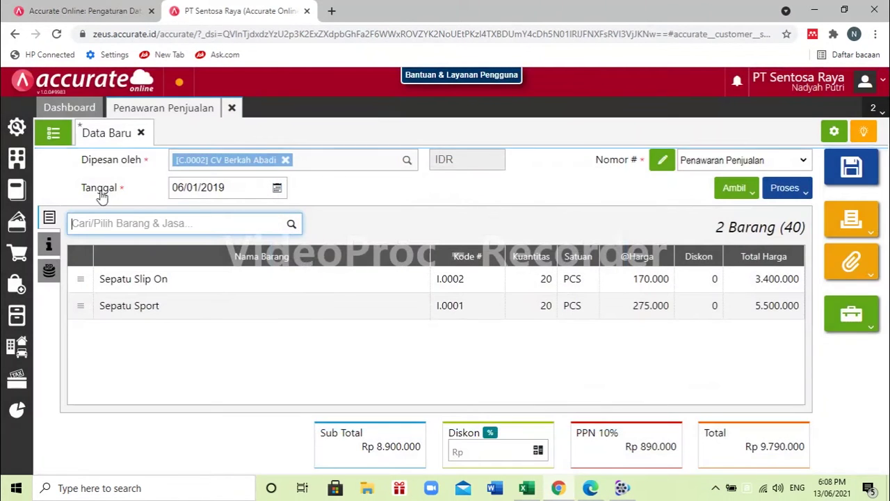
# - Check the remaining item in the exercise PDF and choose Sepatu Boots for the quotation with quantity 20 PCS
pyautogui.click(591, 489)
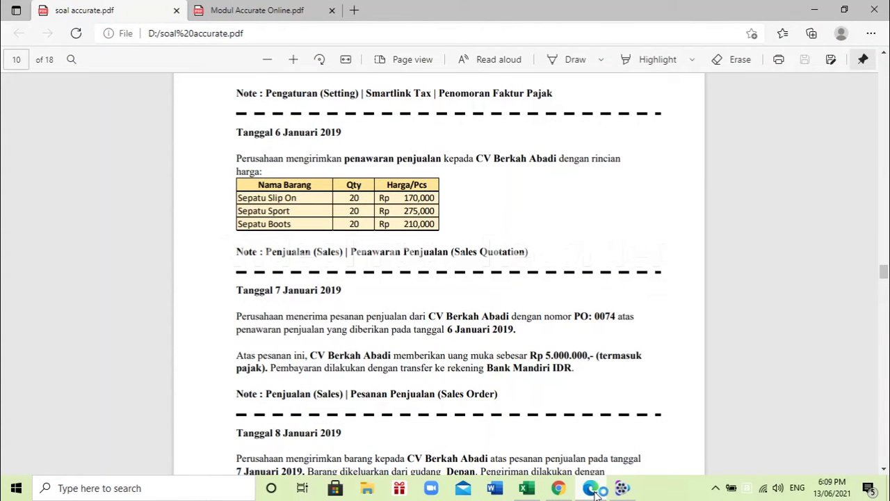
pyautogui.click(594, 491)
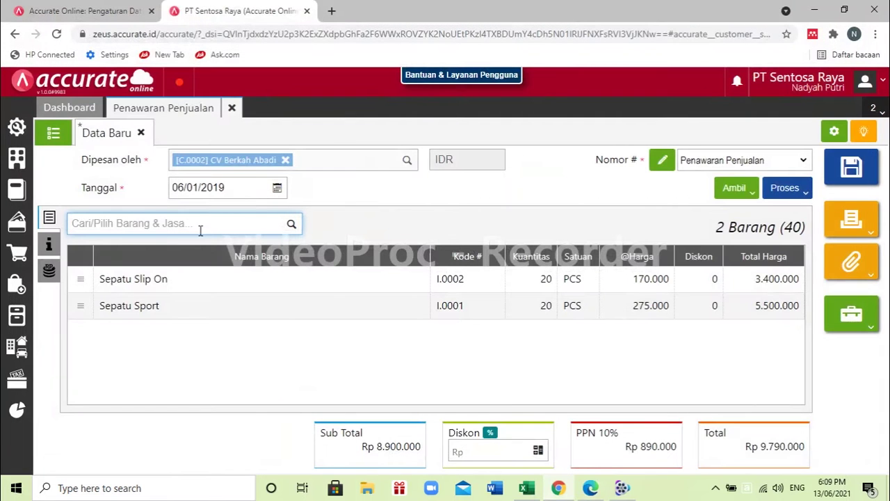
pyautogui.write('sepatu')
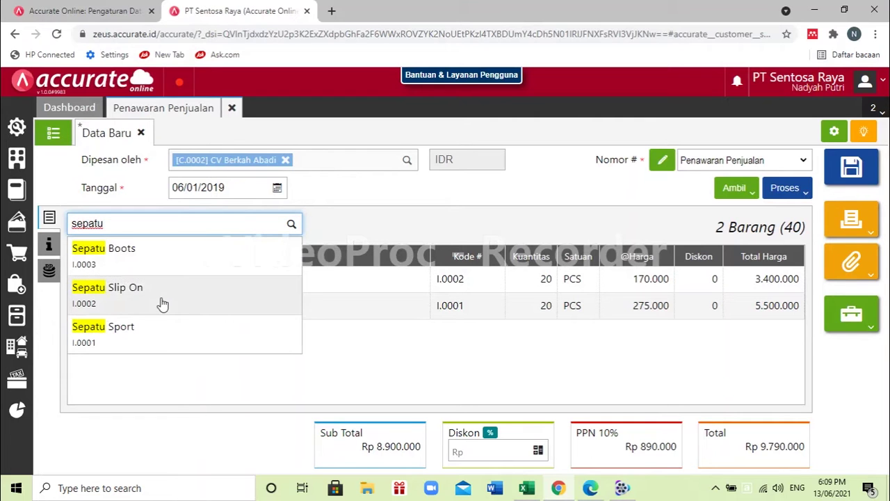
pyautogui.click(172, 268)
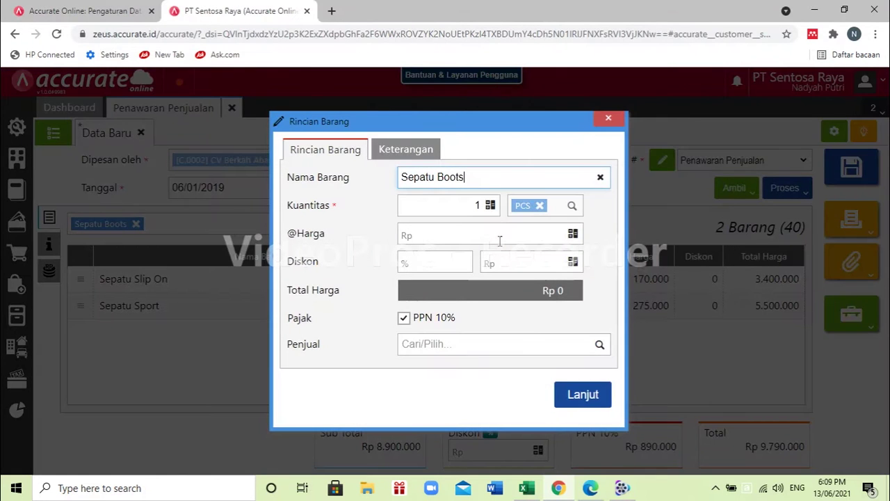
pyautogui.click(481, 206)
pyautogui.write('20')
pyautogui.press('BackSpace')
pyautogui.press('BackSpace')
pyautogui.press('BackSpace')
pyautogui.click(506, 236)
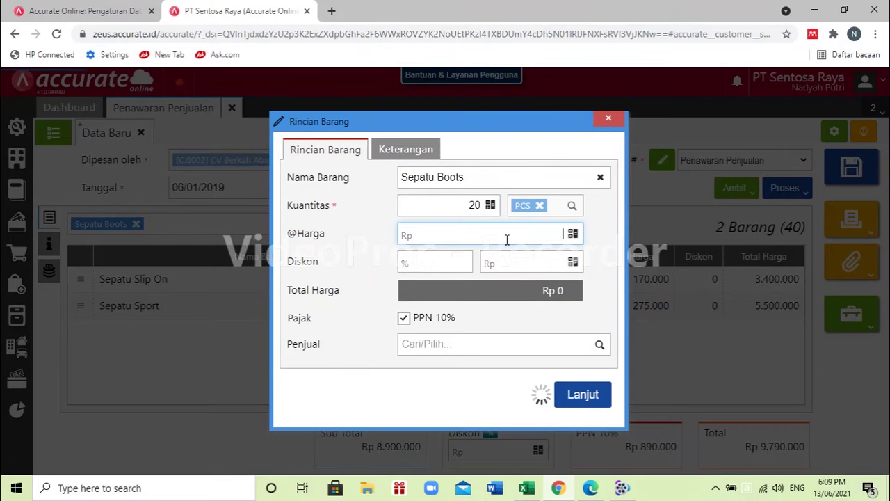
# - Check the unit price in the exercise PDF, set Sepatu Boots to 210.000 each and add the line to the quotation
pyautogui.click(593, 491)
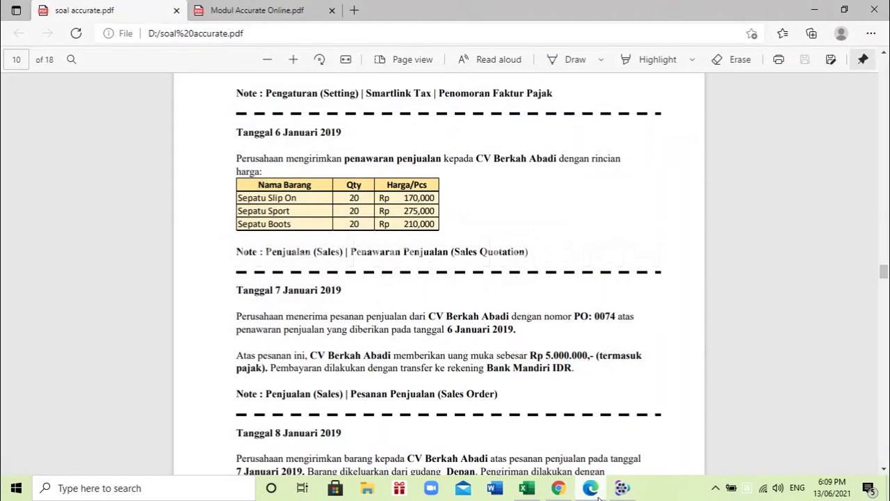
pyautogui.click(595, 493)
pyautogui.write('2100000')
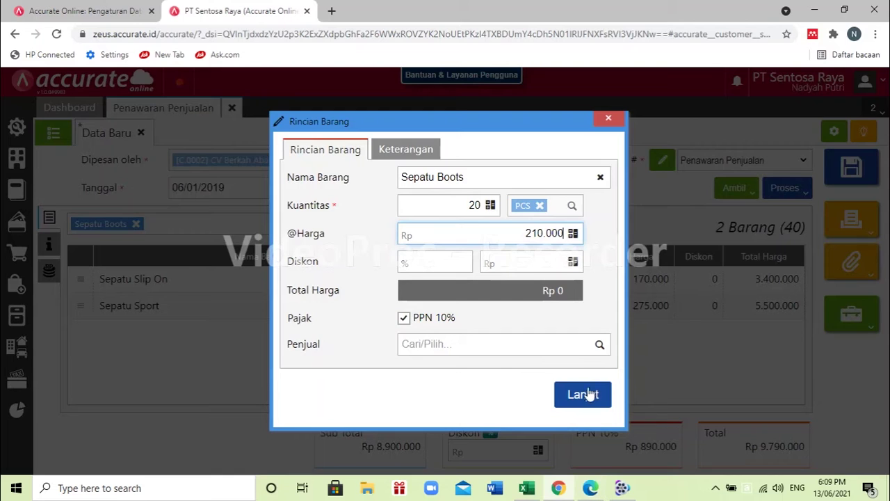
pyautogui.click(588, 394)
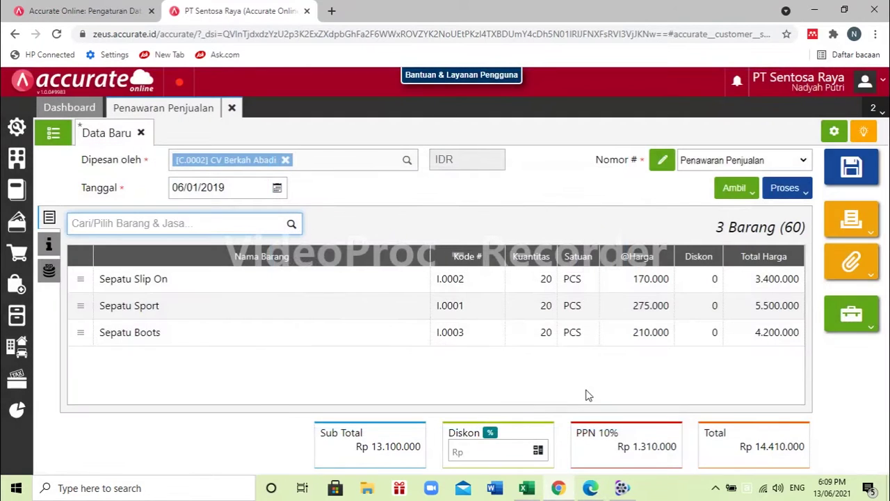
# - Compare the quotation with the exercise PDF, save it and close the sales quotation form
pyautogui.click(590, 487)
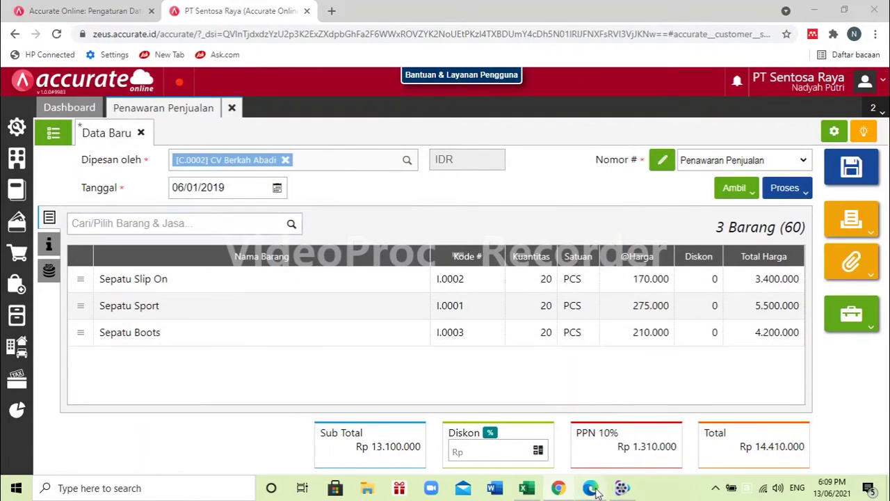
pyautogui.click(592, 488)
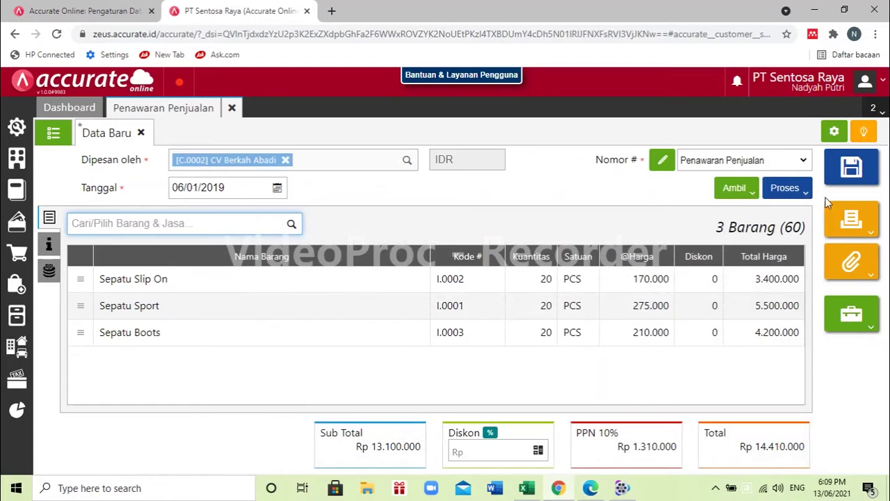
pyautogui.click(850, 167)
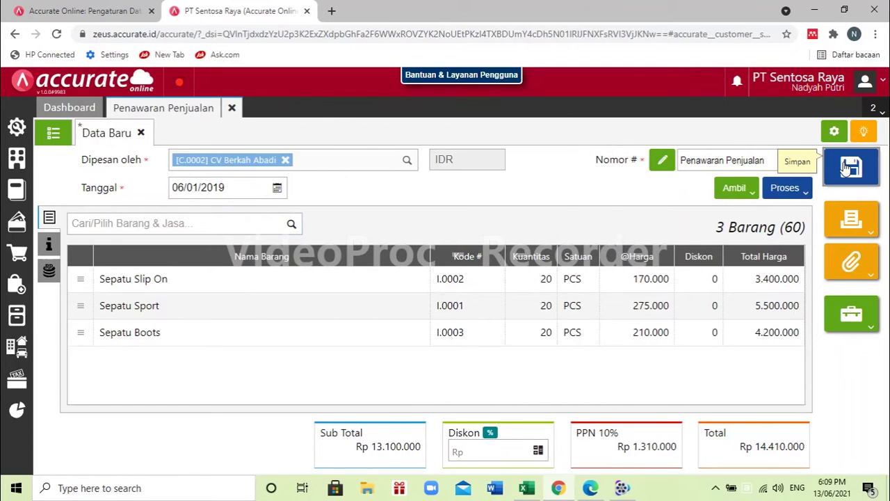
pyautogui.click(231, 109)
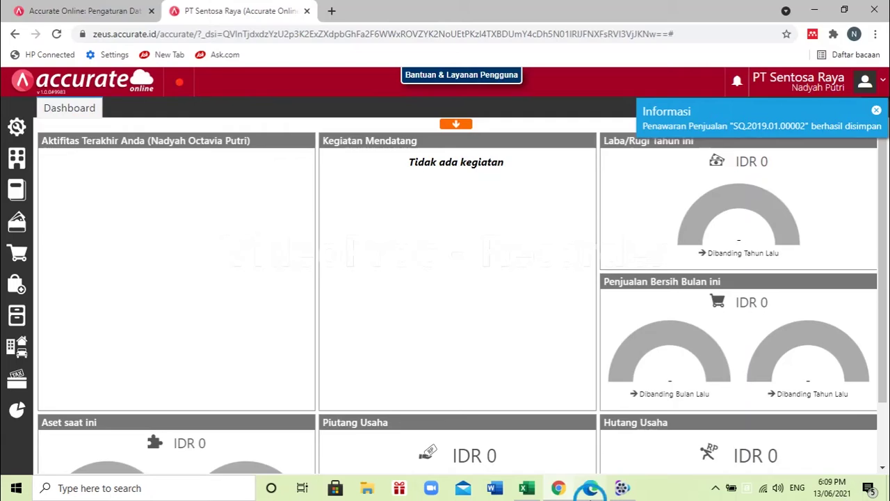
# - Read the 7 January 2019 transaction in the exercise PDF and open a new sales order (Pesanan Penjualan) in Accurate Online
pyautogui.click(590, 488)
pyautogui.scroll(-3, 482, 321)
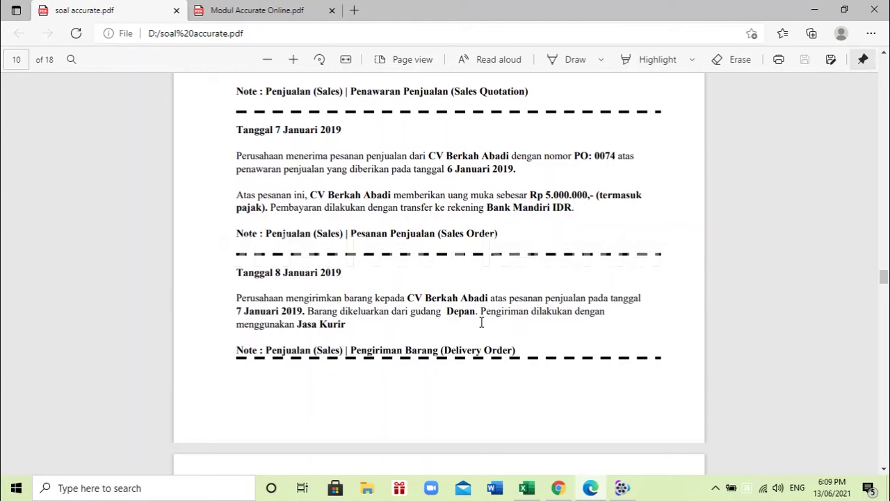
pyautogui.scroll(3, 482, 321)
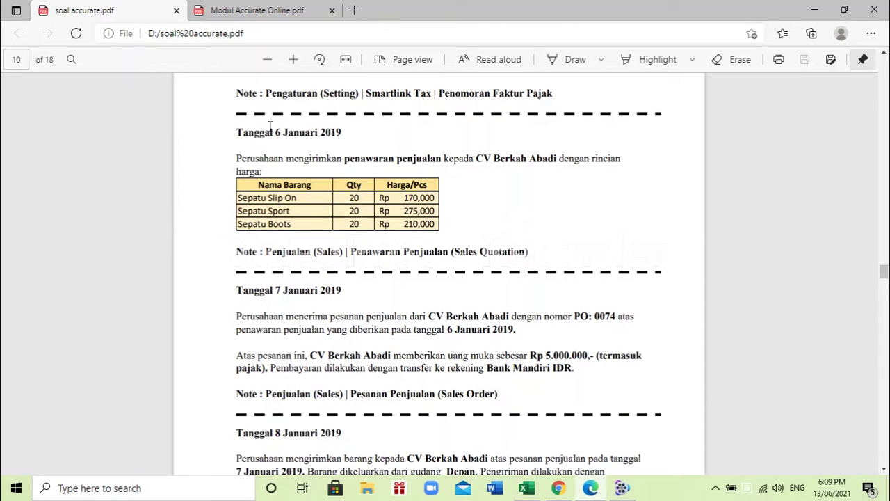
pyautogui.scroll(-2, 481, 299)
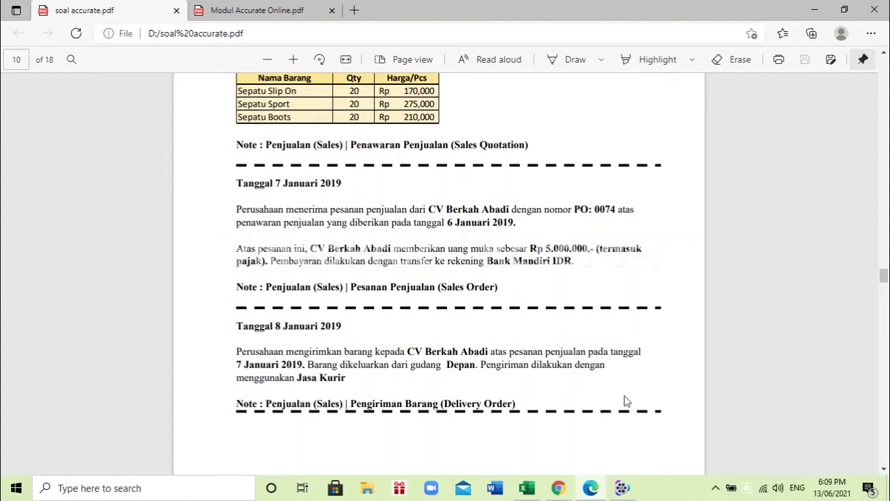
pyautogui.click(564, 488)
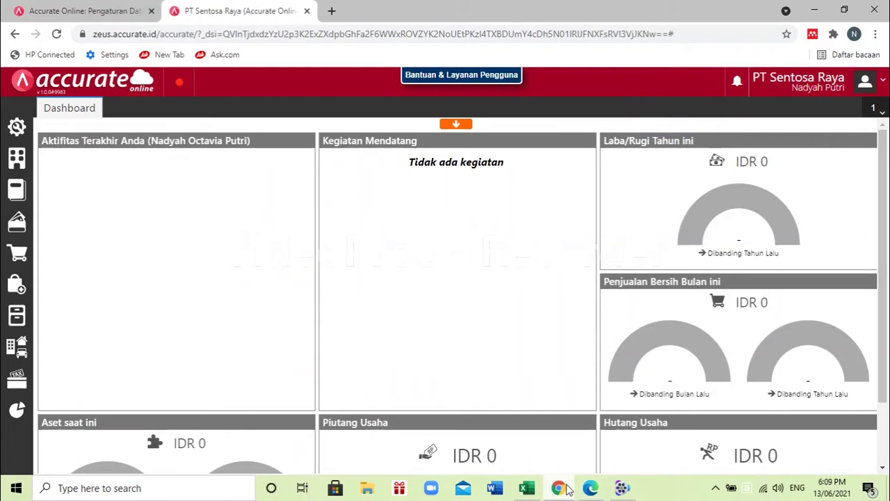
pyautogui.click(20, 256)
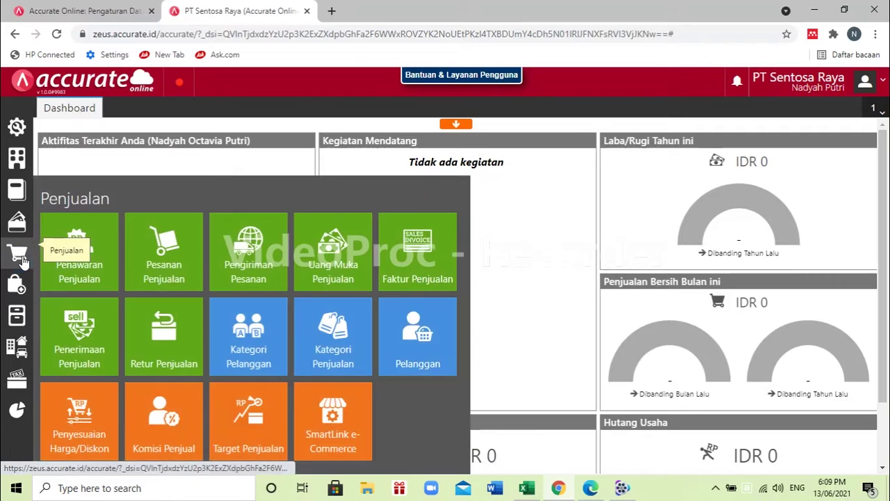
pyautogui.click(177, 254)
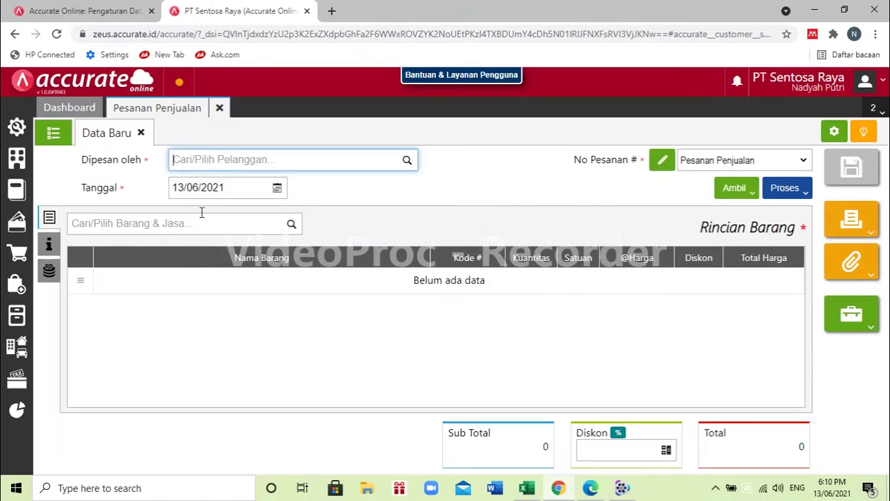
# - Check the customer in the exercise PDF and choose the first CV Berkah Abadi match as the sales order's customer
pyautogui.click(590, 488)
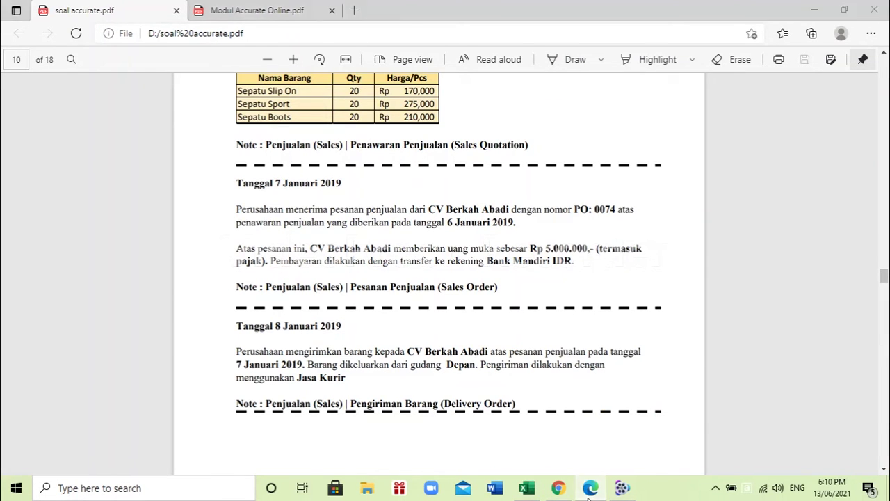
pyautogui.click(589, 489)
pyautogui.click(590, 487)
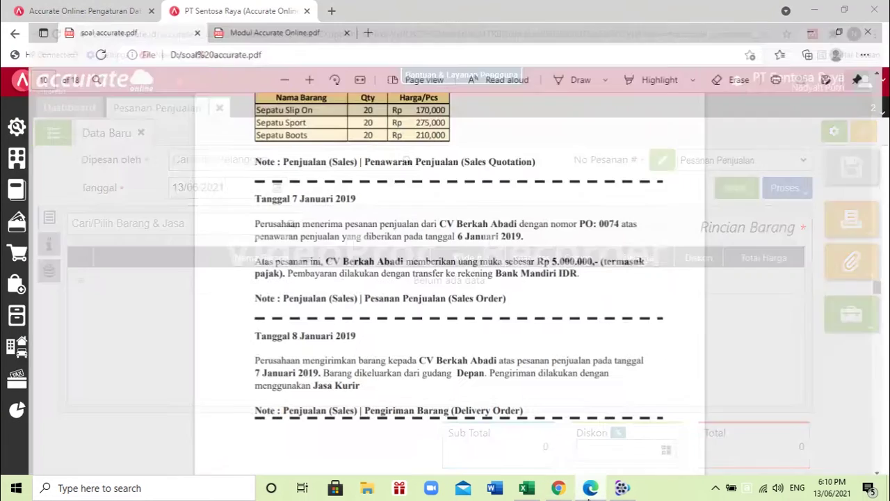
pyautogui.click(589, 488)
pyautogui.write('b')
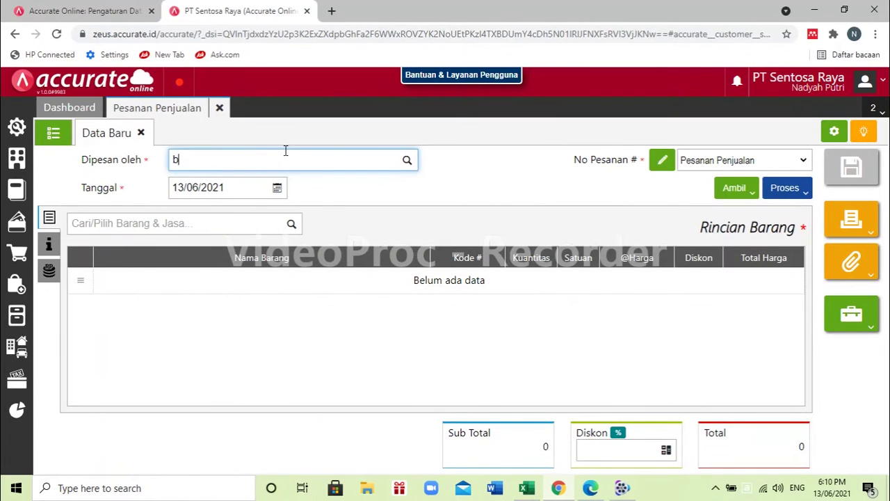
pyautogui.write('erkah')
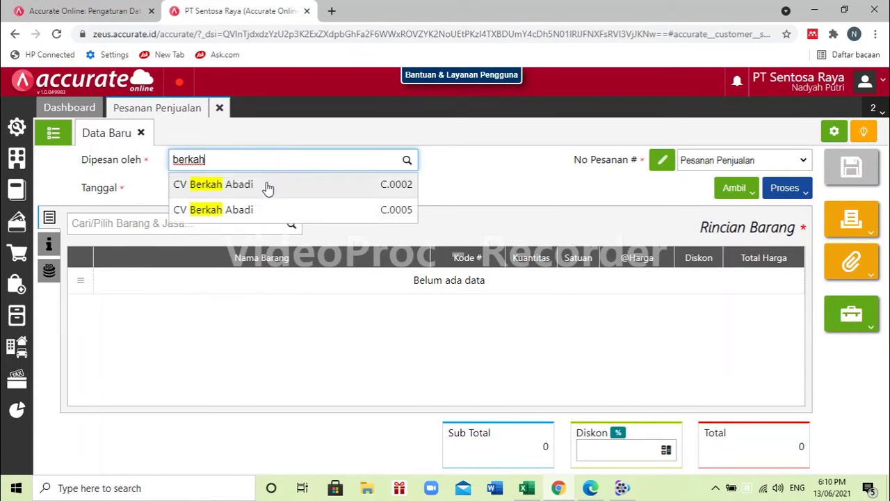
pyautogui.click(266, 186)
# - Set the sales order date to 07/01/2019
pyautogui.click(234, 186)
pyautogui.write('07/01/2019')
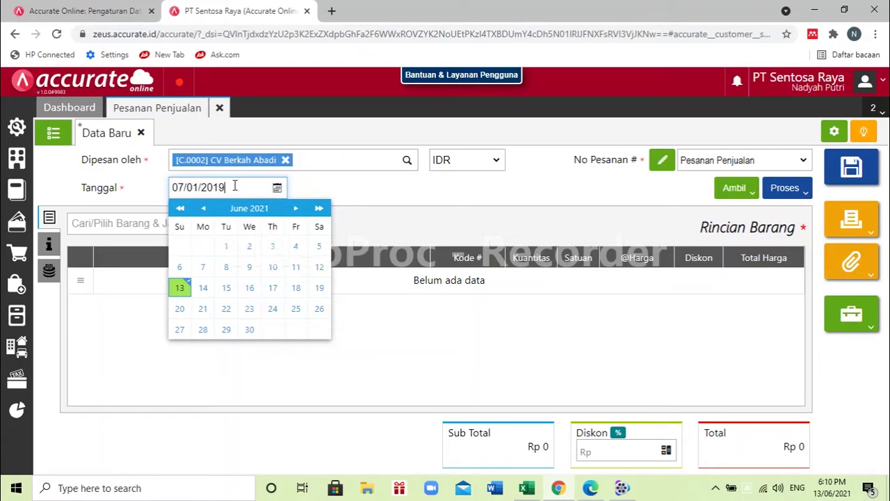
pyautogui.click(332, 202)
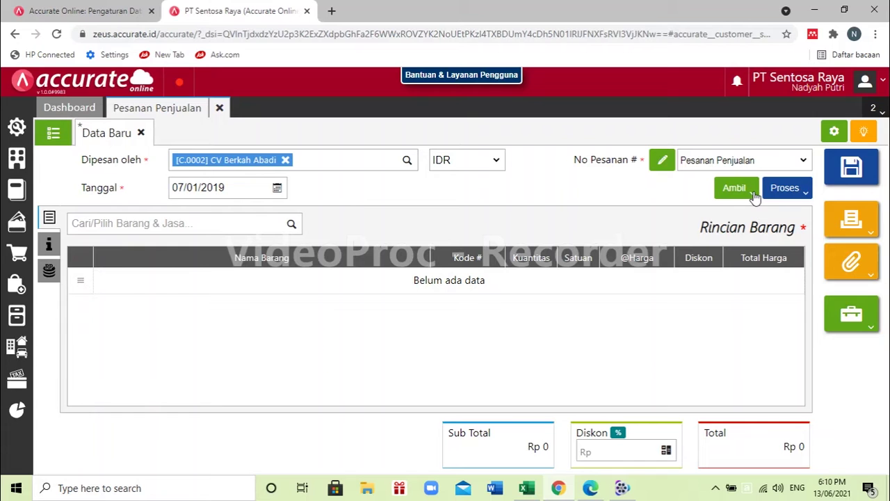
# - Copy all three items from the customer's sales quotation dated 06/01/2019 into the sales order, checking the exercise PDF
pyautogui.click(754, 198)
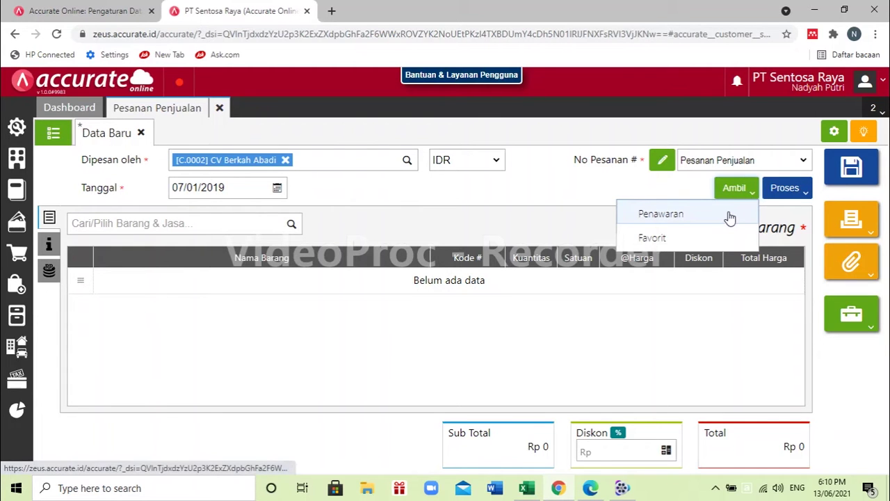
pyautogui.click(729, 215)
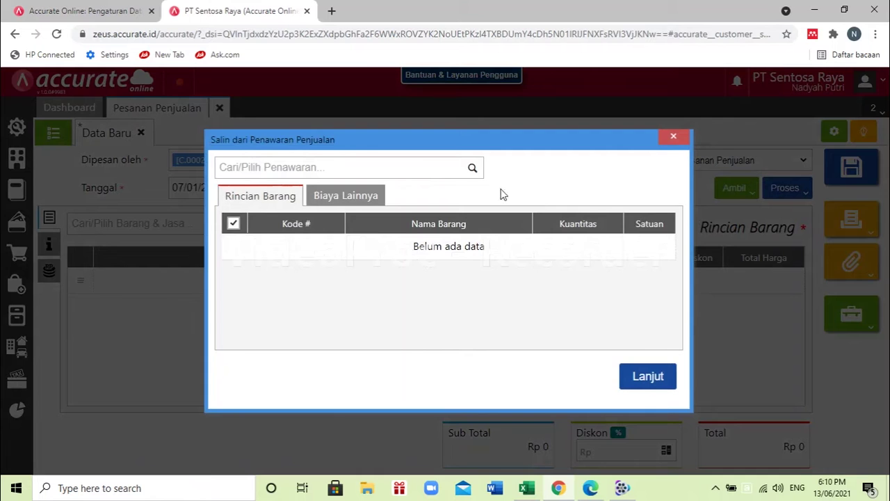
pyautogui.click(472, 170)
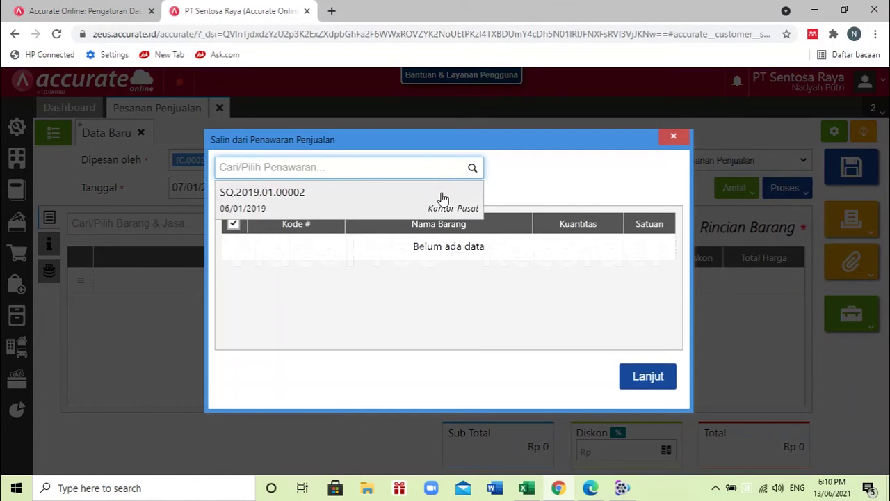
pyautogui.click(442, 198)
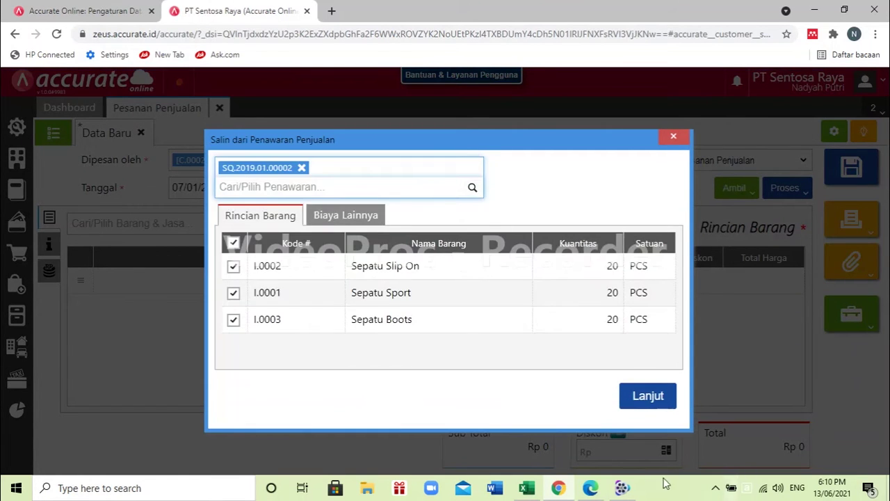
pyautogui.click(602, 488)
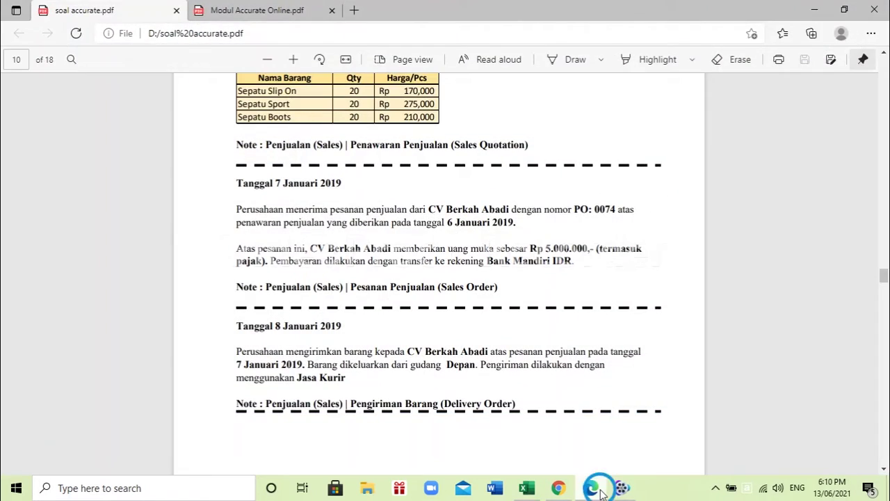
pyautogui.click(602, 489)
pyautogui.click(652, 388)
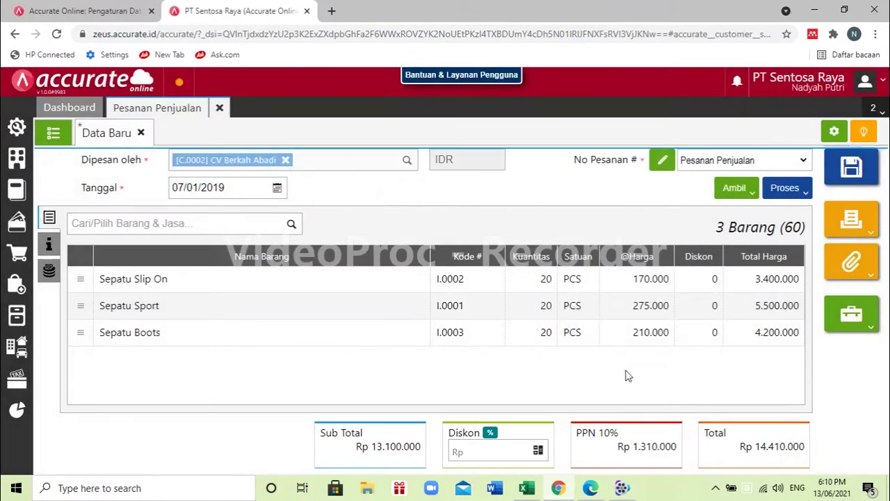
# - Compare the 7 January 2019 transaction in the exercise PDF with the sales order's additional costs, other information and item details
pyautogui.click(601, 489)
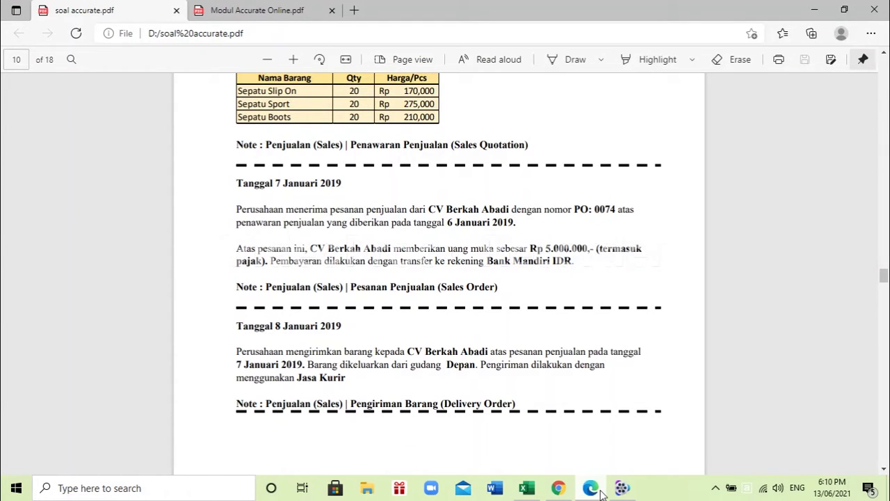
pyautogui.click(602, 490)
pyautogui.click(50, 272)
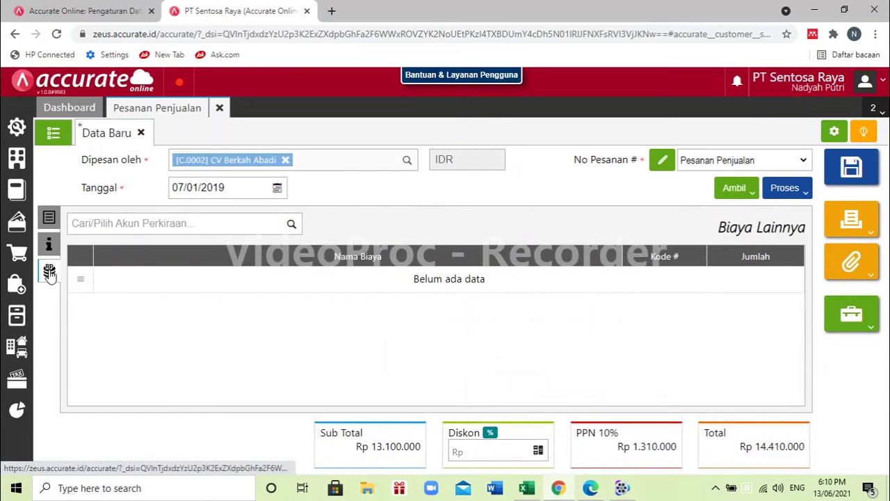
pyautogui.click(51, 241)
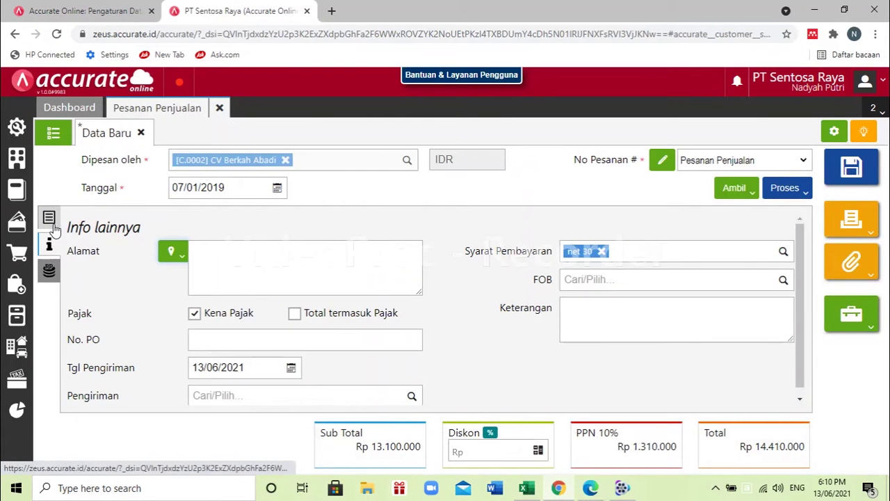
pyautogui.click(590, 489)
pyautogui.scroll(1, 538, 333)
pyautogui.scroll(-1, 539, 333)
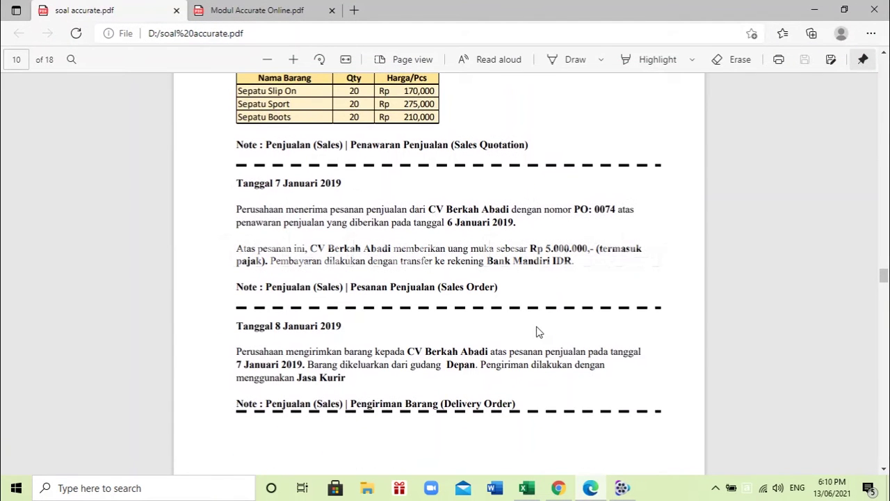
pyautogui.click(592, 490)
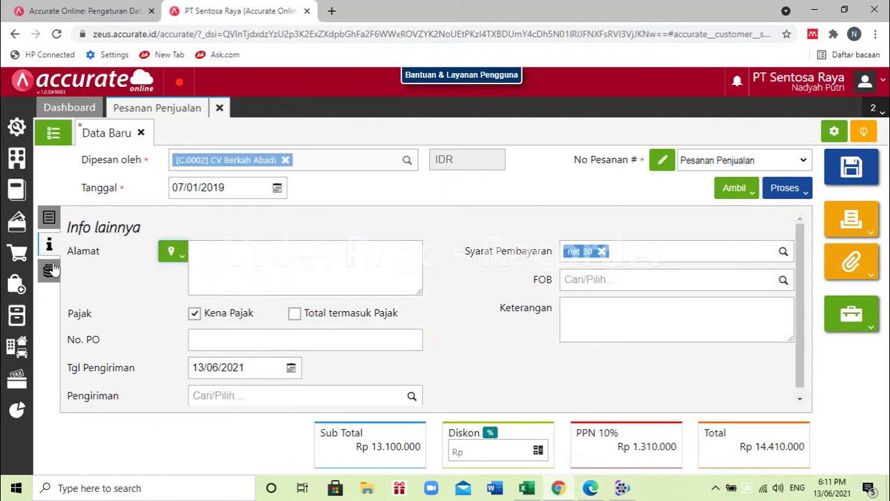
pyautogui.click(48, 218)
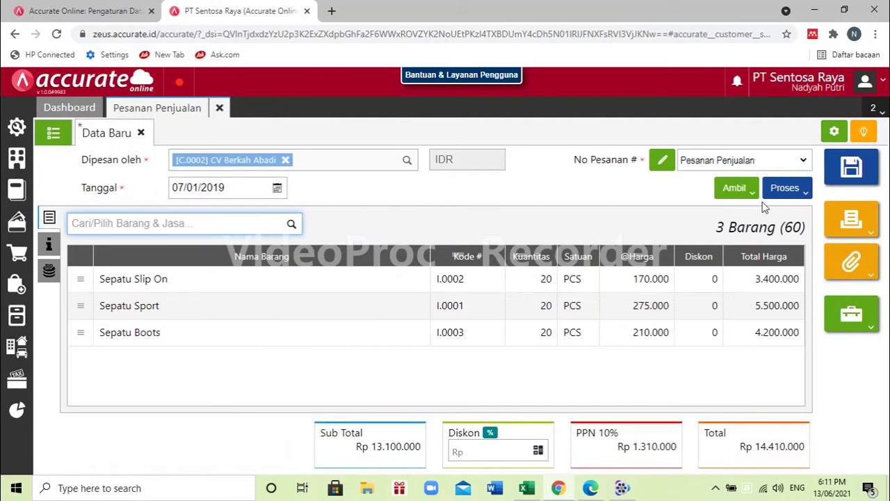
# - Process the sales order into a customer down payment (Uang Muka) and set its date to 07/01/2019
pyautogui.click(805, 194)
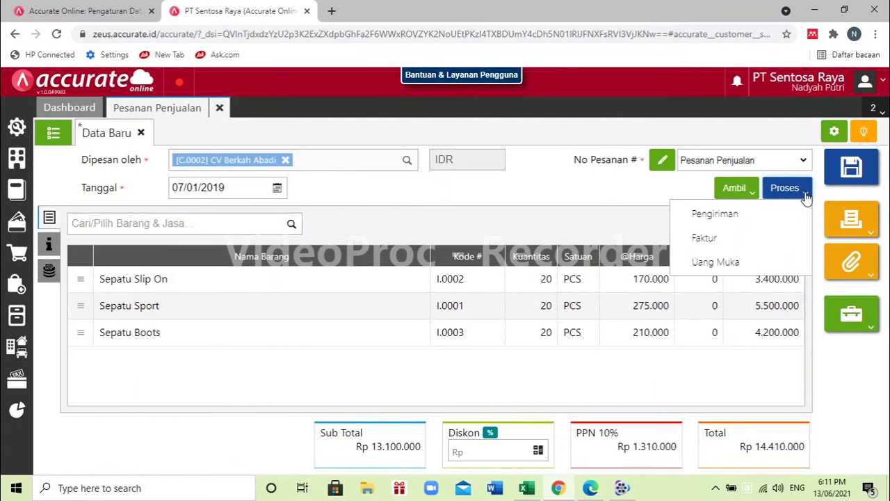
pyautogui.click(753, 261)
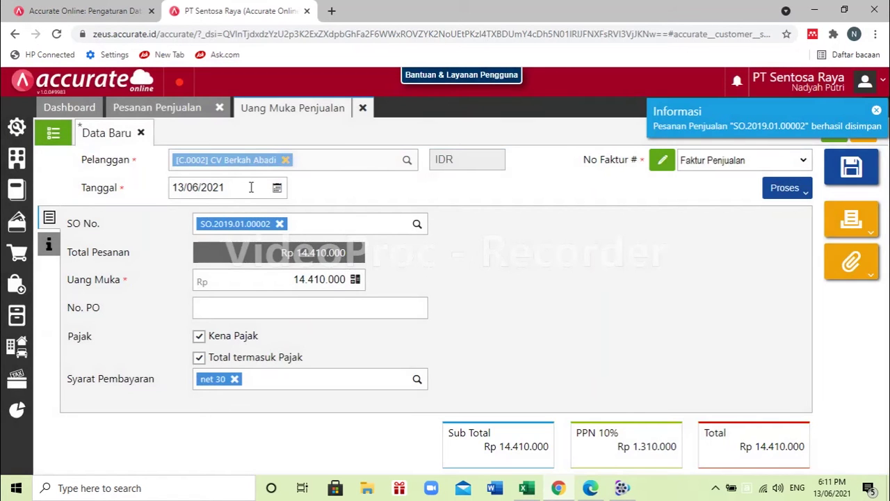
pyautogui.click(277, 187)
pyautogui.click(590, 490)
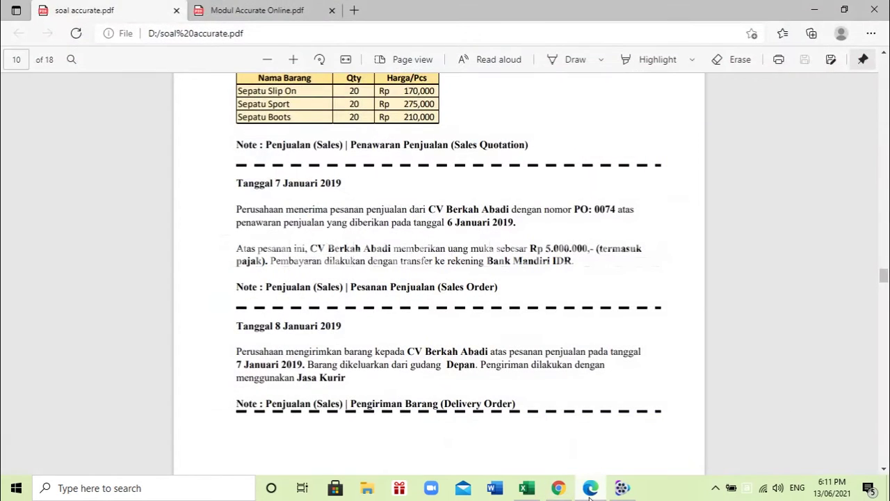
pyautogui.click(589, 488)
pyautogui.write('0')
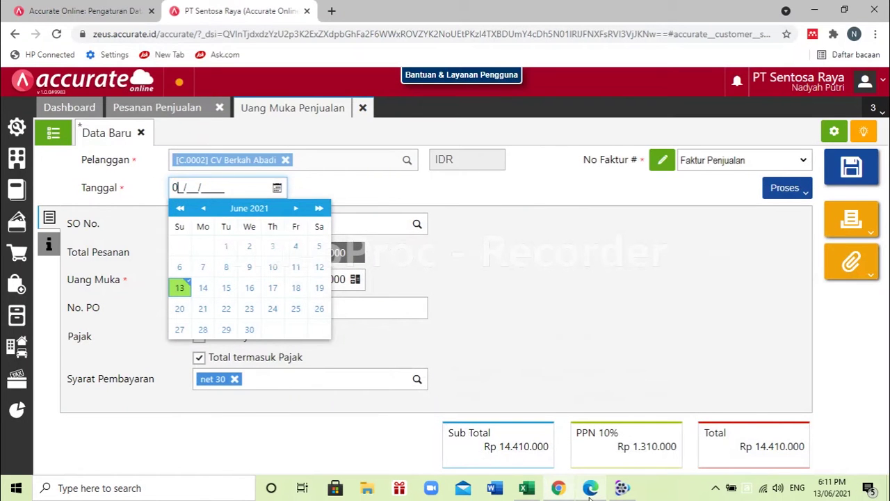
pyautogui.write('7/01/2019')
pyautogui.click(546, 331)
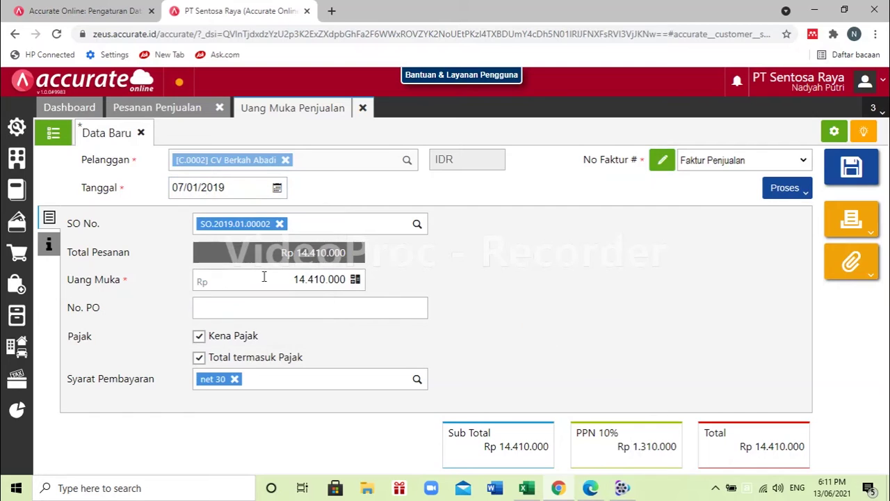
# - Set the down payment amount (Uang Muka) to Rp 5.000.000
pyautogui.click(327, 281)
pyautogui.press('BackSpace')
pyautogui.press('BackSpace')
pyautogui.press('BackSpace')
pyautogui.press('BackSpace')
pyautogui.press('BackSpace')
pyautogui.press('BackSpace')
pyautogui.press('BackSpace')
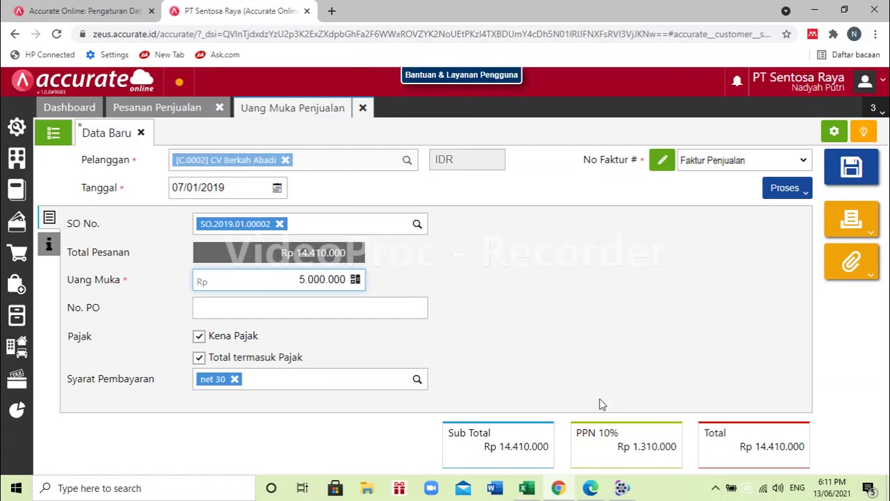
# - Fill in the customer's PO number on the down payment, checking the details against the exercise PDF
pyautogui.click(590, 487)
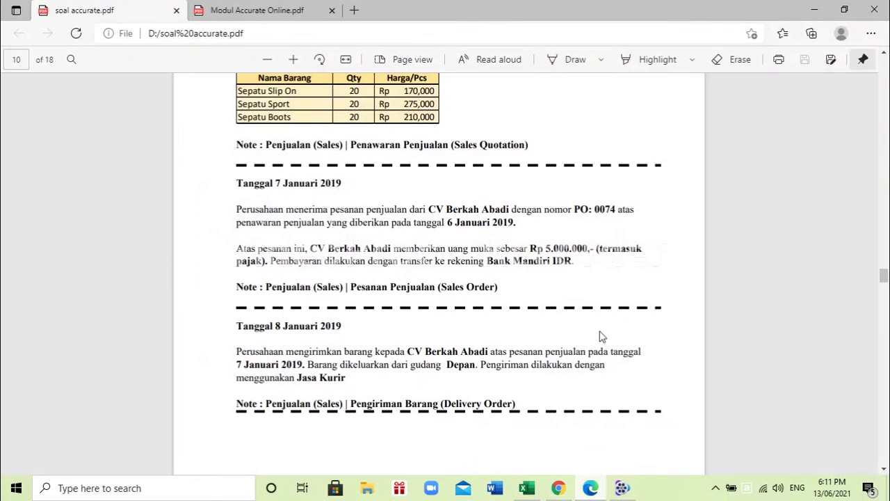
pyautogui.click(589, 489)
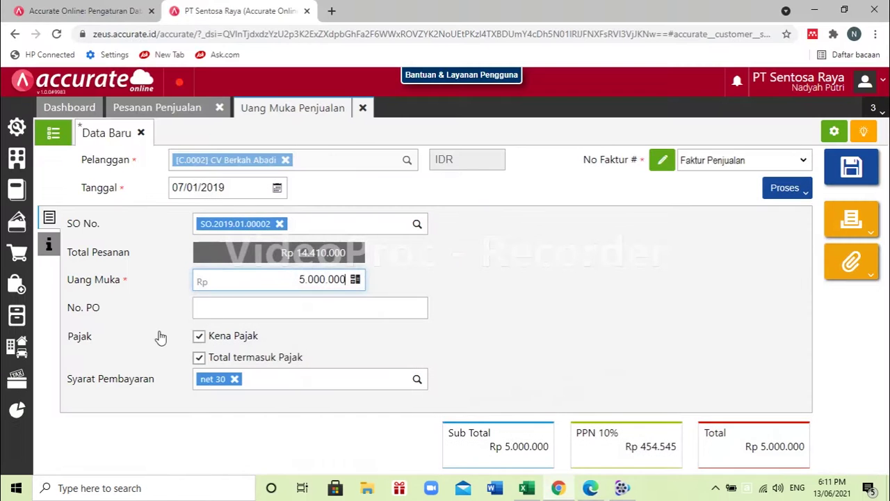
pyautogui.click(224, 312)
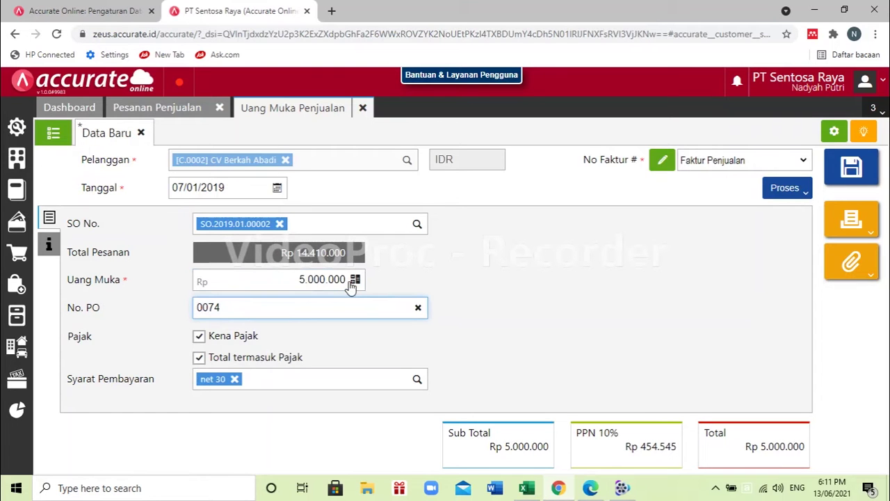
pyautogui.click(590, 489)
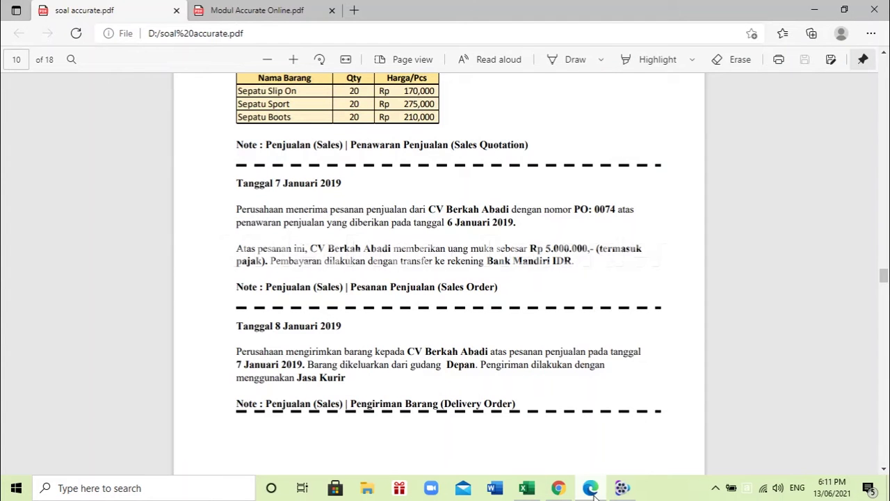
pyautogui.click(591, 489)
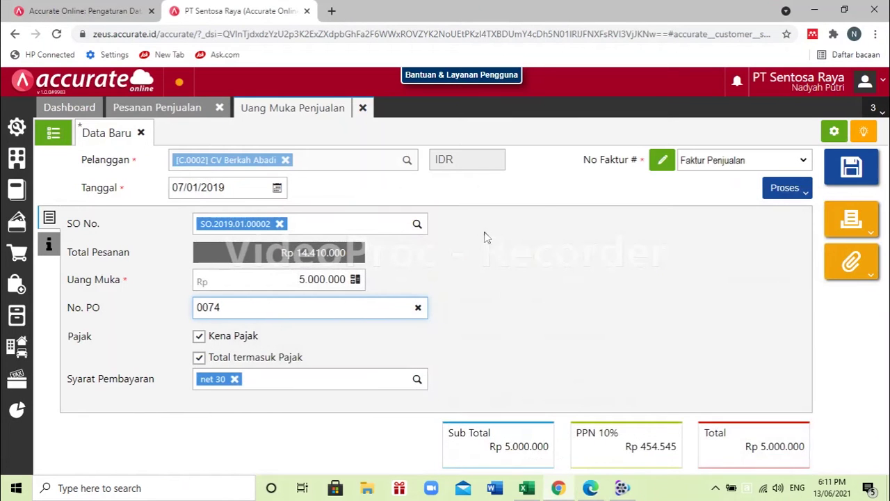
# - Save the down payment and close both the Uang Muka Penjualan and Pesanan Penjualan forms
pyautogui.click(851, 166)
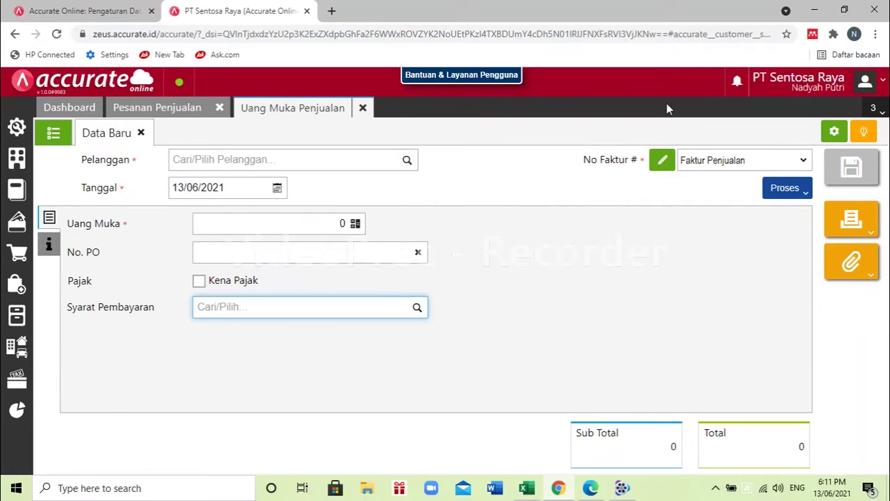
pyautogui.click(362, 108)
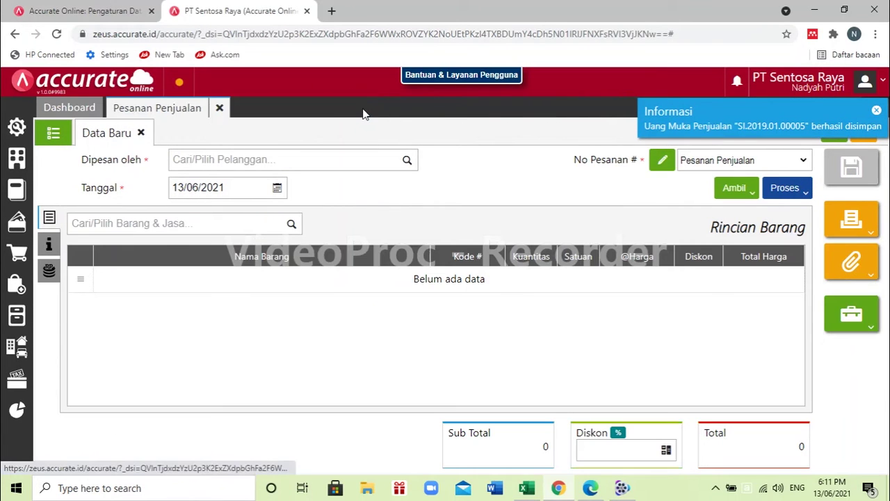
pyautogui.click(219, 108)
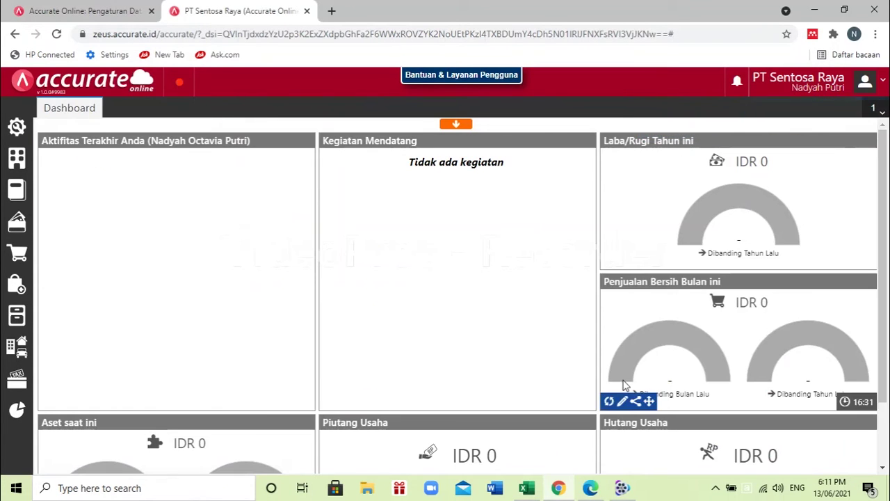
# - Read the 8 January 2019 transaction in the exercise PDF and open a new delivery order (Pengiriman Pesanan) in Accurate Online
pyautogui.click(591, 488)
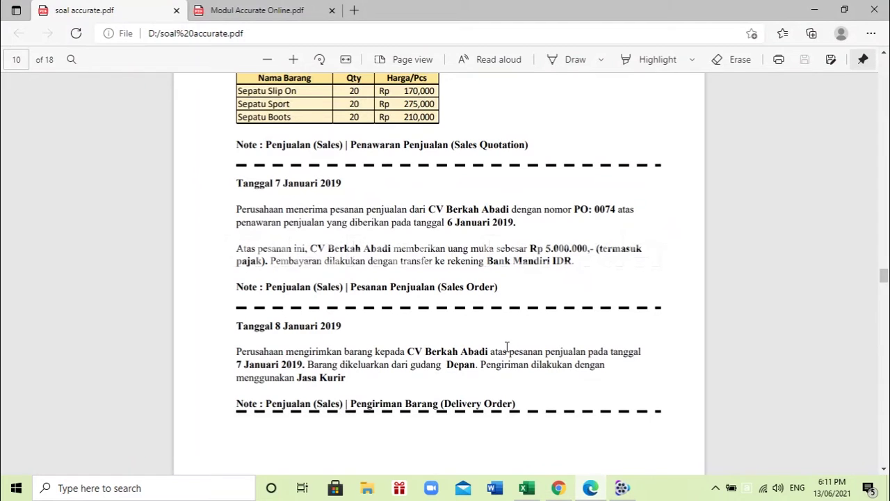
pyautogui.scroll(-2, 507, 347)
pyautogui.scroll(-1, 507, 346)
pyautogui.scroll(1, 506, 346)
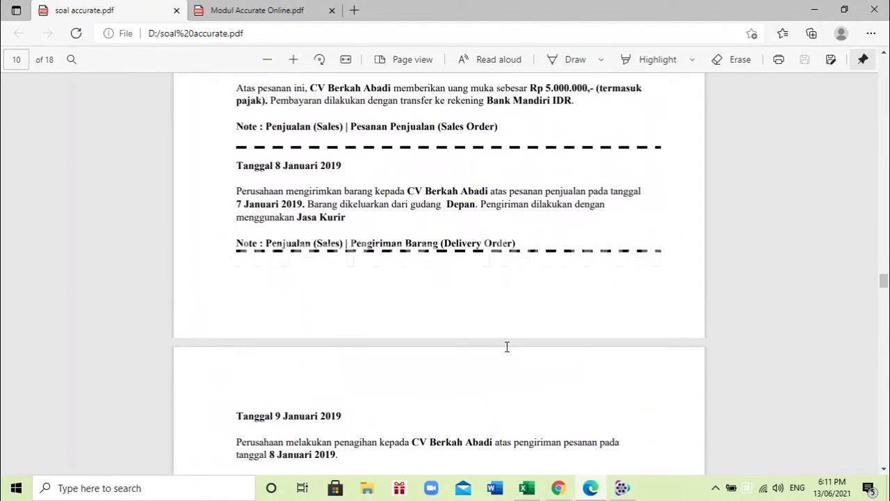
pyautogui.scroll(-1, 506, 347)
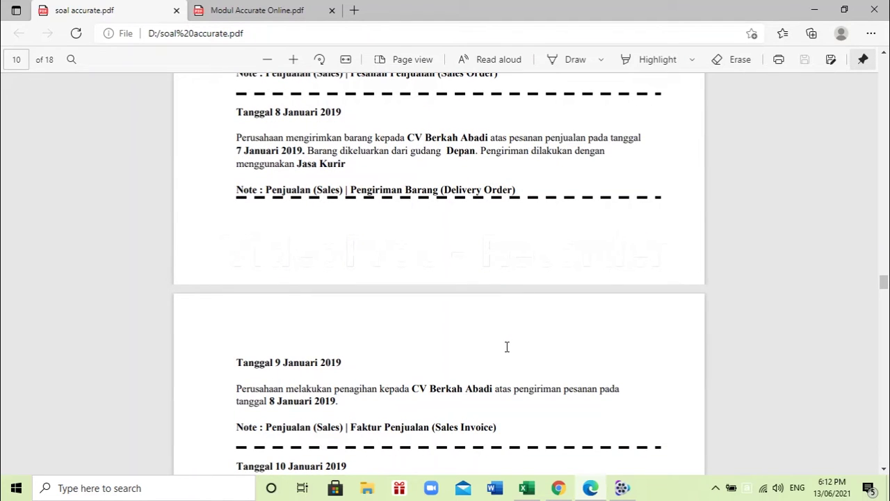
pyautogui.scroll(3, 507, 346)
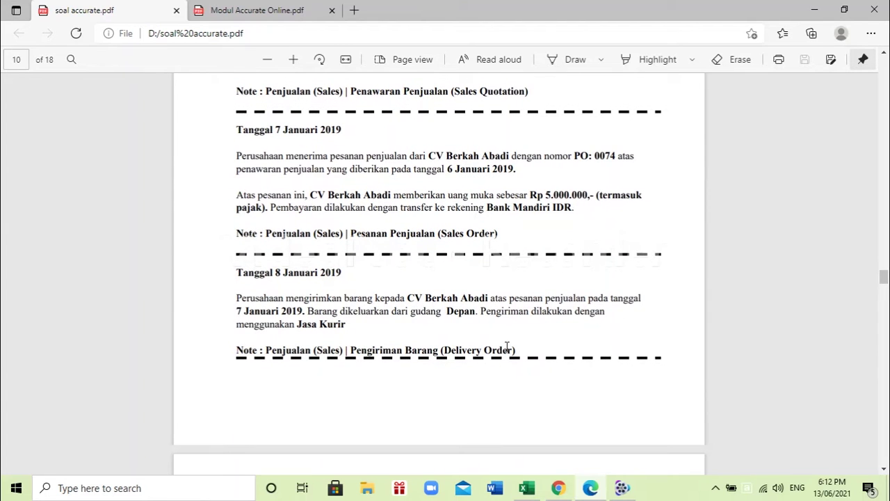
pyautogui.scroll(-1, 507, 346)
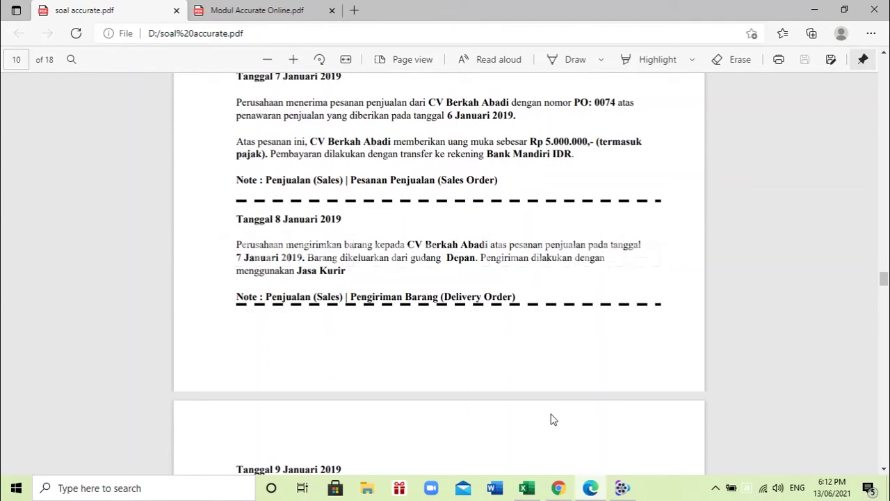
pyautogui.click(560, 489)
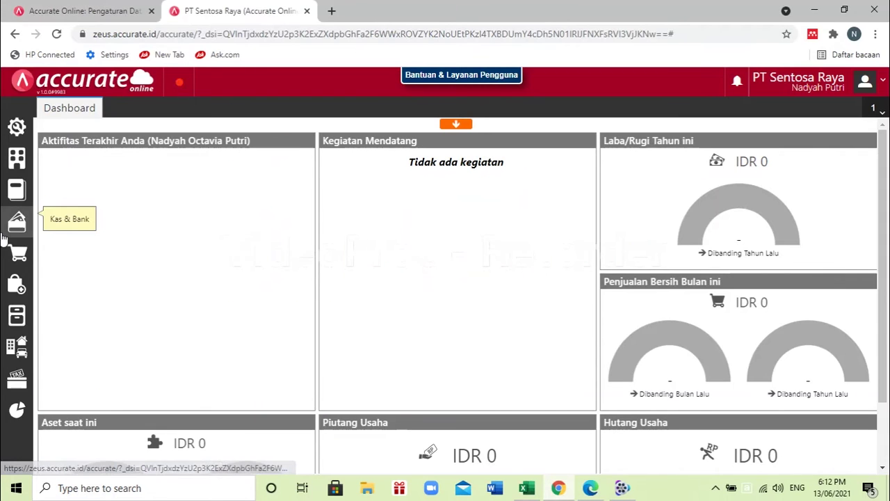
pyautogui.click(20, 263)
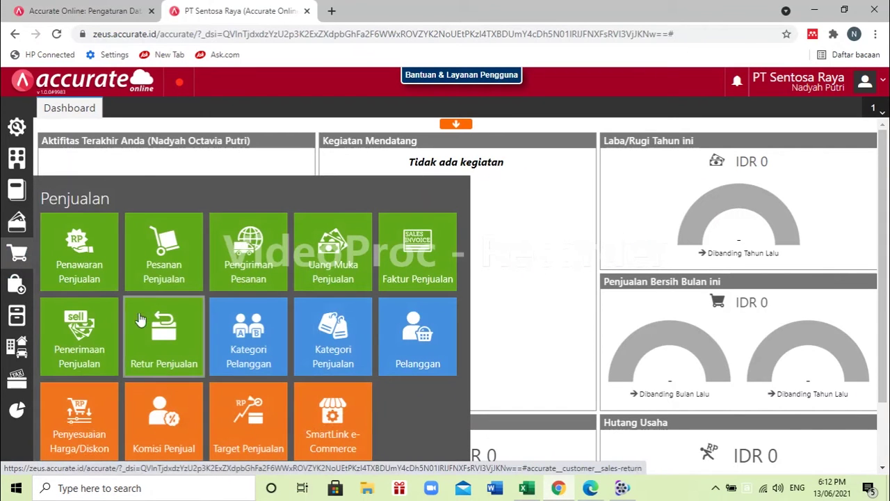
pyautogui.click(221, 268)
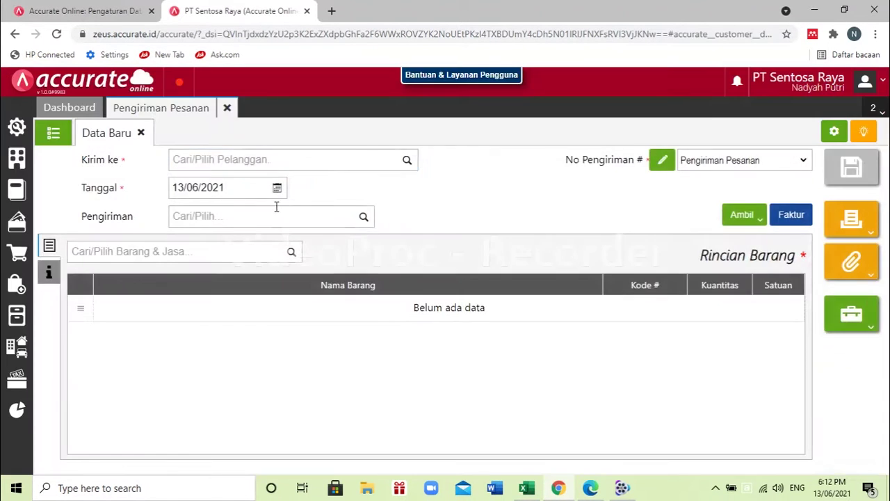
# - Check the customer in the exercise PDF and choose CV Berkah Abadi as the delivery order's recipient
pyautogui.click(589, 489)
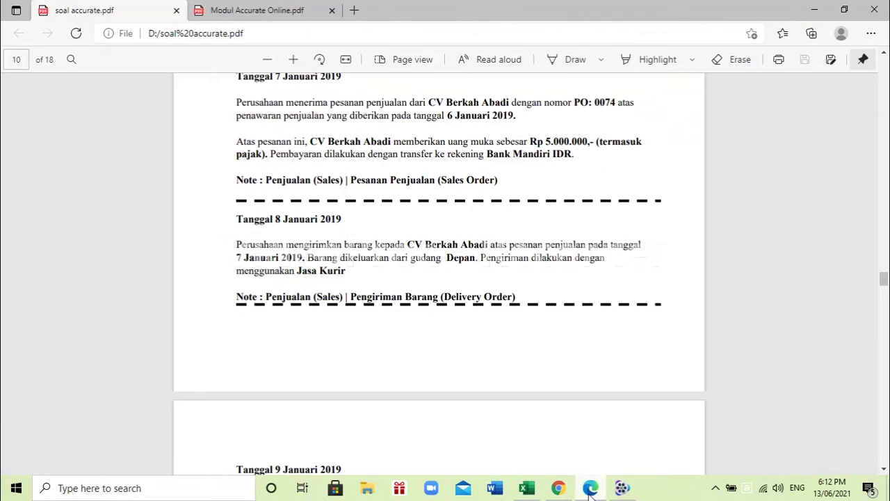
pyautogui.click(590, 488)
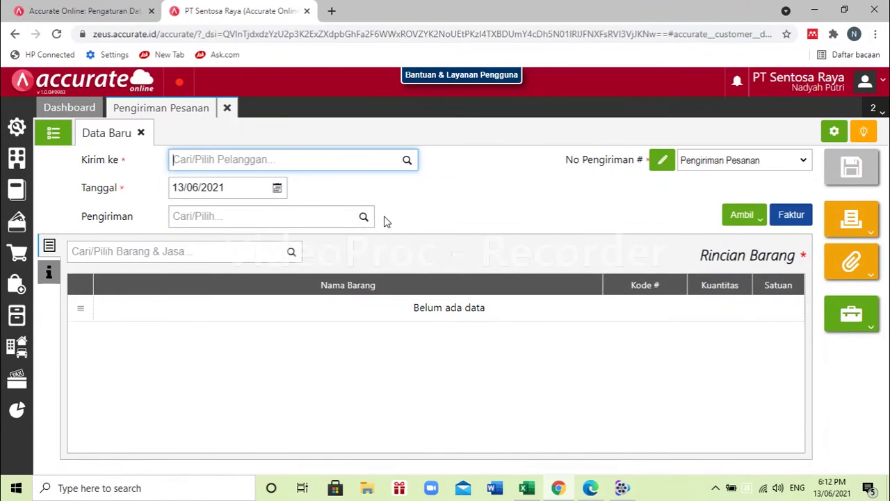
pyautogui.write('berkah')
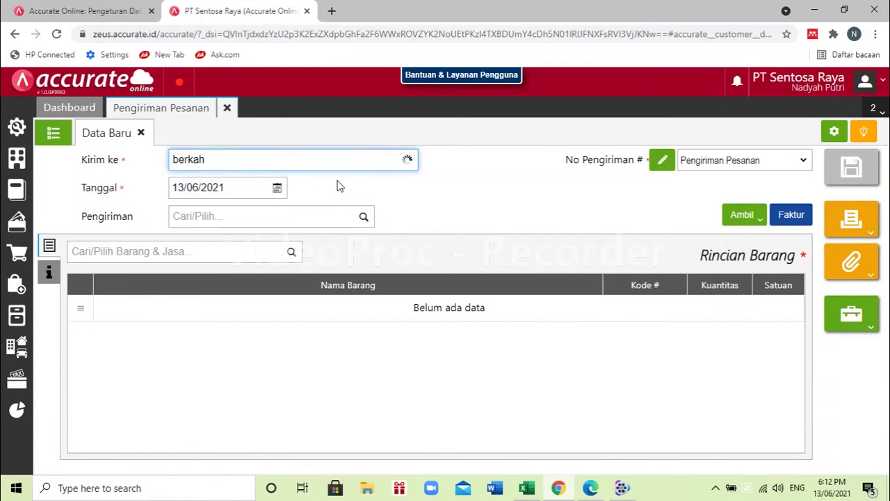
pyautogui.press('Return')
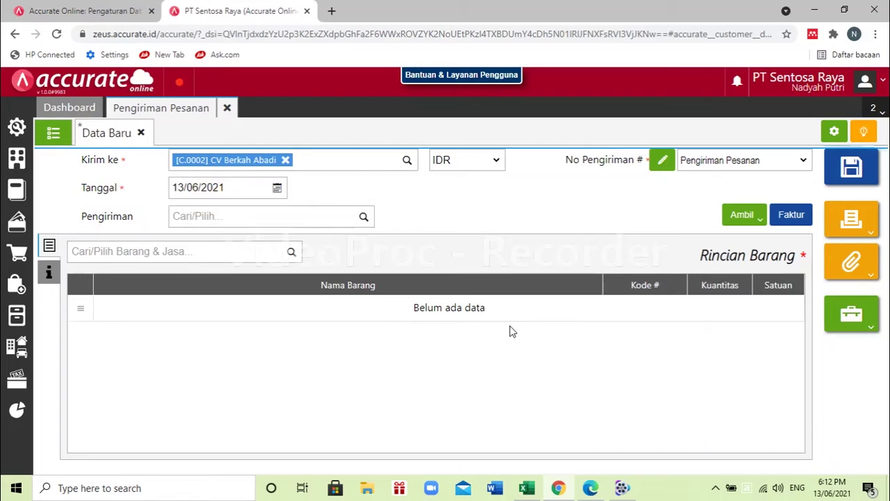
# - Check the transaction date in the exercise PDF and set the delivery order date to 08/01/2019
pyautogui.click(588, 488)
pyautogui.click(559, 488)
pyautogui.click(245, 187)
pyautogui.write('08/01/20')
pyautogui.click(426, 193)
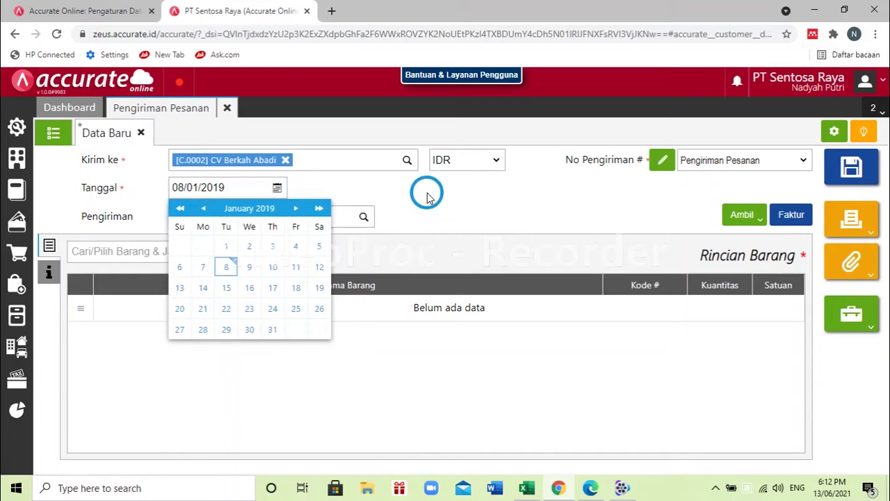
# - Check the shipping method in the exercise PDF and set the delivery order's Pengiriman to Jasa Kurir
pyautogui.click(590, 488)
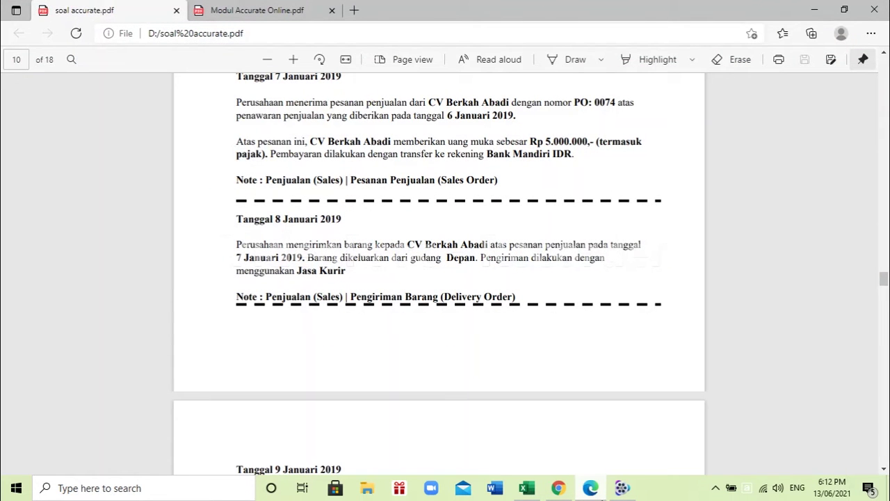
pyautogui.click(559, 487)
pyautogui.click(306, 217)
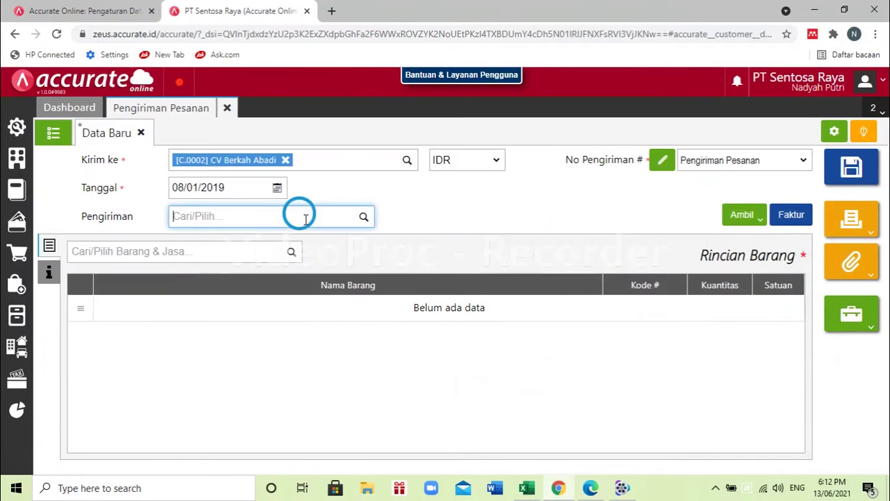
pyautogui.write('jasa')
pyautogui.click(294, 244)
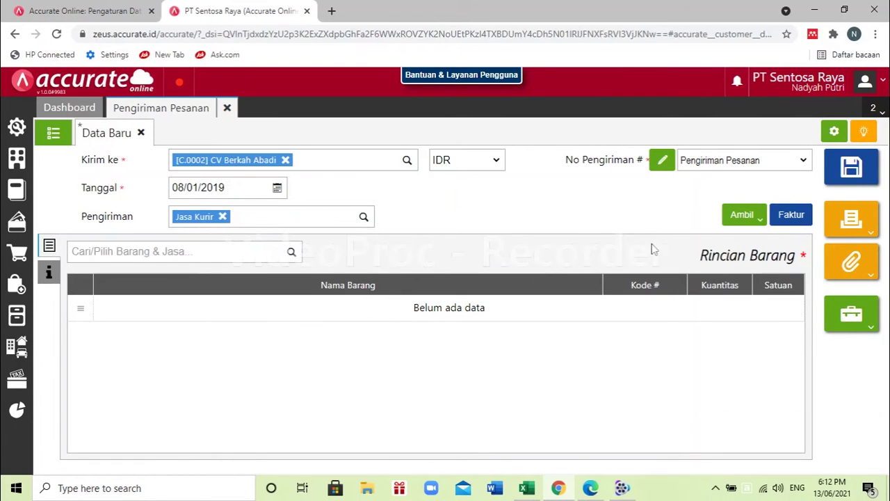
# - Copy all the items from the customer's sales order (Pesanan) dated 07/01/2019 into the delivery order
pyautogui.click(759, 221)
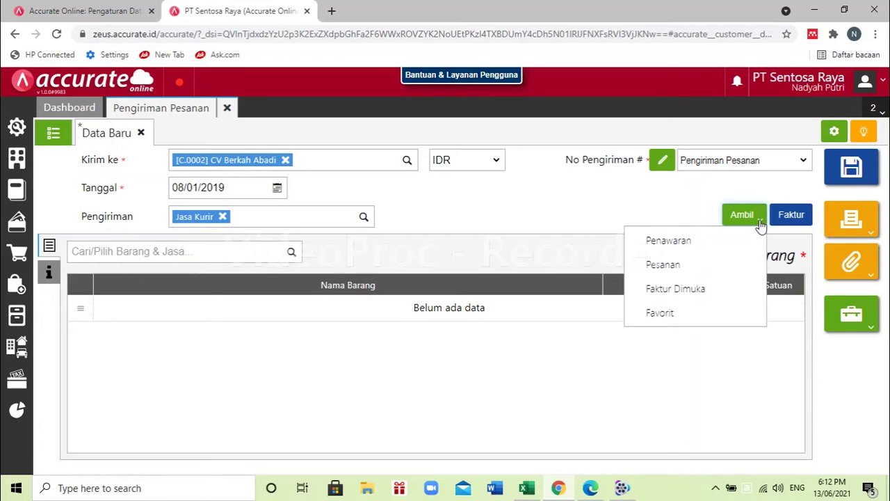
pyautogui.click(746, 263)
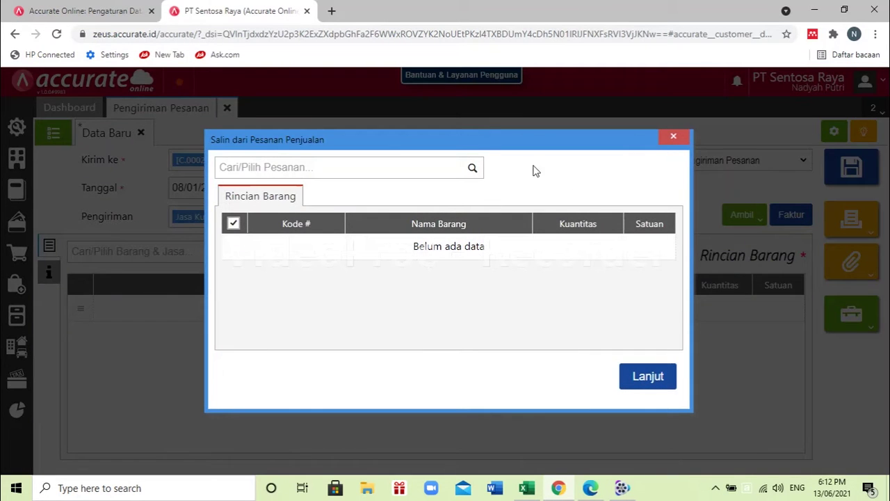
pyautogui.click(476, 170)
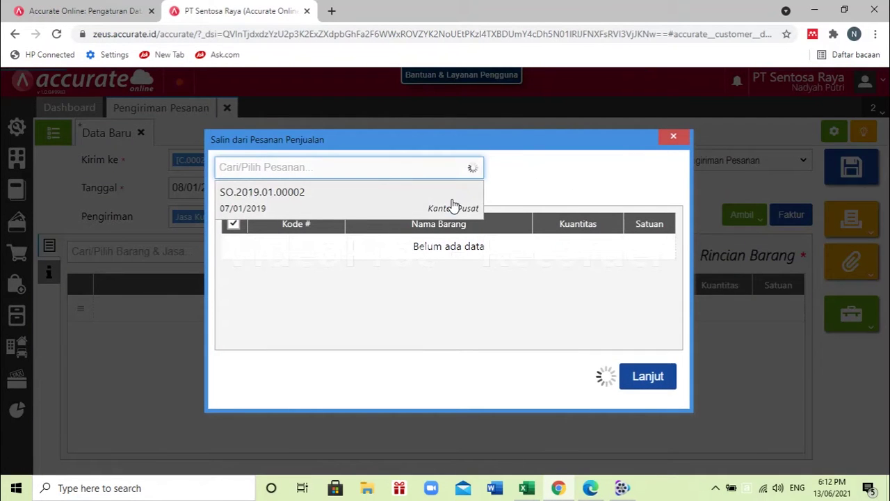
pyautogui.click(452, 204)
pyautogui.click(657, 401)
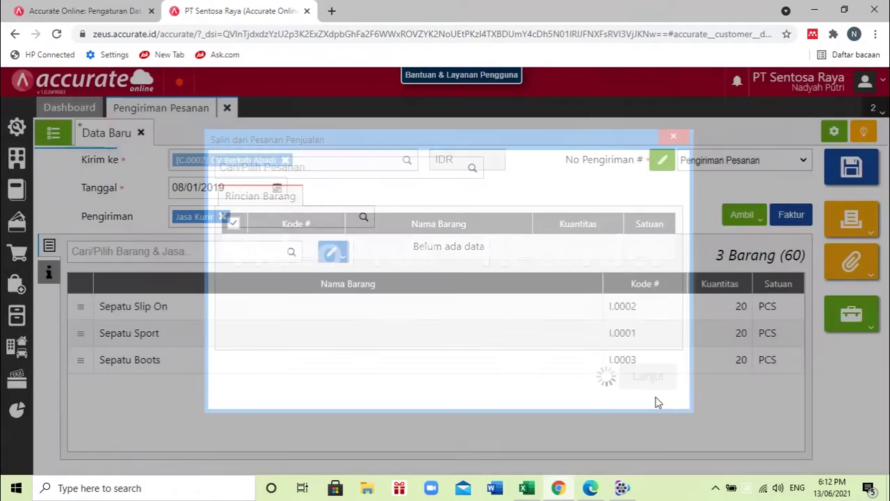
# - Check the issuing warehouse in the exercise PDF and change the warehouse of all delivery order items to Depan
pyautogui.click(598, 488)
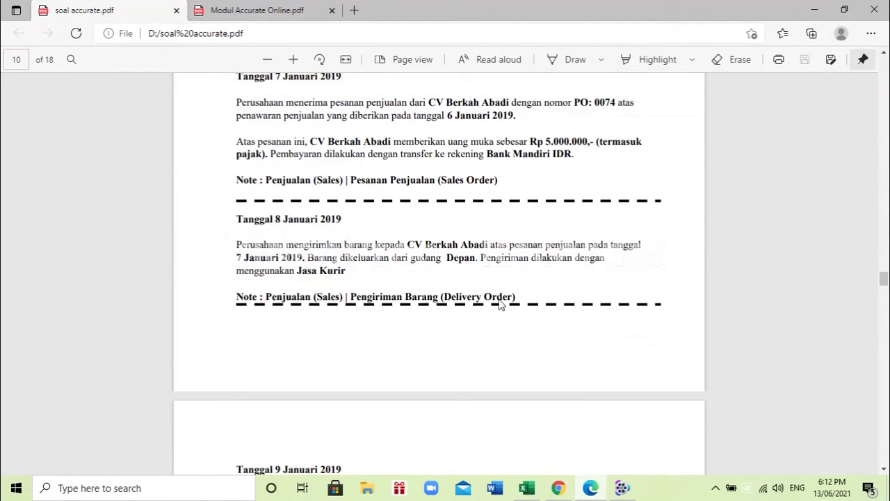
pyautogui.moveTo(442, 261); pyautogui.dragTo(476, 262)
pyautogui.click(543, 391)
pyautogui.click(596, 492)
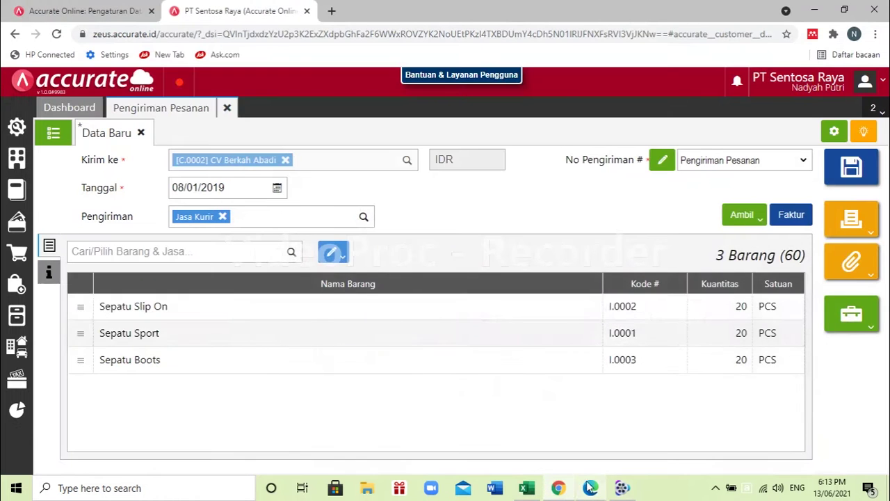
pyautogui.click(328, 252)
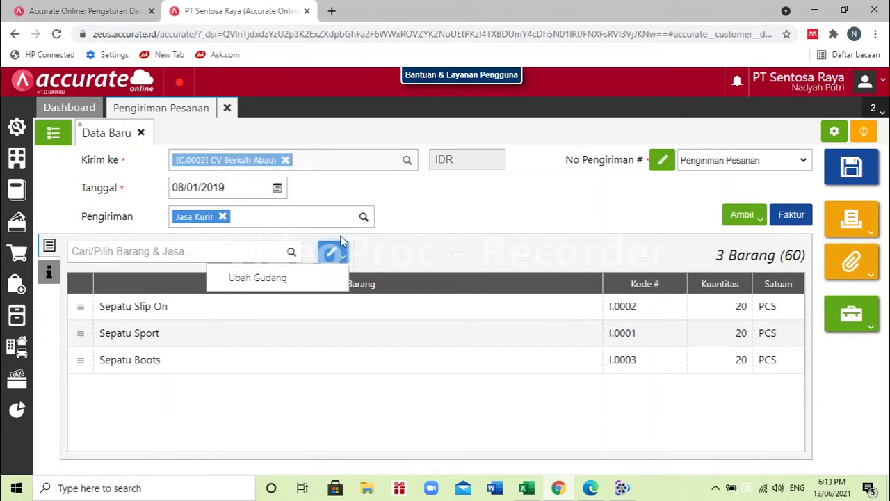
pyautogui.click(311, 285)
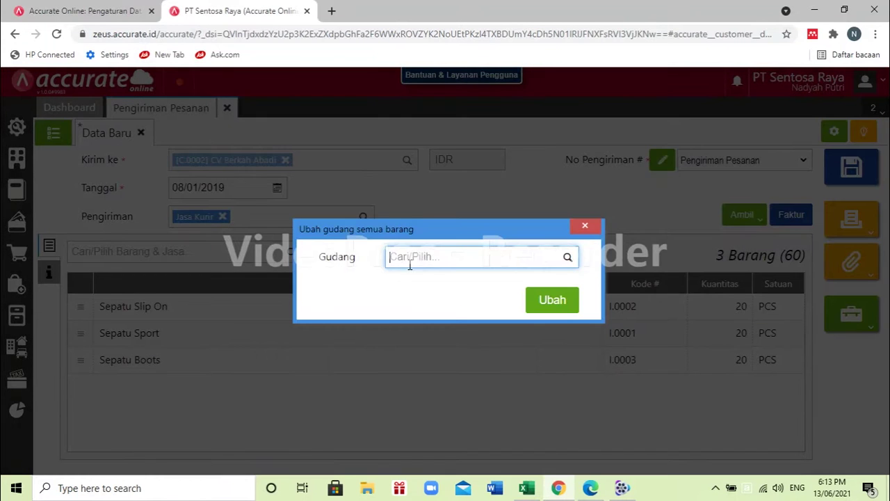
pyautogui.write('d')
pyautogui.press('BackSpace')
pyautogui.write('depan')
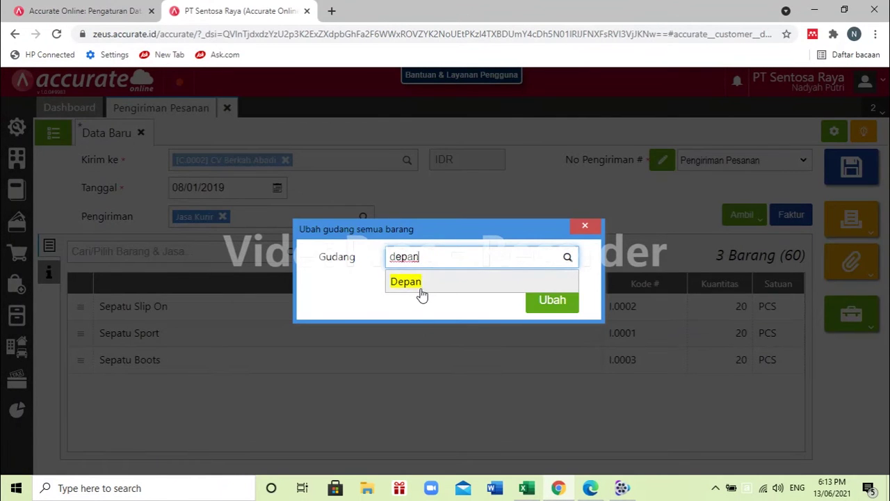
pyautogui.click(420, 285)
pyautogui.click(539, 300)
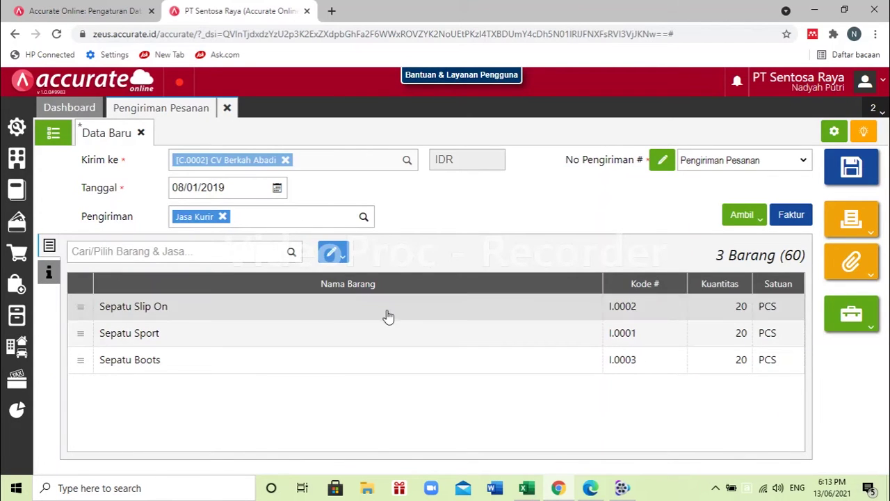
# - Review the delivery order's additional info, then save it and close the Pengiriman Pesanan form
pyautogui.click(49, 272)
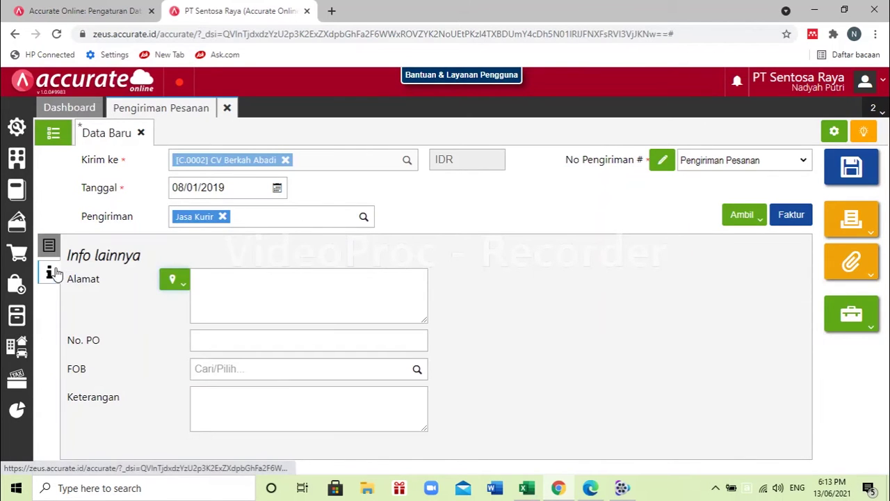
pyautogui.click(49, 246)
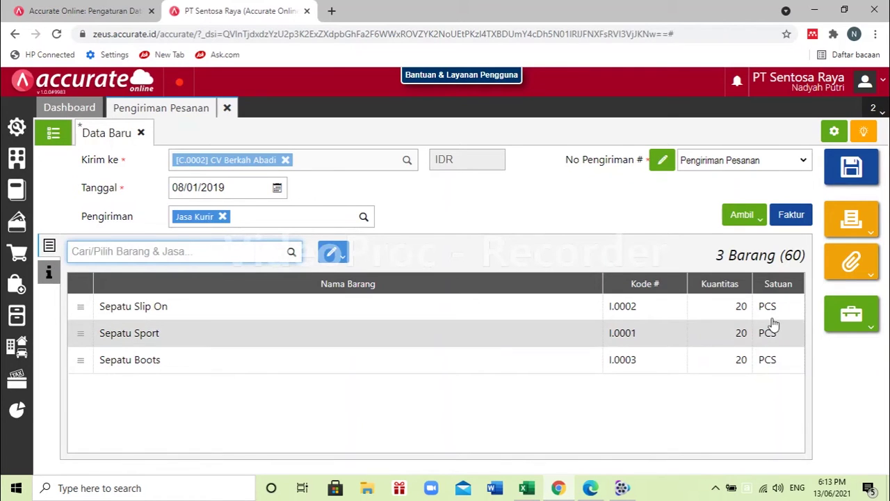
pyautogui.click(851, 169)
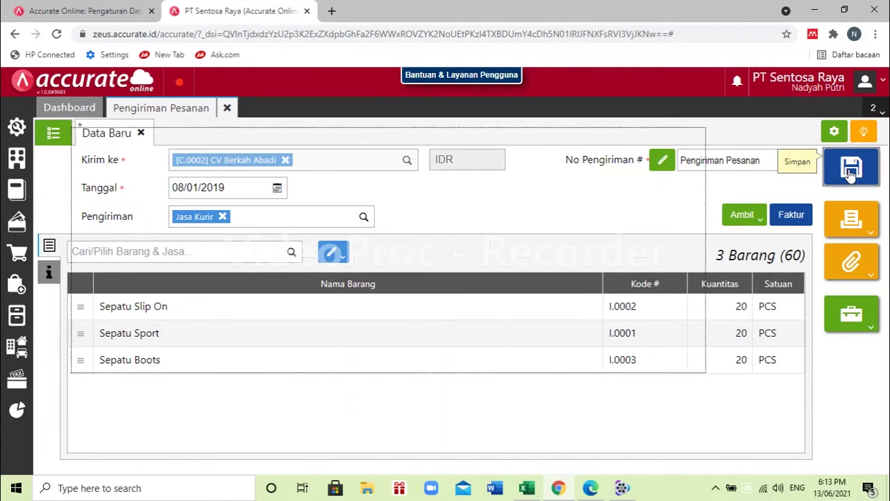
pyautogui.click(227, 113)
# - Read the 9 January 2019 transaction in the exercise PDF and open a new sales invoice (Faktur Penjualan) in Accurate Online
pyautogui.click(590, 488)
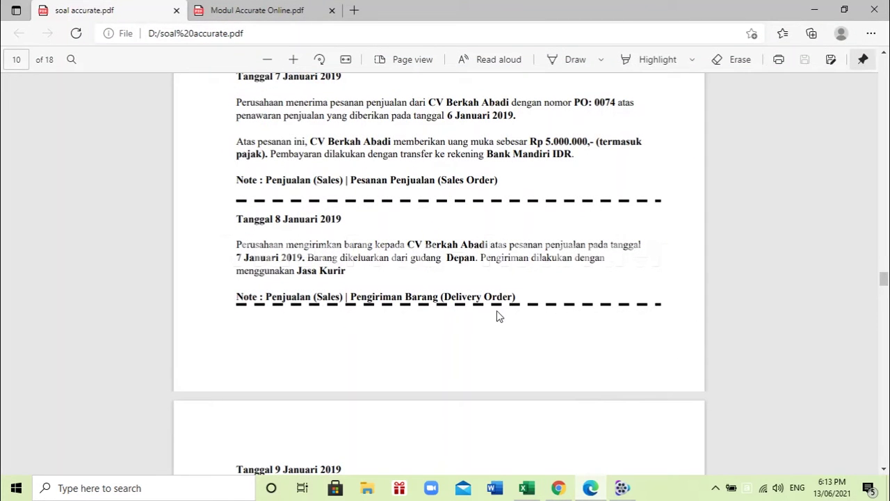
pyautogui.scroll(-4, 496, 316)
pyautogui.scroll(-2, 496, 317)
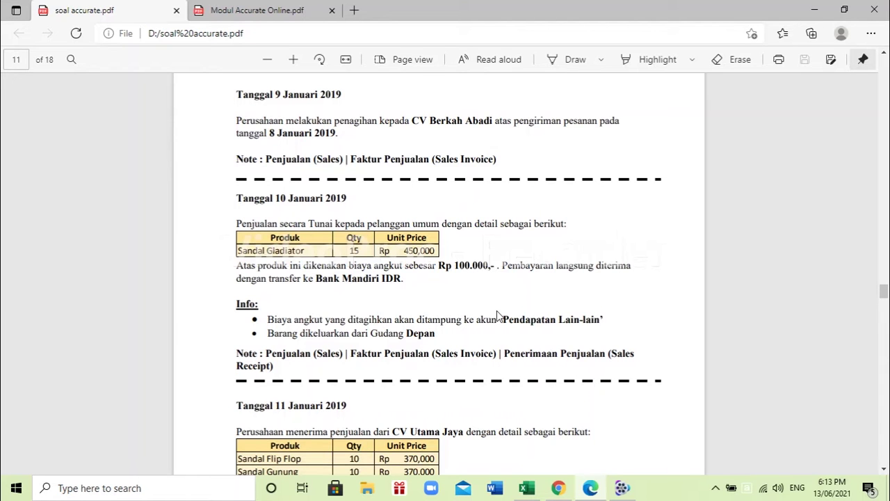
pyautogui.scroll(4, 497, 312)
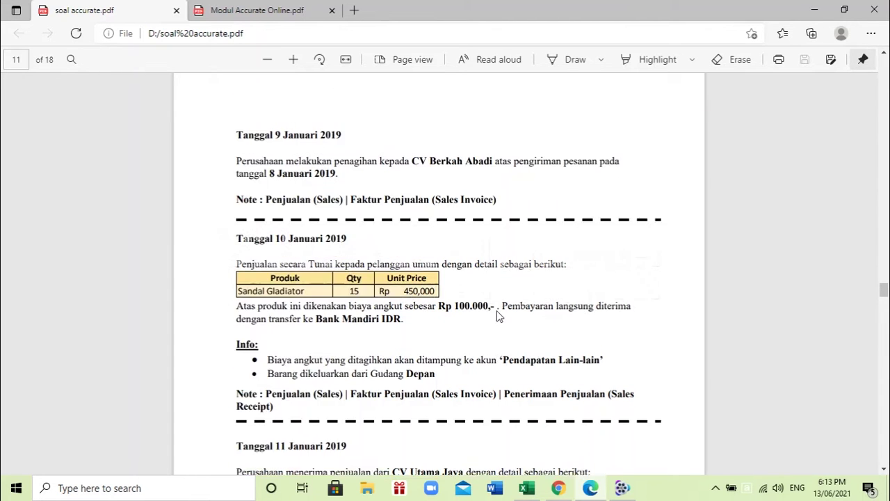
pyautogui.scroll(-1, 497, 312)
pyautogui.scroll(-3, 497, 315)
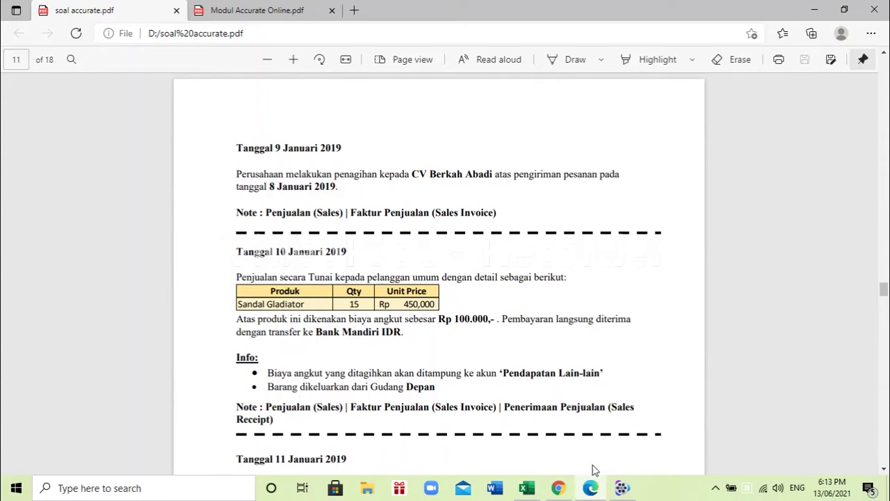
pyautogui.click(561, 491)
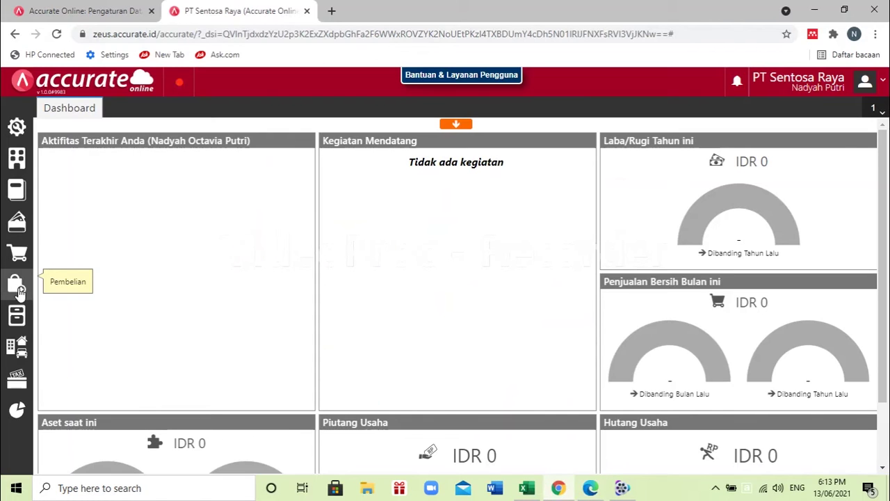
pyautogui.moveTo(17, 252)
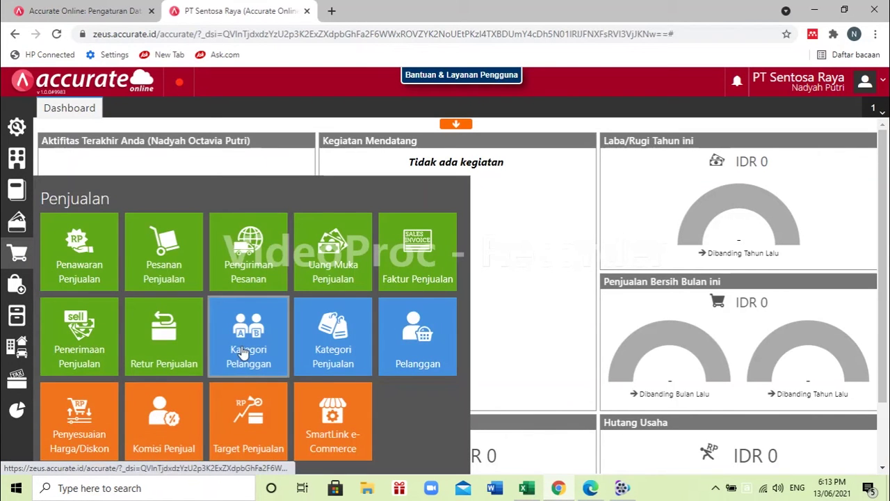
pyautogui.click(408, 281)
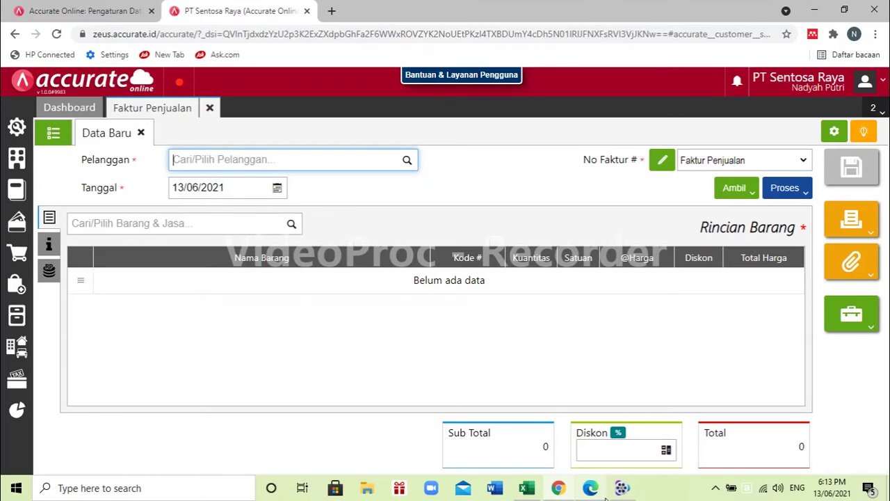
# - Check the customer in the exercise PDF and choose the first CV Berkah Abadi match as the sales invoice's customer
pyautogui.click(605, 497)
pyautogui.click(559, 490)
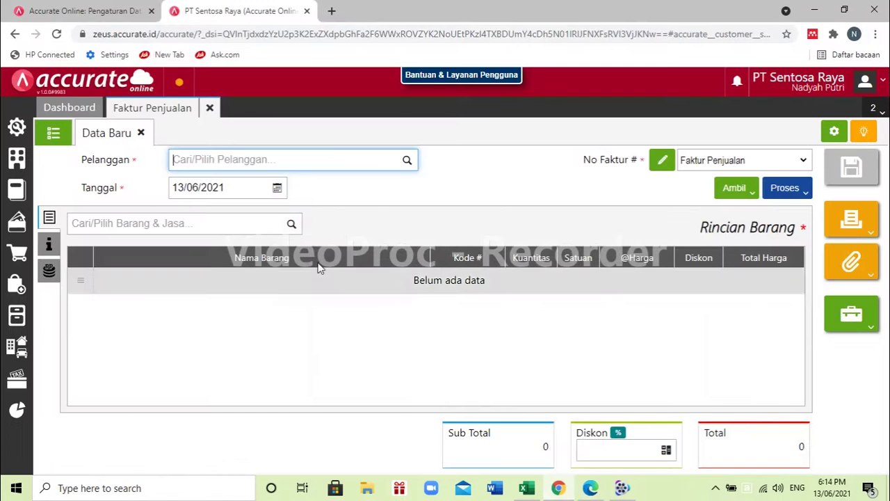
pyautogui.click(587, 497)
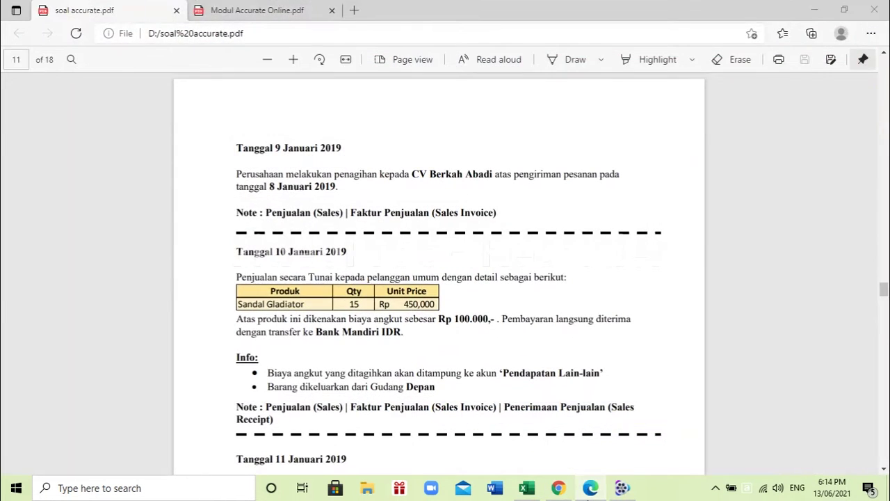
pyautogui.click(588, 498)
pyautogui.write('berkah')
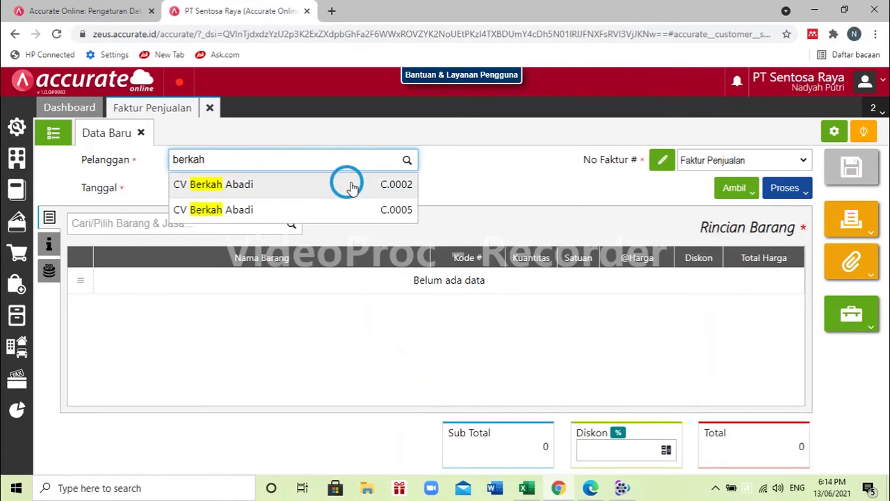
pyautogui.click(347, 181)
# - Check the transaction date in the exercise PDF and set the sales invoice date to 09/01/2019
pyautogui.click(596, 489)
pyautogui.click(595, 489)
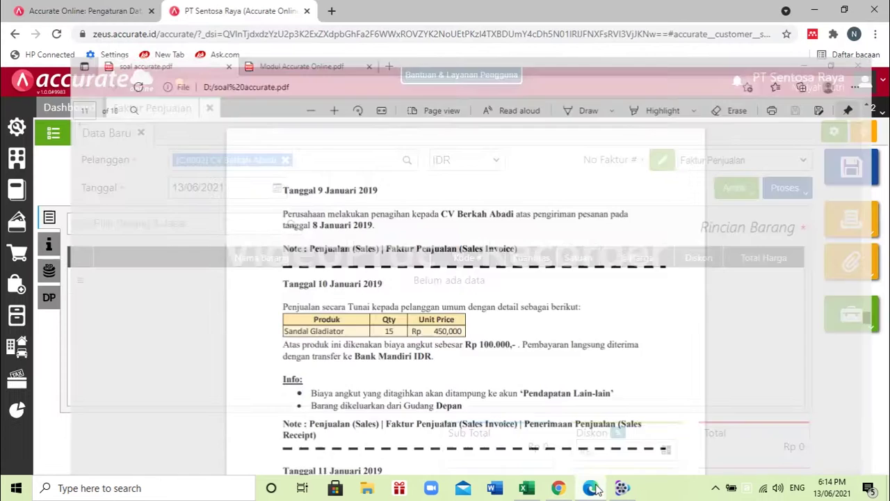
pyautogui.click(246, 191)
pyautogui.write('09/01/2019')
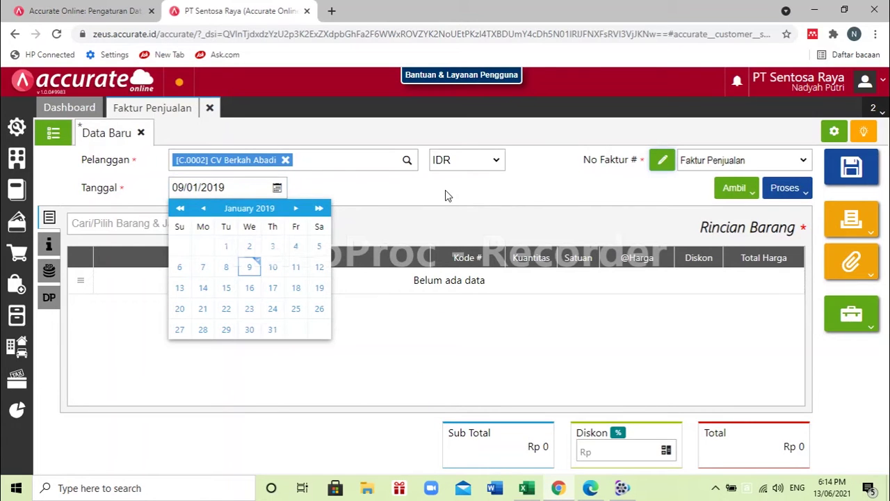
pyautogui.click(446, 191)
# - Copy all the items from the customer's delivery order (Pengiriman) dated 08/01/2019 into the sales invoice
pyautogui.click(744, 189)
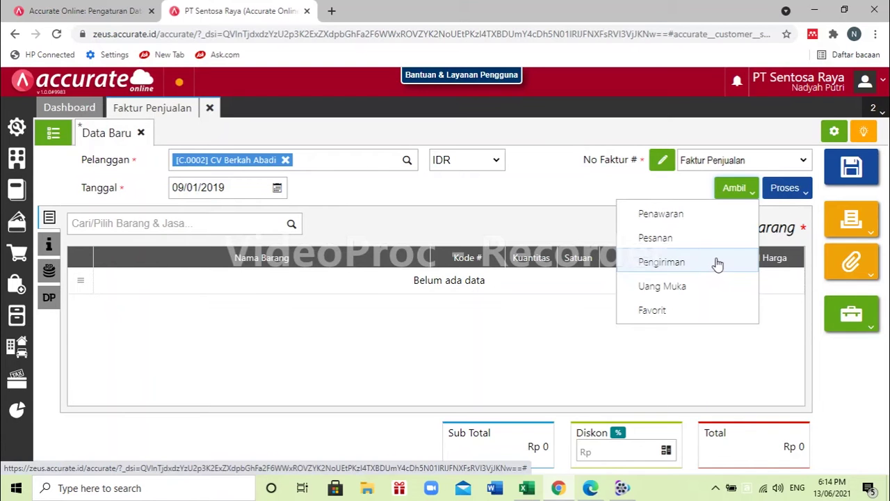
pyautogui.click(754, 195)
pyautogui.click(754, 196)
pyautogui.click(713, 273)
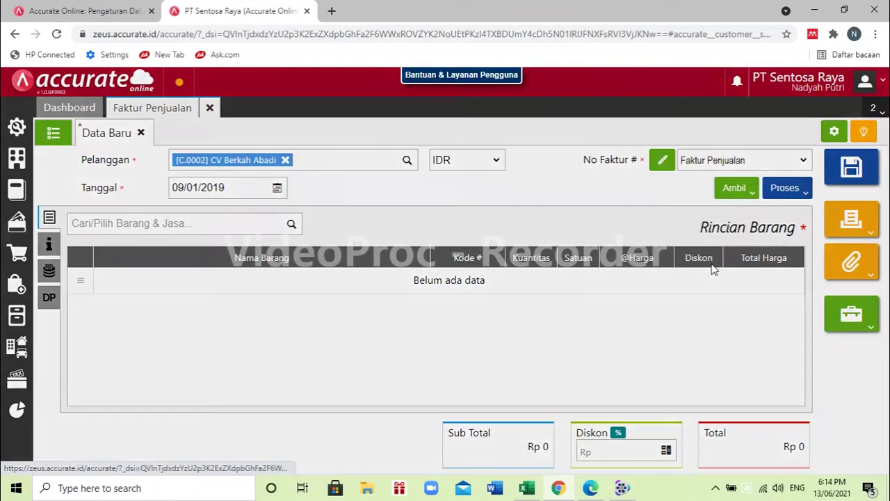
pyautogui.click(472, 170)
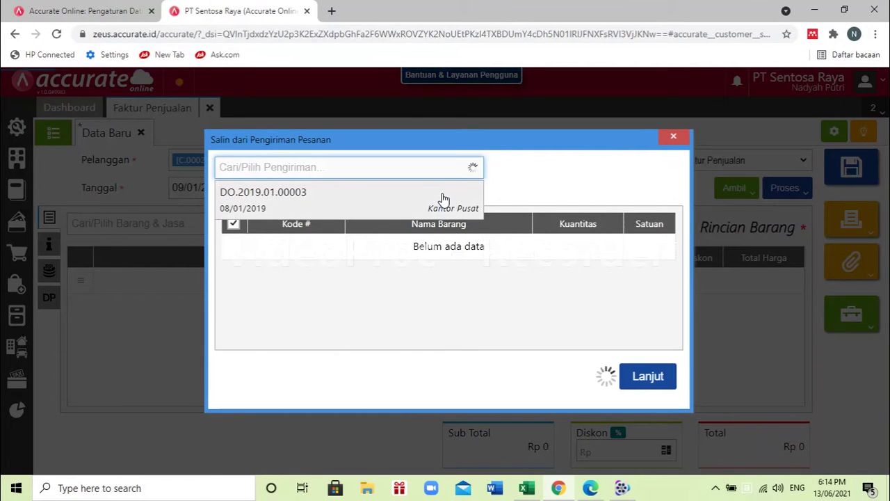
pyautogui.click(456, 203)
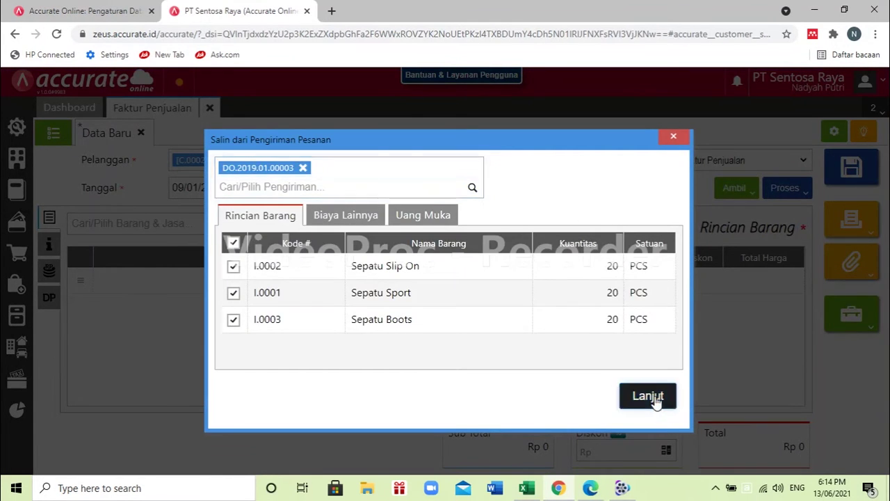
pyautogui.click(647, 396)
# - Check the copied sales invoice against the exercise PDF, review its other costs and additional info, save it, and close the sales invoice form
pyautogui.click(584, 494)
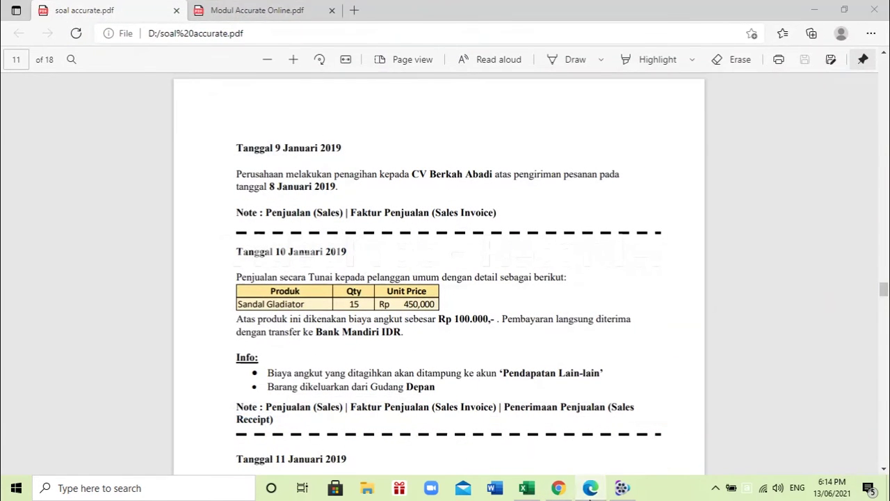
pyautogui.click(559, 487)
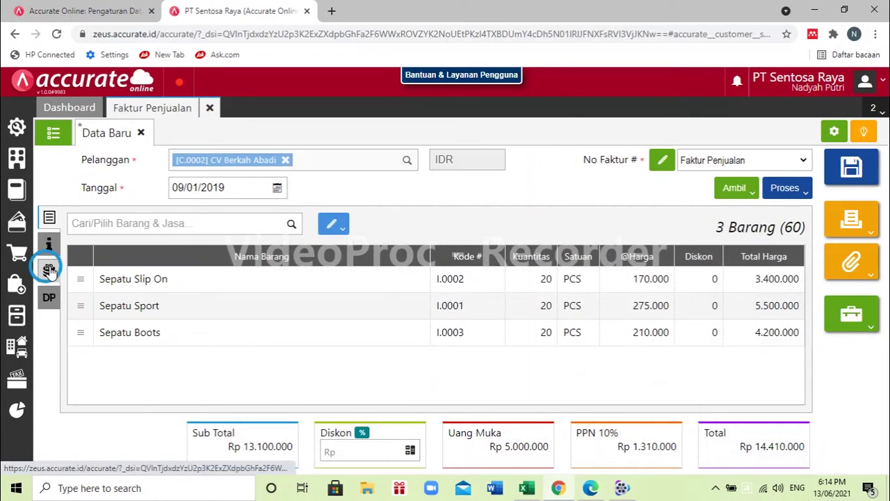
pyautogui.click(48, 267)
pyautogui.click(50, 250)
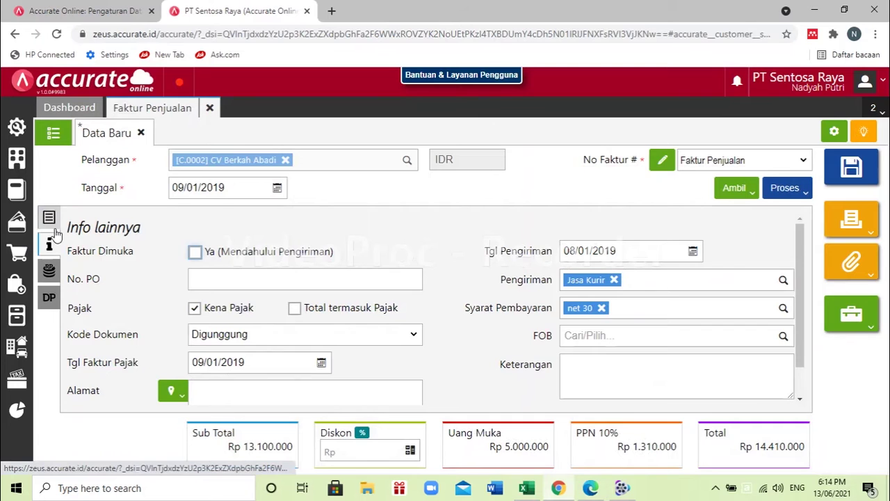
pyautogui.click(49, 217)
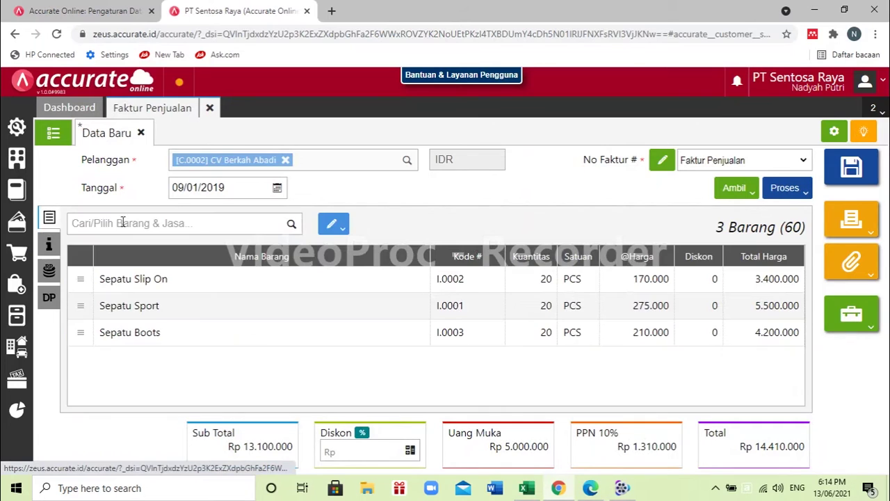
pyautogui.click(852, 170)
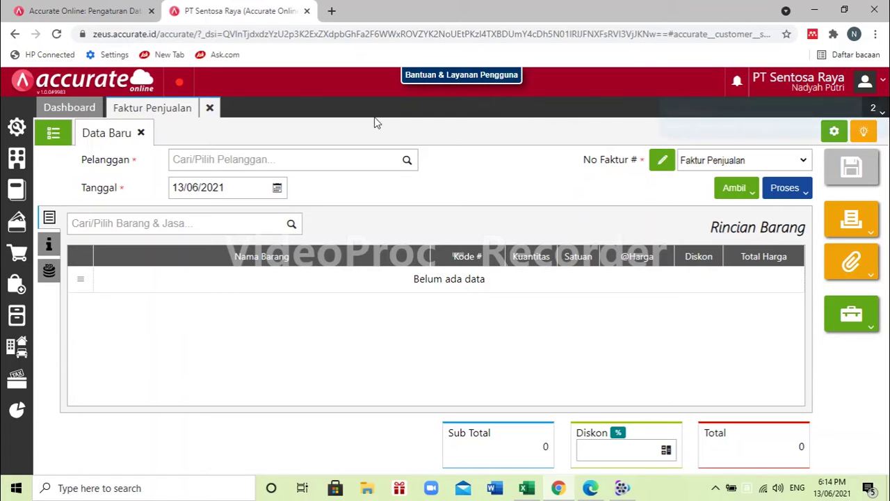
pyautogui.click(210, 109)
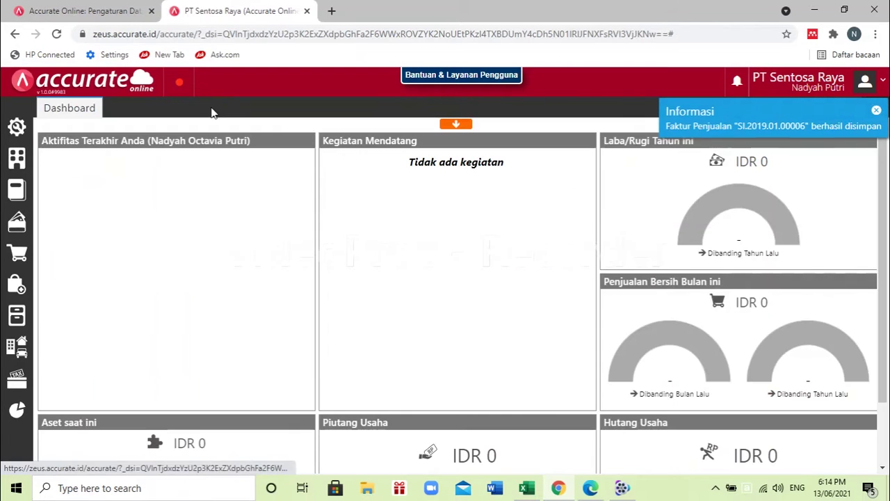
# - Read the 10 January 2019 transaction in the exercise PDF and start a new sales invoice (Faktur Penjualan) for customer Pelanggan Umum
pyautogui.click(590, 489)
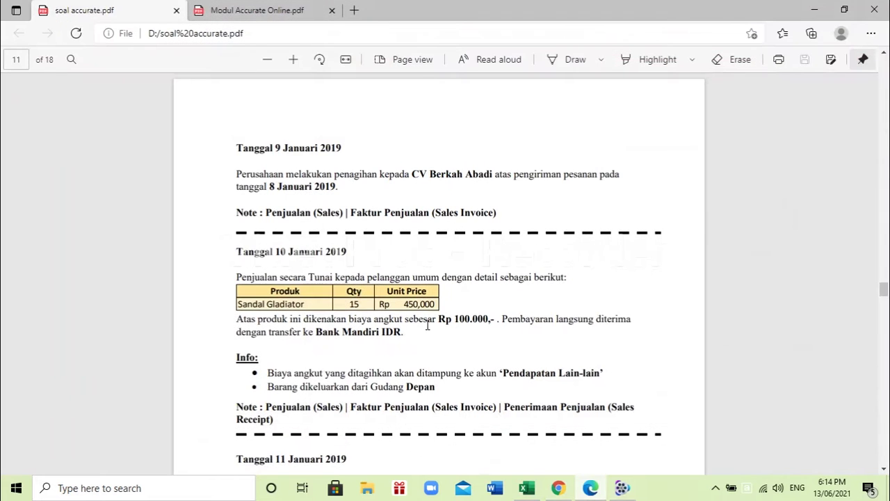
pyautogui.scroll(-3, 422, 327)
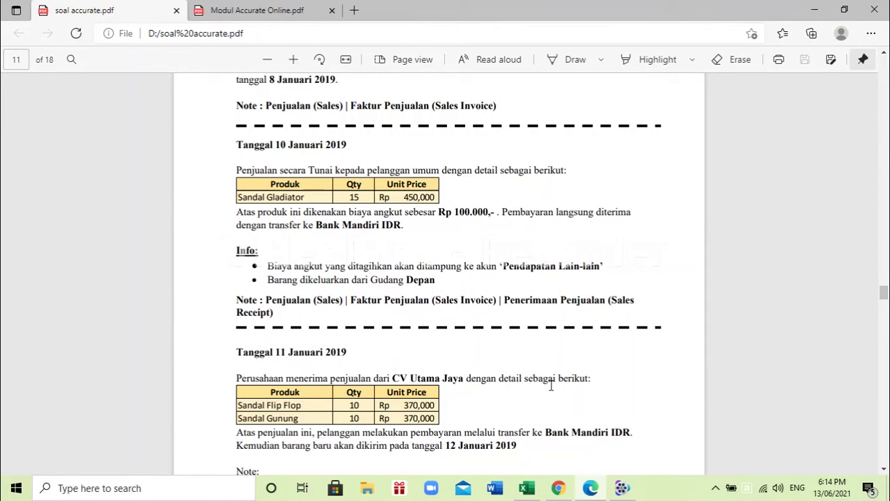
pyautogui.click(559, 491)
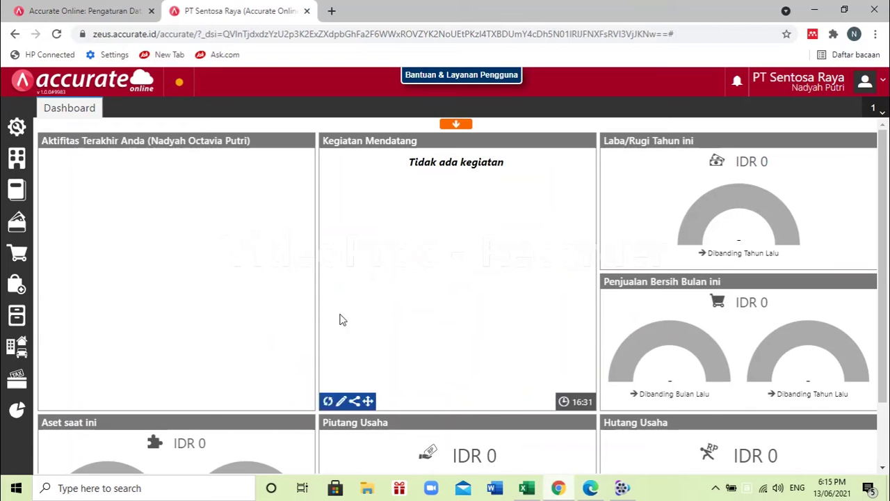
pyautogui.click(18, 259)
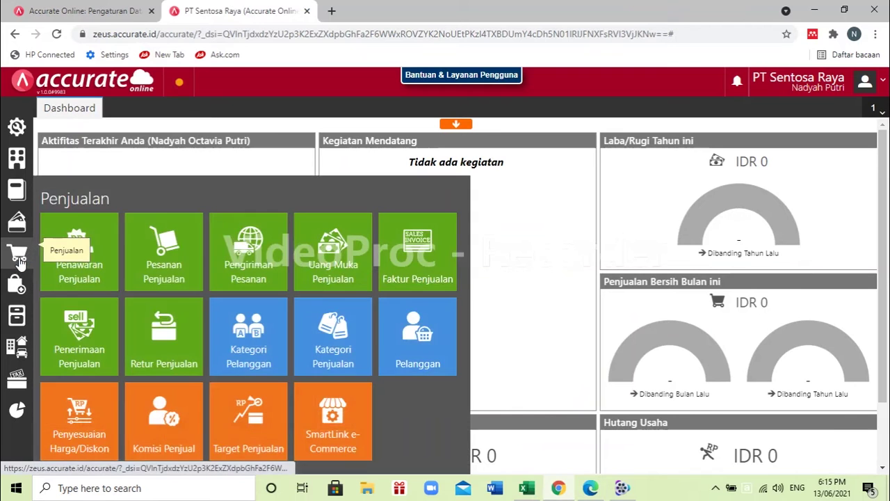
pyautogui.click(420, 264)
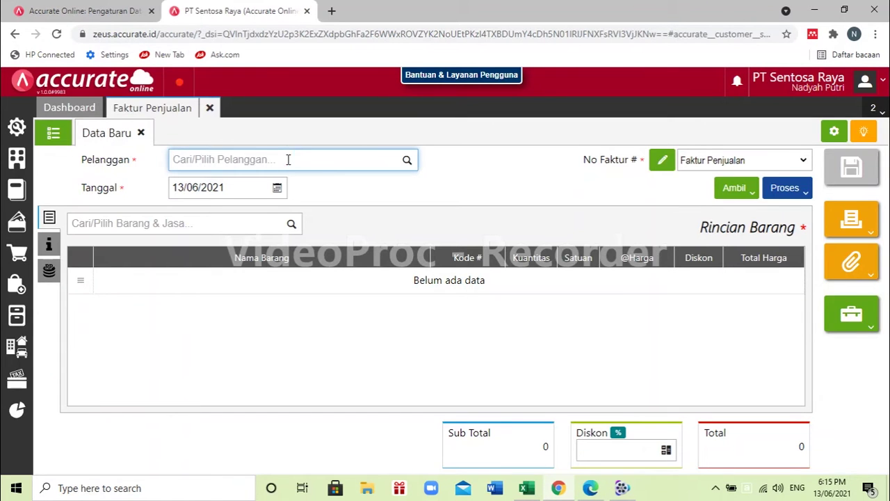
pyautogui.write('pelanggan')
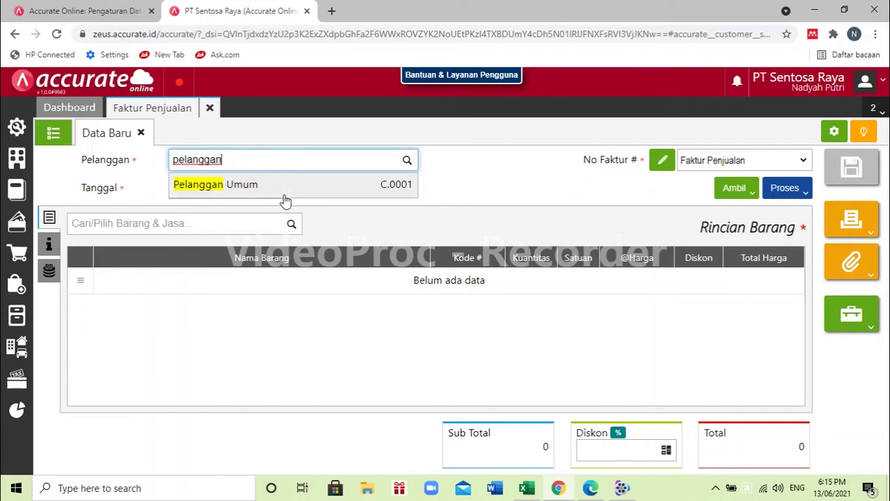
pyautogui.click(283, 193)
# - Check the transaction date in the exercise PDF and set the sales invoice date to 10/01/2019
pyautogui.click(582, 490)
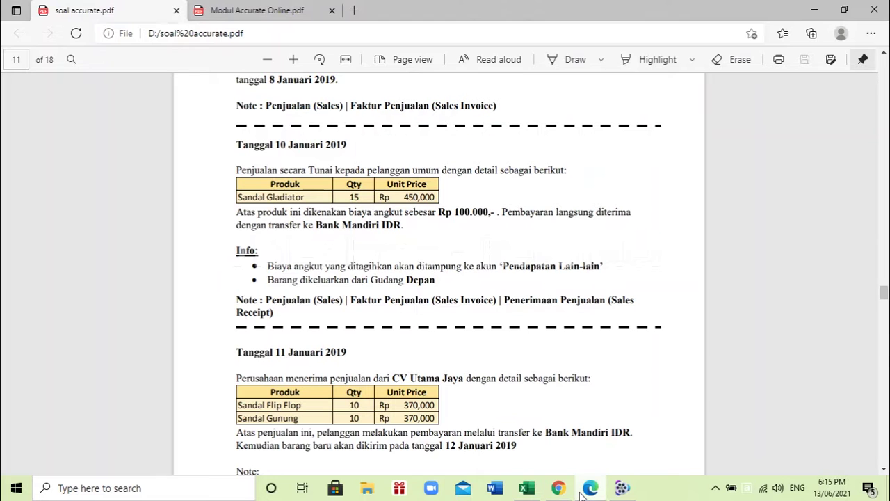
pyautogui.click(584, 489)
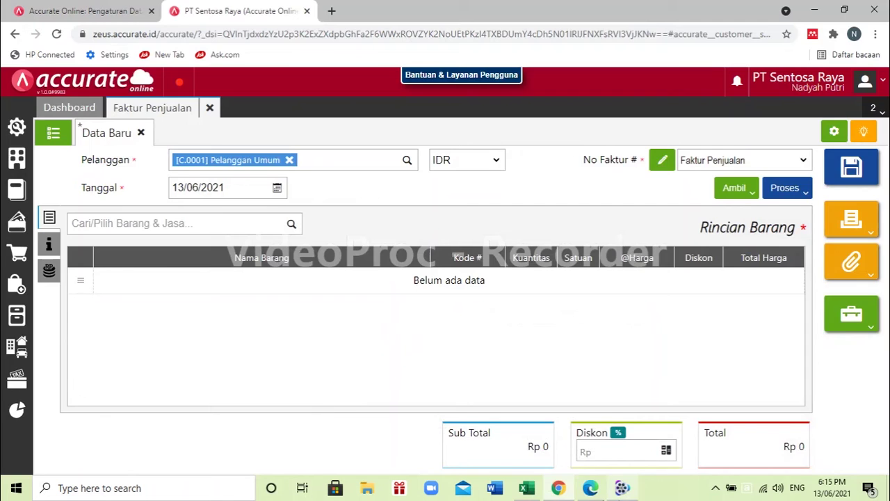
pyautogui.click(591, 490)
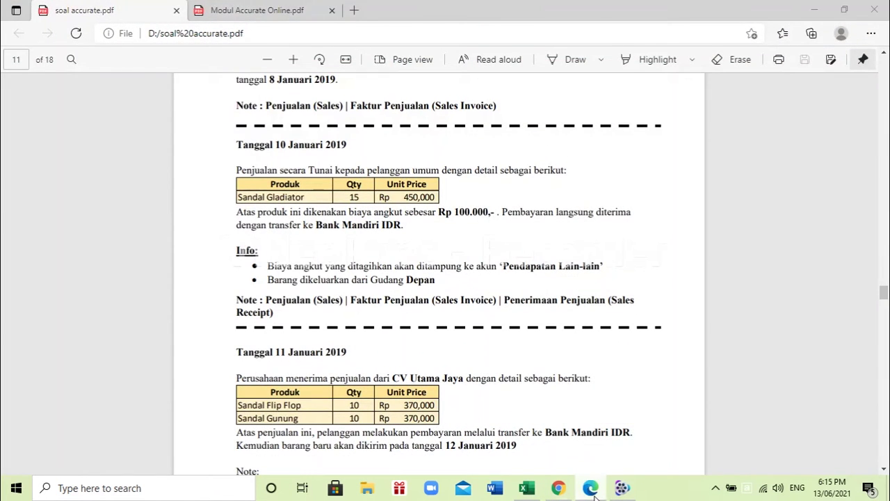
pyautogui.click(593, 489)
pyautogui.click(240, 186)
pyautogui.write('10/')
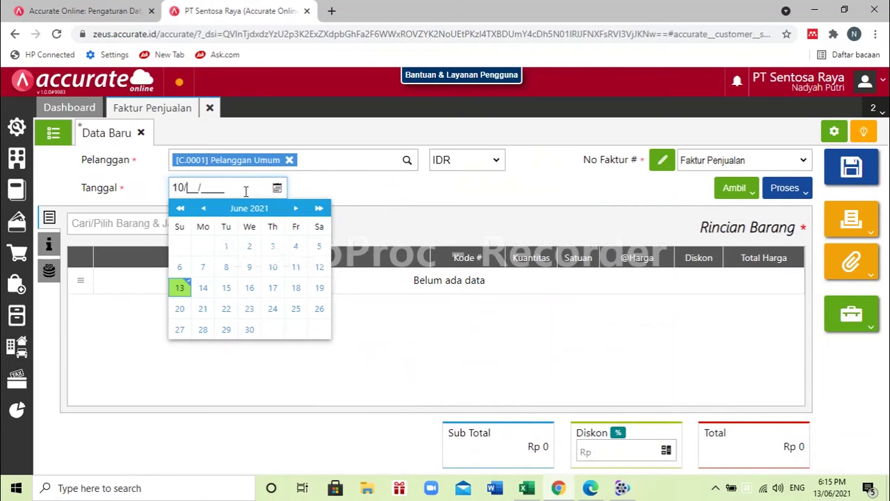
pyautogui.write('01/2019')
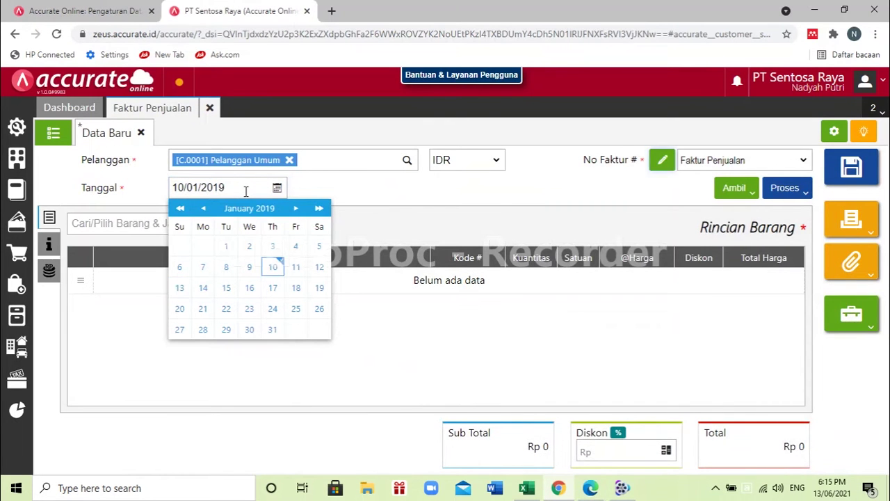
pyautogui.click(391, 211)
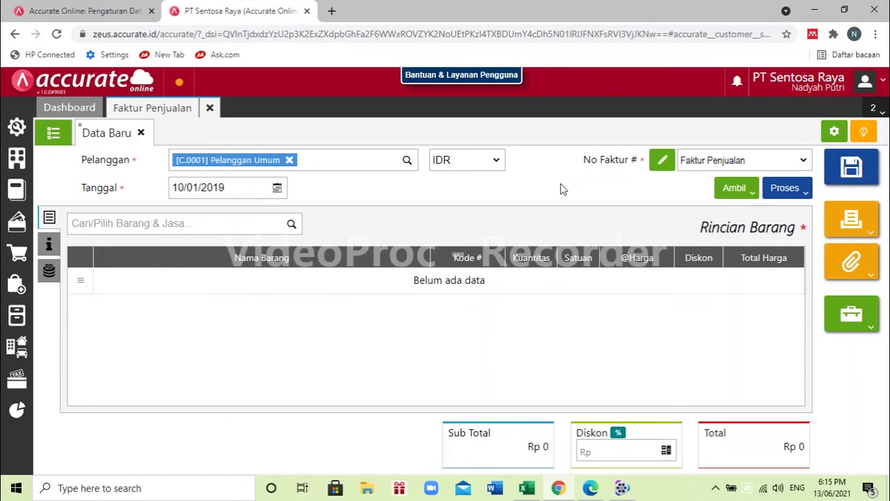
# - Check the product in the exercise PDF and choose Sandal Gladiator as the sales invoice's item
pyautogui.click(132, 225)
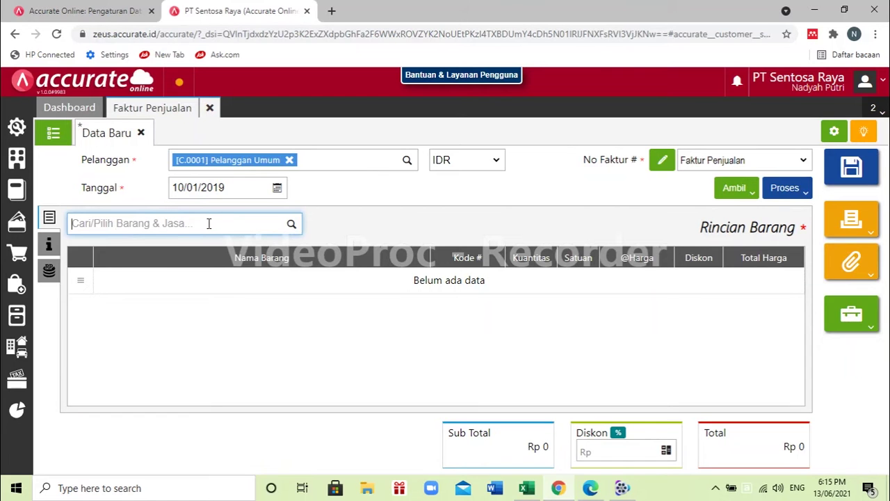
pyautogui.click(590, 489)
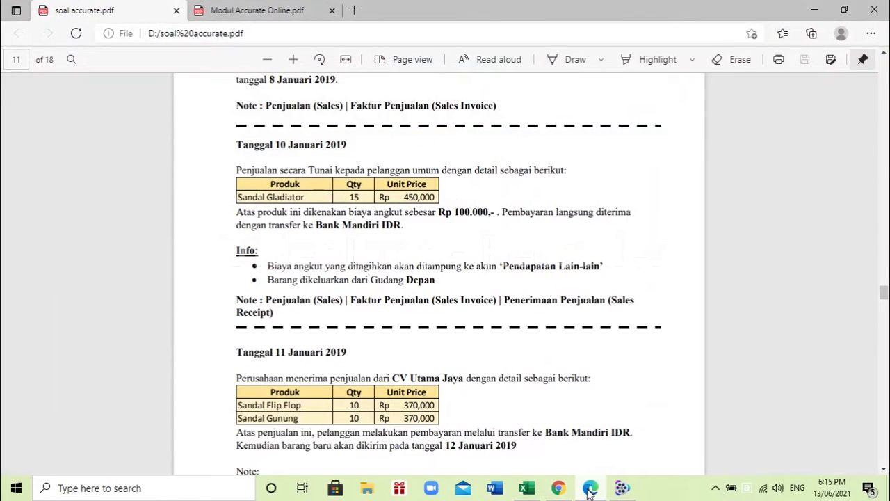
pyautogui.click(590, 489)
pyautogui.write('sandal')
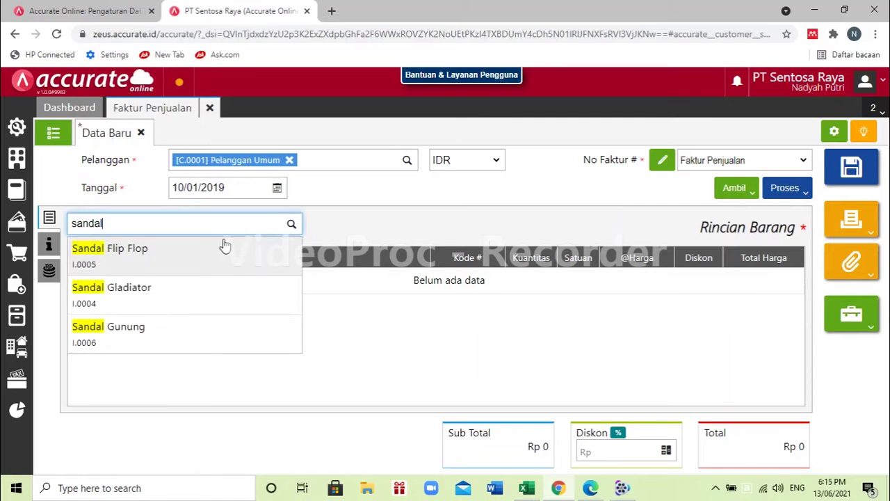
pyautogui.click(184, 307)
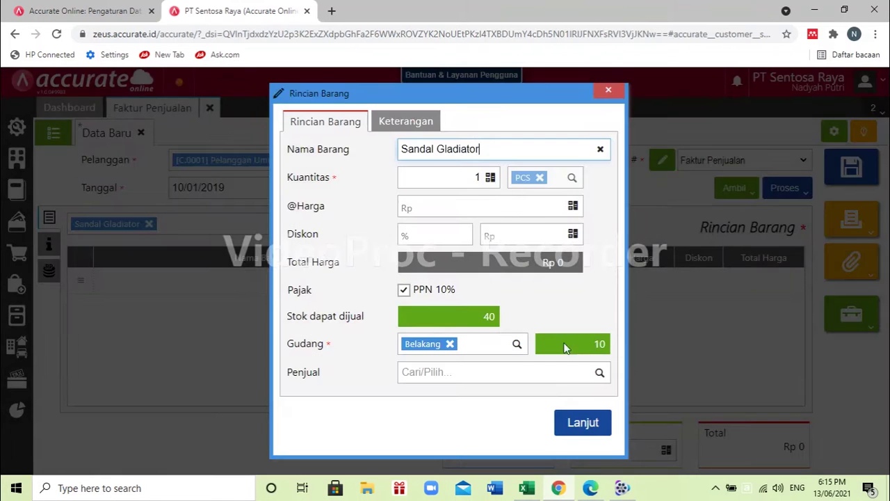
# - Check the item details in the exercise PDF and set Sandal Gladiator's quantity to 15 and unit price to Rp 450.000
pyautogui.click(589, 480)
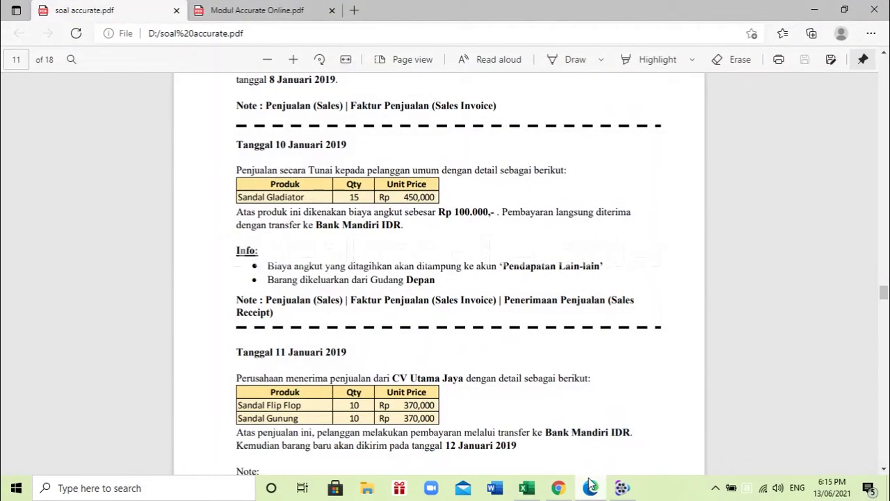
pyautogui.click(588, 481)
pyautogui.click(480, 178)
pyautogui.write('5')
pyautogui.click(483, 208)
pyautogui.write('450.000')
# - Check the warehouse in the exercise PDF, set the item's warehouse (Gudang) to Depan, and add the item line to the invoice
pyautogui.click(589, 487)
pyautogui.scroll(-1, 503, 354)
pyautogui.scroll(1, 503, 354)
pyautogui.click(558, 487)
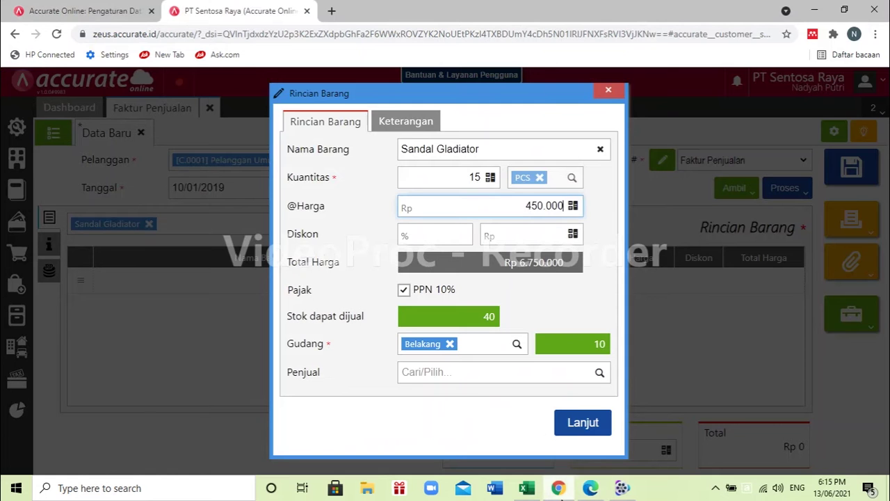
pyautogui.click(452, 342)
pyautogui.write('de')
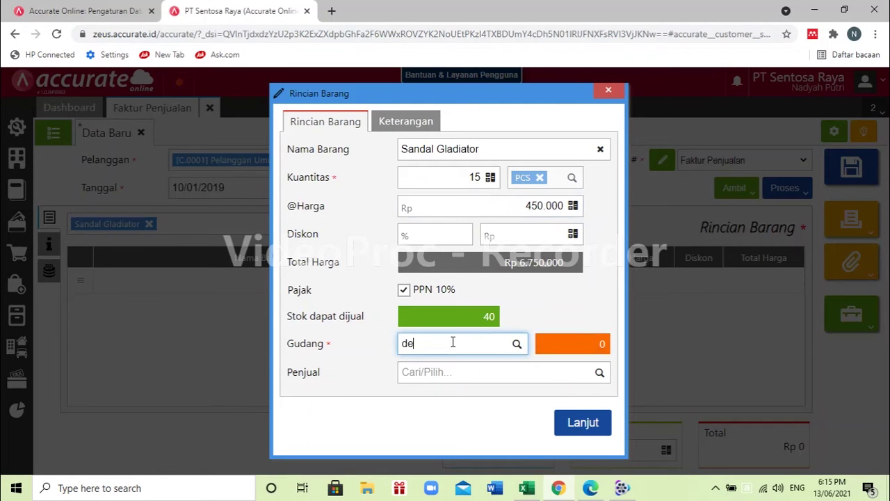
pyautogui.click(441, 367)
pyautogui.click(584, 424)
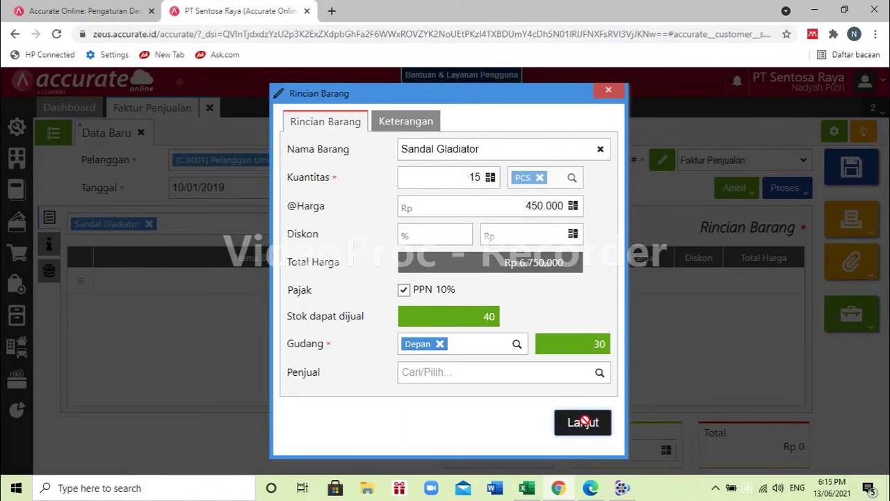
# - Read the freight charge and its account in the exercise PDF and open the invoice's other costs section (Biaya Lainnya)
pyautogui.click(585, 489)
pyautogui.scroll(1, 517, 367)
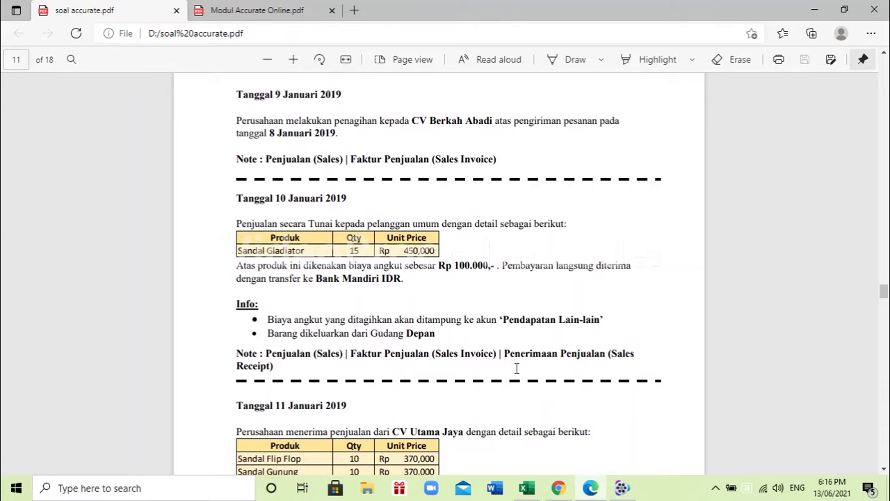
pyautogui.moveTo(440, 265); pyautogui.dragTo(527, 318)
pyautogui.click(528, 318)
pyautogui.click(558, 487)
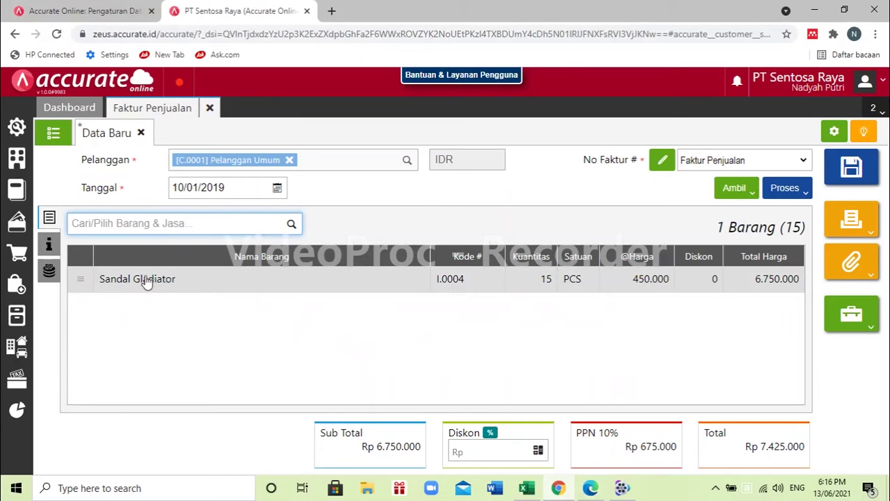
pyautogui.click(51, 280)
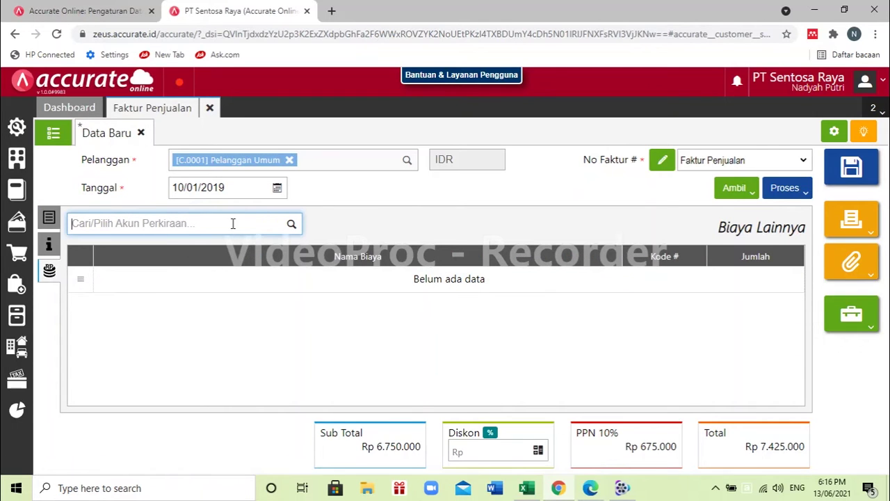
# - Check the freight income account in the exercise PDF and choose Pendapatan Lain-lain as the invoice's other cost account
pyautogui.click(595, 492)
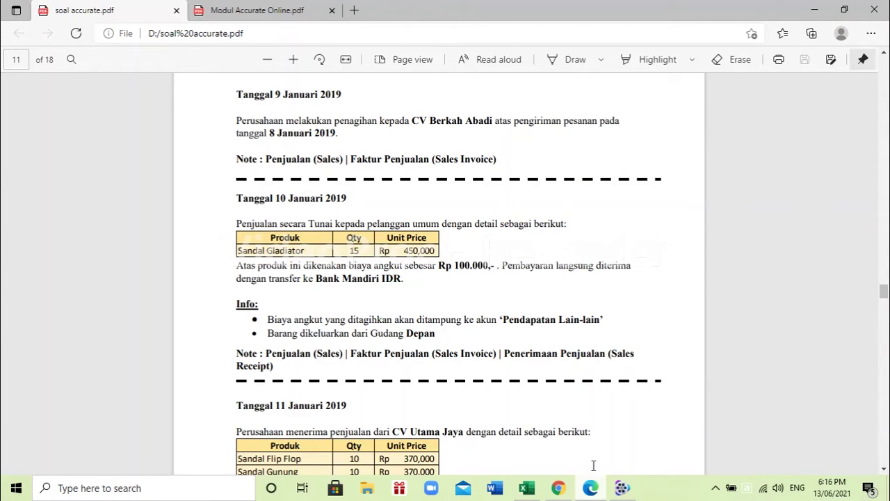
pyautogui.moveTo(604, 318); pyautogui.dragTo(494, 319)
pyautogui.click(585, 413)
pyautogui.click(559, 487)
pyautogui.click(215, 217)
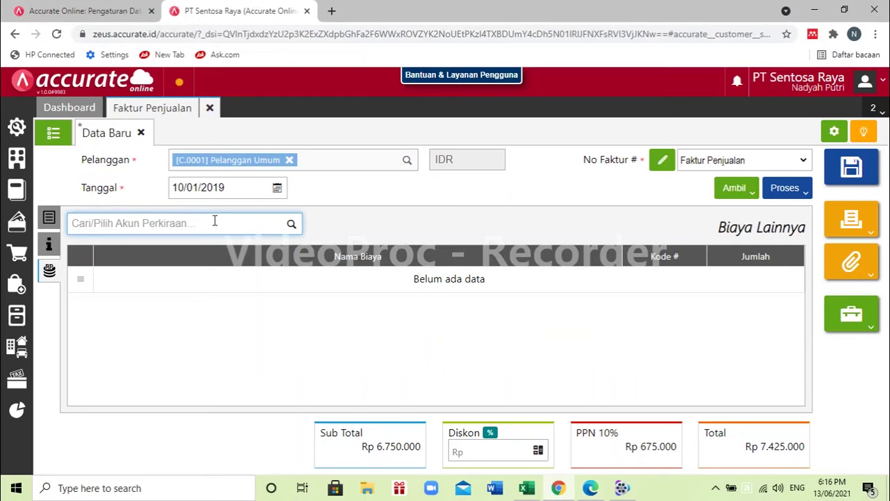
pyautogui.write('p')
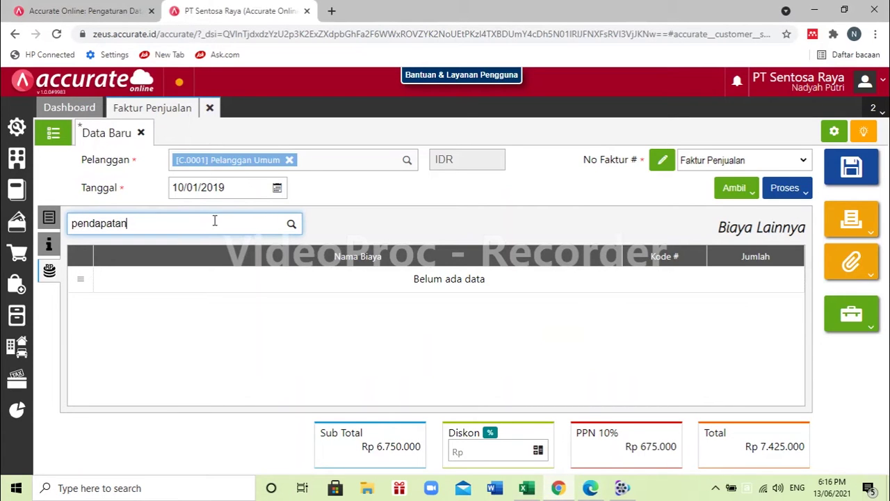
pyautogui.write('endapatan')
pyautogui.click(212, 245)
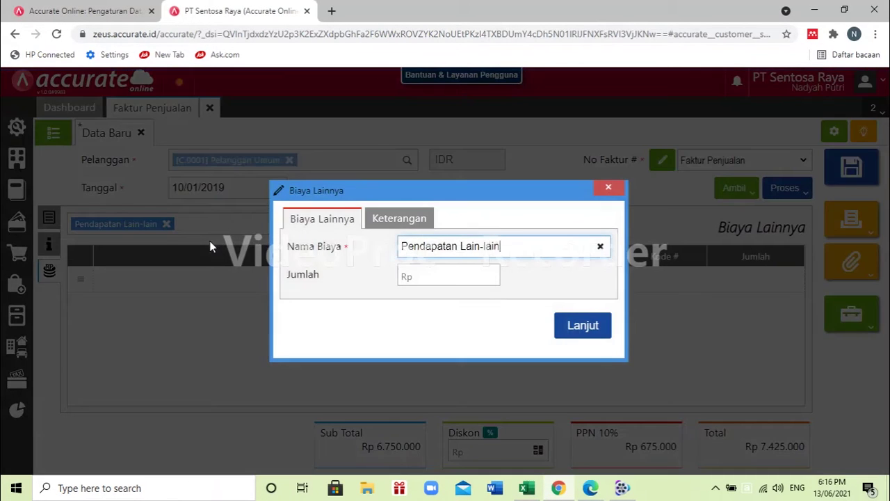
# - Check the freight charge in the exercise PDF, add the other cost with an amount of Rp 100.000, and return to the invoice's item list
pyautogui.click(471, 275)
pyautogui.click(590, 488)
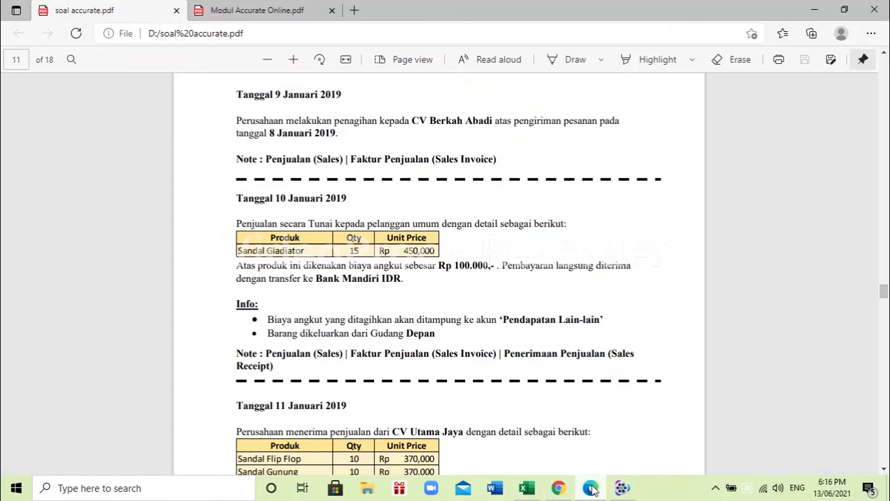
pyautogui.click(590, 488)
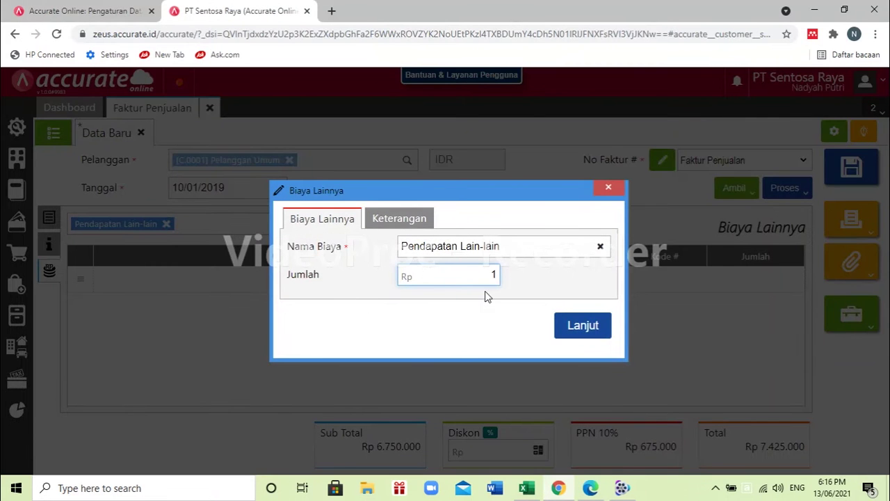
pyautogui.click(576, 327)
pyautogui.click(50, 219)
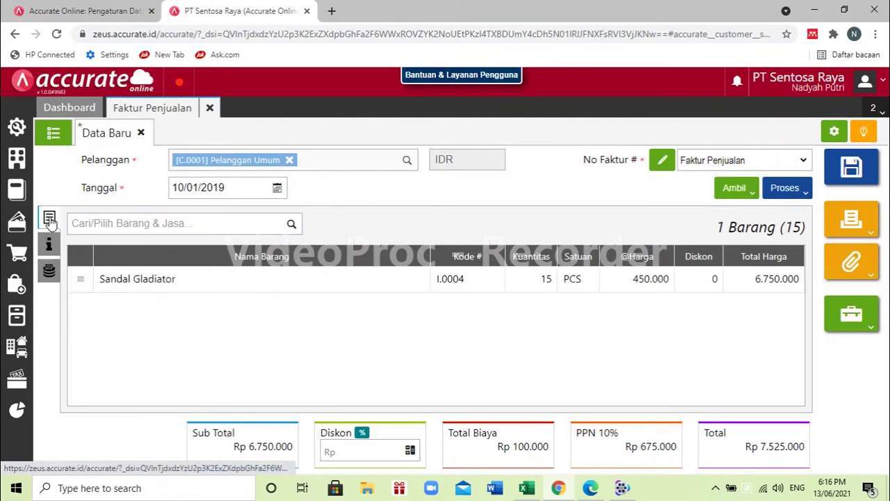
# - Review the 10 January sale's payment and freight details in the exercise PDF and process the sales invoice to payment (Pembayaran)
pyautogui.click(588, 489)
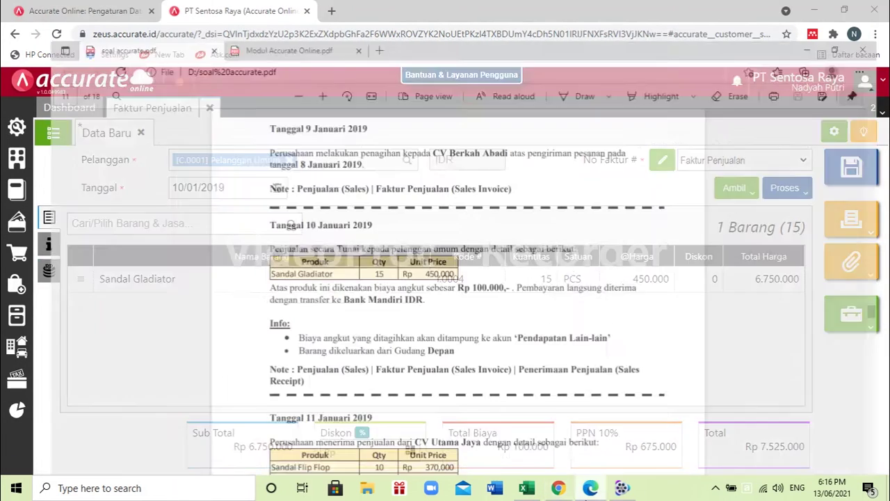
pyautogui.scroll(-1, 496, 300)
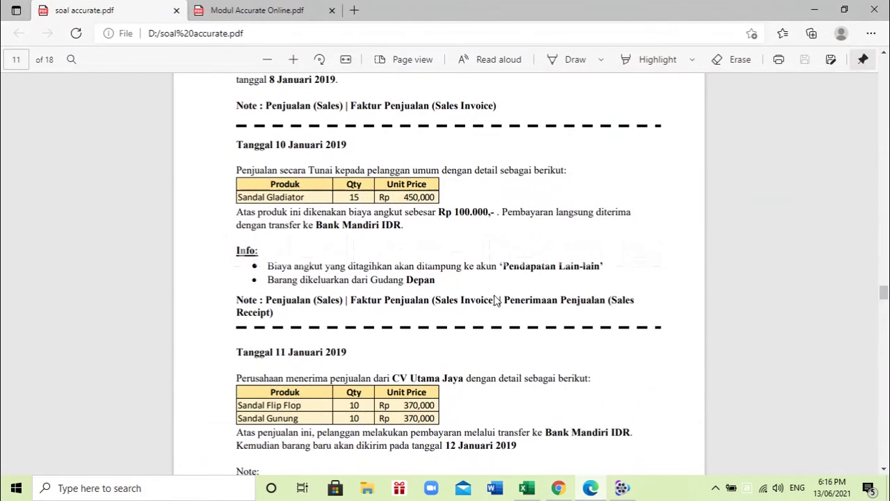
pyautogui.scroll(1, 497, 300)
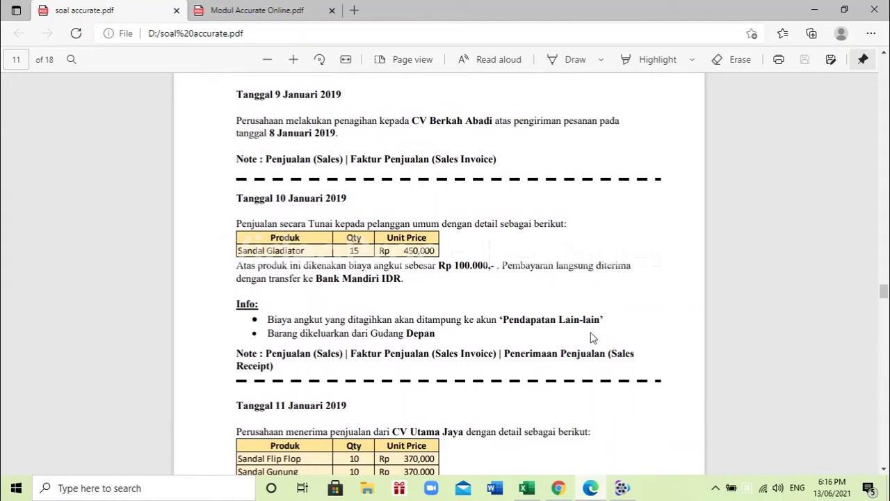
pyautogui.moveTo(602, 322); pyautogui.dragTo(490, 316)
pyautogui.click(479, 388)
pyautogui.moveTo(559, 487)
pyautogui.click(558, 391)
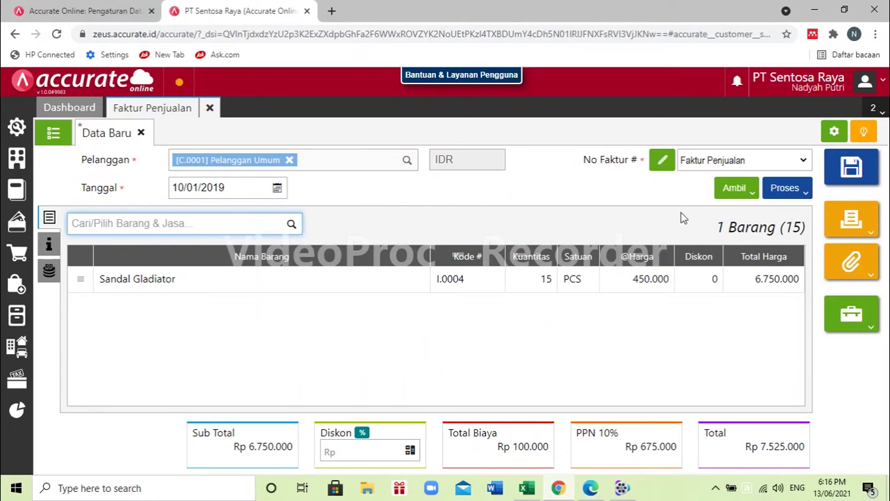
pyautogui.click(805, 192)
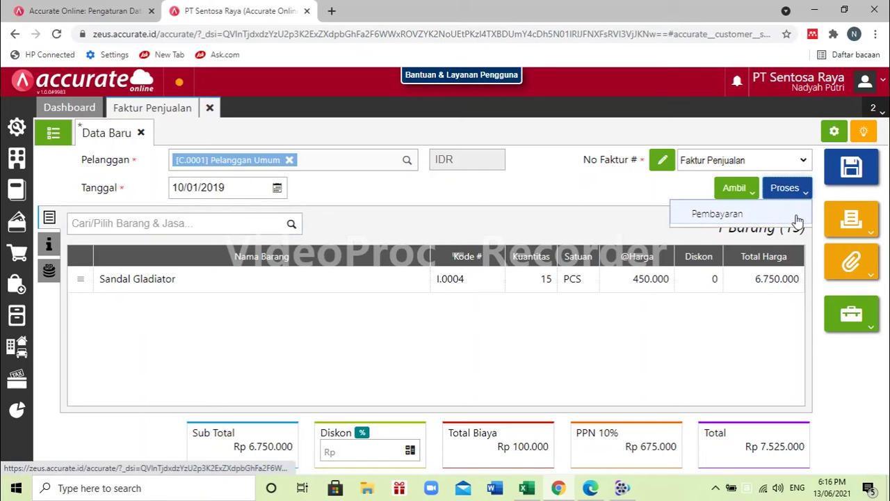
pyautogui.click(797, 219)
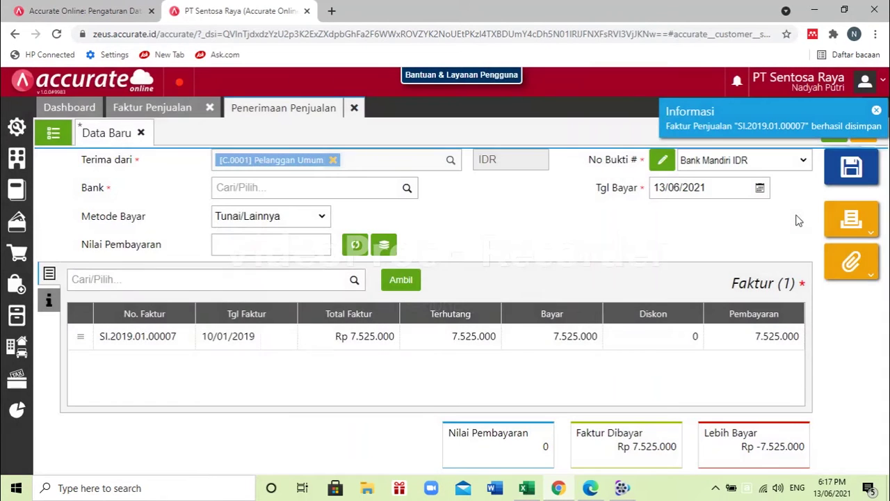
# - Set the sales receipt's bank to Bank Mandiri IDR and payment method to Transfer Bank, and calculate the payment amount from the invoice
pyautogui.click(594, 490)
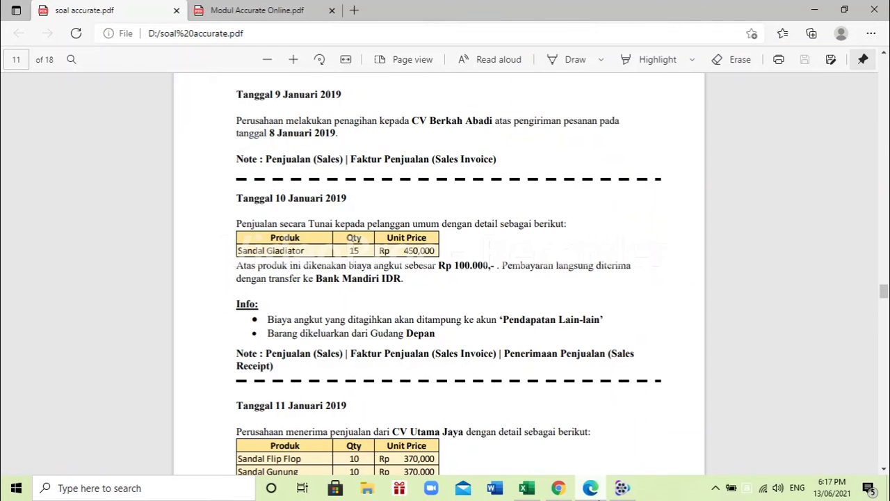
pyautogui.hotkey('alt', 'Tab')
pyautogui.click(311, 189)
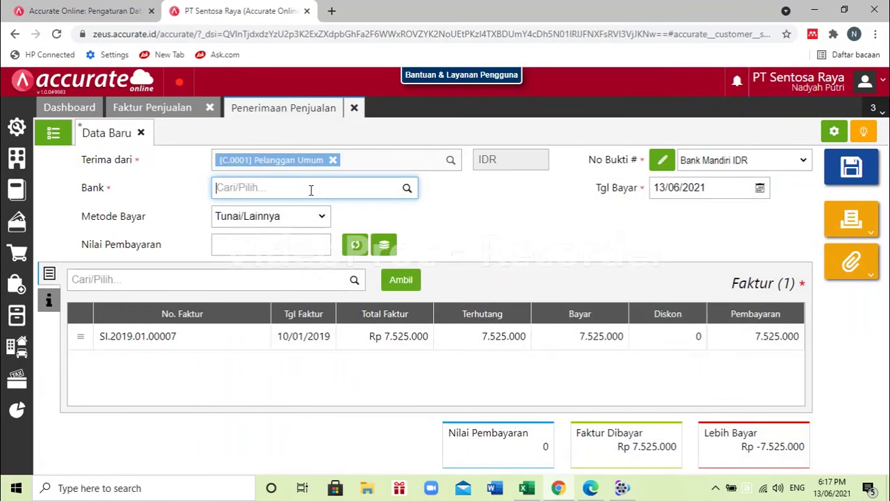
pyautogui.click(405, 188)
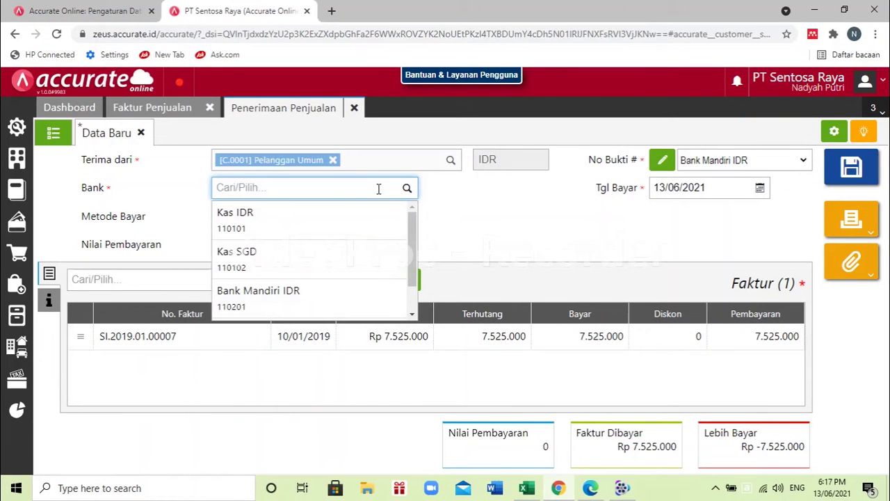
pyautogui.click(334, 297)
pyautogui.click(283, 226)
pyautogui.click(277, 254)
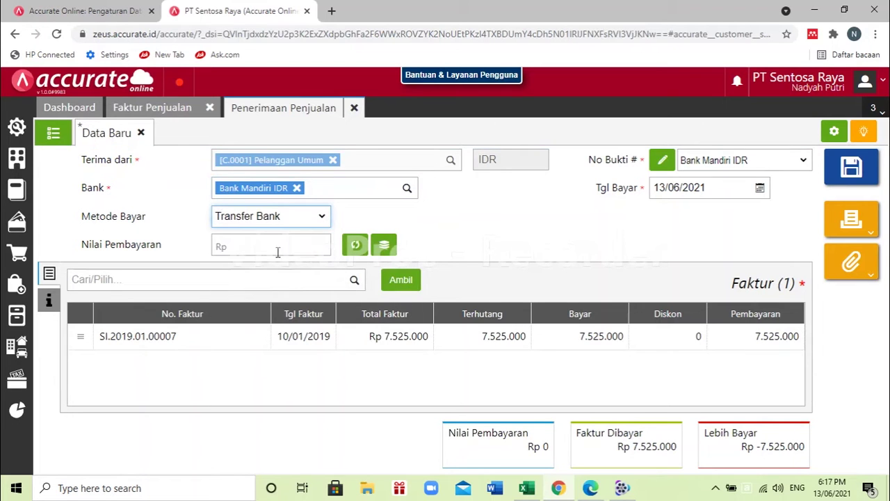
pyautogui.click(362, 252)
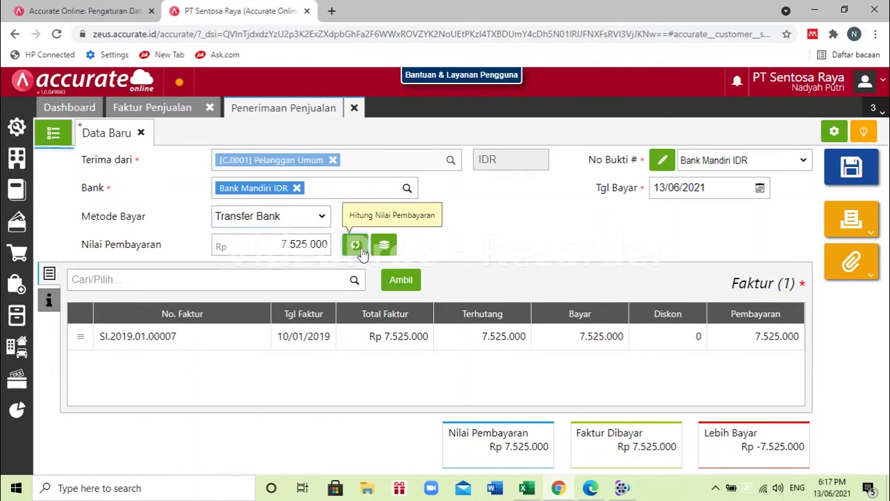
# - Set the receipt's payment date to 10/01/2019, save it, and close the sales receipt and sales invoice forms
pyautogui.click(723, 191)
pyautogui.click(590, 488)
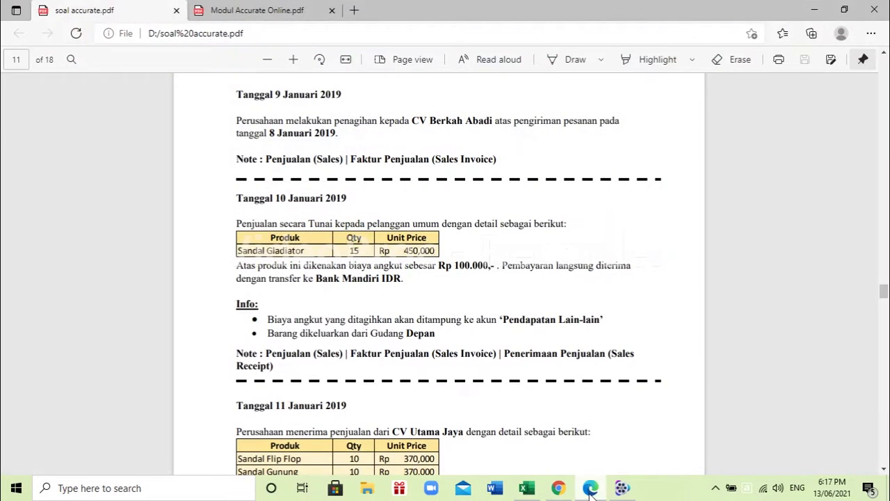
pyautogui.click(590, 488)
pyautogui.write('10/01/2019')
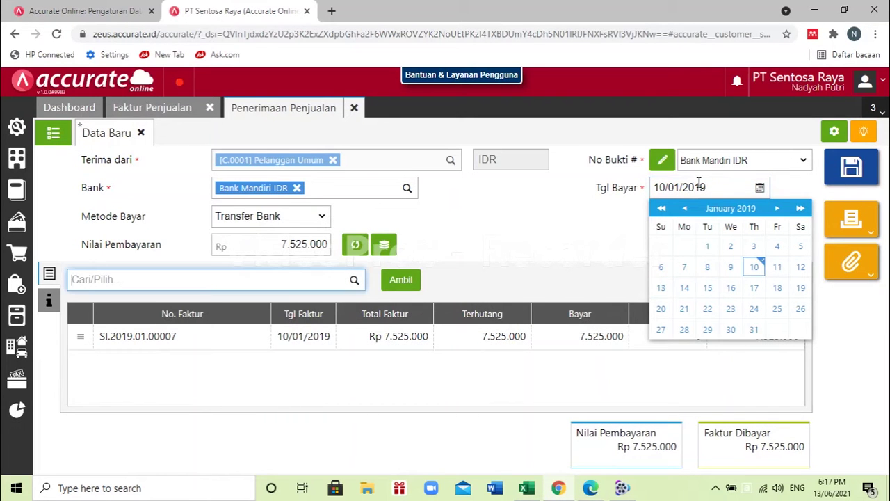
pyautogui.click(536, 242)
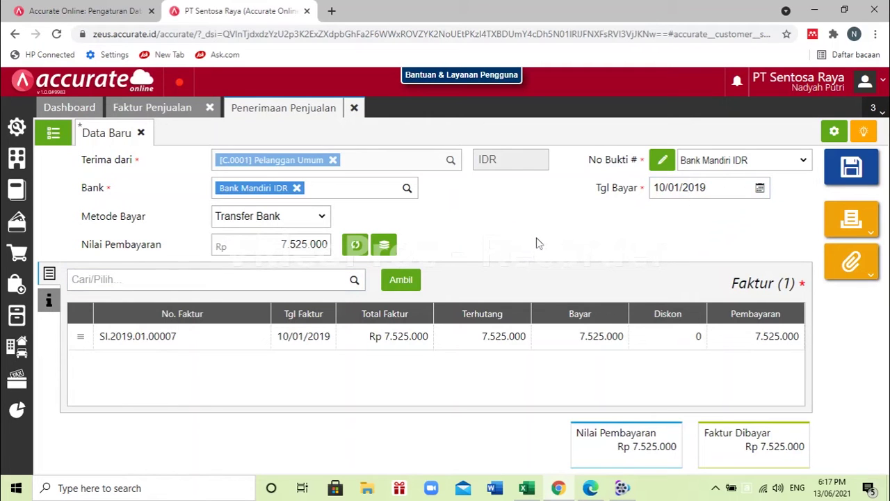
pyautogui.click(868, 186)
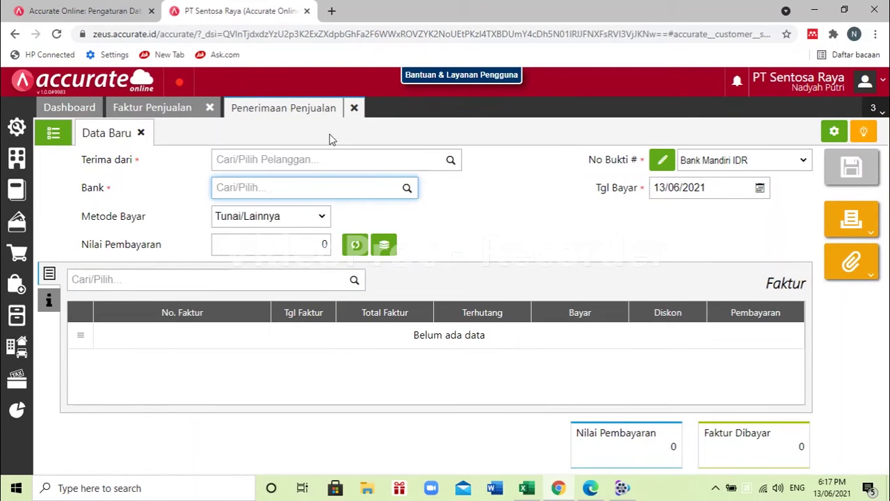
pyautogui.click(354, 108)
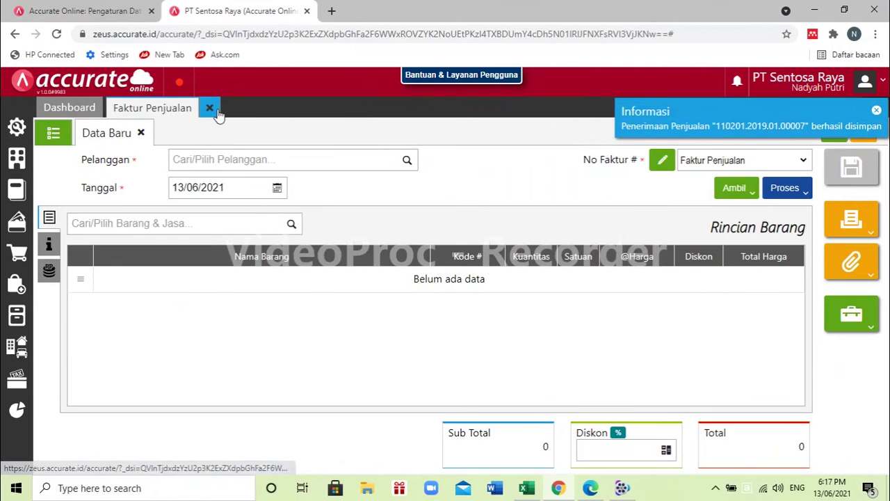
pyautogui.click(209, 107)
# - Read the 11 January CV Utama Jaya sale and its note about the advance invoice feature in the exercise PDF
pyautogui.click(597, 490)
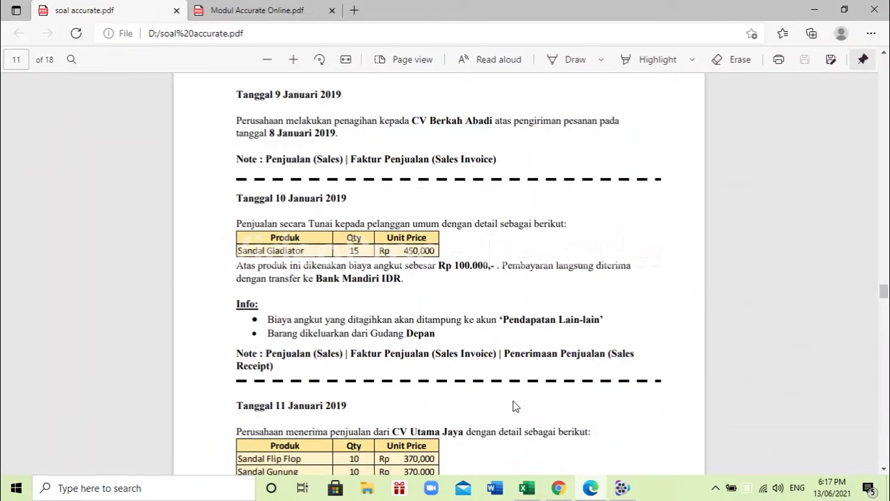
pyautogui.scroll(-3, 515, 406)
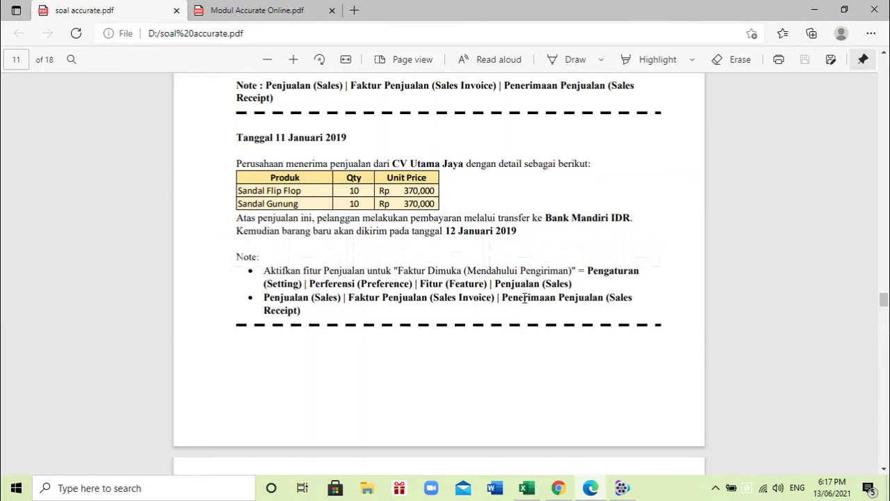
pyautogui.moveTo(397, 273); pyautogui.dragTo(570, 283)
pyautogui.click(589, 298)
pyautogui.click(562, 339)
pyautogui.click(466, 282)
# - In Accurate Online, make sure Faktur Dimuka (Mendahului Pengiriman) is enabled in the sales feature preferences and save the preferences
pyautogui.click(559, 488)
pyautogui.moveTo(16, 126)
pyautogui.click(75, 172)
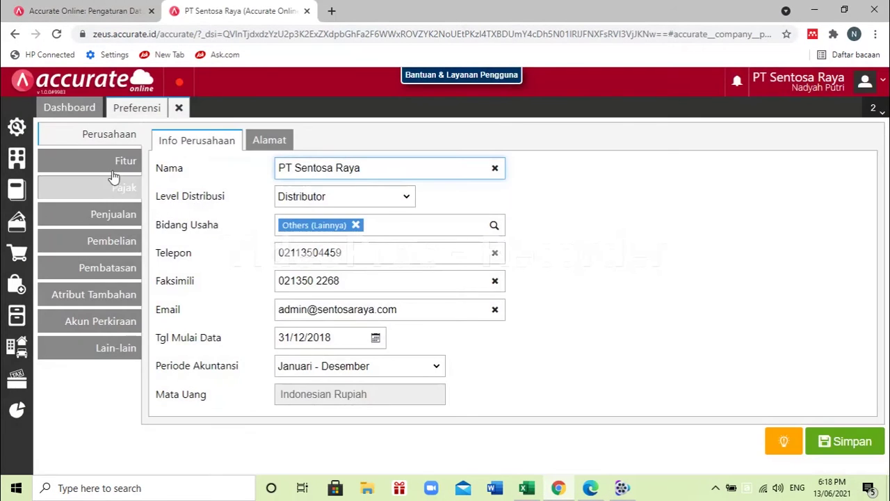
pyautogui.click(121, 162)
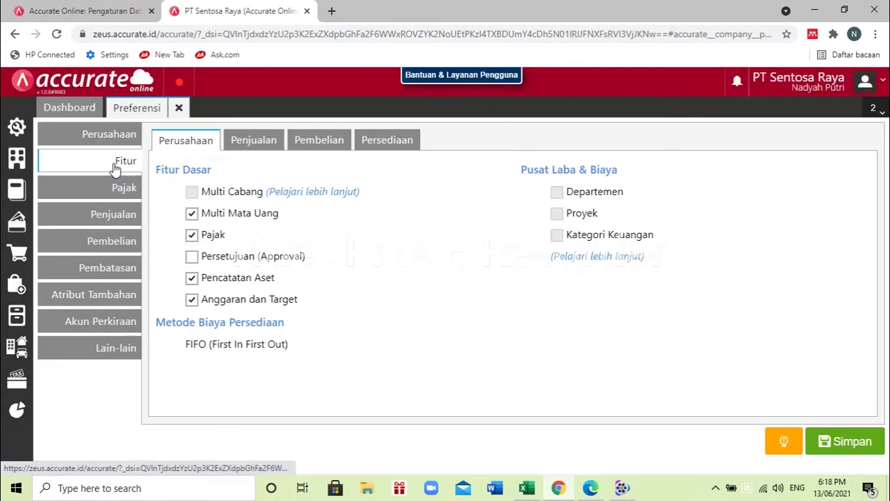
pyautogui.click(240, 149)
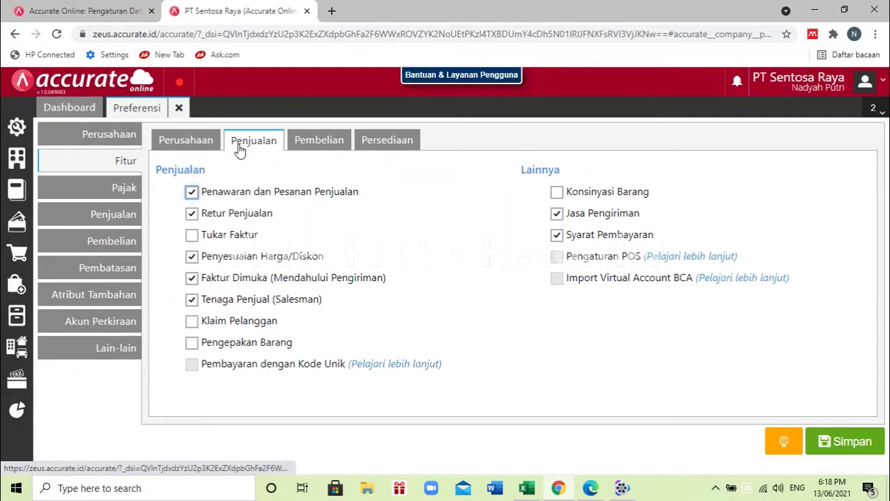
pyautogui.click(193, 280)
pyautogui.click(194, 282)
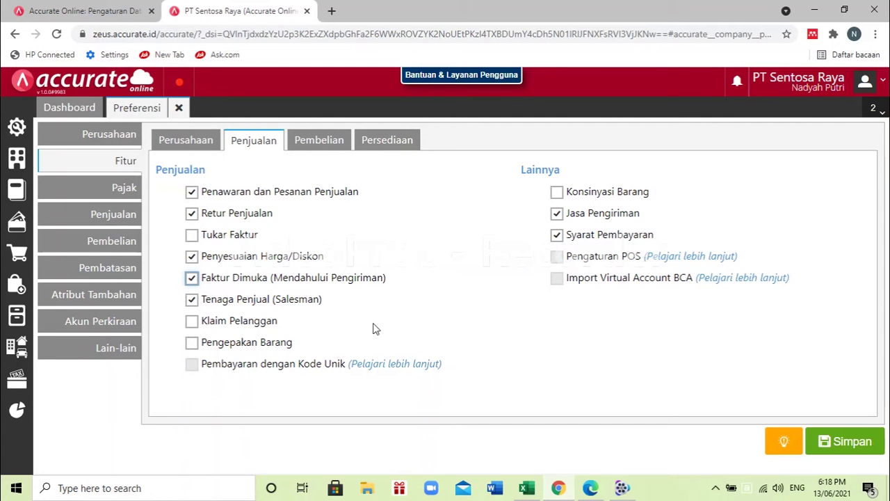
pyautogui.click(866, 449)
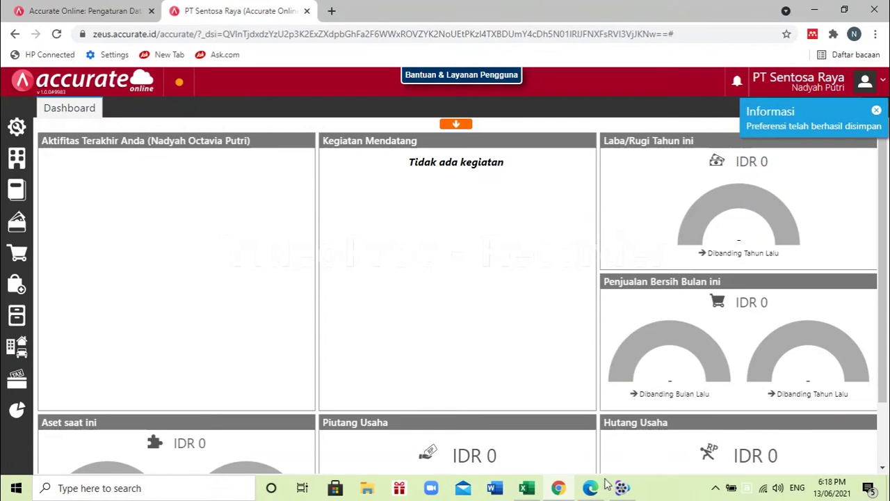
# - Check the 11 January transaction in the exercise PDF and open a new sales invoice (Faktur Penjualan)
pyautogui.click(594, 486)
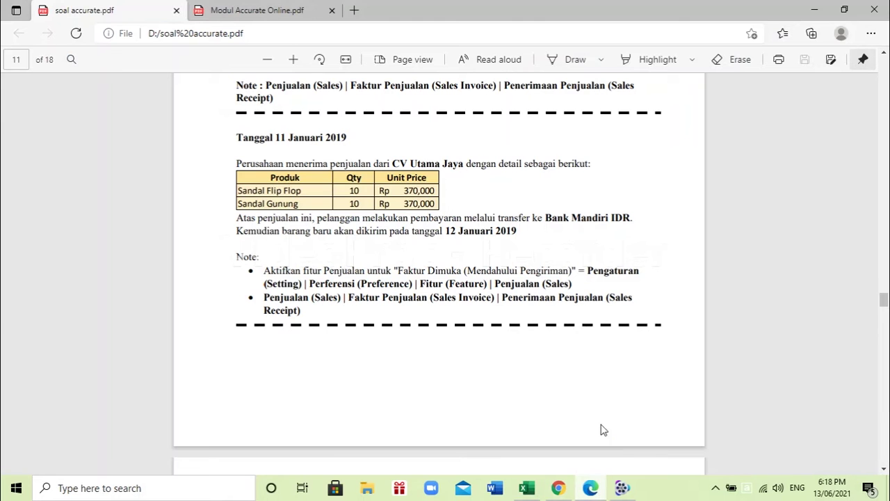
pyautogui.scroll(1, 537, 262)
pyautogui.scroll(-1, 536, 263)
pyautogui.click(560, 487)
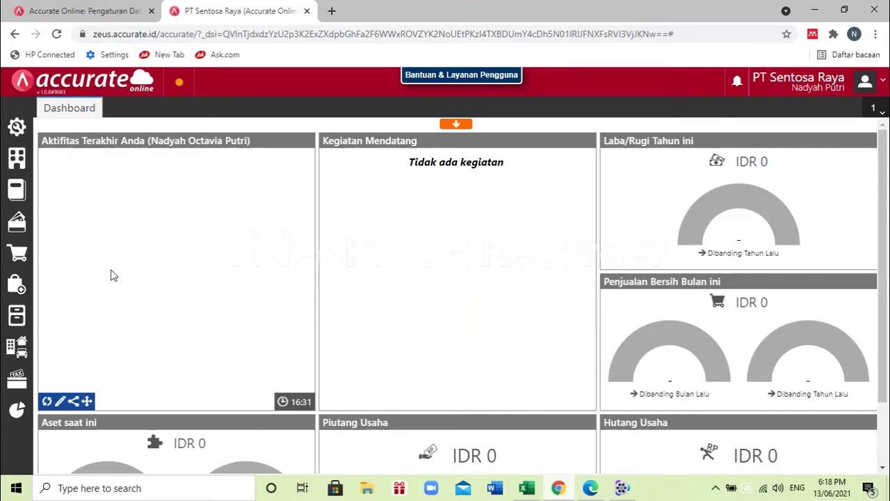
pyautogui.click(18, 253)
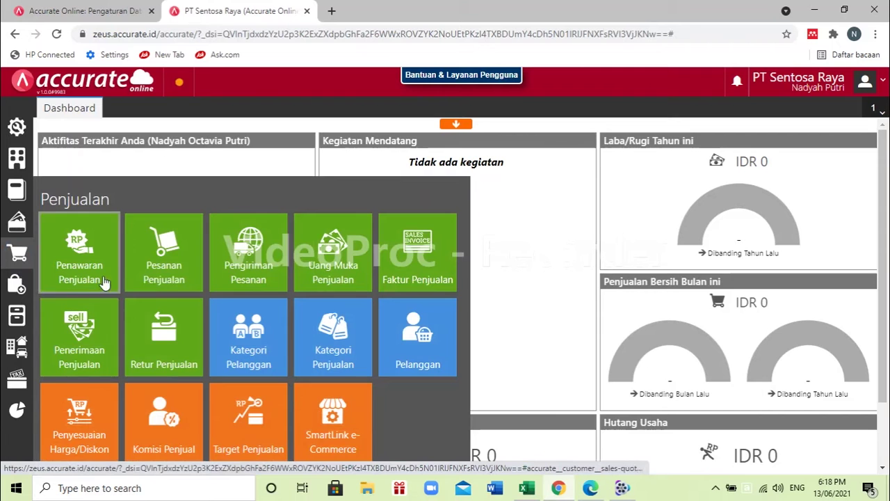
pyautogui.click(417, 283)
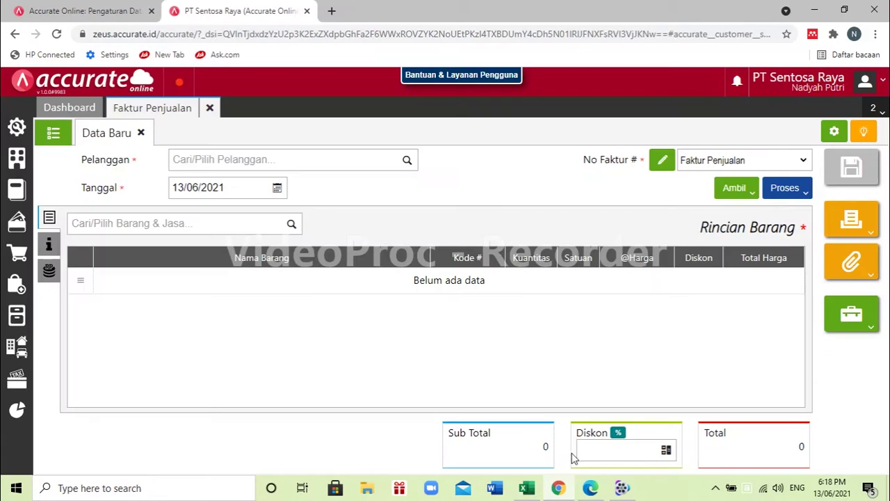
# - Check the customer in the exercise PDF, then set the invoice's customer to CV Utama Jaya and its date to 11/01/2019
pyautogui.click(589, 491)
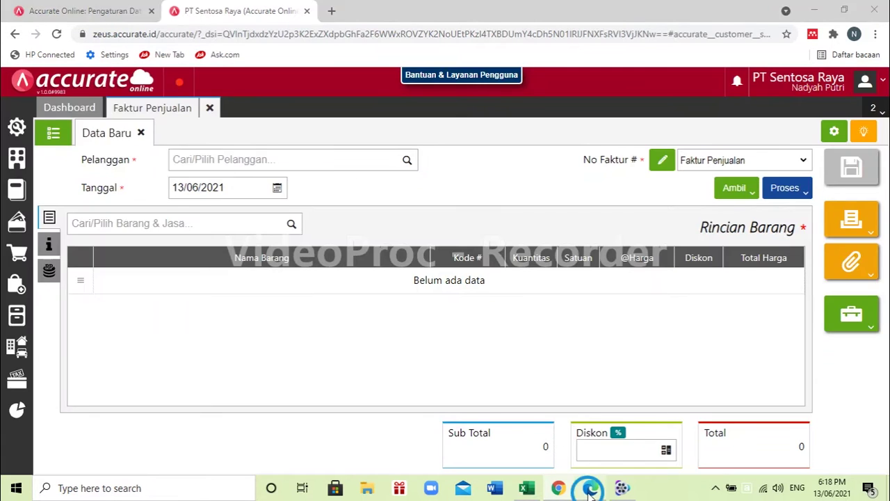
pyautogui.click(590, 492)
pyautogui.click(590, 492)
pyautogui.click(589, 492)
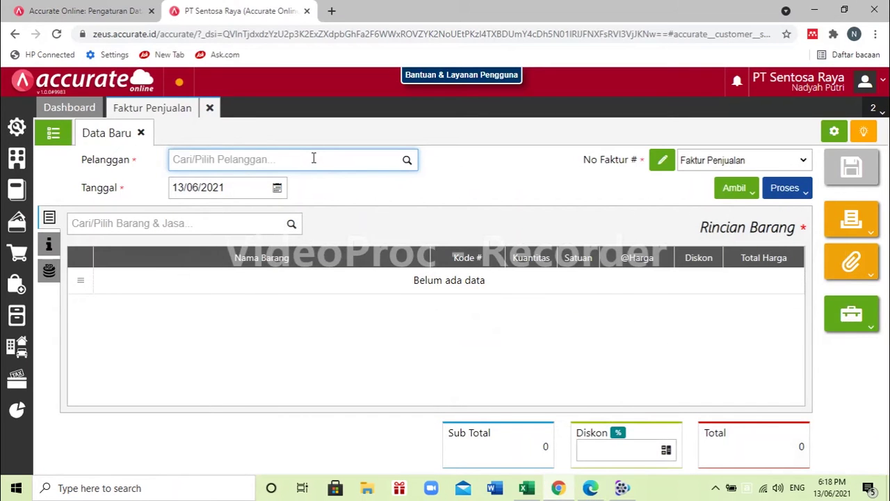
pyautogui.write('utama')
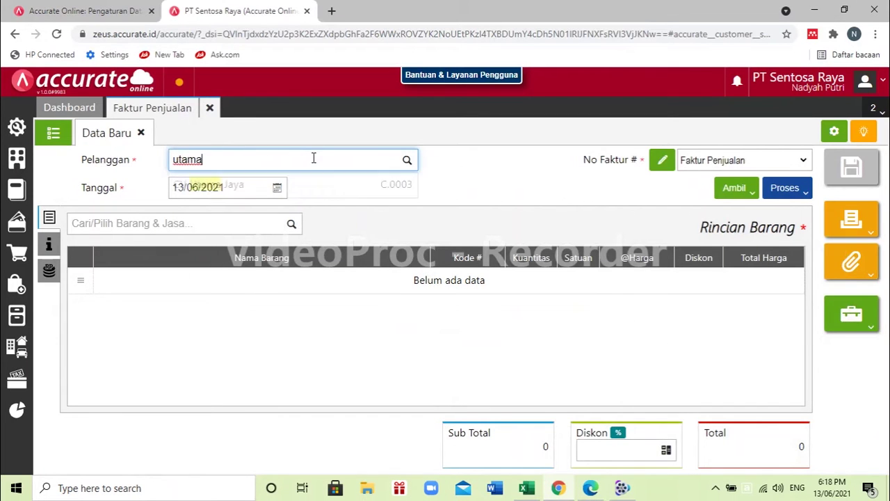
pyautogui.click(278, 188)
pyautogui.click(255, 190)
pyautogui.write('11/01/201')
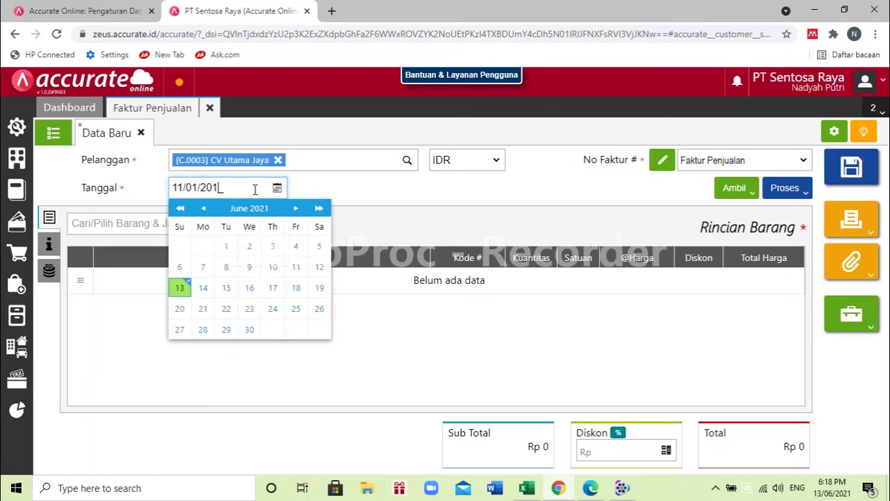
pyautogui.write('9')
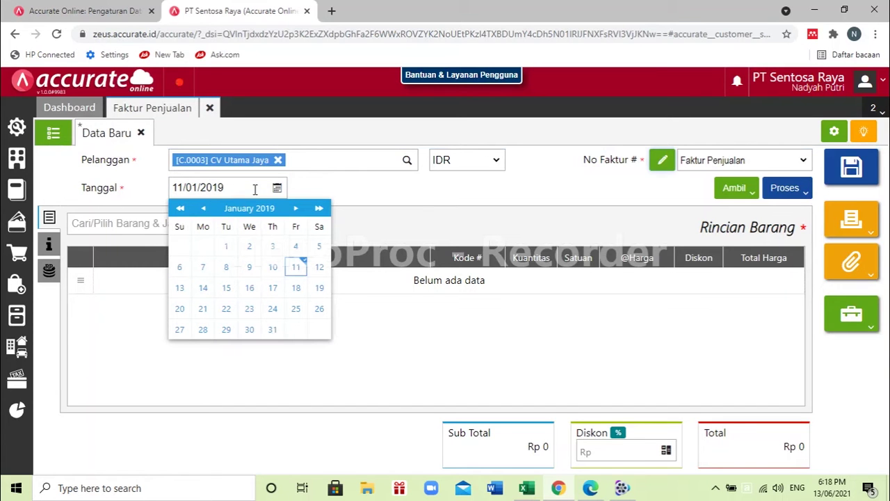
# - Check the products, quantities and unit prices of the 11 January sale in the exercise PDF
pyautogui.click(431, 198)
pyautogui.click(590, 487)
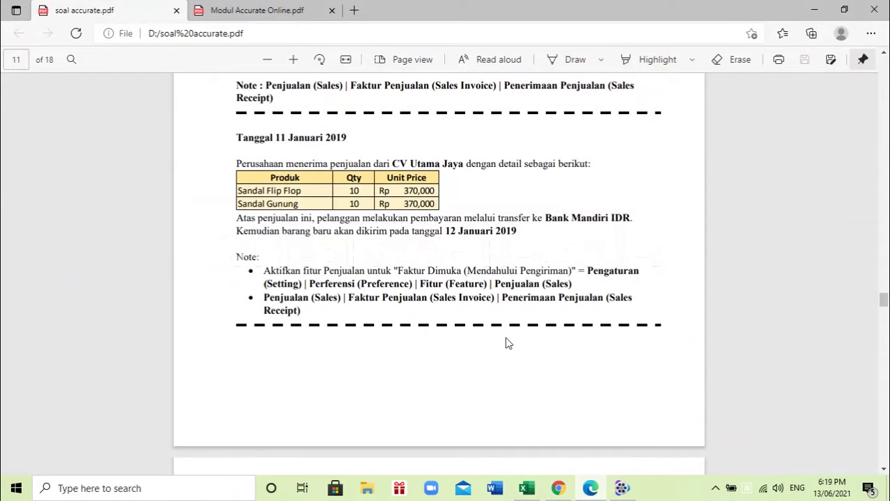
pyautogui.scroll(5, 506, 343)
pyautogui.scroll(-3, 506, 342)
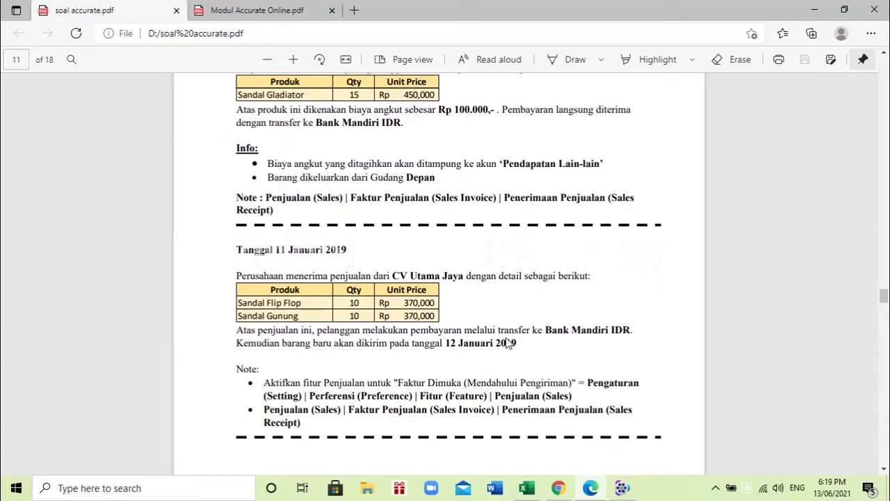
pyautogui.scroll(-2, 507, 342)
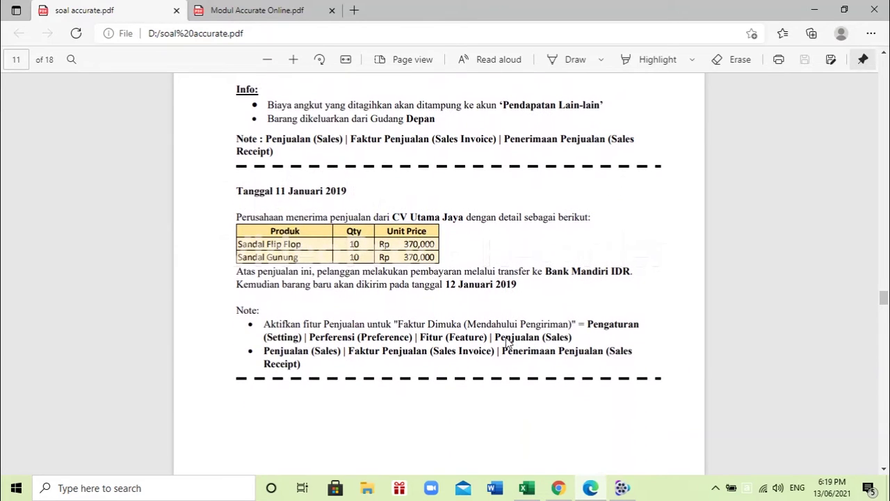
pyautogui.click(560, 488)
pyautogui.click(560, 489)
pyautogui.click(559, 489)
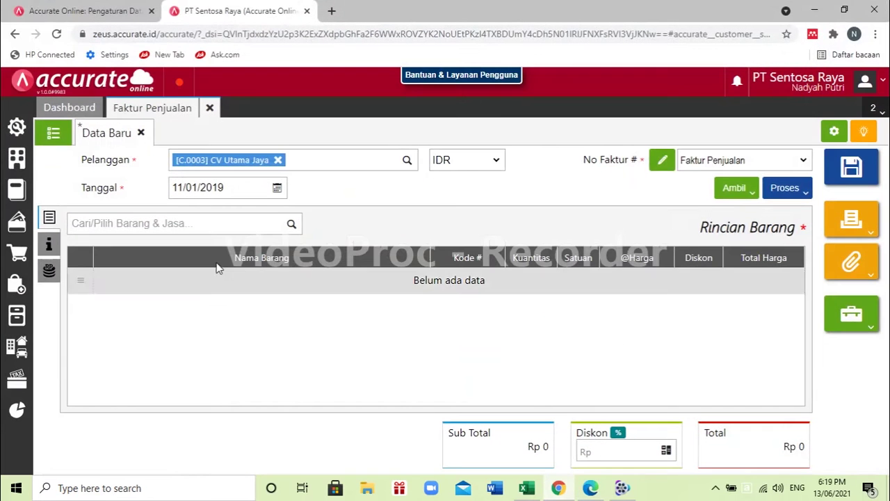
# - In the Accurate Online sales invoice, add Sandal Flip Flop with quantity 10 and unit price 370.000, checking the figures against the exercise PDF
pyautogui.click(204, 222)
pyautogui.write('sandal')
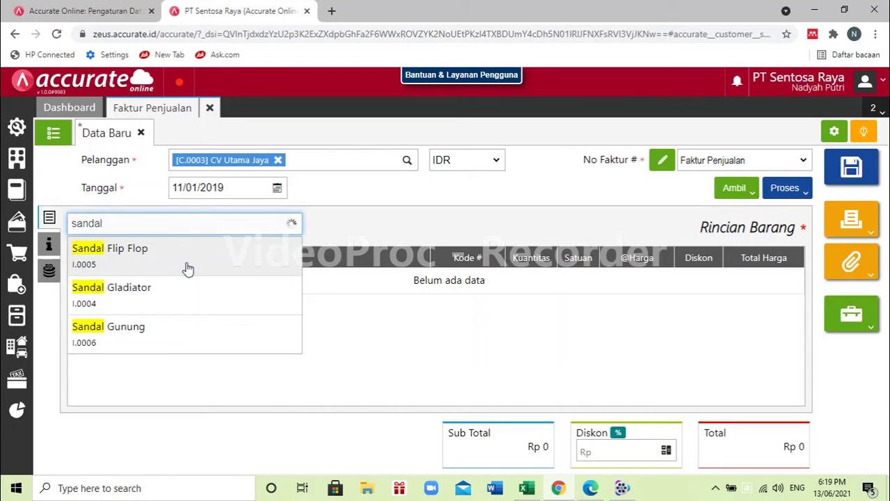
pyautogui.click(188, 264)
pyautogui.click(480, 177)
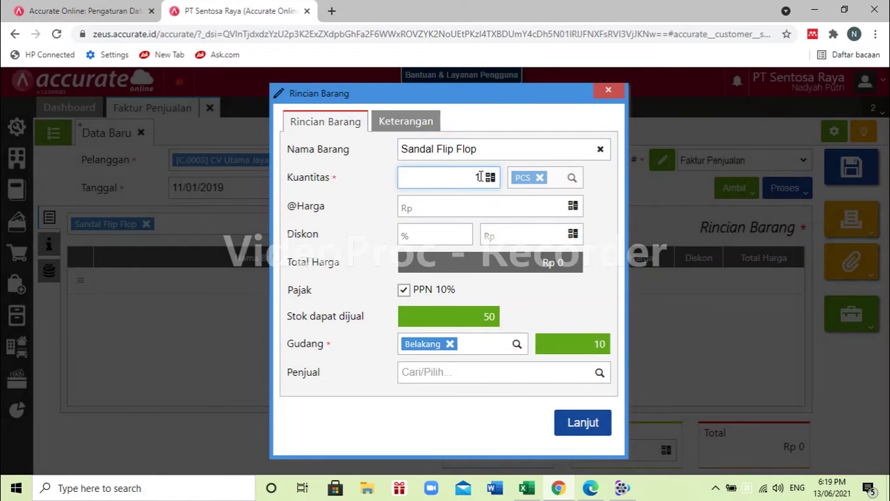
pyautogui.click(591, 487)
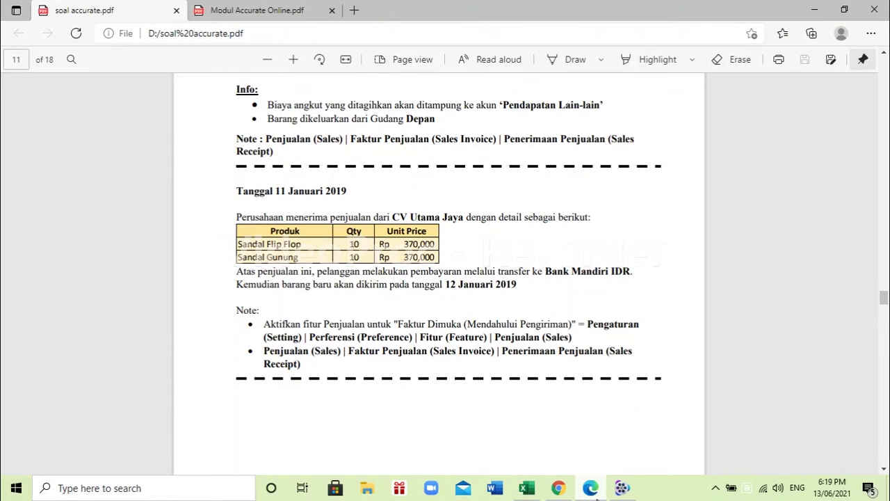
pyautogui.click(559, 487)
pyautogui.click(525, 201)
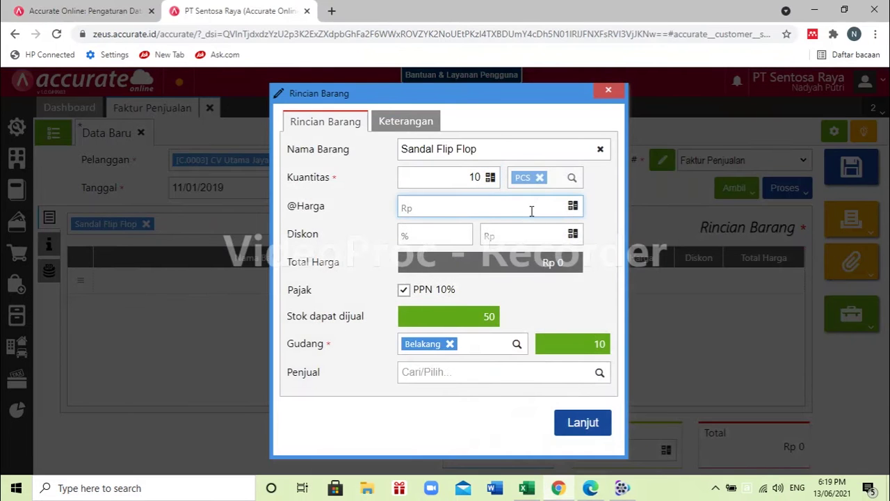
pyautogui.write('370.000')
# - Check the delivery details in the exercise PDF, then set the Sandal Flip Flop line's warehouse to Depan and add the line to the invoice
pyautogui.click(590, 488)
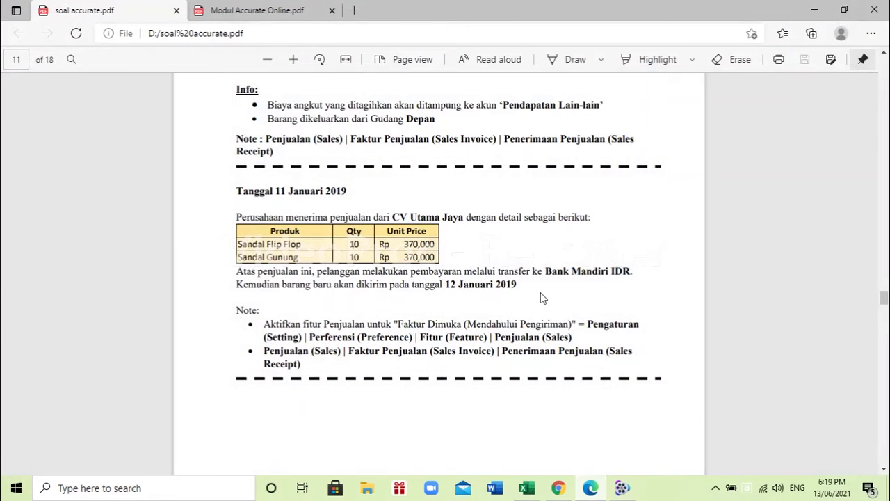
pyautogui.scroll(-4, 543, 297)
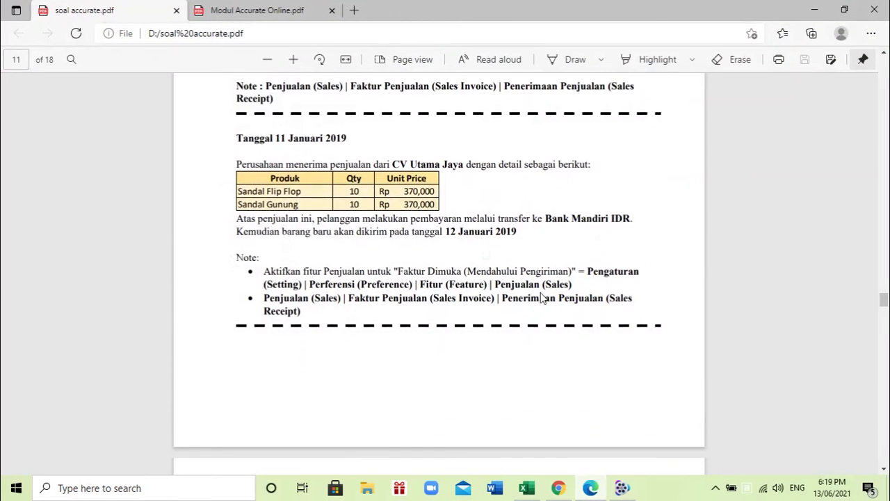
pyautogui.scroll(3, 543, 297)
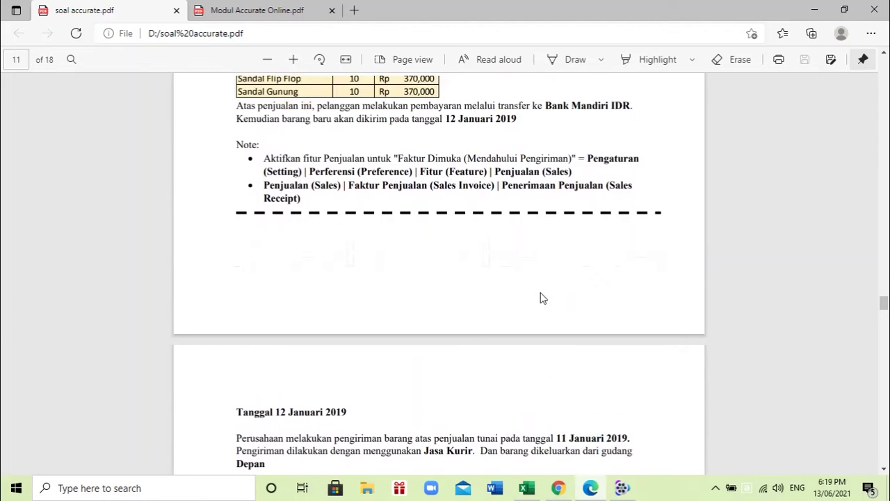
pyautogui.click(560, 490)
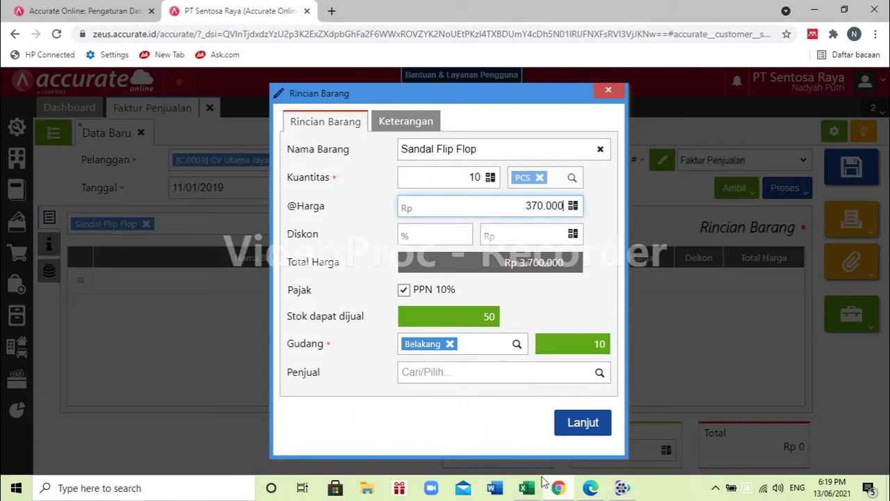
pyautogui.click(451, 343)
pyautogui.write('depan')
pyautogui.click(425, 367)
pyautogui.click(582, 423)
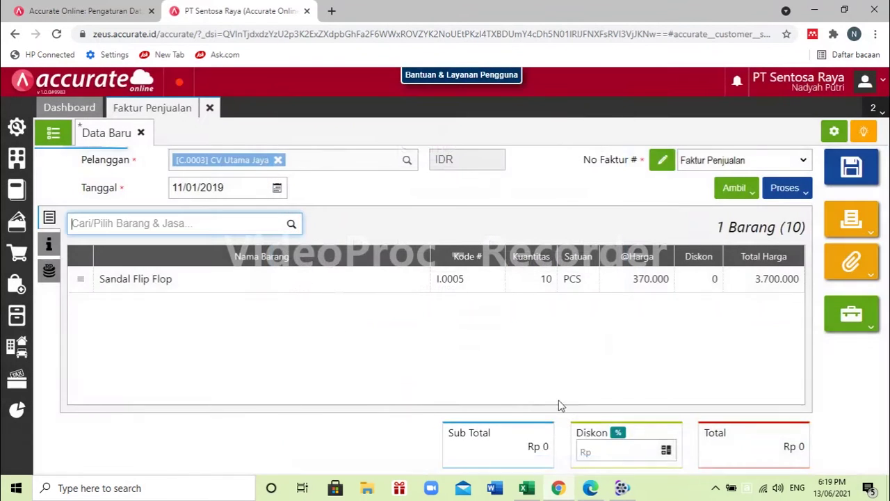
# - Check the second product in the exercise PDF and start an invoice line for Sandal Gunung with quantity 10
pyautogui.click(590, 488)
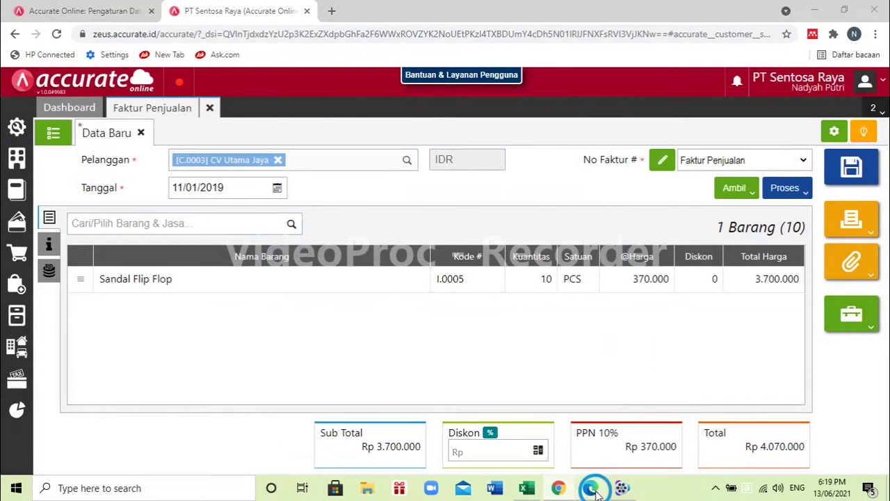
pyautogui.click(591, 490)
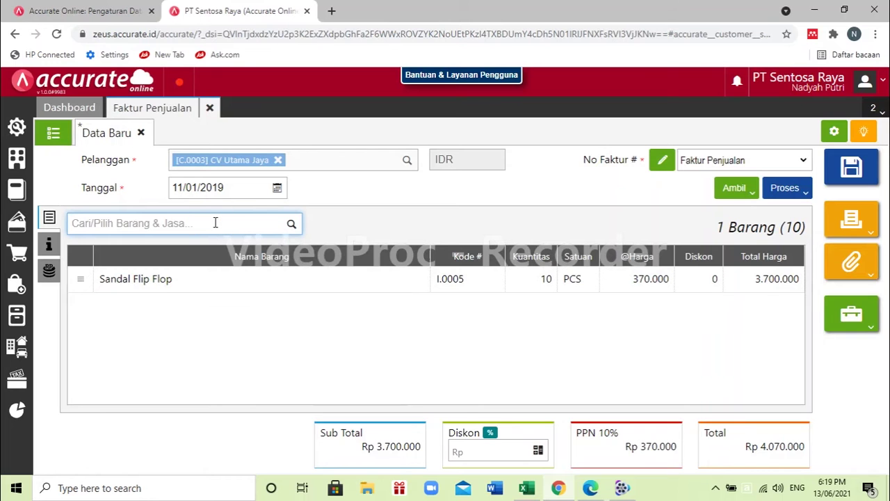
pyautogui.write('sandal')
pyautogui.click(202, 335)
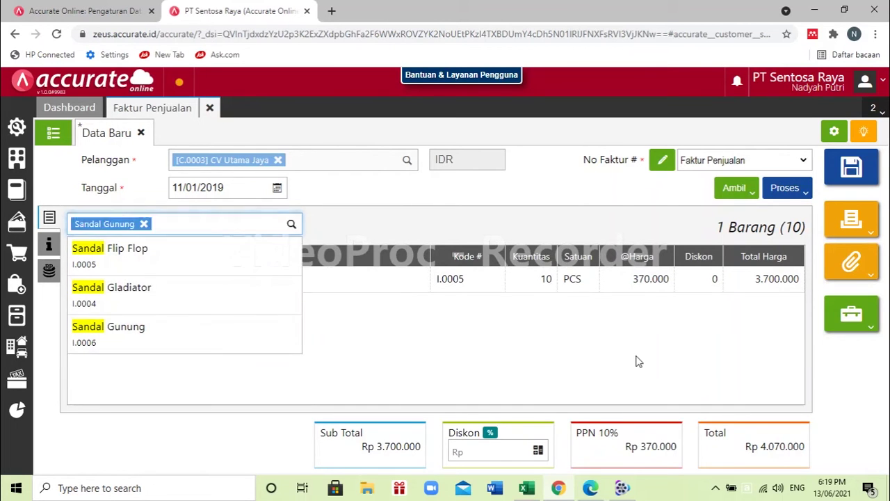
pyautogui.click(596, 490)
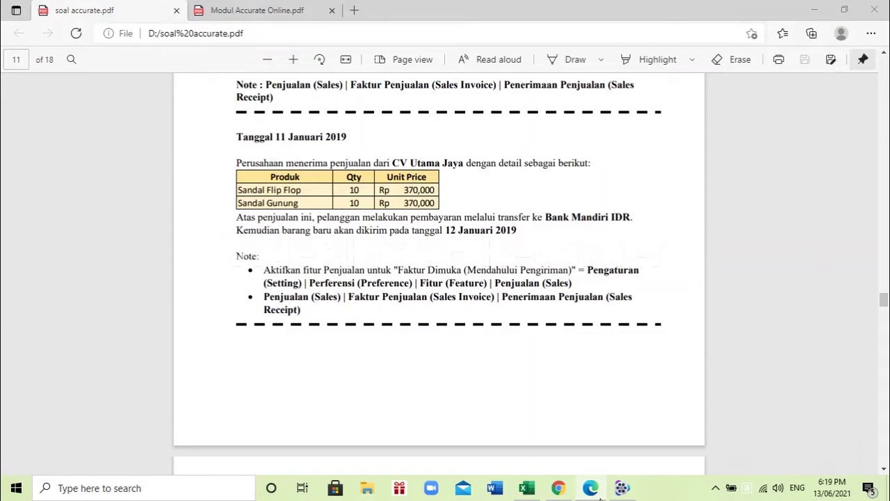
pyautogui.click(598, 493)
pyautogui.click(478, 177)
pyautogui.write('10')
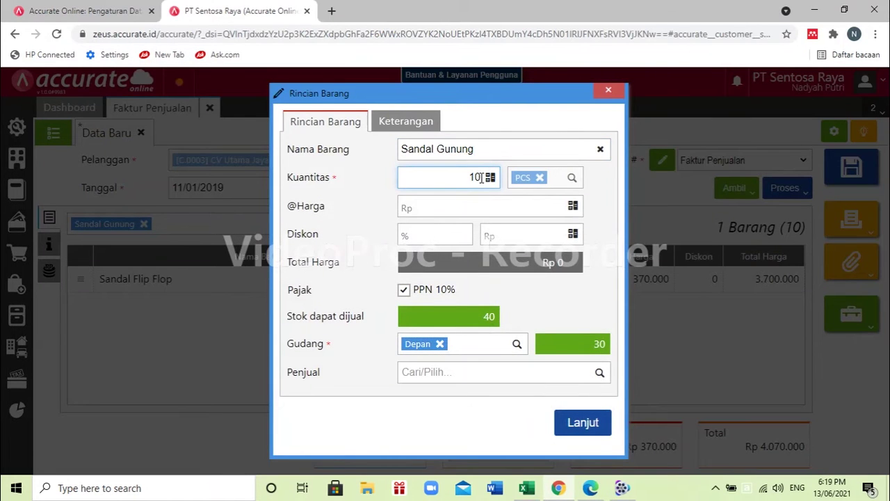
# - Check the unit price in the exercise PDF, set Sandal Gunung's price to 370.000 and add the line to the invoice
pyautogui.click(591, 489)
pyautogui.click(591, 488)
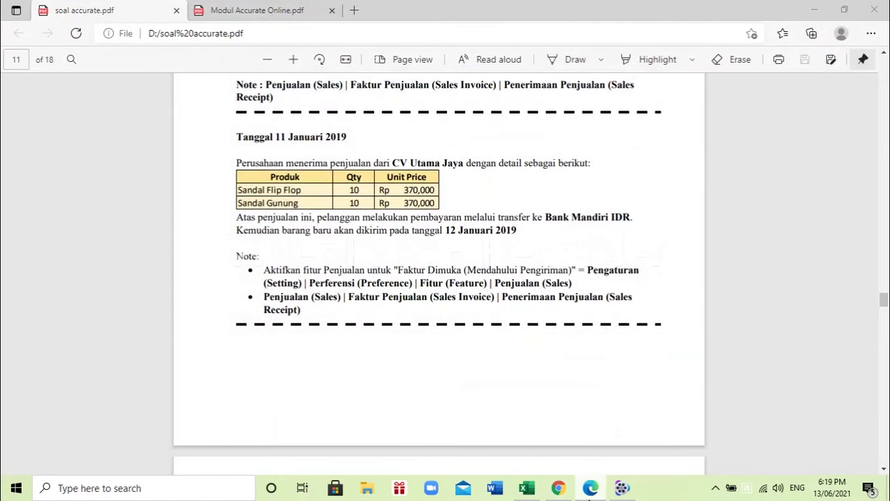
pyautogui.click(536, 214)
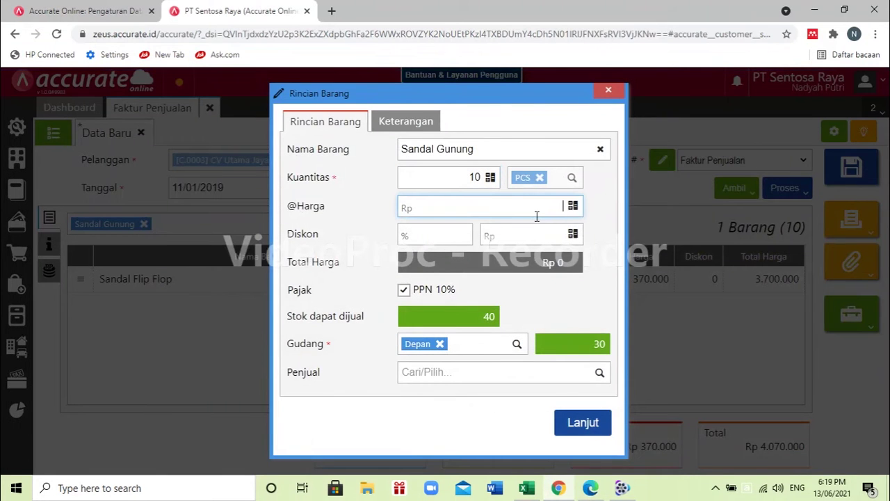
pyautogui.write('370.000')
pyautogui.click(612, 427)
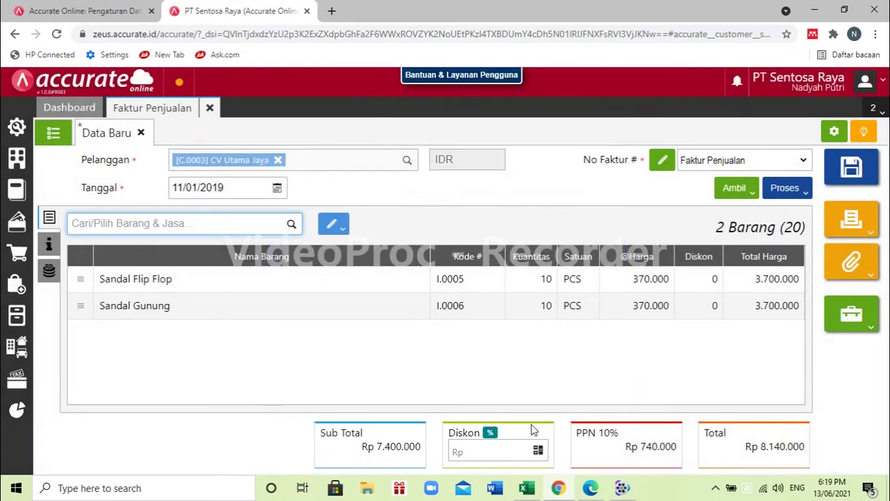
# - Review the transaction note in the exercise PDF, then mark the invoice as Faktur Dimuka (Mendahului Pengiriman) and save it
pyautogui.click(604, 493)
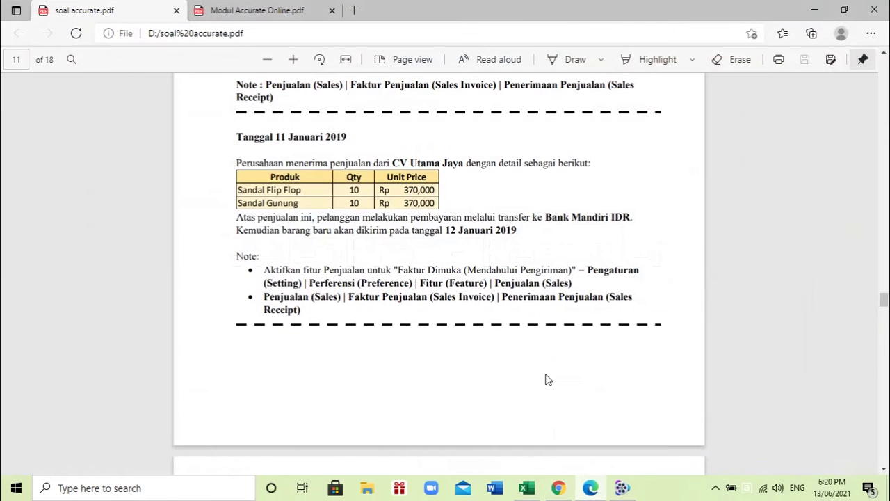
pyautogui.scroll(1, 545, 379)
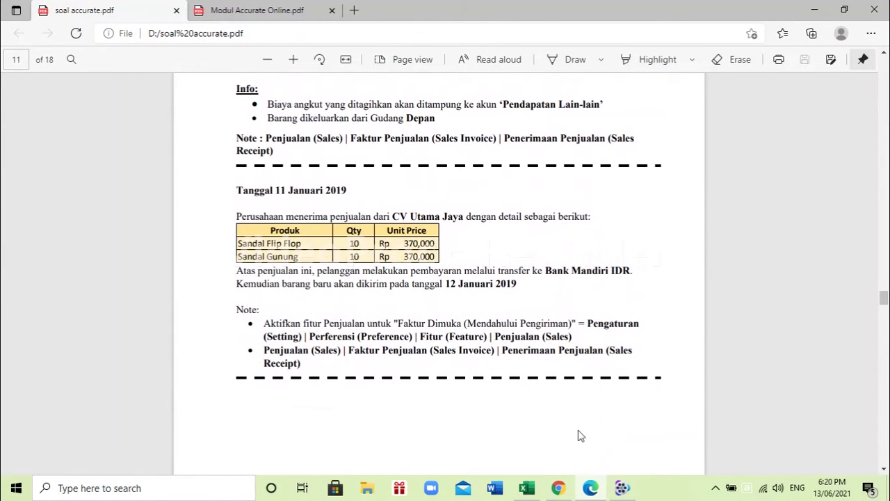
pyautogui.click(553, 494)
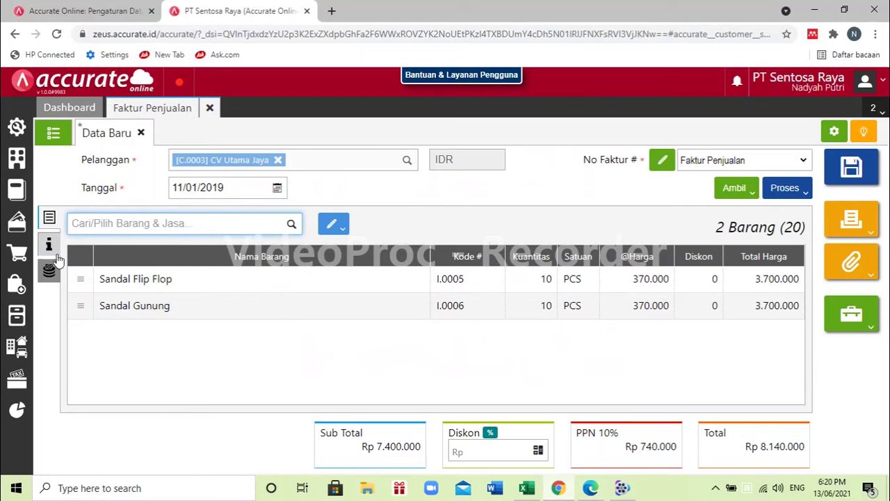
pyautogui.click(48, 270)
pyautogui.click(48, 243)
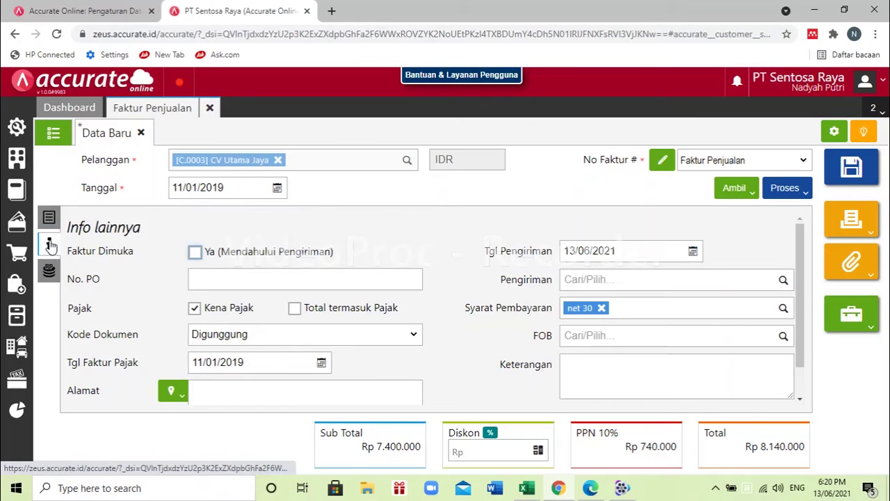
pyautogui.click(195, 252)
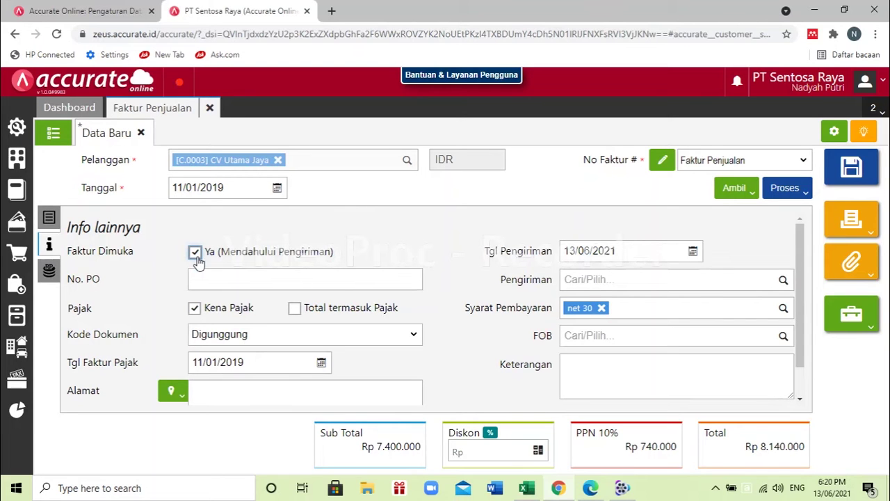
pyautogui.click(49, 218)
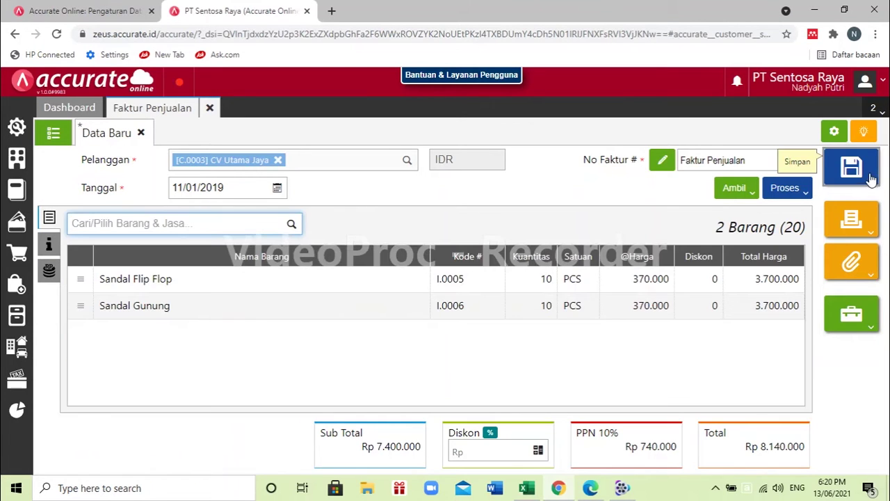
pyautogui.click(871, 175)
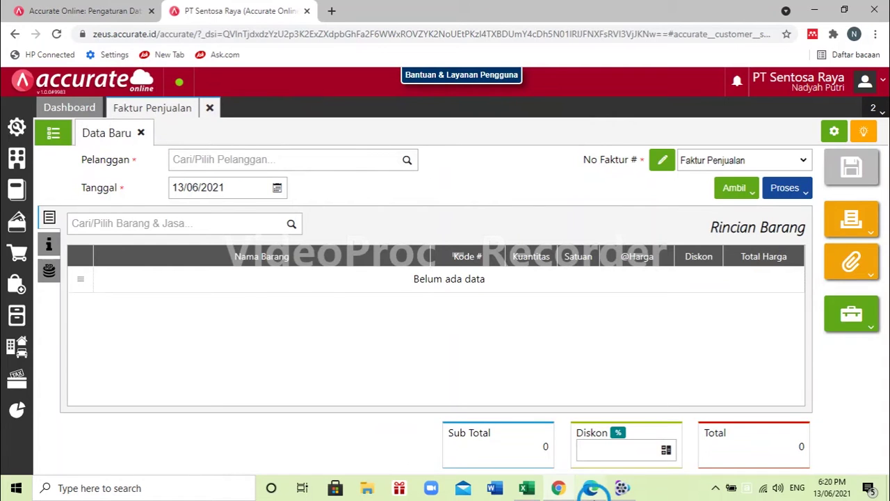
# - Check the payment instructions in the exercise PDF, then close the sales invoice form and open a new sales receipt (Penerimaan Penjualan)
pyautogui.click(589, 488)
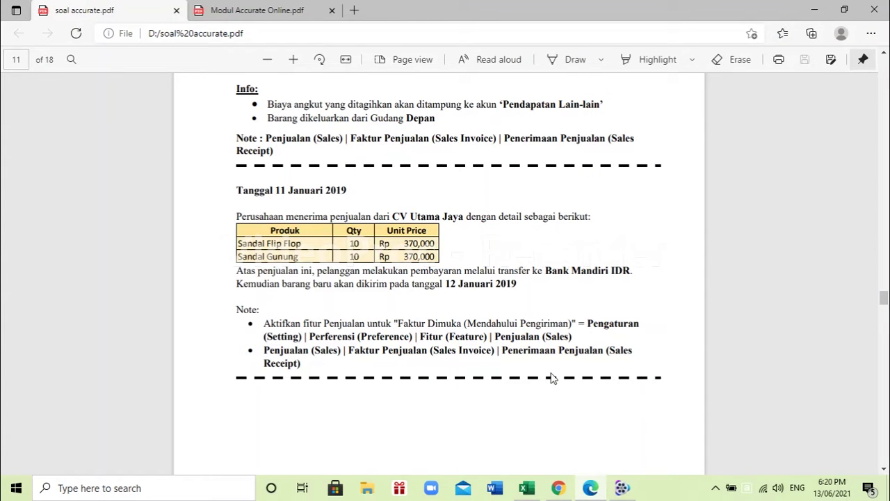
pyautogui.scroll(1, 552, 378)
pyautogui.scroll(-1, 552, 378)
pyautogui.click(559, 487)
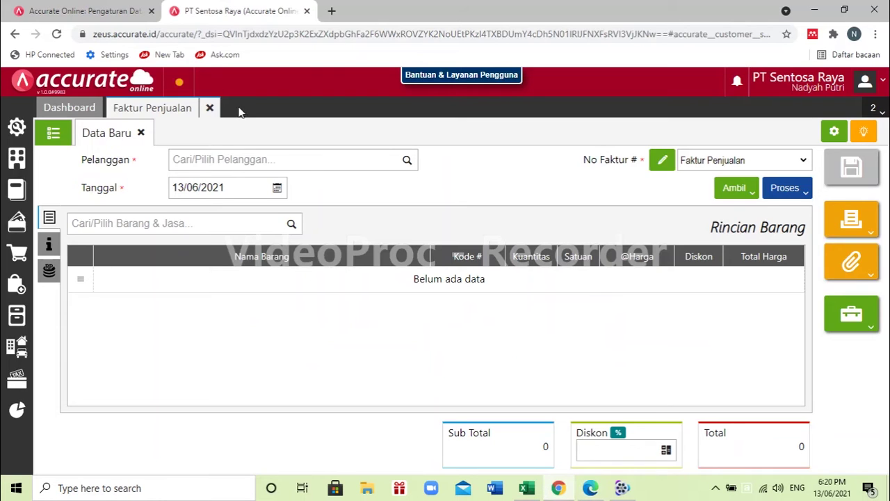
pyautogui.click(208, 108)
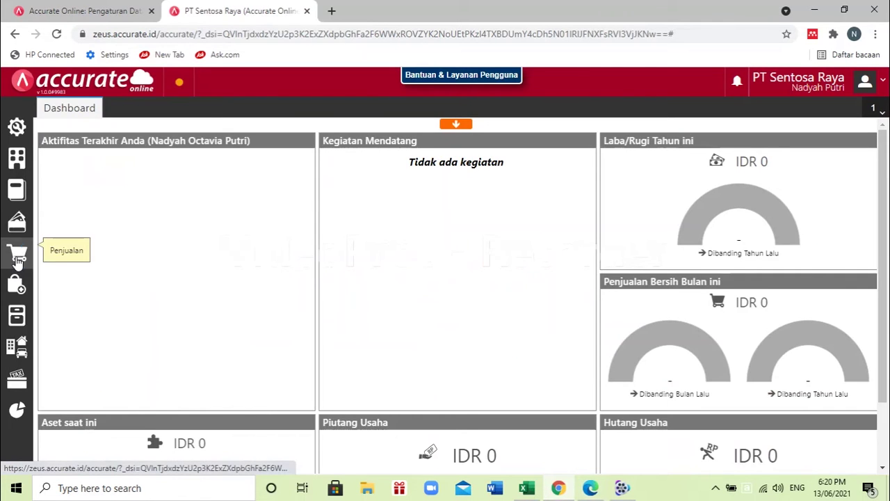
pyautogui.click(17, 257)
pyautogui.click(89, 338)
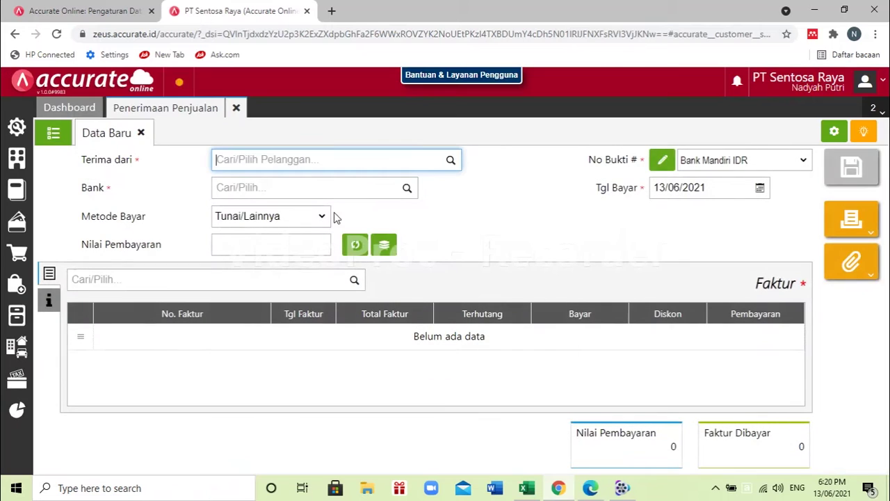
# - Select CV Utama Jaya as the paying customer, with bank Bank Mandiri IDR and payment method Transfer Bank
pyautogui.click(450, 162)
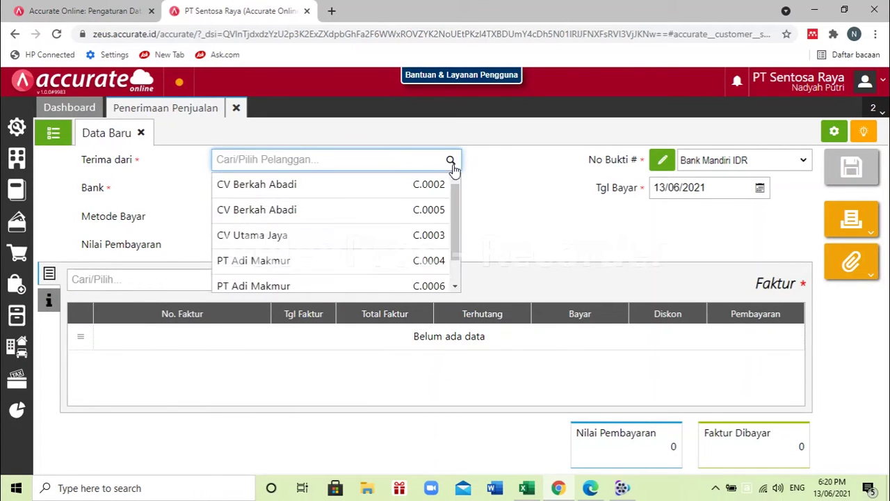
pyautogui.click(589, 489)
pyautogui.click(590, 489)
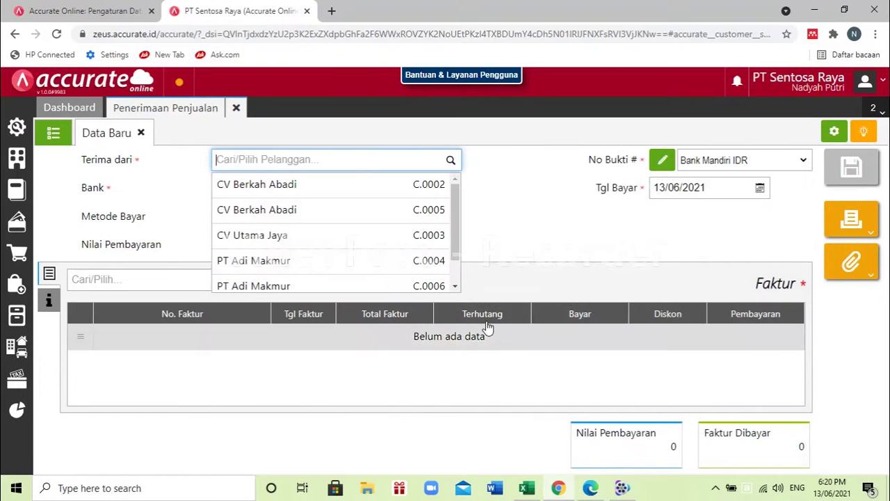
pyautogui.write('utama')
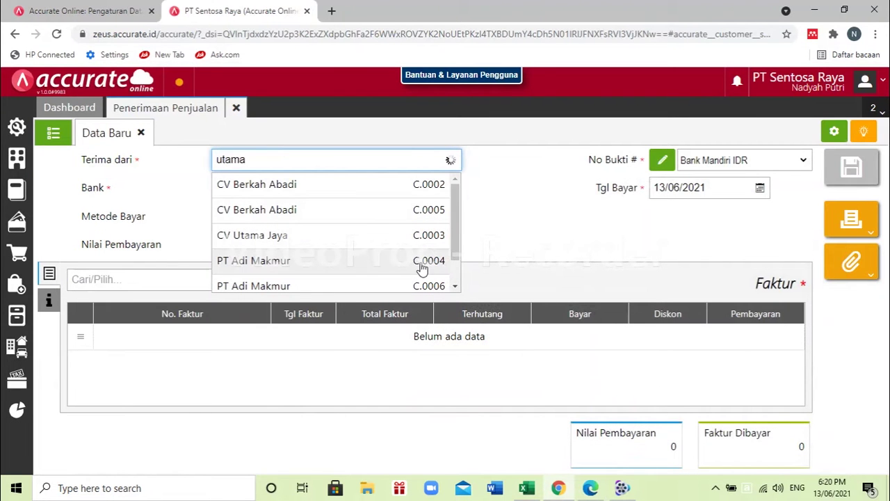
pyautogui.click(373, 189)
pyautogui.write('mandiri')
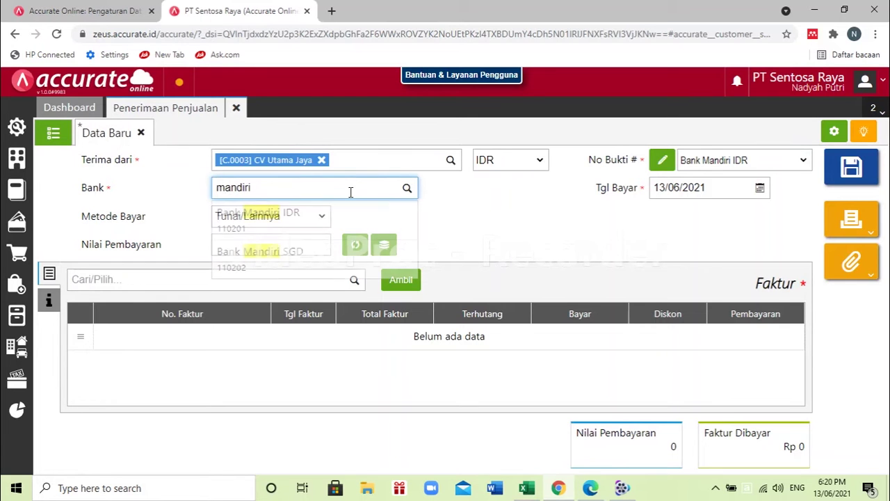
pyautogui.click(322, 213)
pyautogui.click(304, 218)
pyautogui.click(293, 254)
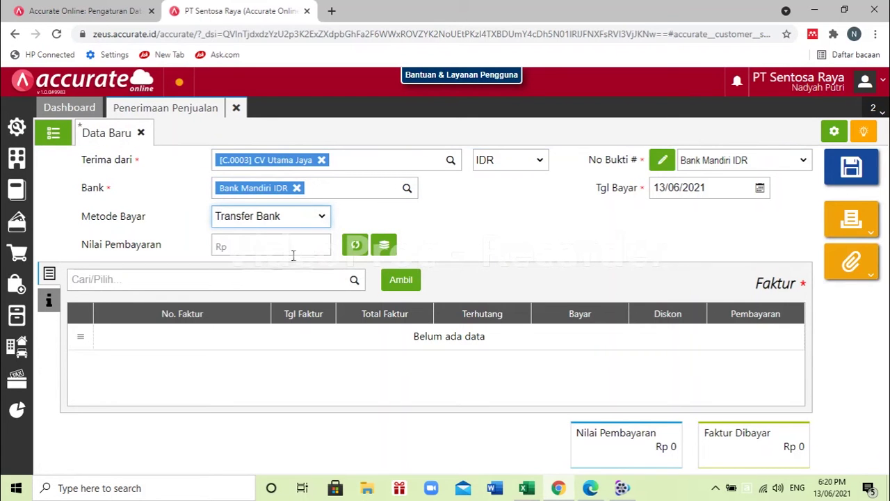
# - Check the transaction date in the exercise PDF and set the receipt's payment date to 11/01/2019
pyautogui.click(590, 487)
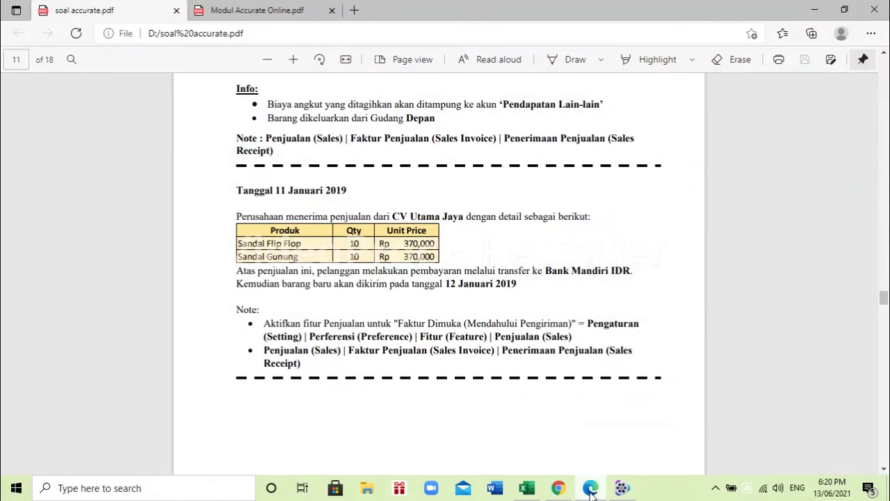
pyautogui.click(590, 488)
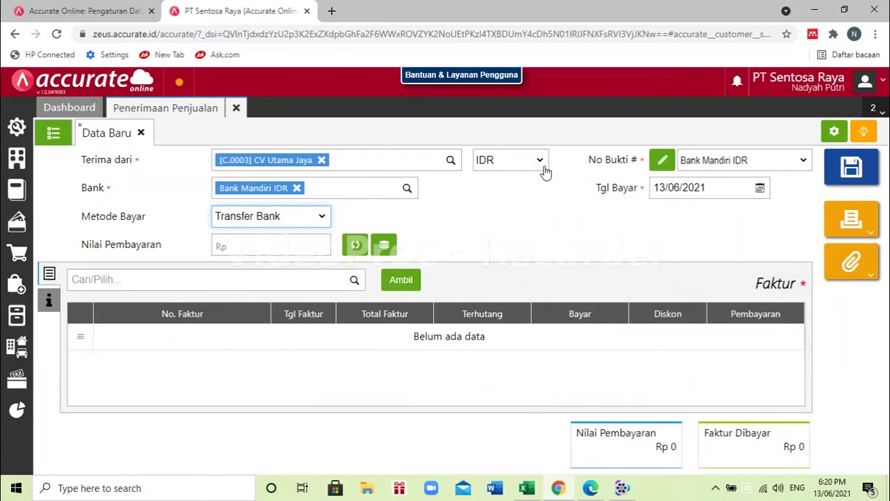
pyautogui.click(701, 186)
pyautogui.click(587, 489)
pyautogui.click(588, 489)
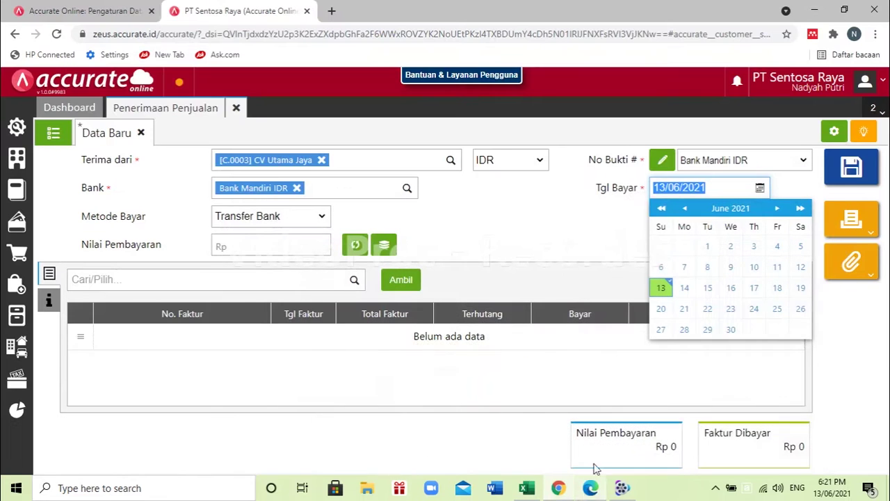
pyautogui.write('11/01/201')
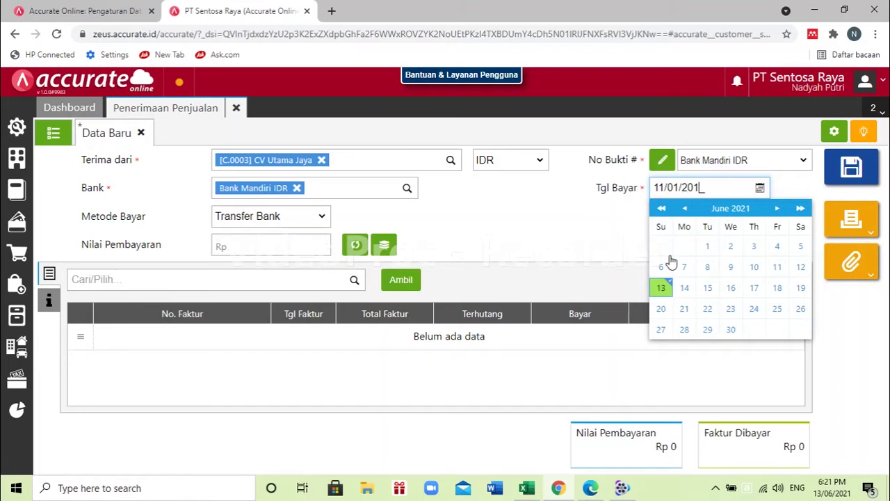
pyautogui.write('9')
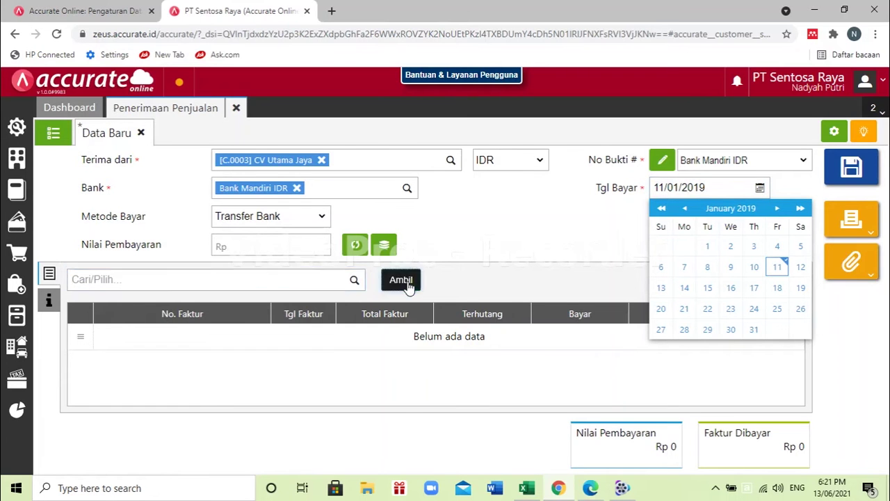
# - Retrieve the customer's unpaid invoices, check the exercise PDF and add only the invoice dated 11/01/2019 to the receipt
pyautogui.click(407, 283)
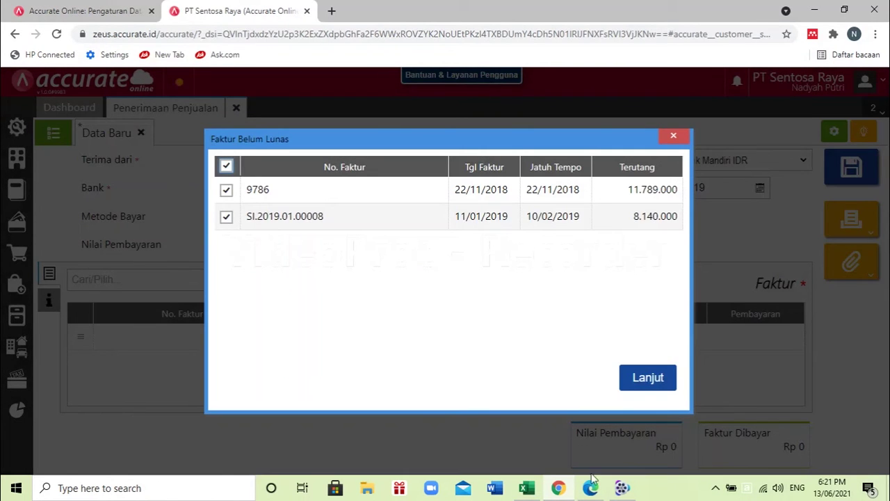
pyautogui.click(590, 487)
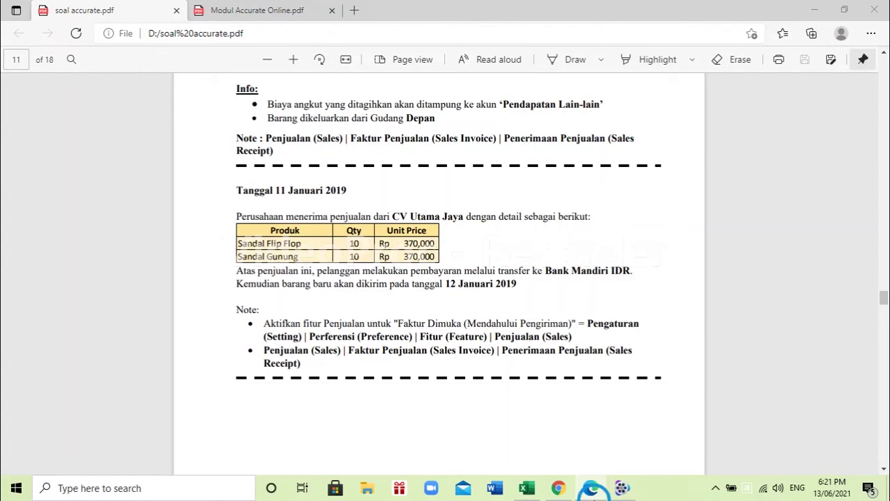
pyautogui.click(590, 487)
pyautogui.click(226, 165)
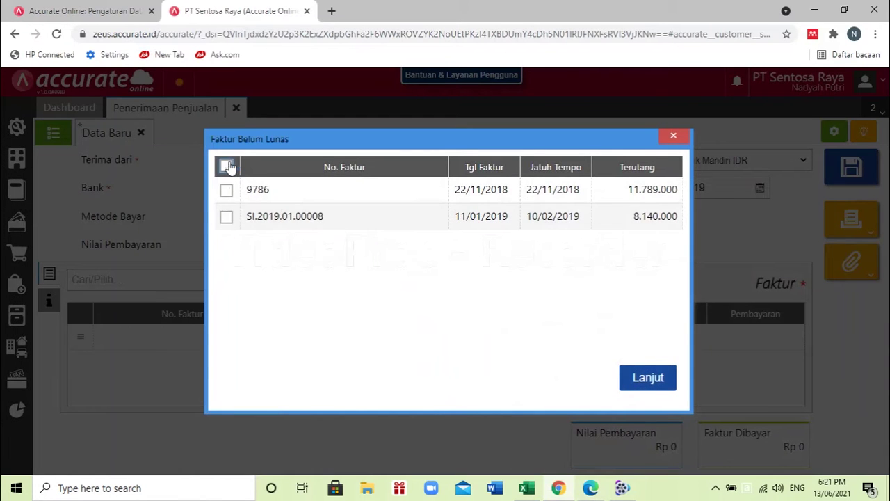
pyautogui.click(226, 217)
pyautogui.click(648, 378)
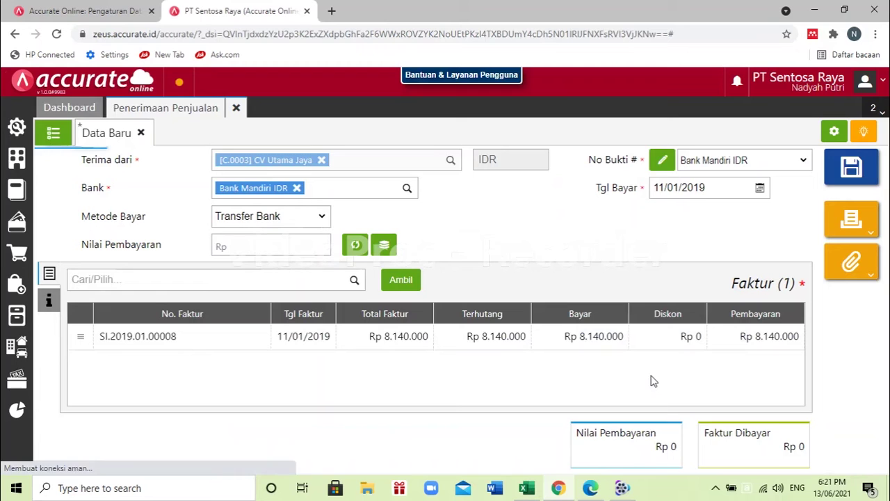
# - Calculate the payment value from the selected invoice, save the sales receipt and close the form
pyautogui.click(356, 249)
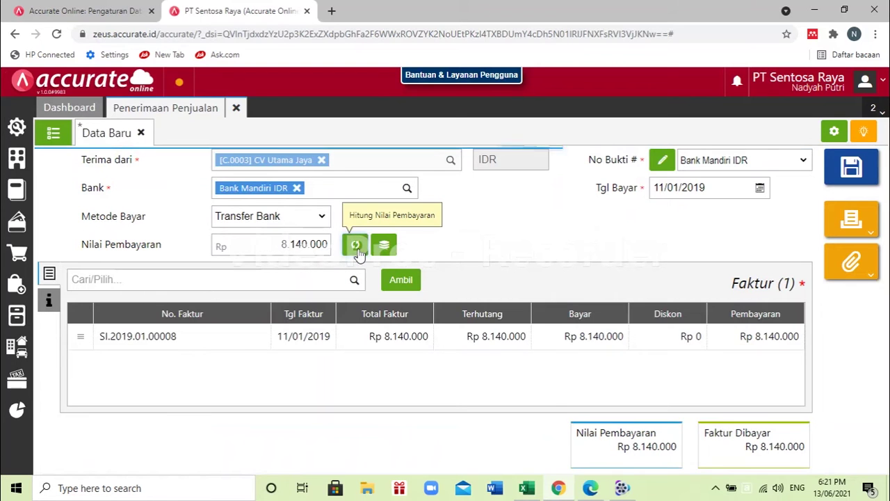
pyautogui.click(849, 178)
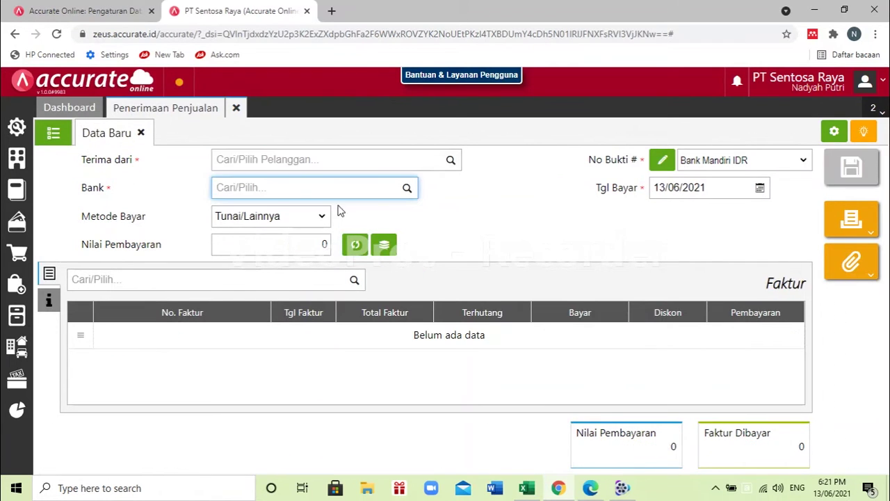
pyautogui.click(235, 111)
# - Review the 12 January 2019 transaction in the exercise PDF, then open a new delivery order (Pengiriman Pesanan) in Accurate Online
pyautogui.click(560, 481)
pyautogui.scroll(-10, 440, 308)
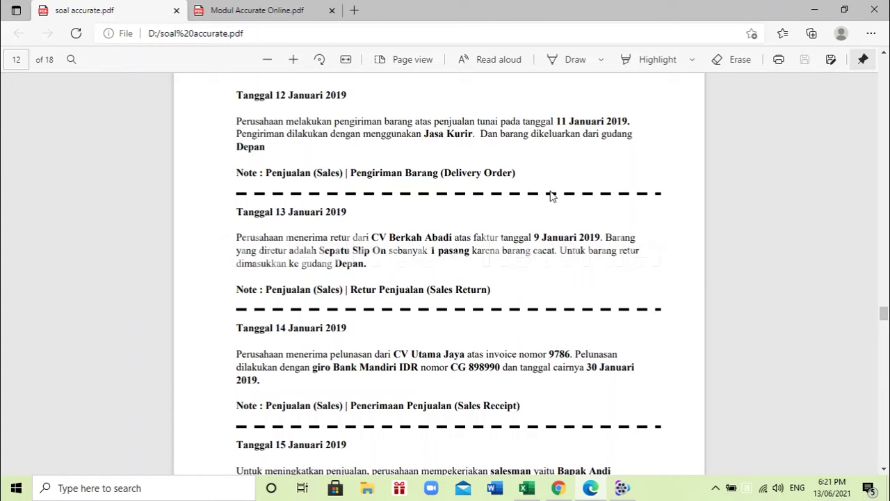
pyautogui.scroll(5, 551, 196)
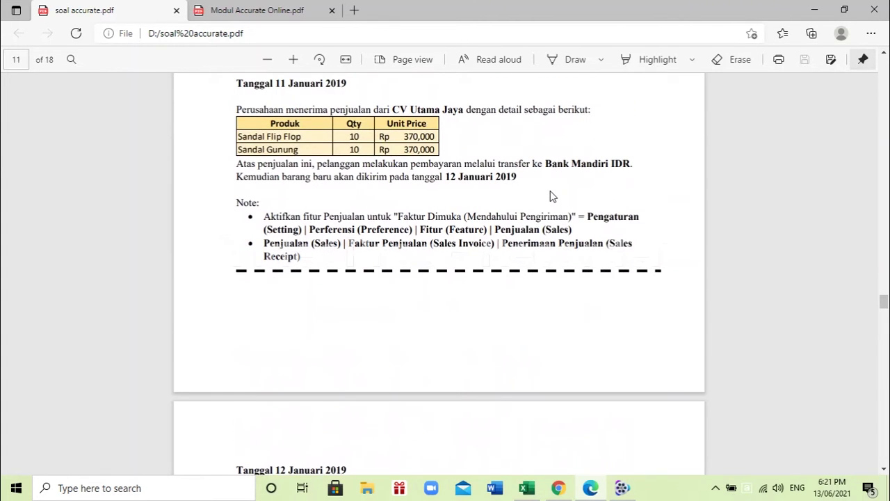
pyautogui.scroll(1, 550, 195)
pyautogui.scroll(-6, 551, 195)
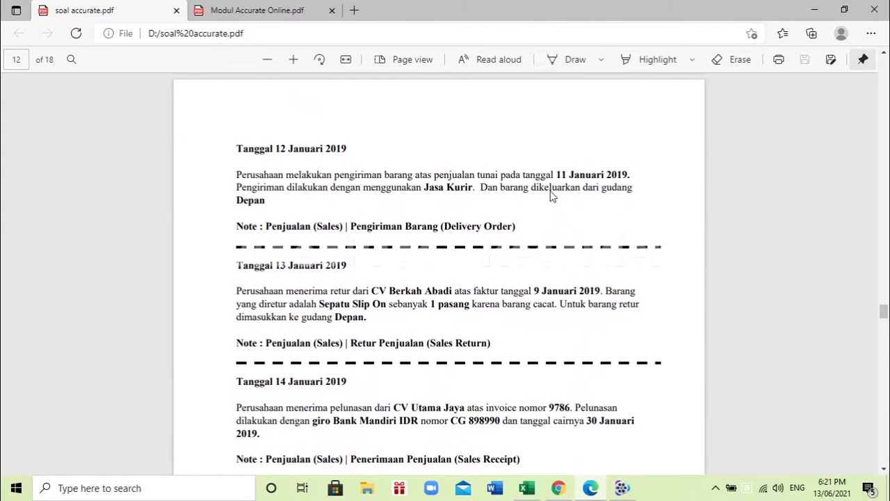
pyautogui.moveTo(518, 232); pyautogui.dragTo(351, 224)
pyautogui.click(506, 327)
pyautogui.moveTo(559, 489)
pyautogui.click(559, 417)
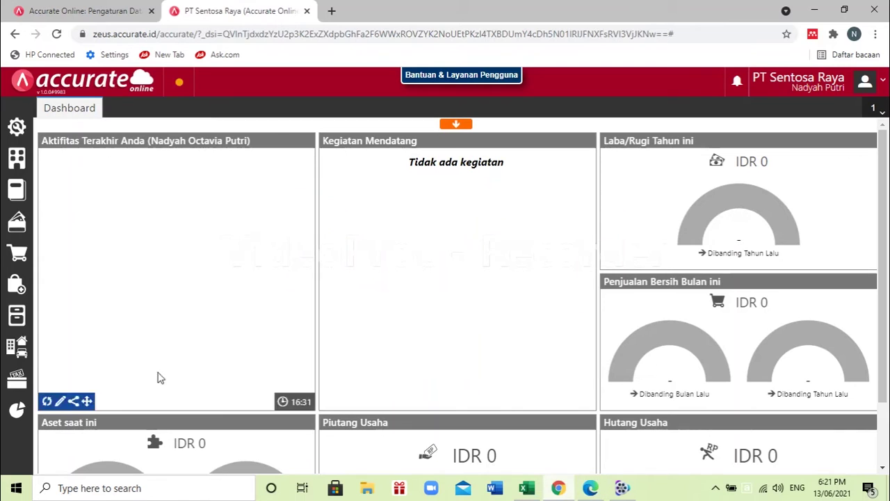
pyautogui.click(19, 258)
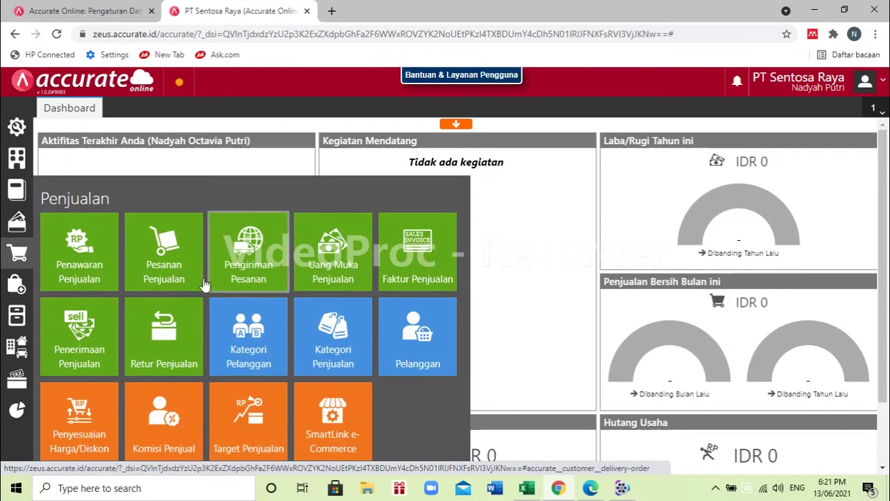
pyautogui.click(263, 245)
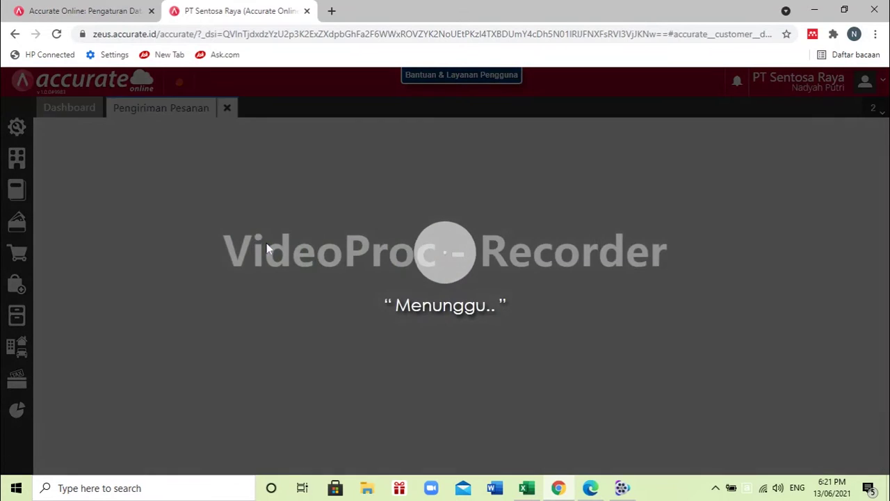
# - Check the 11 January sale's customer in the exercise PDF and select CV Utama Jaya as the delivery recipient
pyautogui.click(590, 488)
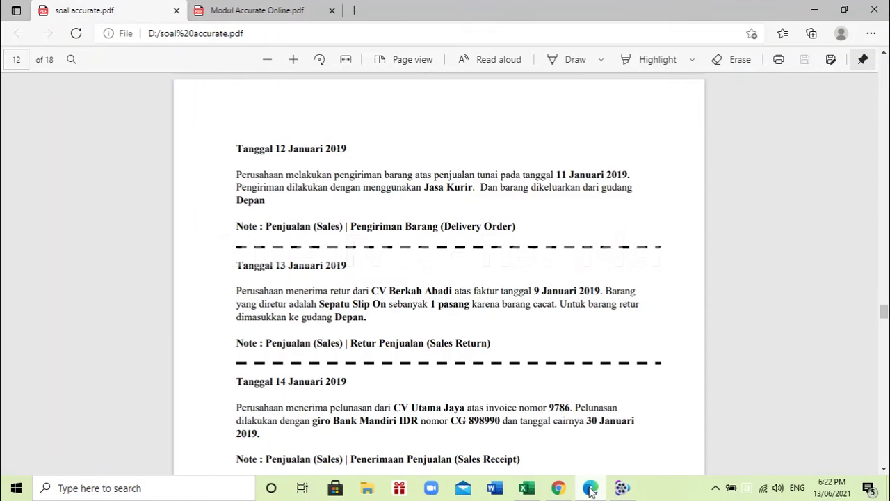
pyautogui.scroll(5, 603, 339)
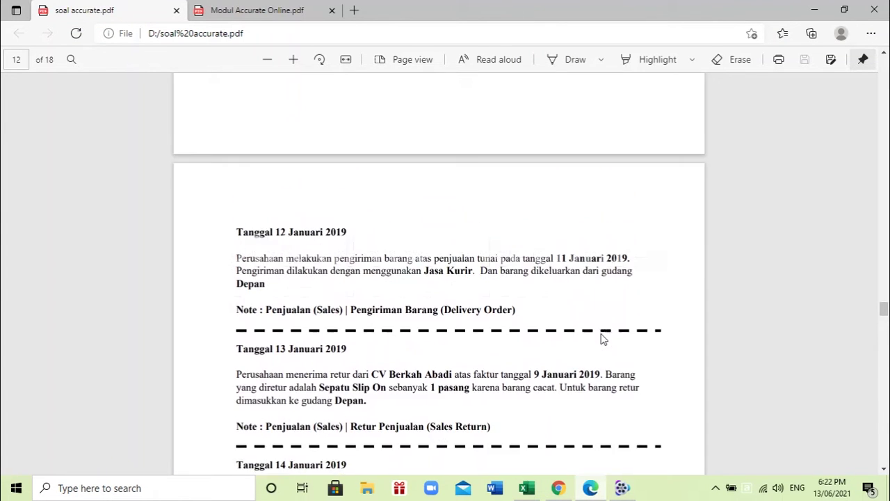
pyautogui.scroll(-5, 603, 338)
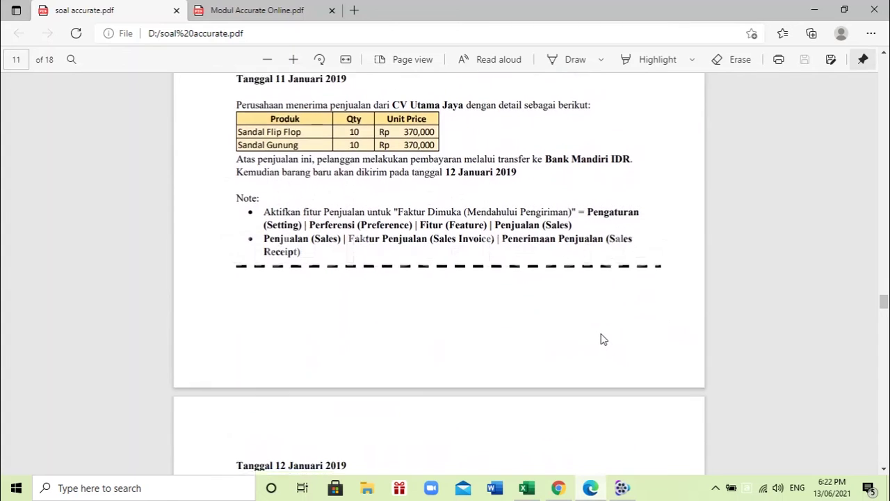
pyautogui.click(558, 488)
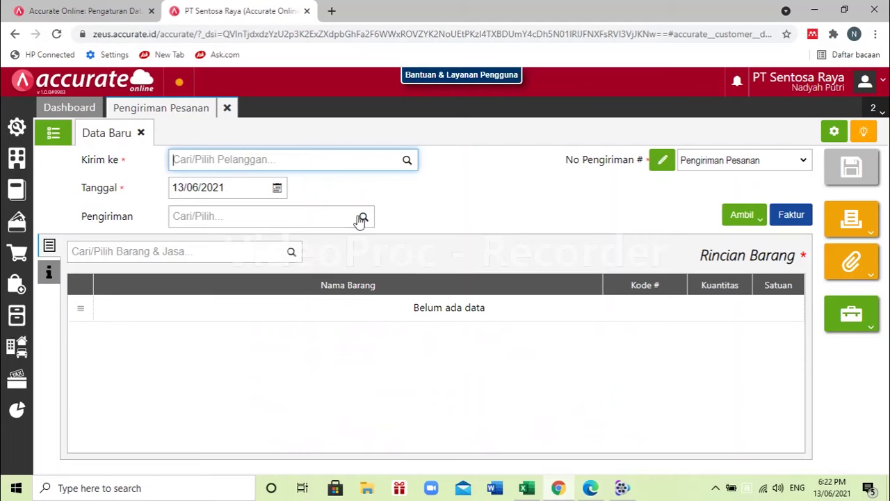
pyautogui.click(323, 154)
pyautogui.write('utama')
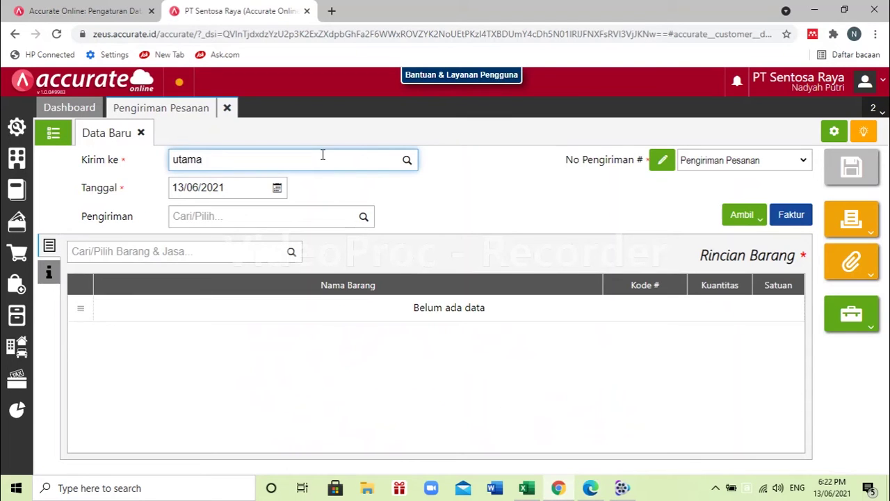
pyautogui.click(289, 186)
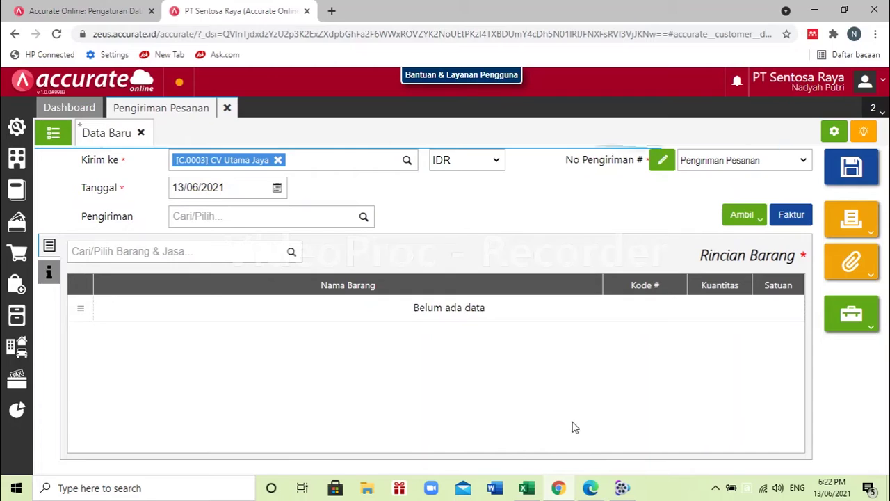
# - Check the delivery details in the exercise PDF, then set the delivery date to 12/01/2019 and the shipping method to Jasa Kurir
pyautogui.click(589, 488)
pyautogui.click(590, 488)
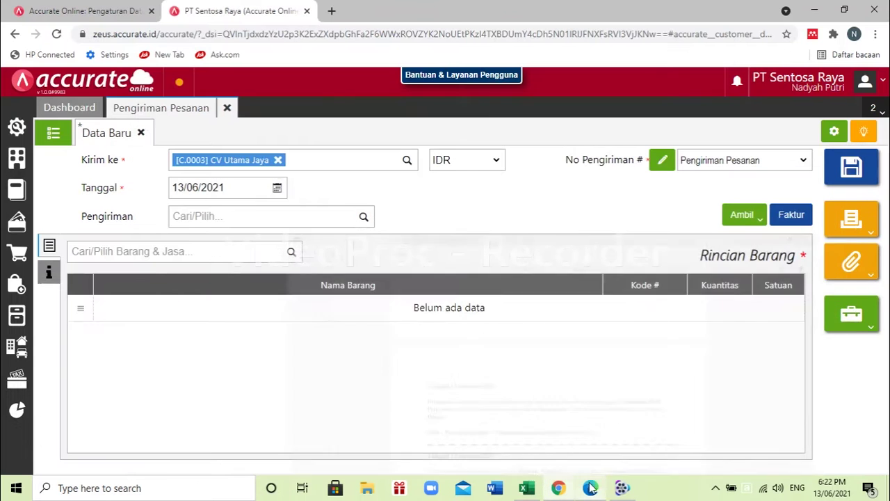
pyautogui.click(224, 188)
pyautogui.write('1')
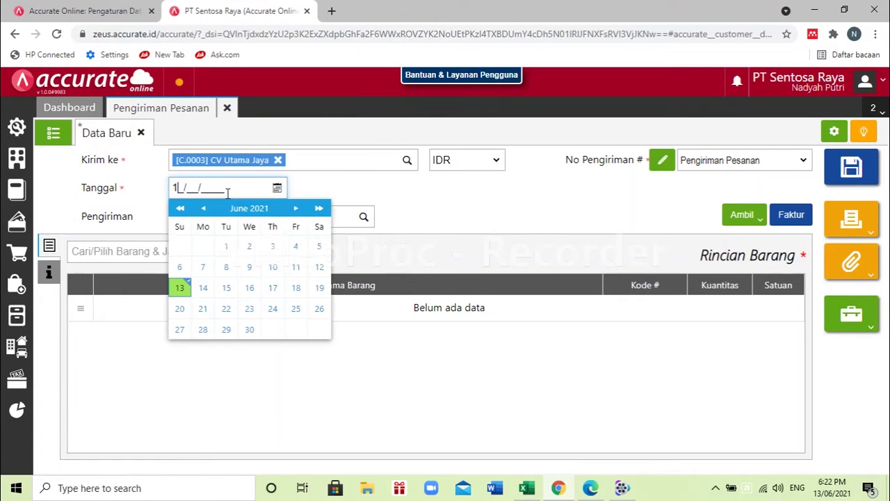
pyautogui.press('Tab')
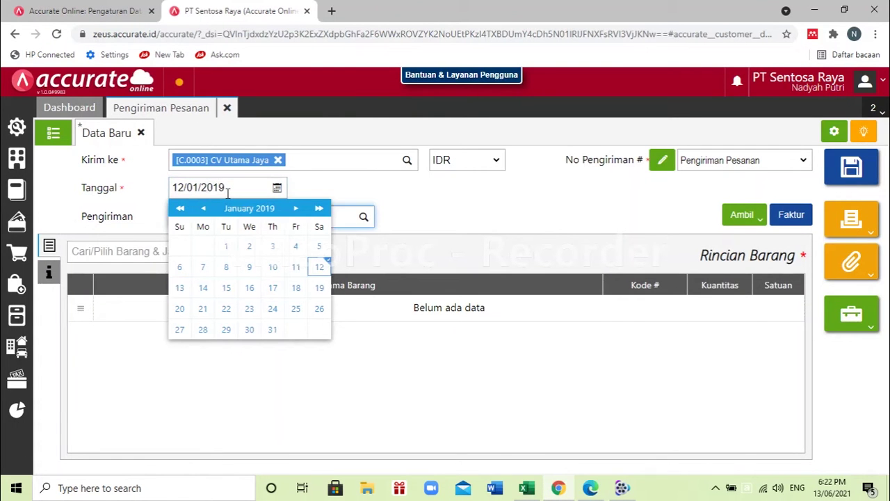
pyautogui.click(296, 209)
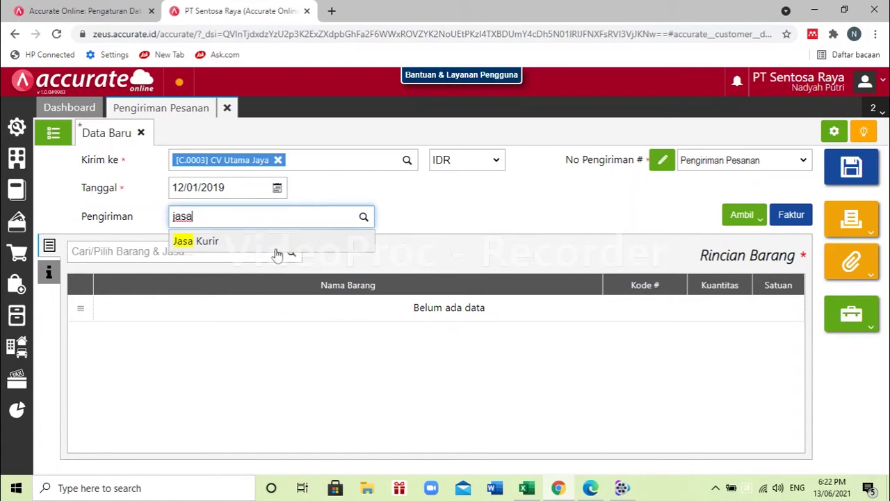
pyautogui.press('Return')
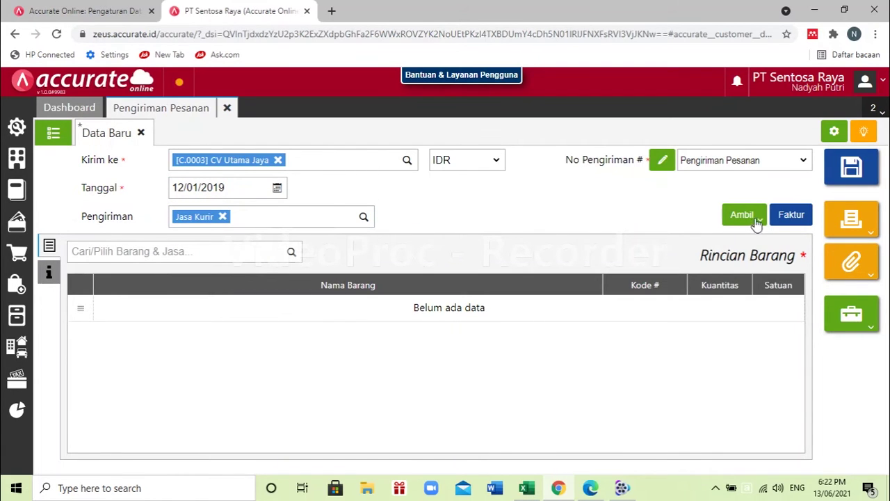
pyautogui.click(756, 223)
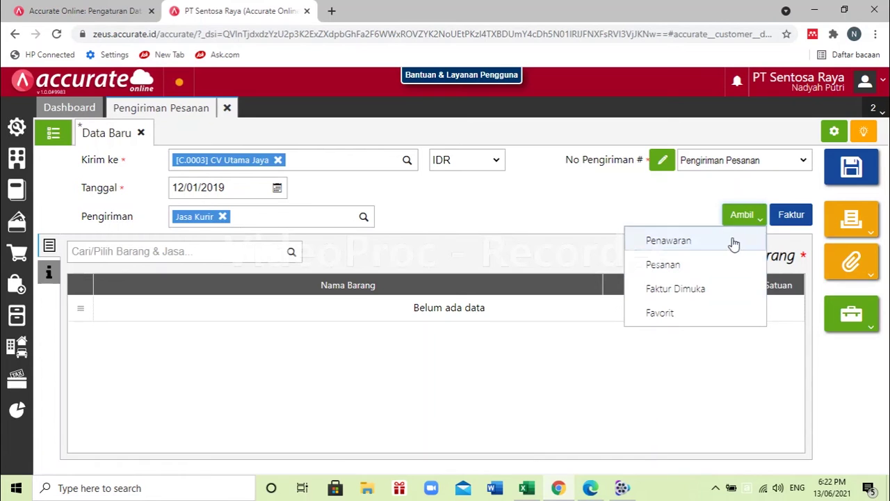
pyautogui.click(709, 266)
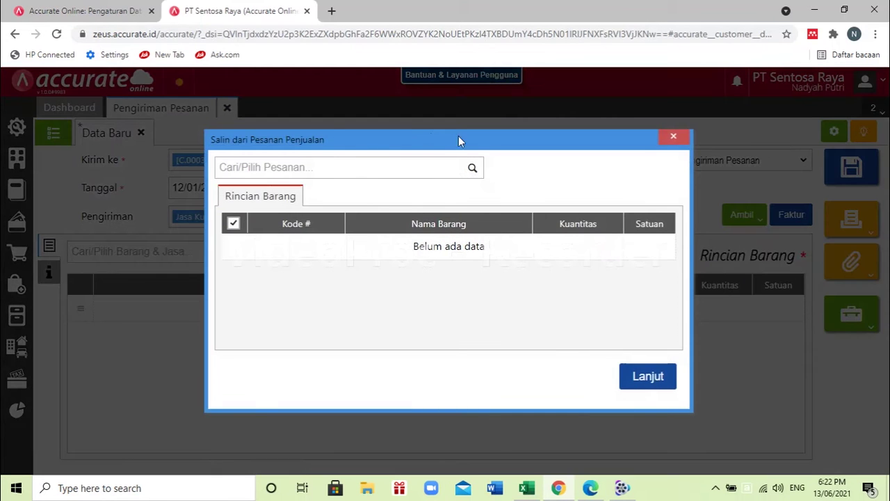
pyautogui.click(472, 170)
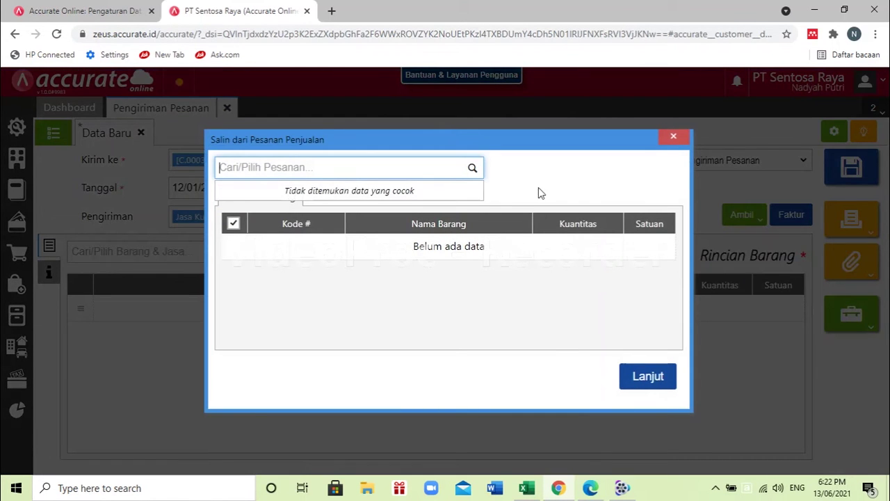
pyautogui.click(673, 137)
# - Re-read the 12 January 2019 delivery transaction in the exercise PDF to see which sale the delivery is based on
pyautogui.click(590, 488)
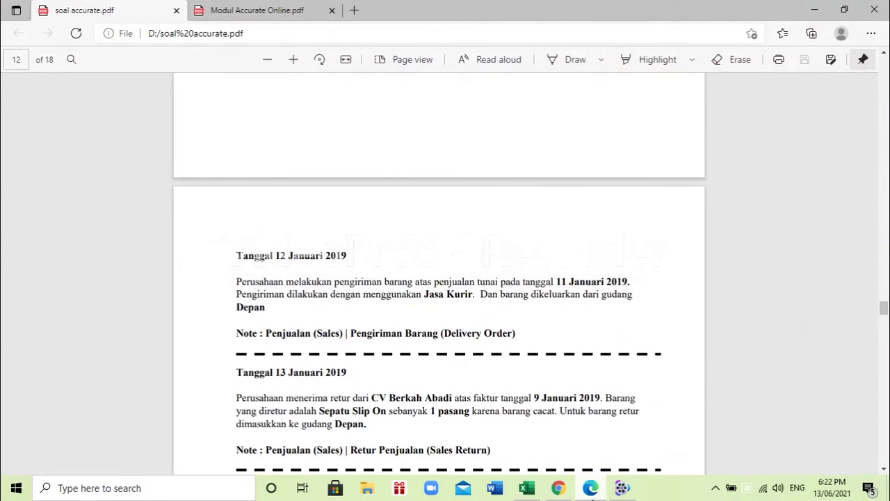
pyautogui.click(591, 490)
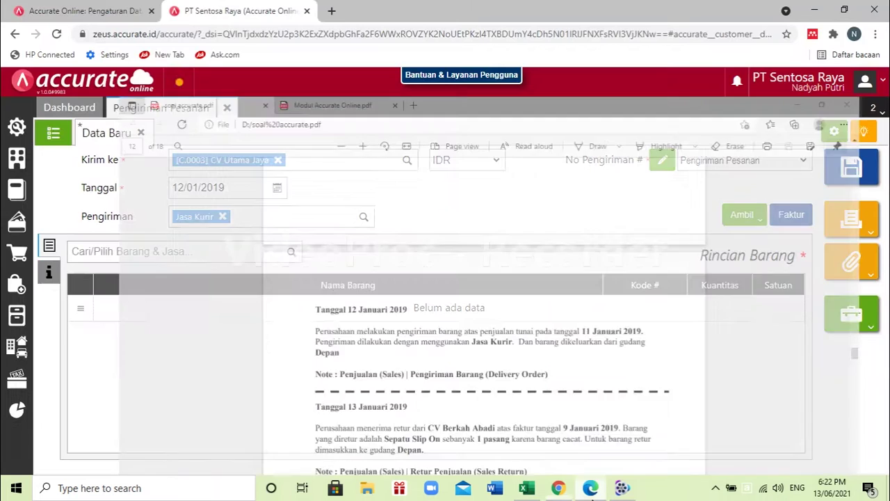
pyautogui.click(591, 490)
pyautogui.scroll(4, 577, 178)
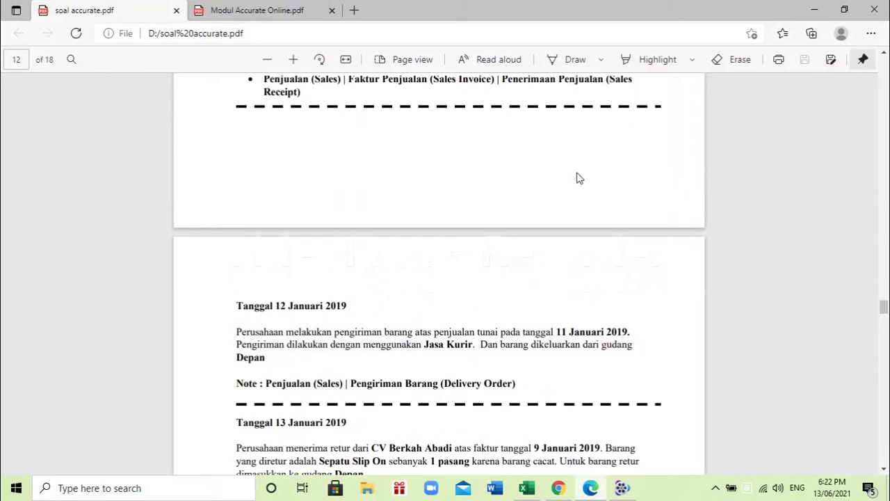
pyautogui.scroll(-4, 576, 178)
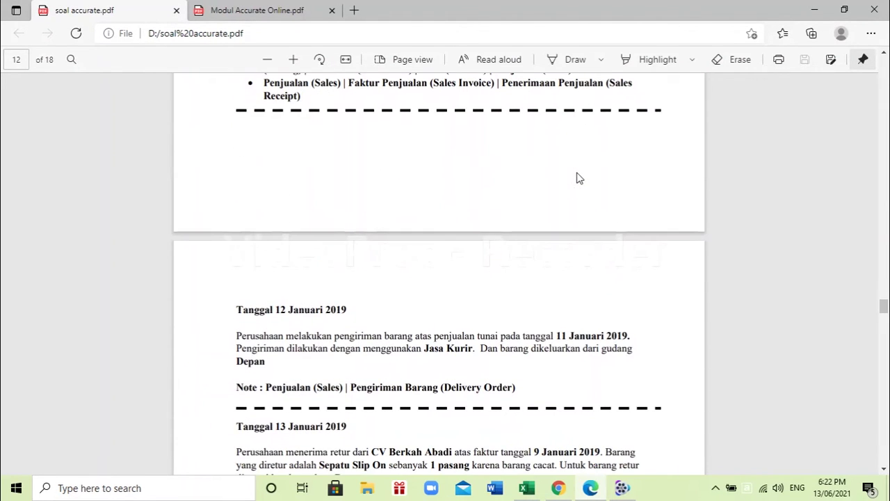
pyautogui.scroll(-1, 576, 178)
pyautogui.scroll(-1, 576, 178)
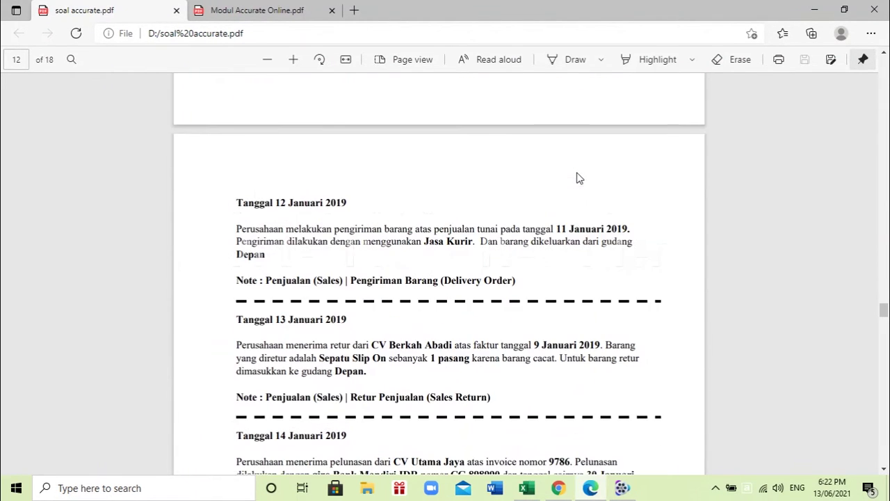
pyautogui.click(559, 487)
# - Copy all items from CV Utama Jaya's advance invoice (Faktur Dimuka) into the delivery order
pyautogui.click(755, 221)
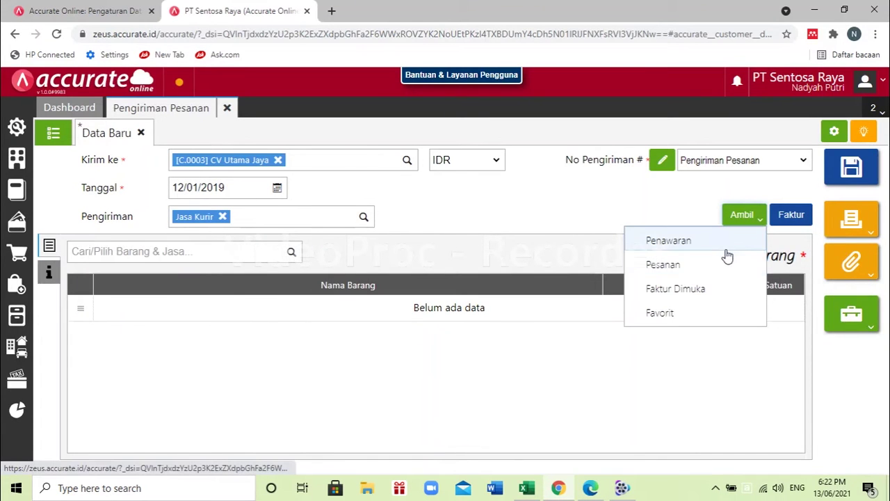
pyautogui.click(705, 289)
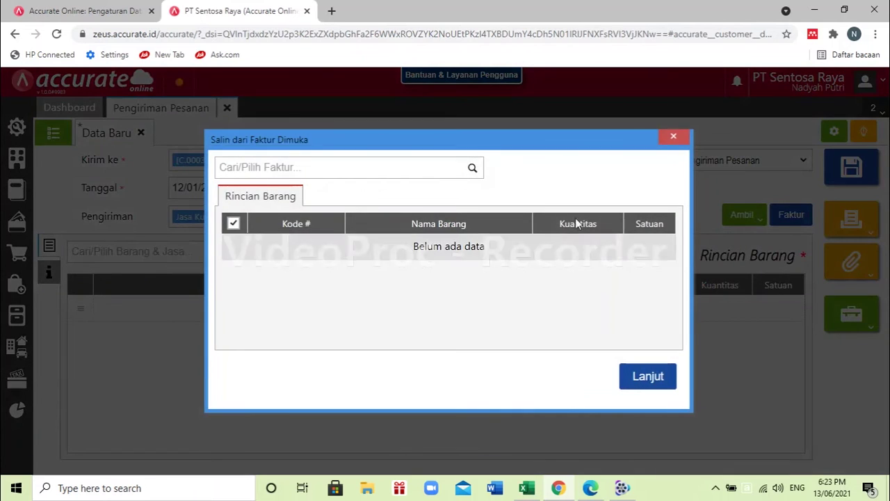
pyautogui.click(472, 167)
pyautogui.click(450, 194)
pyautogui.click(652, 403)
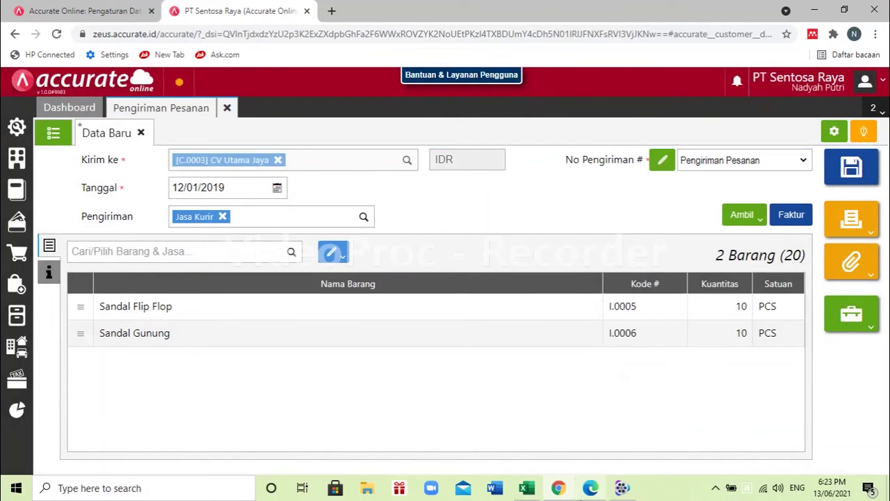
# - Check the warehouse in the exercise PDF, then set the warehouse of all delivery items to Depan
pyautogui.click(589, 487)
pyautogui.click(587, 492)
pyautogui.click(332, 251)
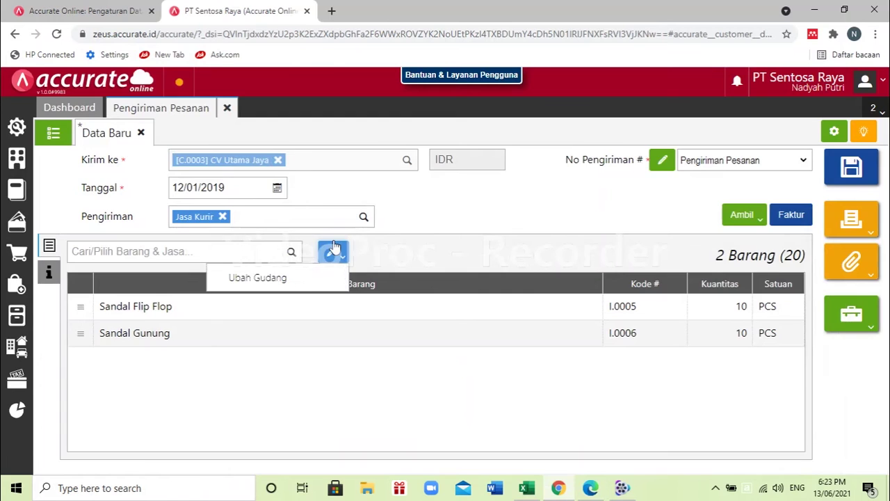
pyautogui.click(340, 278)
pyautogui.write('depan')
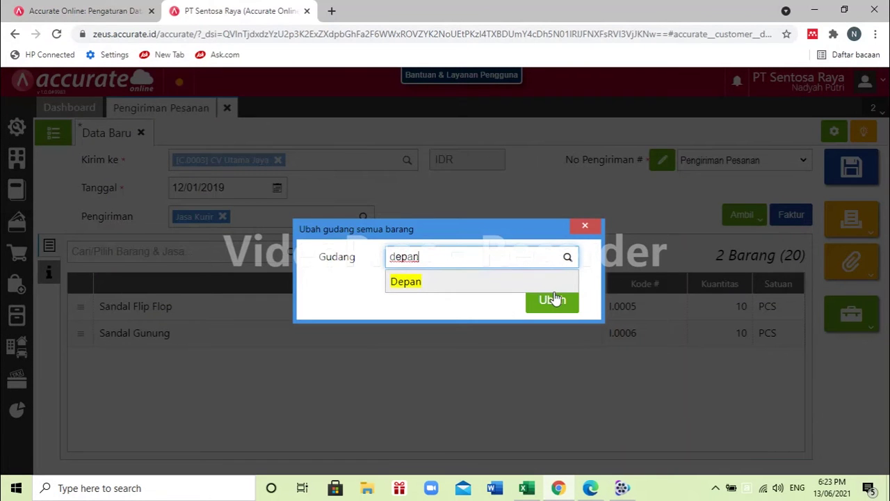
pyautogui.press('Return')
pyautogui.click(552, 299)
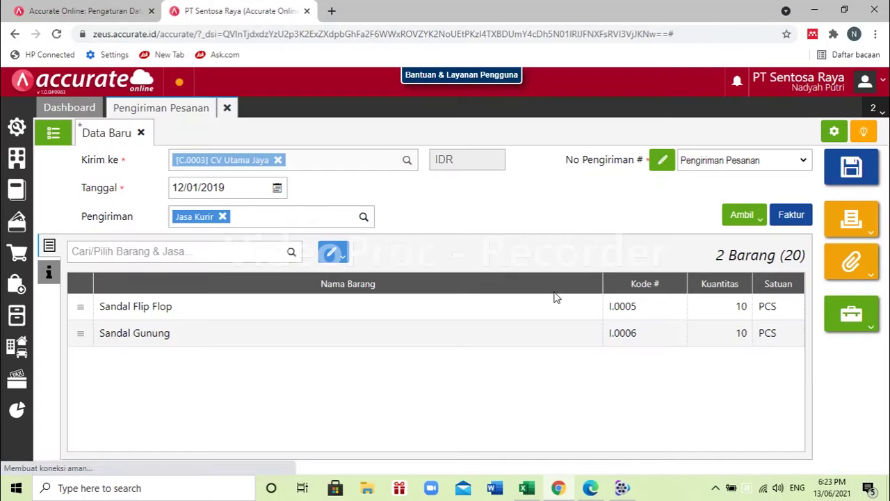
# - Check the delivery order against the exercise PDF, then save it and close the form
pyautogui.click(593, 488)
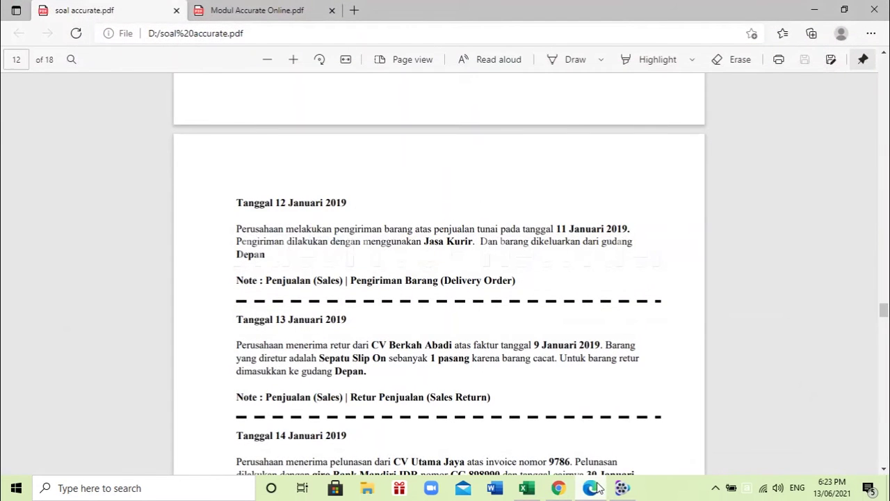
pyautogui.click(558, 487)
pyautogui.click(49, 270)
pyautogui.click(49, 247)
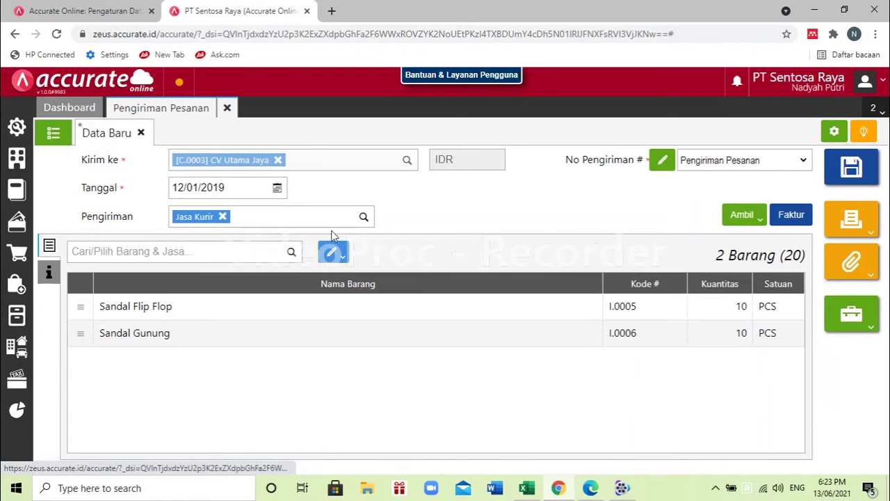
pyautogui.click(870, 173)
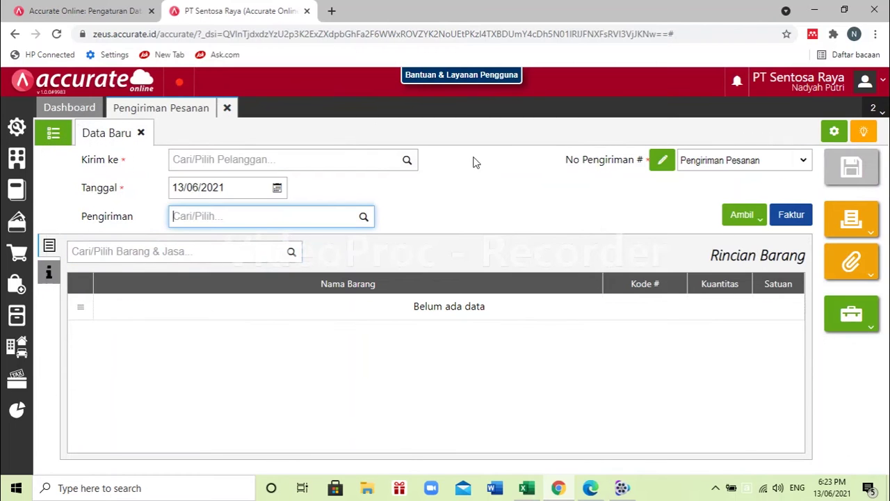
pyautogui.click(227, 108)
# - Review the 13 January 2019 transaction in the exercise PDF, including which Accurate form its note calls for
pyautogui.hotkey('alt', 'Tab')
pyautogui.scroll(-2, 536, 397)
pyautogui.scroll(-3, 536, 397)
pyautogui.scroll(1, 536, 397)
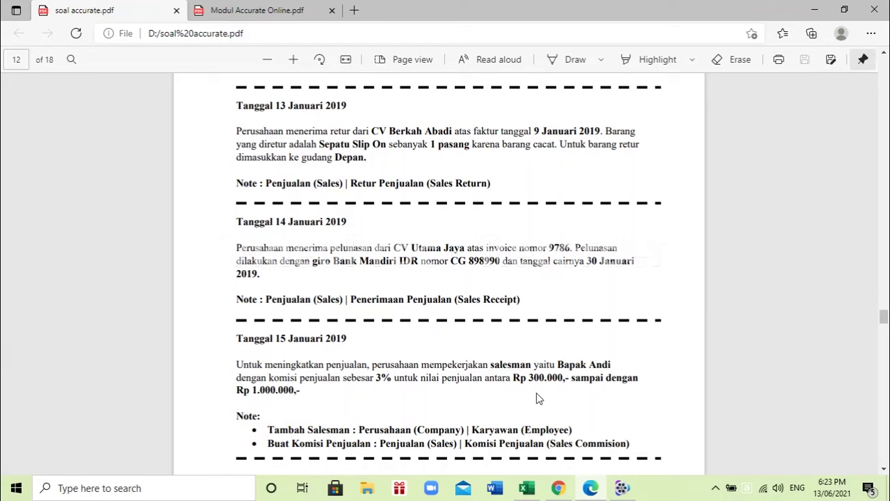
pyautogui.scroll(1, 536, 397)
pyautogui.scroll(-1, 536, 397)
pyautogui.moveTo(496, 183); pyautogui.dragTo(271, 183)
pyautogui.click(568, 352)
# - Open a new sales return (Retur Penjualan) in Accurate Online and, after checking the exercise PDF, select the first-listed CV Berkah Abadi as customer
pyautogui.click(558, 487)
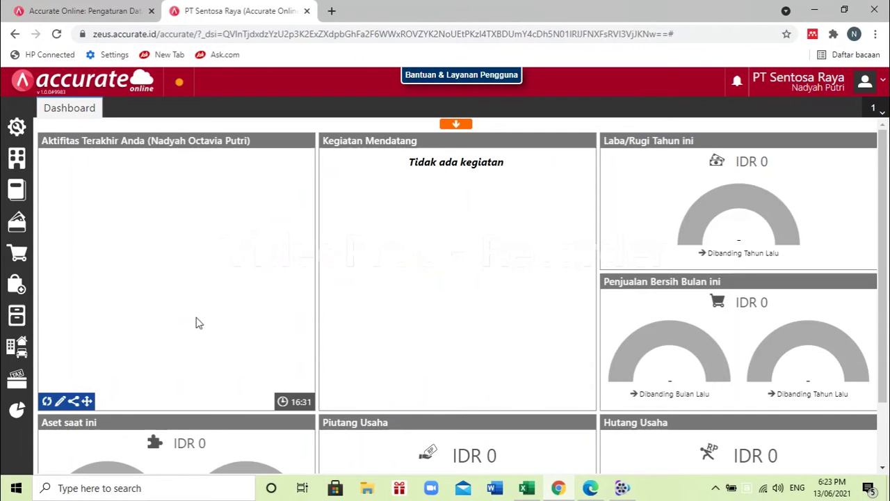
pyautogui.click(17, 252)
pyautogui.click(188, 333)
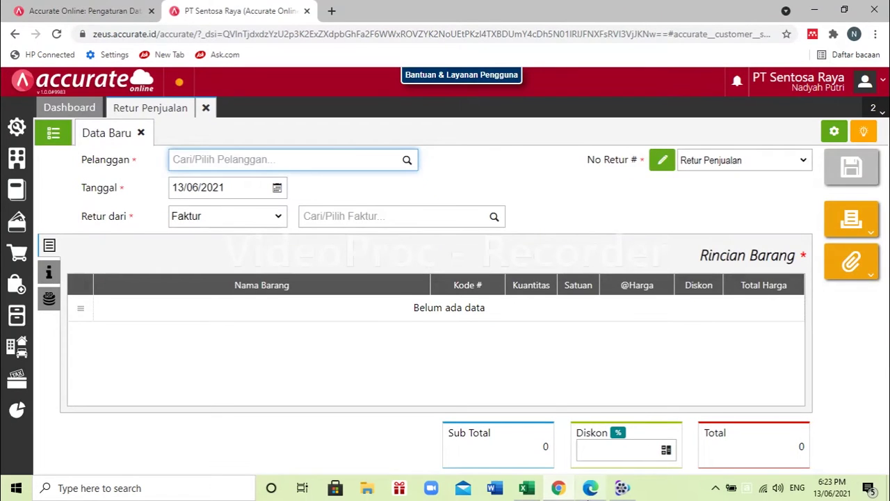
pyautogui.click(588, 494)
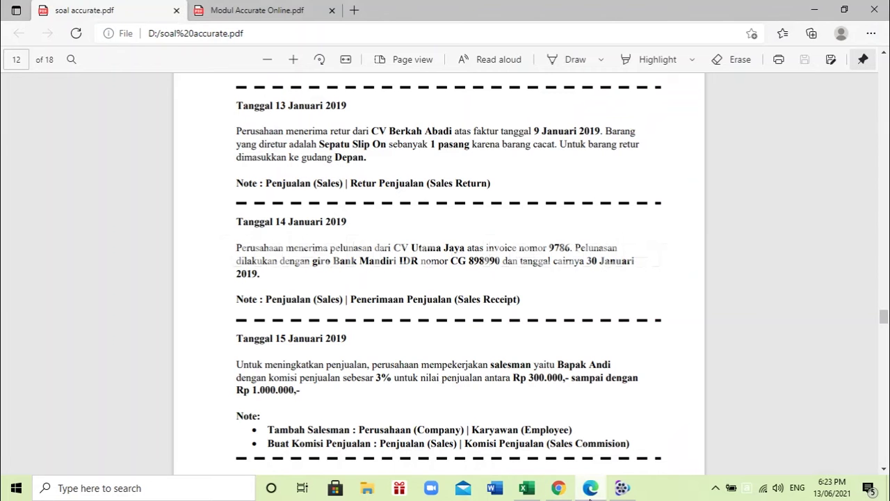
pyautogui.scroll(1, 517, 248)
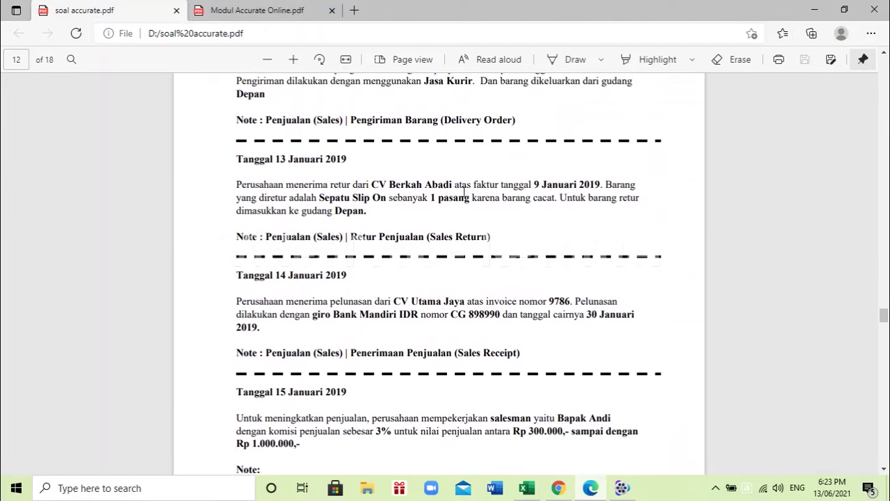
pyautogui.click(557, 489)
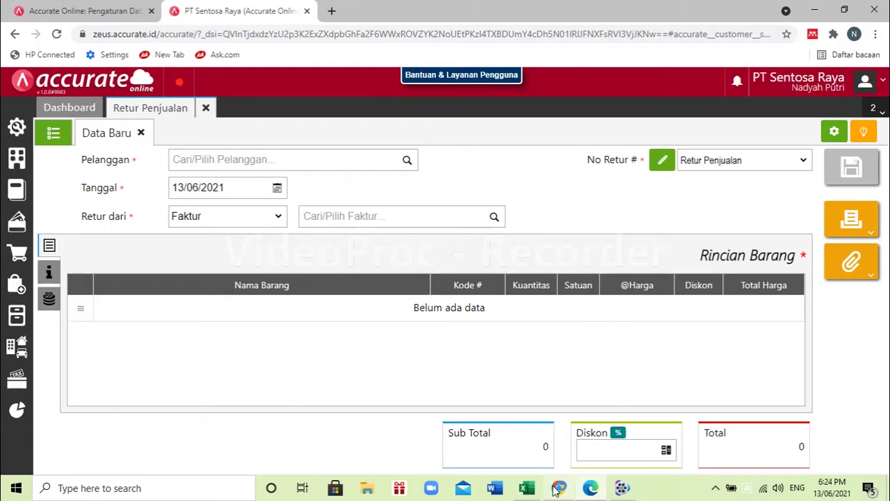
pyautogui.write('berkah')
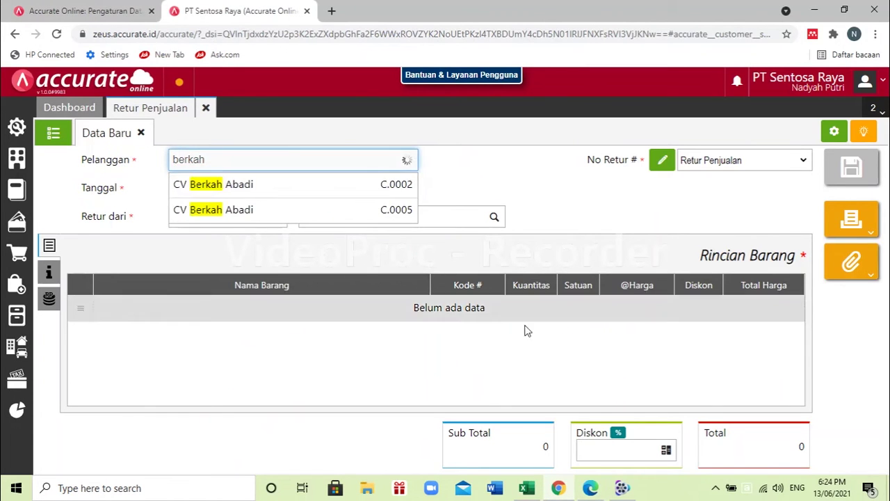
pyautogui.press('Return')
# - Check the exercise PDF, then set the return date to 13/01/2019 and base the return on the 09/01/2019 invoice SI.2019.01.00006
pyautogui.click(590, 488)
pyautogui.click(591, 489)
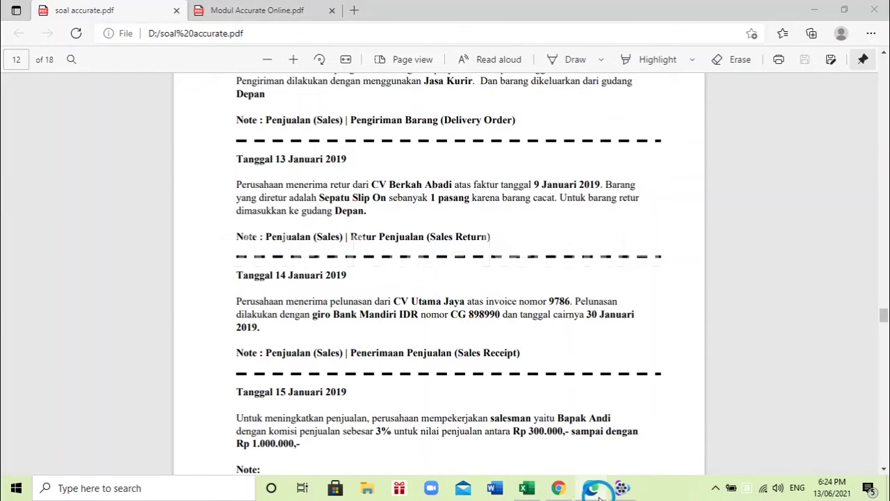
pyautogui.click(261, 189)
pyautogui.write('130')
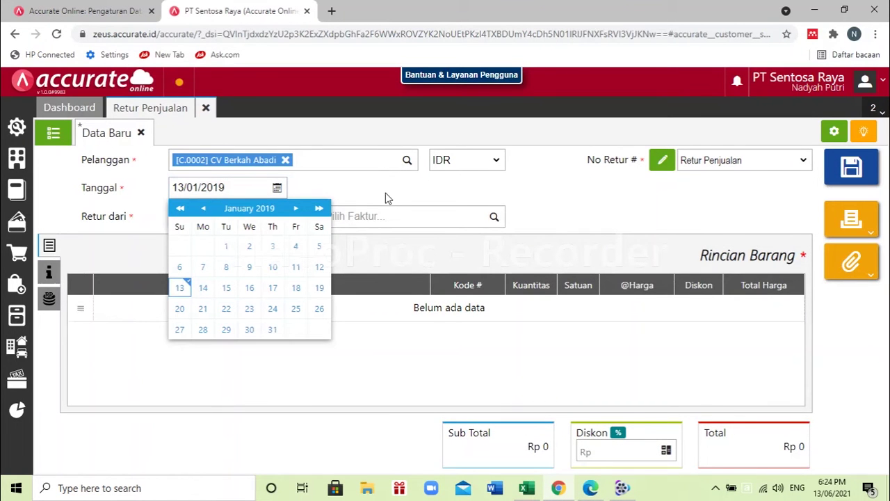
pyautogui.click(387, 198)
pyautogui.click(280, 218)
pyautogui.click(280, 218)
pyautogui.click(494, 217)
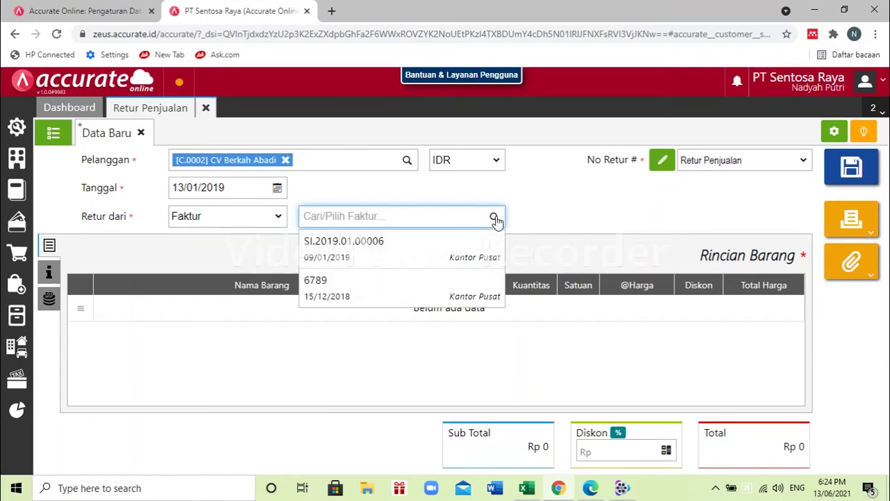
pyautogui.click(475, 251)
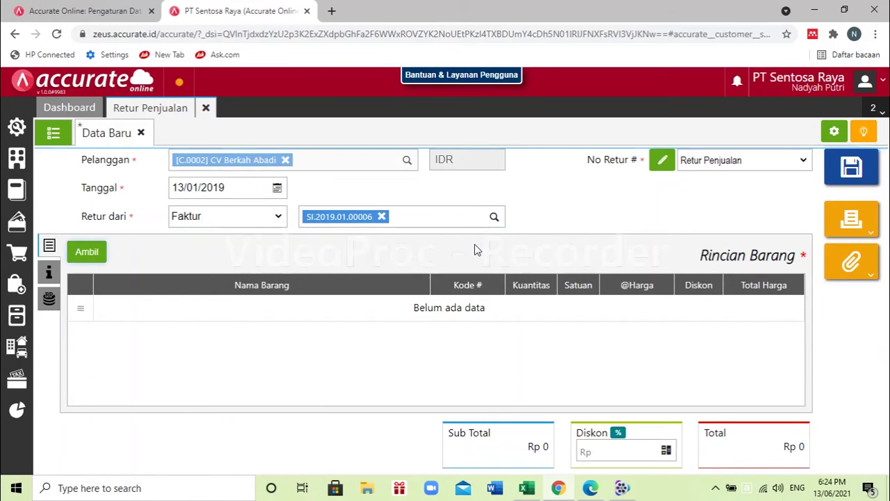
# - Retrieve only Sepatu Slip On from the invoice's items into the sales return, checking the returned item in the exercise PDF
pyautogui.click(87, 252)
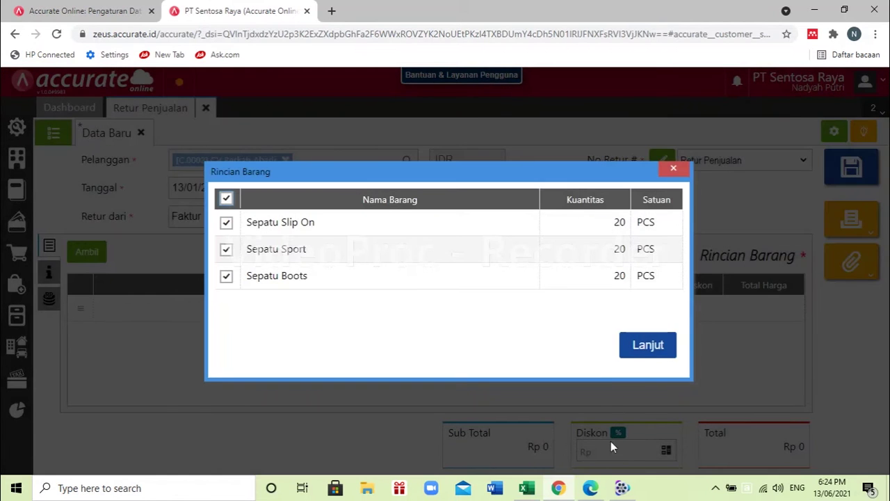
pyautogui.click(589, 488)
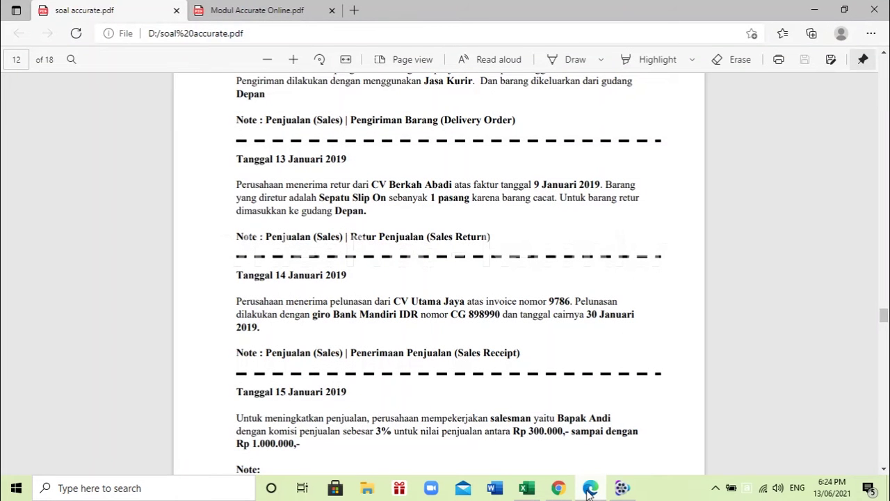
pyautogui.click(590, 487)
pyautogui.click(227, 199)
pyautogui.click(226, 222)
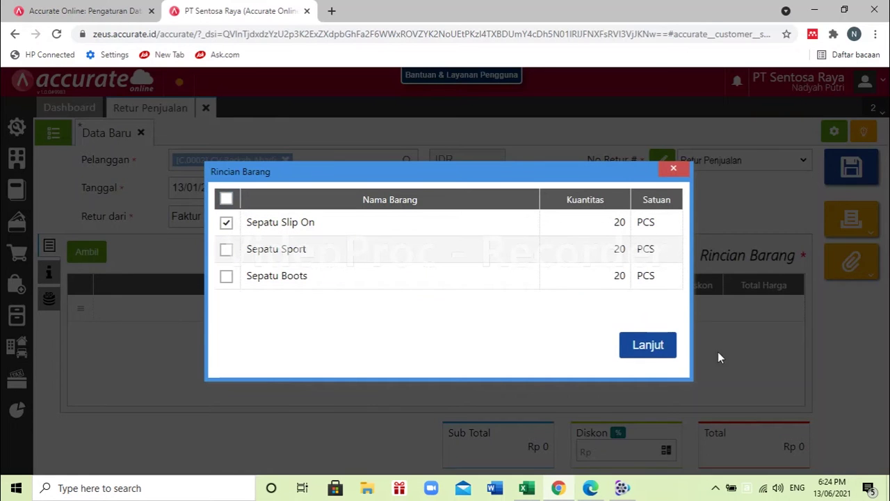
pyautogui.click(647, 345)
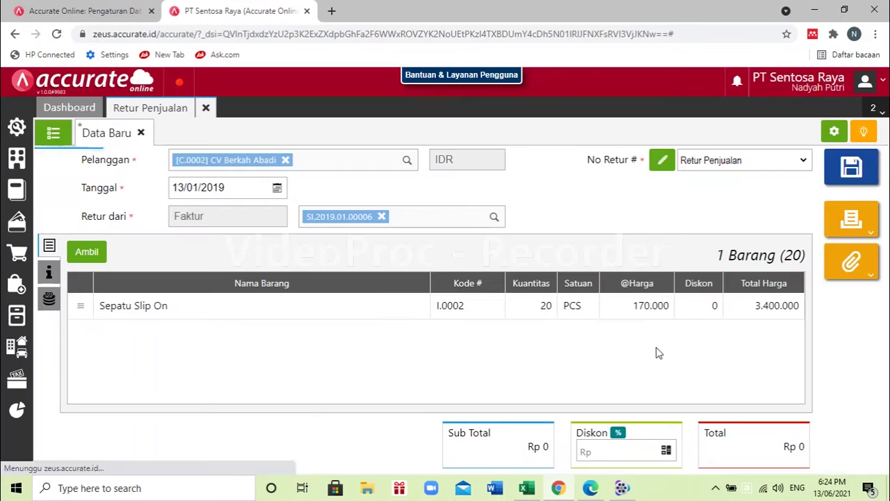
# - Set the returned quantity of Sepatu Slip On to 1 PCS, then check the return details in the exercise PDF
pyautogui.click(534, 314)
pyautogui.click(479, 192)
pyautogui.press('BackSpace')
pyautogui.press('BackSpace')
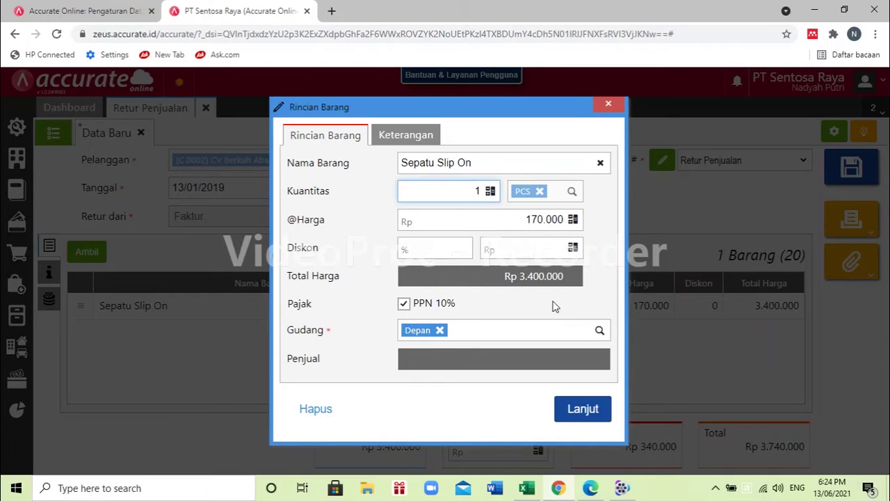
pyautogui.click(591, 410)
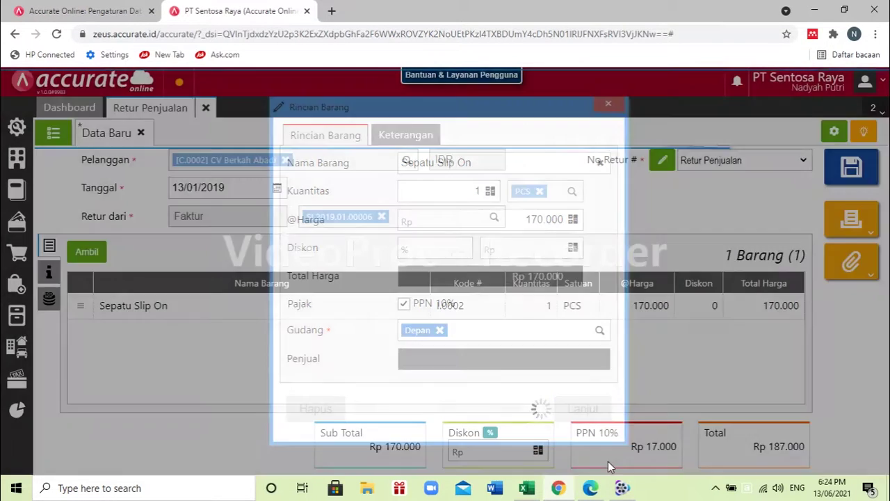
pyautogui.click(597, 489)
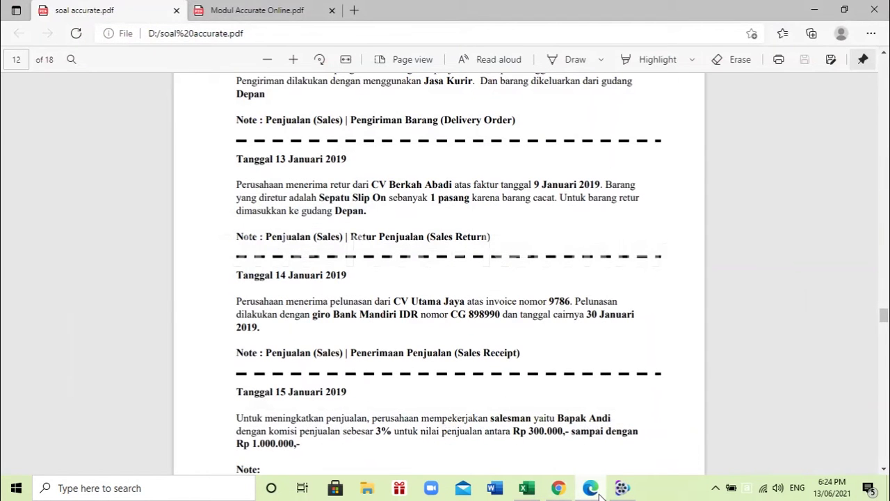
# - Return to Accurate Online, save the Sepatu Slip On sales return from CV Berkah Abadi and close the return form
pyautogui.click(599, 490)
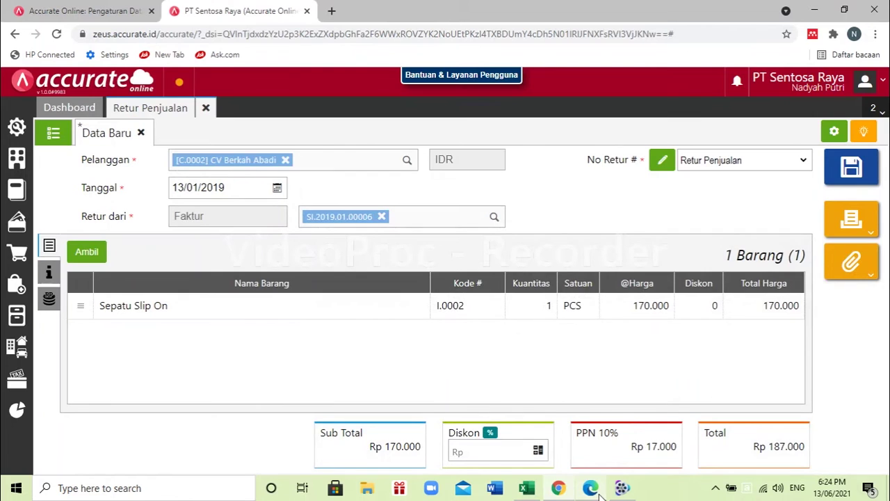
pyautogui.click(851, 171)
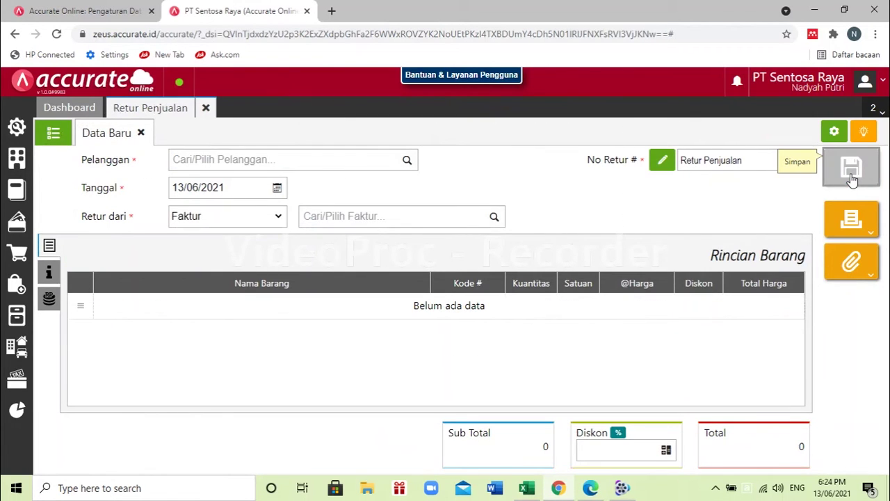
pyautogui.click(206, 107)
# - Read the 14 January transaction in the exercise PDF, then open a new sales receipt (Penerimaan Penjualan) in Accurate Online
pyautogui.click(590, 487)
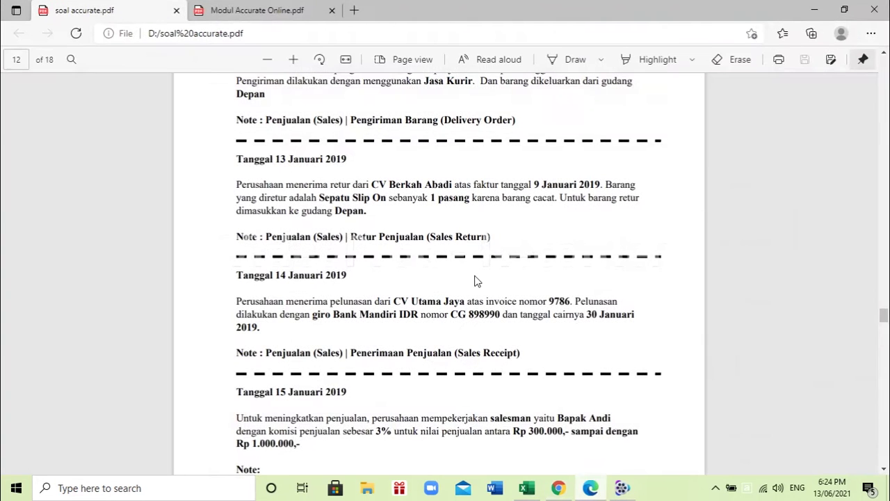
pyautogui.scroll(-3, 477, 280)
pyautogui.scroll(-2, 477, 280)
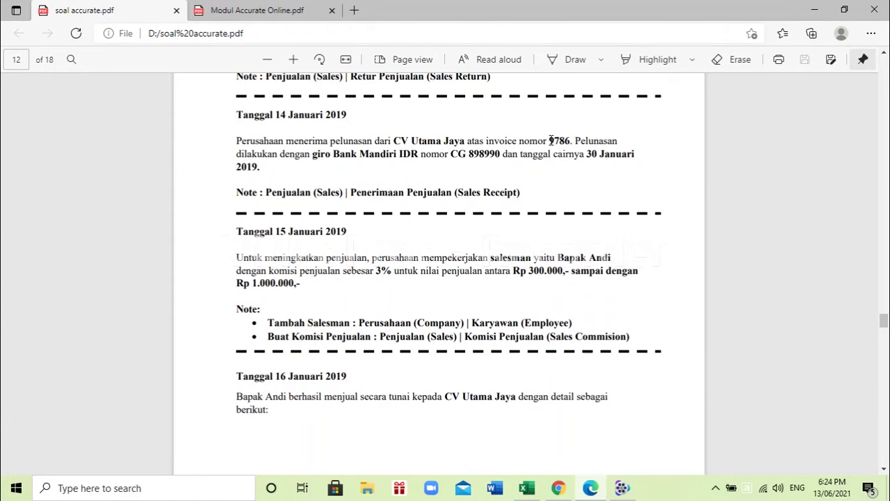
pyautogui.scroll(3, 445, 141)
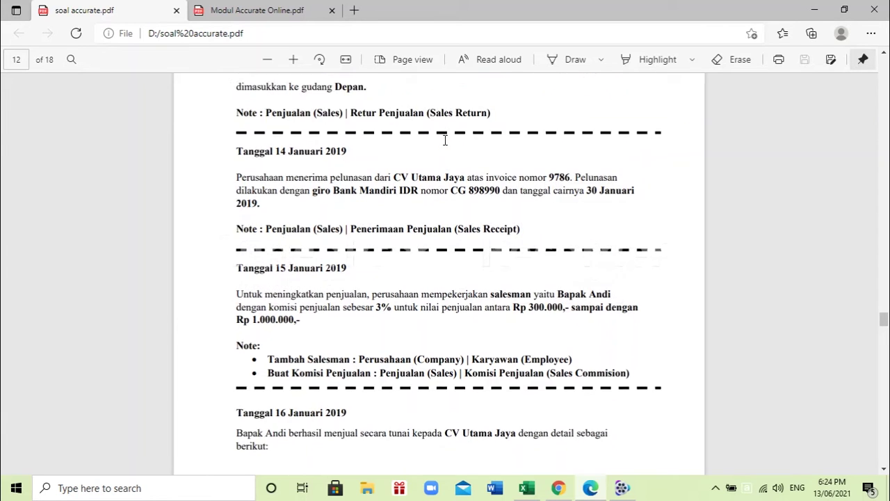
pyautogui.scroll(-3, 445, 140)
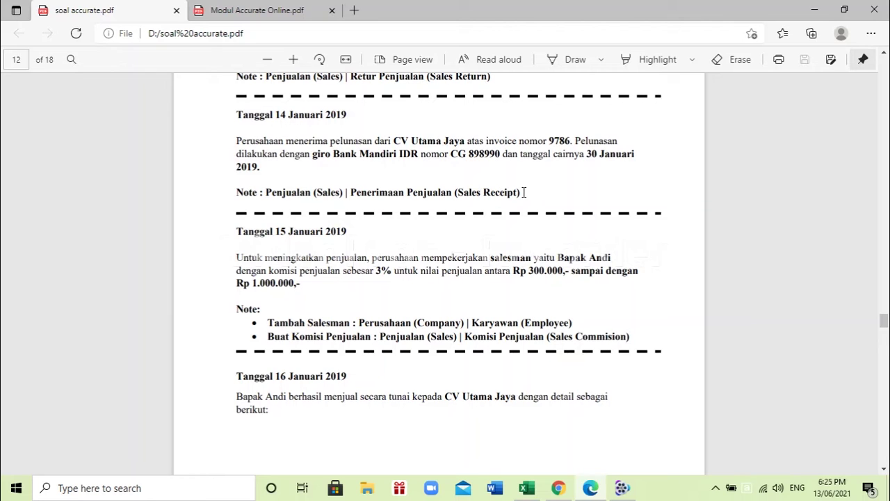
pyautogui.moveTo(519, 192); pyautogui.dragTo(300, 197)
pyautogui.hotkey('ctrl', 'c')
pyautogui.click(559, 488)
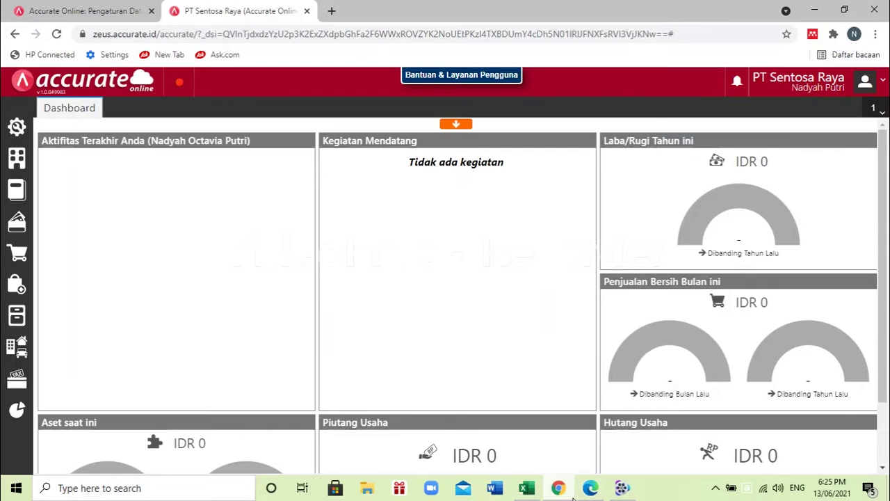
pyautogui.click(21, 254)
pyautogui.click(81, 329)
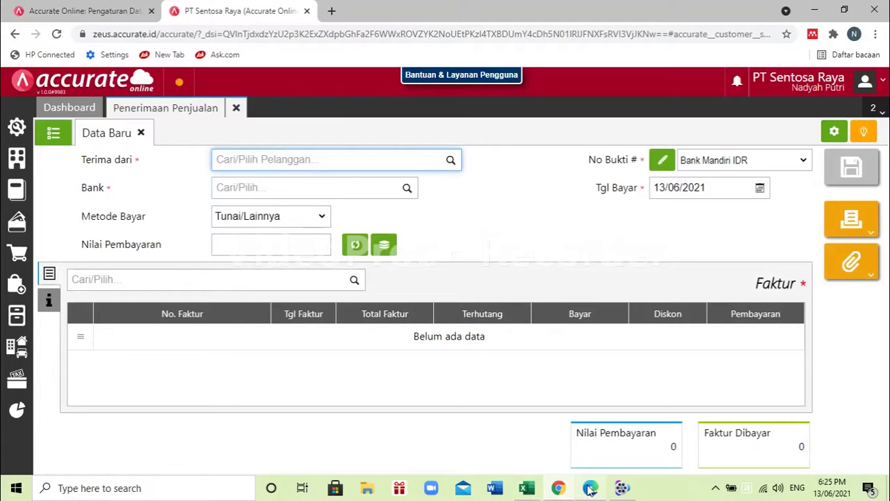
# - Check the payer in the exercise PDF, then select CV Utama Jaya as the receipt's customer
pyautogui.click(590, 487)
pyautogui.click(590, 488)
pyautogui.write('utama')
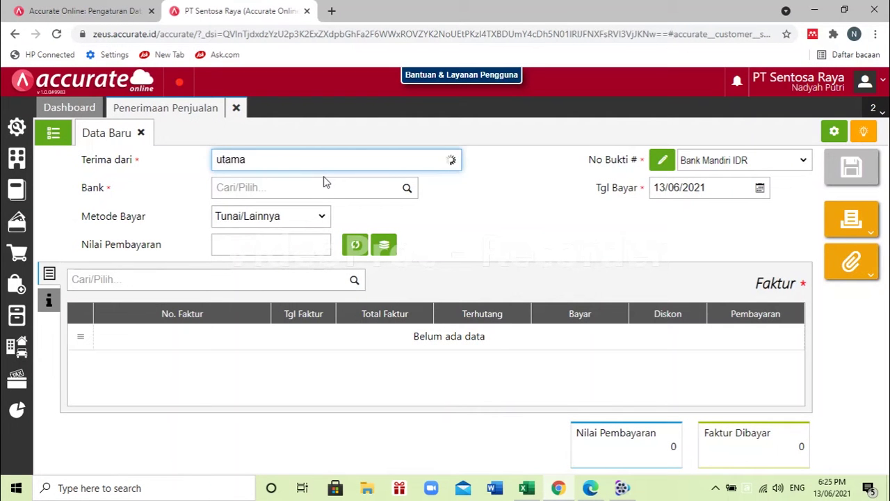
pyautogui.click(313, 190)
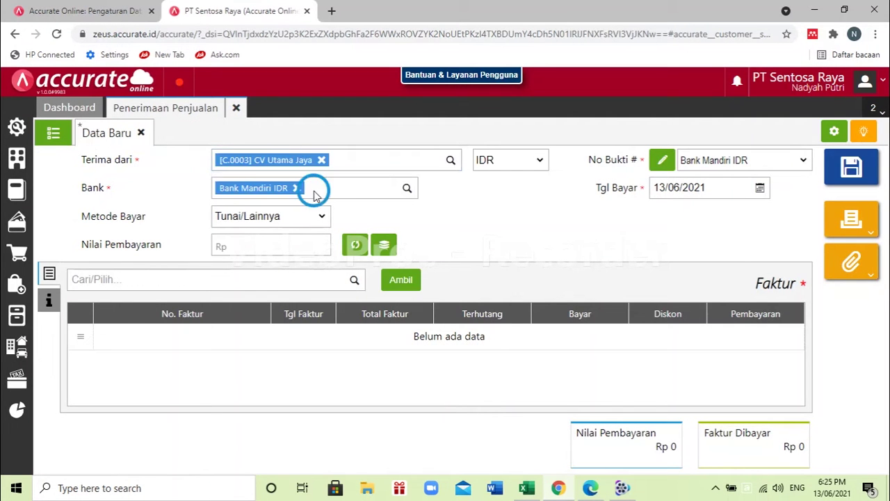
# - Set the payment method to Cek/Giro and, after checking the exercise PDF, enter giro number CG 898990
pyautogui.click(307, 218)
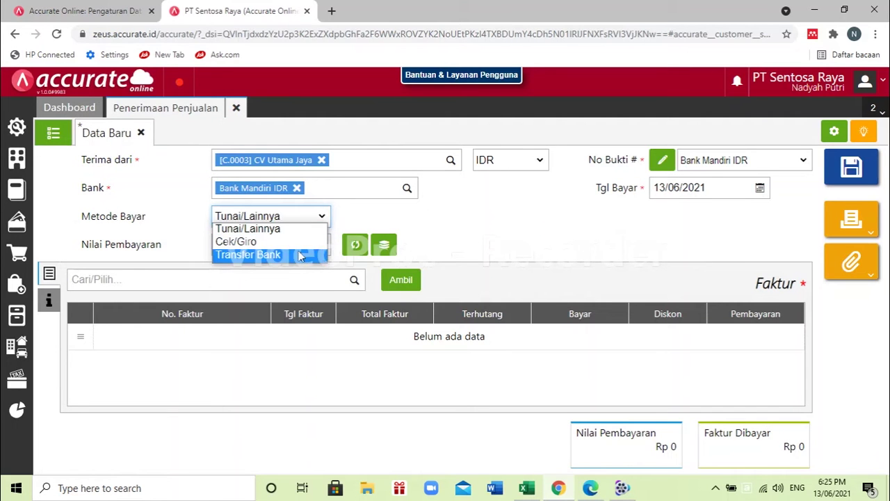
pyautogui.click(294, 241)
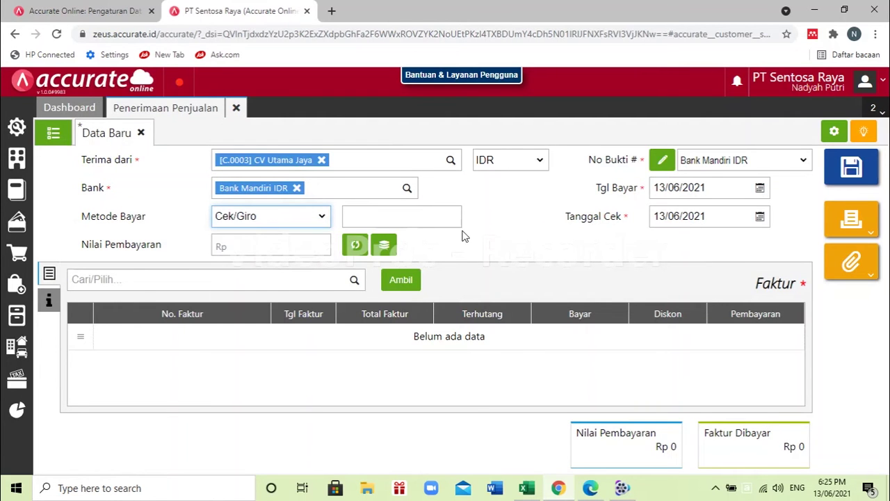
pyautogui.click(595, 488)
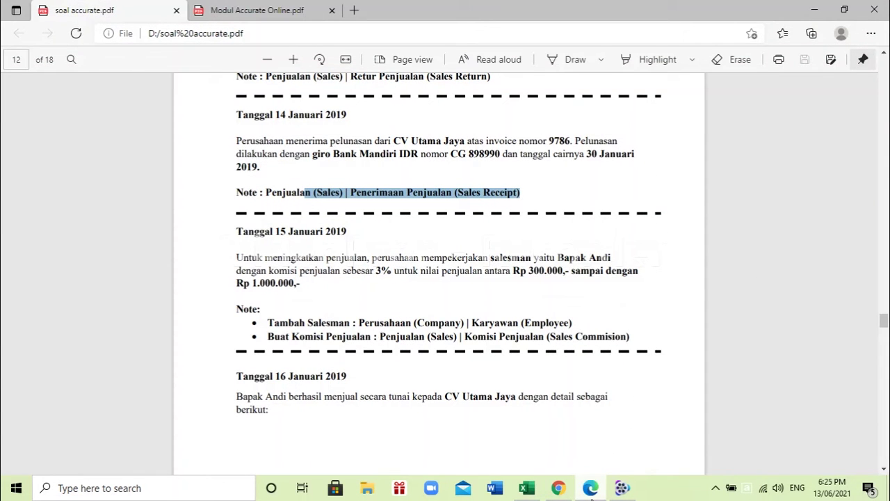
pyautogui.click(558, 488)
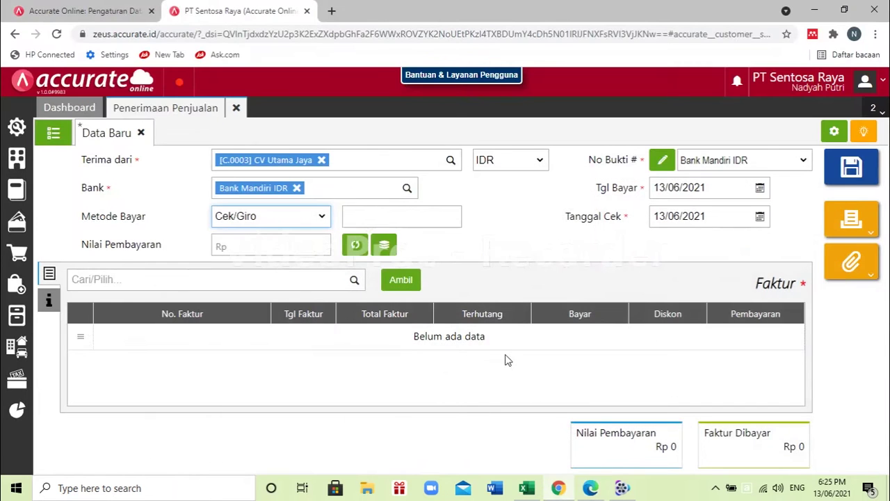
pyautogui.click(414, 210)
pyautogui.write('CG 898990')
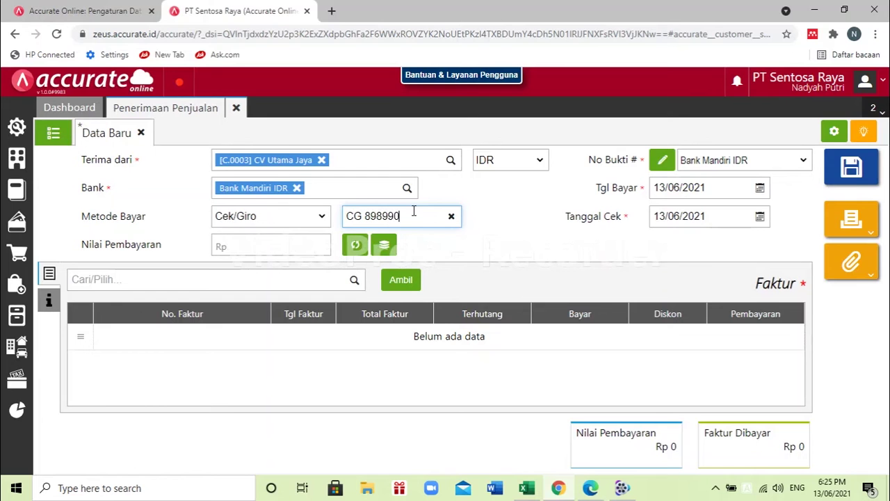
# - Set the receipt's payment date (Tgl Bayar) to 14/01/2019, checking the transaction date in the exercise PDF
pyautogui.click(737, 189)
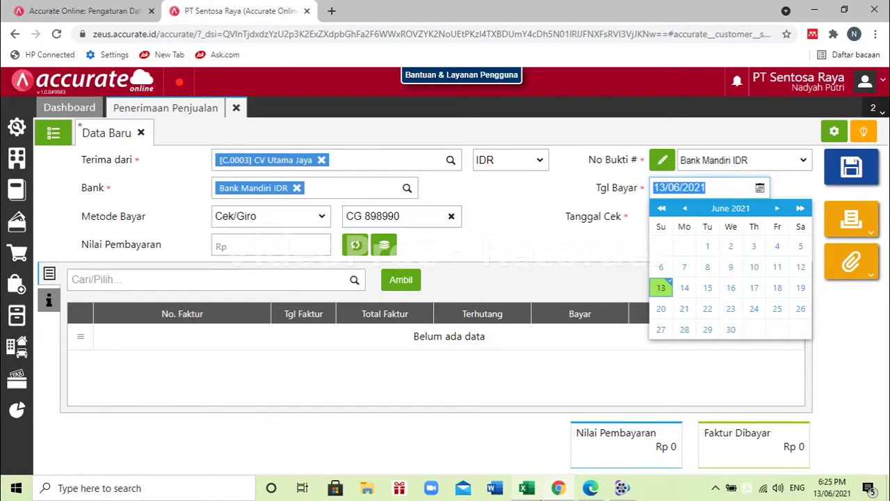
pyautogui.click(592, 488)
pyautogui.click(593, 488)
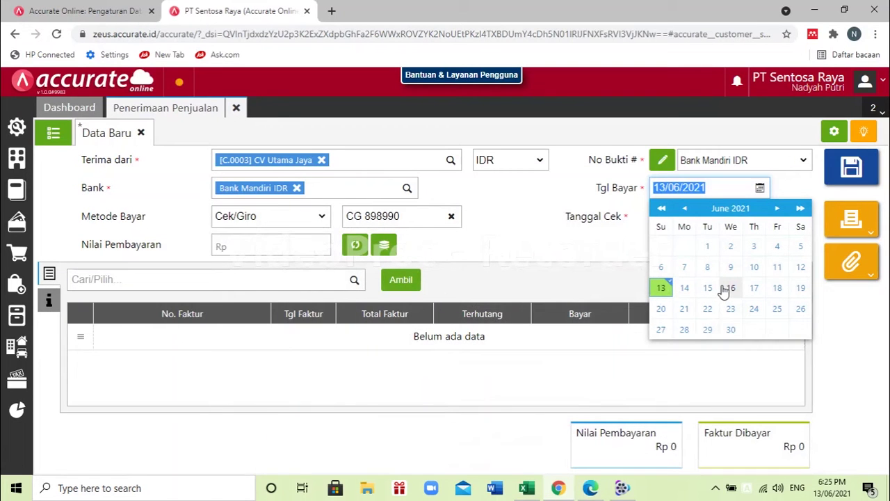
pyautogui.write('14/01/2019')
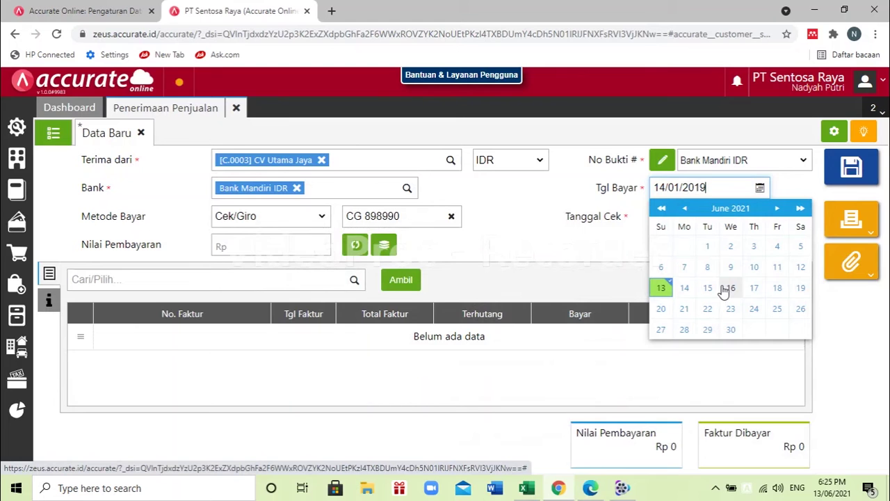
pyautogui.click(622, 253)
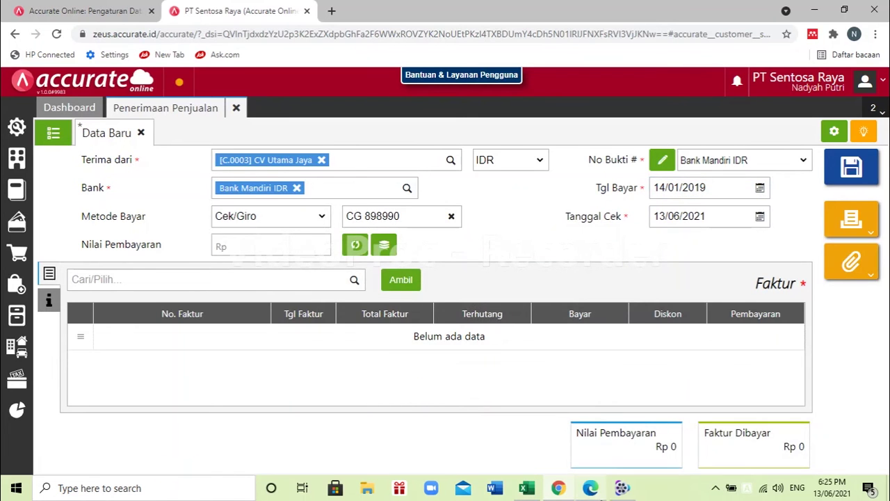
# - Check the giro's clearing date in the exercise PDF, then set Tanggal Cek to 30/01/2019
pyautogui.click(592, 488)
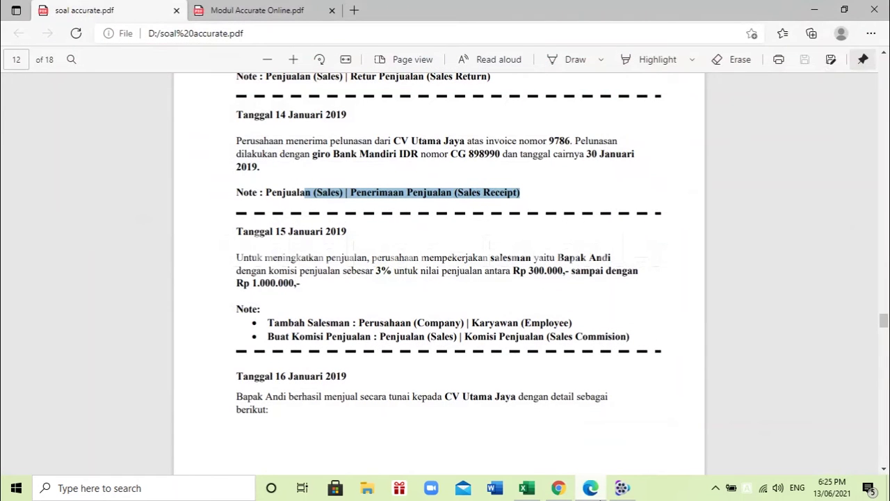
pyautogui.click(592, 488)
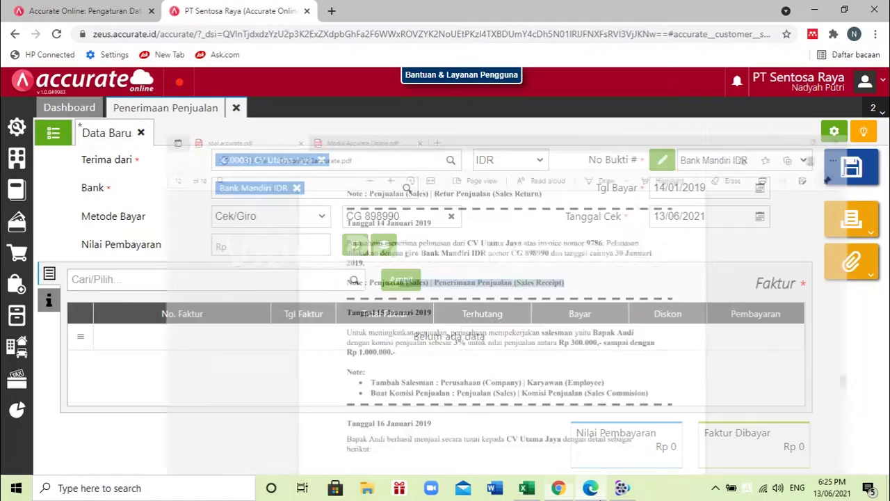
pyautogui.click(728, 220)
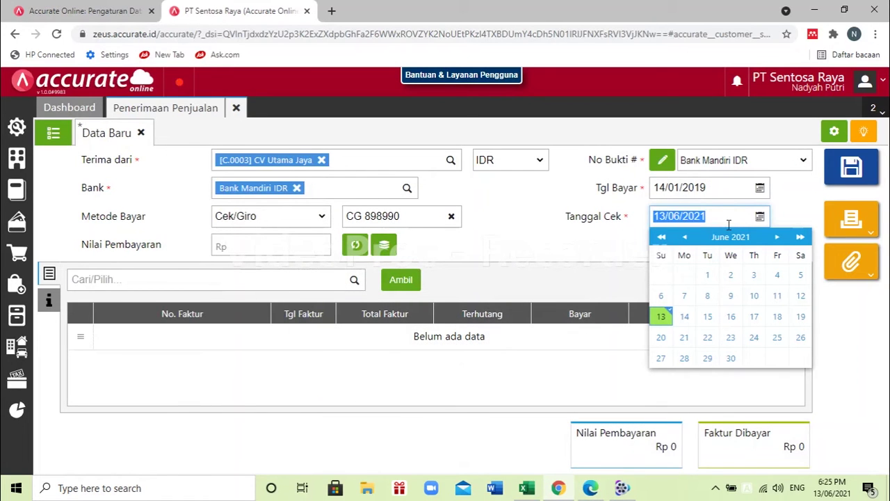
pyautogui.write('30/01/201')
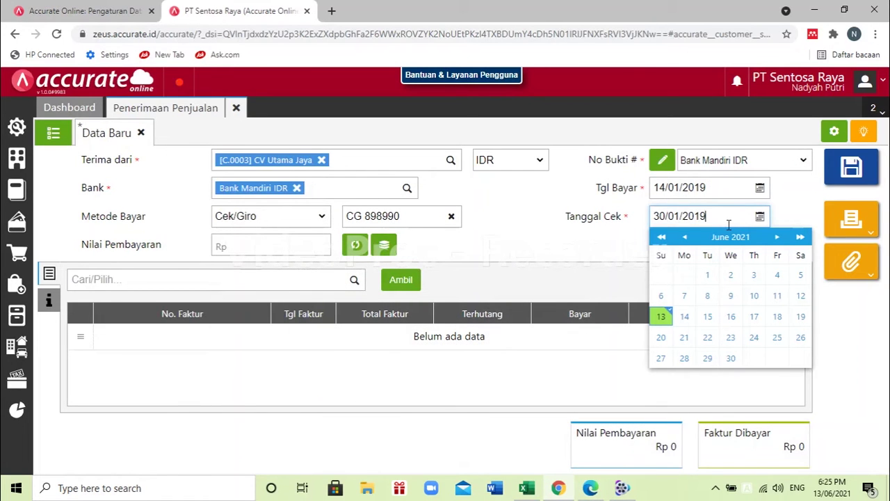
pyautogui.write('9')
pyautogui.click(533, 257)
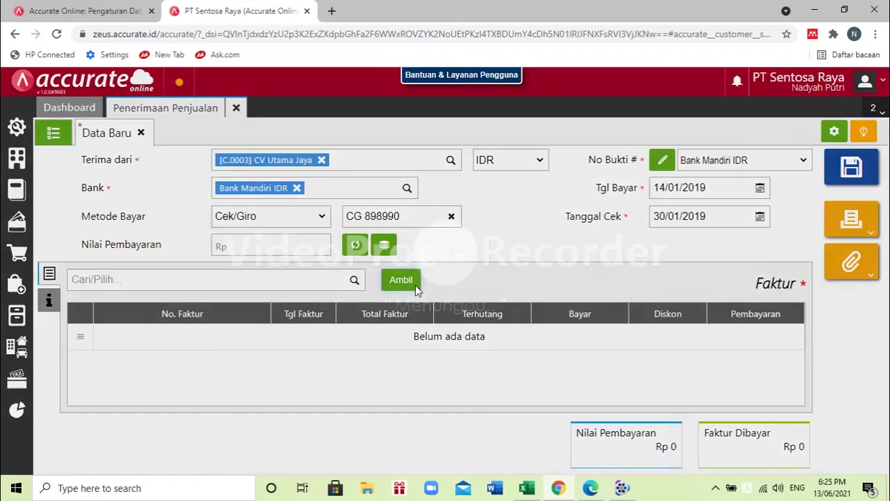
# - Retrieve unpaid invoice 9786 into the receipt and fill the payment value with the invoice's full amount of Rp 11.789.000
pyautogui.click(415, 285)
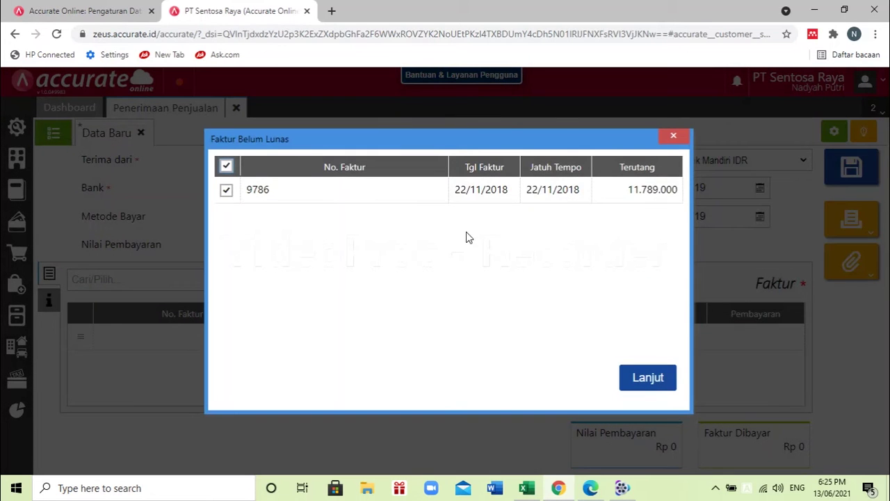
pyautogui.click(638, 387)
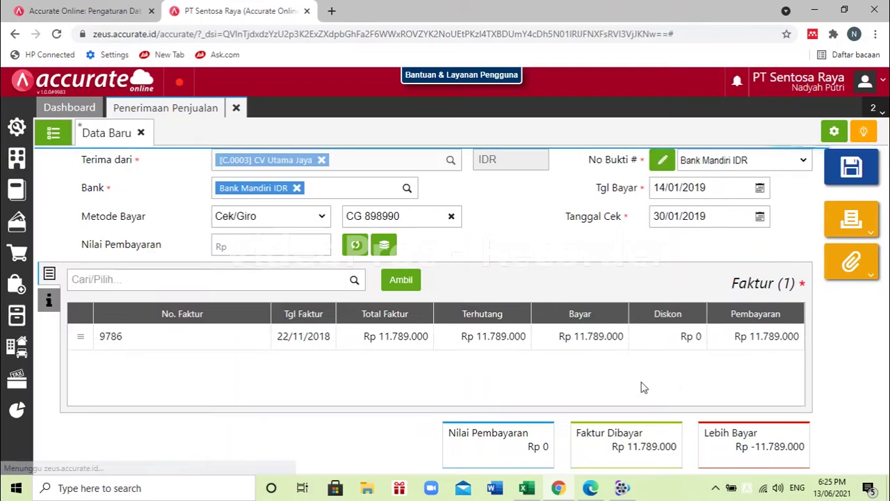
pyautogui.click(355, 246)
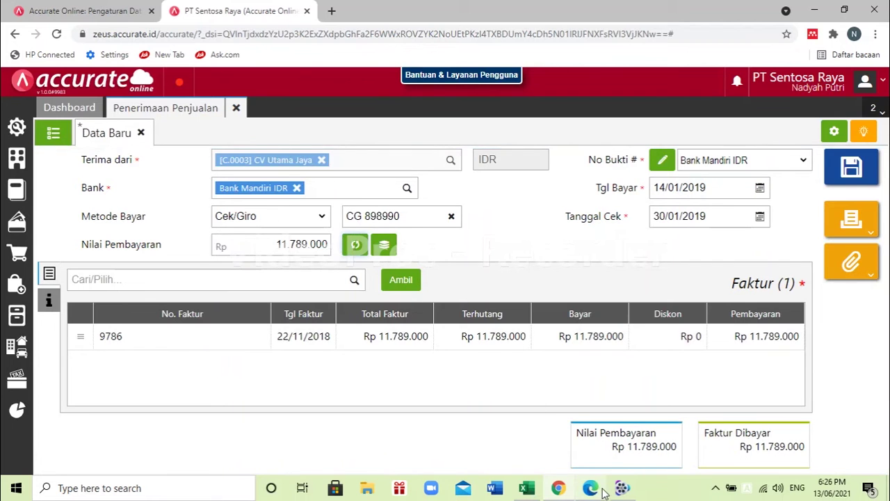
# - Compare the receipt with the exercise PDF, then save it and close the sales receipt form
pyautogui.click(591, 488)
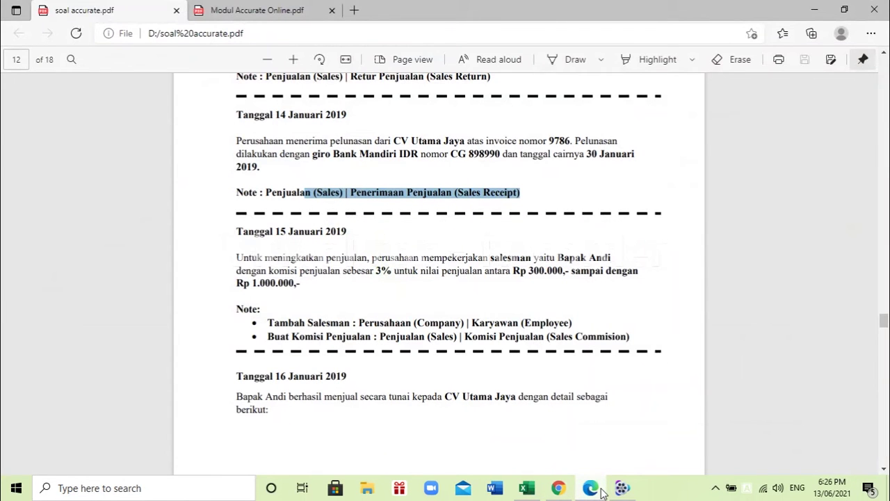
pyautogui.click(601, 489)
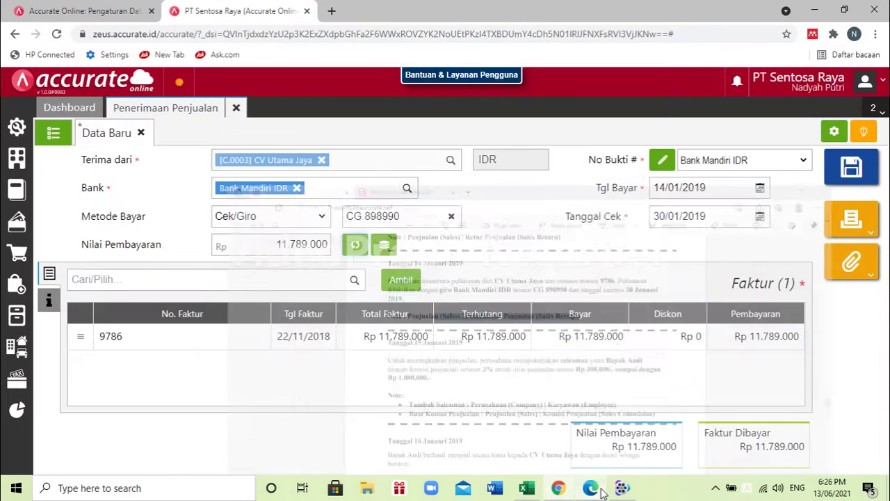
pyautogui.click(866, 172)
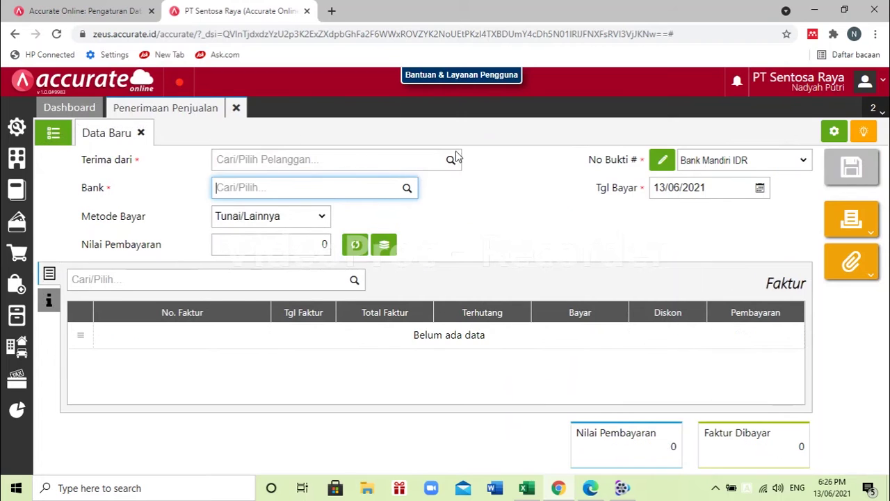
pyautogui.click(236, 108)
# - Examine the 15 January entry in the exercise PDF for the new salesman, the commission terms and the modules to use
pyautogui.click(590, 488)
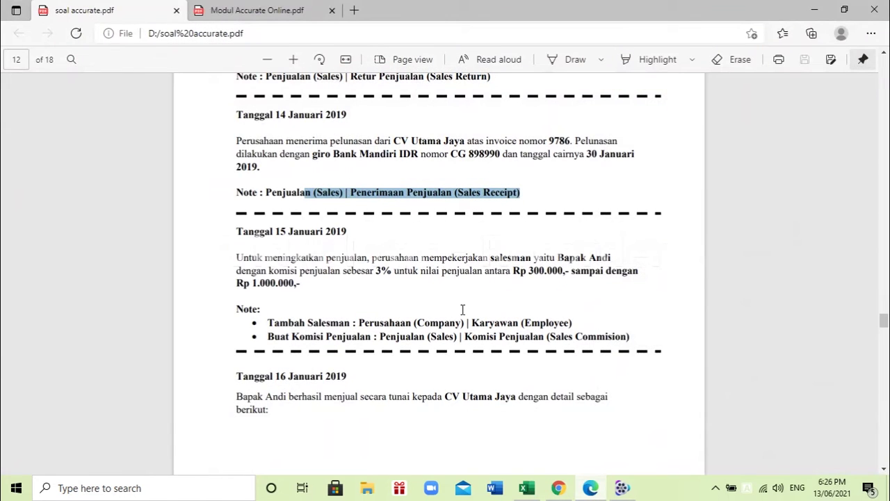
pyautogui.scroll(-3, 462, 309)
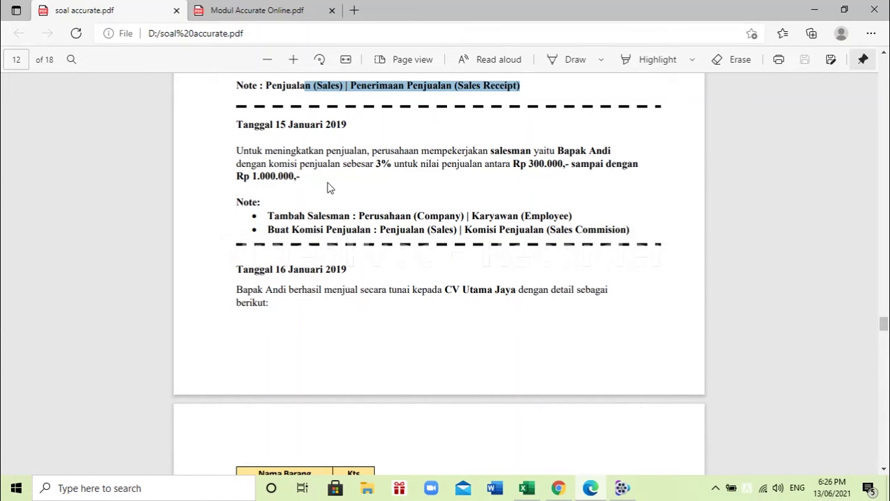
pyautogui.click(436, 212)
pyautogui.scroll(1, 436, 212)
pyautogui.scroll(-1, 436, 211)
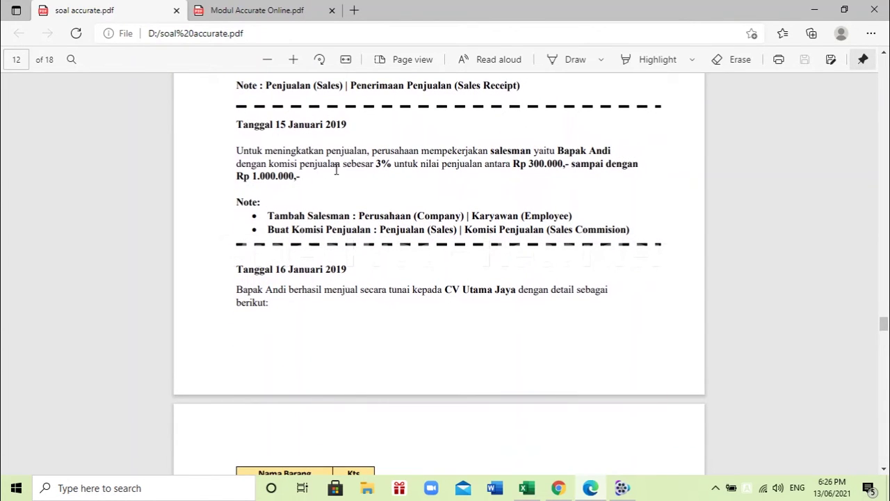
pyautogui.moveTo(371, 163); pyautogui.dragTo(555, 186)
pyautogui.click(525, 242)
pyautogui.scroll(1, 523, 239)
pyautogui.scroll(-1, 523, 240)
# - Switch to Accurate Online and open a new employee (Karyawan) record under Perusahaan
pyautogui.click(559, 488)
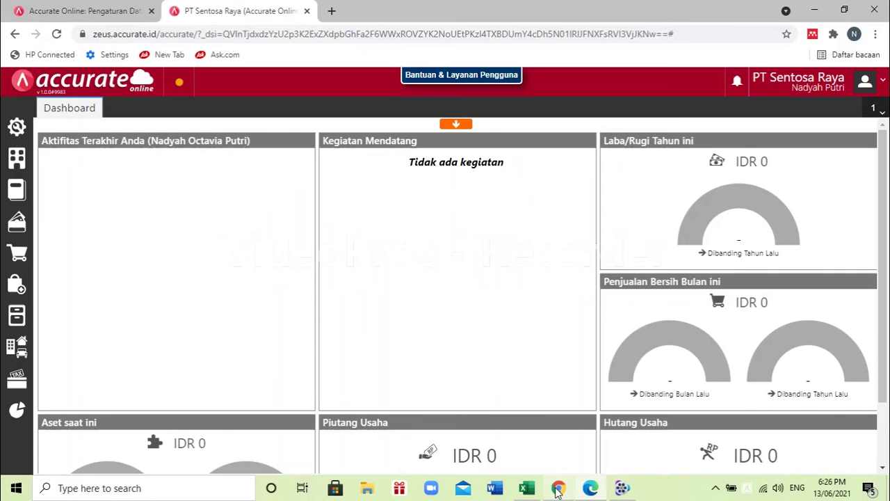
pyautogui.click(16, 157)
pyautogui.click(171, 298)
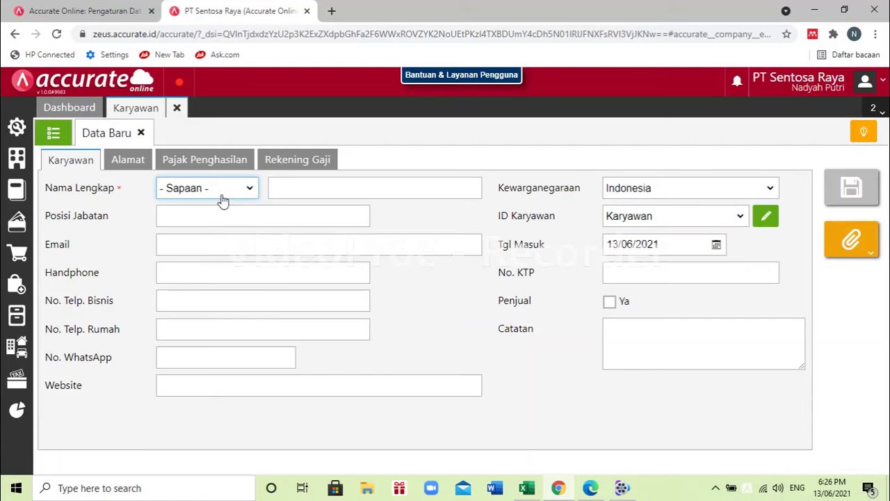
# - Enter the new salesman's name from the exercise PDF and set Posisi Jabatan to Salesman
pyautogui.click(283, 184)
pyautogui.click(590, 488)
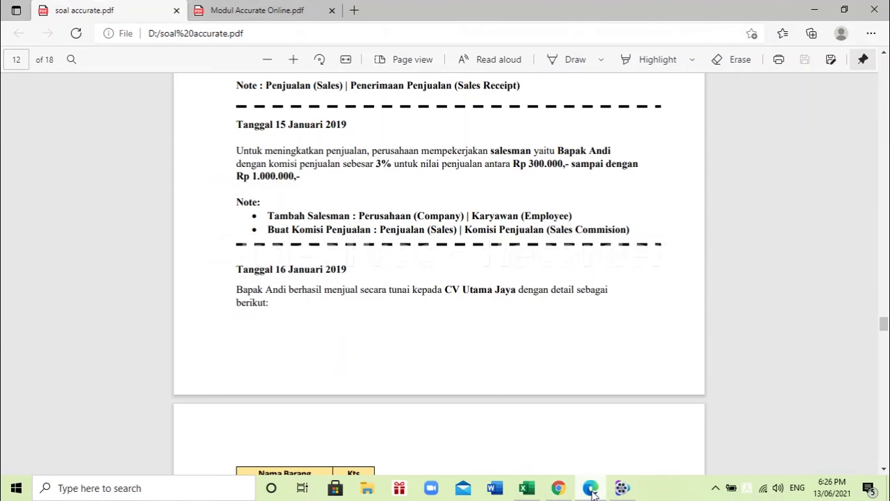
pyautogui.click(591, 489)
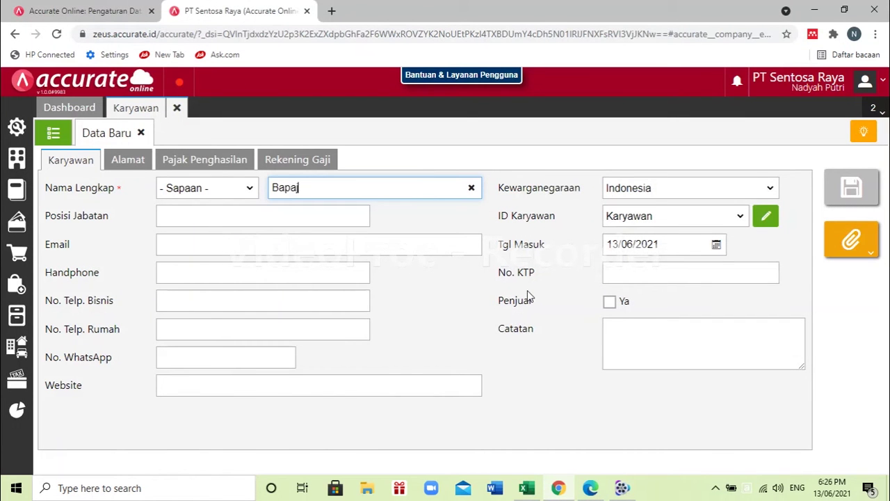
pyautogui.write('BapaK')
pyautogui.press('BackSpace')
pyautogui.click(231, 219)
pyautogui.write('Sa')
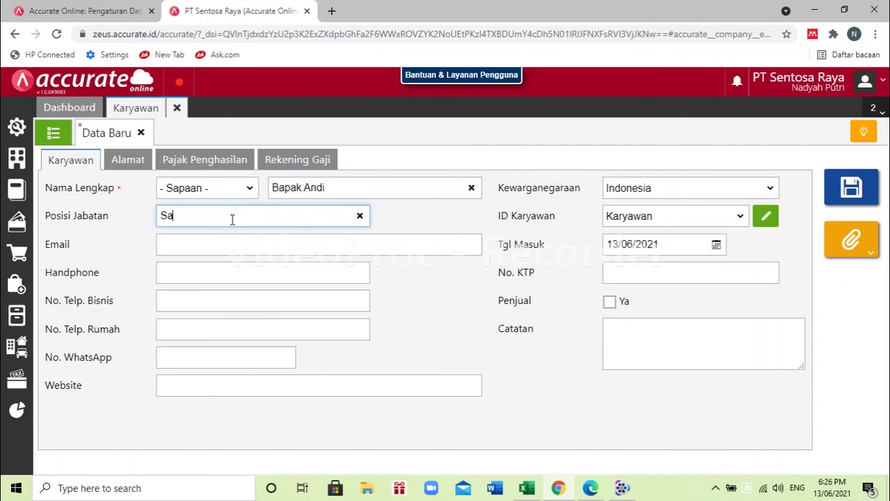
pyautogui.write('lesman')
# - Review the employee's address, income tax and salary account sections, then save the record and close the Karyawan form
pyautogui.click(130, 159)
pyautogui.click(209, 156)
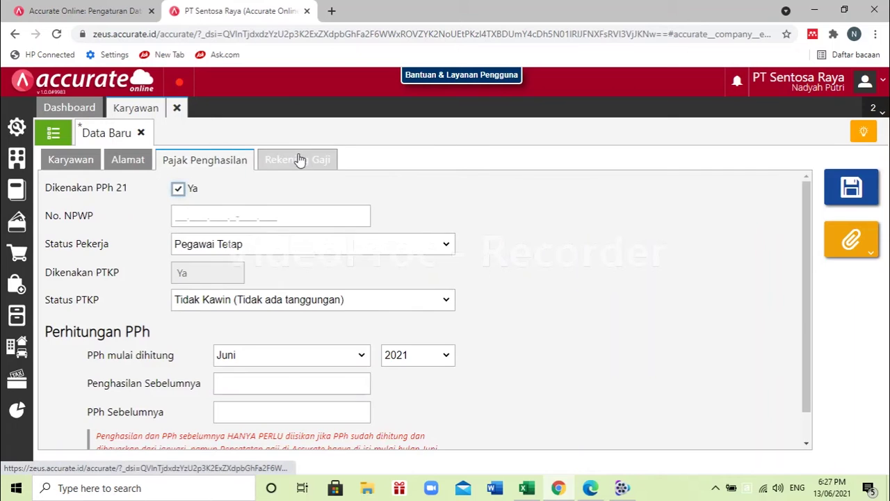
pyautogui.click(299, 159)
pyautogui.click(94, 160)
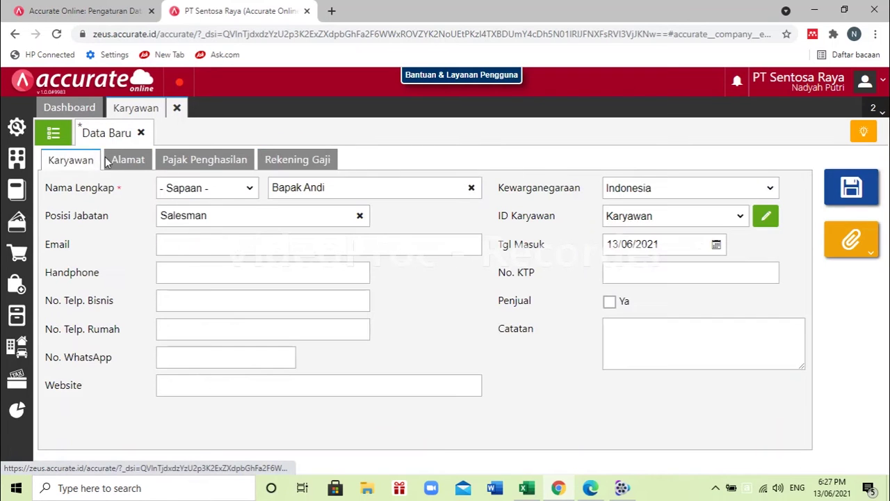
pyautogui.click(851, 187)
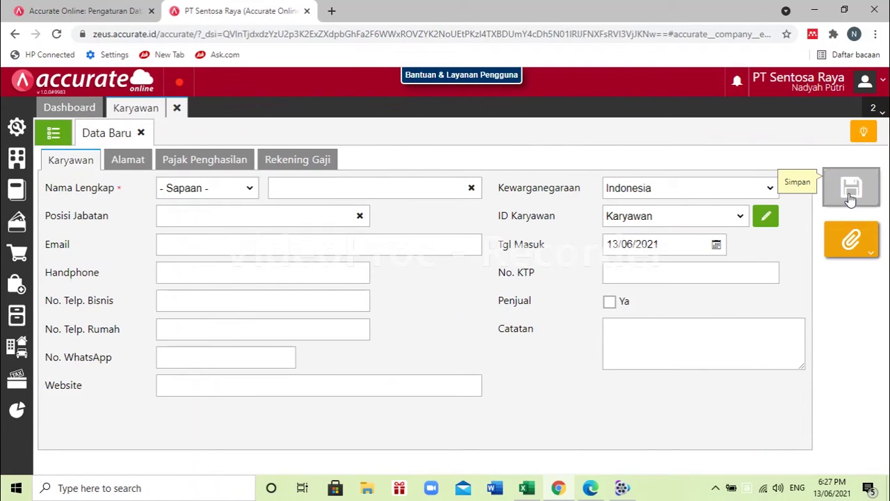
pyautogui.click(176, 110)
# - Check the commission terms in the exercise PDF, then open a new Komisi Penjual record under Penjualan that applies to Semua salespeople
pyautogui.click(590, 489)
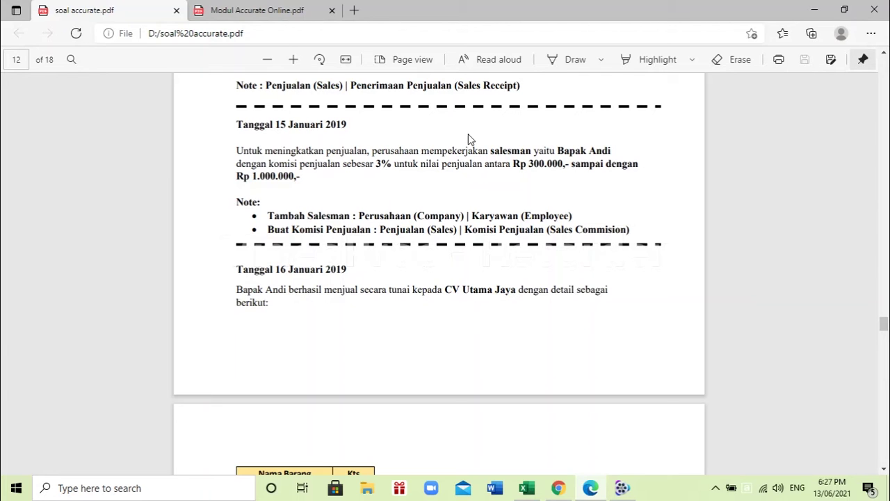
pyautogui.click(559, 487)
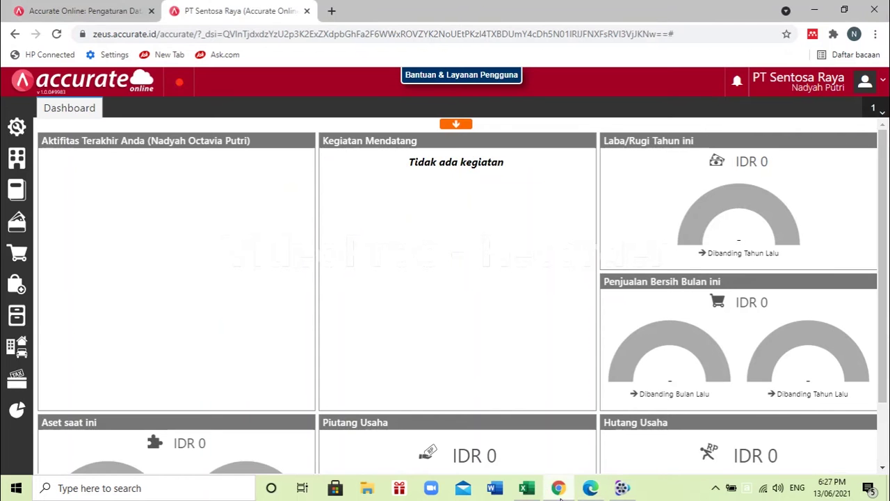
pyautogui.click(18, 264)
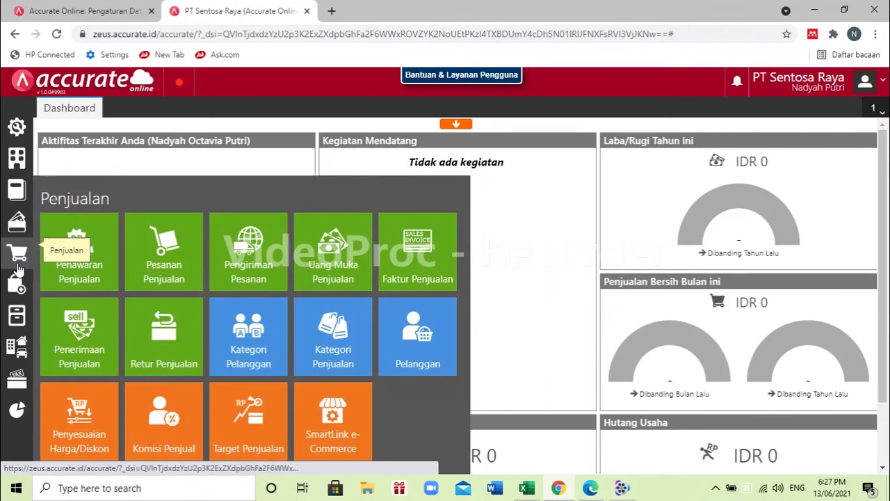
pyautogui.click(173, 417)
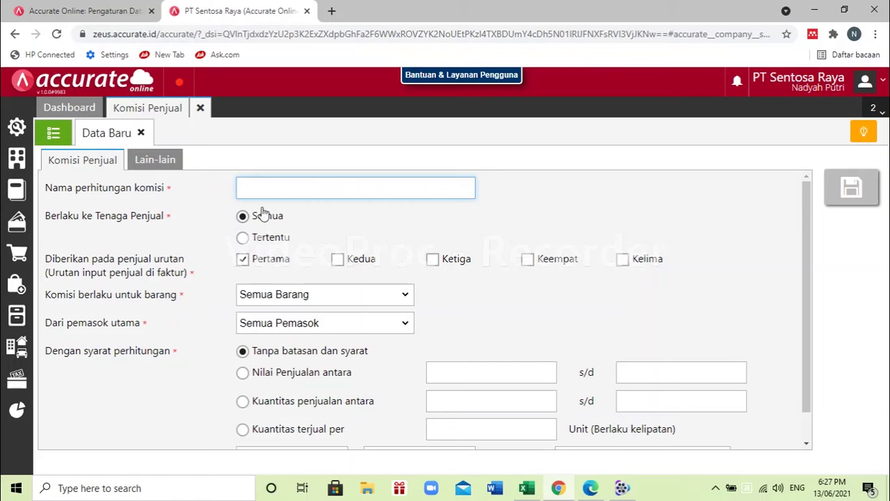
pyautogui.click(242, 237)
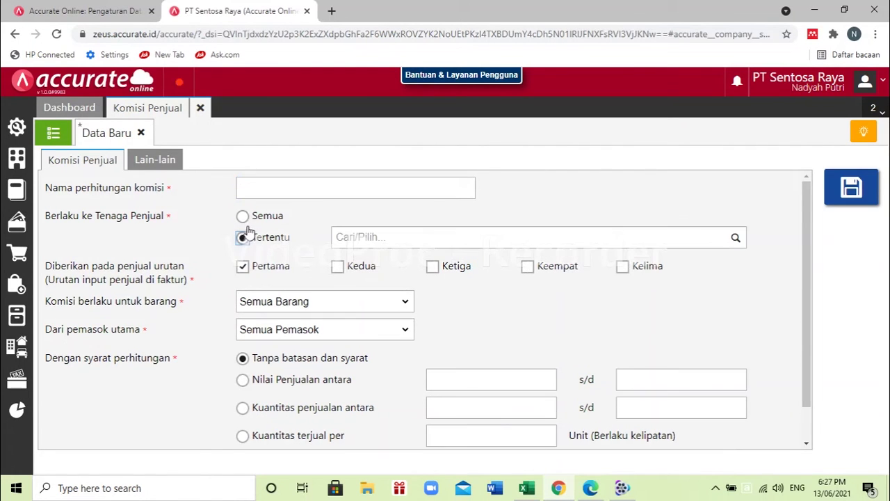
pyautogui.click(242, 217)
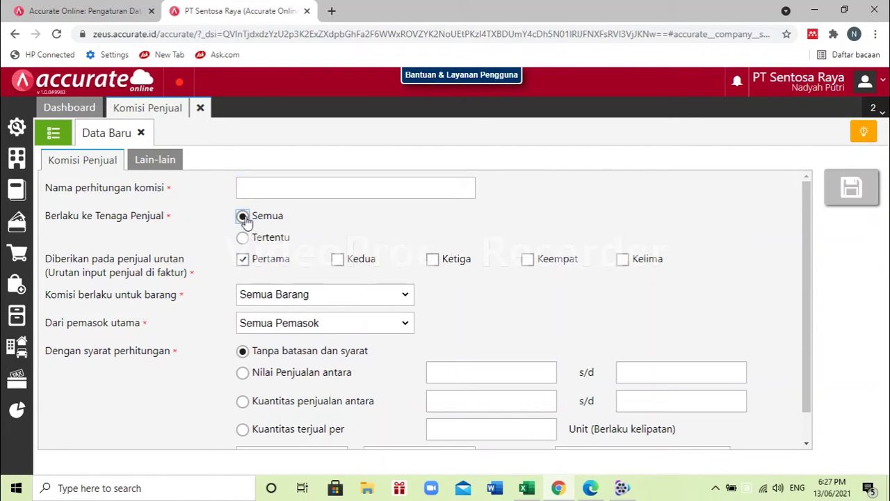
pyautogui.click(354, 188)
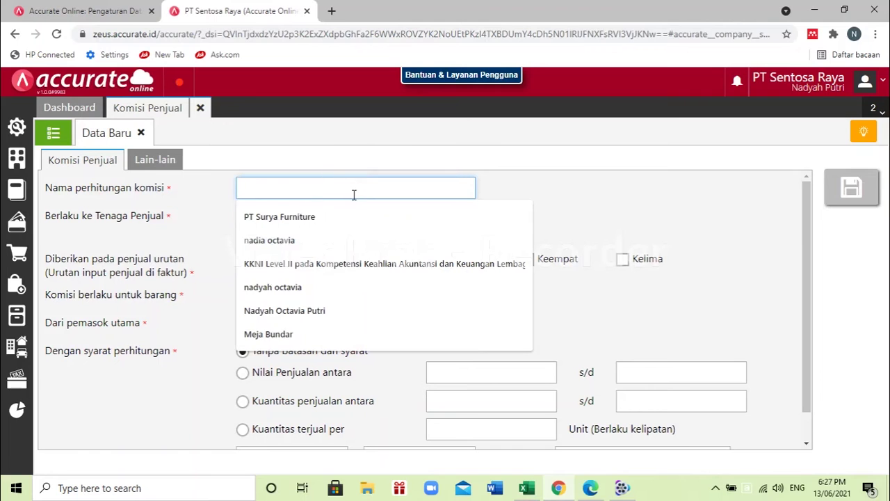
pyautogui.click(606, 187)
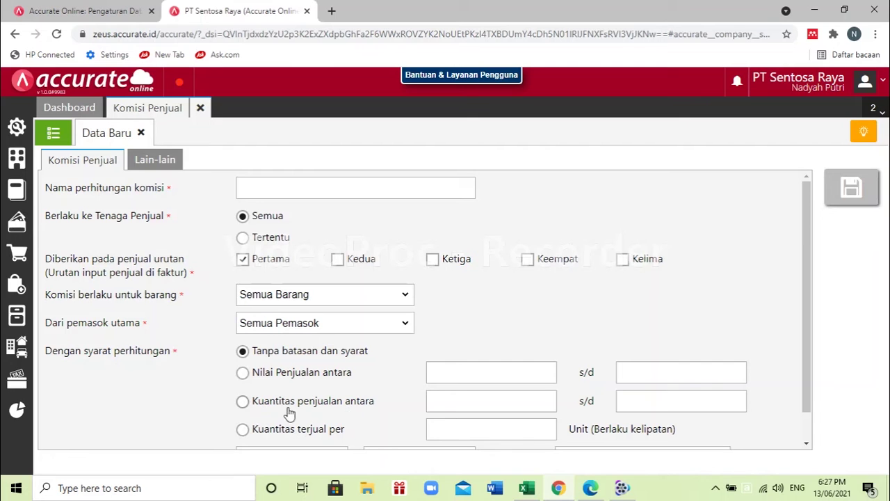
# - Set the commission's calculation condition to Kuantitas penjualan antara 300.000 s/d 1.000.000, checking the range against the exercise PDF
pyautogui.click(242, 401)
pyautogui.click(533, 402)
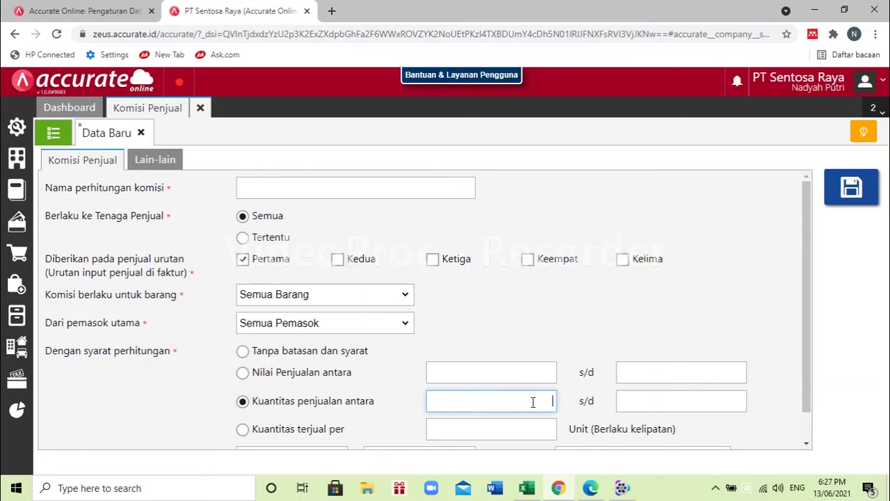
pyautogui.click(590, 487)
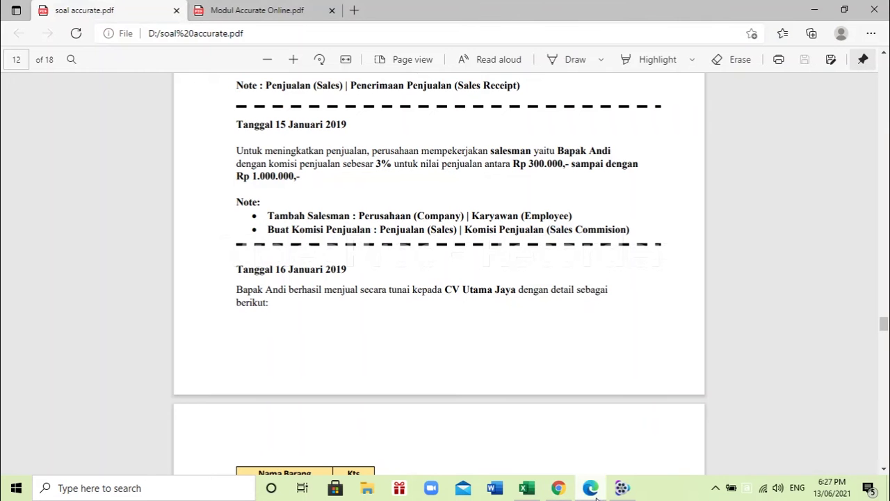
pyautogui.click(593, 490)
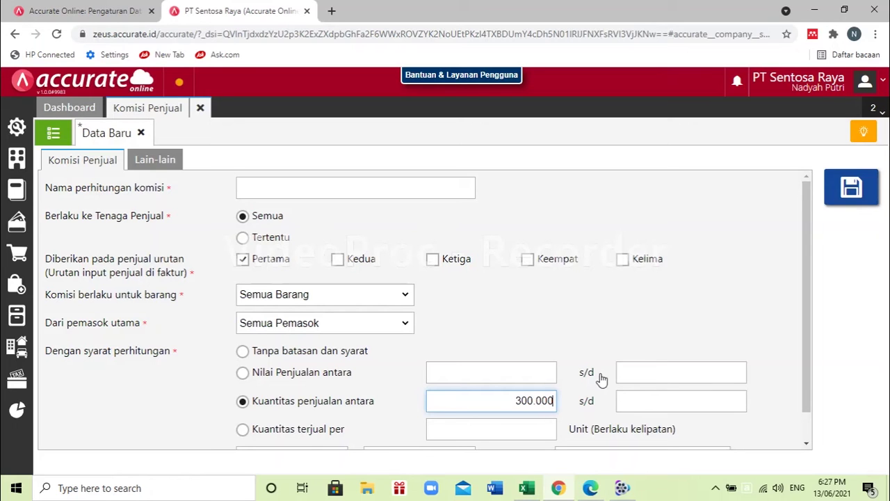
pyautogui.click(630, 398)
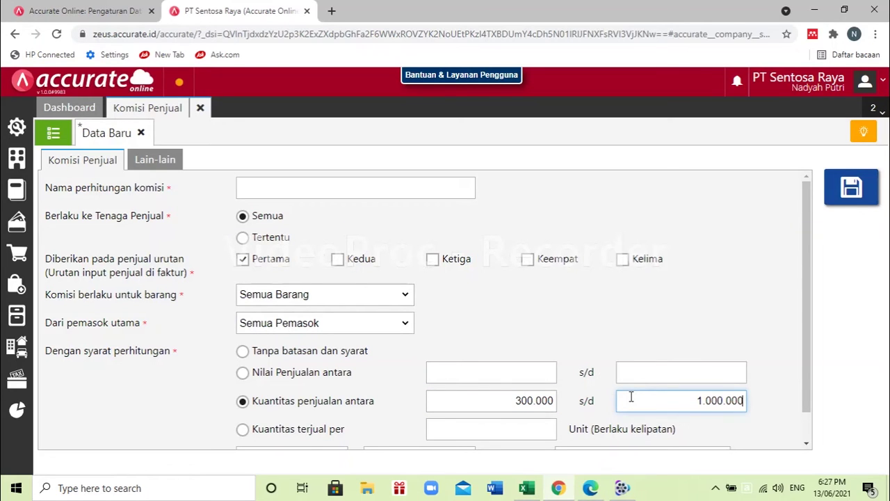
pyautogui.click(595, 490)
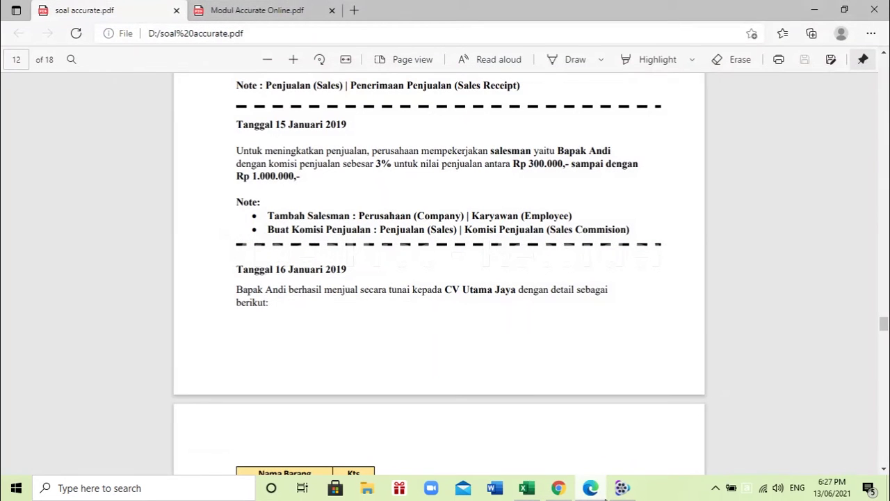
pyautogui.click(597, 492)
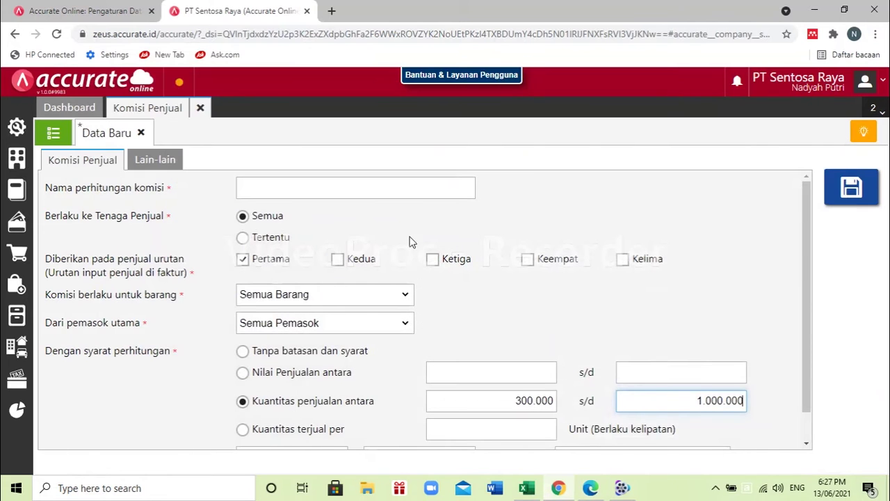
# - Name the commission calculation "salesman"
pyautogui.click(383, 187)
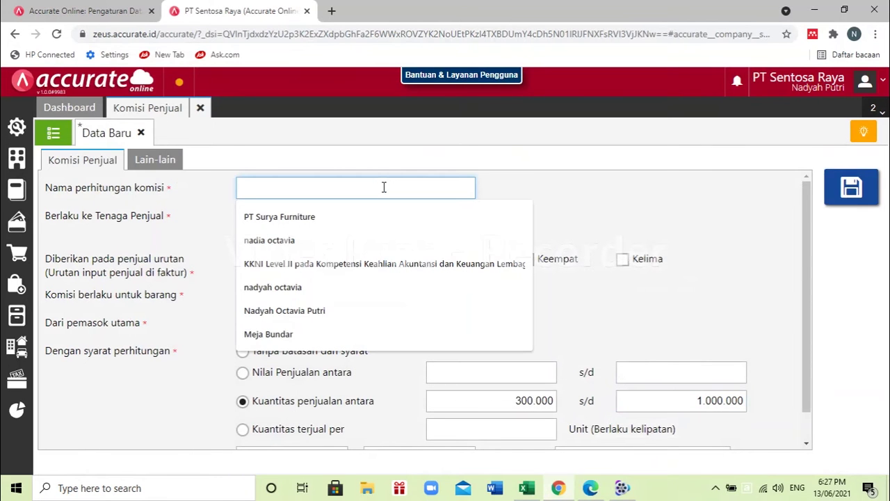
pyautogui.write('salesman')
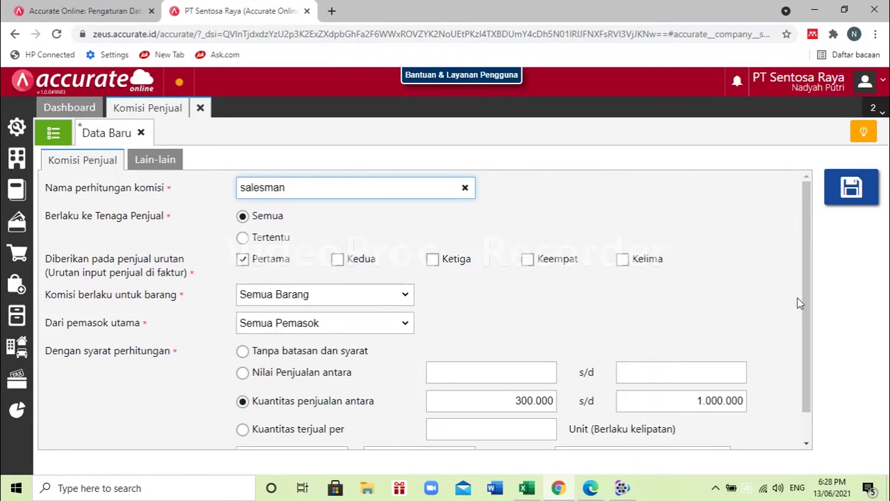
pyautogui.moveTo(805, 295); pyautogui.dragTo(815, 278)
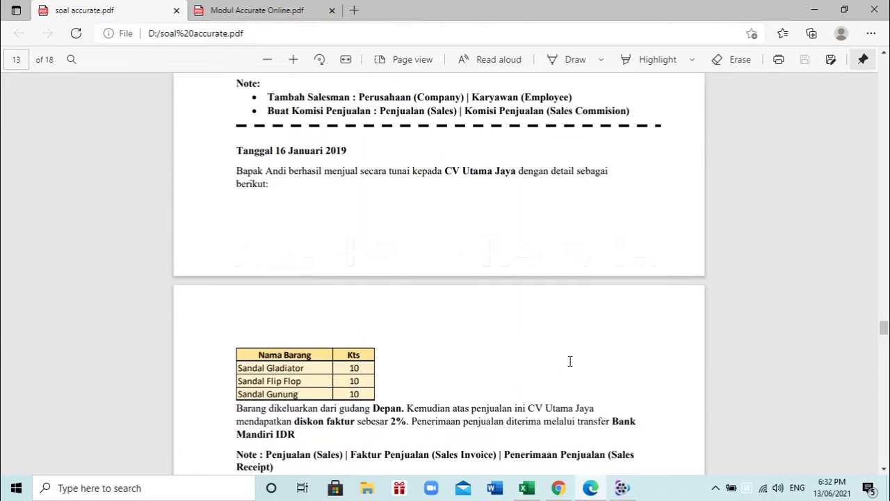
# - Examine the 16 January entry in the exercise PDF for the items, warehouse, invoice discount, receiving bank and modules to use
pyautogui.scroll(-1, 570, 362)
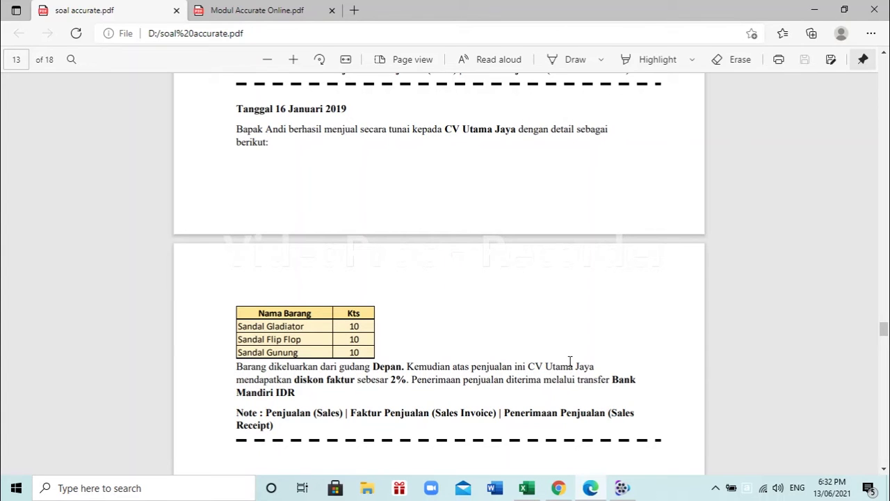
pyautogui.scroll(-2, 570, 361)
pyautogui.scroll(2, 569, 361)
pyautogui.moveTo(369, 370); pyautogui.dragTo(440, 358)
pyautogui.click(406, 364)
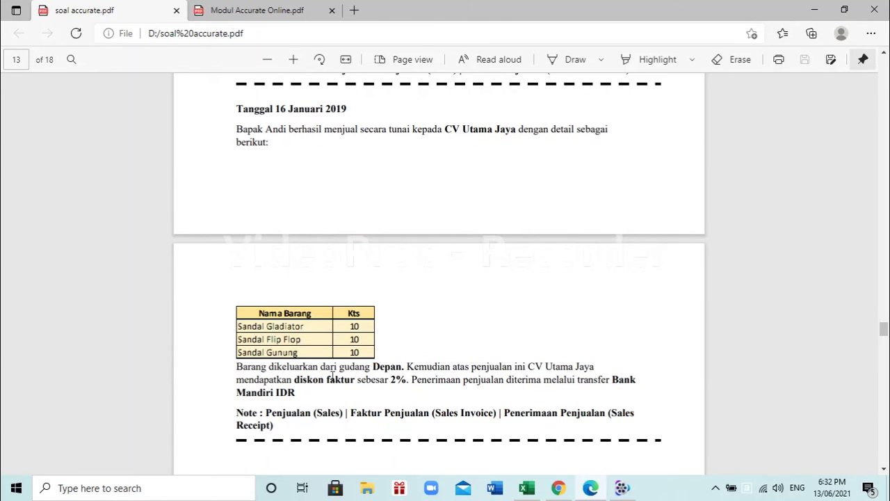
pyautogui.moveTo(389, 380); pyautogui.dragTo(489, 416)
pyautogui.click(487, 413)
# - Switch to Accurate Online, open a new Faktur Penjualan under Penjualan and select CV Utama Jaya as the customer
pyautogui.click(558, 488)
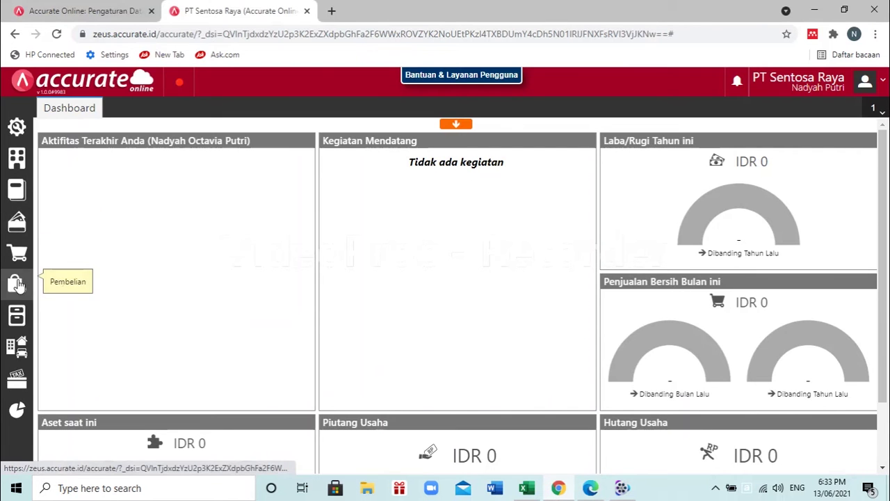
pyautogui.click(19, 255)
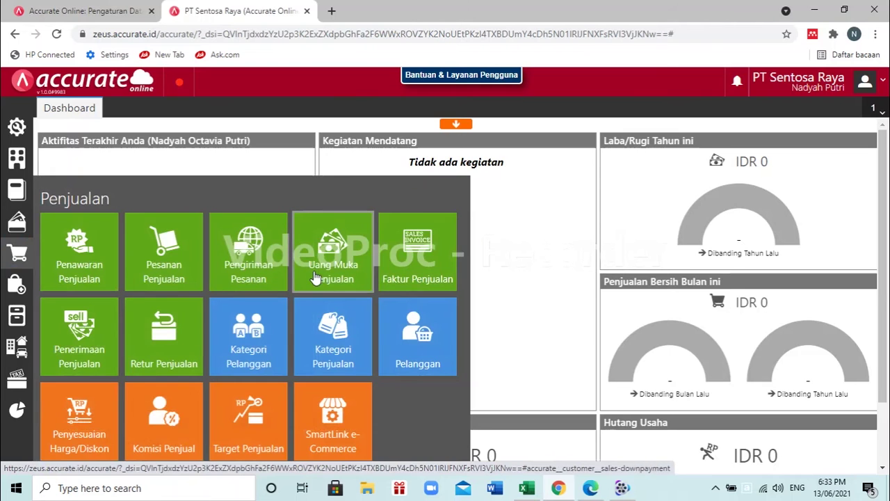
pyautogui.click(417, 256)
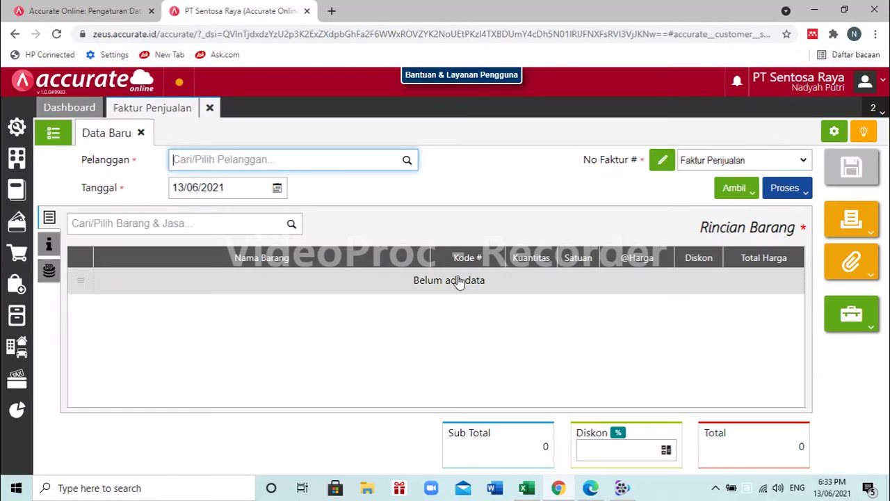
pyautogui.click(588, 487)
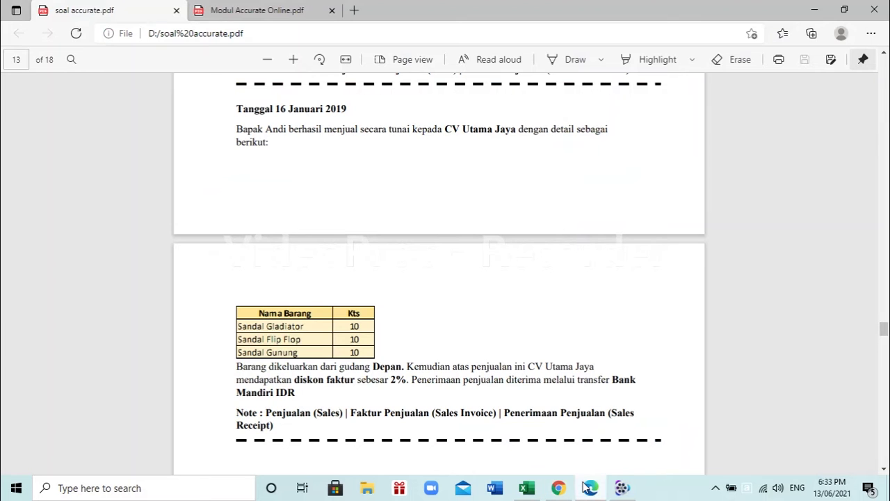
pyautogui.click(588, 487)
pyautogui.click(326, 164)
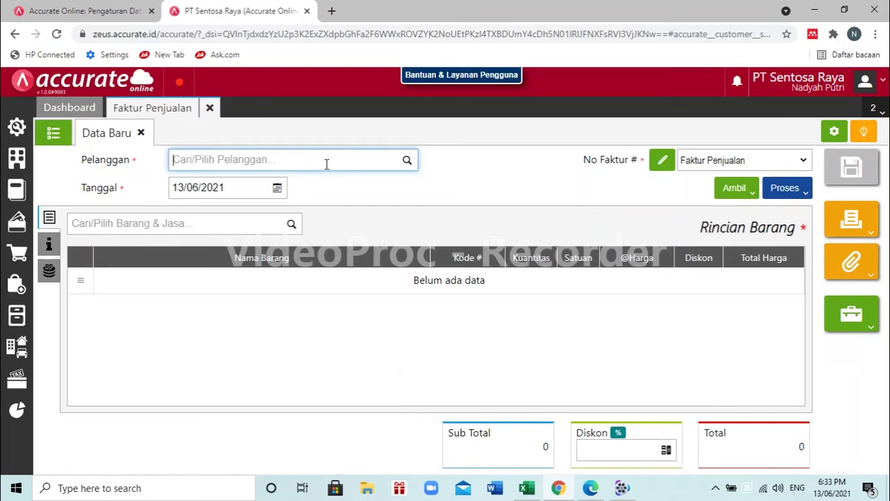
pyautogui.write('utama')
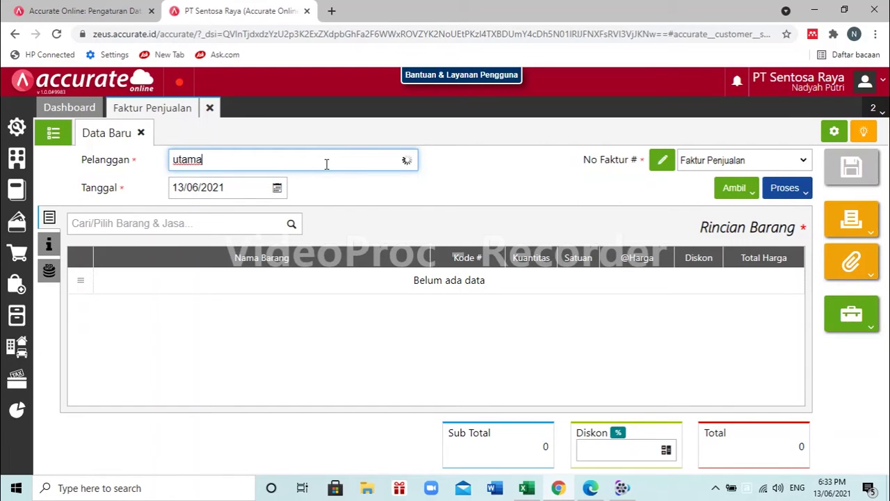
pyautogui.click(312, 192)
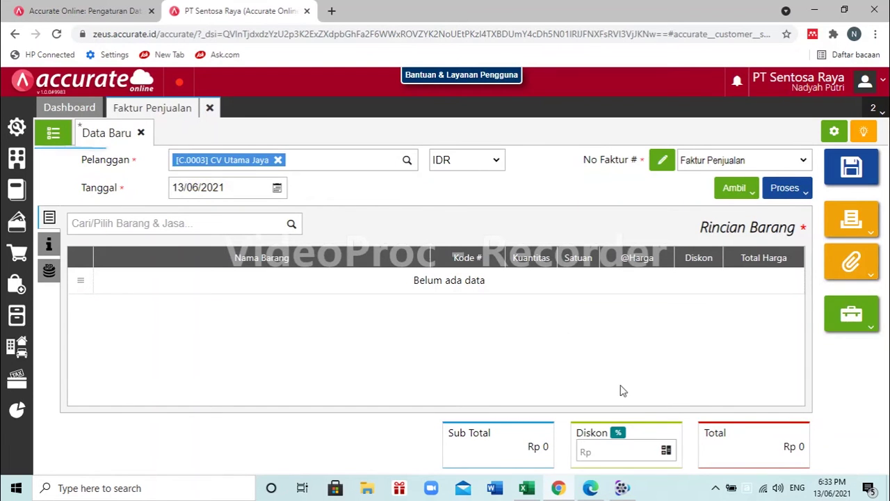
# - Set the sales invoice date to 16/01/2019
pyautogui.click(589, 488)
pyautogui.click(559, 487)
pyautogui.click(222, 182)
pyautogui.write('16/01/')
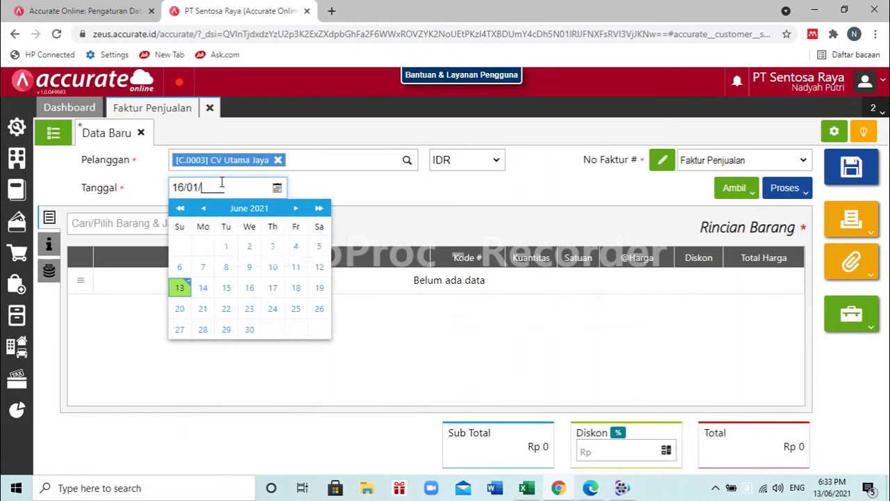
pyautogui.write('2019')
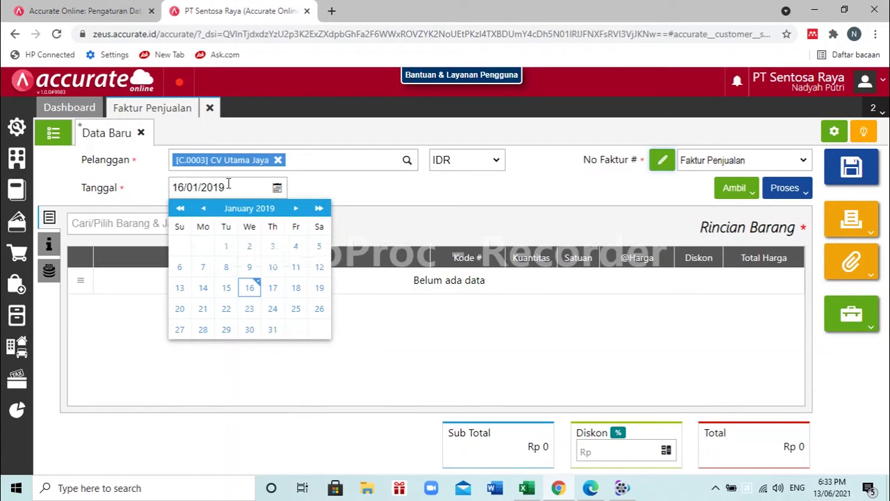
pyautogui.click(381, 214)
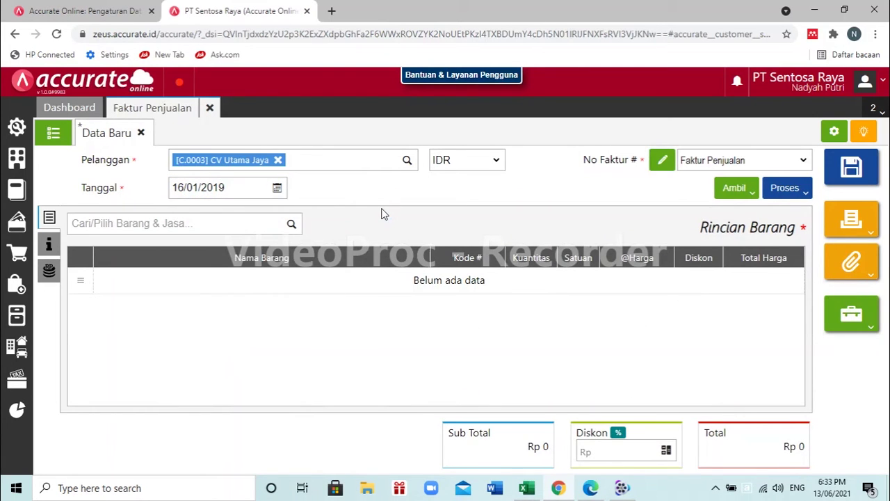
# - Check the item list in the exercise PDF, then search for sandal and select Sandal Gladiator for the invoice
pyautogui.click(267, 227)
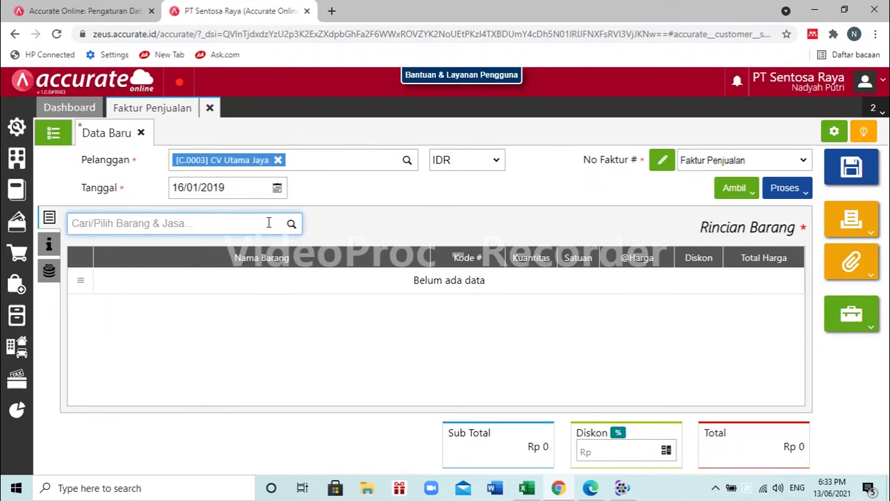
pyautogui.click(588, 488)
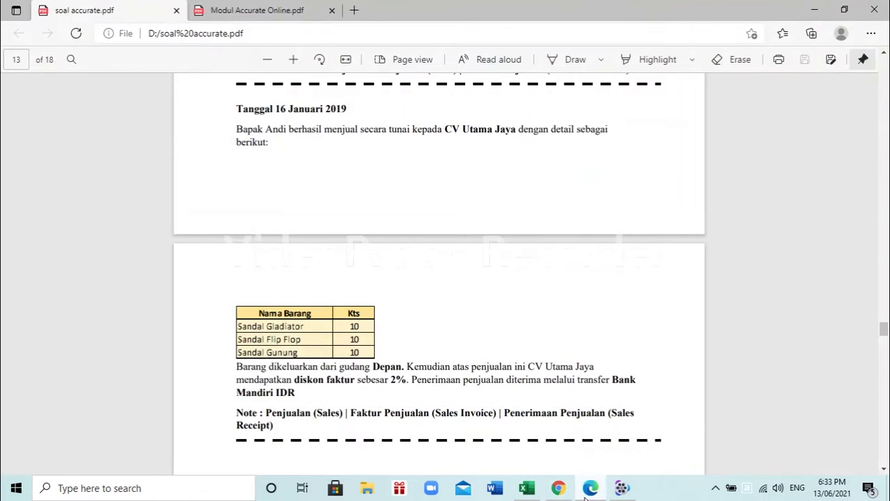
pyautogui.click(586, 489)
pyautogui.write('sanda')
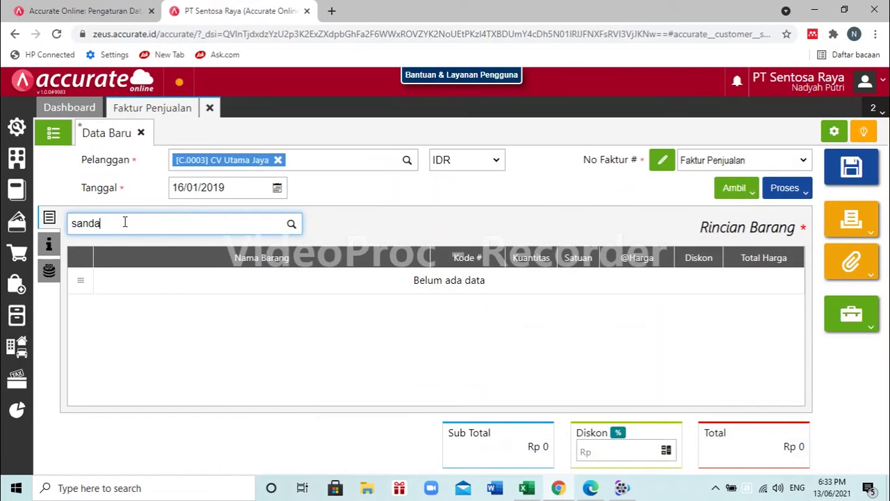
pyautogui.write('l')
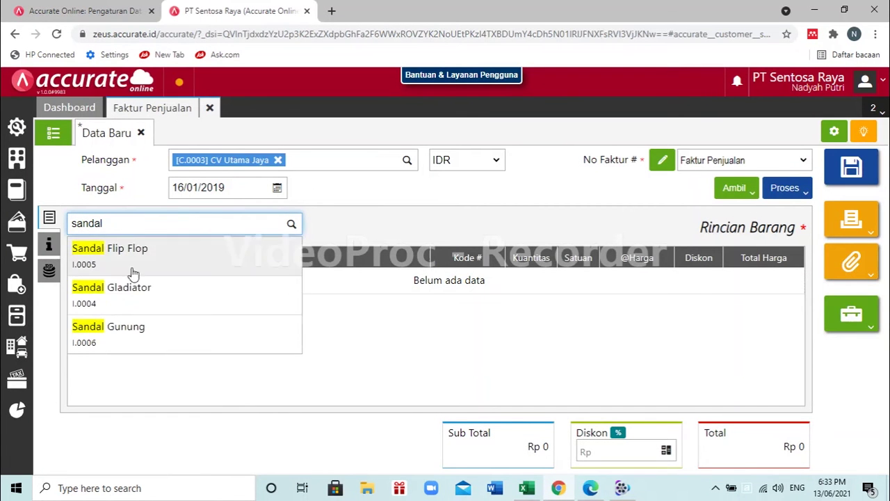
pyautogui.click(233, 300)
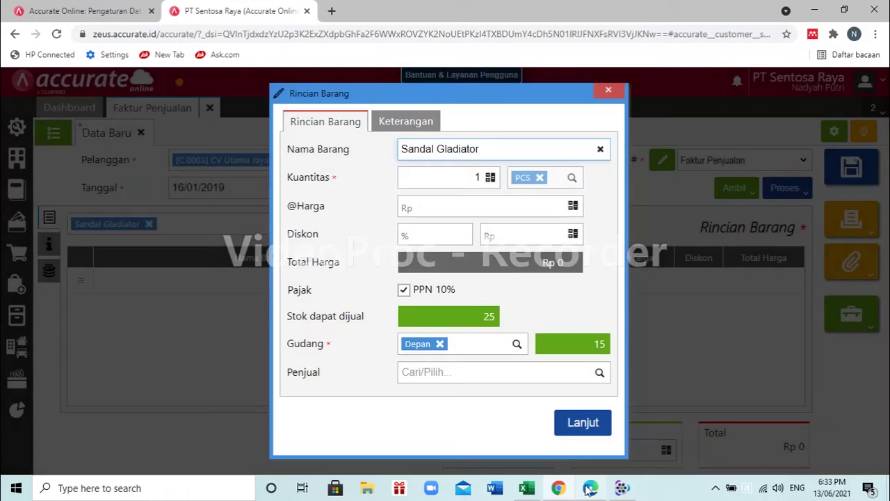
# - Set the quantity of the Sandal Gladiator invoice item to 10
pyautogui.click(588, 489)
pyautogui.click(588, 489)
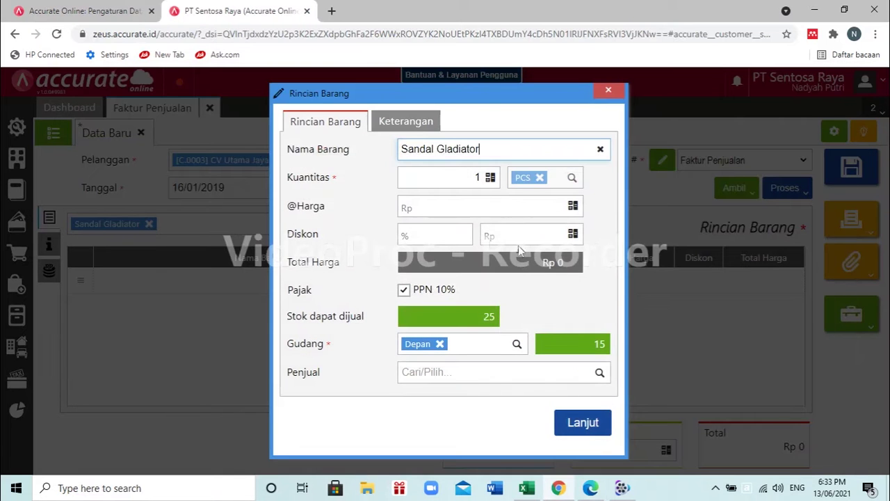
pyautogui.click(482, 177)
pyautogui.click(500, 207)
# - Consult the earlier sales in soal accurate.pdf in Edge, and add Sandal Gladiator to the Chrome invoice at a unit price of Rp 450.000
pyautogui.click(589, 488)
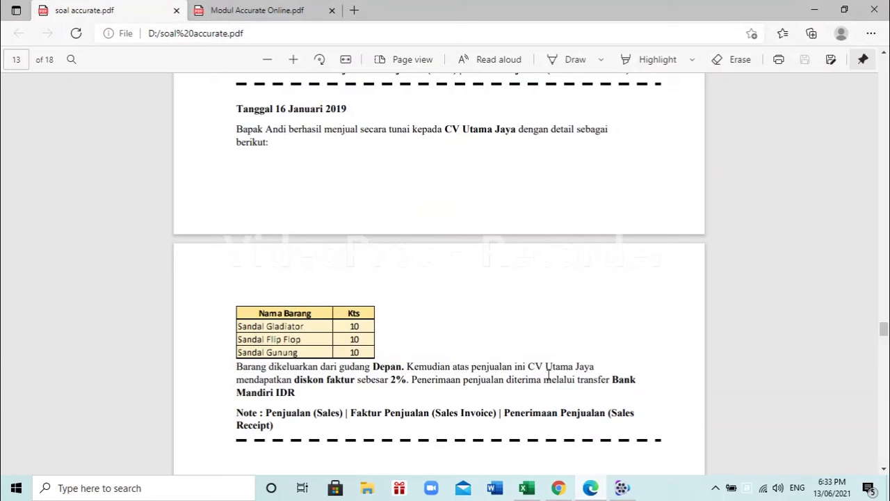
pyautogui.scroll(5, 472, 341)
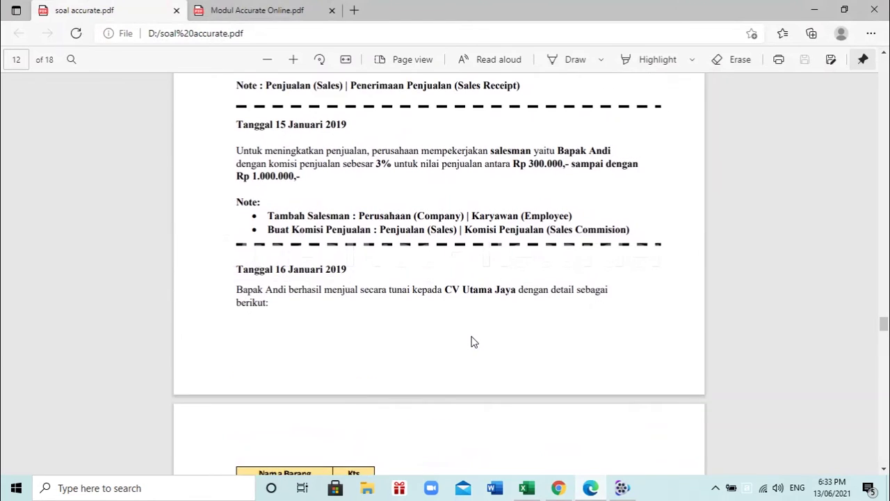
pyautogui.scroll(9, 471, 341)
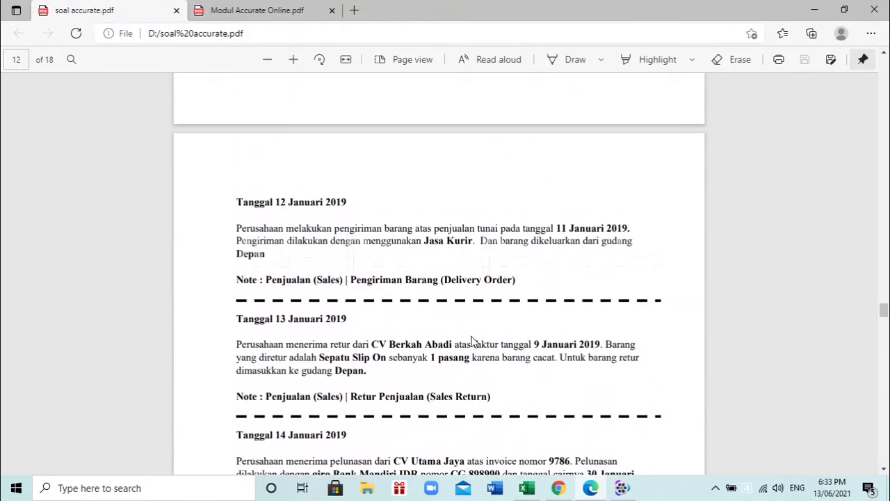
pyautogui.scroll(1, 472, 342)
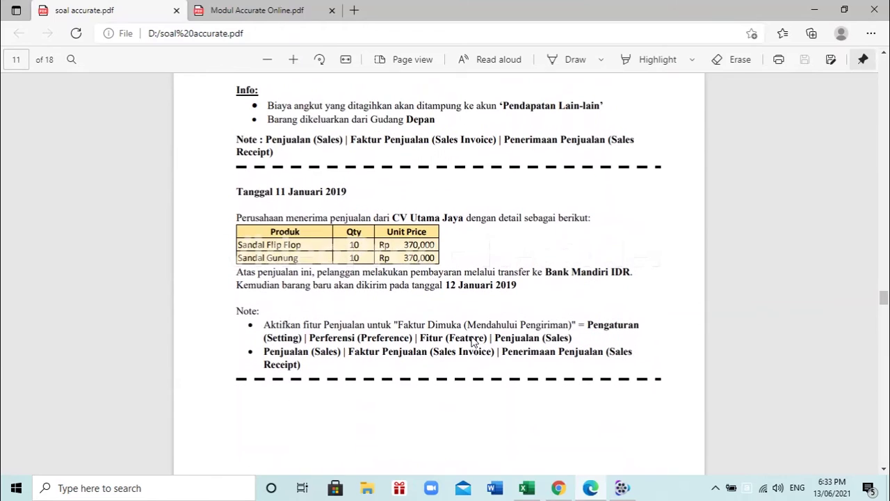
pyautogui.scroll(4, 472, 342)
pyautogui.scroll(-4, 471, 341)
pyautogui.click(559, 487)
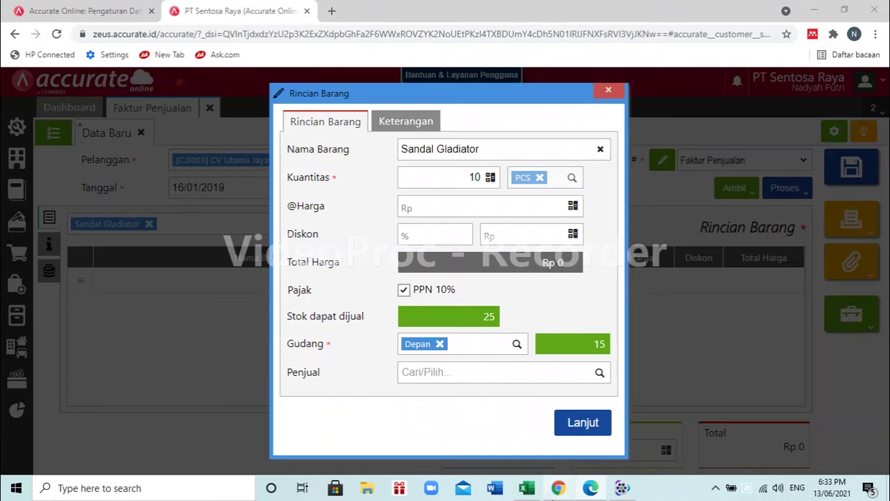
pyautogui.click(527, 201)
pyautogui.write('450.000')
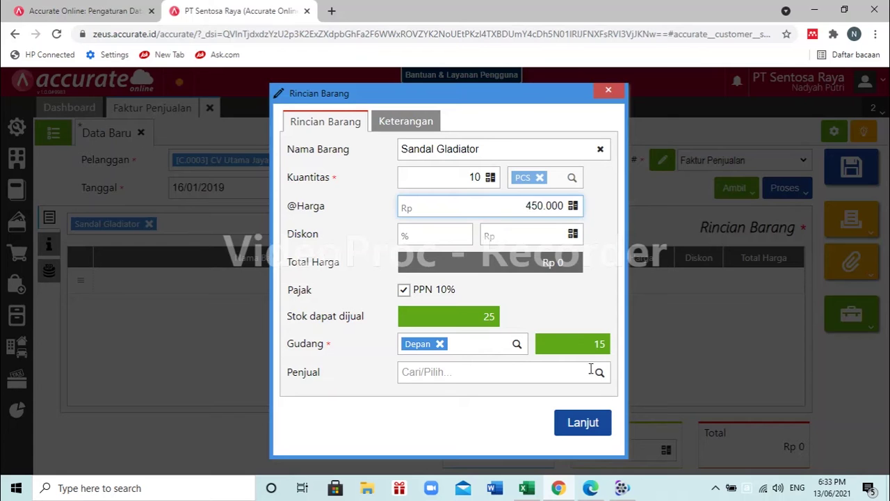
pyautogui.click(596, 424)
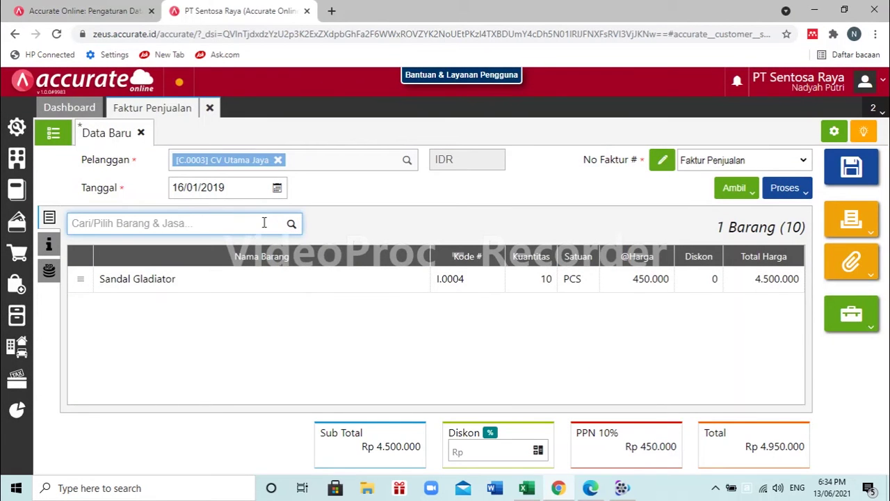
# - Check the 11 January 2019 sale in the exercise PDF and pick Sandal Flip Flop as the next invoice item
pyautogui.click(591, 487)
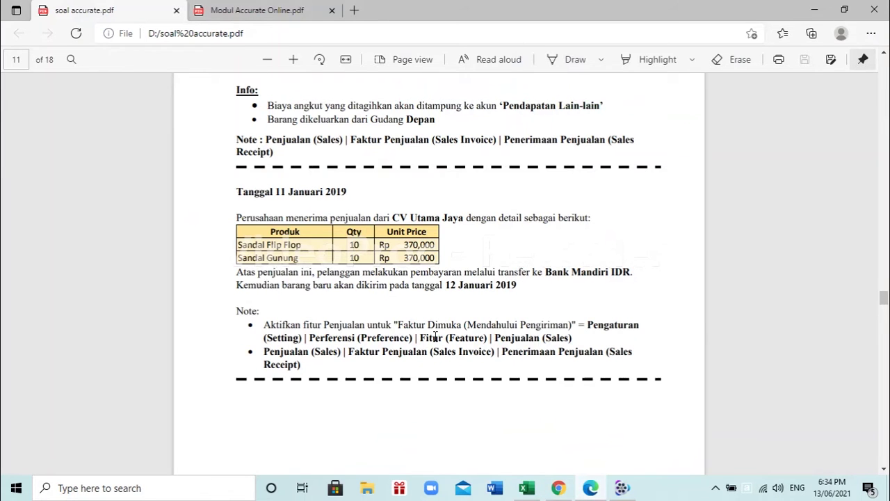
pyautogui.scroll(-10, 435, 336)
pyautogui.scroll(8, 436, 337)
pyautogui.scroll(8, 435, 337)
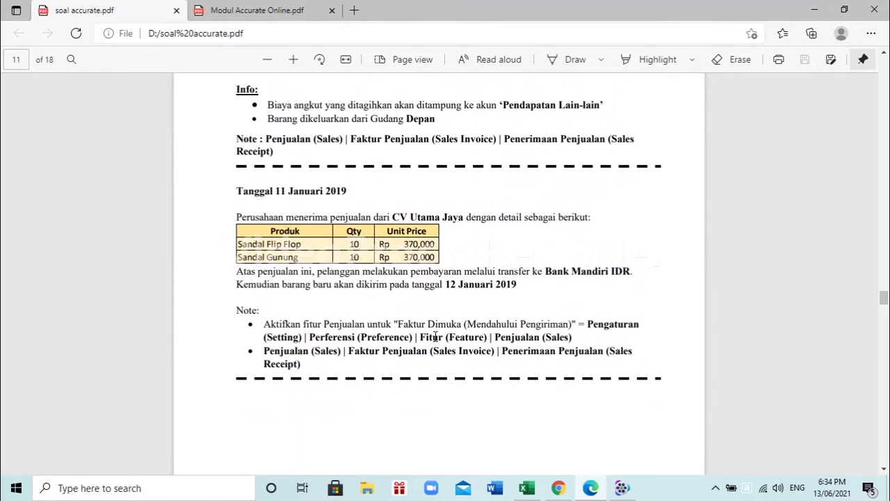
pyautogui.click(558, 488)
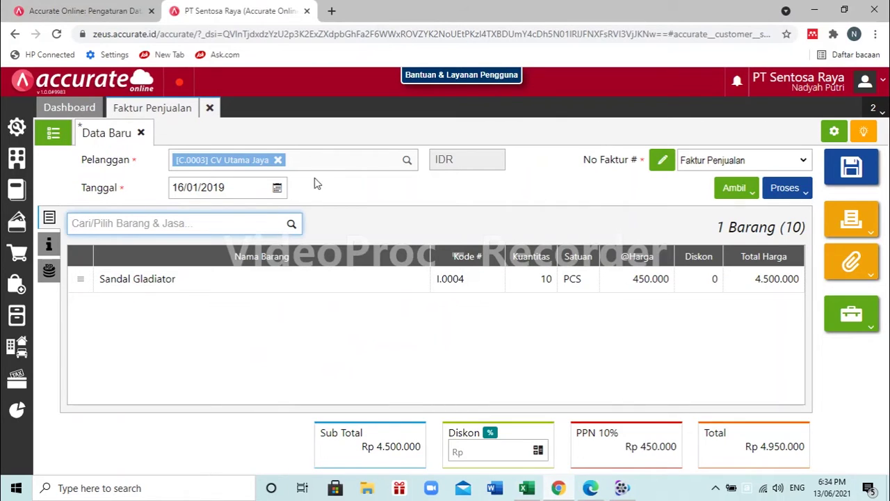
pyautogui.write('s')
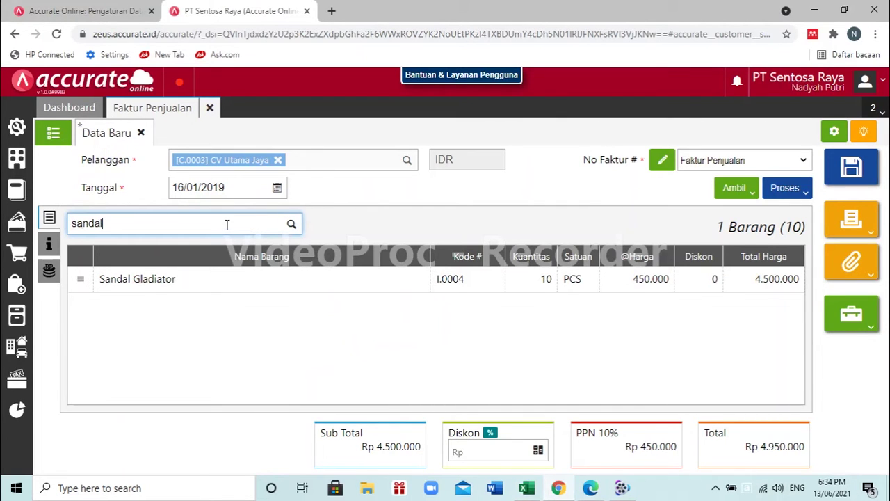
pyautogui.write('andal')
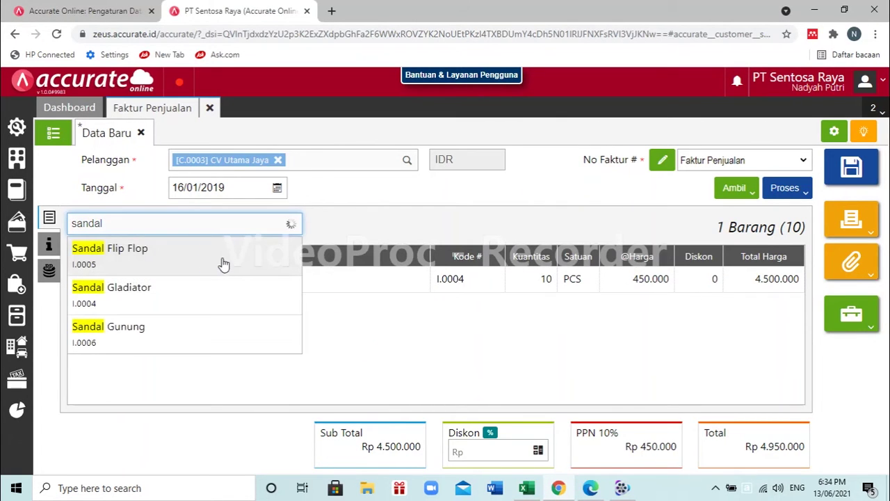
pyautogui.click(220, 262)
# - Add Sandal Flip Flop to the invoice with quantity 10 and a unit price of Rp 370.000
pyautogui.click(479, 177)
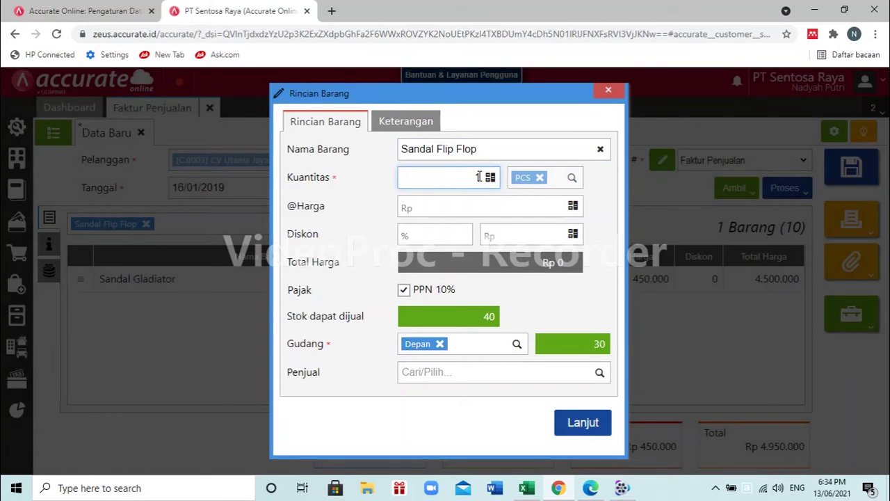
pyautogui.click(508, 209)
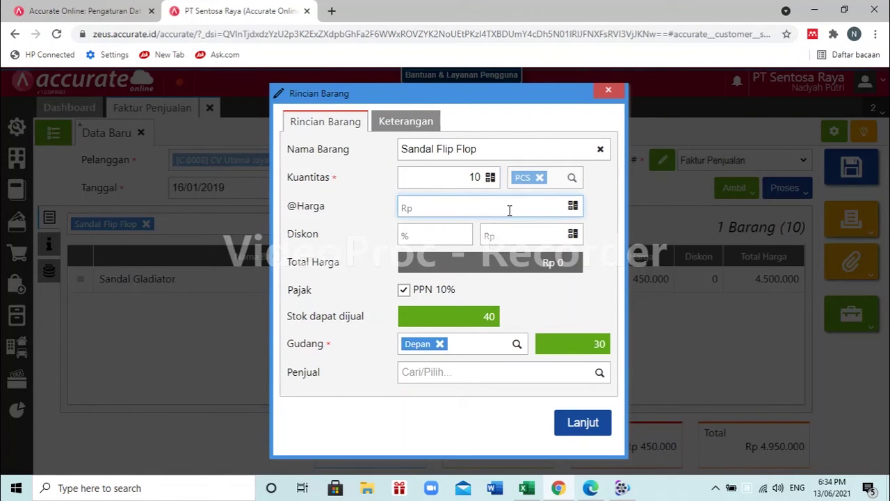
pyautogui.write('370.00')
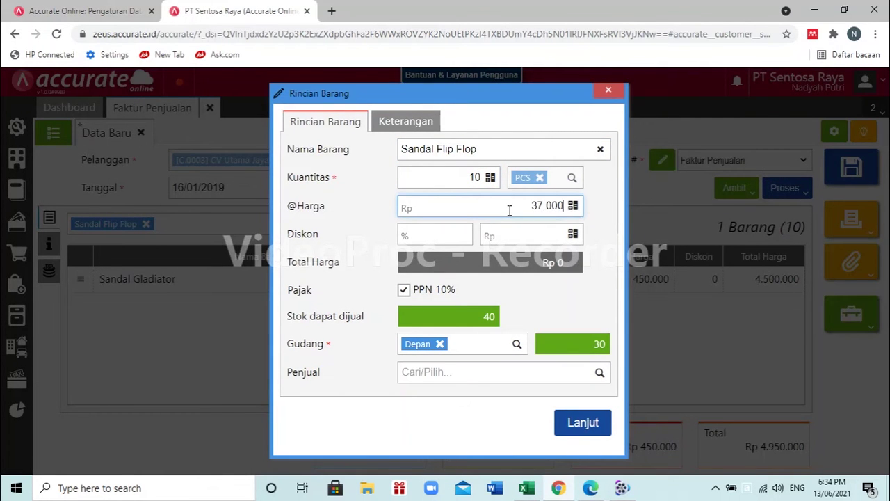
pyautogui.write('0')
pyautogui.click(582, 422)
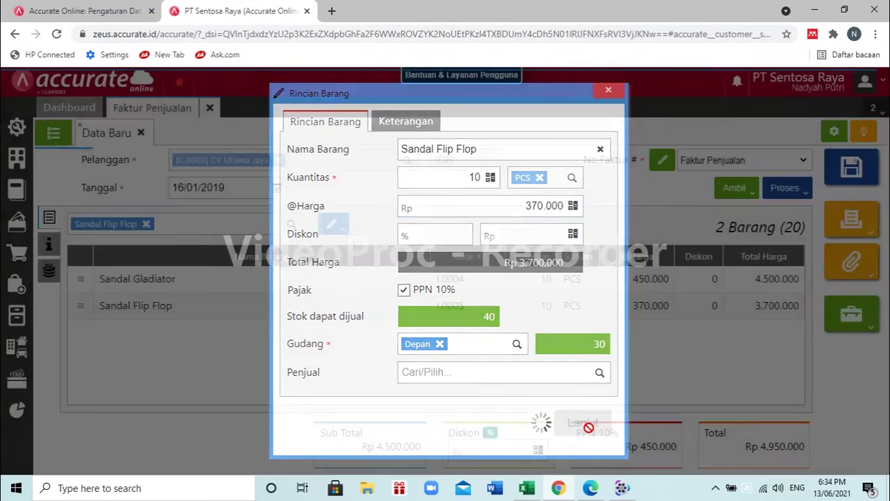
# - Review the 16 January item list and earlier prices in the exercise PDF, and pick Sandal Gunung as the next invoice item
pyautogui.click(587, 490)
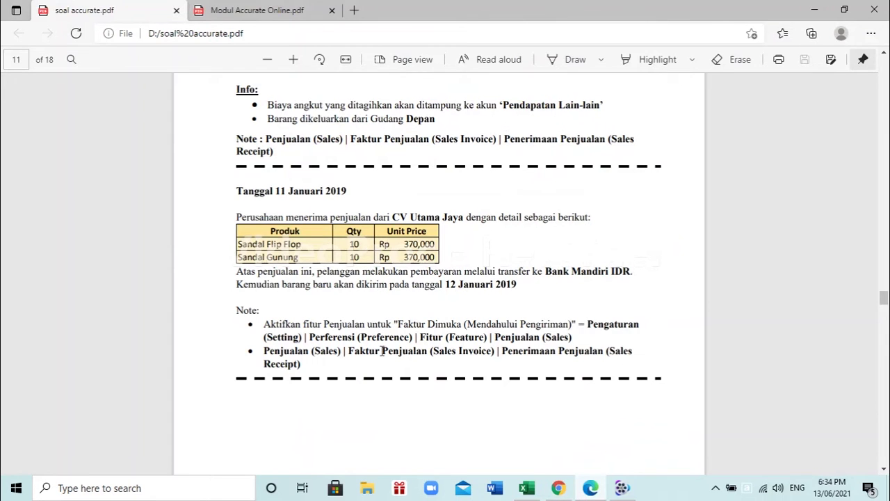
pyautogui.scroll(-1, 381, 350)
pyautogui.scroll(-10, 382, 350)
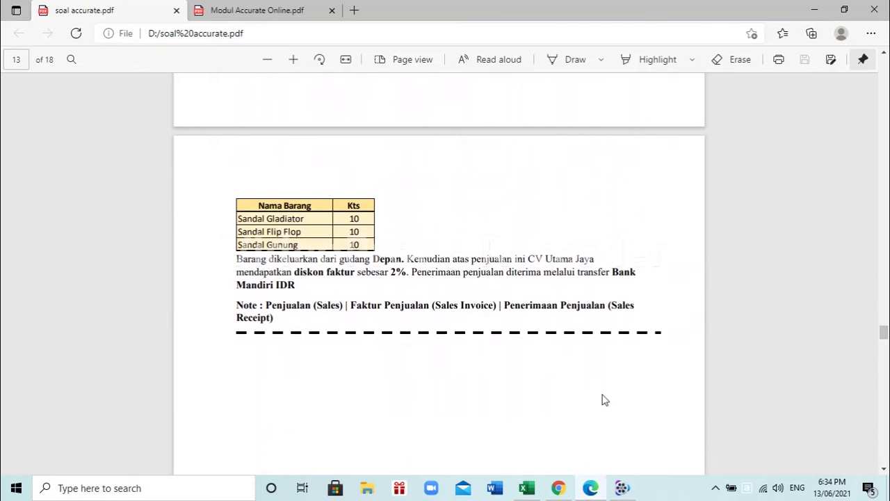
pyautogui.scroll(10, 586, 457)
pyautogui.scroll(10, 586, 456)
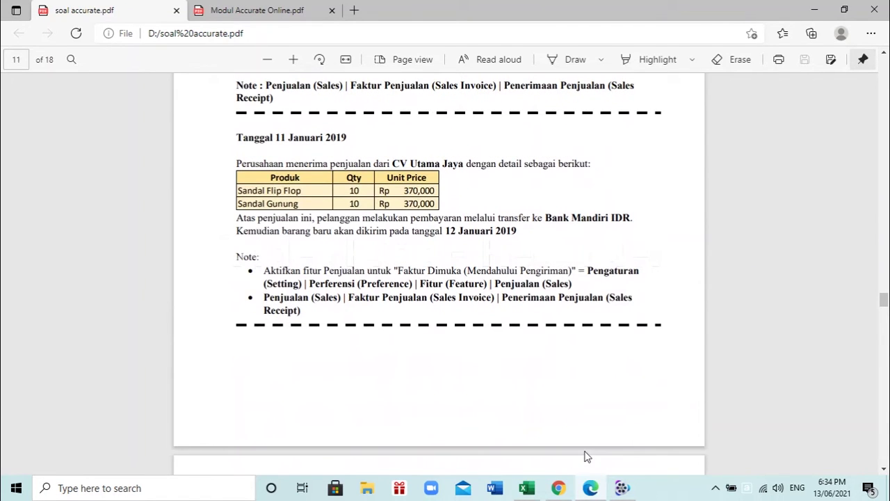
pyautogui.click(558, 487)
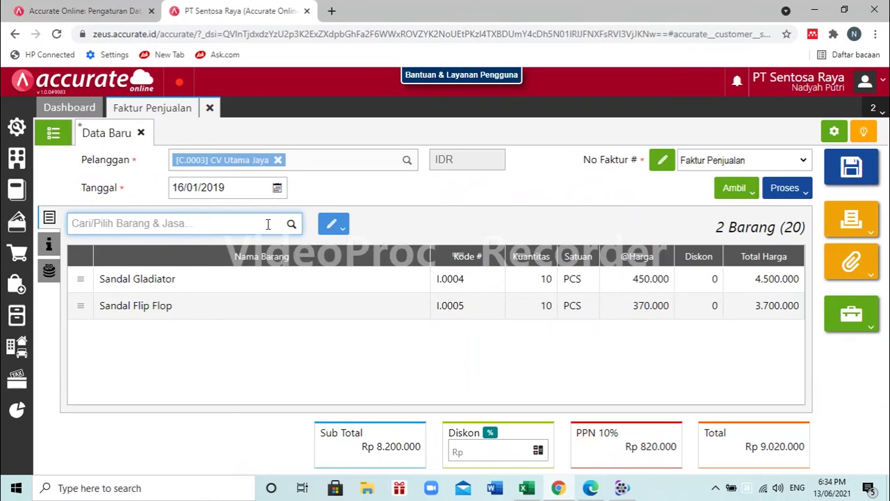
pyautogui.write('sandal')
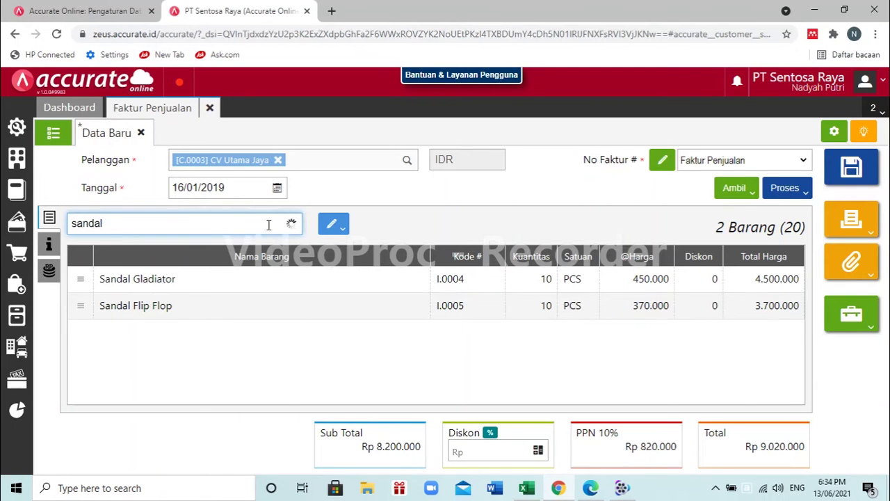
pyautogui.click(219, 317)
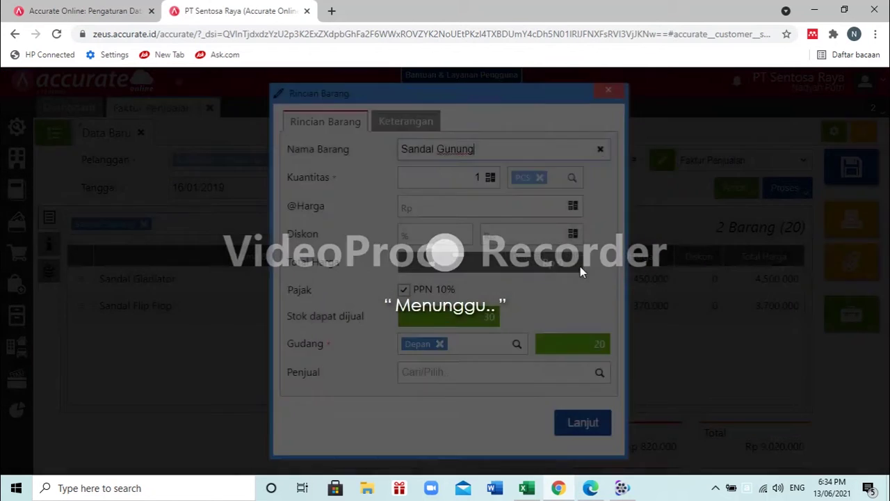
# - Add Sandal Gunung to the invoice with quantity 10 and a unit price of Rp 370.000
pyautogui.click(479, 177)
pyautogui.write('0')
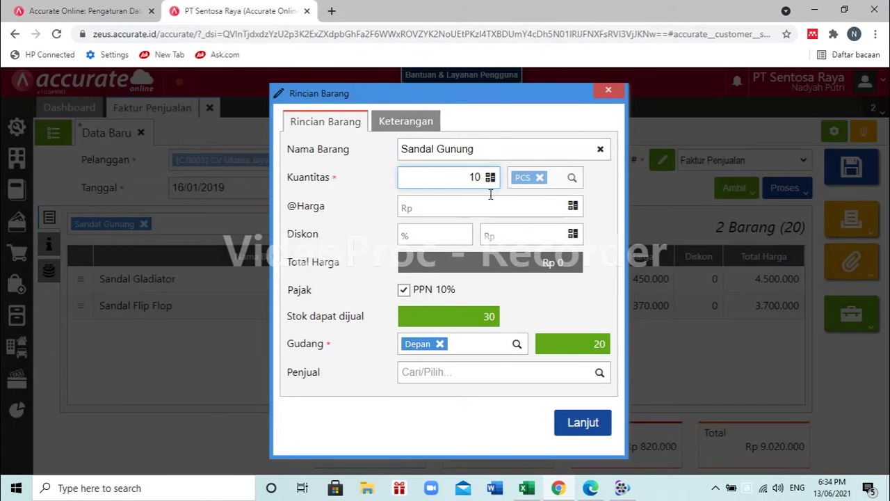
pyautogui.click(525, 208)
pyautogui.write('370.000')
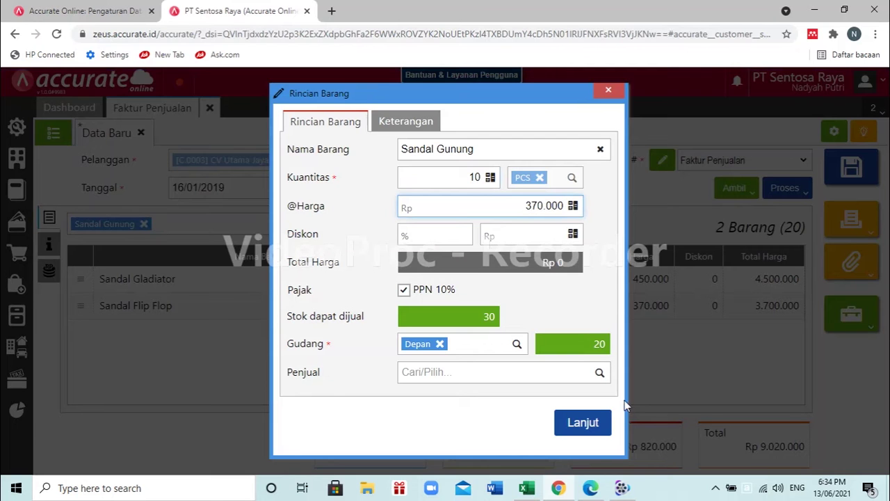
pyautogui.click(585, 427)
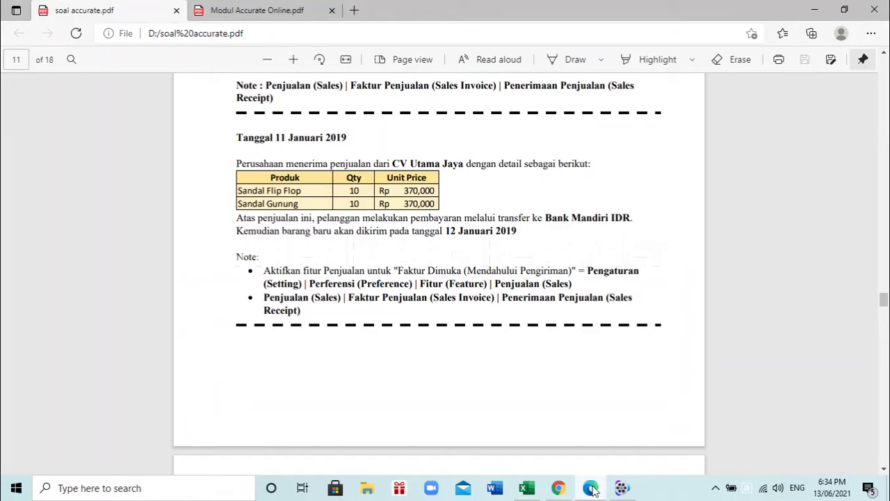
# - Check the warehouse instruction in the exercise PDF and set the warehouse of all invoice items to Depan
pyautogui.click(591, 488)
pyautogui.scroll(-2, 398, 326)
pyautogui.scroll(-15, 398, 325)
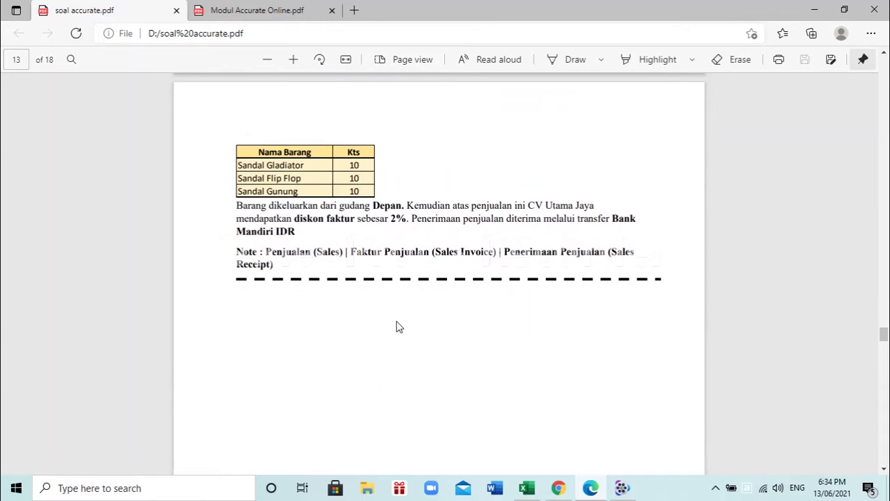
pyautogui.click(558, 487)
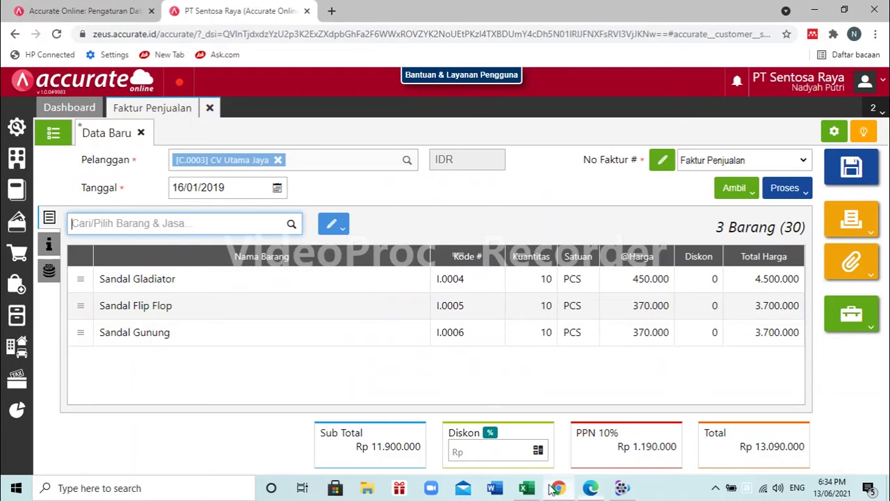
pyautogui.click(327, 225)
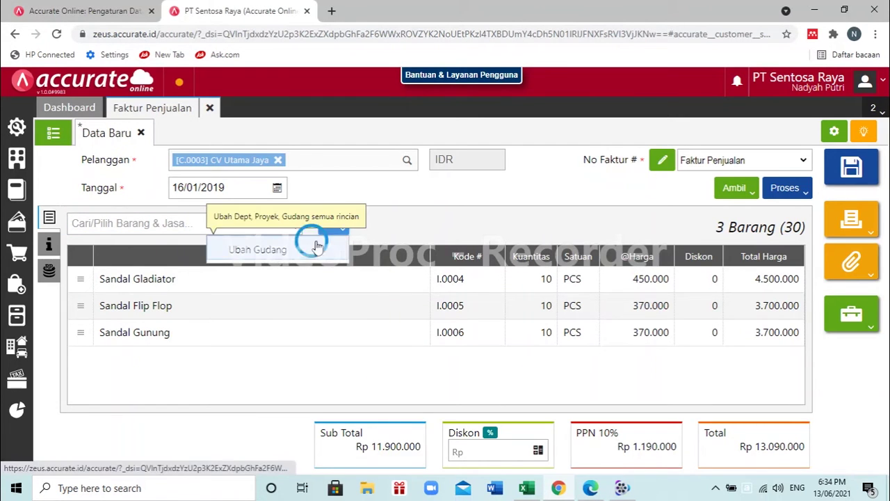
pyautogui.click(267, 249)
pyautogui.write('depan')
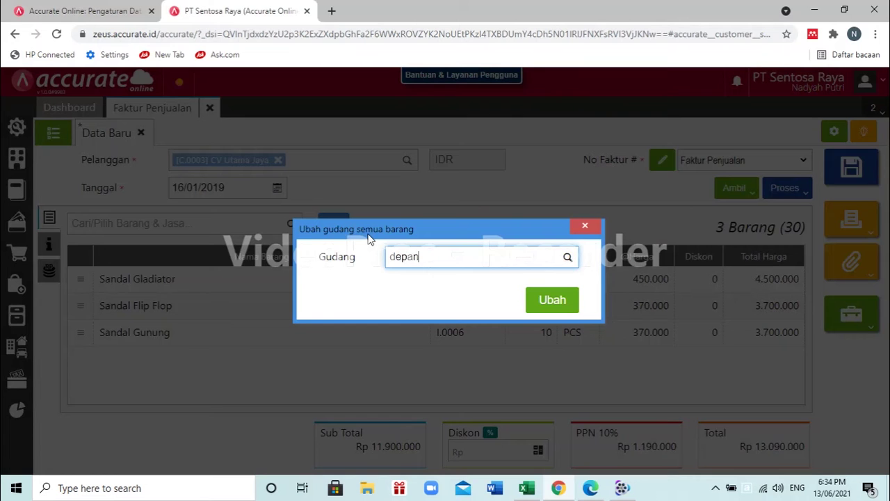
pyautogui.click(405, 282)
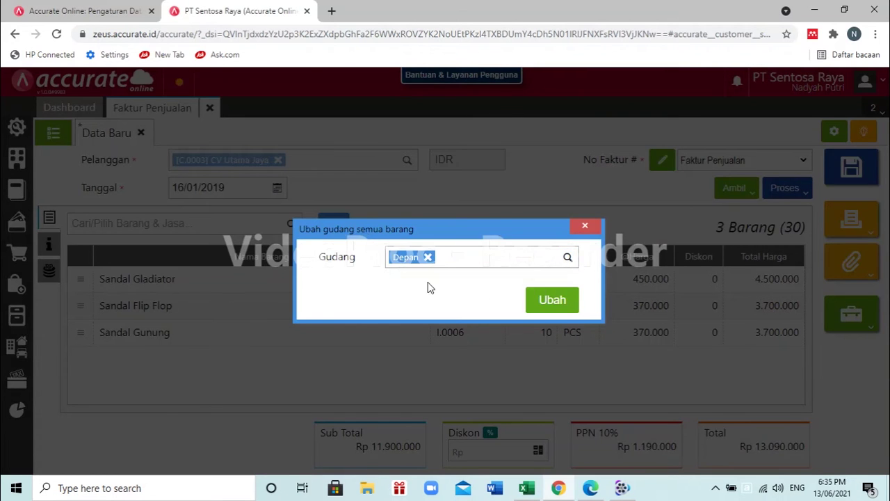
pyautogui.click(538, 299)
# - Check the seller of the 16 January sale in the exercise PDF and assign that salesperson to the Sandal Gladiator line
pyautogui.click(517, 287)
pyautogui.click(498, 379)
pyautogui.write('andi')
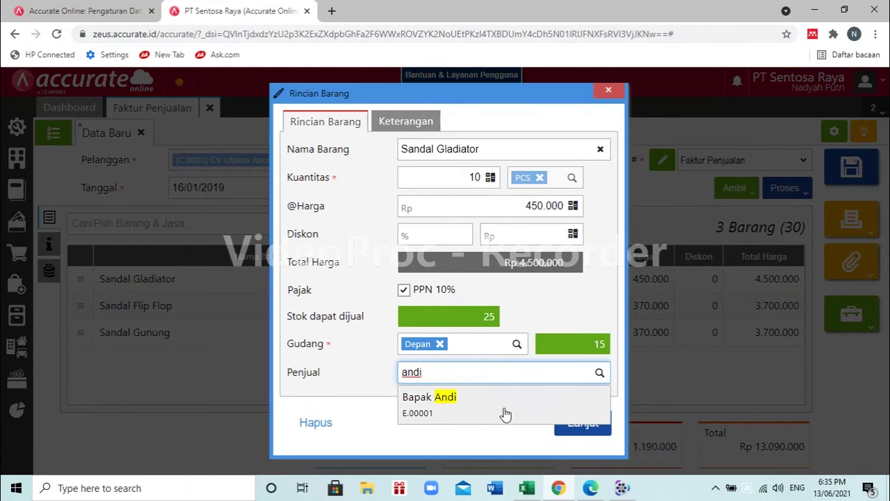
pyautogui.hotkey('alt', 'Tab')
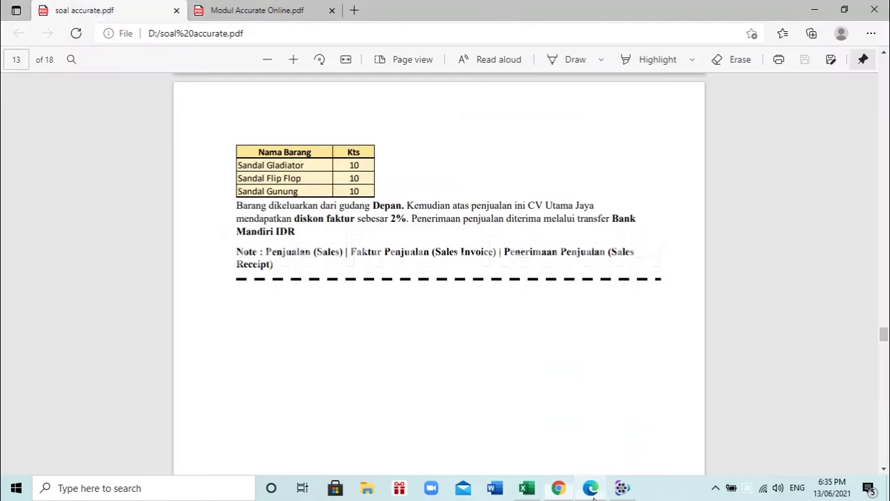
pyautogui.scroll(2, 489, 347)
pyautogui.scroll(3, 488, 346)
pyautogui.scroll(-3, 489, 347)
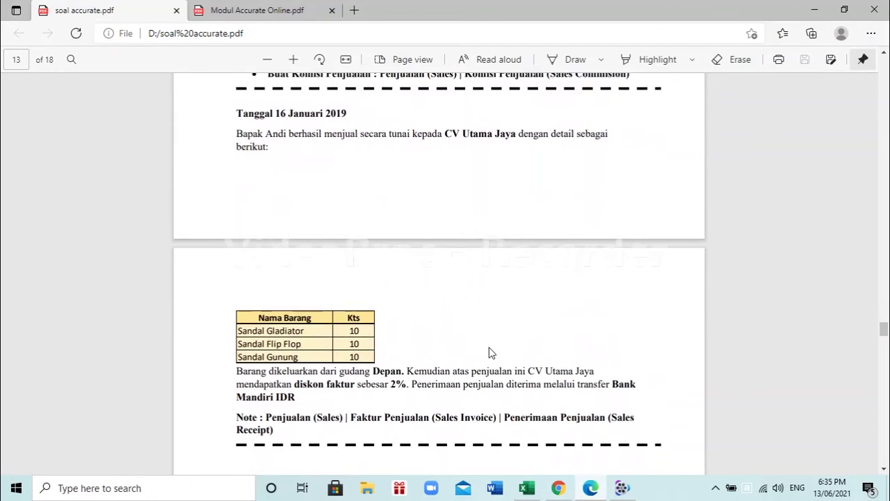
pyautogui.click(559, 487)
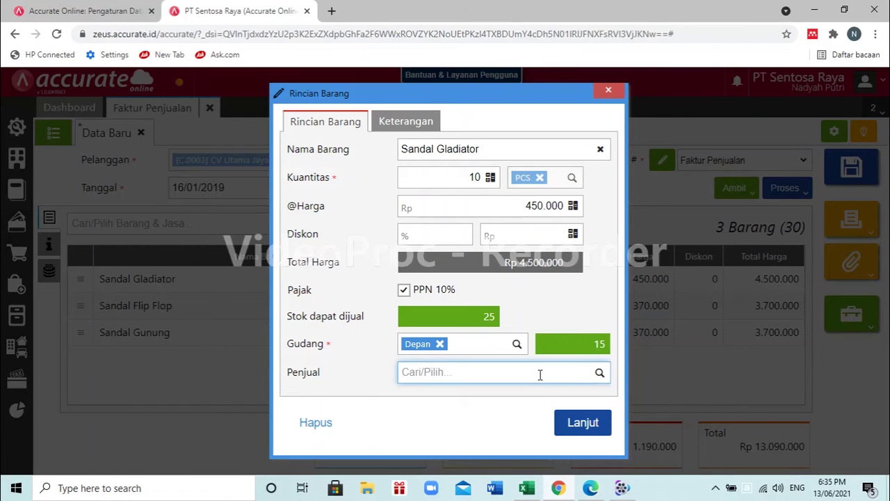
pyautogui.write('andi')
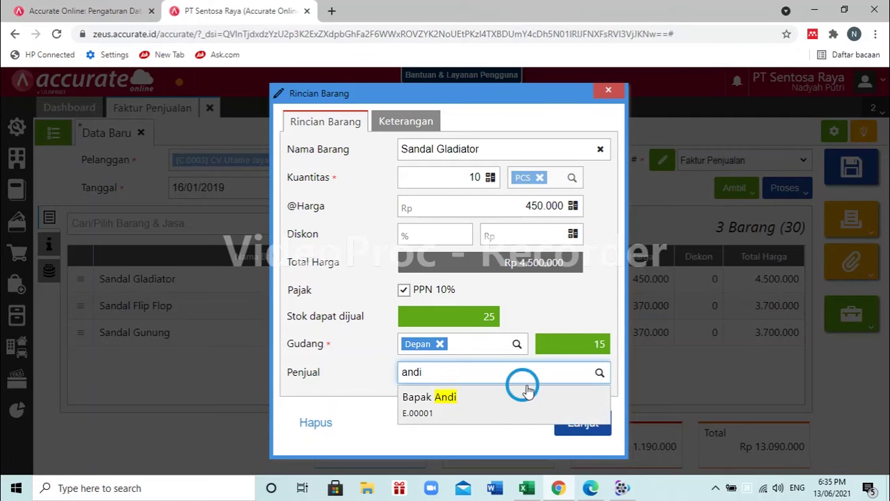
pyautogui.click(527, 388)
pyautogui.click(583, 449)
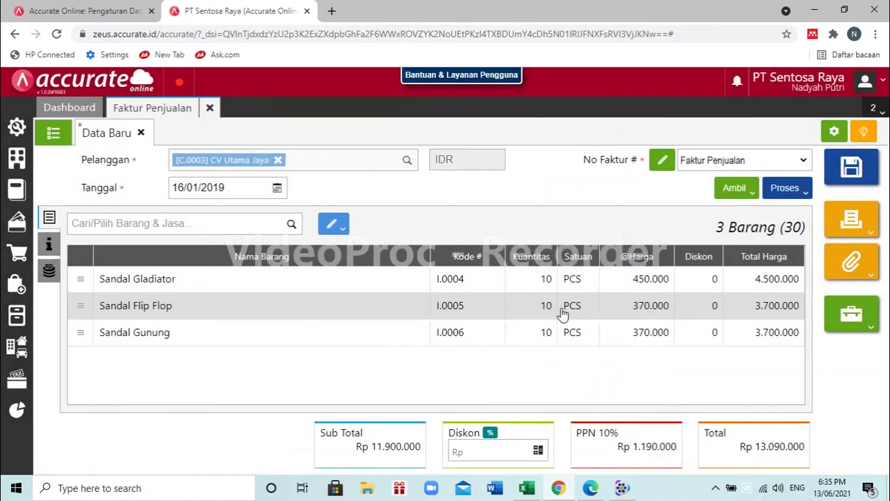
# - Assign the salesperson named in the exercise to the Sandal Flip Flop line of the invoice
pyautogui.click(567, 313)
pyautogui.click(494, 379)
pyautogui.write('andi')
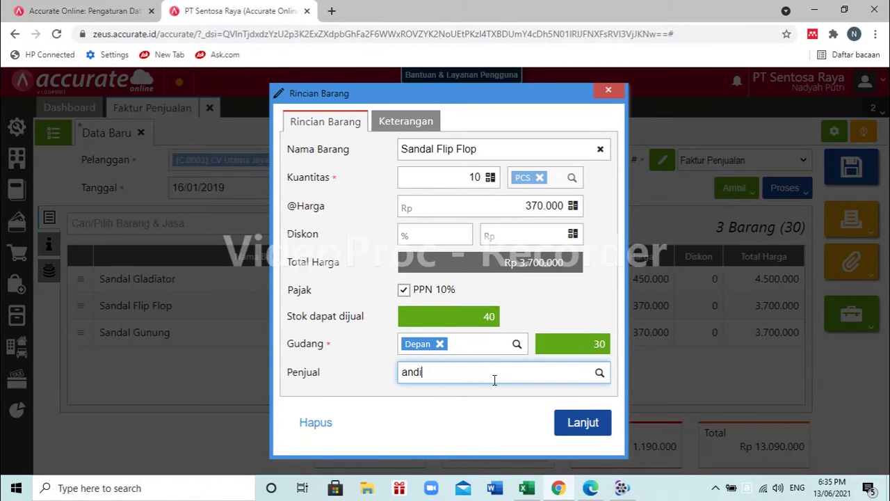
pyautogui.click(476, 412)
pyautogui.click(590, 442)
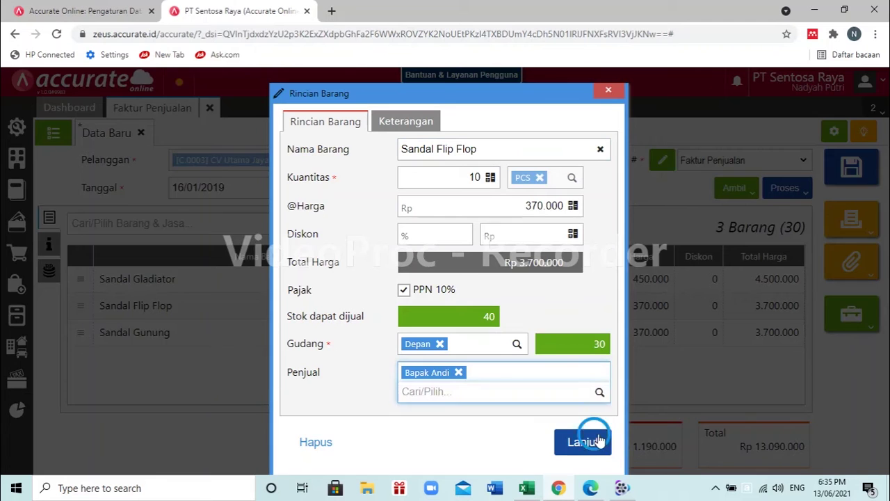
# - Assign the same salesperson to the Sandal Gunung line of the invoice
pyautogui.click(533, 339)
pyautogui.click(504, 374)
pyautogui.write('ak An')
pyautogui.write('di')
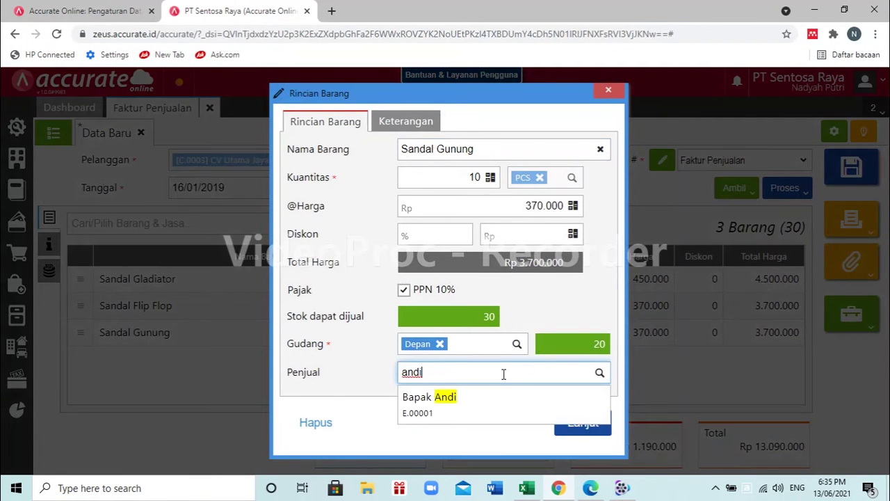
pyautogui.click(495, 404)
pyautogui.click(603, 445)
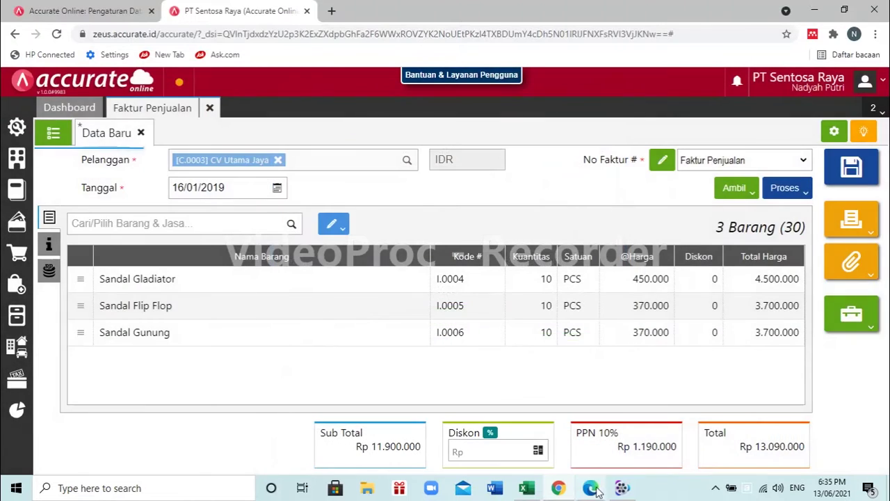
# - Check the discount terms in the exercise PDF and apply a 2% invoice discount
pyautogui.click(590, 487)
pyautogui.scroll(1, 512, 378)
pyautogui.scroll(-1, 514, 379)
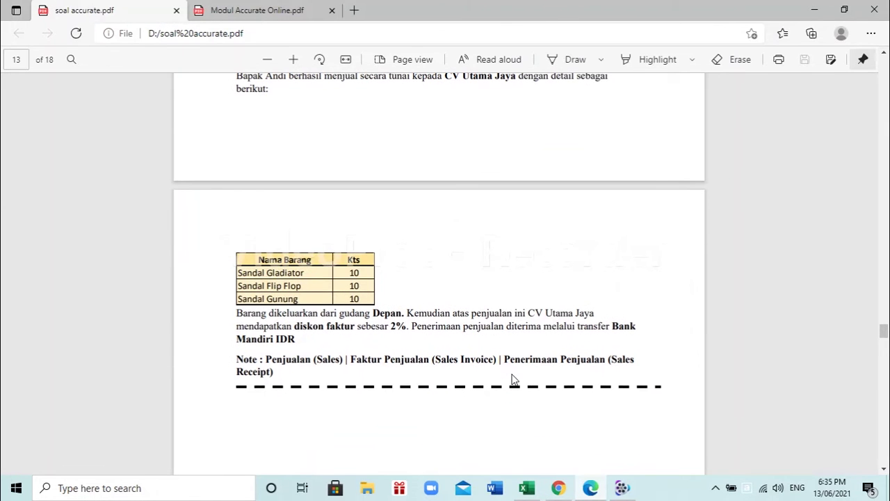
pyautogui.click(558, 488)
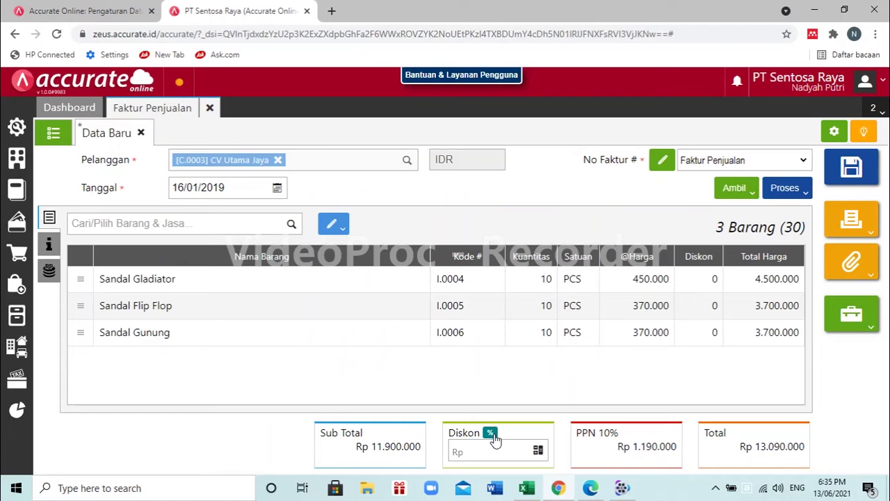
pyautogui.click(491, 434)
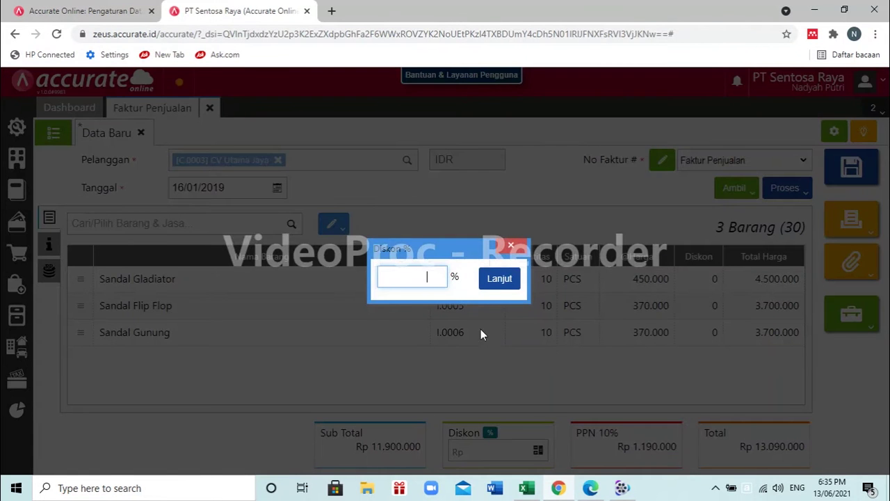
pyautogui.click(496, 280)
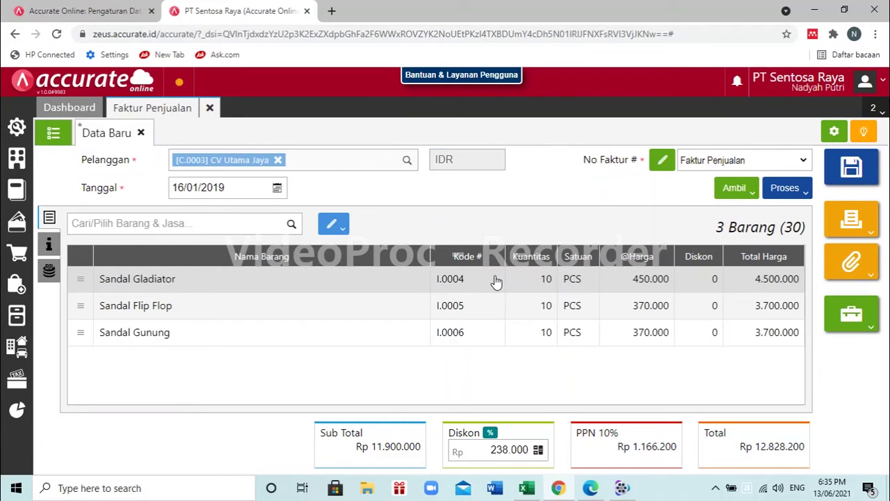
# - Check the receipt terms in the exercise PDF, process the invoice to payment and set the payment method to Transfer Bank
pyautogui.click(590, 488)
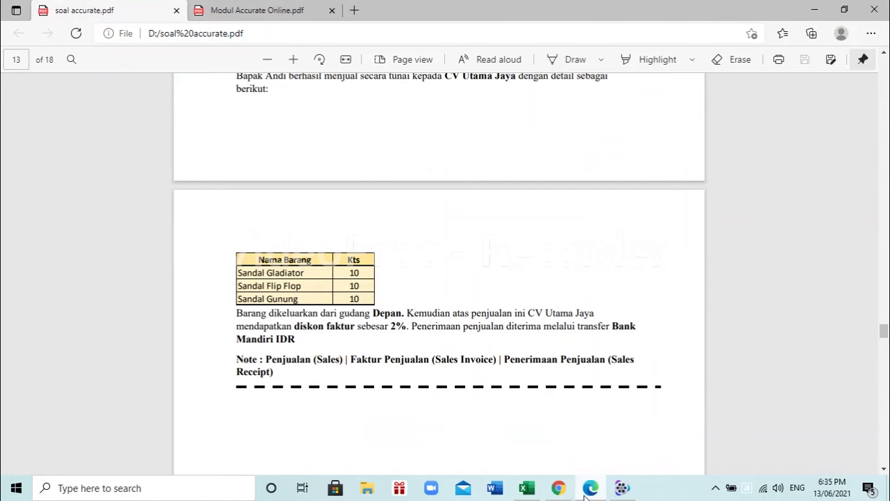
pyautogui.click(587, 488)
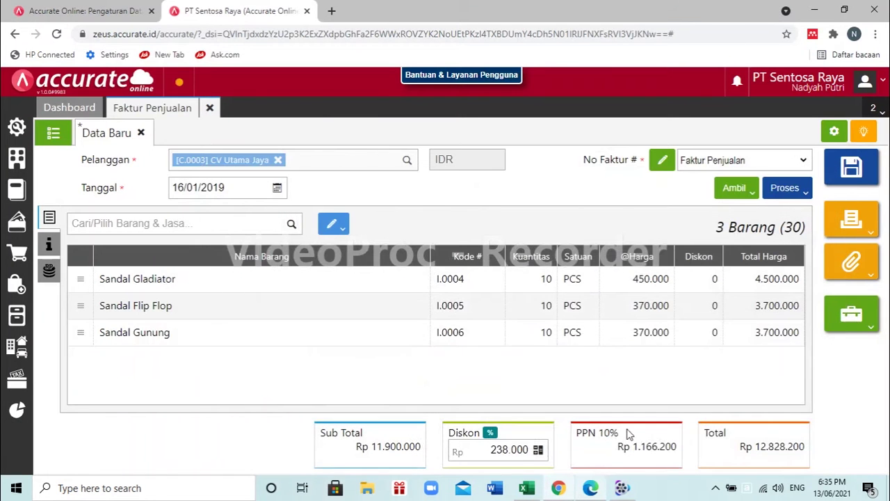
pyautogui.click(798, 192)
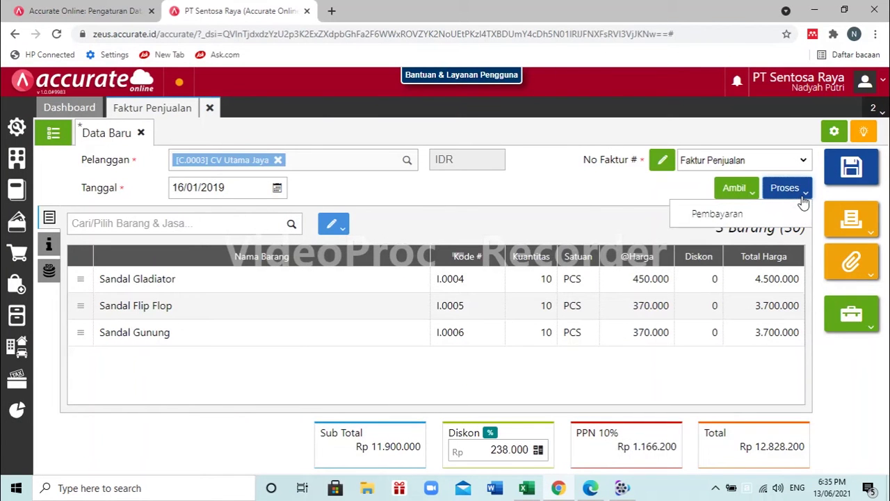
pyautogui.click(778, 221)
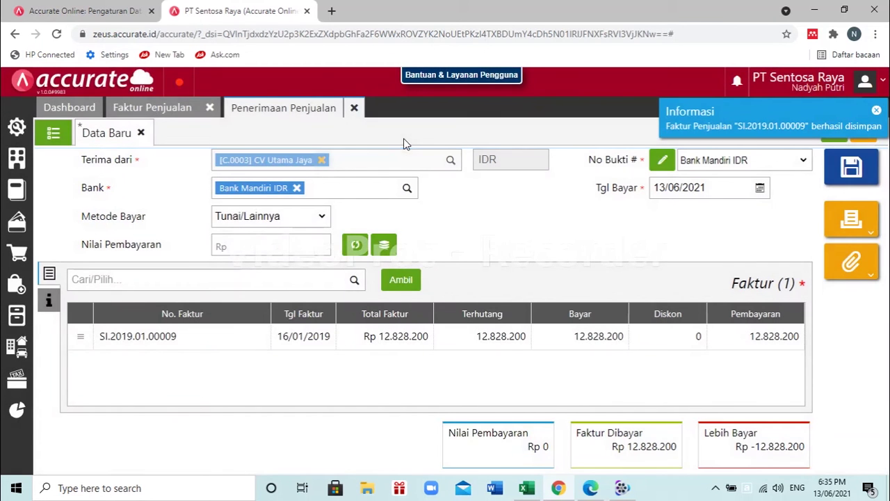
pyautogui.click(308, 221)
pyautogui.click(303, 254)
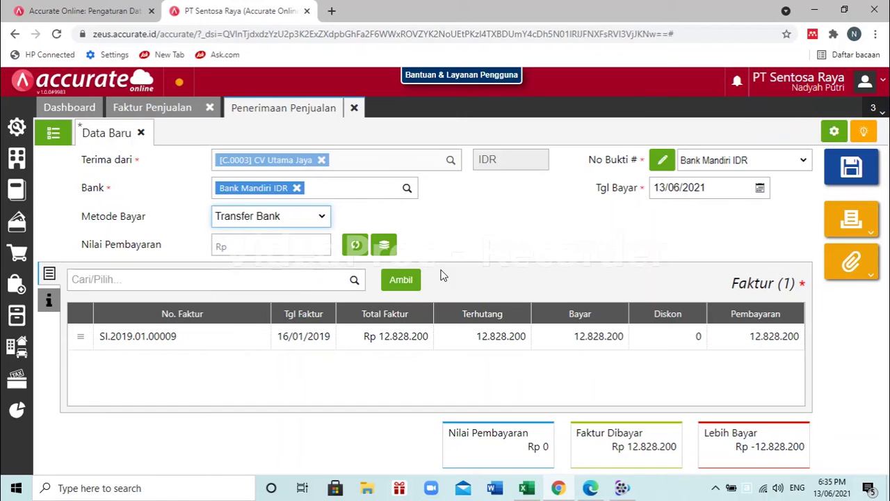
# - Confirm the transaction date in the exercise PDF and set the payment date of the sales receipt to 16/01/2019
pyautogui.click(709, 189)
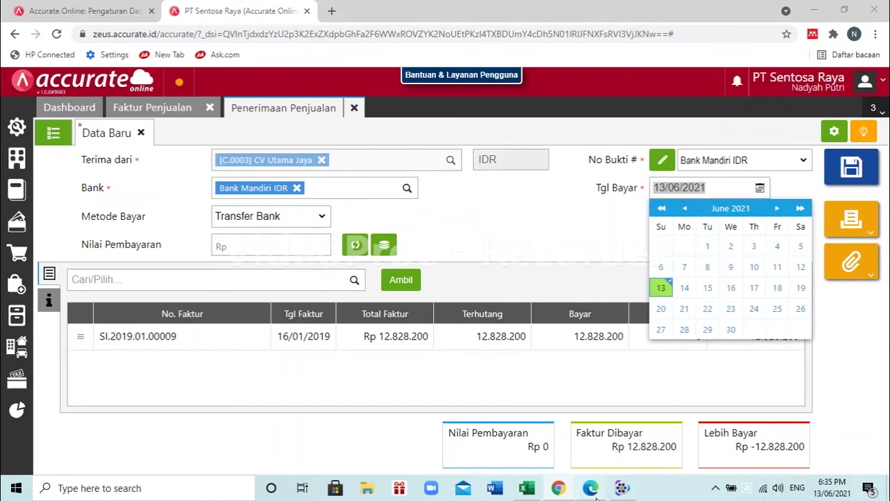
pyautogui.click(591, 489)
pyautogui.scroll(1, 600, 397)
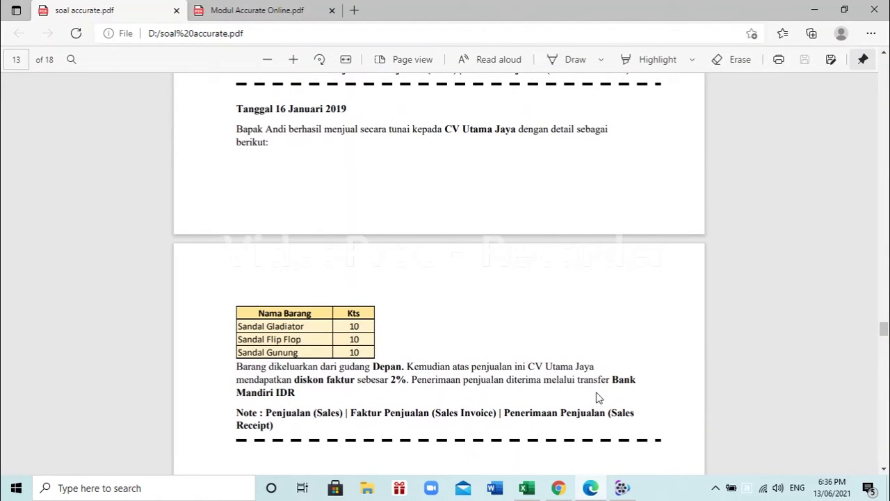
pyautogui.click(560, 488)
pyautogui.write('16/01/20')
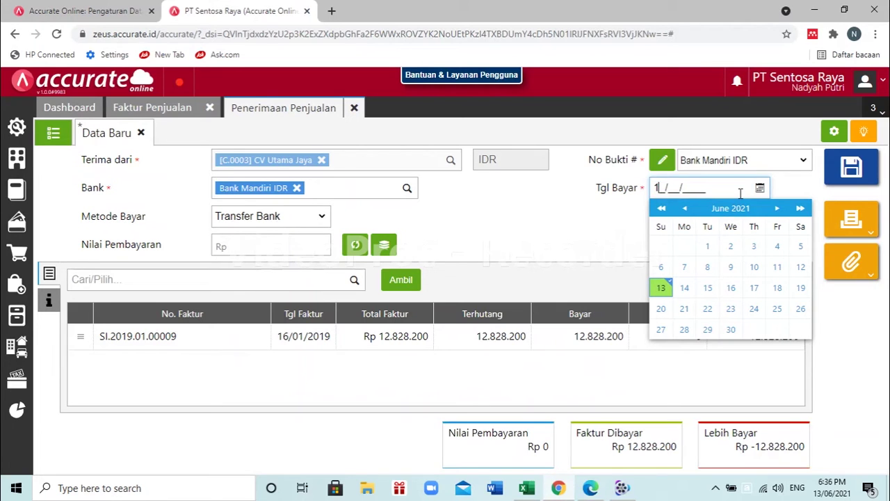
pyautogui.write('19')
pyautogui.press('Tab')
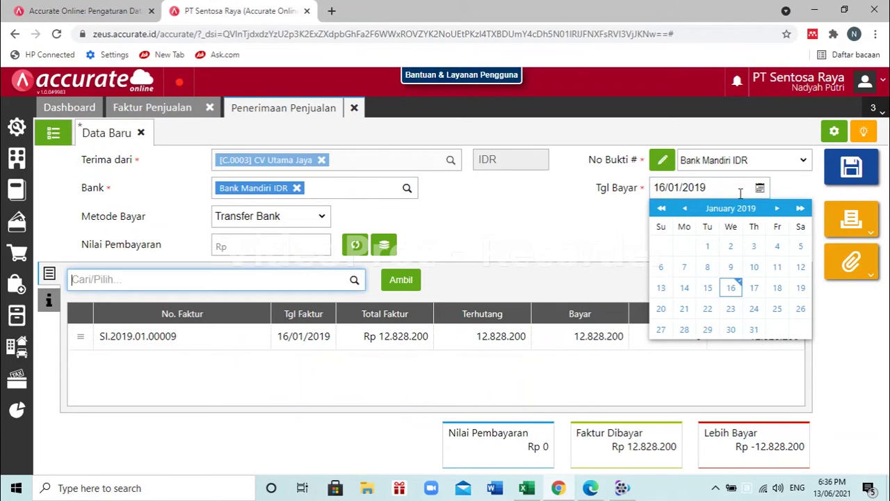
pyautogui.click(584, 219)
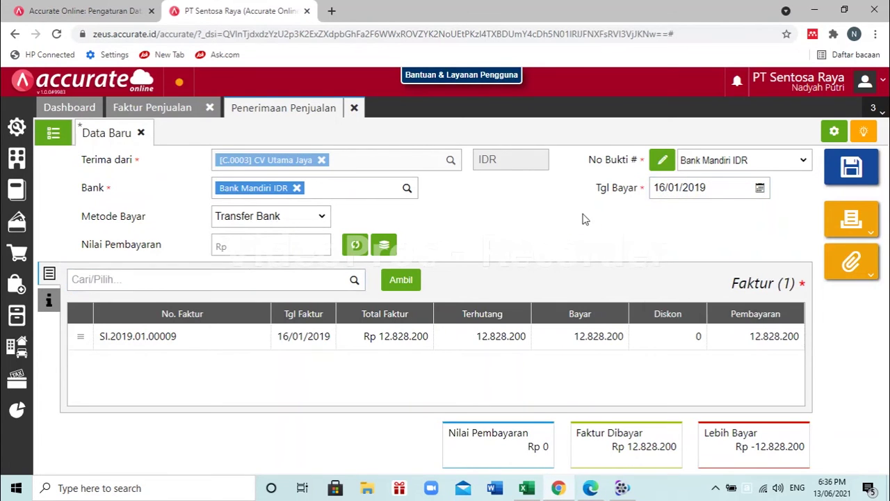
# - Calculate the payment amount from the invoice, save the sales receipt and close the receipt and invoice forms
pyautogui.click(358, 247)
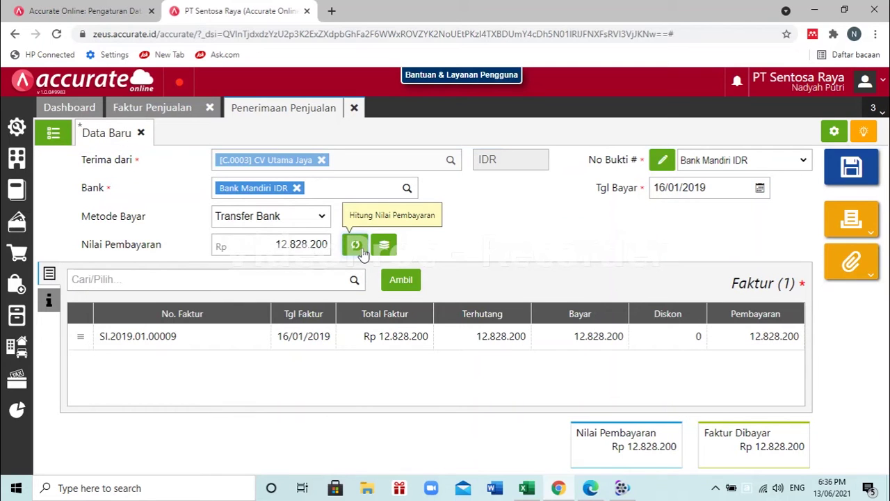
pyautogui.click(859, 185)
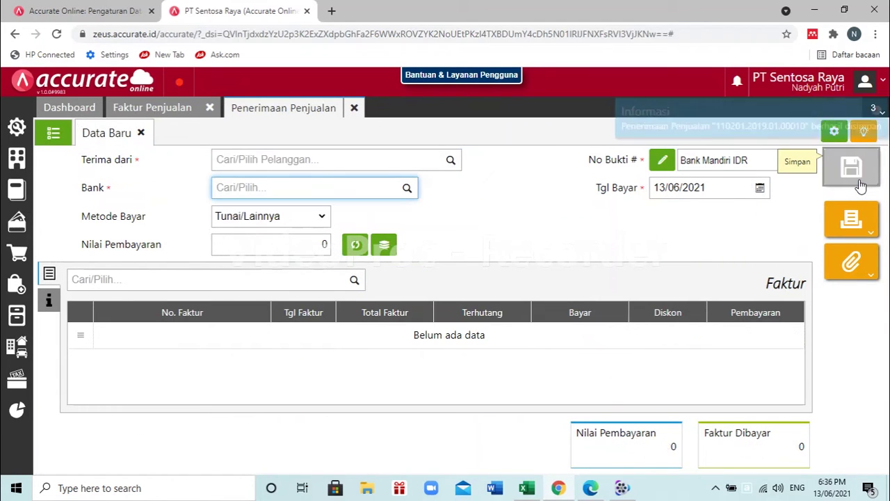
pyautogui.click(354, 110)
pyautogui.click(210, 108)
# - Look up the next task's new account details in the exercise PDF and start a new Akun Perkiraan record in Accurate Online
pyautogui.click(589, 488)
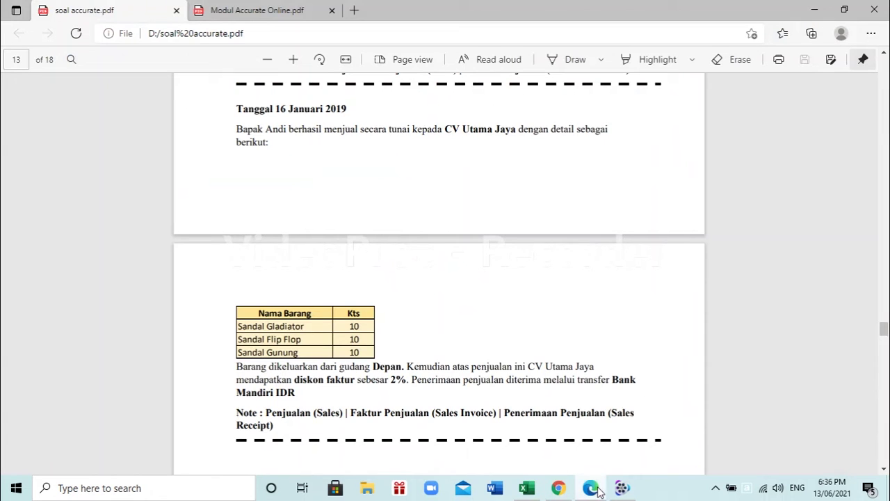
pyautogui.scroll(-3, 497, 322)
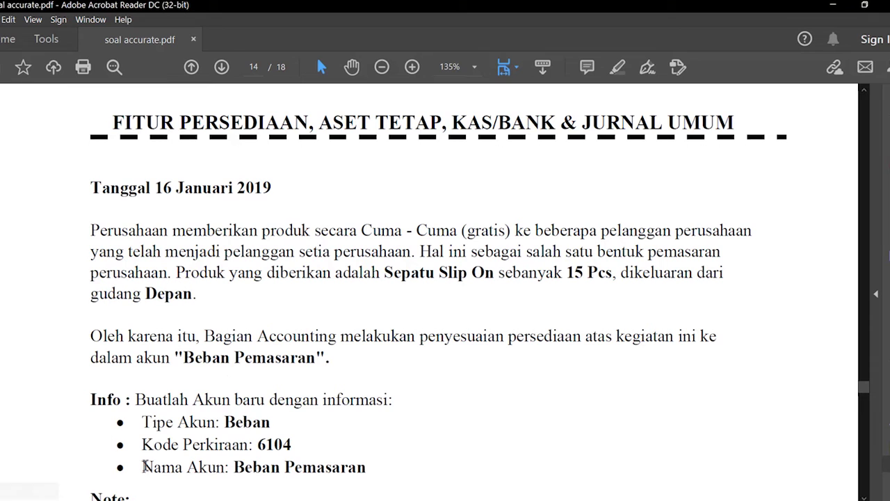
pyautogui.click(240, 500)
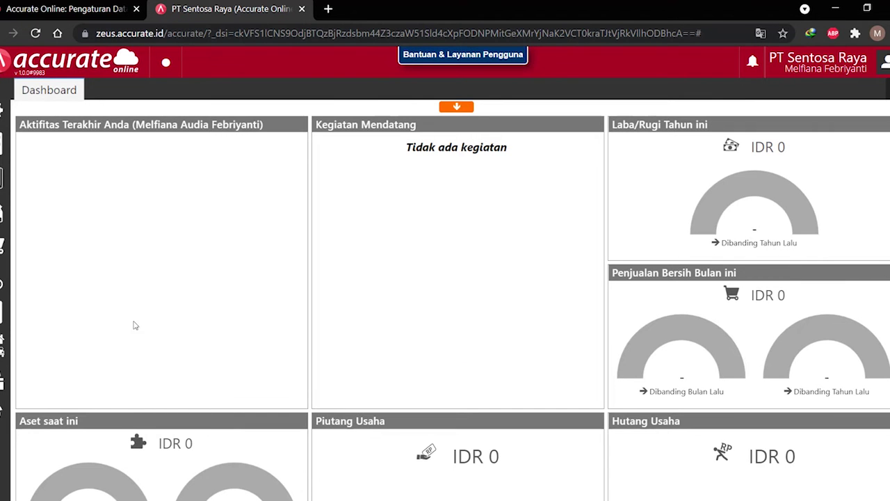
pyautogui.click(3, 176)
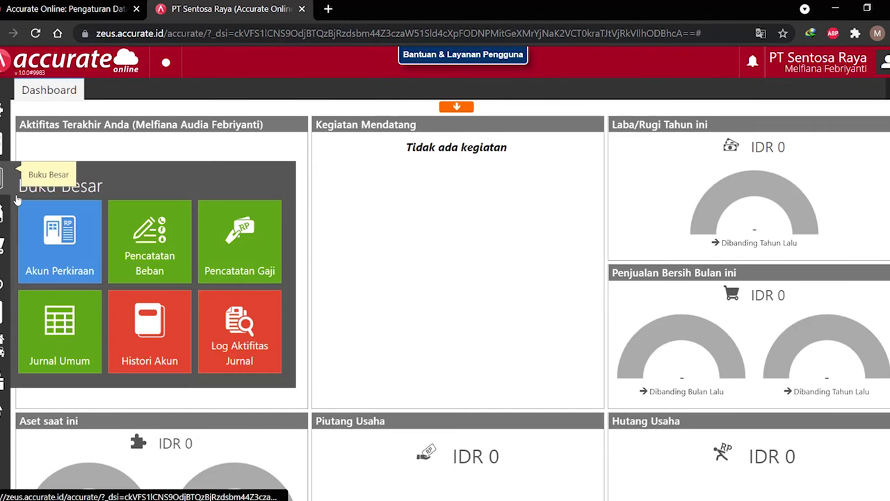
pyautogui.click(66, 260)
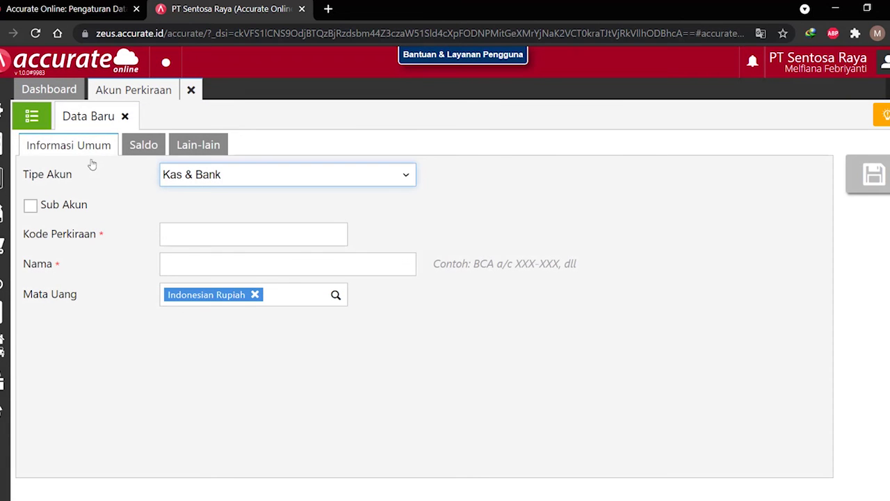
# - Create the account Beban Pemasaran with type Beban and code 6104, save it and close the Akun Perkiraan form
pyautogui.click(250, 179)
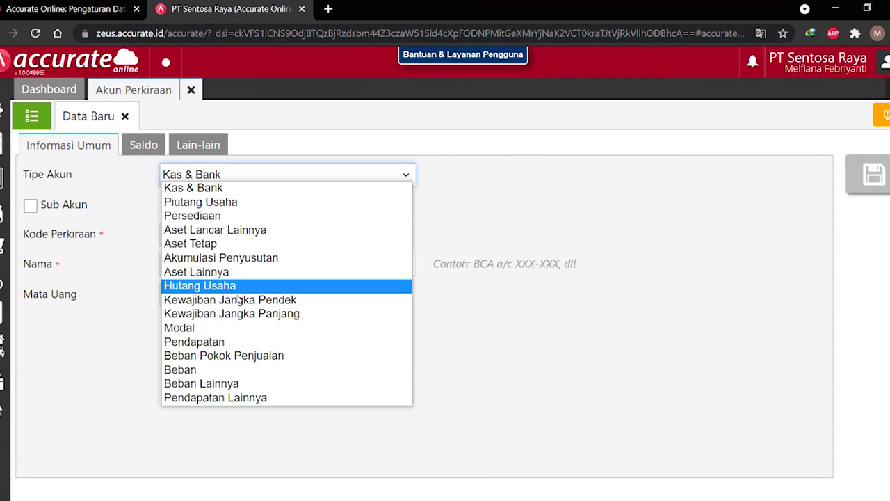
pyautogui.click(181, 369)
pyautogui.click(225, 242)
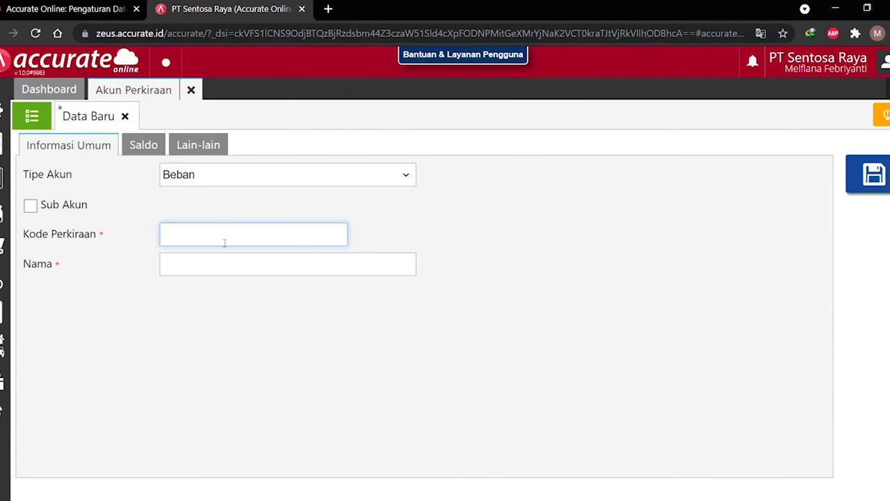
pyautogui.write('6104')
pyautogui.click(216, 265)
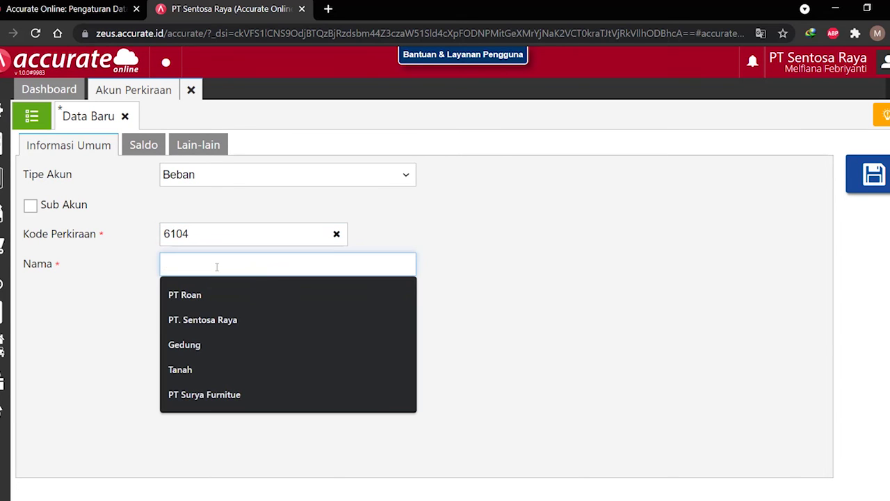
pyautogui.write('Beban Pemasa')
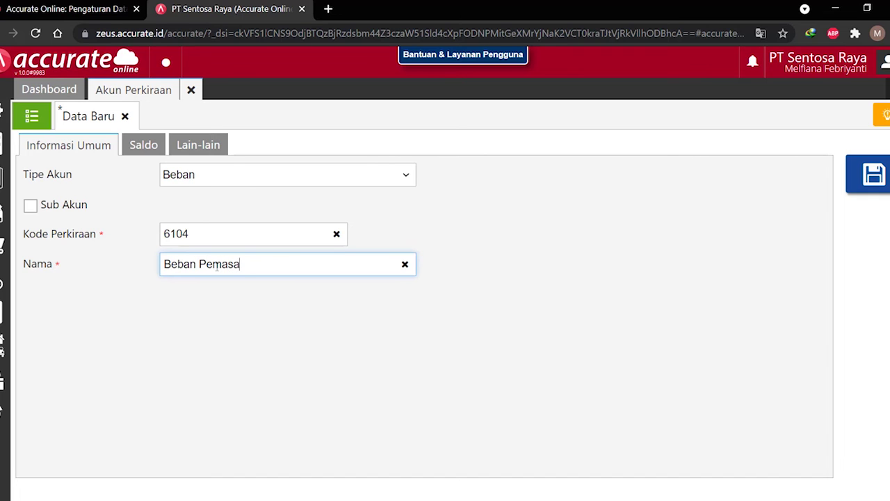
pyautogui.click(873, 174)
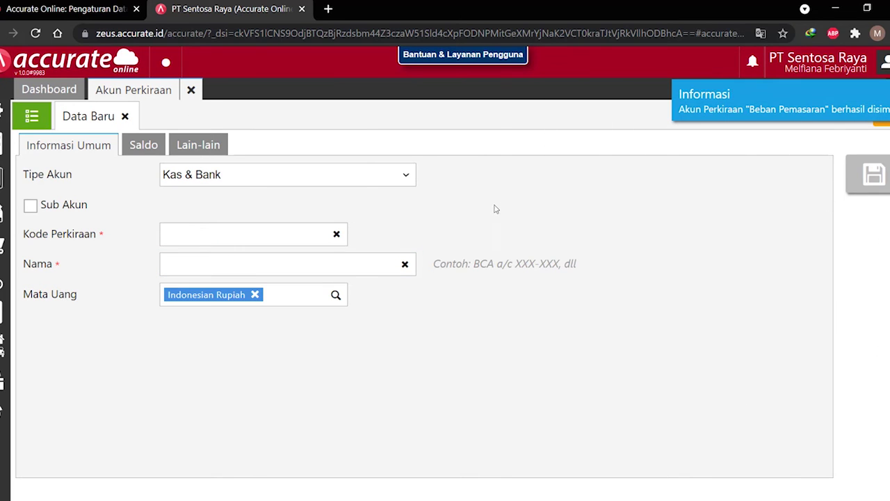
pyautogui.click(189, 89)
# - Add the Beban Pemasaran account to the inventory adjustment accounts (Akun Penyesuaian) in the company preferences and save them
pyautogui.moveTo(2, 108)
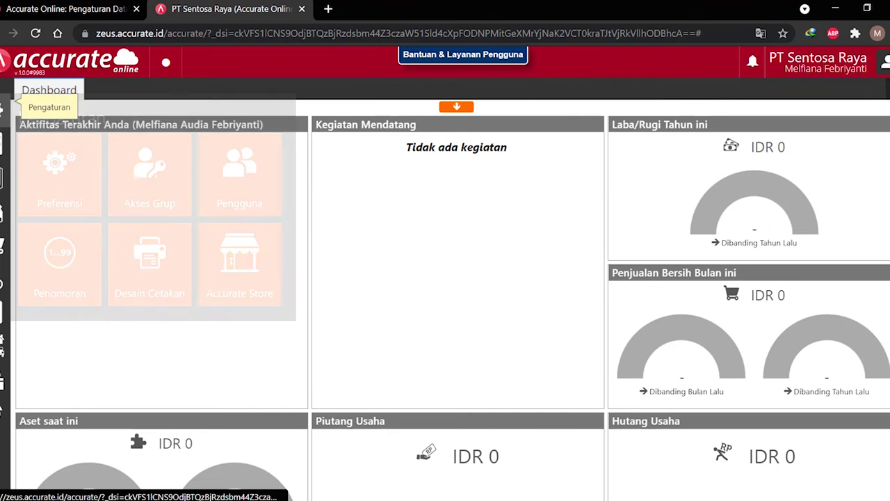
pyautogui.click(70, 180)
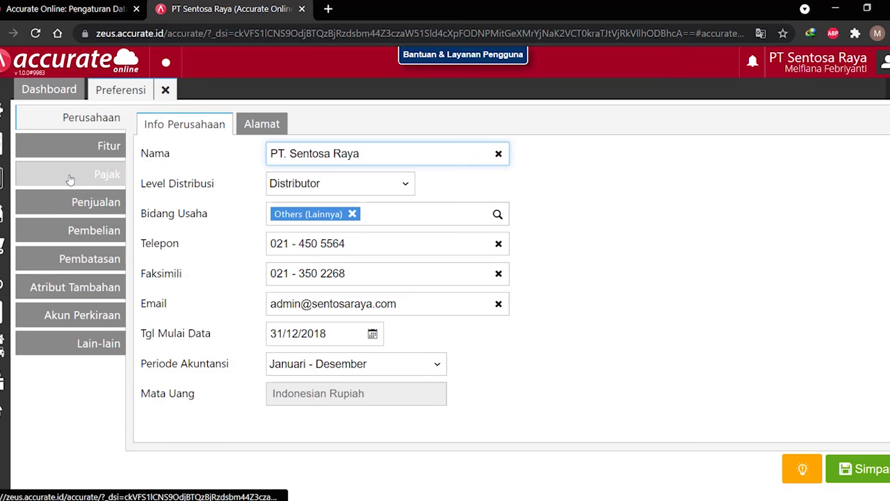
pyautogui.click(99, 322)
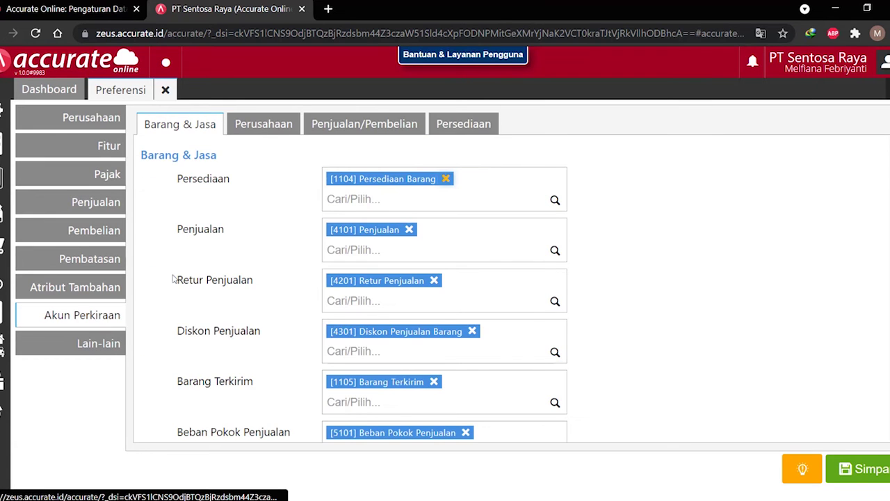
pyautogui.click(463, 129)
pyautogui.click(361, 201)
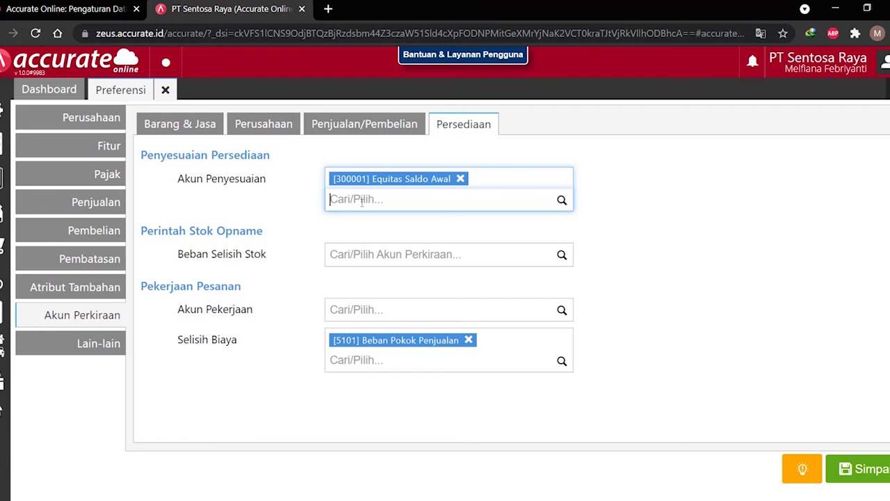
pyautogui.write('pemasa')
pyautogui.click(376, 239)
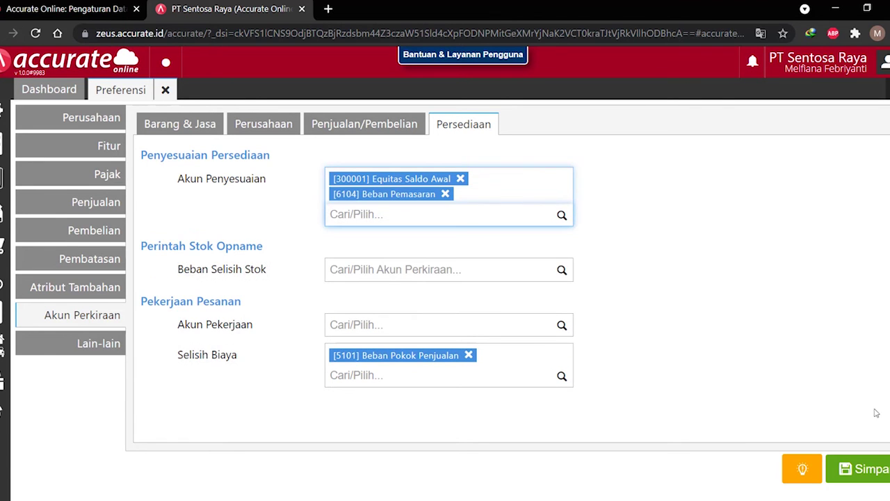
pyautogui.click(868, 470)
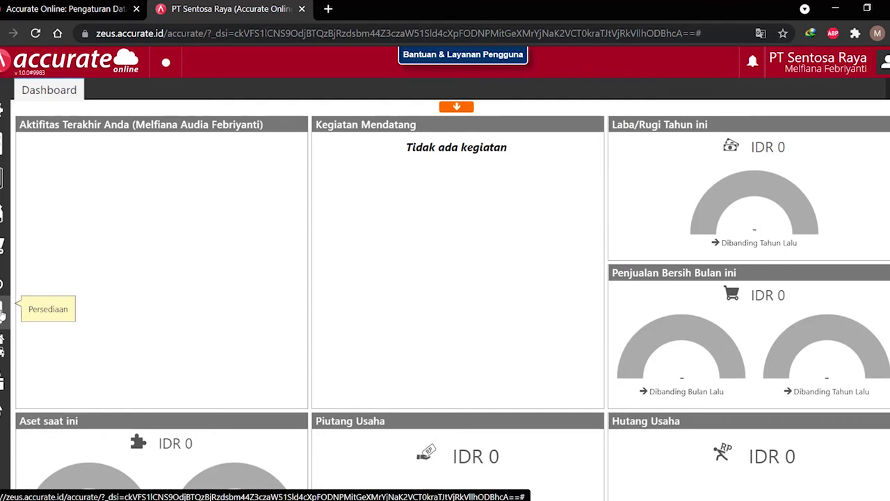
# - Start a new Penyesuaian Persediaan dated 16/01/2019 and add the item Sepatu Slip On
pyautogui.click(3, 314)
pyautogui.click(221, 273)
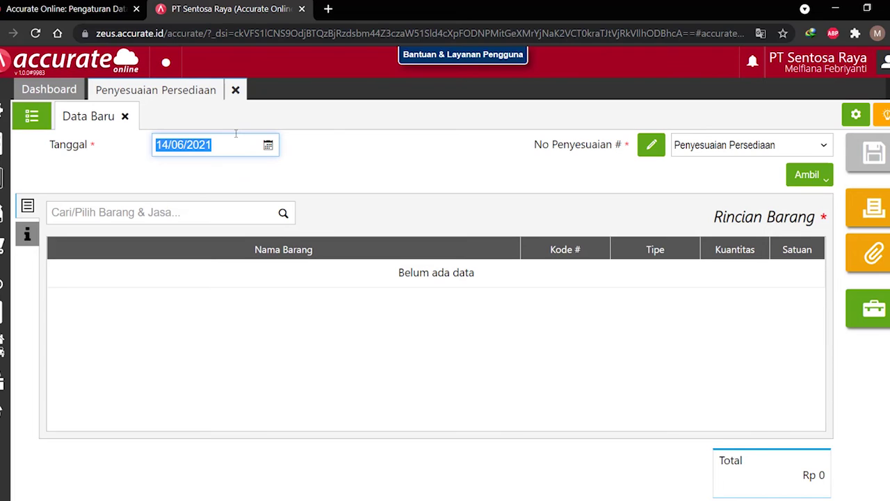
pyautogui.write('16/01/209')
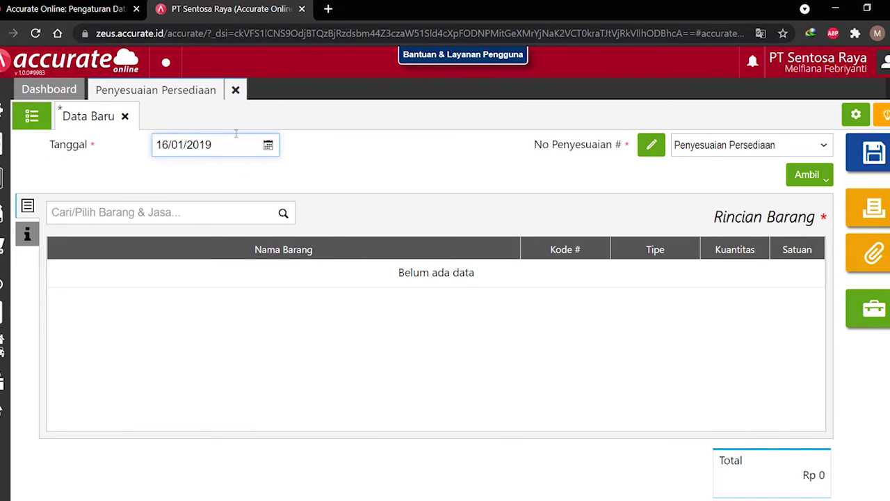
pyautogui.click(226, 211)
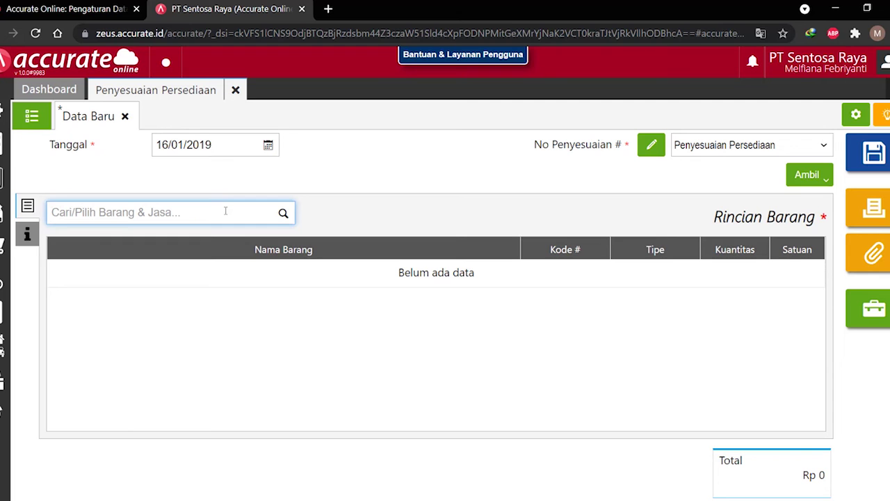
pyautogui.write('Slip')
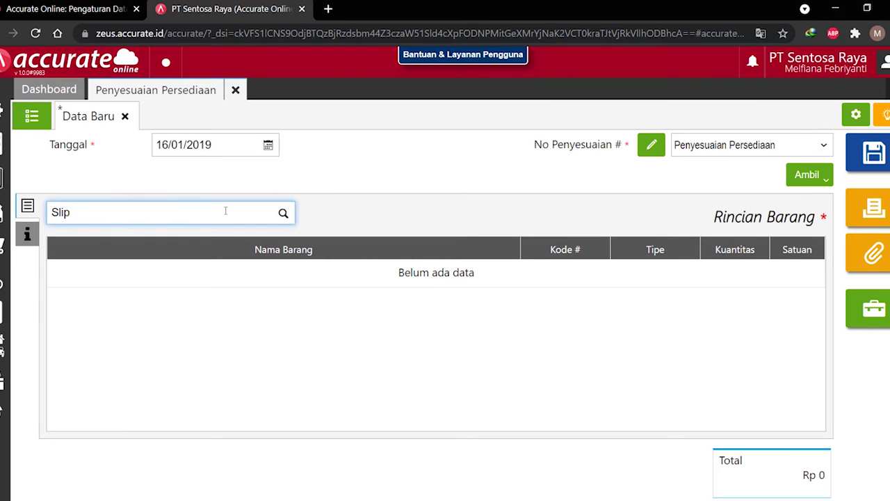
pyautogui.click(225, 246)
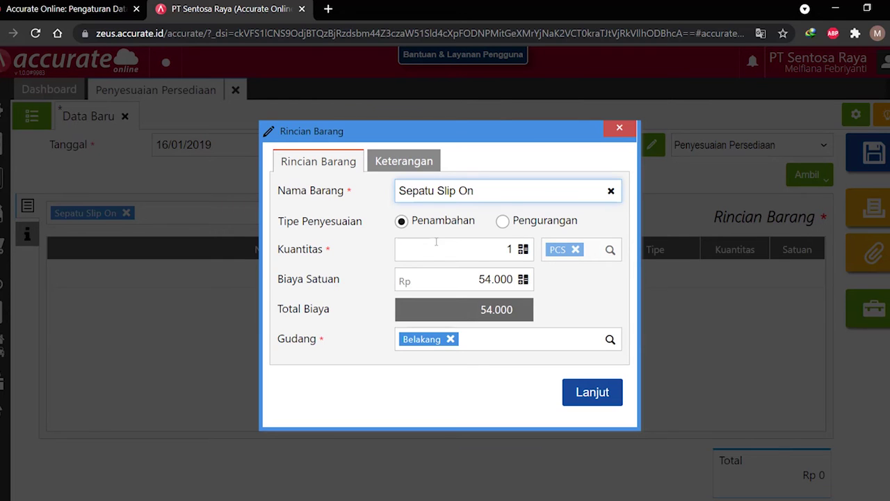
# - Set the Sepatu Slip On adjustment to Pengurangan with a quantity of 15 from warehouse Depan and confirm the item details
pyautogui.click(502, 221)
pyautogui.click(514, 249)
pyautogui.write('1')
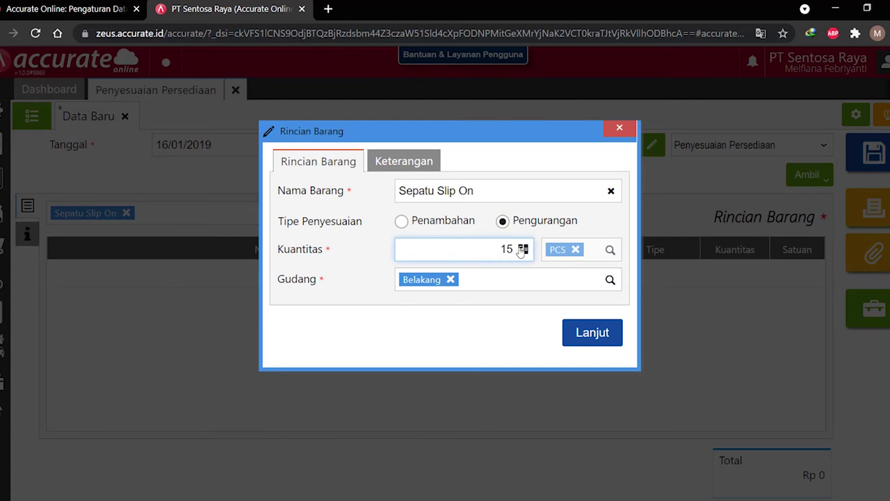
pyautogui.click(450, 280)
pyautogui.write('Depan')
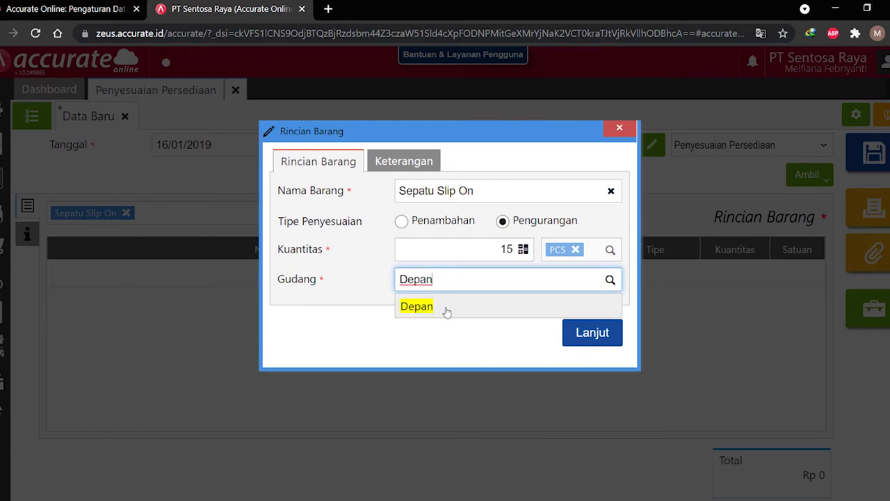
pyautogui.click(445, 308)
pyautogui.click(593, 335)
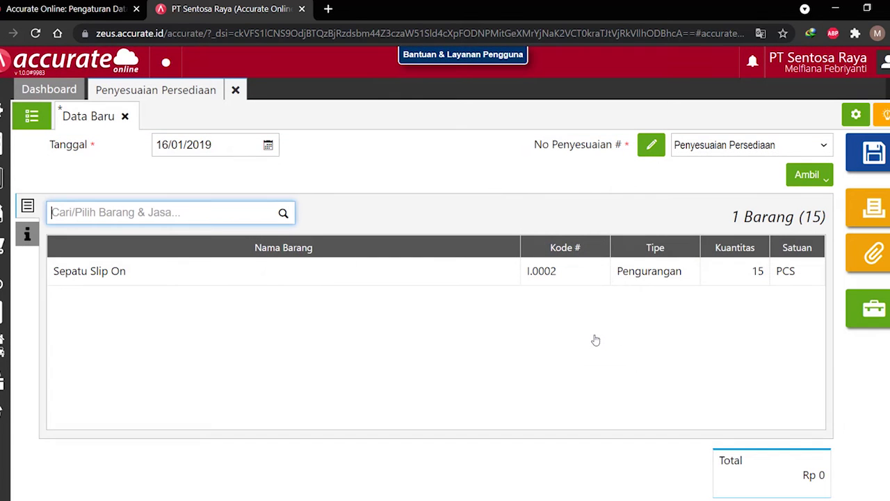
# - Replace the adjustment account with Beban Pemasaran, save the inventory adjustment and close the form
pyautogui.click(25, 234)
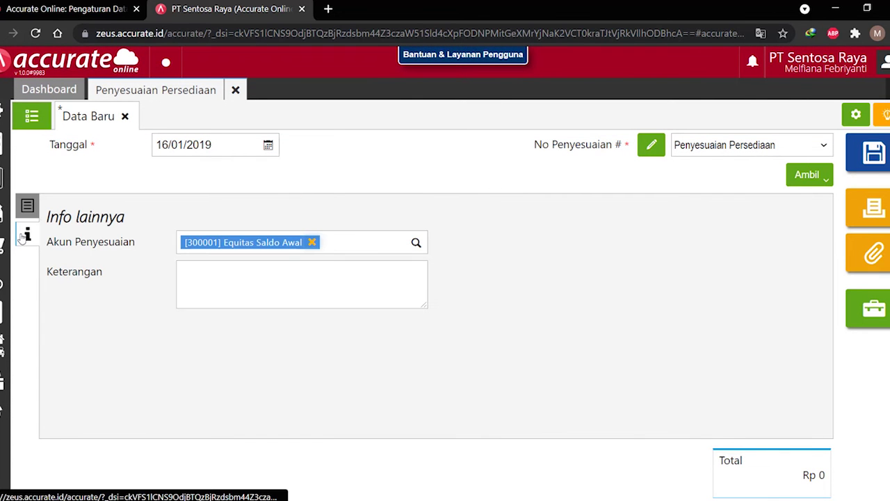
pyautogui.click(313, 242)
pyautogui.write('pemasa')
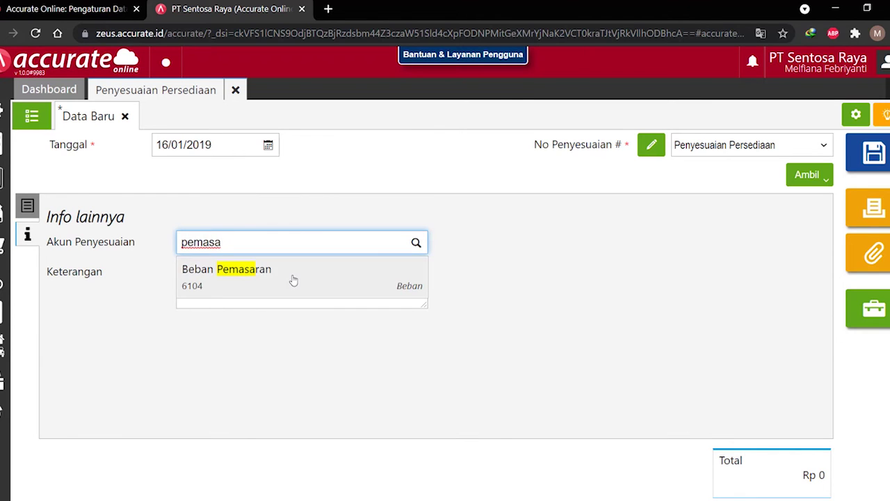
pyautogui.click(292, 278)
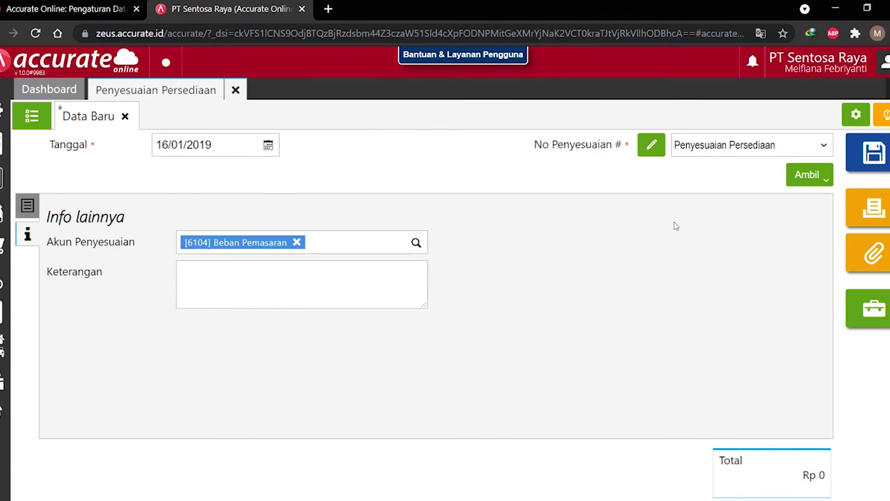
pyautogui.click(867, 164)
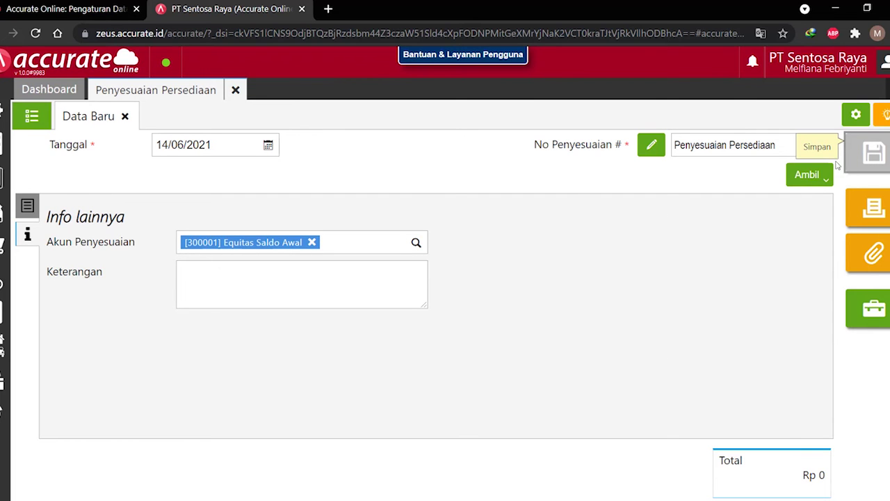
pyautogui.click(236, 91)
# - Look up the promo package details in the exercise PDF and start a new Barang & Jasa record in Accurate Online
pyautogui.hotkey('alt', 'Tab')
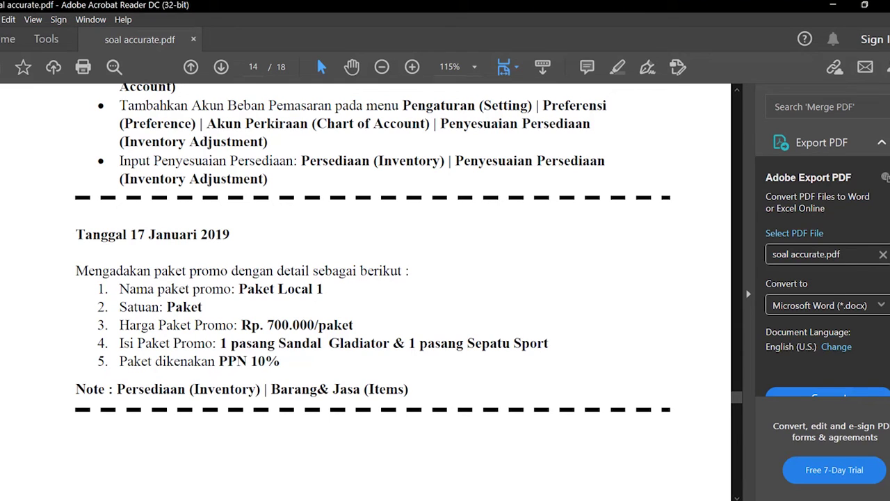
pyautogui.hotkey('alt', 'Tab')
pyautogui.click(3, 311)
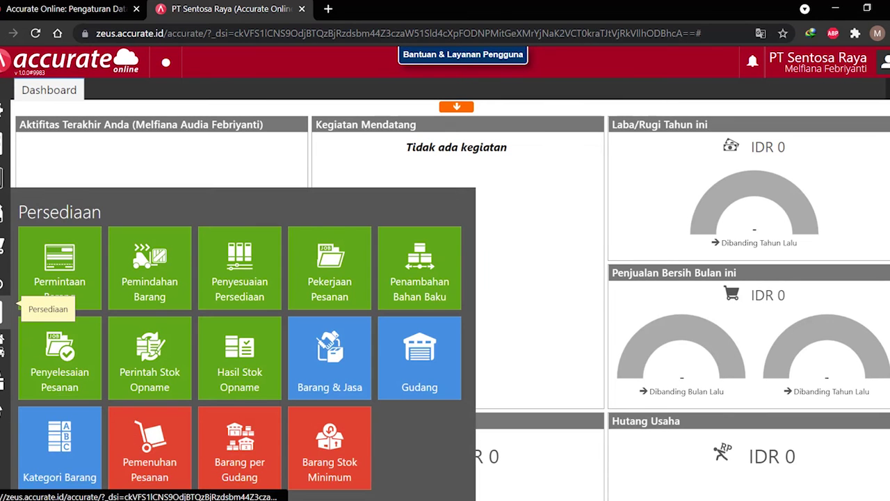
pyautogui.click(337, 348)
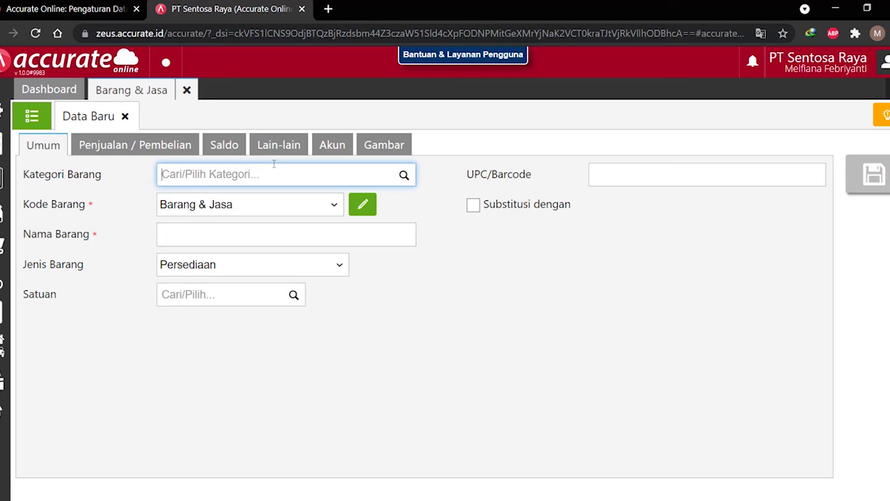
# - Set the new item's category to Umum, its code to I.0007 and its name to Paket Local 1
pyautogui.write('umum')
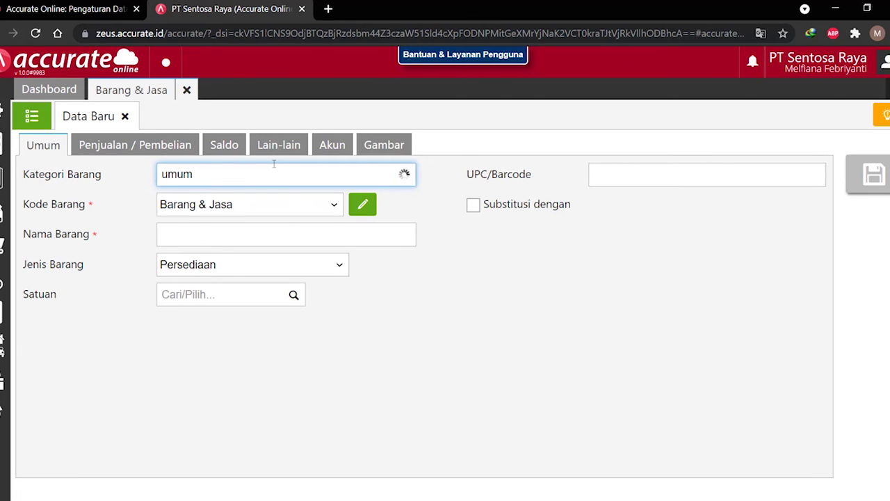
pyautogui.click(272, 202)
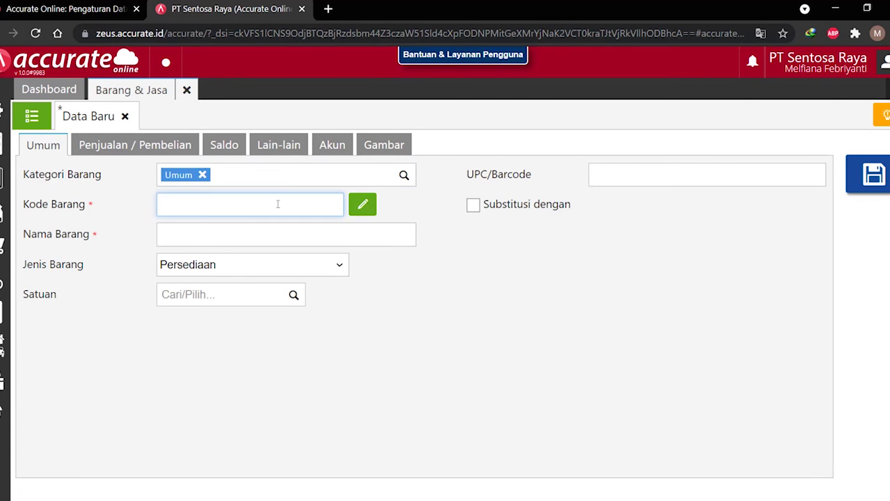
pyautogui.write('I.0007')
pyautogui.click(256, 235)
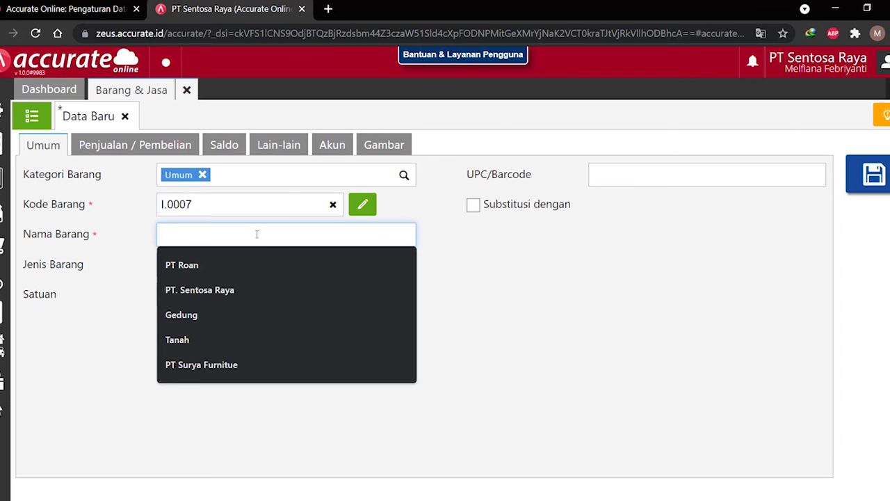
pyautogui.write('Paket Local 1')
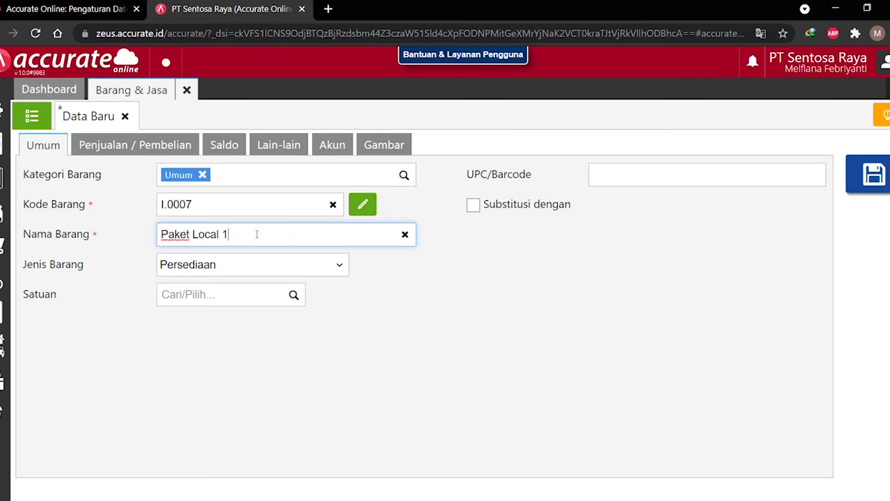
# - Set the item type of Paket Local 1 to Grup and its unit to Paket
pyautogui.click(302, 274)
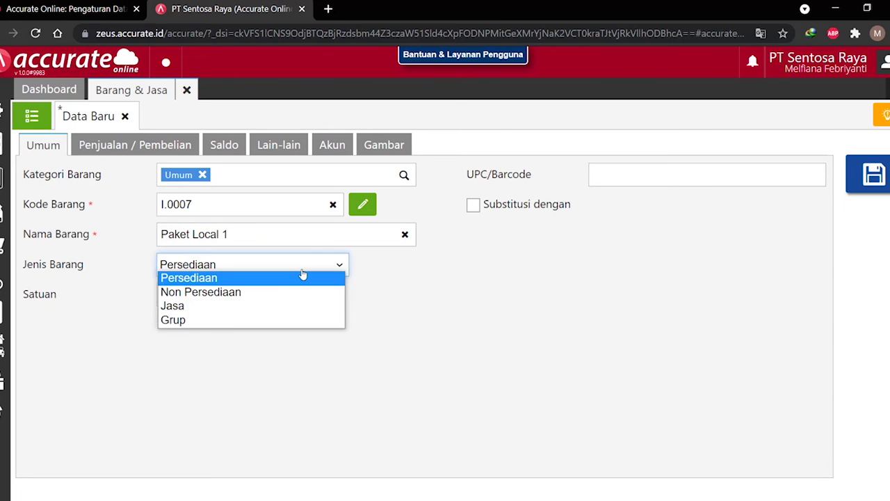
pyautogui.click(258, 320)
pyautogui.click(255, 287)
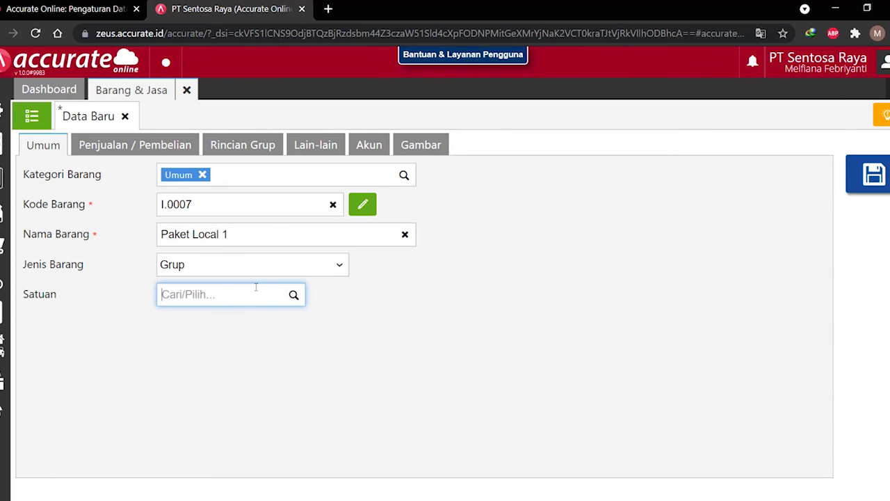
pyautogui.write('paket')
pyautogui.press('BackSpace')
pyautogui.write('Paket')
pyautogui.click(227, 351)
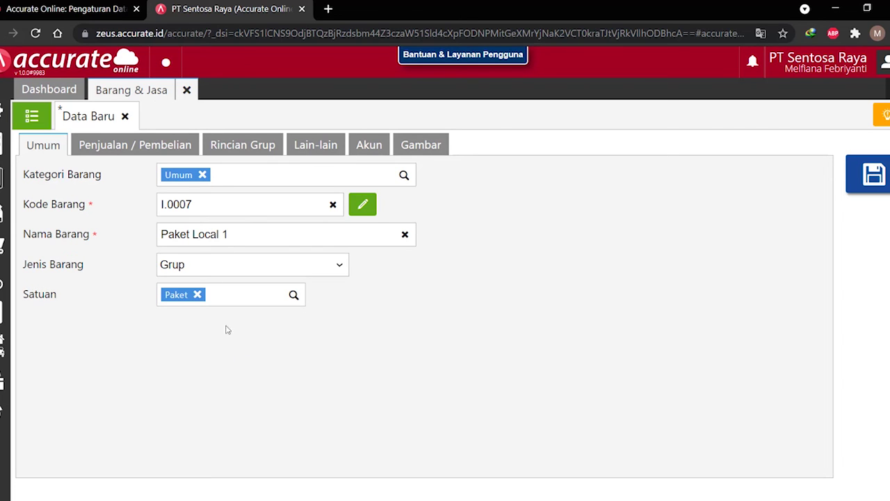
# - Turn off pricing from group details, set the default selling price to 700.000 per Paket and apply Pajak Pertambahan Nilai as PPN
pyautogui.click(122, 145)
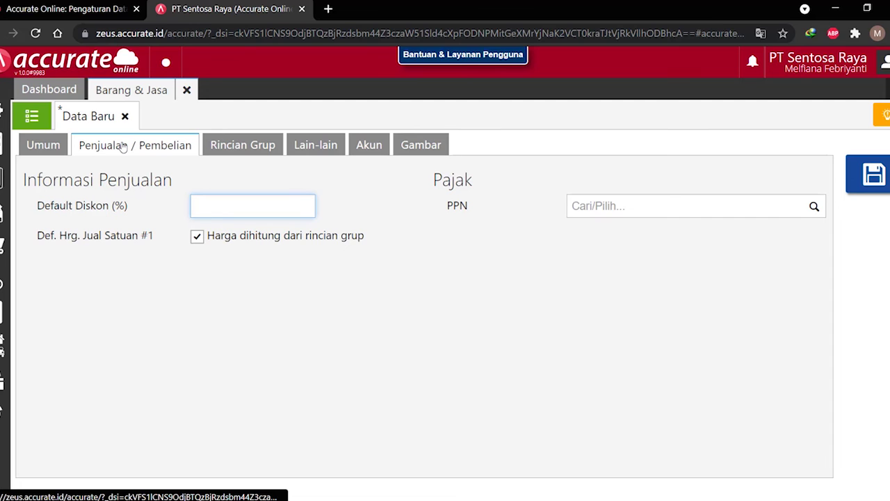
pyautogui.click(197, 238)
pyautogui.click(255, 263)
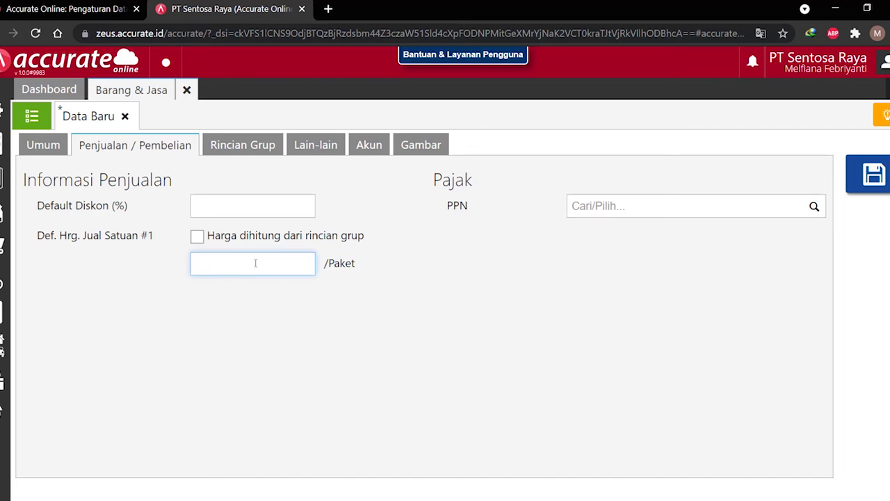
pyautogui.write('700.000')
pyautogui.press('Tab')
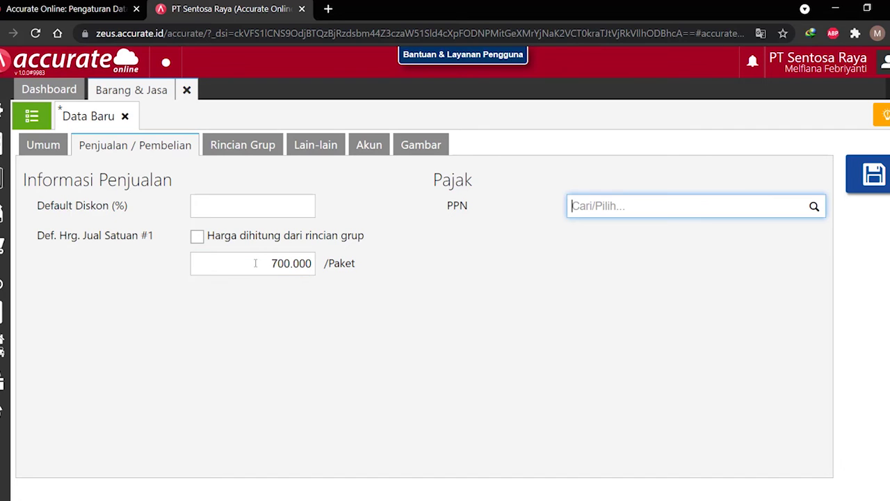
pyautogui.click(814, 207)
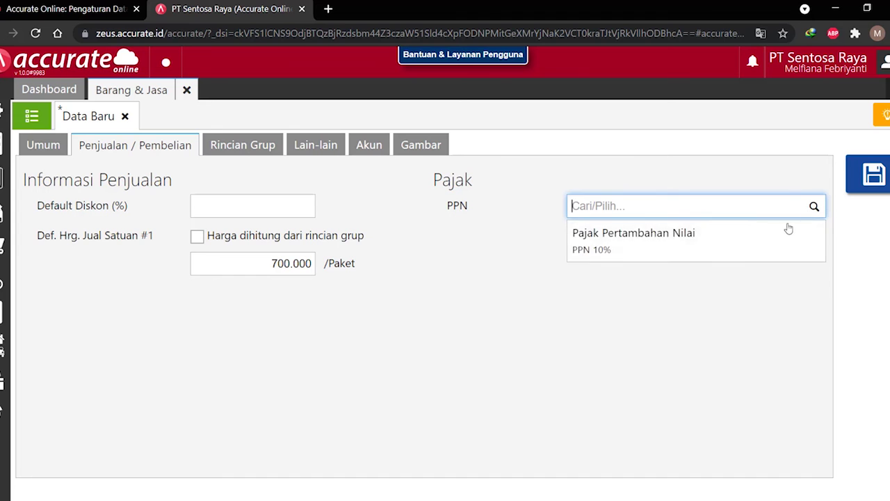
pyautogui.click(754, 247)
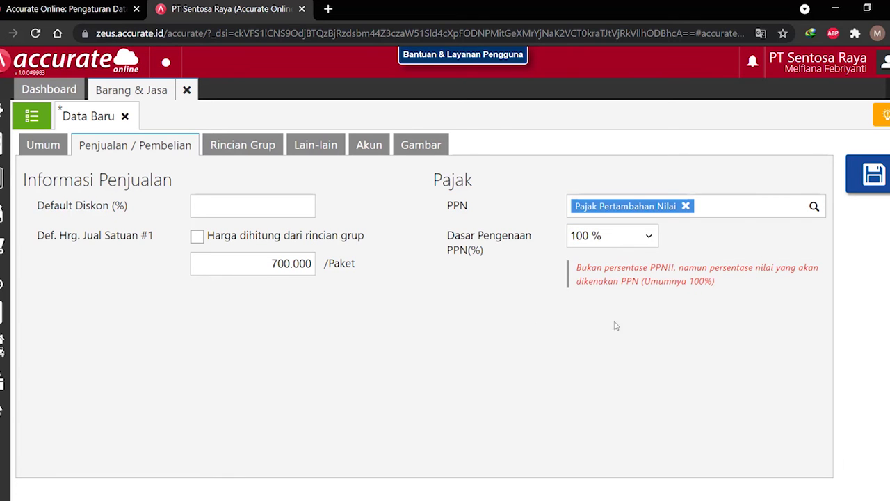
# - Add 1 PCS each of Sandal Gladiator and Sepatu Sport to the package's group details and save the item
pyautogui.click(264, 152)
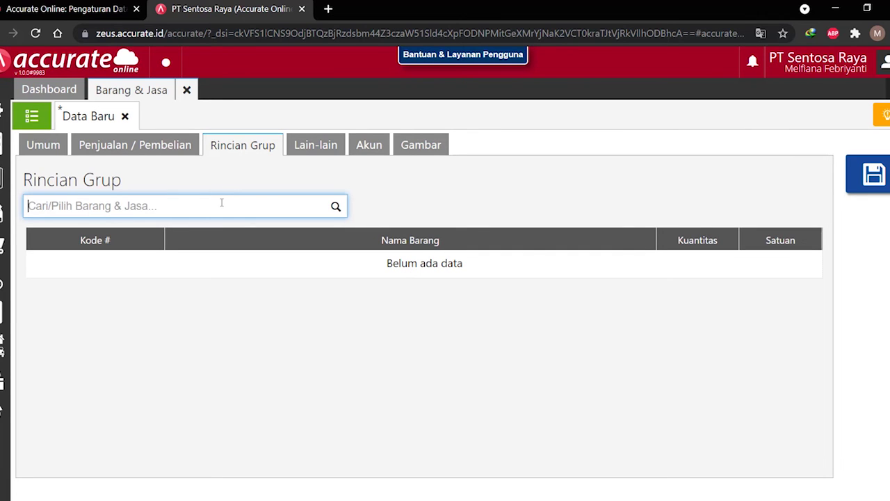
pyautogui.write('gladiat')
pyautogui.click(218, 249)
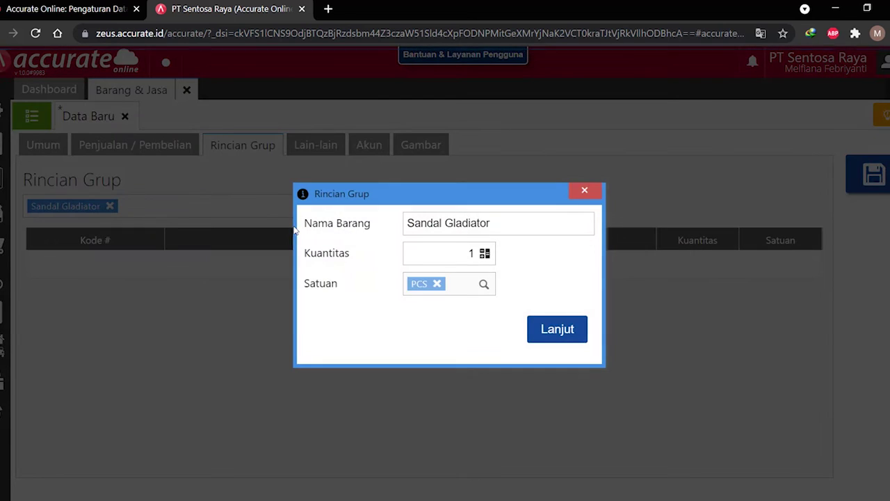
pyautogui.click(543, 338)
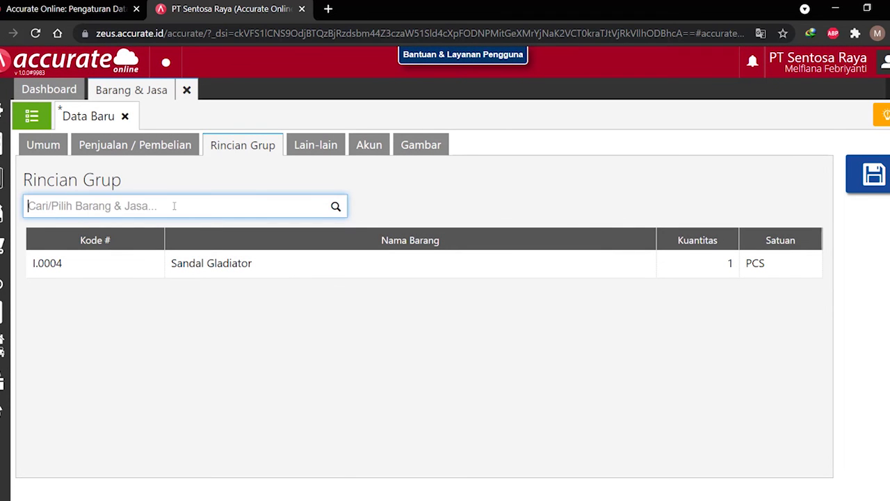
pyautogui.write('sport')
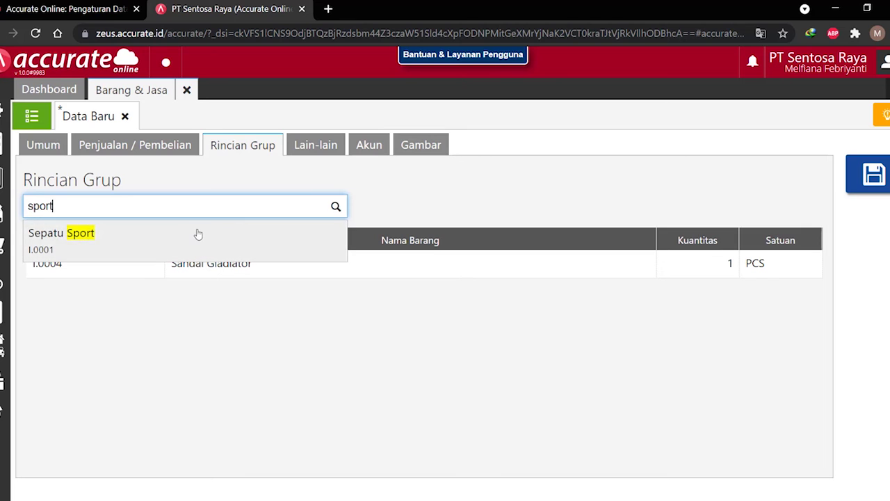
pyautogui.click(198, 234)
pyautogui.click(546, 328)
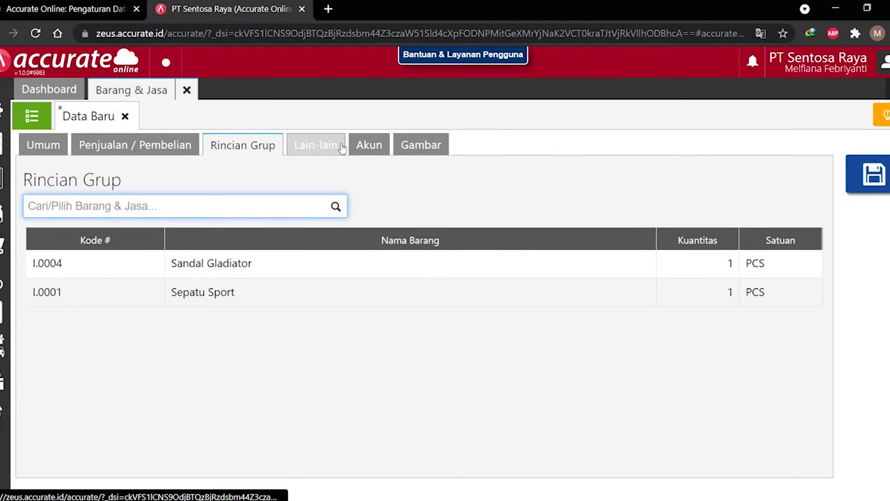
pyautogui.click(873, 180)
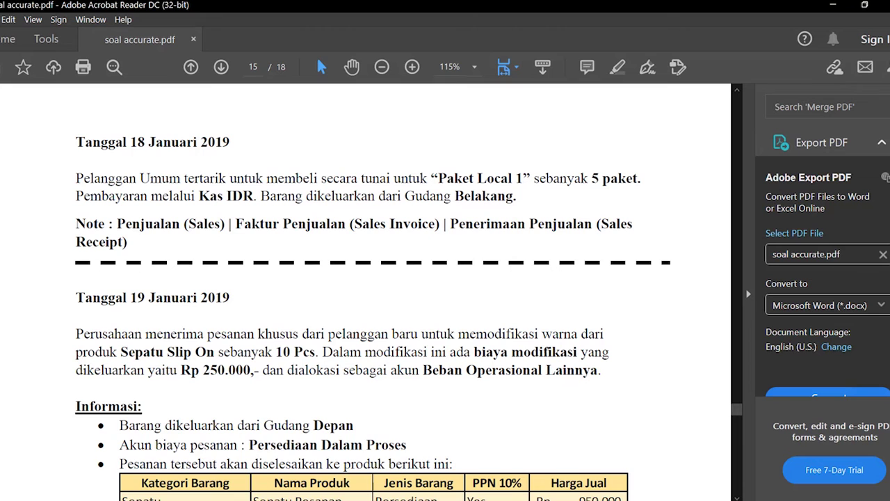
# - Switch from the exercise PDF to Accurate Online and start a new Faktur Penjualan for Pelanggan Umum
pyautogui.moveTo(164, 500)
pyautogui.click(165, 455)
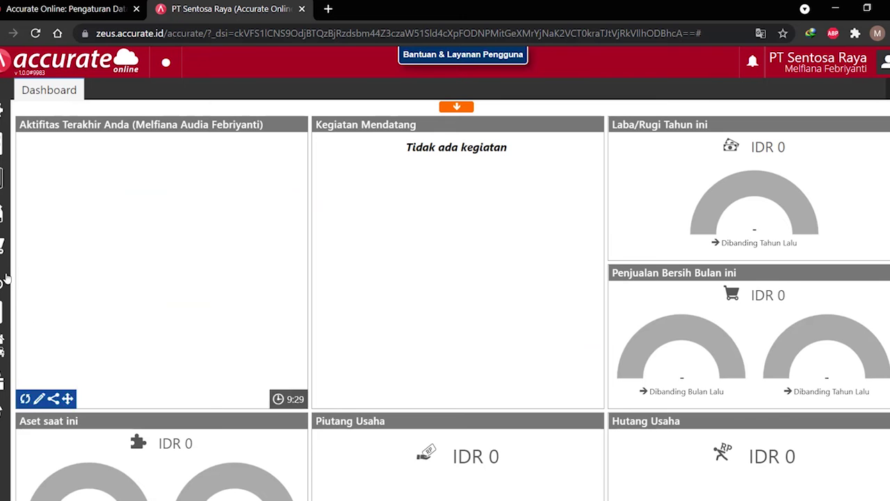
pyautogui.click(3, 244)
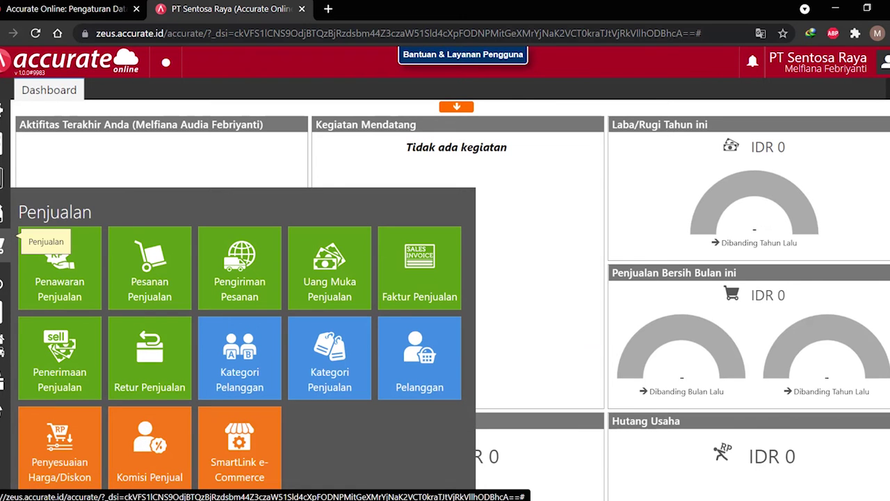
pyautogui.click(387, 289)
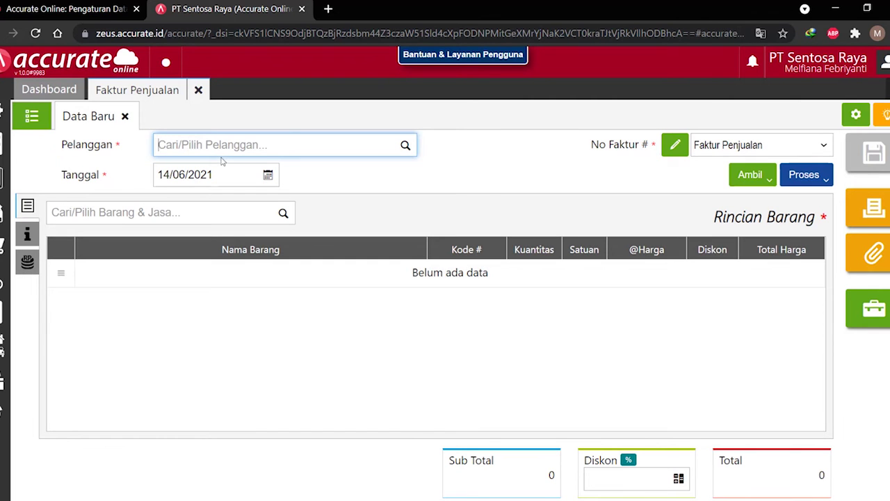
pyautogui.write('umum')
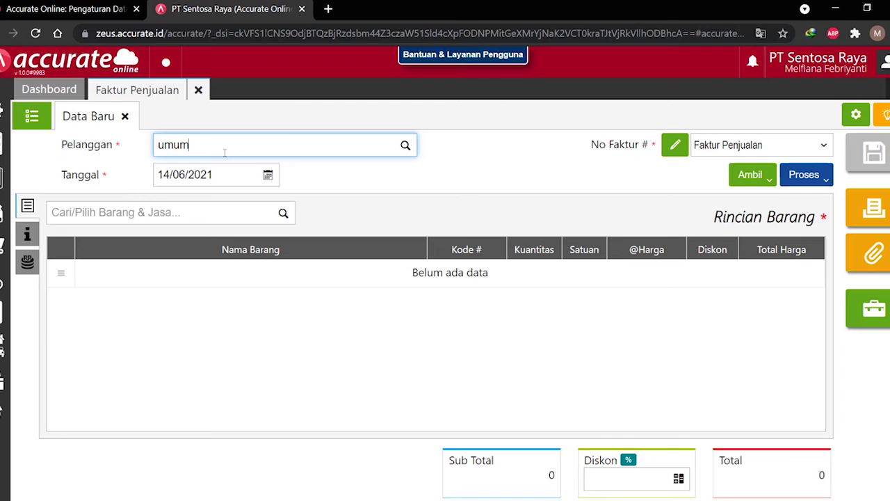
pyautogui.click(238, 169)
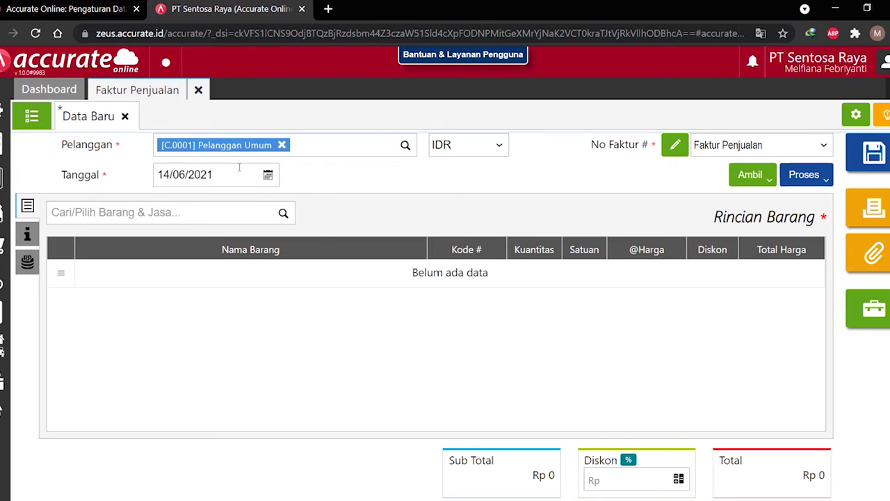
# - Set the sales invoice date to 18/01/2019
pyautogui.click(224, 172)
pyautogui.write('18')
pyautogui.press('BackSpace')
pyautogui.write('8/01/201')
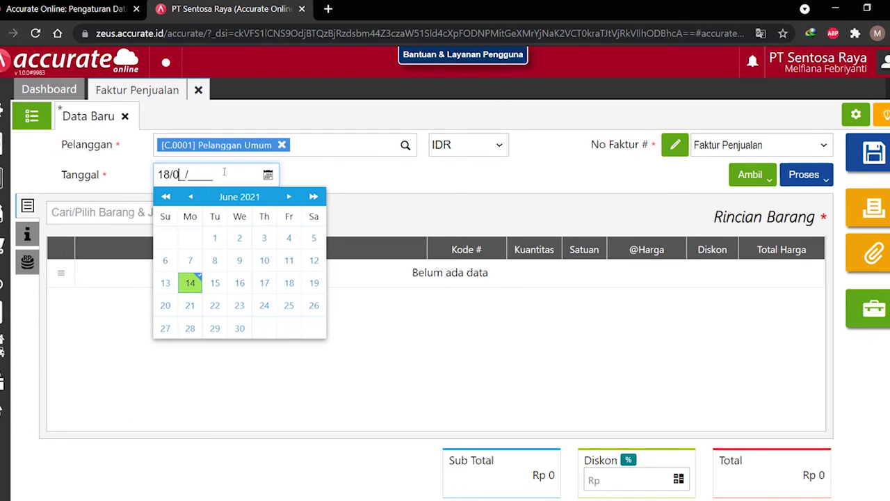
pyautogui.write('9')
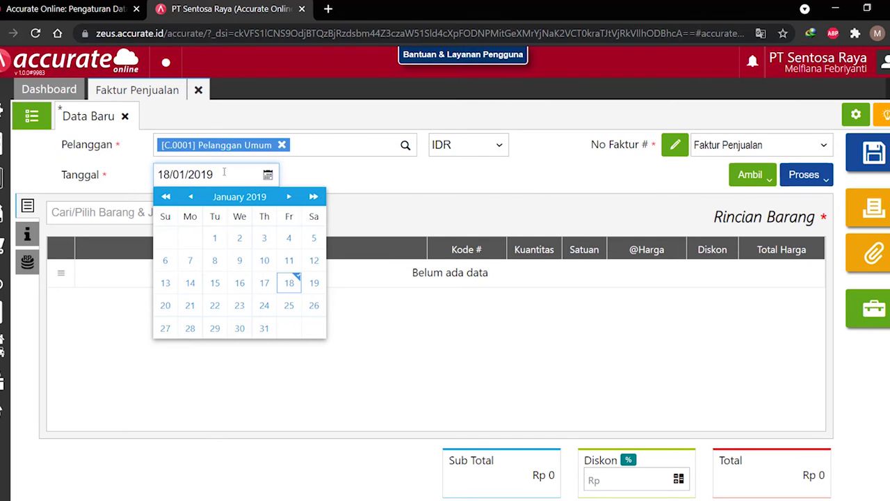
pyautogui.click(289, 282)
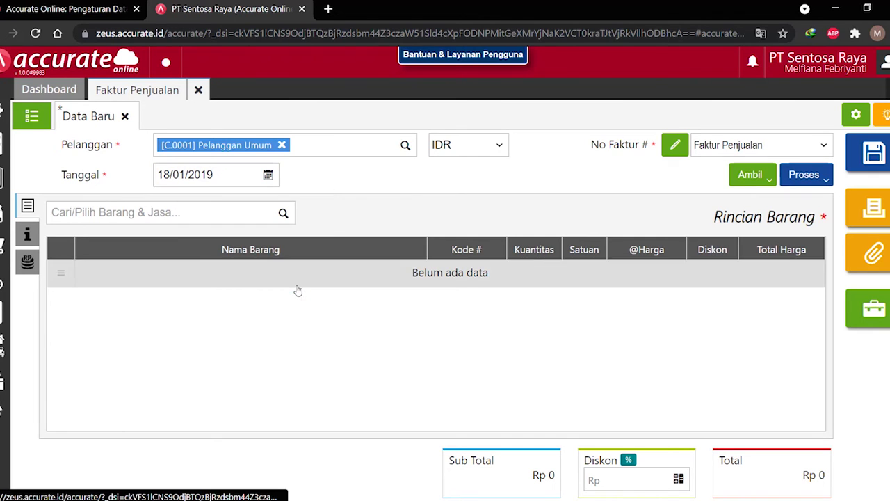
# - Add Paket Local 1 to the sales invoice with a quantity of 5 Paket
pyautogui.write('paket l')
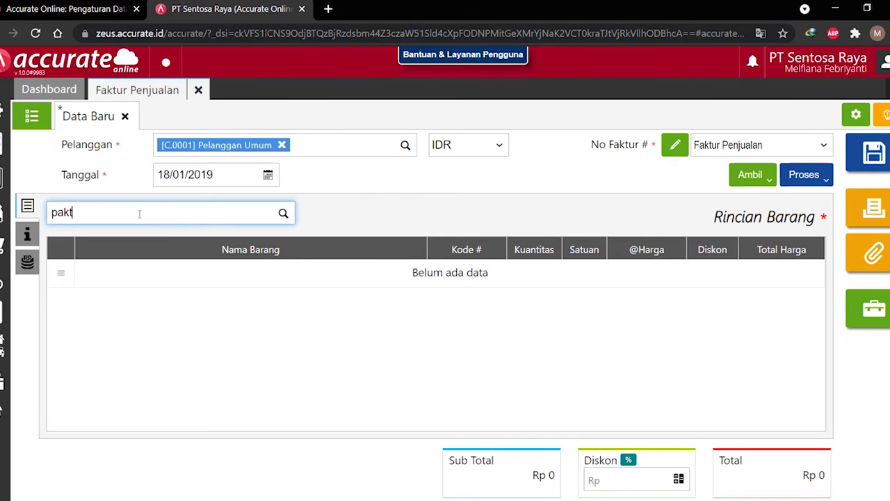
pyautogui.write('ocal')
pyautogui.click(150, 242)
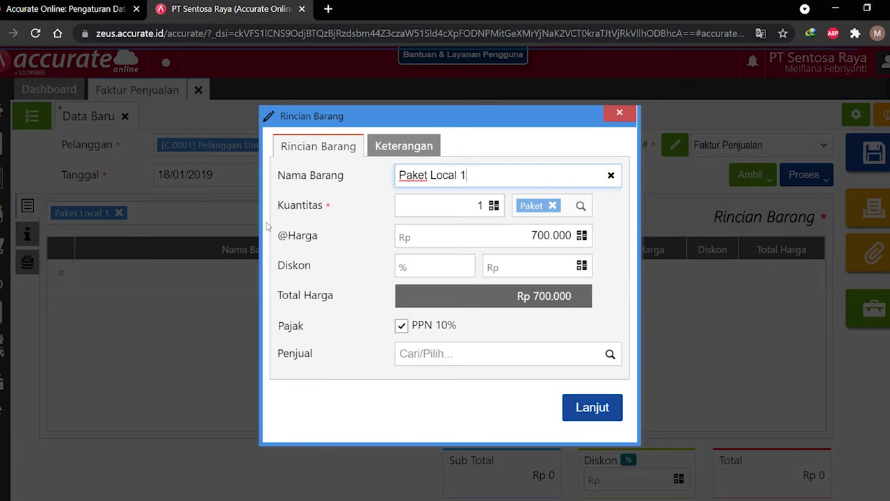
pyautogui.click(463, 201)
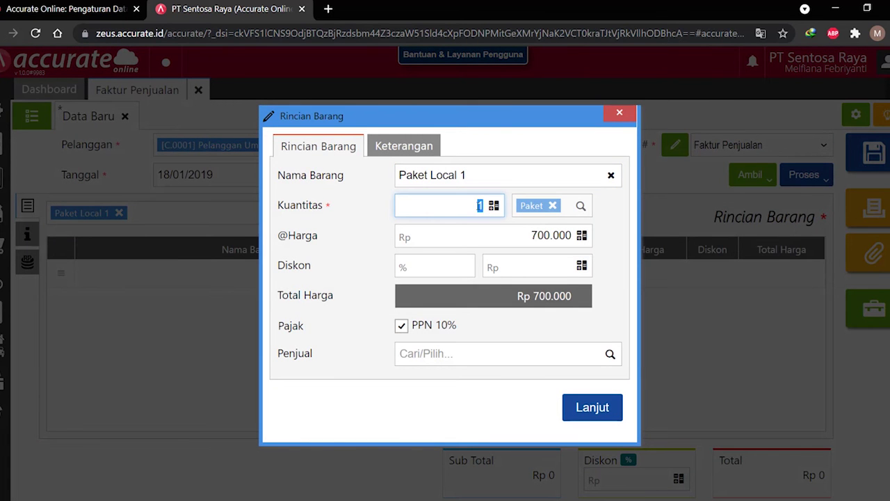
pyautogui.write('5')
pyautogui.click(581, 408)
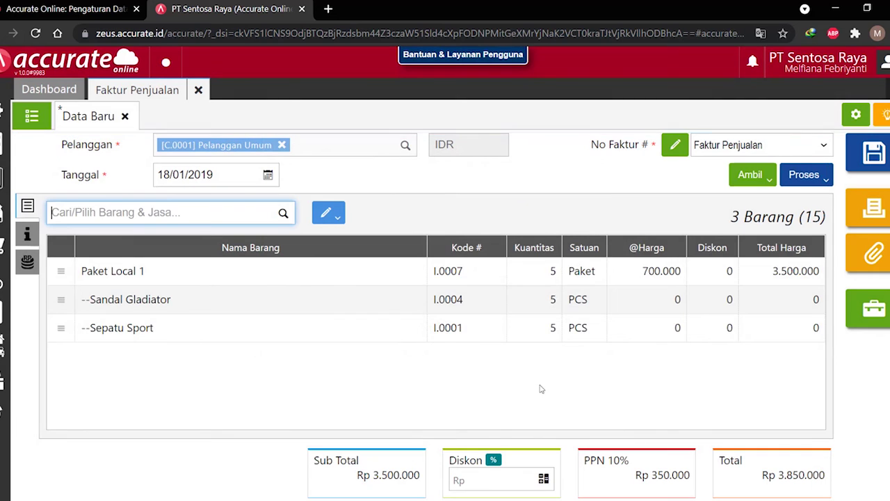
# - Change the warehouse of all items on the invoice to Belakang
pyautogui.click(322, 217)
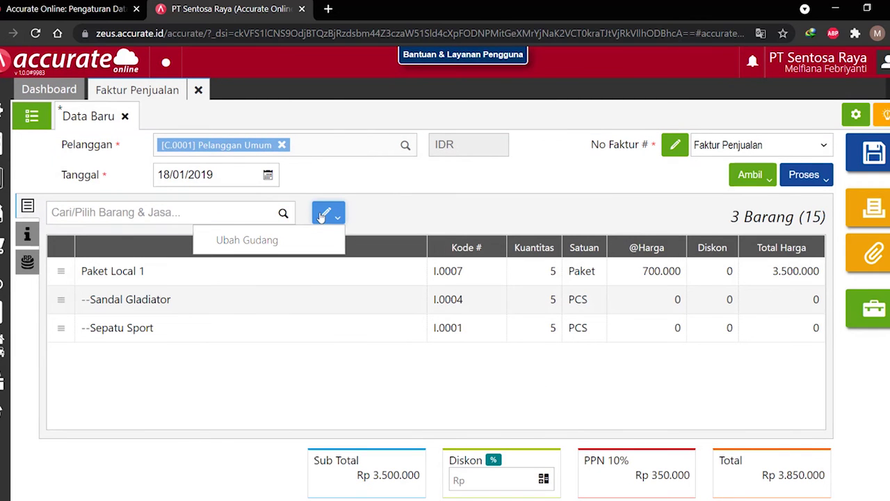
pyautogui.click(233, 236)
pyautogui.write('belajkang')
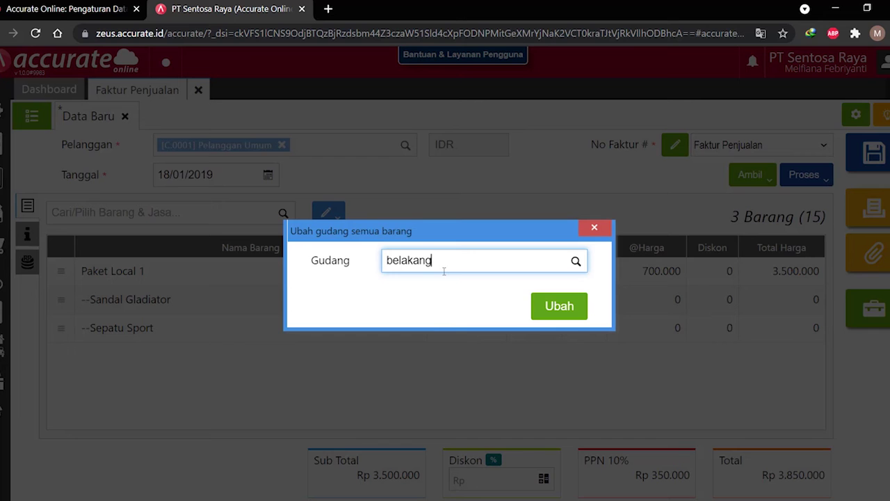
pyautogui.click(453, 298)
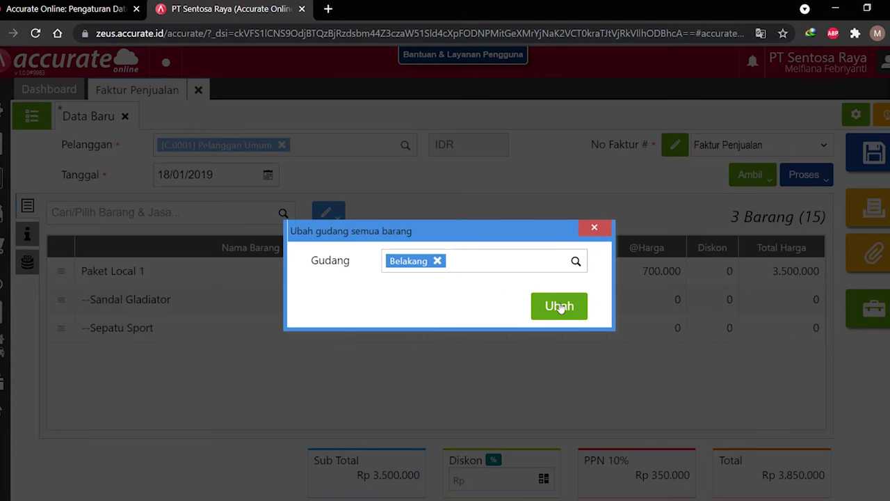
pyautogui.click(559, 306)
# - Set the invoice's delivery date to 18/01/2019 and process the invoice into a Penerimaan Penjualan
pyautogui.click(27, 234)
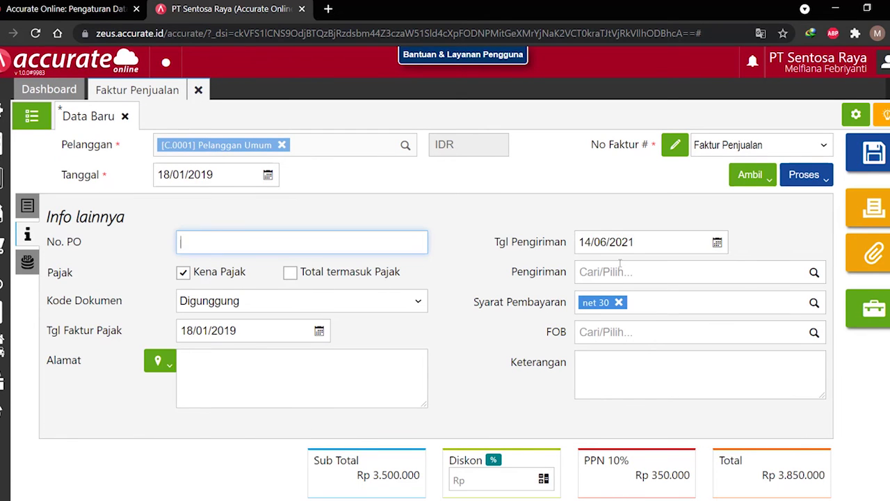
pyautogui.click(616, 241)
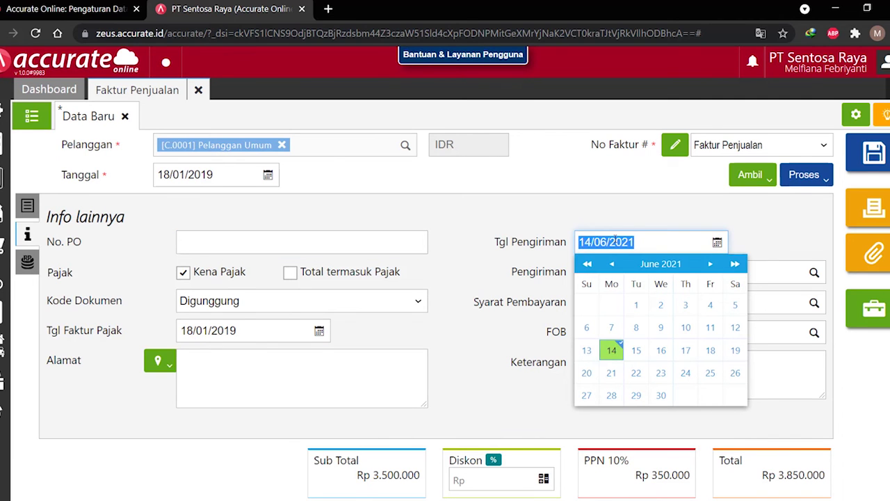
pyautogui.press('BackSpace')
pyautogui.write('18/01/2019')
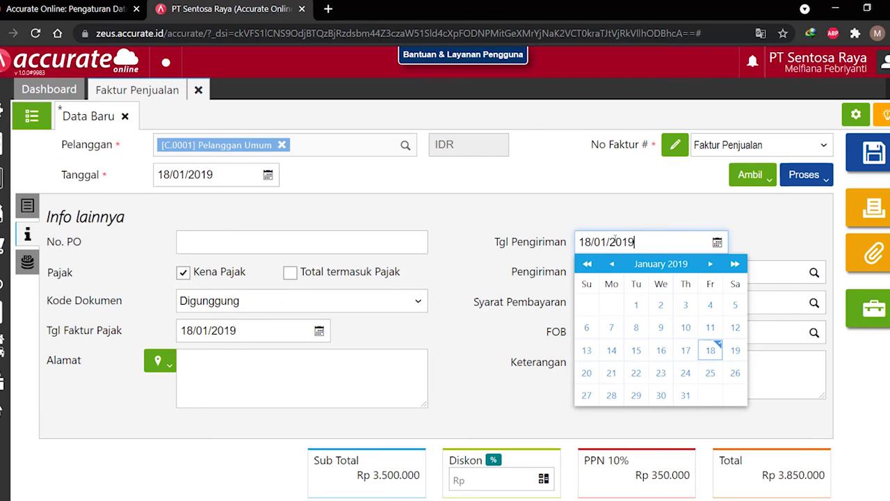
pyautogui.click(710, 350)
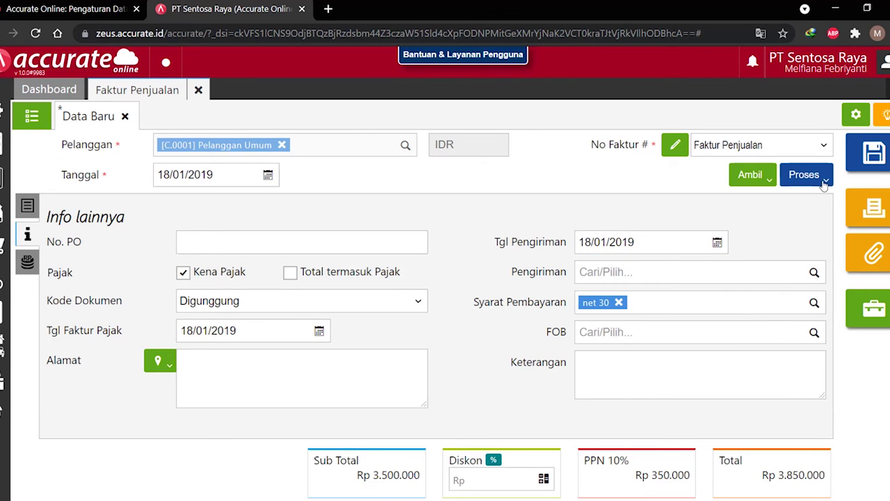
pyautogui.click(823, 180)
pyautogui.click(805, 198)
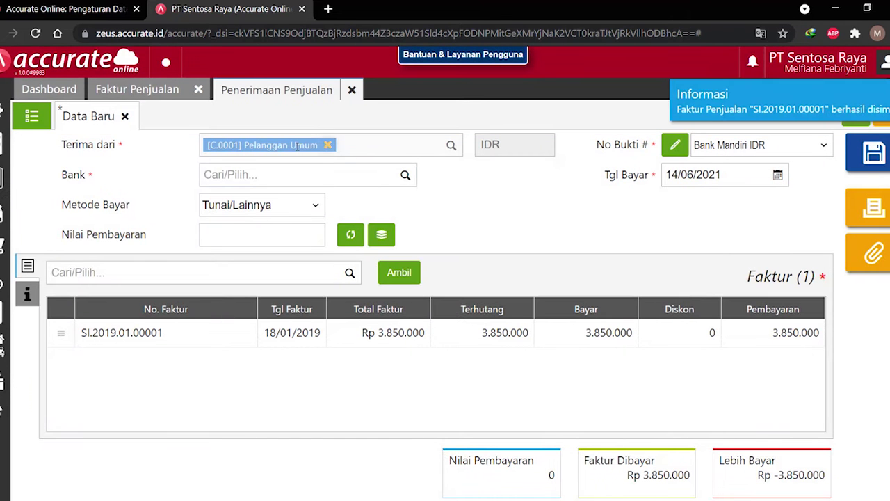
# - Set the sales receipt's bank to Kas IDR and its payment date to 18/01/2019
pyautogui.click(294, 178)
pyautogui.write('kas idr')
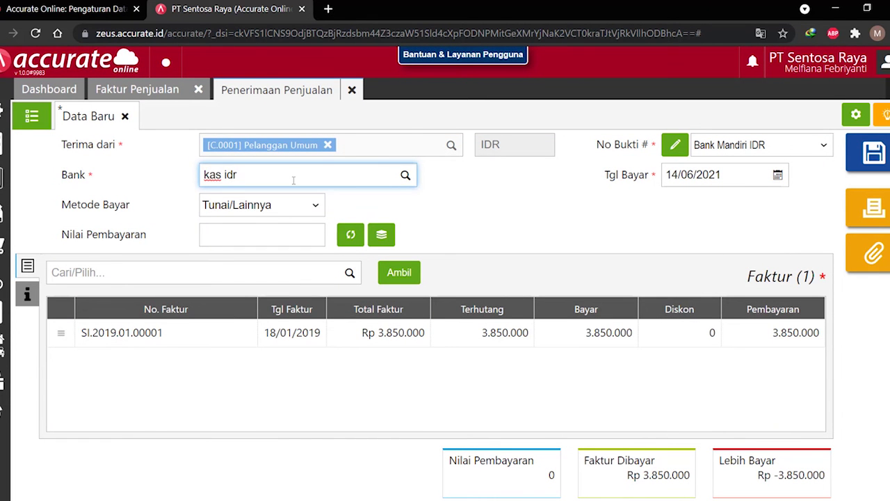
pyautogui.click(301, 212)
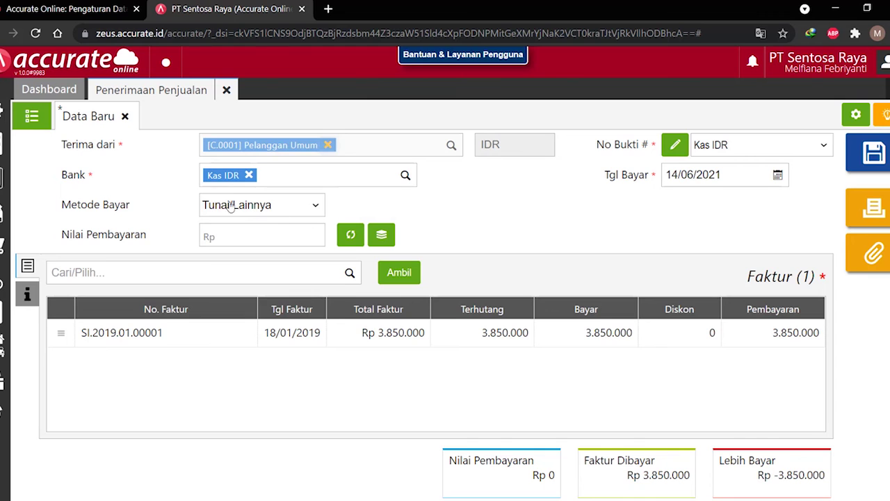
pyautogui.click(685, 175)
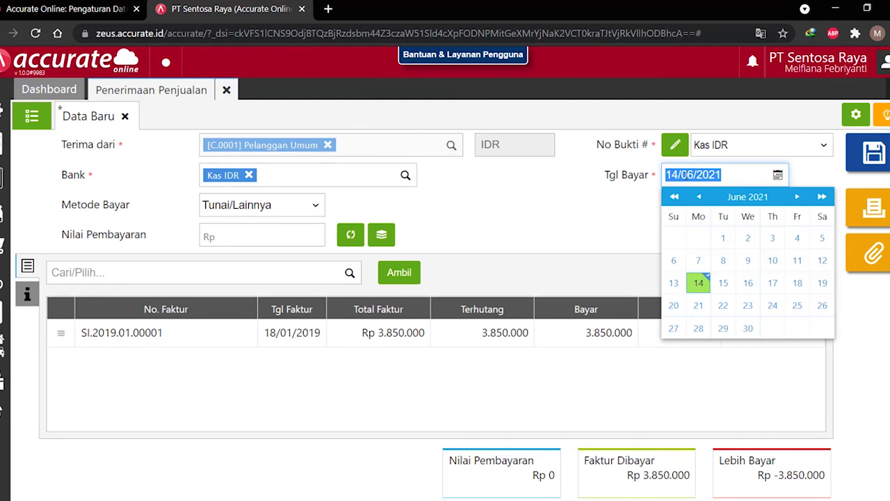
pyautogui.write('18/01/2019')
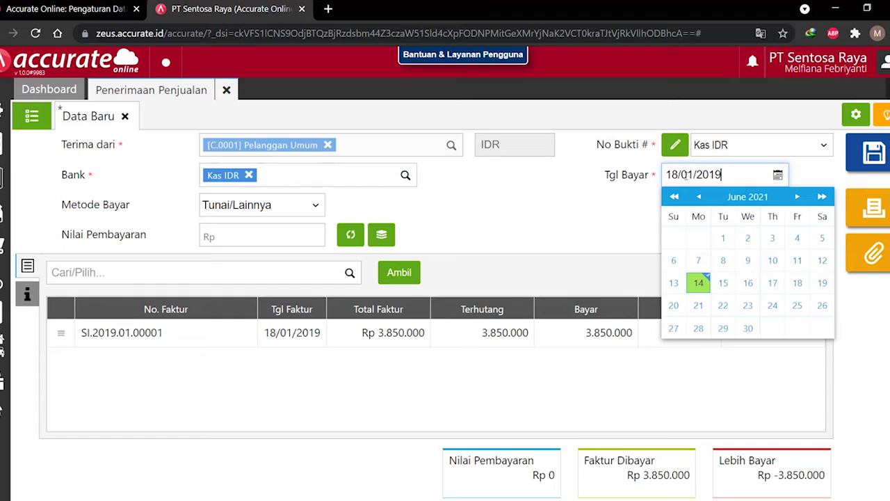
# - Calculate the payment value from the listed invoice, save the sales receipt and close Penerimaan Penjualan
pyautogui.click(351, 235)
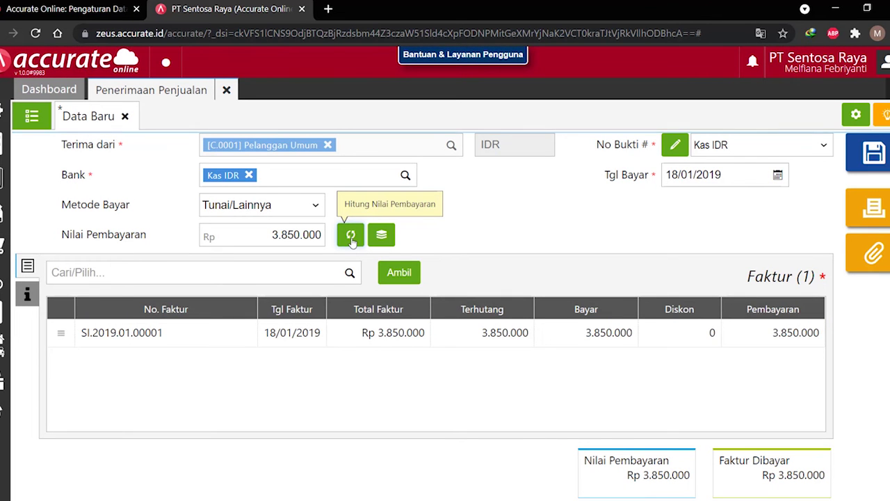
pyautogui.click(869, 153)
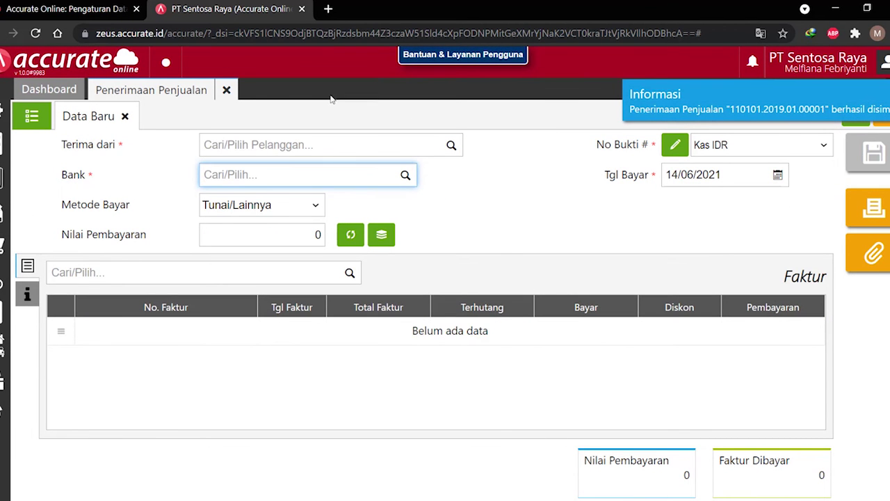
pyautogui.click(227, 91)
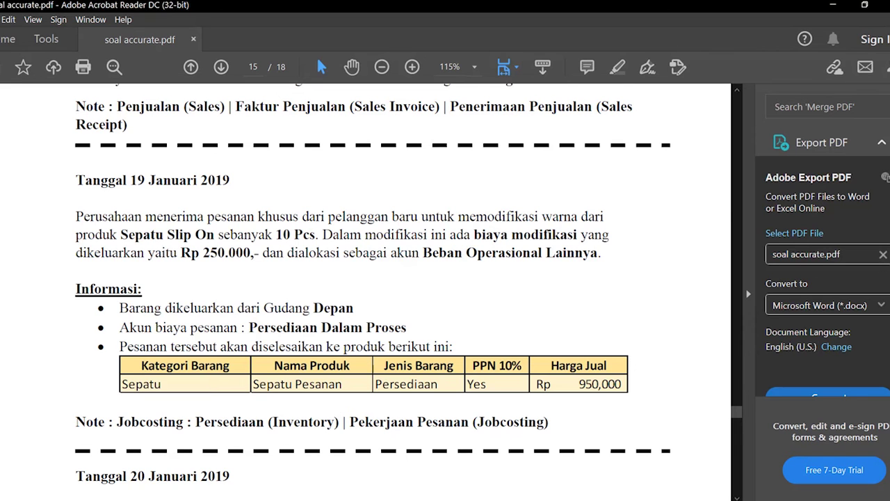
# - Return to Accurate Online and start a new Pekerjaan Pesanan dated 19/01/2019
pyautogui.hotkey('alt', 'Tab')
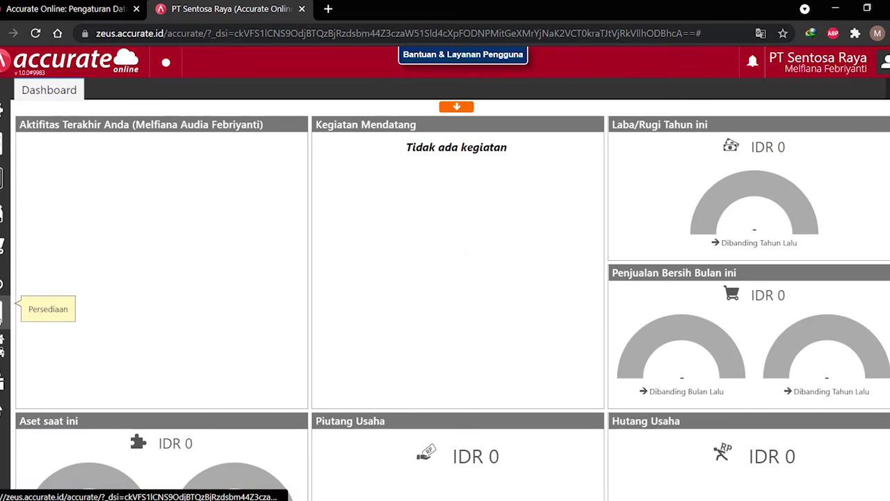
pyautogui.click(2, 312)
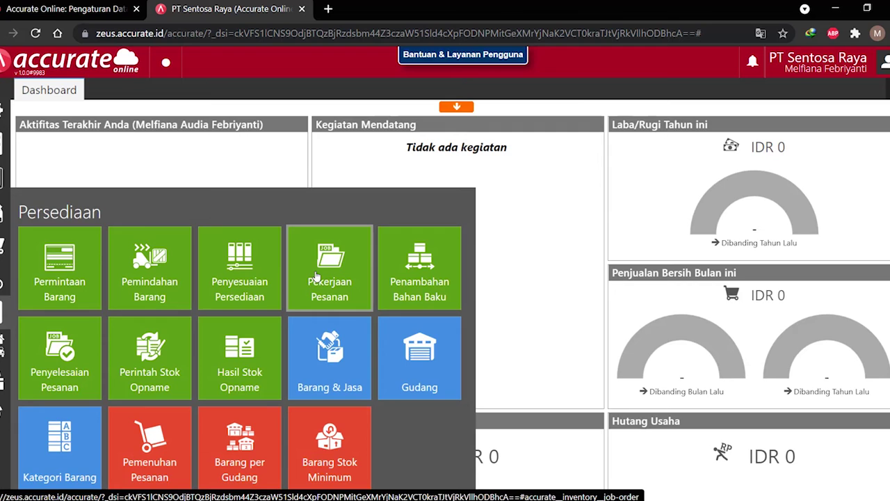
pyautogui.click(317, 277)
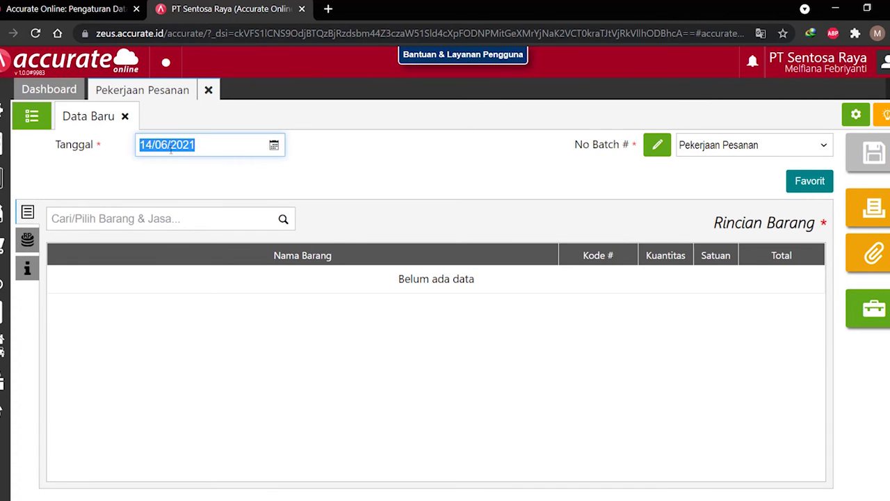
pyautogui.write('19012019')
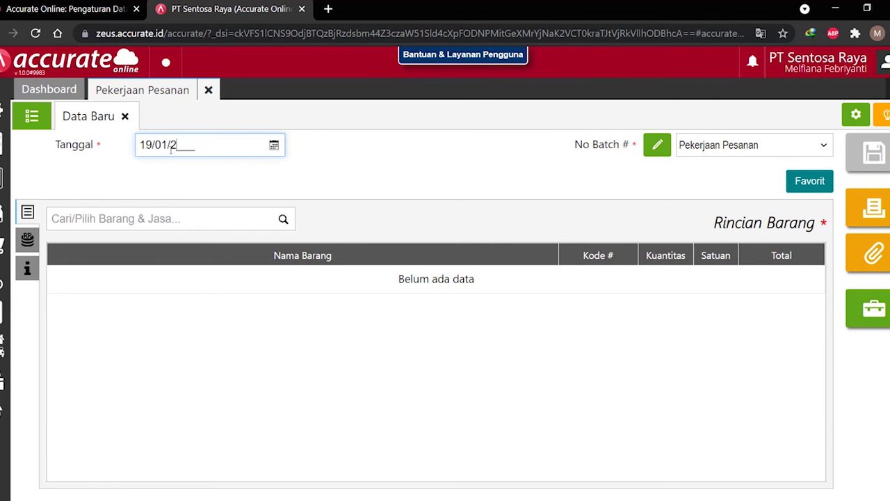
# - Add Sepatu Slip On to the job order with a quantity of 10 PCS from the Depan warehouse
pyautogui.click(167, 215)
pyautogui.write('slip')
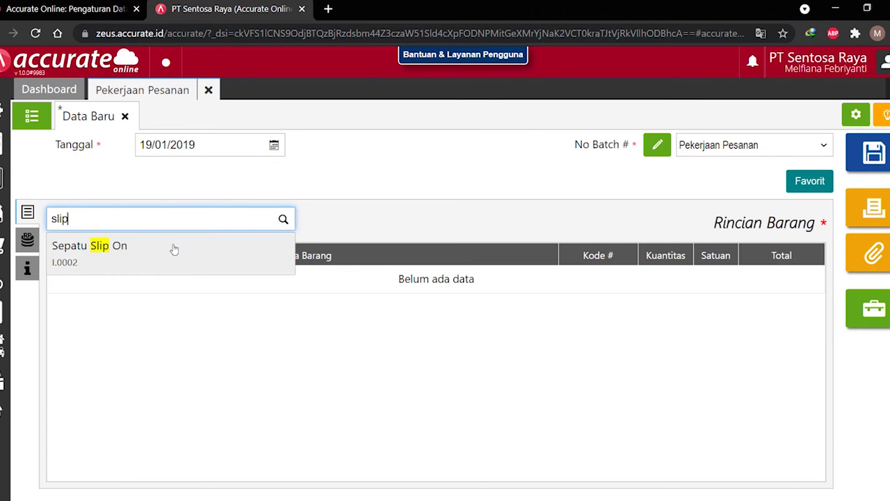
pyautogui.click(173, 249)
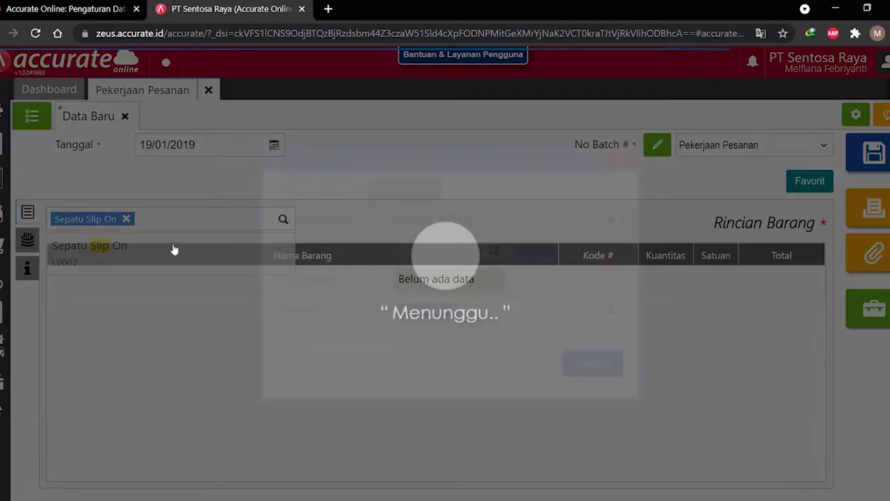
pyautogui.write('10')
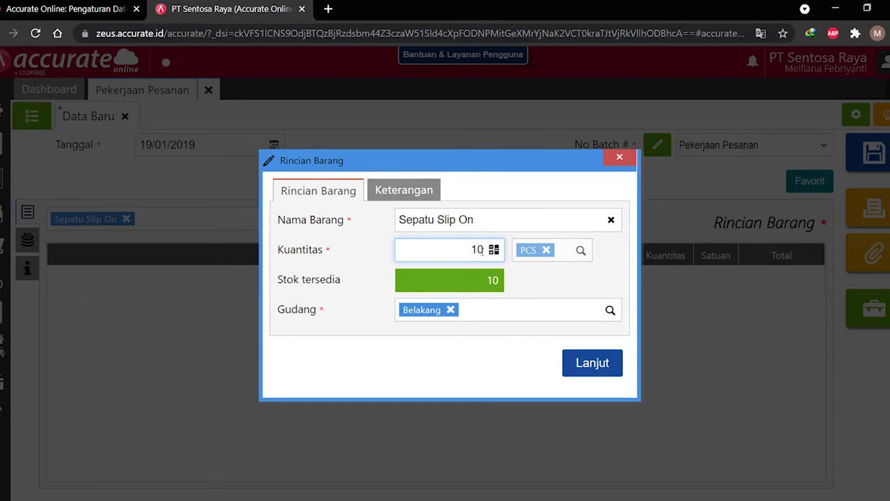
pyautogui.click(450, 310)
pyautogui.write('Depan')
pyautogui.click(472, 339)
pyautogui.click(587, 362)
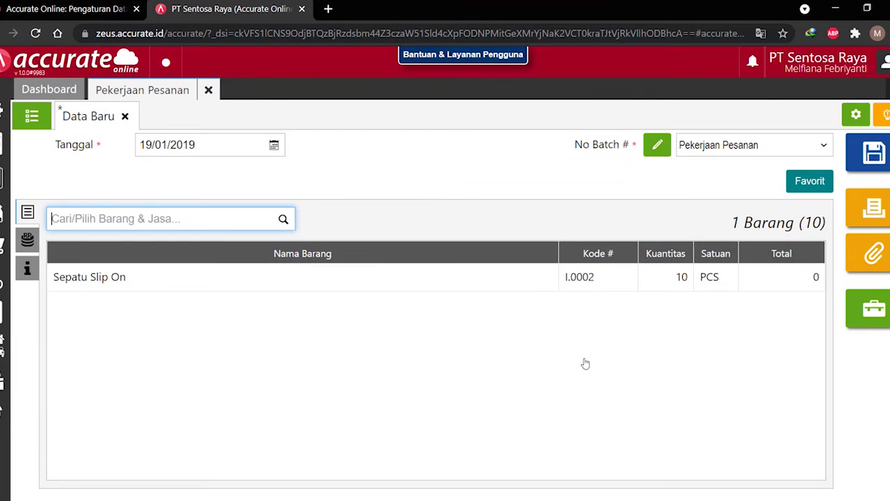
# - Add the account Beban Operasional Lainnya to the job order's other costs
pyautogui.click(28, 240)
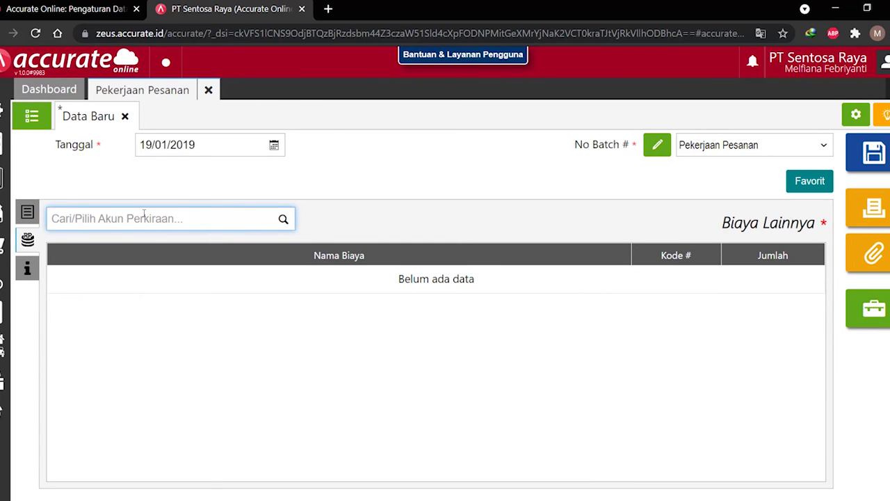
pyautogui.write('beban o')
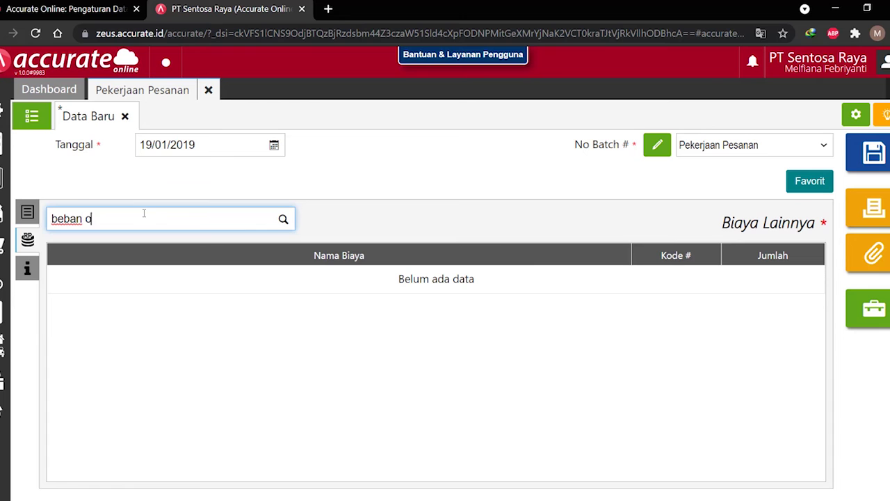
pyautogui.write('perssion')
pyautogui.click(168, 244)
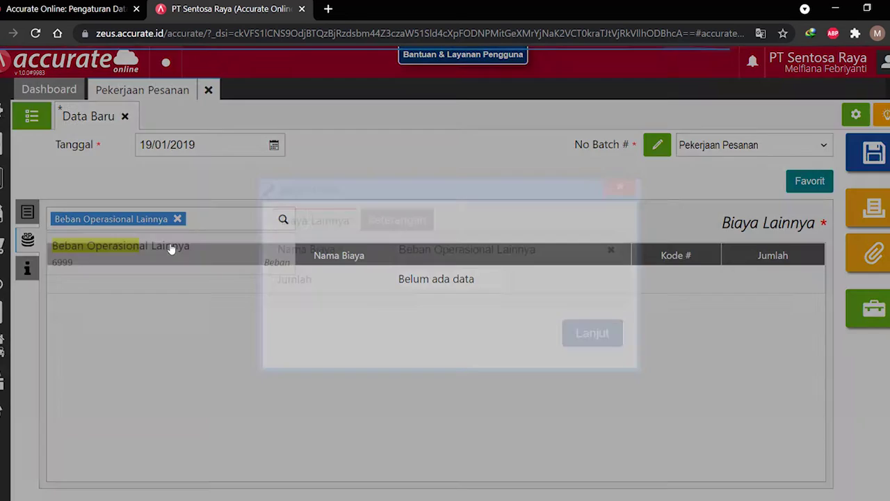
# - Name the other cost Biaya Modifikasi, set its amount to 250.000 and confirm the entry
pyautogui.moveTo(554, 249); pyautogui.dragTo(388, 259)
pyautogui.write('Biaya M')
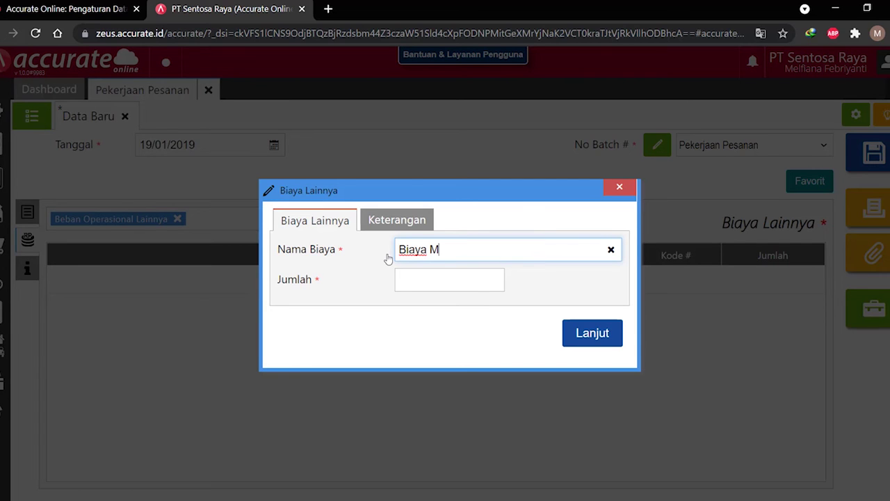
pyautogui.write('odifikas')
pyautogui.press('BackSpace')
pyautogui.press('BackSpace')
pyautogui.press('BackSpace')
pyautogui.write('kasi')
pyautogui.click(448, 277)
pyautogui.write('250.000')
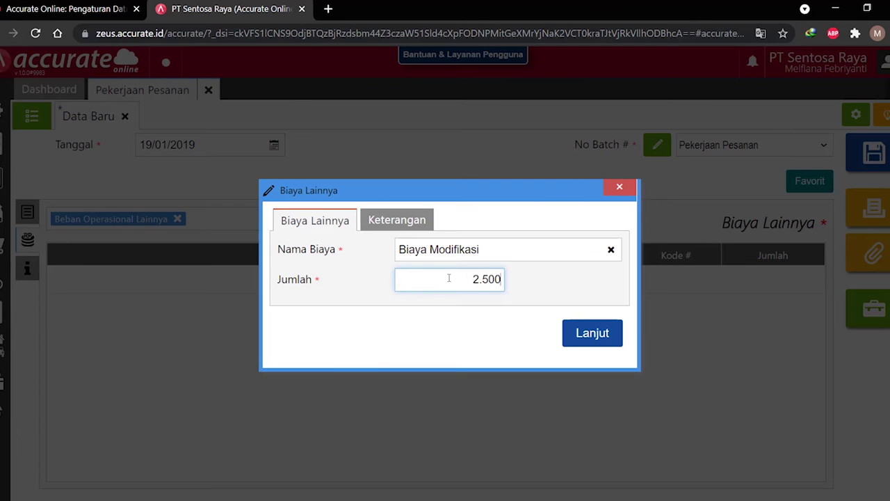
pyautogui.click(591, 332)
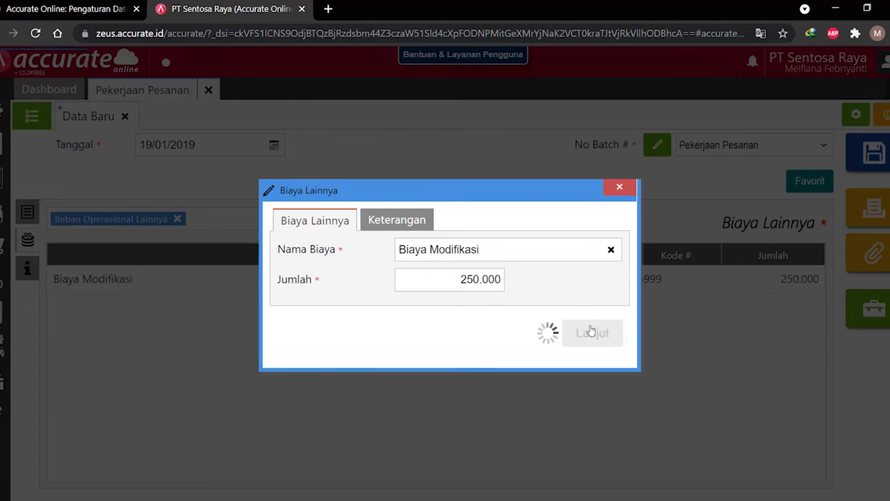
# - Set the job order's Akun Pekerjaan to Persediaan Dalam Proses and save the job order
pyautogui.click(28, 269)
pyautogui.click(301, 279)
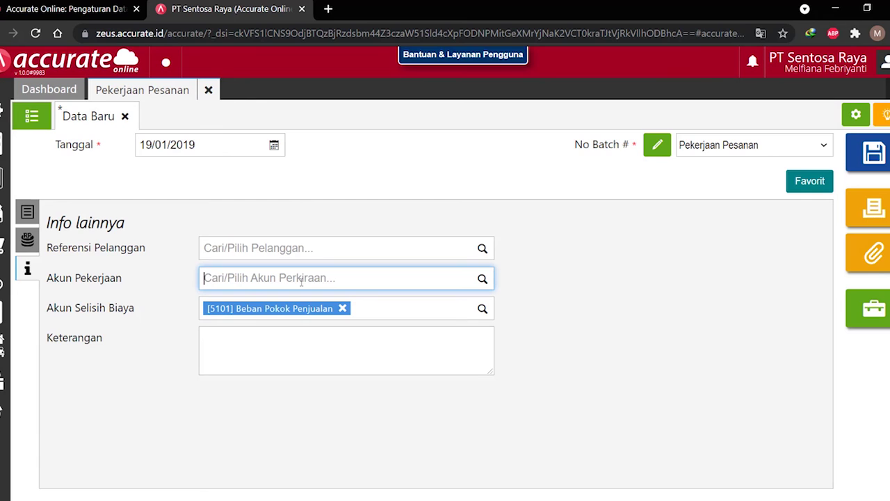
pyautogui.write('persi')
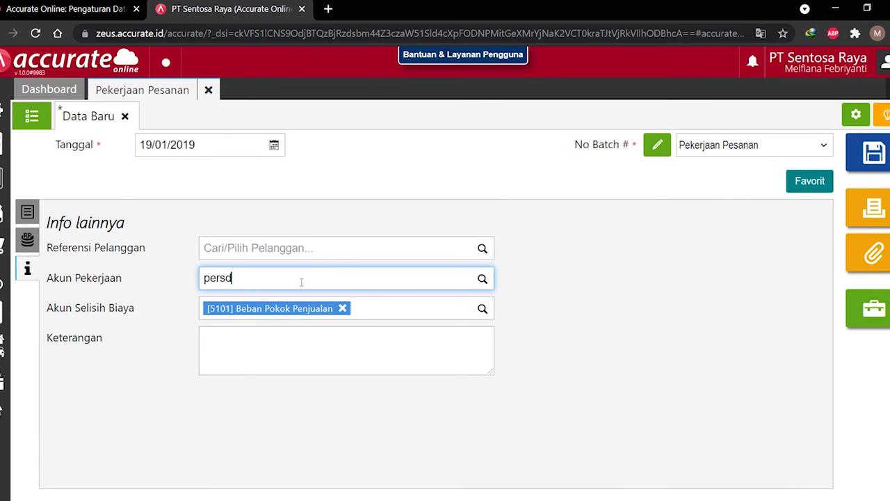
pyautogui.press('BackSpace')
pyautogui.write('ediaan dalam')
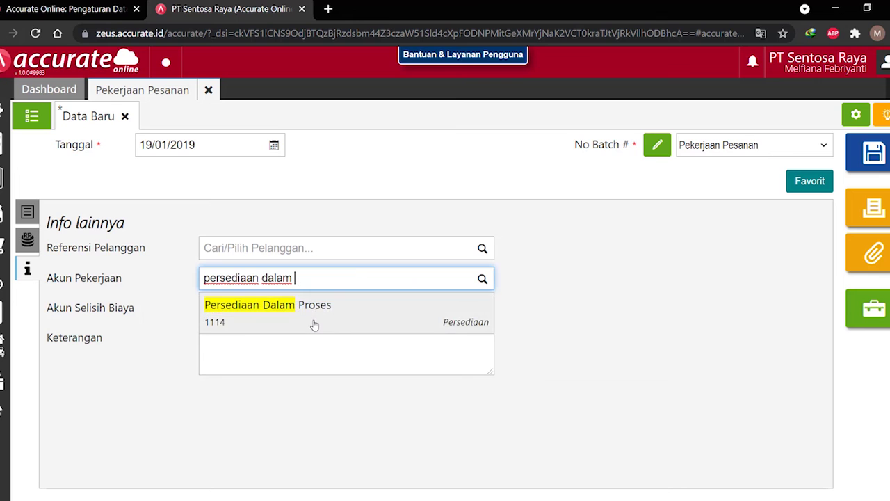
pyautogui.click(312, 323)
pyautogui.click(869, 155)
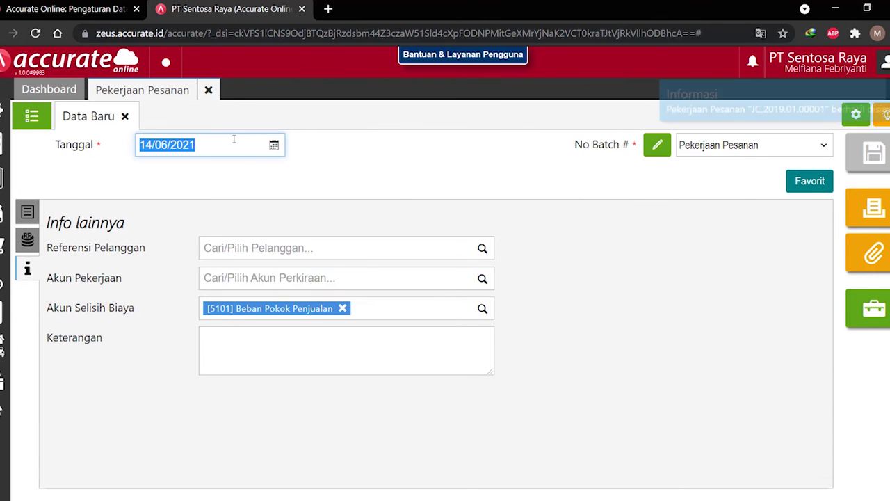
# - Check the finished product's details in the exercise PDF and open a new Barang & Jasa record in Accurate Online
pyautogui.hotkey('alt', 'Tab')
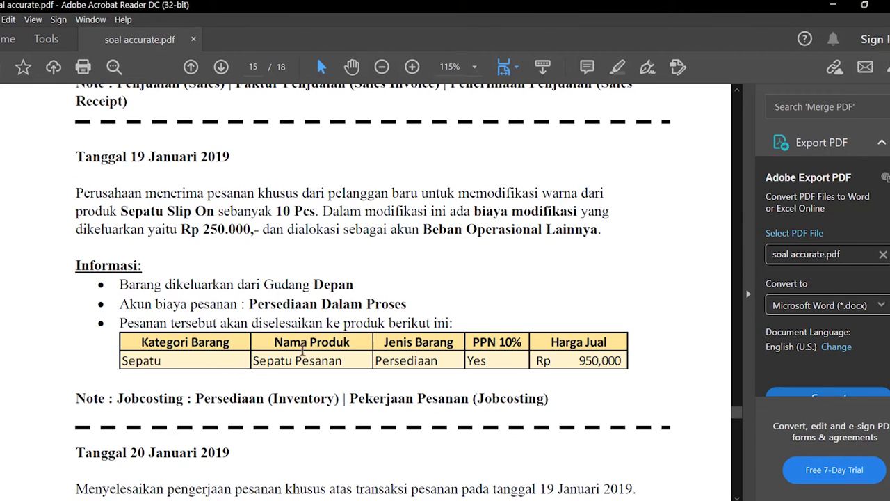
pyautogui.click(158, 500)
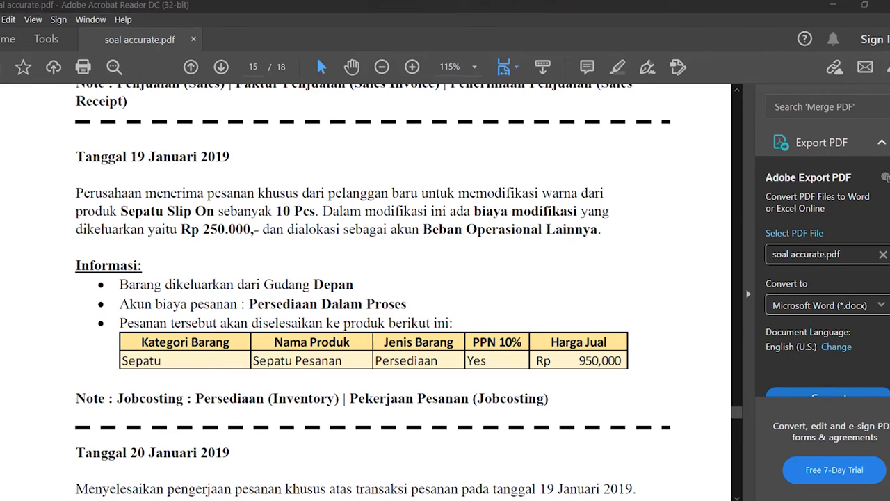
pyautogui.click(2, 309)
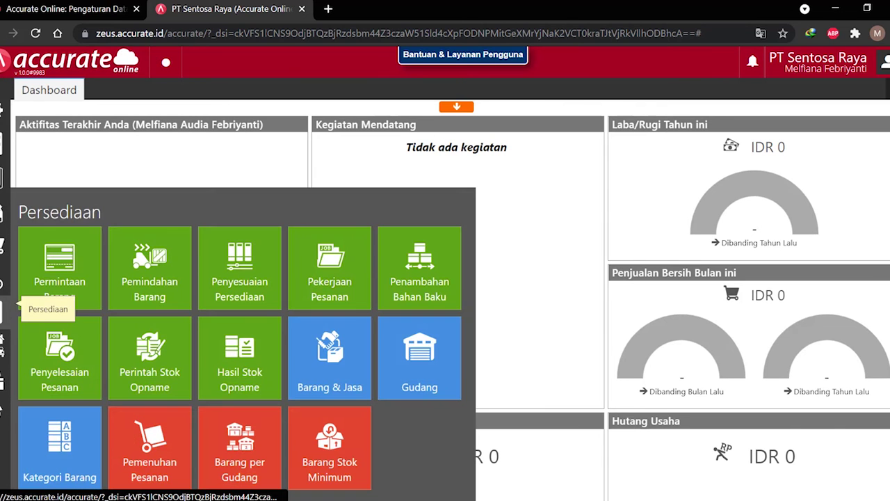
pyautogui.click(335, 358)
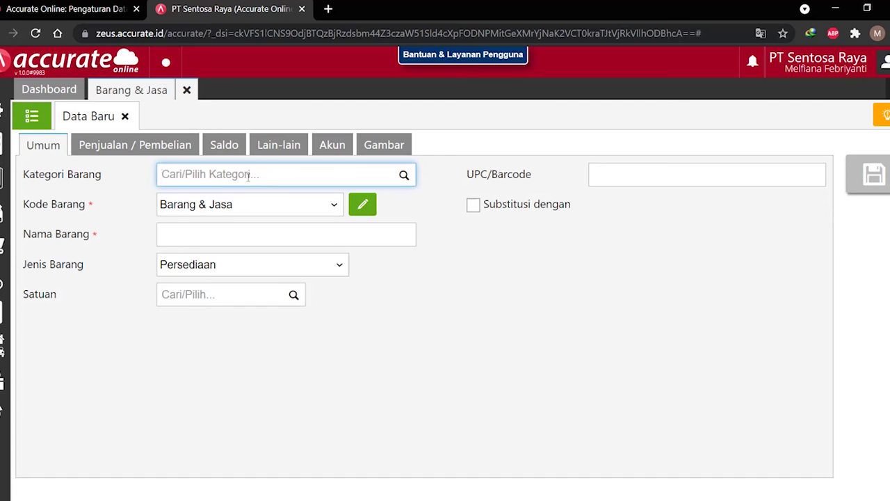
# - Fill in the new item with category Sepatu, code I.0008, name Sepatu Pesanan and unit PCS
pyautogui.write('Sepatu')
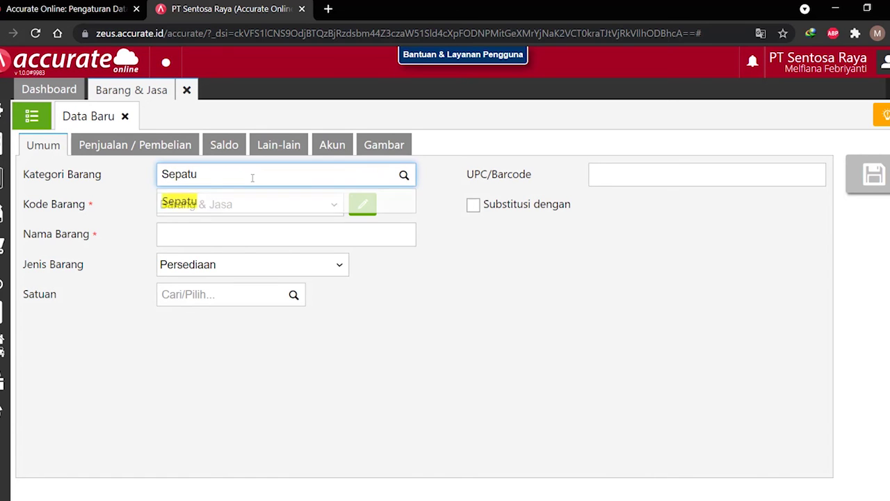
pyautogui.click(246, 205)
pyautogui.click(265, 209)
pyautogui.write('l.0008')
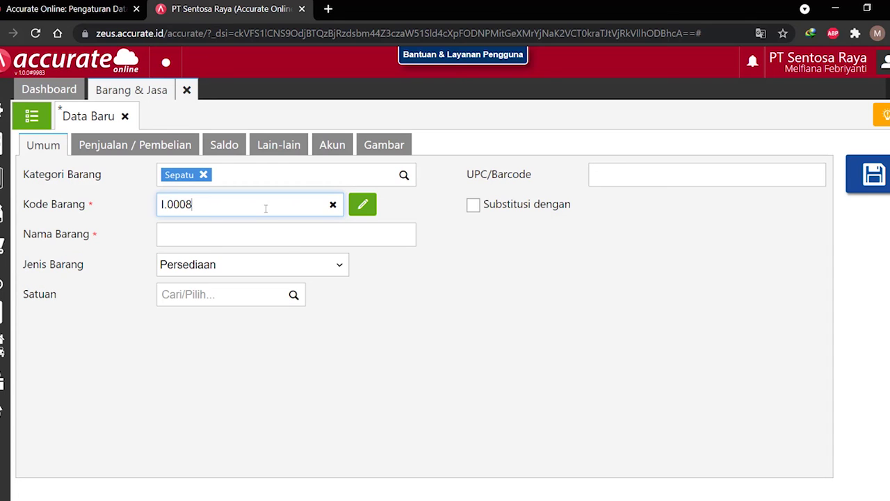
pyautogui.click(254, 240)
pyautogui.write('S')
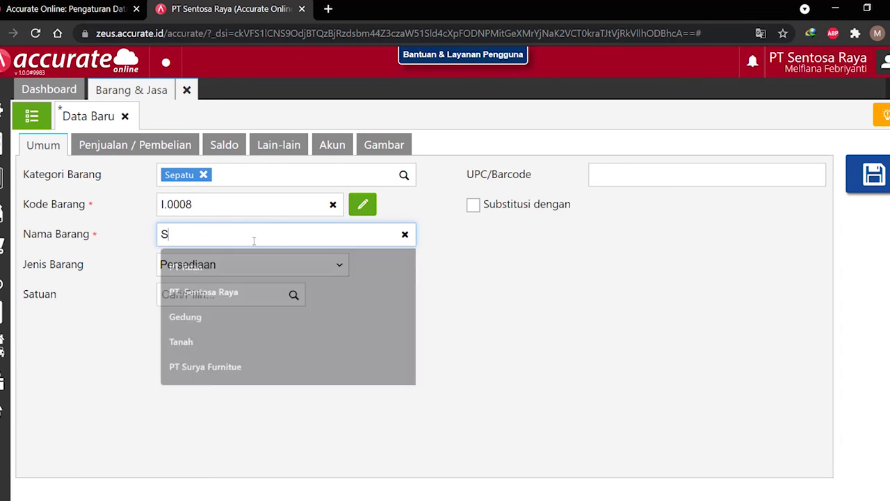
pyautogui.write('epatu Pesanan')
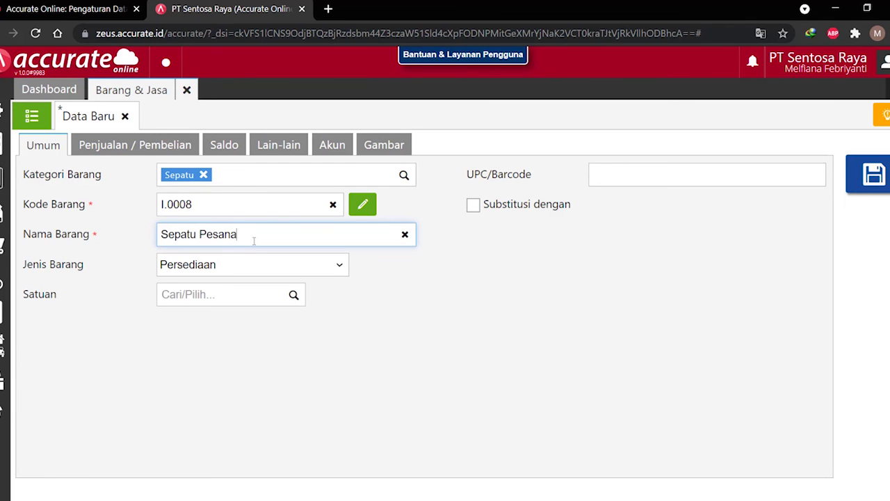
pyautogui.click(293, 294)
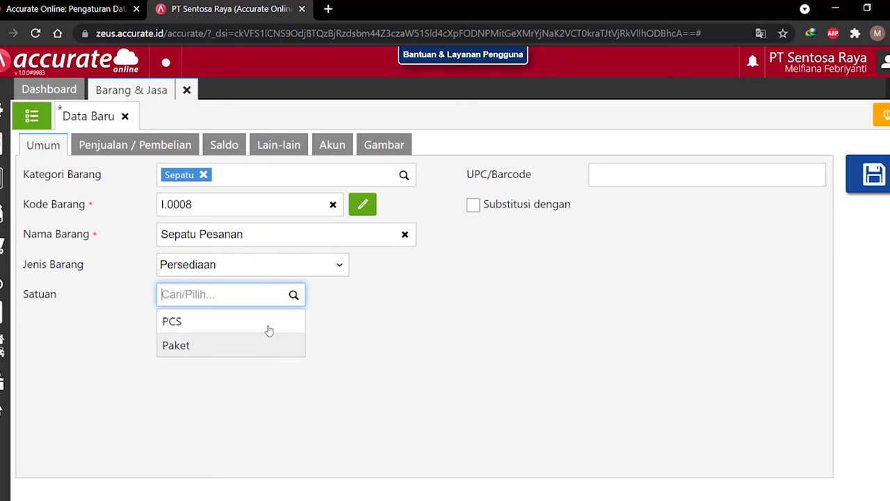
pyautogui.click(269, 322)
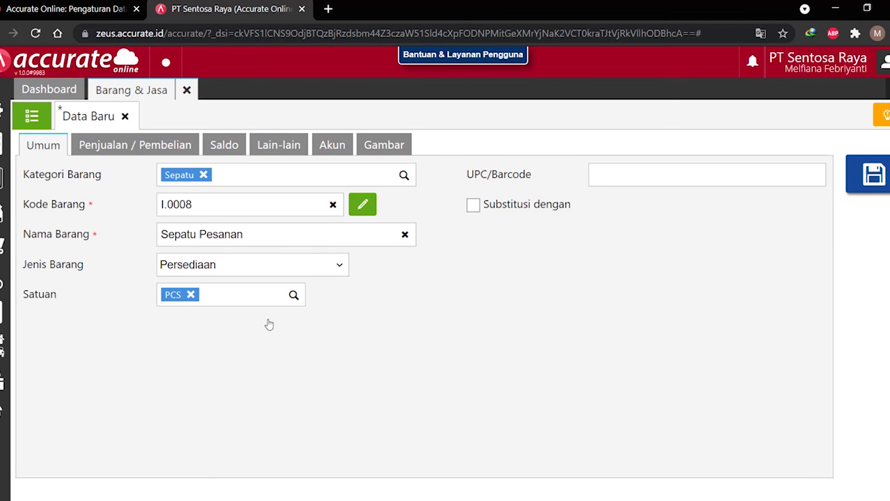
# - Set Sepatu Pesanan's default selling price to 950.000 per PCS, assign Pajak Pertambahan Nilai as its PPN and save the item
pyautogui.click(146, 151)
pyautogui.click(261, 236)
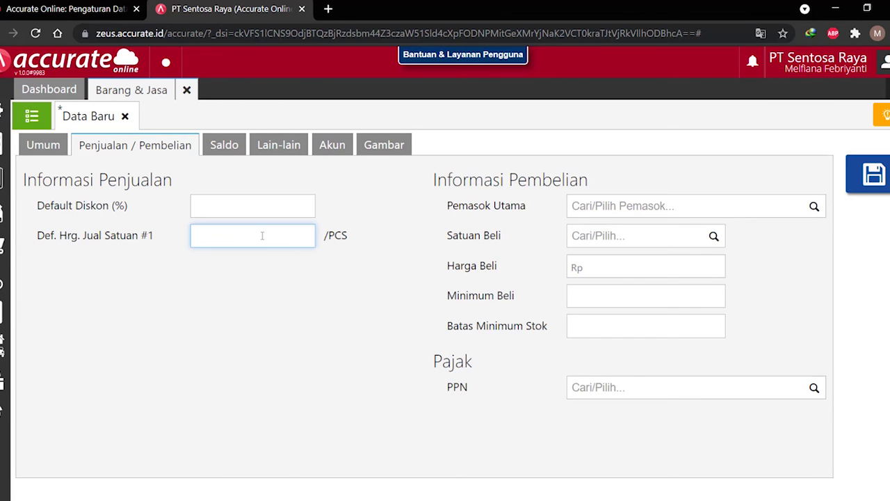
pyautogui.write('9500000')
pyautogui.click(775, 387)
pyautogui.click(734, 424)
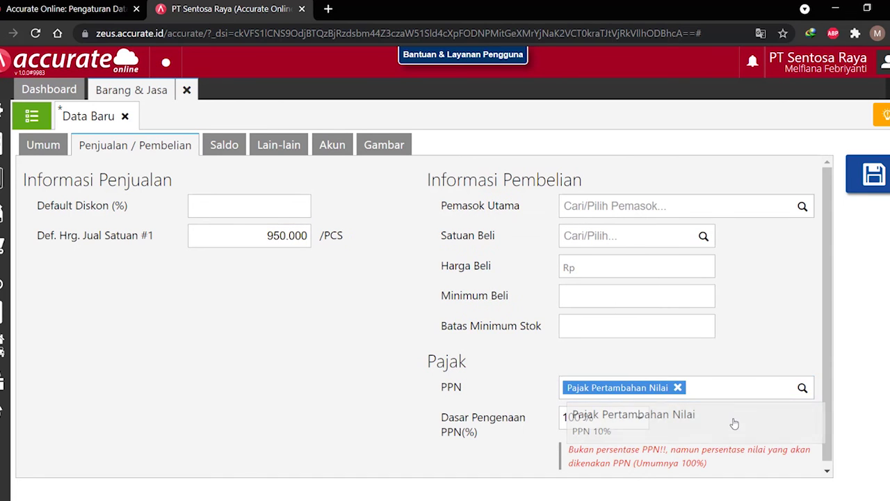
pyautogui.click(874, 177)
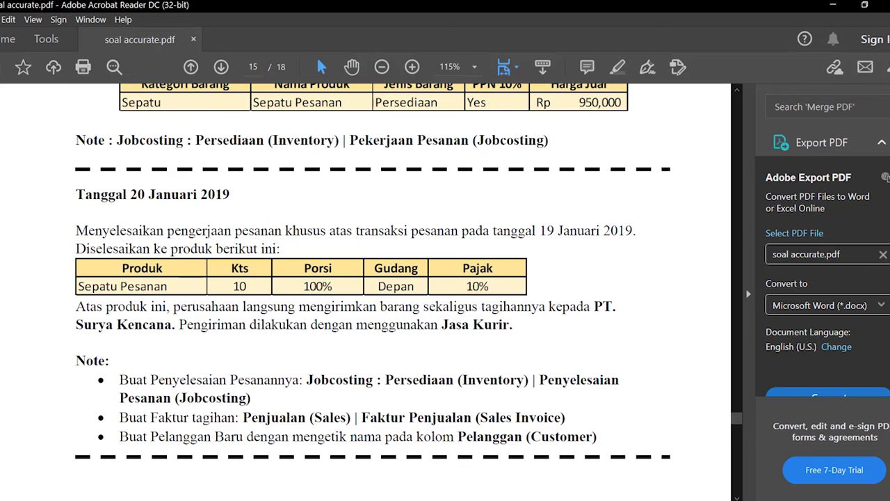
# - Create a new Penyelesaian Pesanan record in Accurate Online dated 20/01/2019 and link it to the existing job order
pyautogui.click(165, 500)
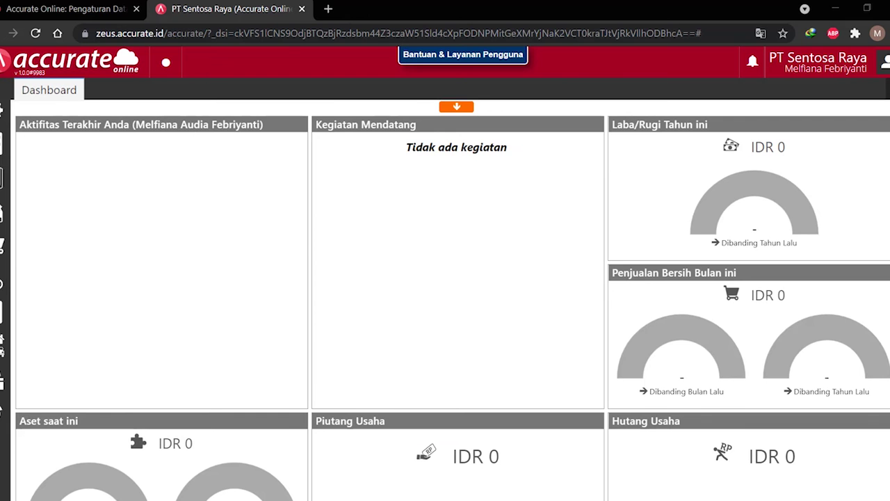
pyautogui.click(3, 311)
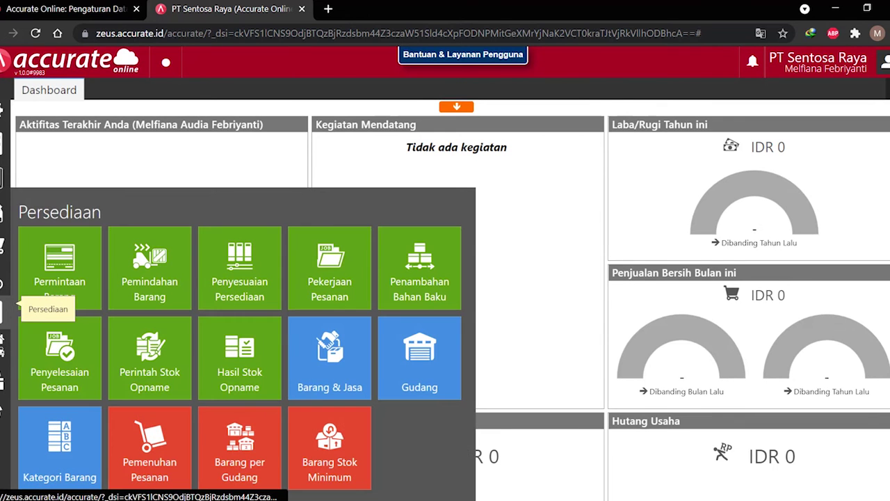
pyautogui.click(43, 358)
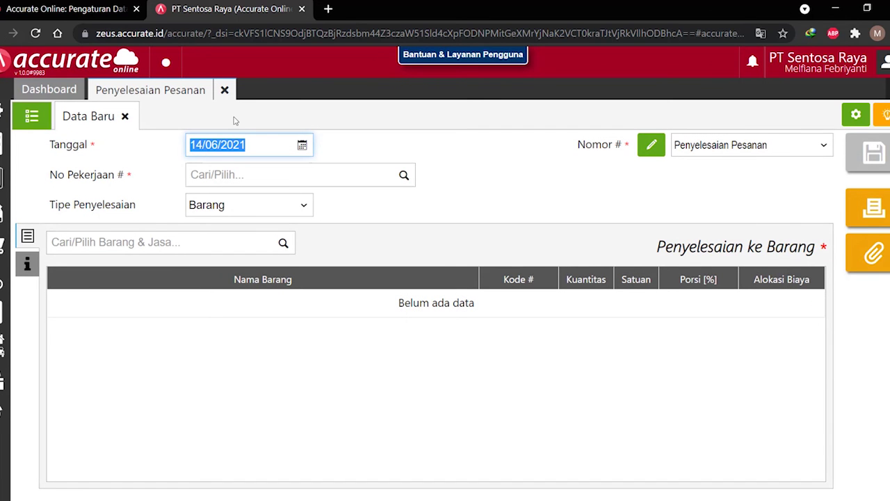
pyautogui.write('20/01/2019')
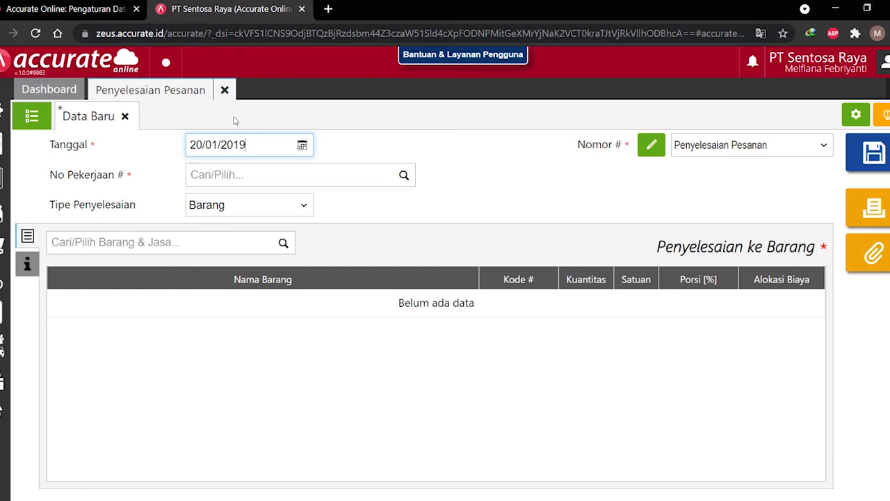
pyautogui.click(404, 175)
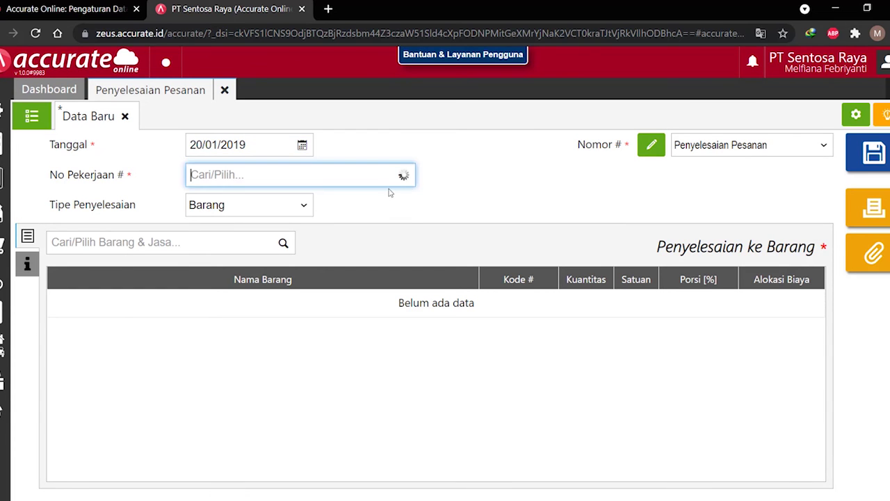
pyautogui.click(378, 210)
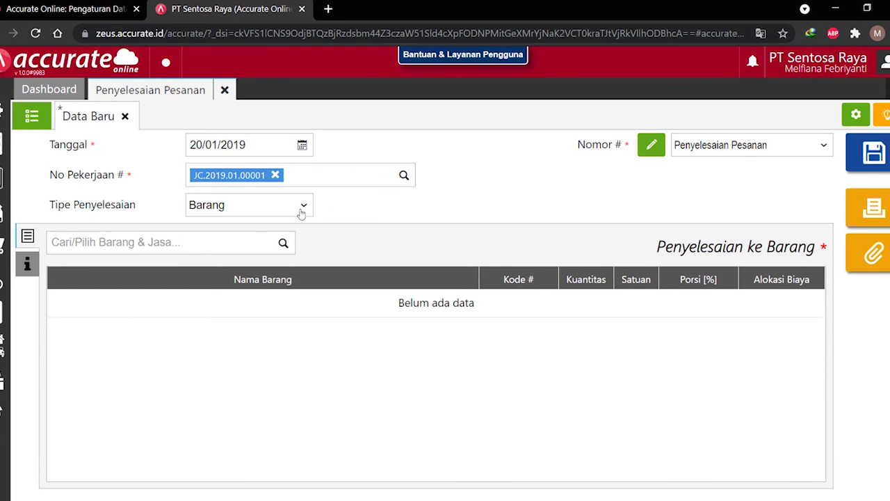
# - Add Sepatu Pesanan to the order completion with quantity 10 and warehouse Depan, and save the record
pyautogui.click(223, 243)
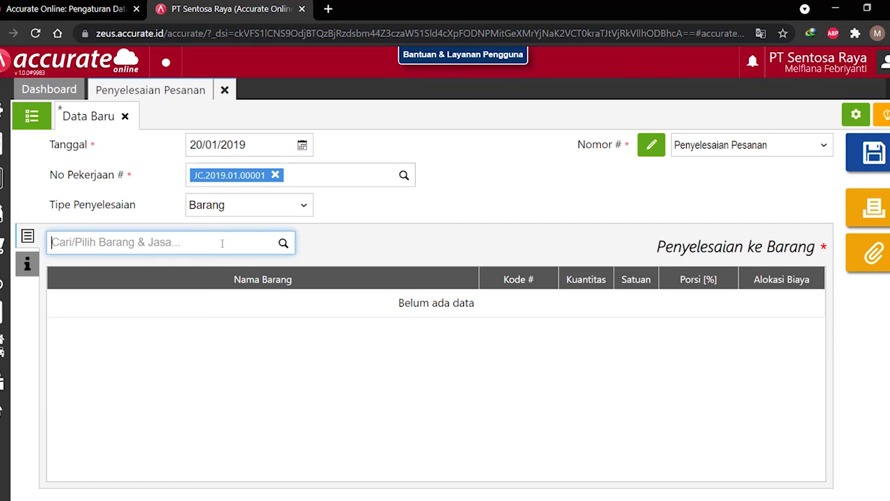
pyautogui.write('sanan')
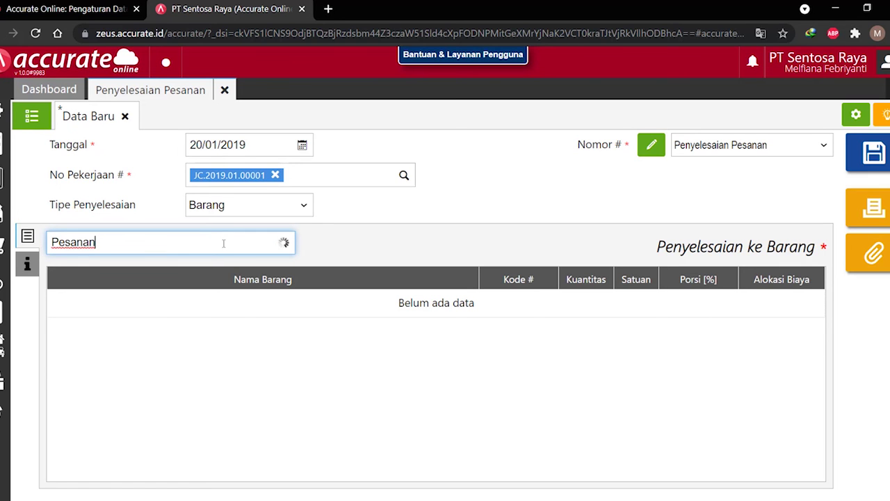
pyautogui.click(213, 286)
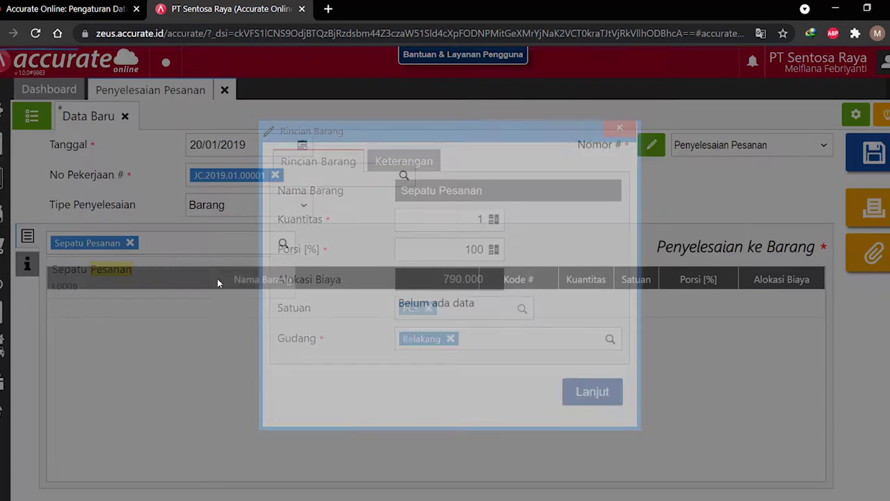
pyautogui.doubleClick(475, 220)
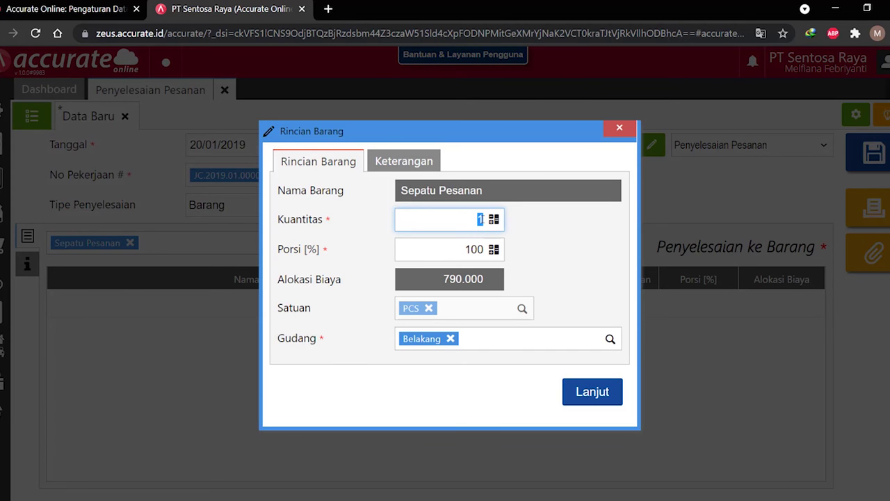
pyautogui.click(482, 219)
pyautogui.click(450, 339)
pyautogui.write('Depan')
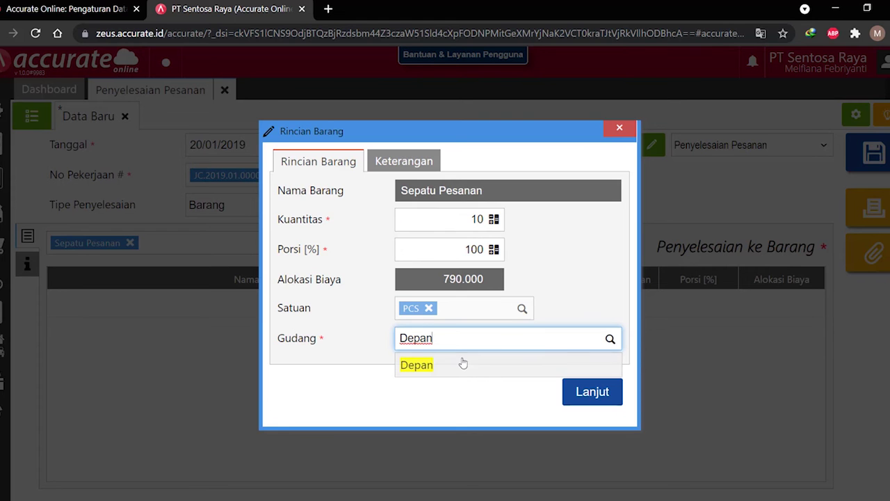
pyautogui.click(486, 361)
pyautogui.click(585, 392)
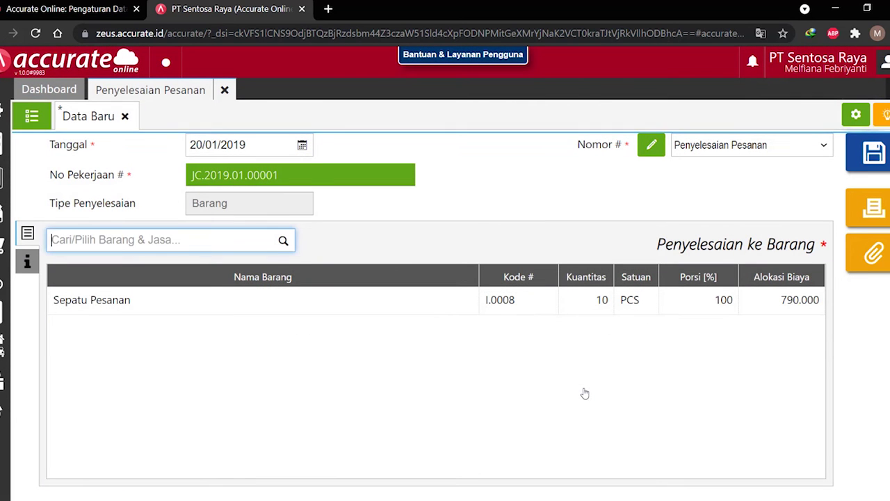
pyautogui.click(874, 167)
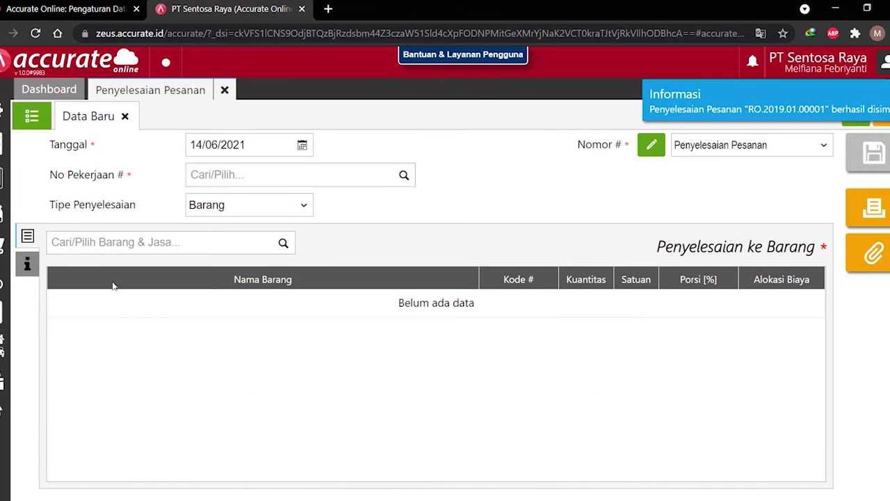
# - Start a new Faktur Penjualan dated 20/01/2019 for PT. Surya Kencana, saving the company as a new customer
pyautogui.click(224, 89)
pyautogui.click(10, 245)
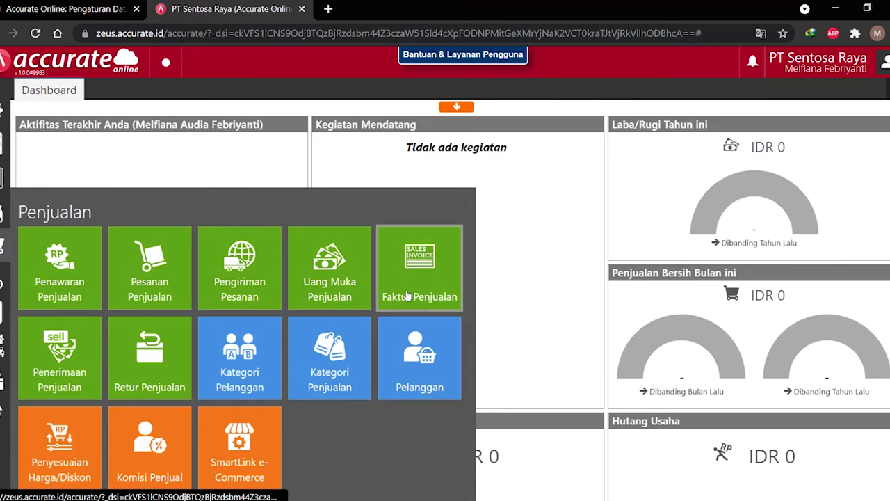
pyautogui.click(407, 296)
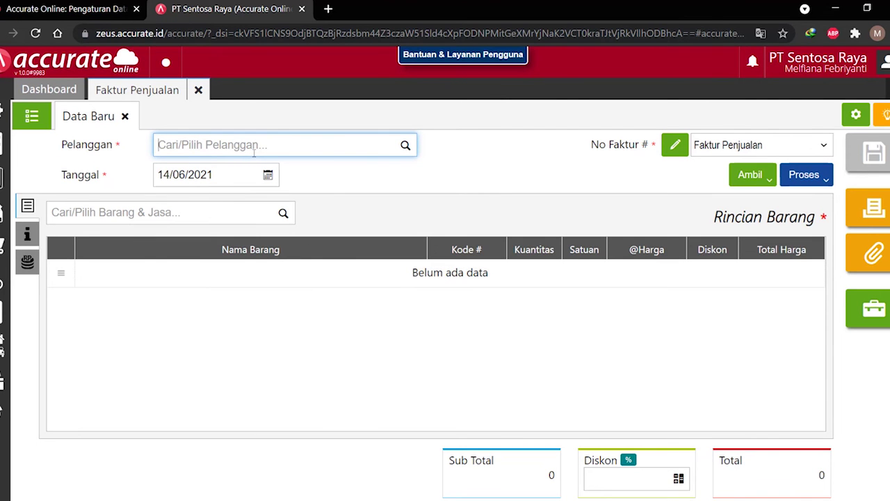
pyautogui.write('Pt')
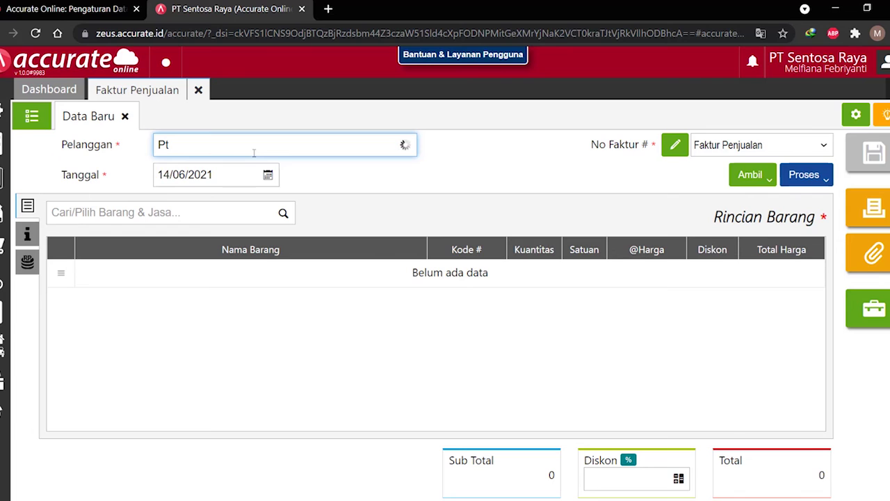
pyautogui.press('BackSpace')
pyautogui.write('T Surya Kencana')
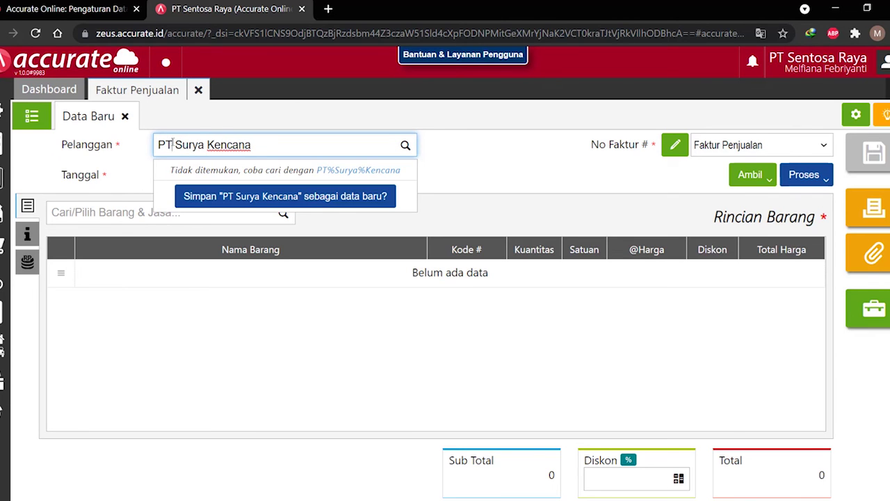
pyautogui.write('.')
pyautogui.click(229, 195)
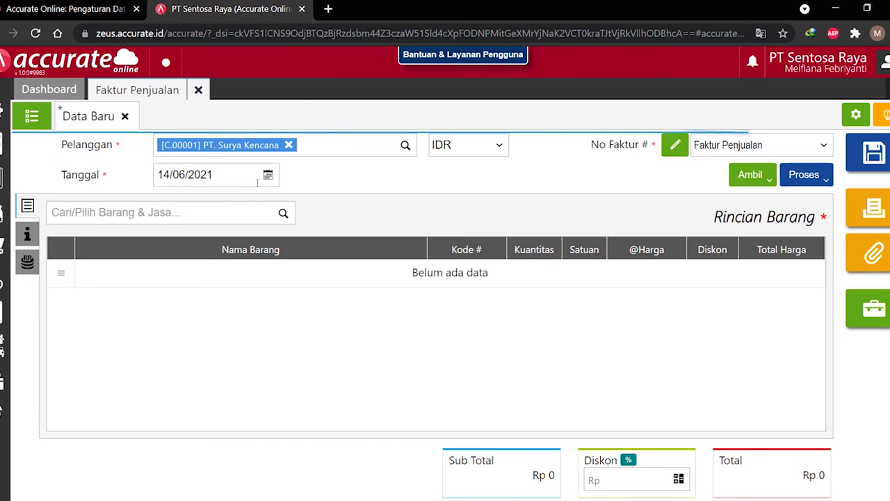
pyautogui.click(194, 174)
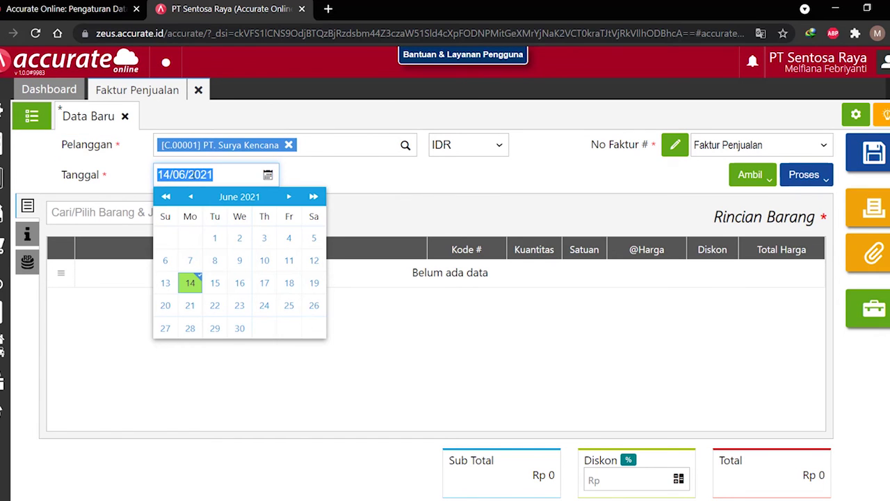
pyautogui.write('20/01/2019')
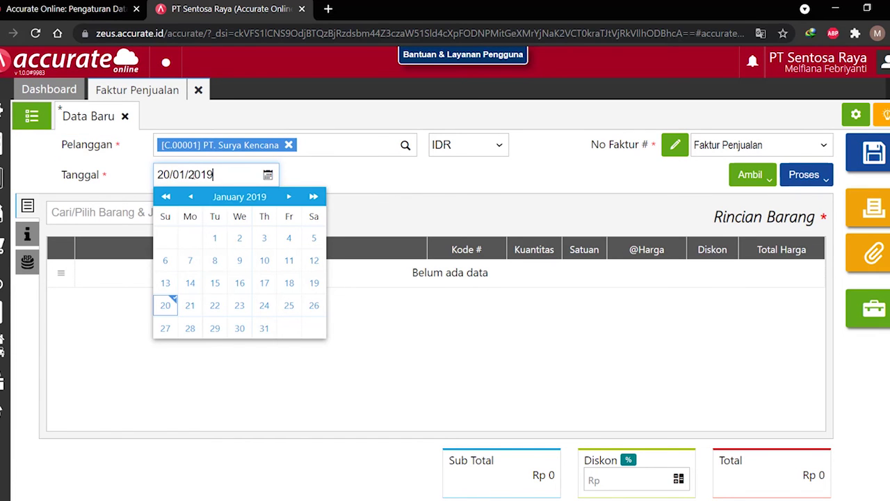
pyautogui.click(165, 304)
# - Add the item Sepatu Pesanan to the sales invoice with quantity 10
pyautogui.click(209, 214)
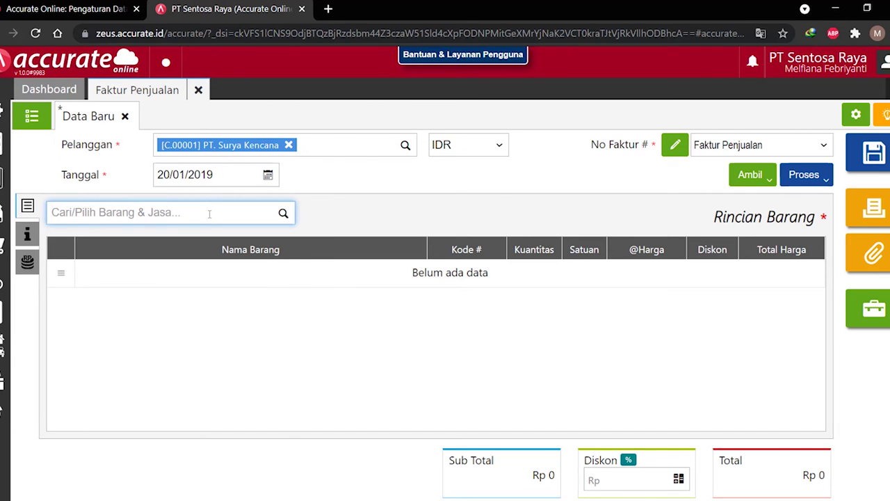
pyautogui.write('Pesanan')
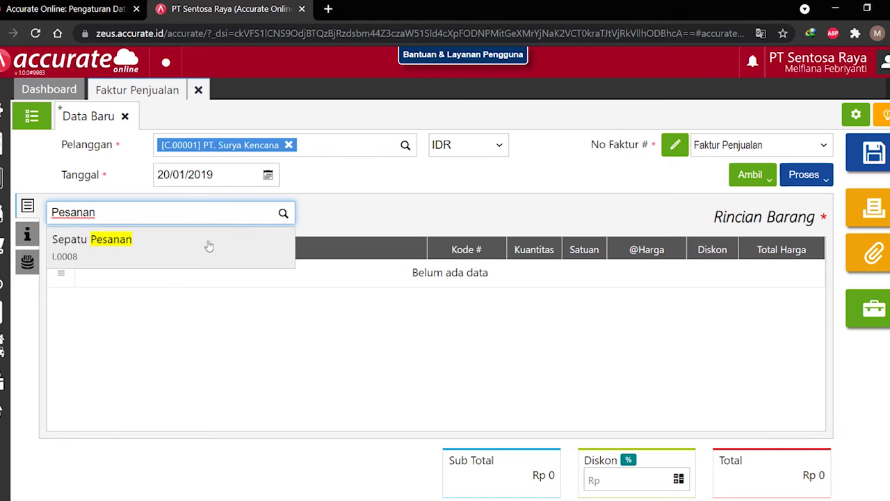
pyautogui.click(238, 247)
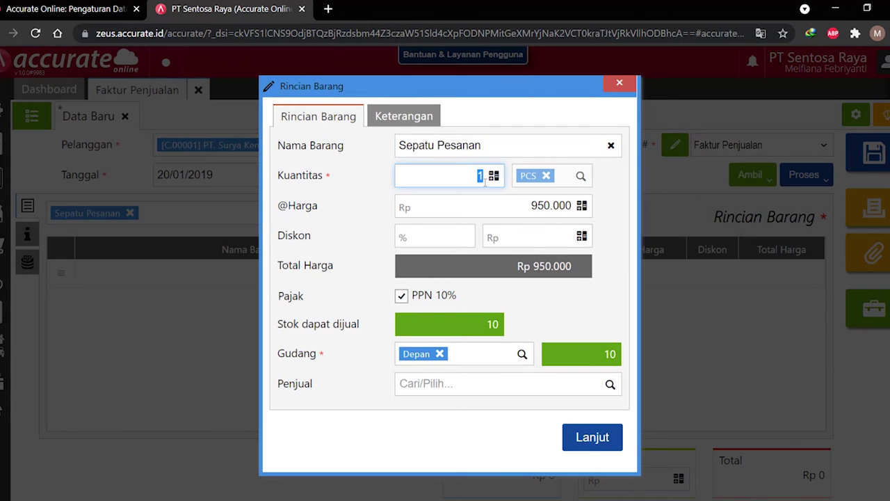
pyautogui.write('10')
pyautogui.click(599, 441)
# - Set the invoice's delivery date to 20/01/2019, create Jasa Kurir as its shipping method and save the invoice
pyautogui.click(27, 234)
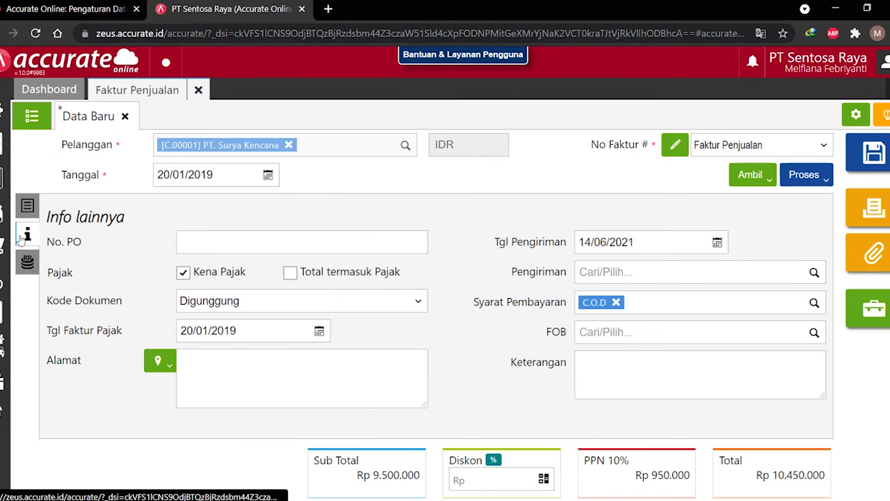
pyautogui.click(605, 241)
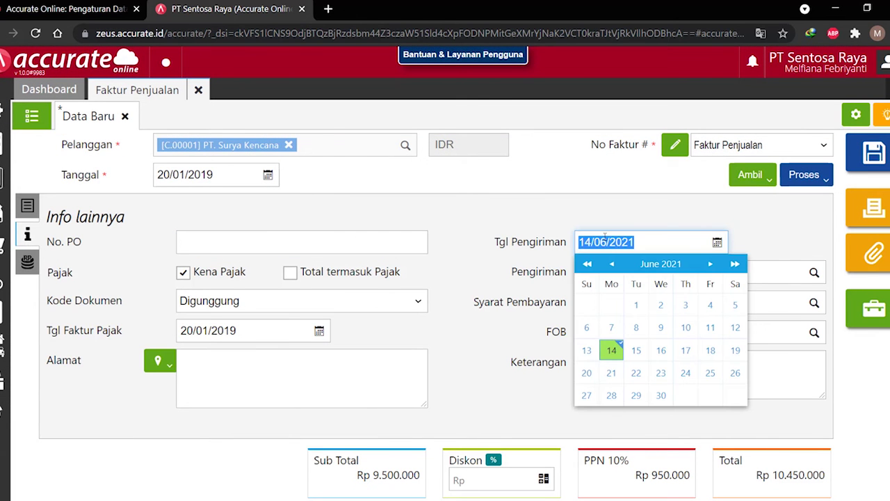
pyautogui.write('20/01/2019')
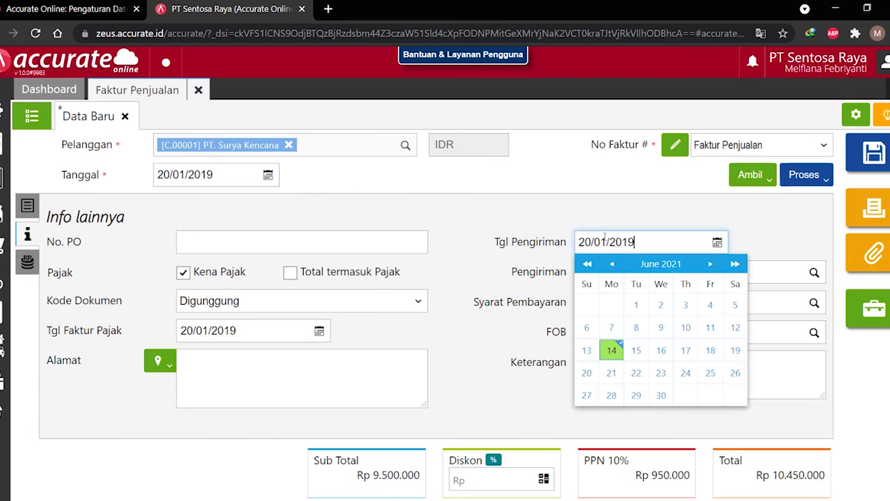
pyautogui.click(767, 278)
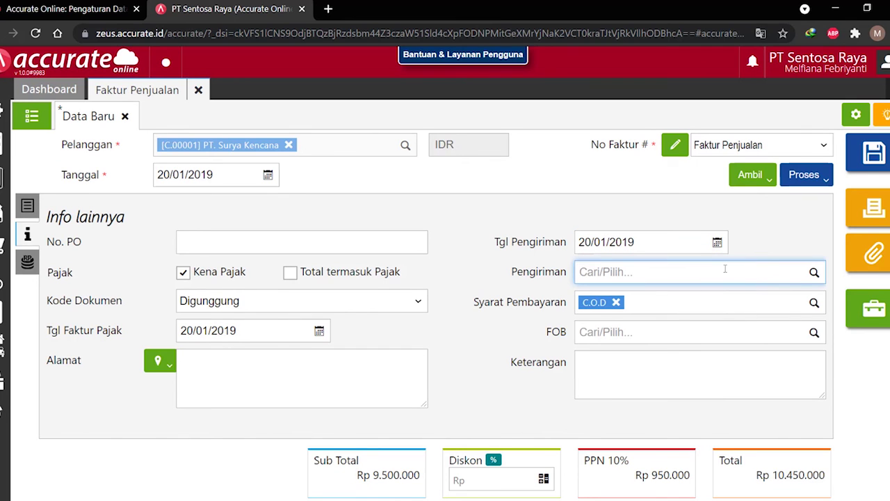
pyautogui.write('Jasa Kurir')
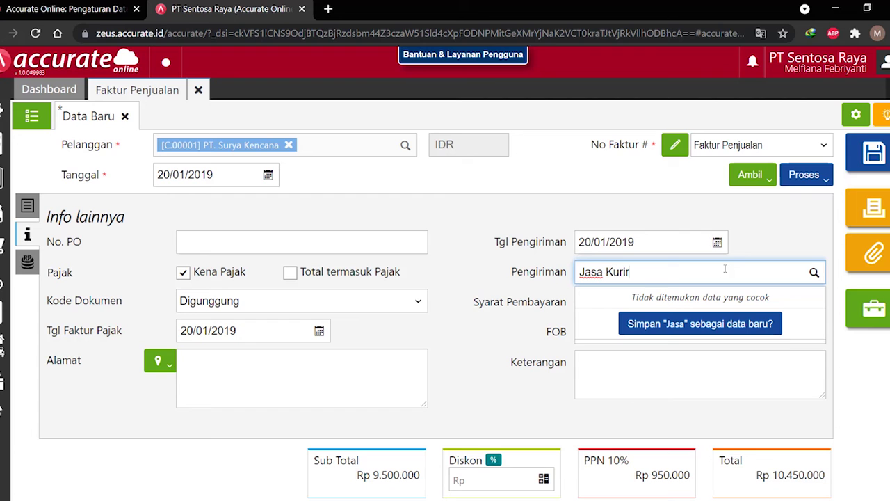
pyautogui.click(728, 323)
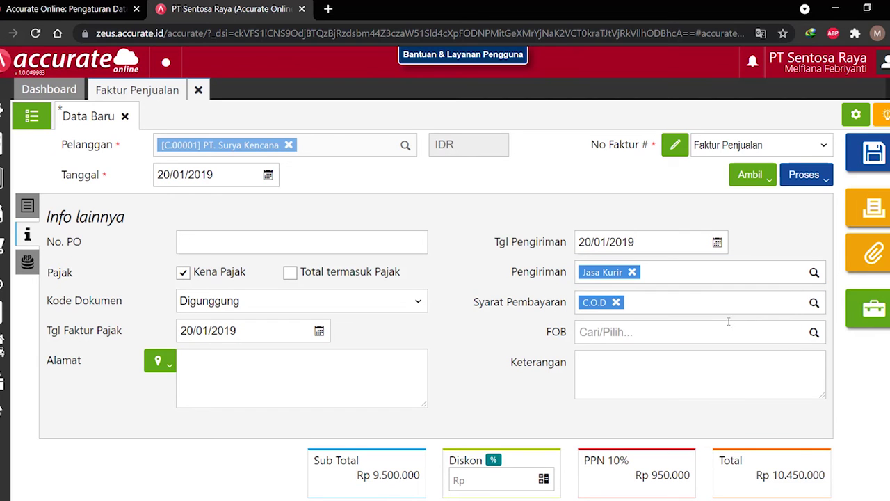
pyautogui.click(863, 157)
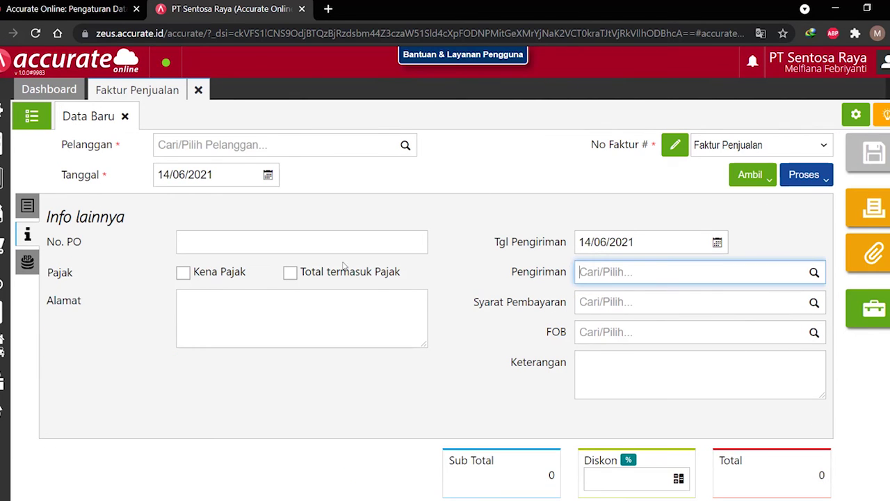
# - Close the sales invoice form and open a new Pemindahan Barang record in Accurate Online
pyautogui.click(199, 91)
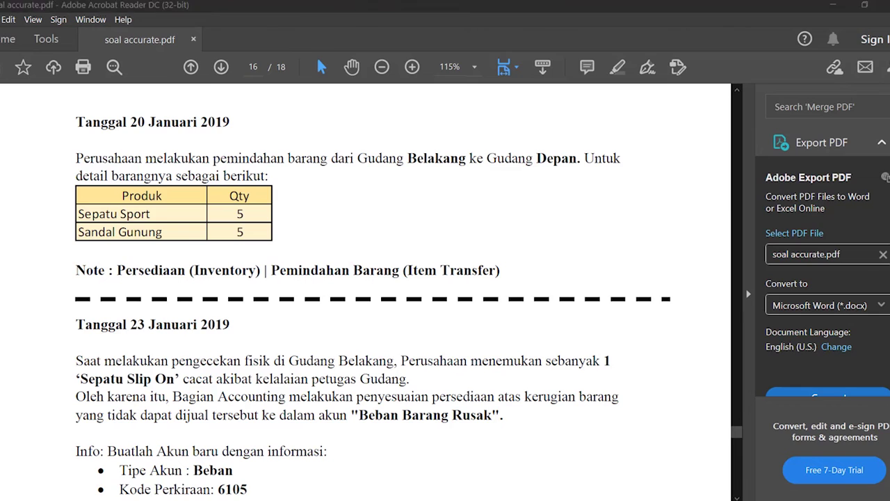
pyautogui.hotkey('alt', 'Tab')
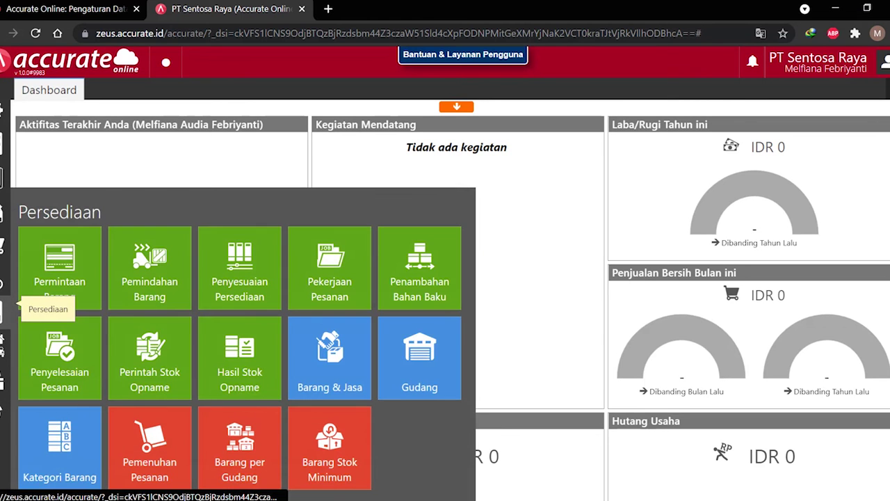
pyautogui.click(4, 307)
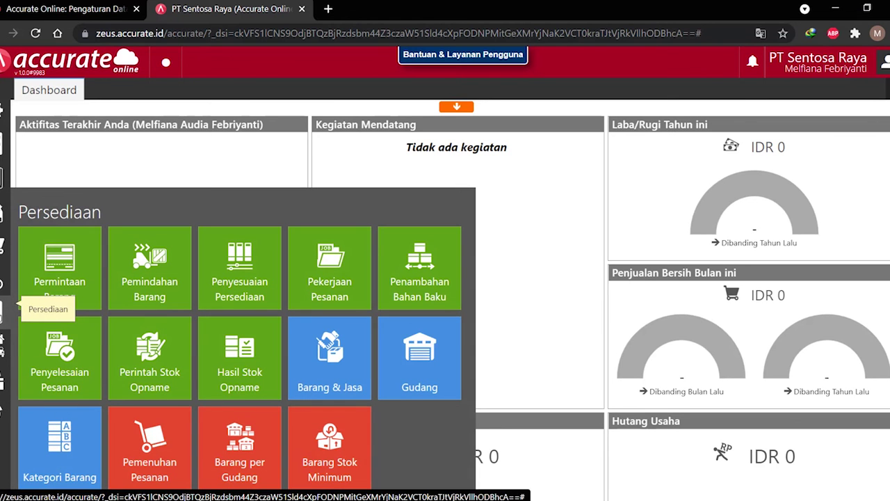
pyautogui.click(123, 295)
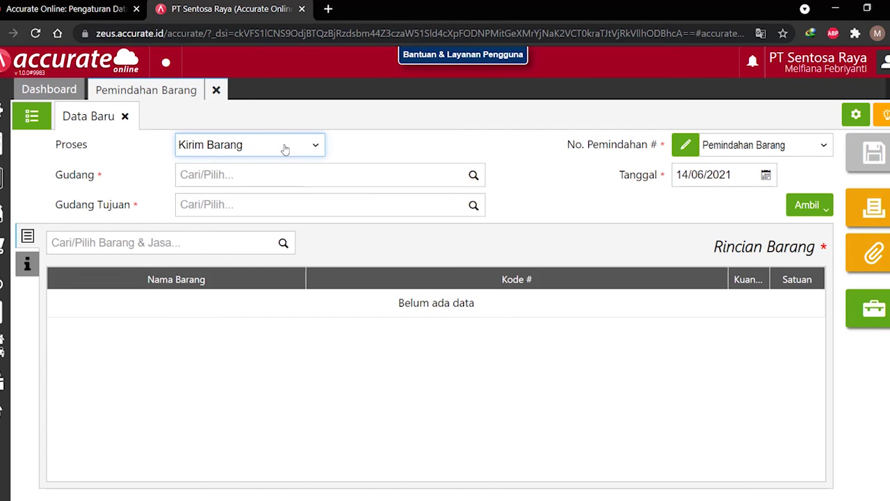
# - Set the item transfer's source warehouse to Belakang, its destination warehouse to Depan and its date to 20/01/2019
pyautogui.click(317, 175)
pyautogui.write('Bel')
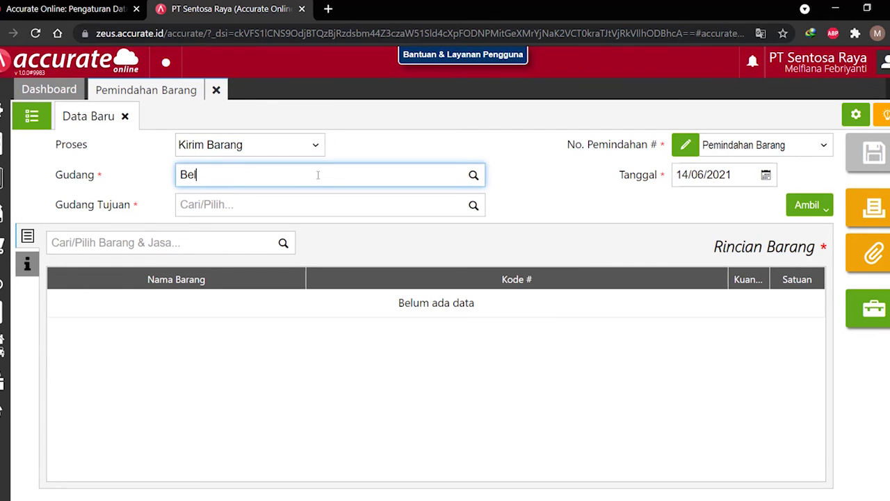
pyautogui.write('aakang')
pyautogui.click(296, 207)
pyautogui.click(284, 206)
pyautogui.write('Depan')
pyautogui.click(296, 236)
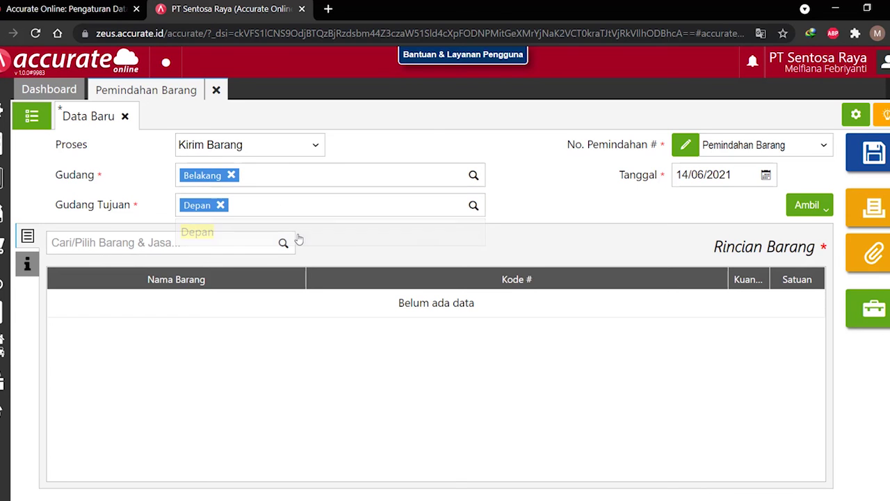
pyautogui.click(684, 174)
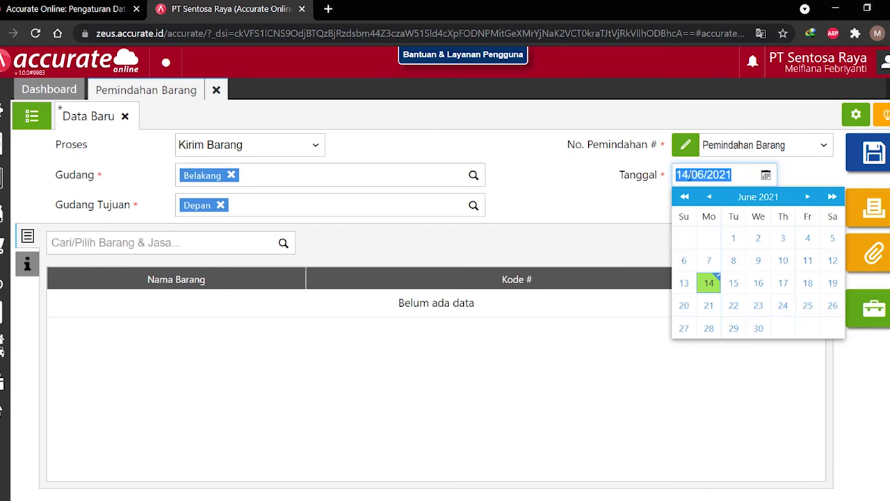
pyautogui.write('20012019')
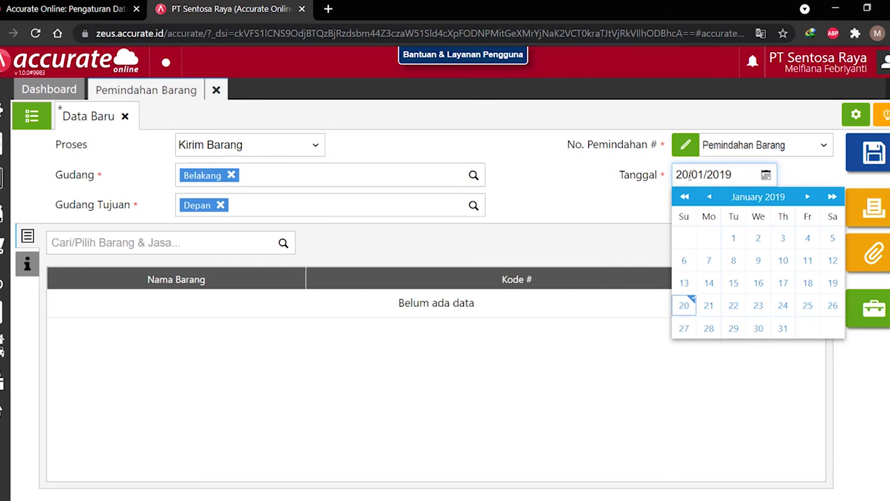
pyautogui.click(684, 304)
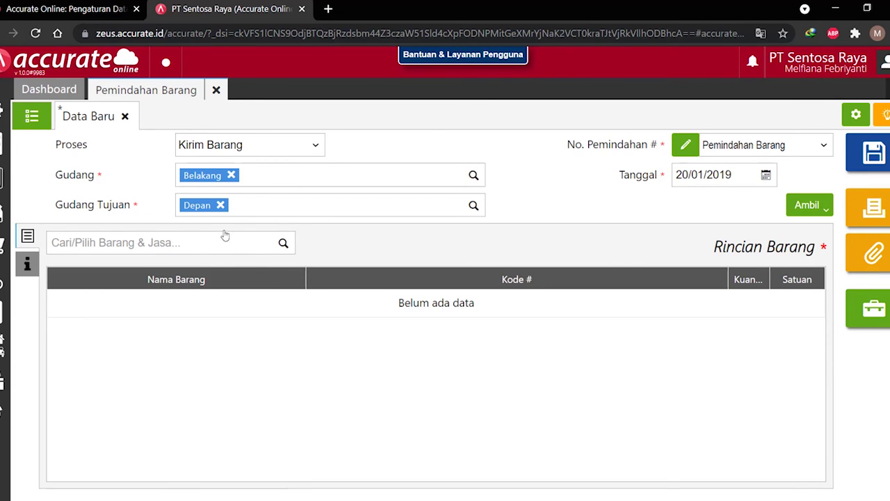
# - Add the item Sepatu Sport to the transfer with quantity 5
pyautogui.click(198, 243)
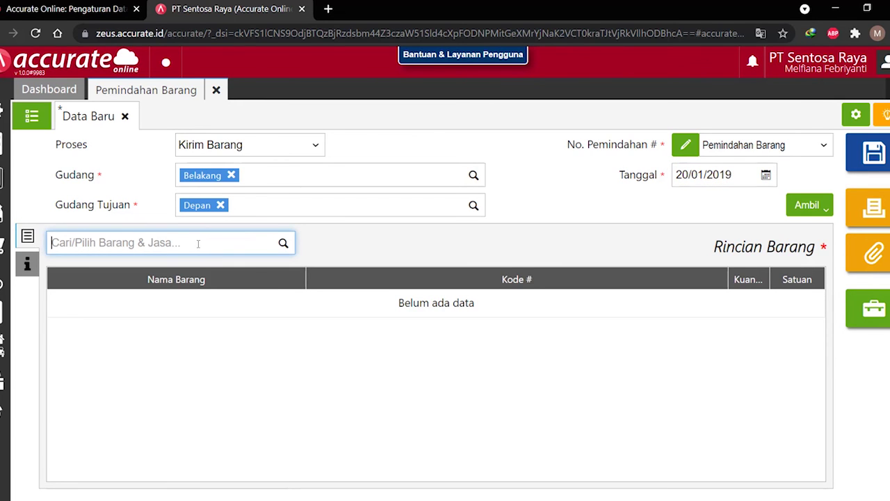
pyautogui.write('sport')
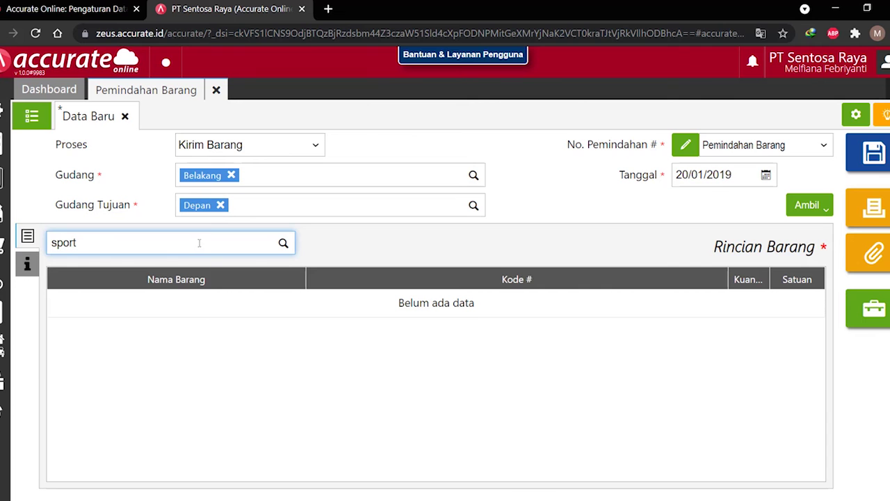
pyautogui.click(250, 276)
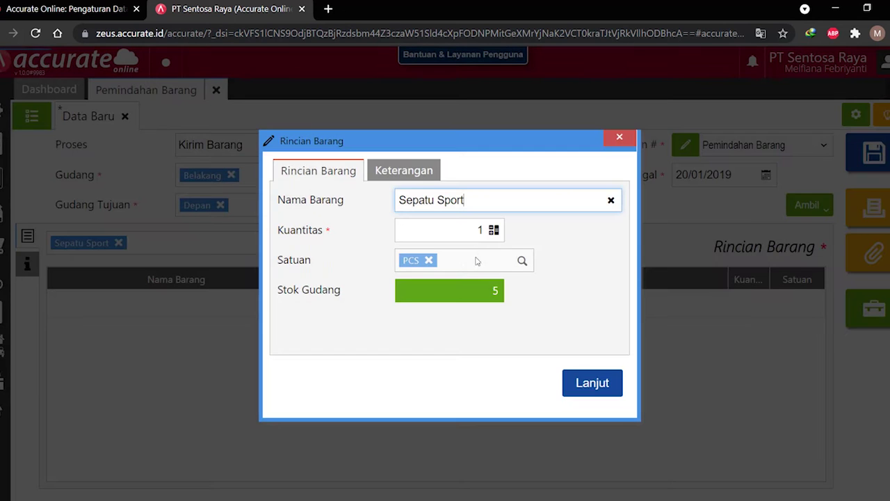
pyautogui.write('5')
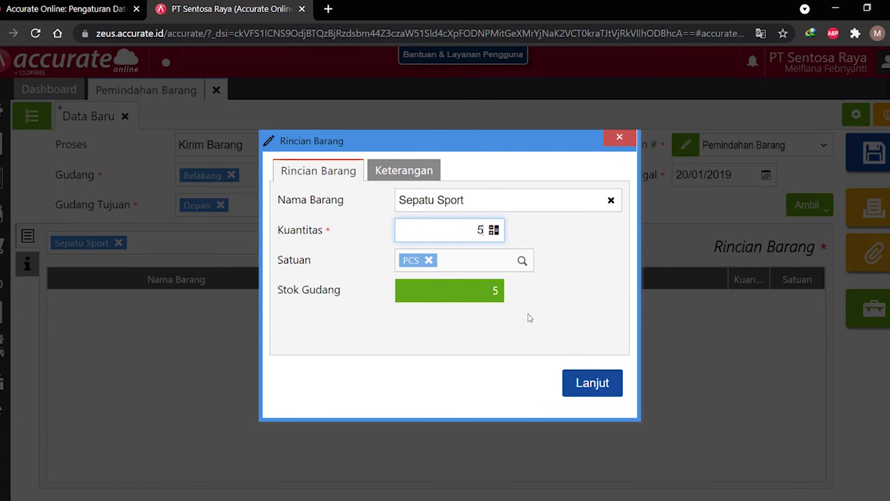
pyautogui.click(583, 381)
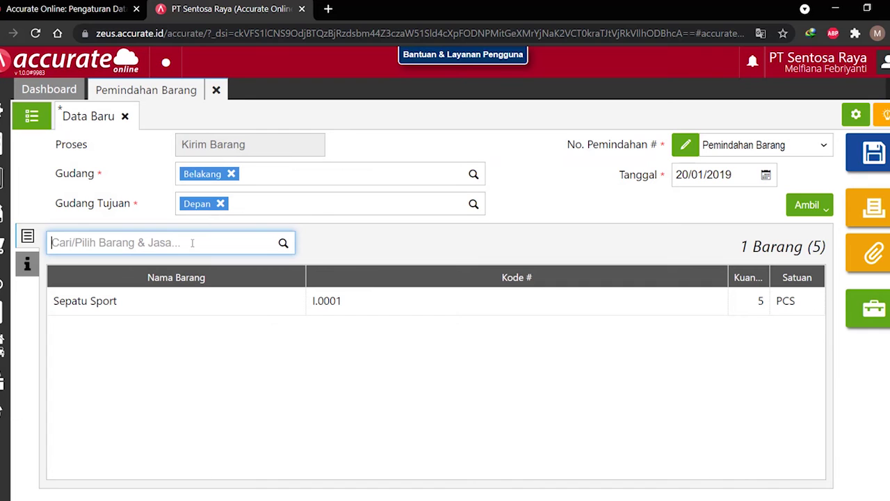
# - Add the item Sandal Gunung to the transfer with quantity 5 and save the record
pyautogui.write('Sa')
pyautogui.press('BackSpace')
pyautogui.press('BackSpace')
pyautogui.write('Gunung')
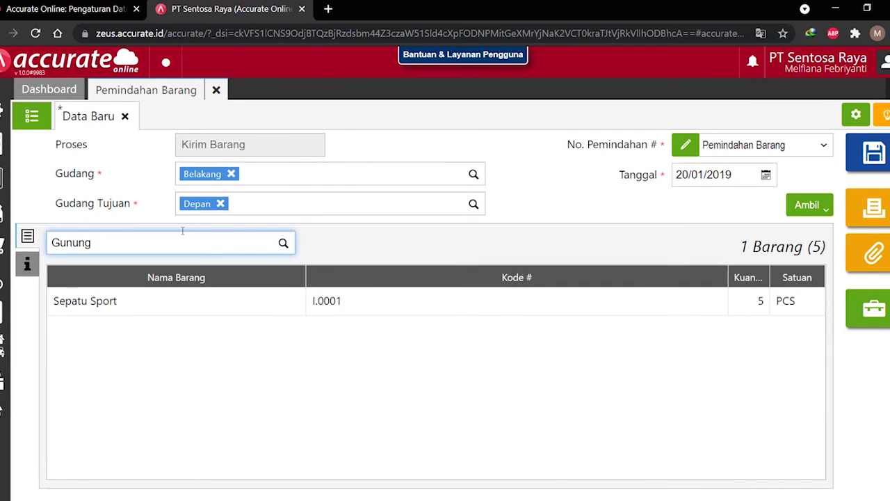
pyautogui.click(201, 288)
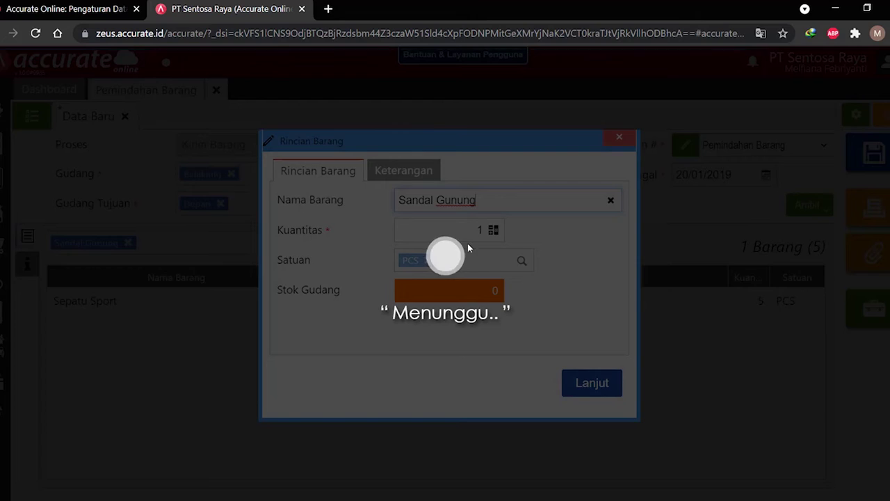
pyautogui.doubleClick(482, 230)
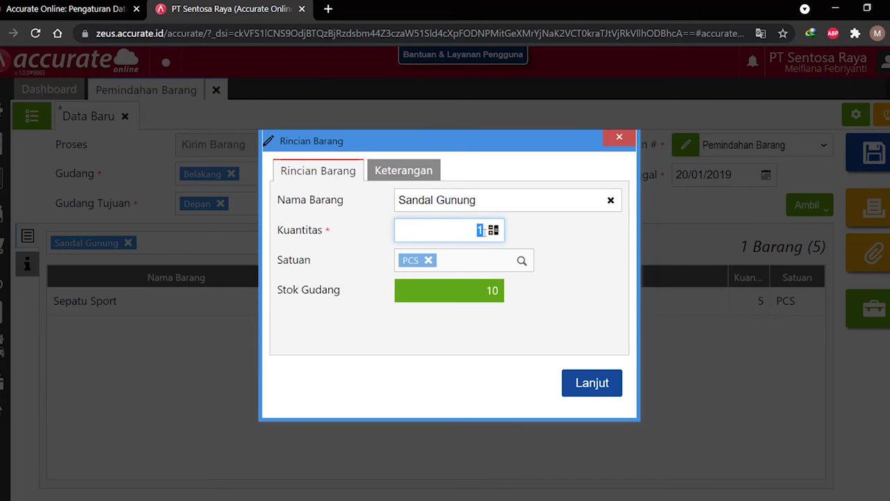
pyautogui.write('5')
pyautogui.click(592, 382)
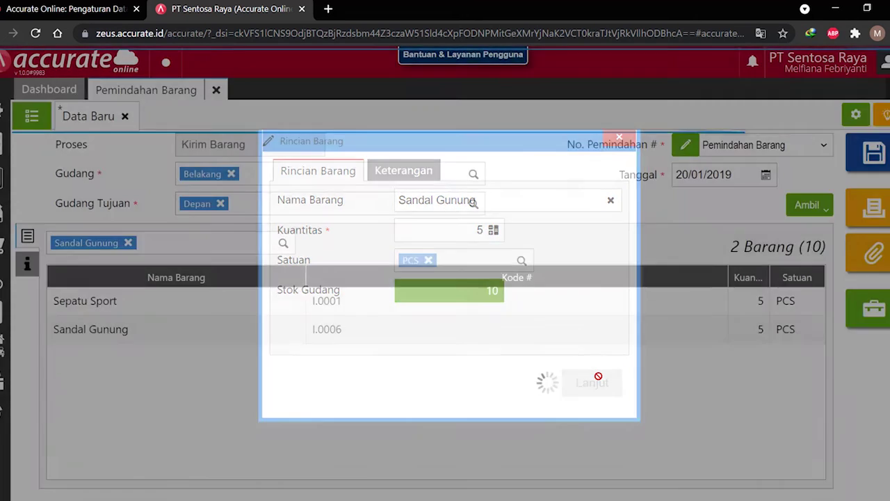
pyautogui.click(870, 155)
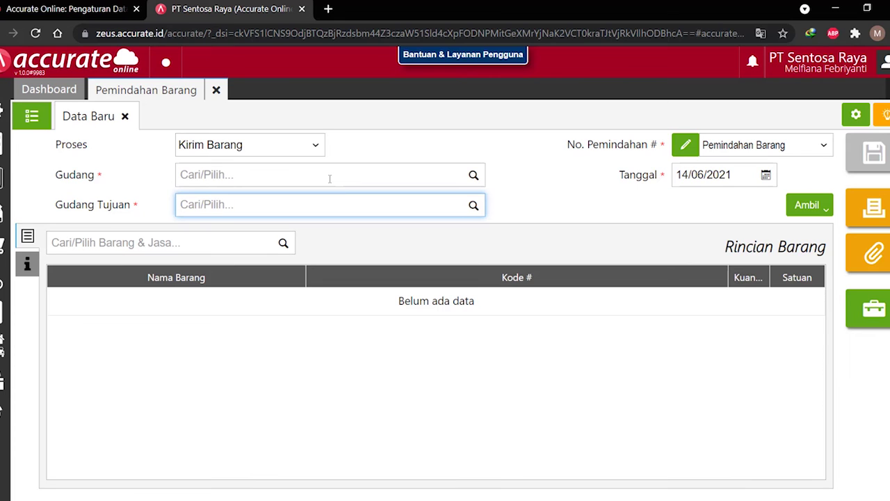
# - Set the new transfer record's process to Terima Barang and its date to 20/01/2019
pyautogui.click(295, 147)
pyautogui.click(284, 175)
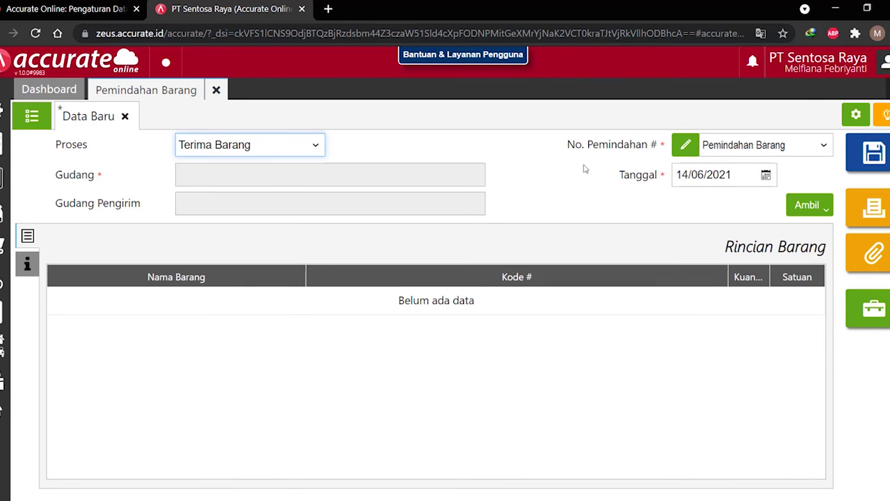
pyautogui.click(751, 167)
pyautogui.write('20/10/')
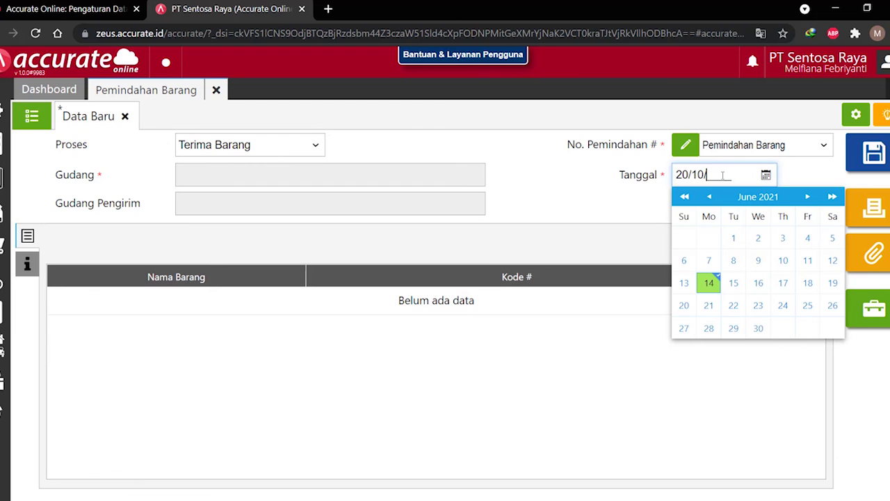
pyautogui.press('BackSpace')
pyautogui.press('BackSpace')
pyautogui.press('BackSpace')
pyautogui.write('01/2019')
pyautogui.click(683, 305)
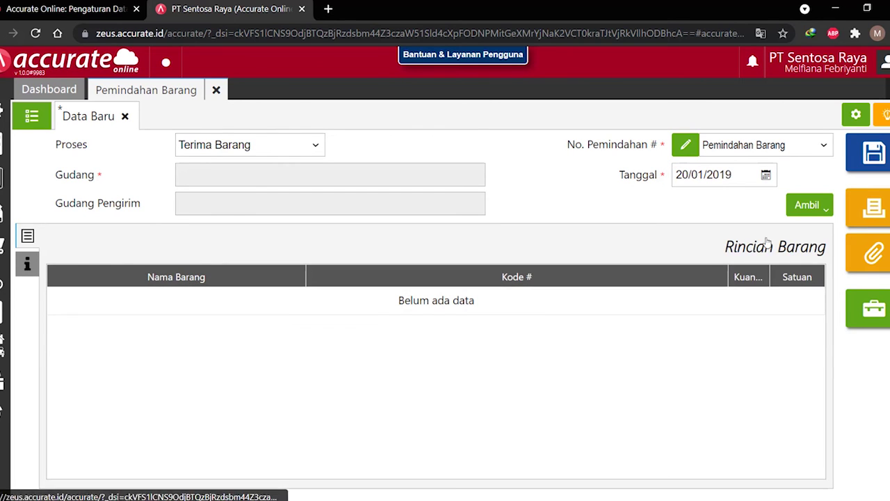
# - Copy both items from the goods shipment IT.2019.01.00001 into the receipt and save it
pyautogui.click(806, 205)
pyautogui.click(786, 231)
pyautogui.click(455, 166)
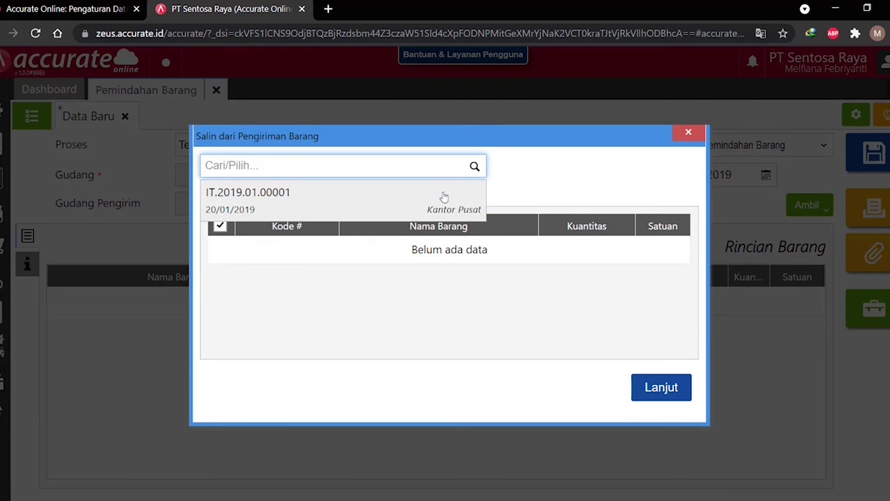
pyautogui.click(459, 195)
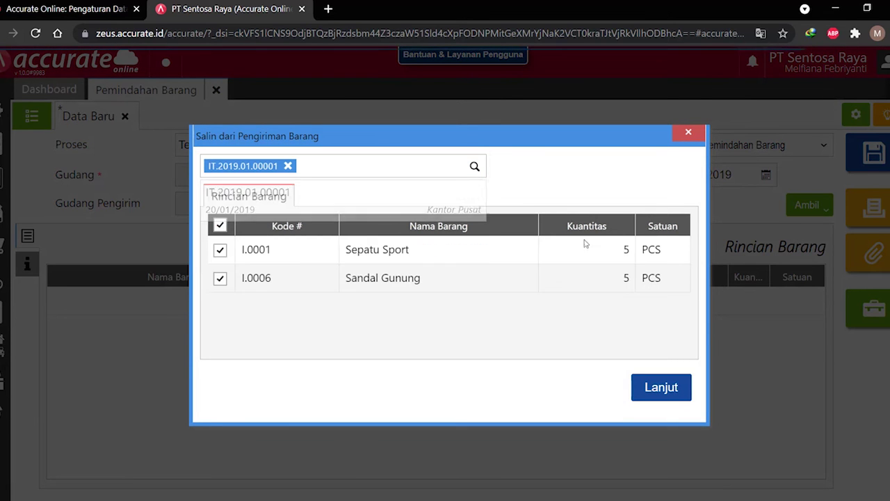
pyautogui.click(646, 386)
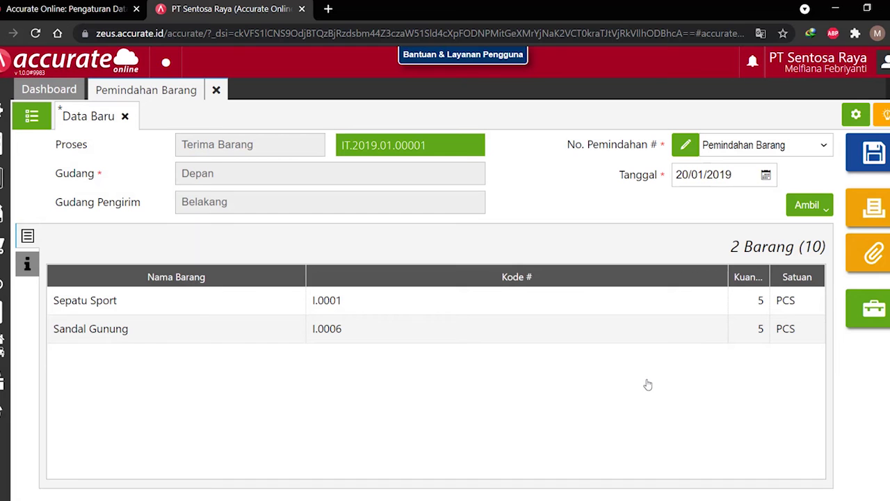
pyautogui.click(884, 161)
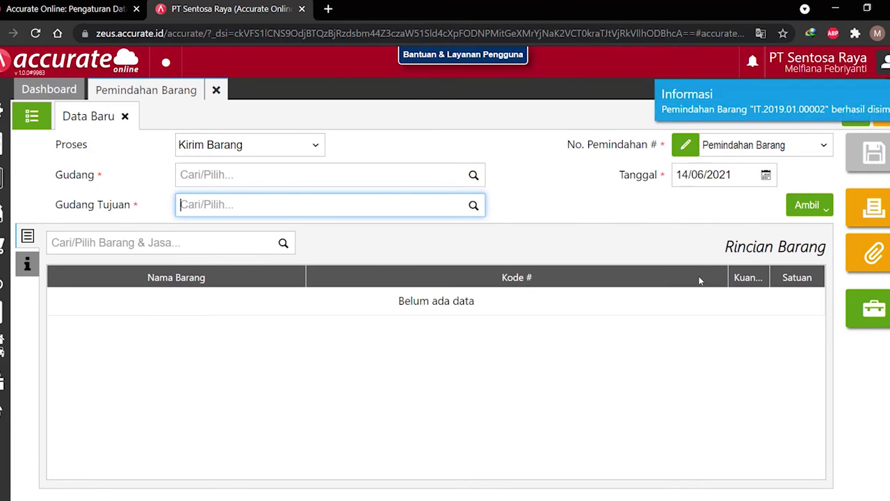
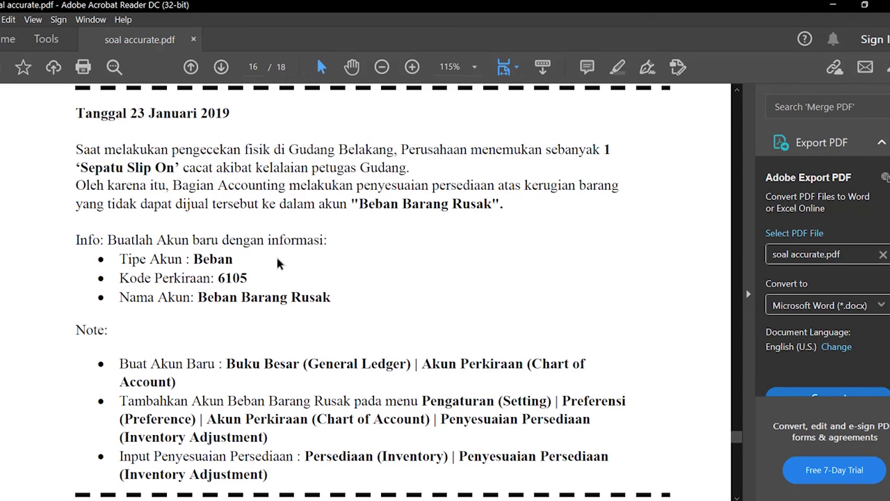
# - Switch to Accurate Online and start a new Akun Perkiraan with type Beban and account code 6105
pyautogui.click(198, 500)
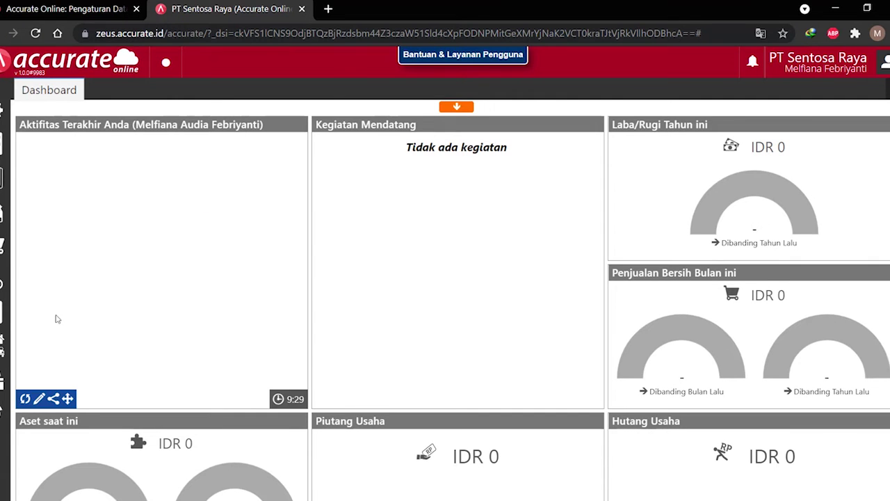
pyautogui.click(4, 174)
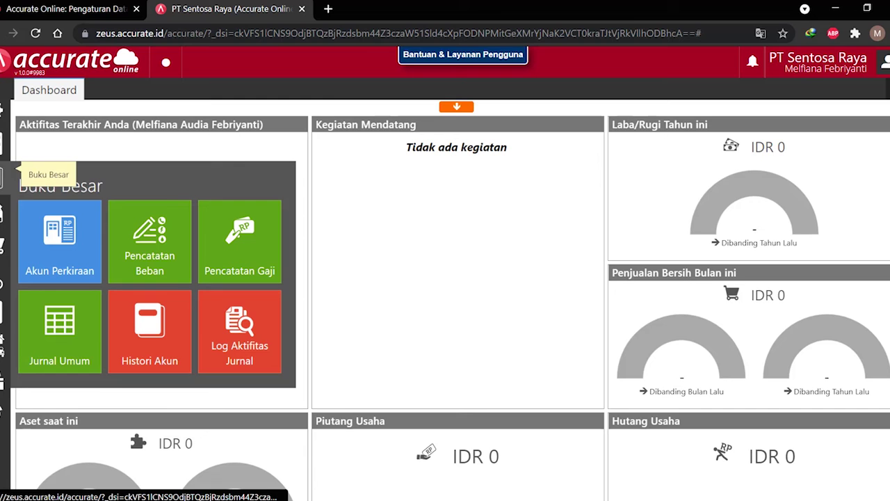
pyautogui.click(61, 247)
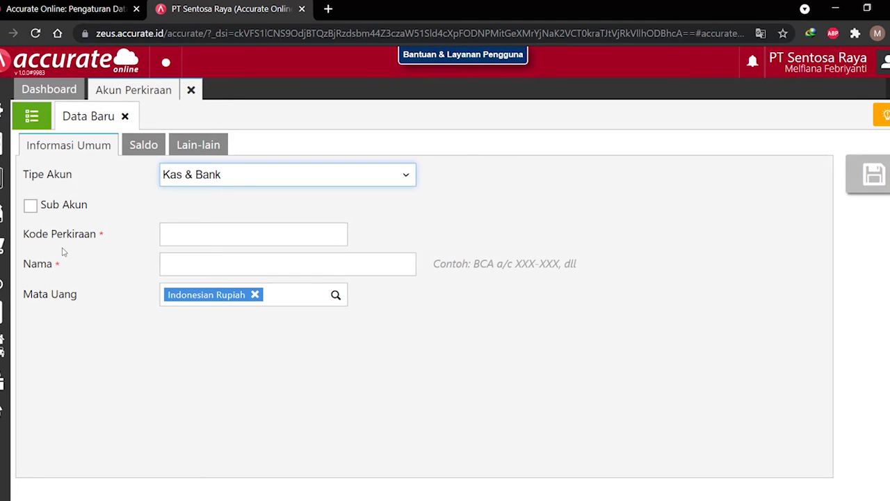
pyautogui.click(284, 173)
pyautogui.click(196, 370)
pyautogui.click(234, 235)
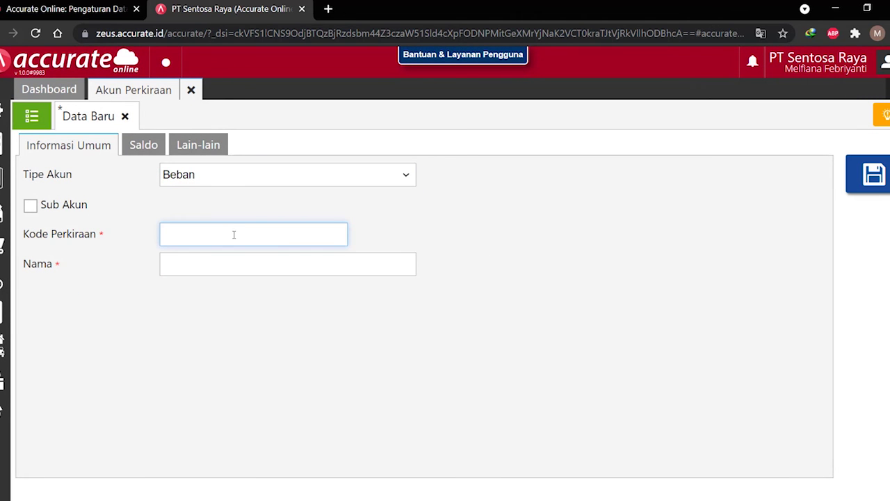
pyautogui.write('6105')
# - Name the new account Beban Barang Rusak, save it and close the Akun Perkiraan form
pyautogui.click(237, 263)
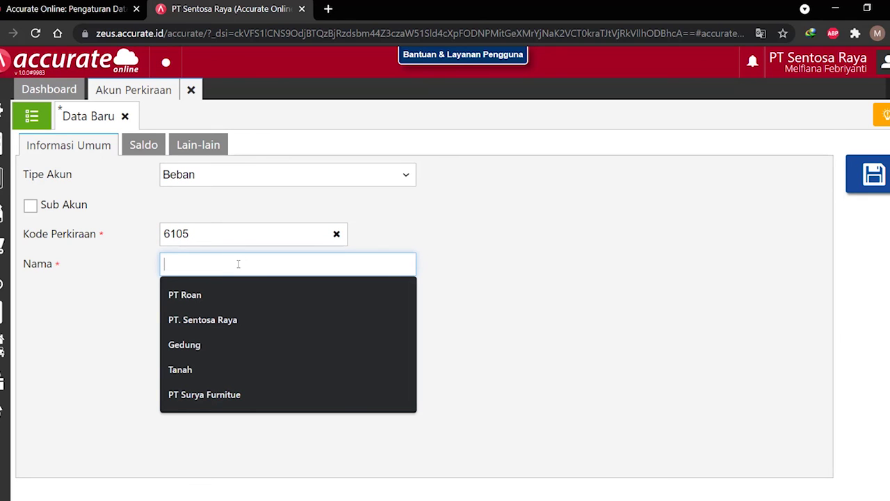
pyautogui.write('Beban Barang')
pyautogui.write(' Eu')
pyautogui.press('BackSpace')
pyautogui.write('Rusak')
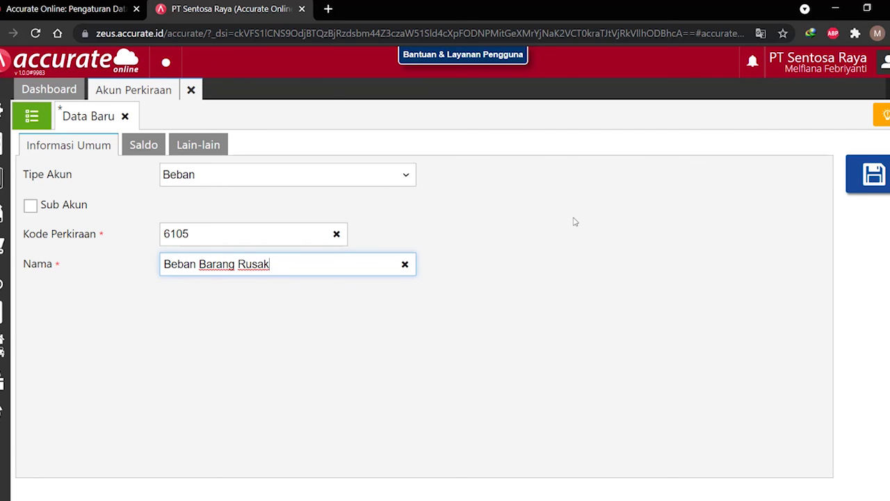
pyautogui.click(869, 174)
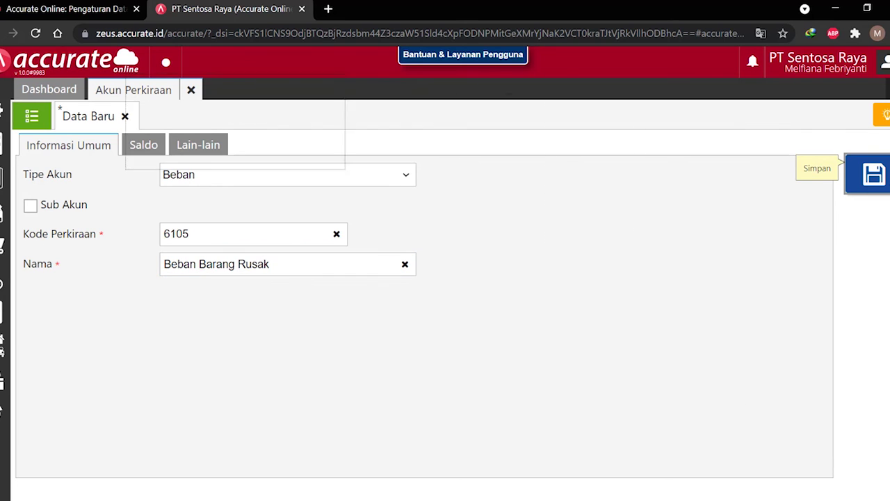
pyautogui.click(190, 91)
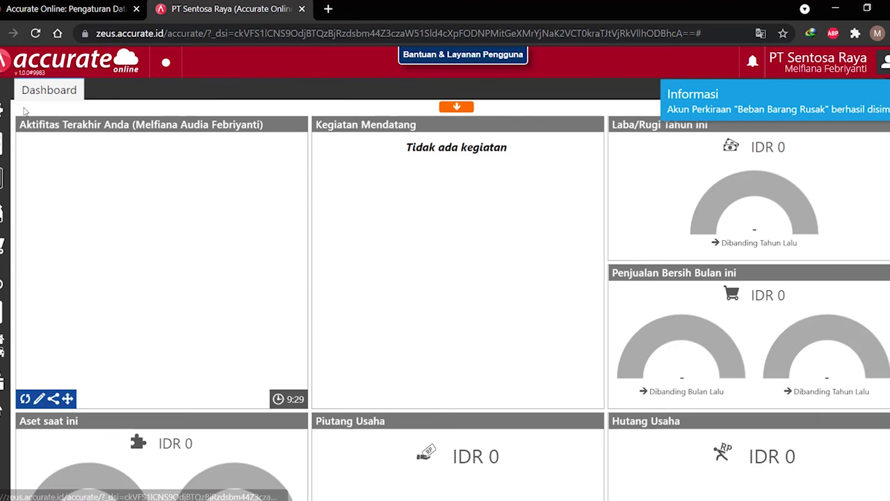
# - Add account 6105 Beban Barang Rusak to the inventory adjustment accounts in the Persediaan preferences and save them
pyautogui.click(4, 107)
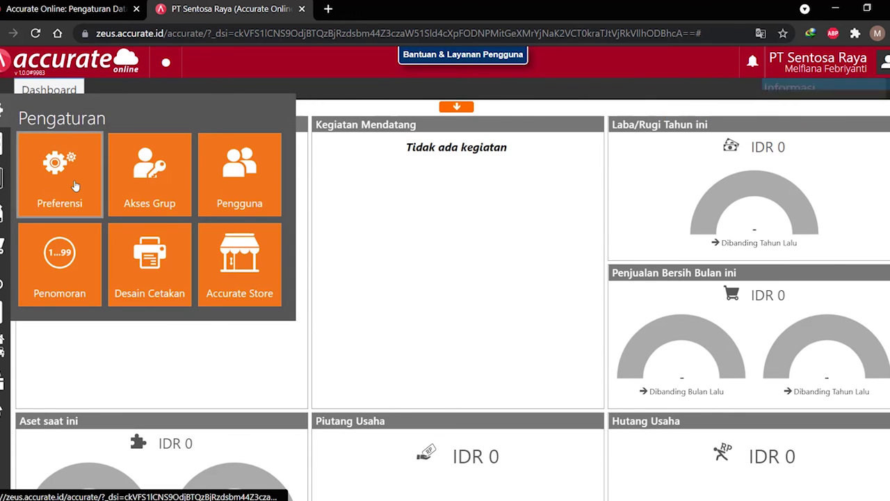
pyautogui.click(73, 185)
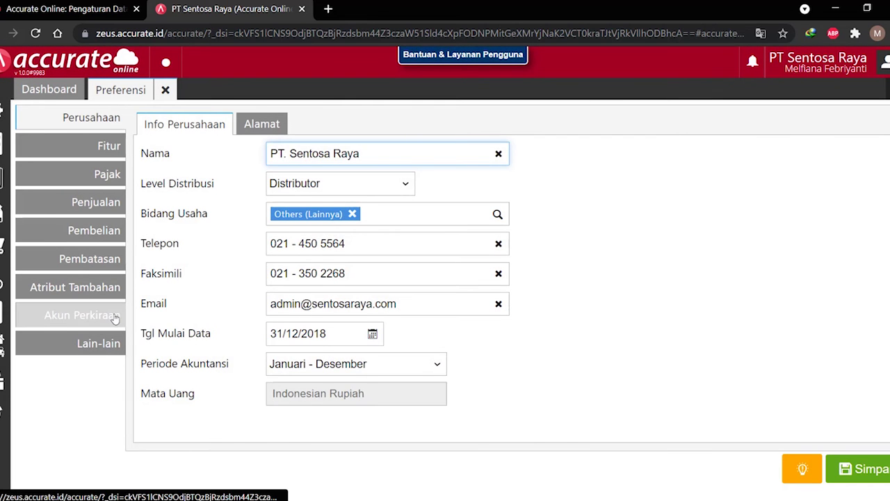
pyautogui.click(115, 317)
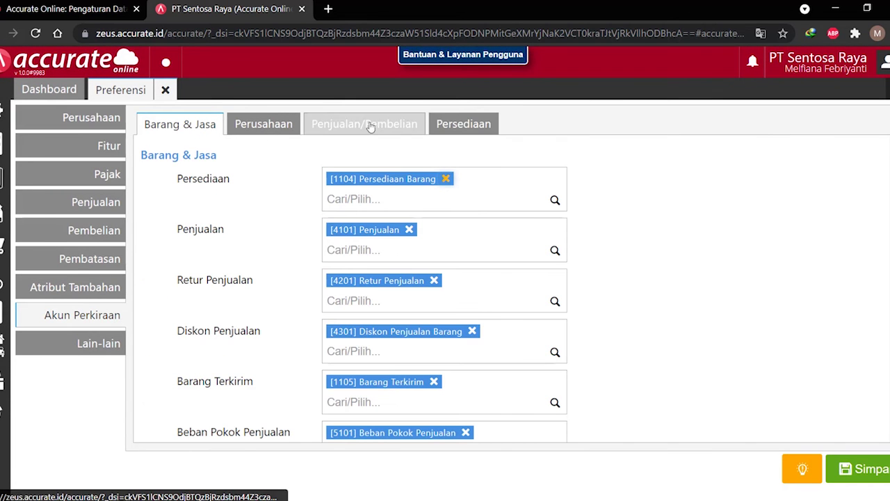
pyautogui.click(443, 124)
pyautogui.click(370, 214)
pyautogui.write('Beb')
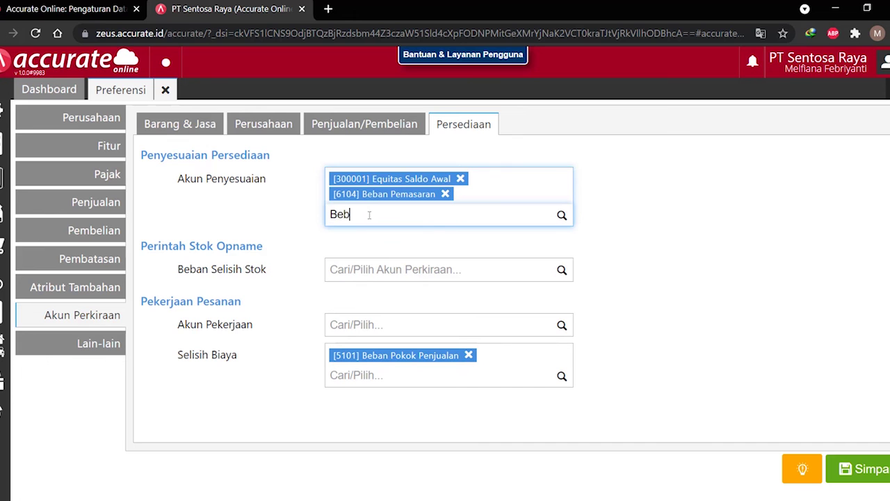
pyautogui.write('an baran')
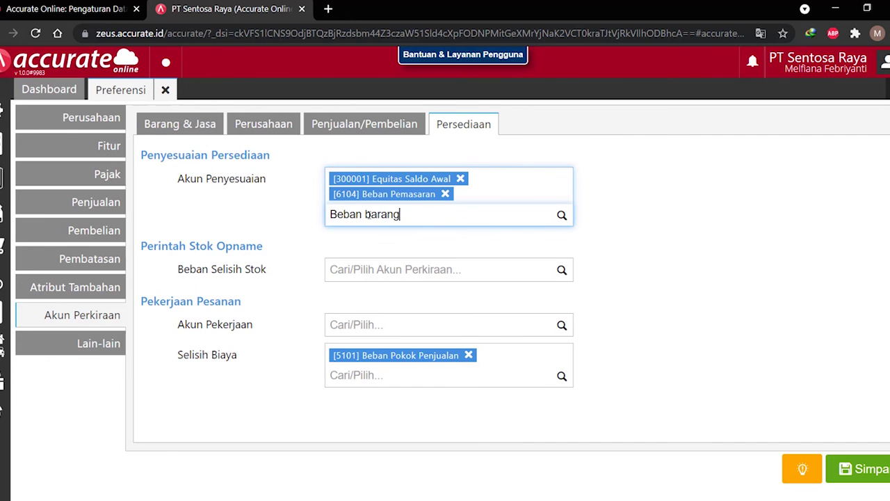
pyautogui.write('g')
pyautogui.click(411, 257)
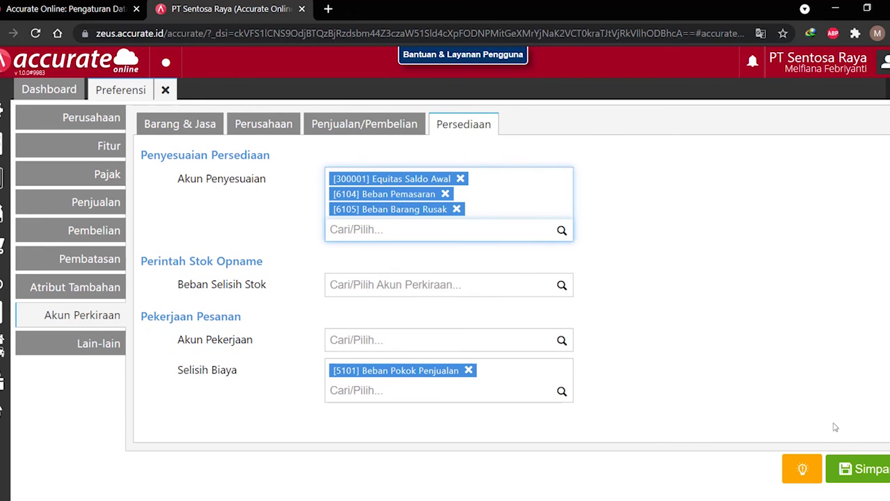
pyautogui.click(847, 473)
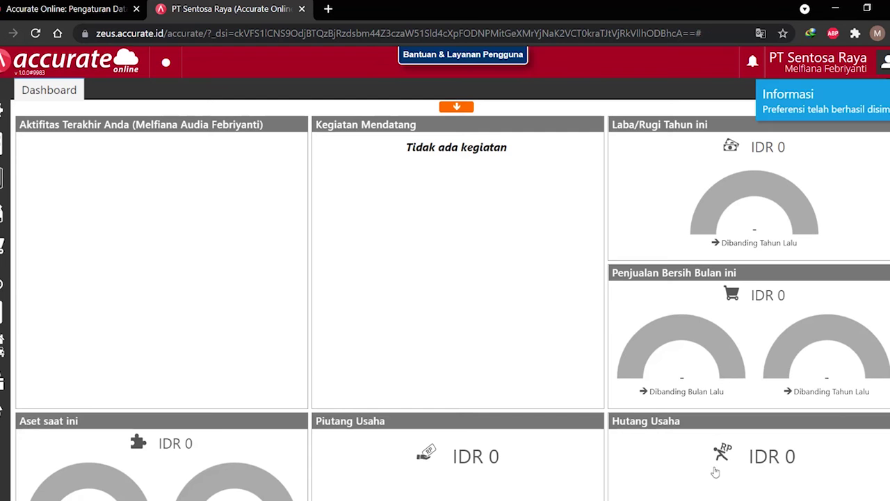
# - Start a new Penyesuaian Persediaan record and set its date to 23/01/2019
pyautogui.click(3, 311)
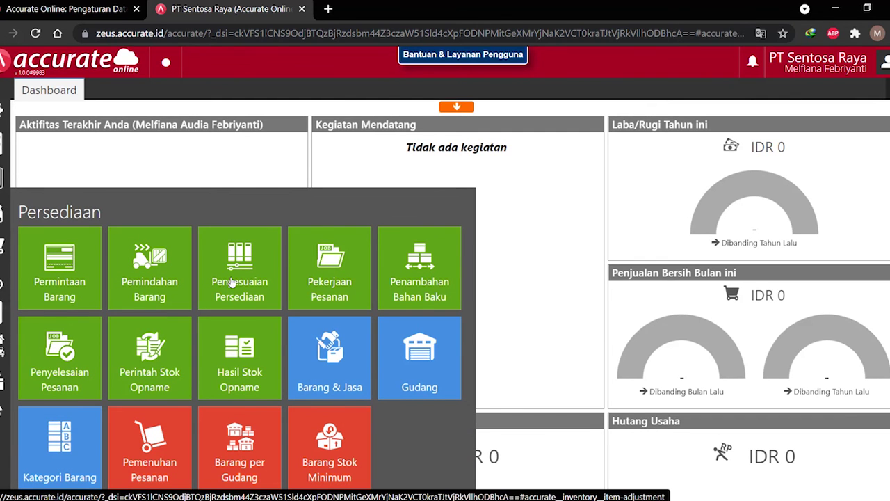
pyautogui.click(232, 282)
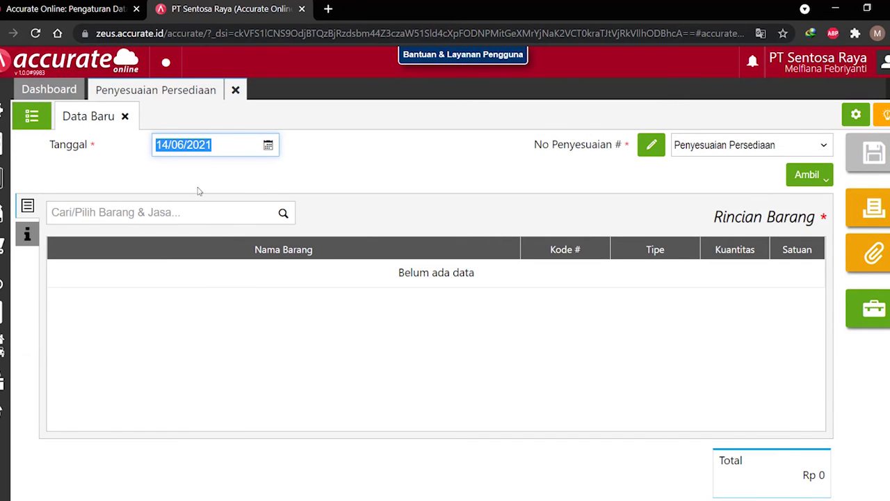
pyautogui.write('23/01/2019')
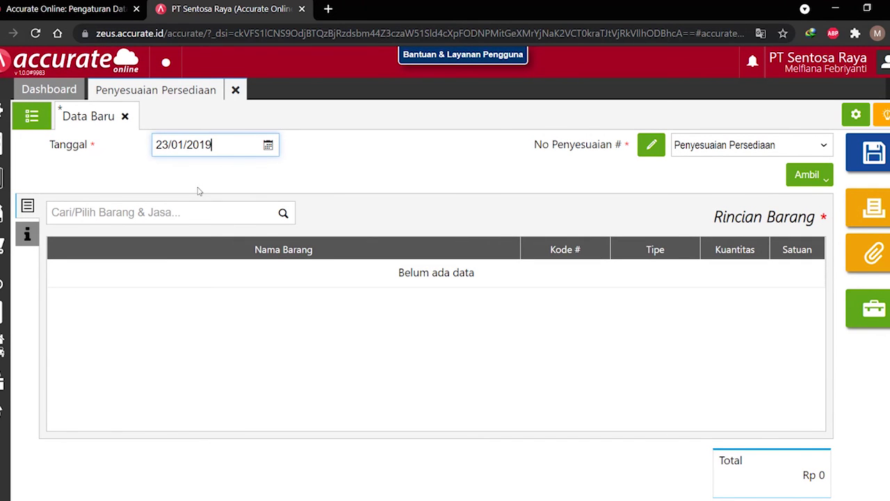
# - Add Sepatu Slip On to the adjustment with adjustment type Pengurangan, keeping quantity 1 PCS and warehouse Belakang
pyautogui.click(184, 215)
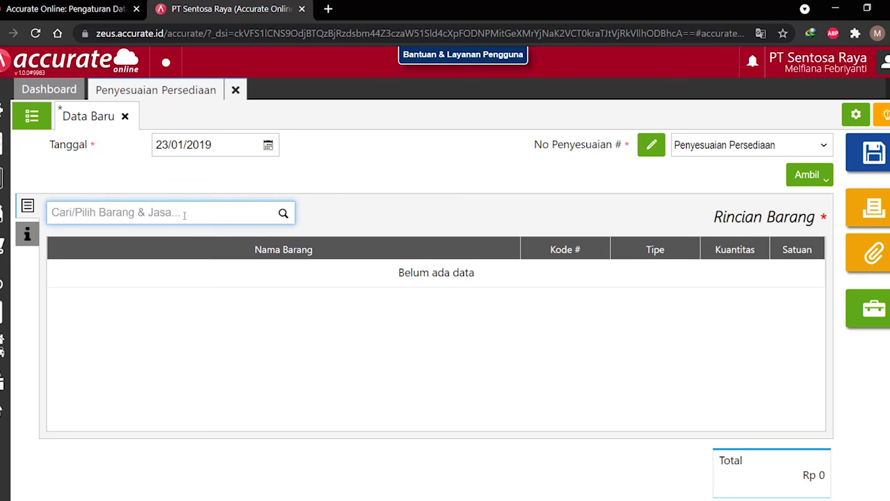
pyautogui.write('Slip')
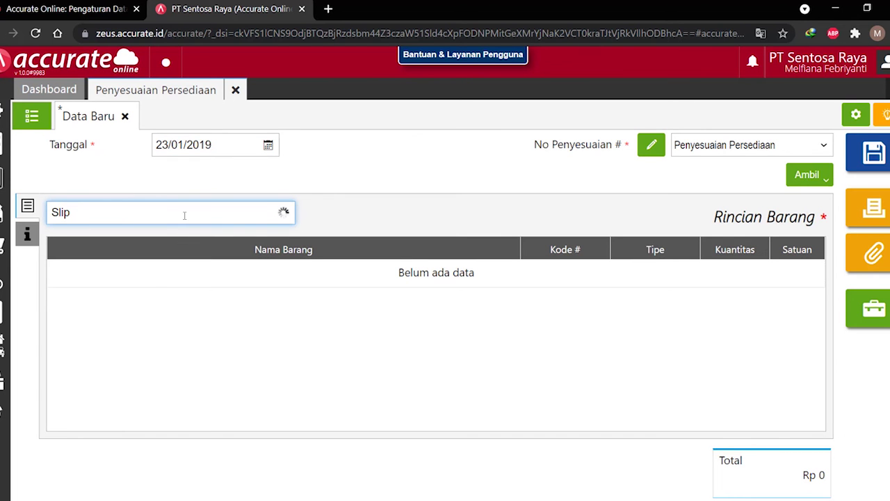
pyautogui.click(231, 264)
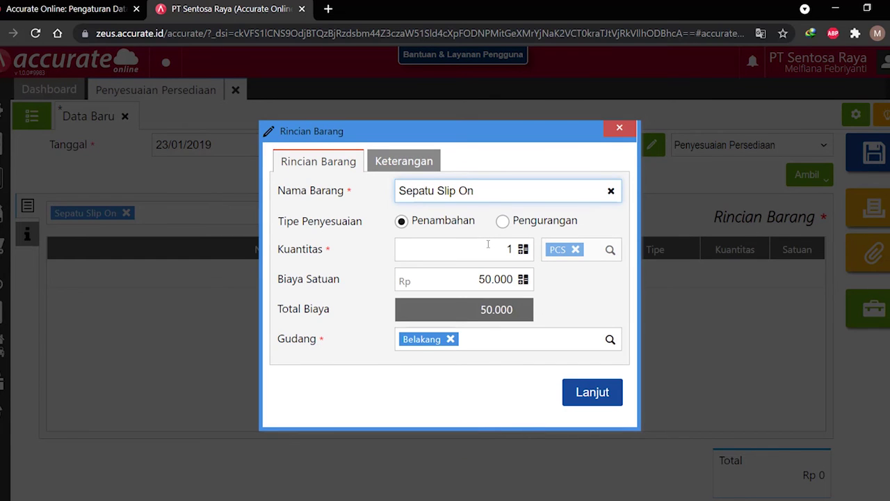
pyautogui.click(513, 226)
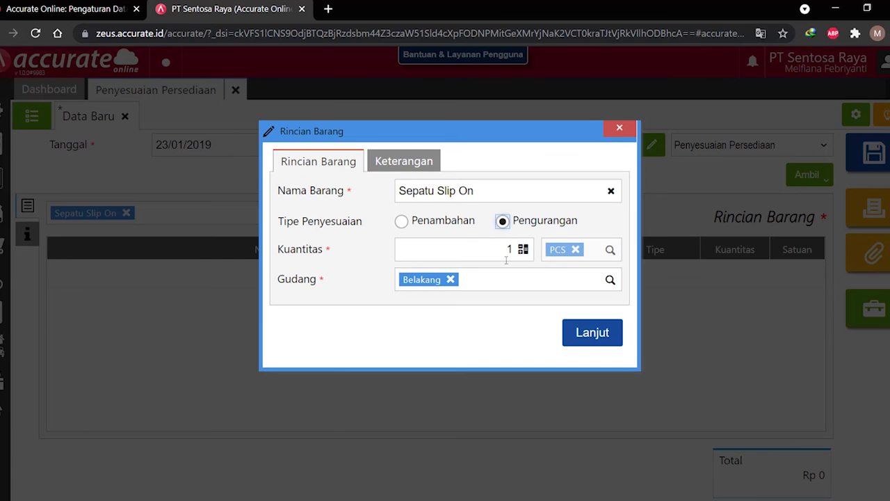
pyautogui.click(611, 337)
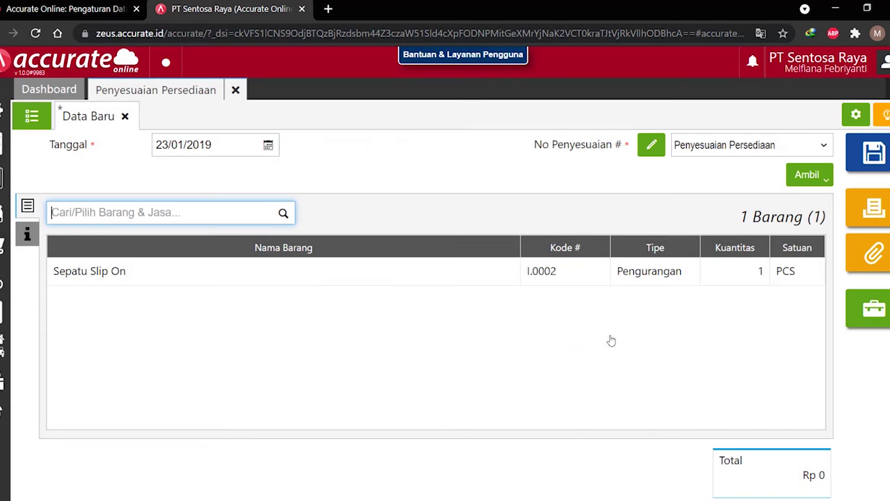
# - Set the adjustment account to 6105 Beban Barang Rusak, save the record and close the Penyesuaian Persediaan form
pyautogui.click(36, 246)
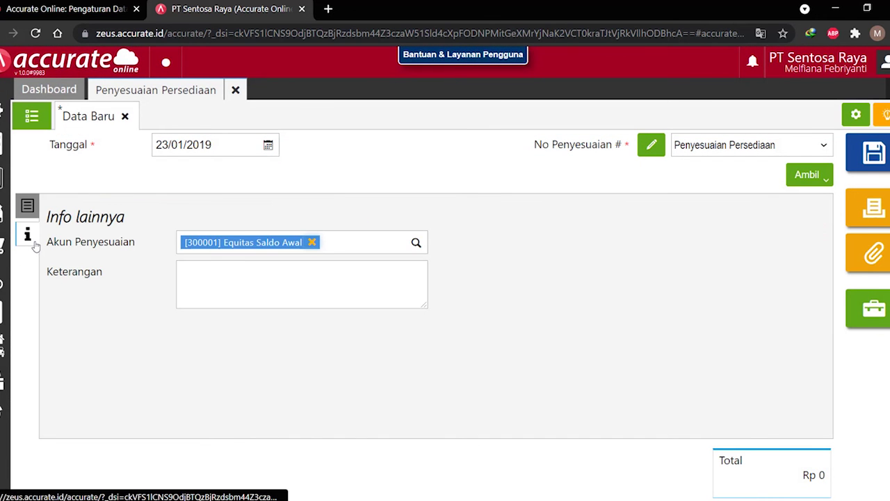
pyautogui.click(312, 242)
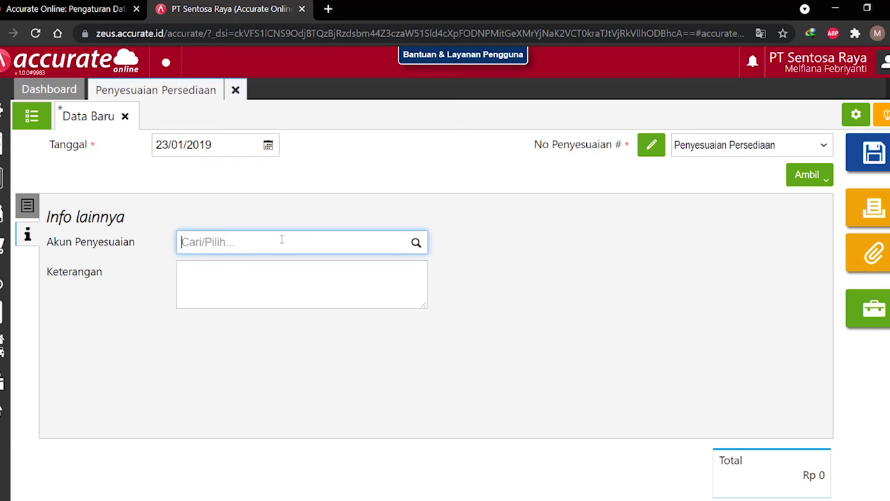
pyautogui.write('Barang Rusak')
pyautogui.click(312, 277)
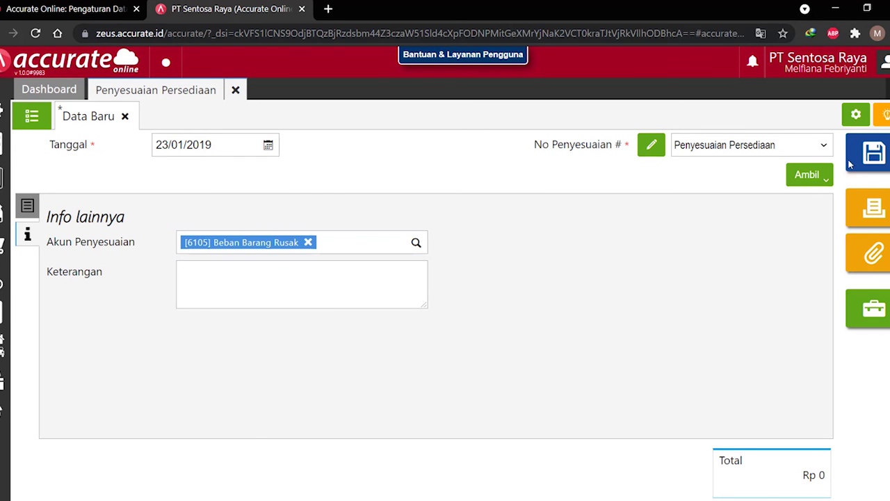
pyautogui.click(886, 155)
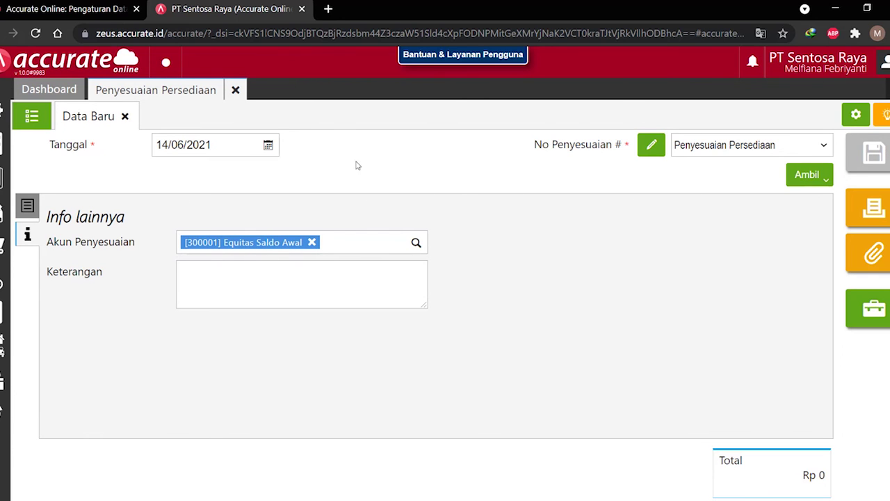
pyautogui.click(237, 91)
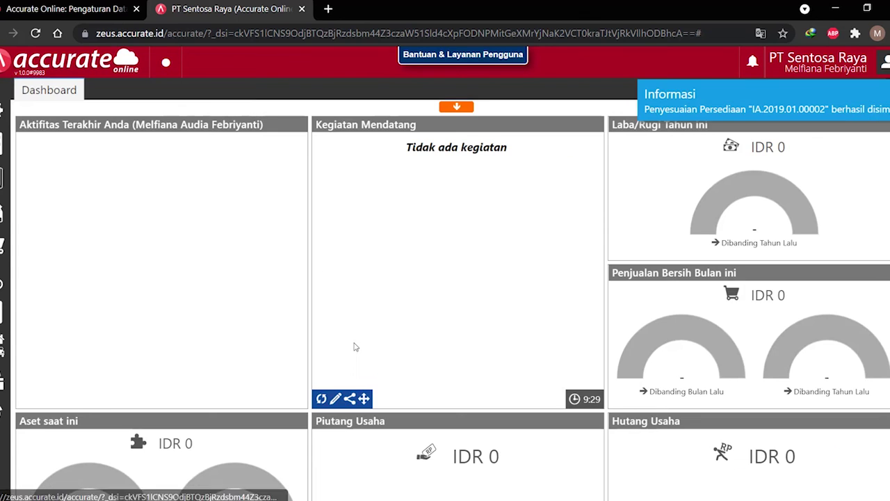
# - Switch to the exercise PDF and read the 25 January 2019 asset purchase instructions
pyautogui.hotkey('alt', 'Tab')
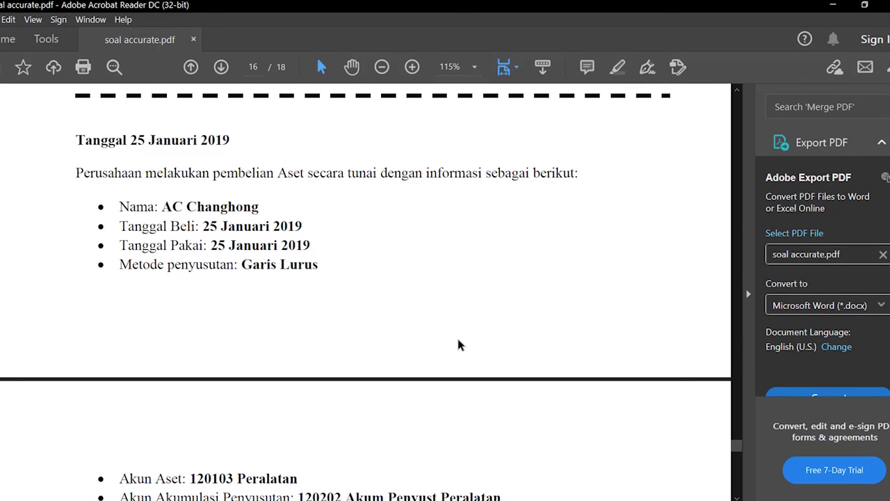
pyautogui.scroll(-3, 460, 346)
pyautogui.scroll(1, 424, 256)
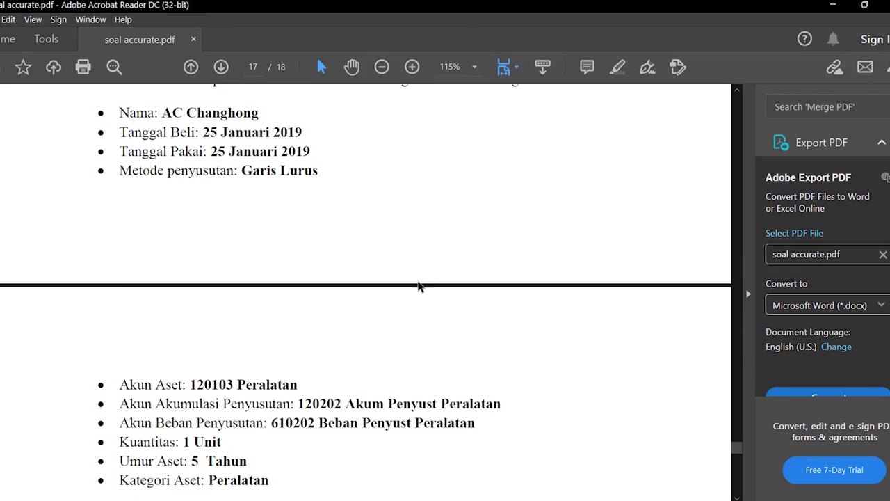
pyautogui.scroll(-5, 415, 395)
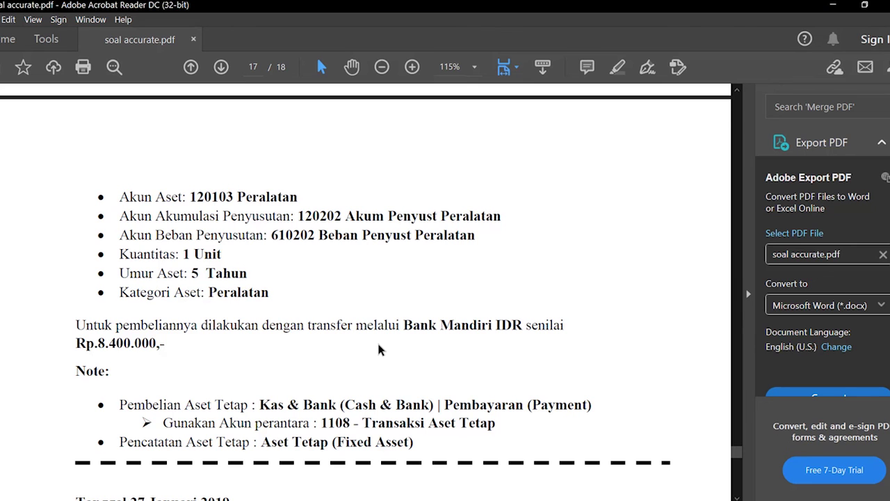
# - Switch to Accurate Online and start a new Faktur Pembelian for the supplier Pemasok Umum
pyautogui.hotkey('alt', 'Tab')
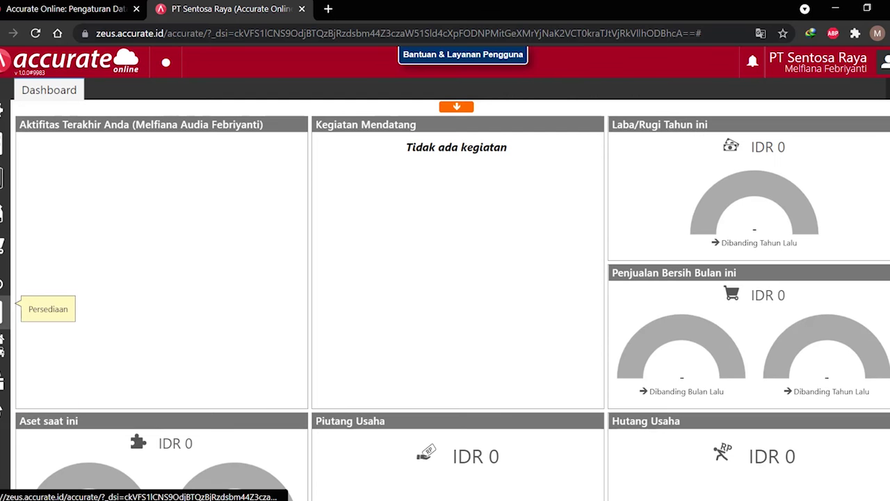
pyautogui.click(2, 274)
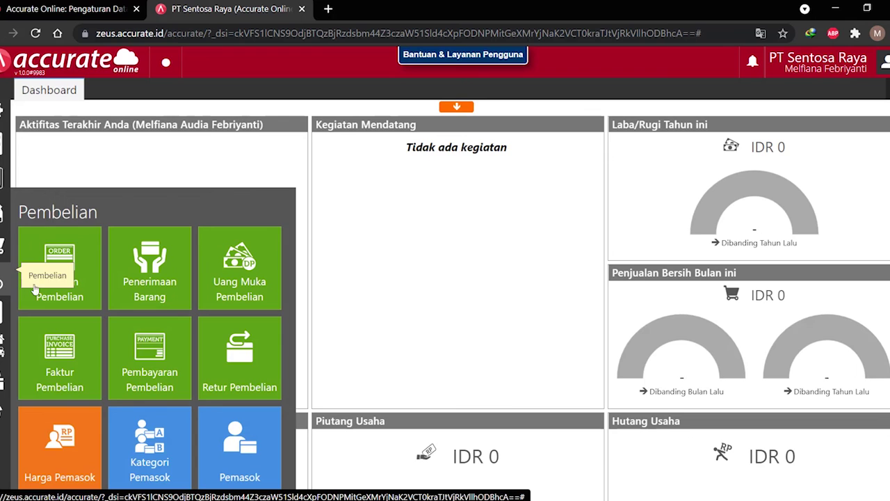
pyautogui.click(70, 367)
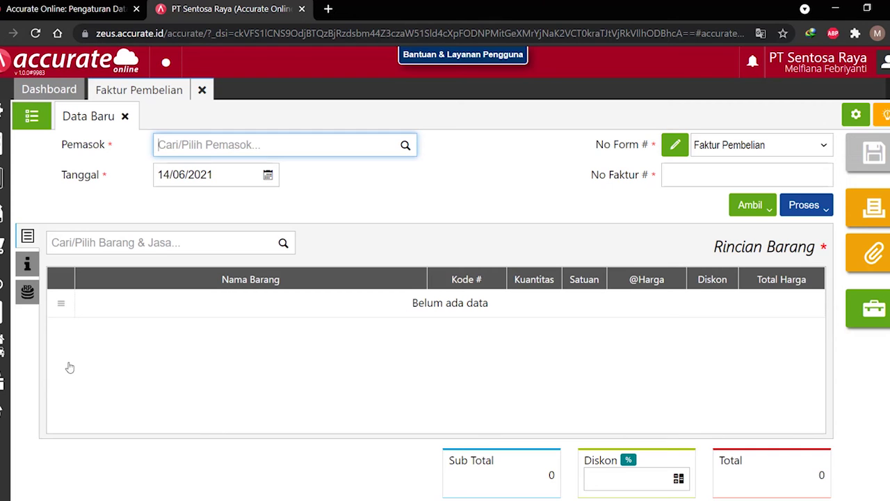
pyautogui.write('umum')
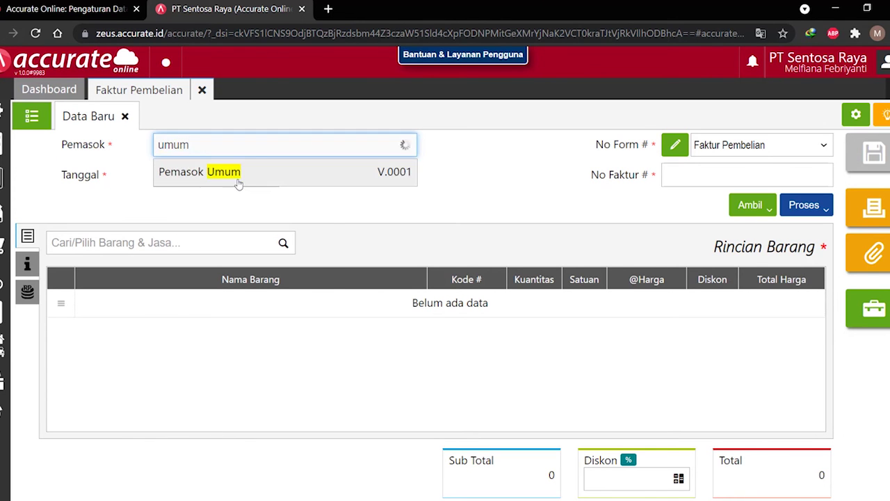
pyautogui.click(236, 175)
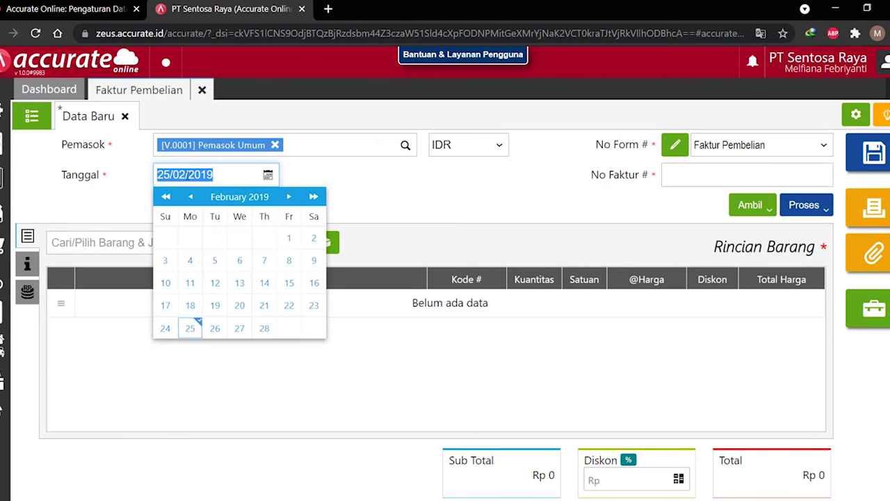
# - Set the purchase invoice's date to 25/01/2019 and its No Faktur to AT 001
pyautogui.write('25/01/201')
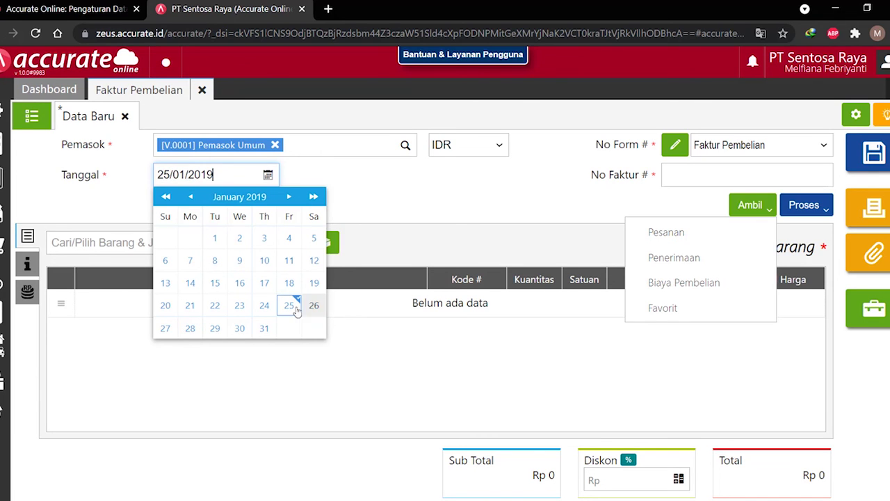
pyautogui.click(289, 306)
pyautogui.click(691, 180)
pyautogui.write('AT 001')
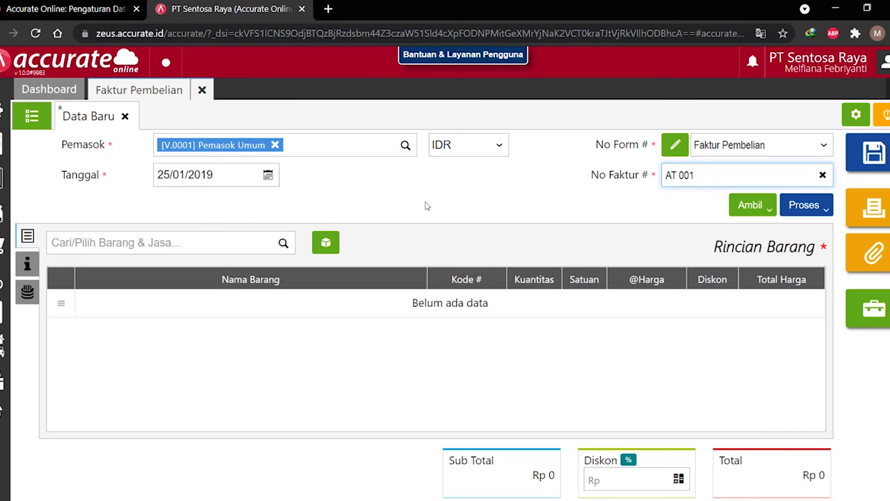
# - Add the asset AC Changhong to the purchase invoice, quantity 1, at a price of 8.400.000 without PPN 10%
pyautogui.click(334, 255)
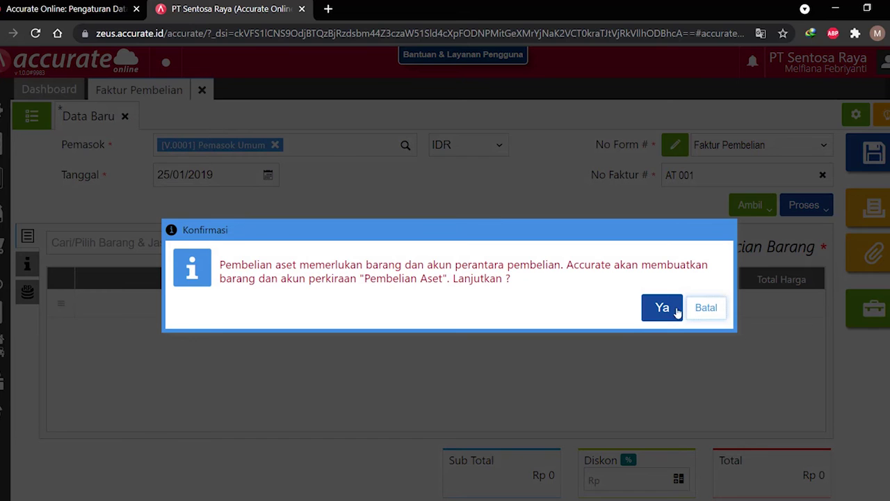
pyautogui.click(676, 311)
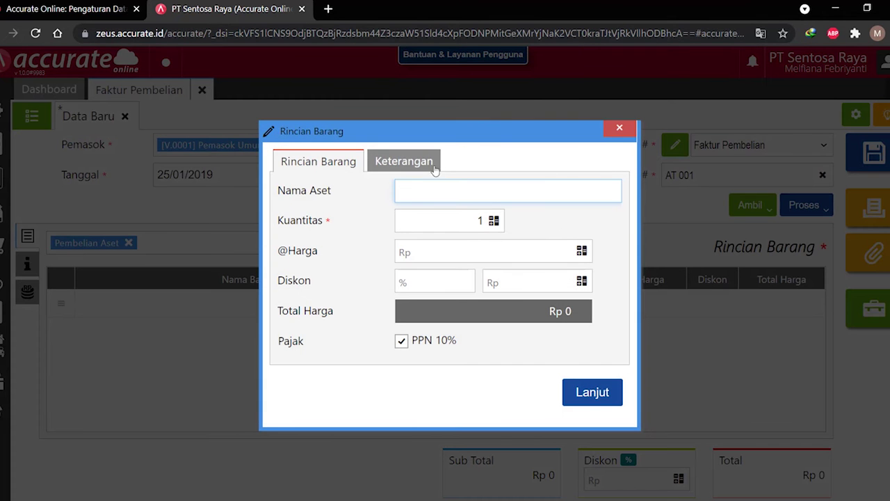
pyautogui.write('AC')
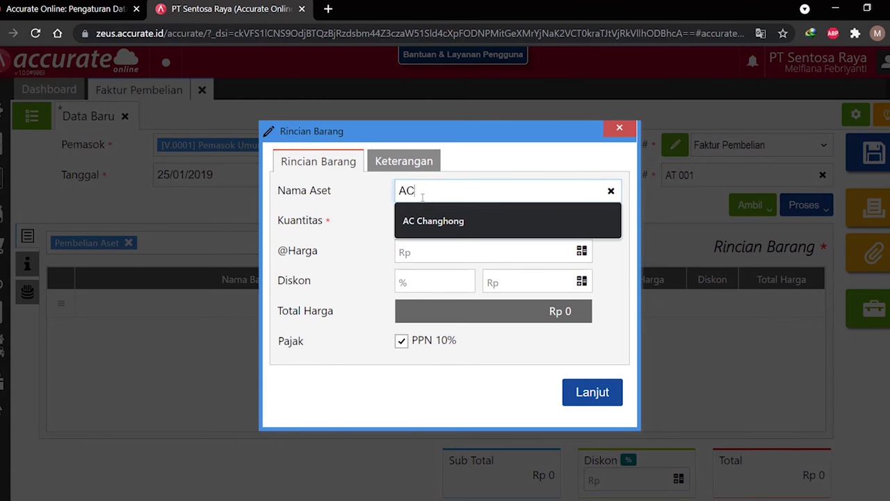
pyautogui.click(492, 235)
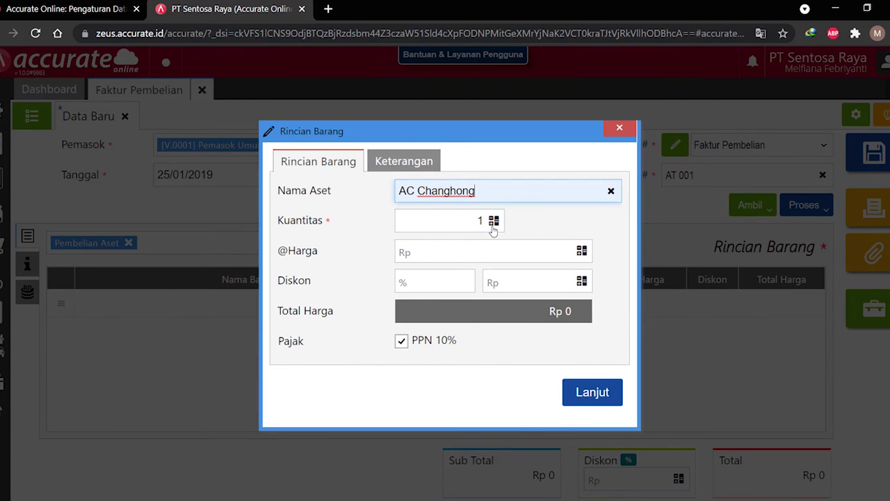
pyautogui.click(504, 251)
pyautogui.write('8.400.000')
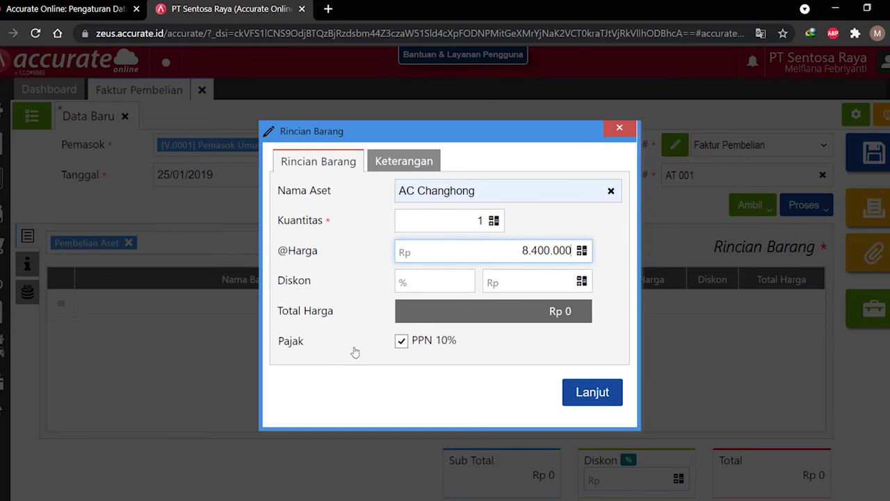
pyautogui.click(401, 342)
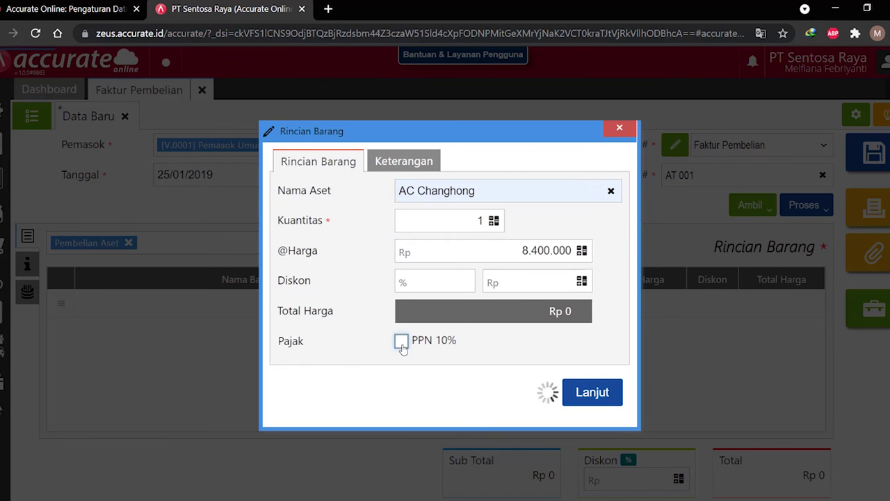
pyautogui.click(600, 392)
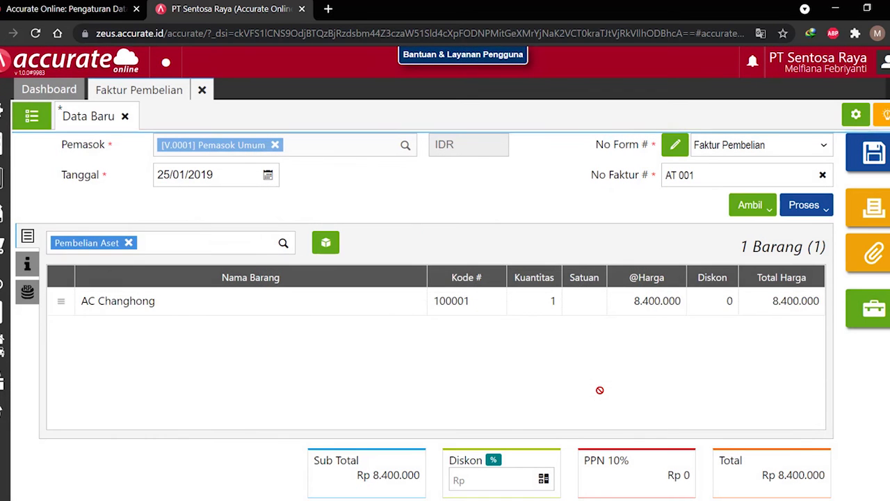
# - Process the invoice into a Pembayaran Pembelian paid from Bank Mandiri IDR by Transfer Bank
pyautogui.click(805, 204)
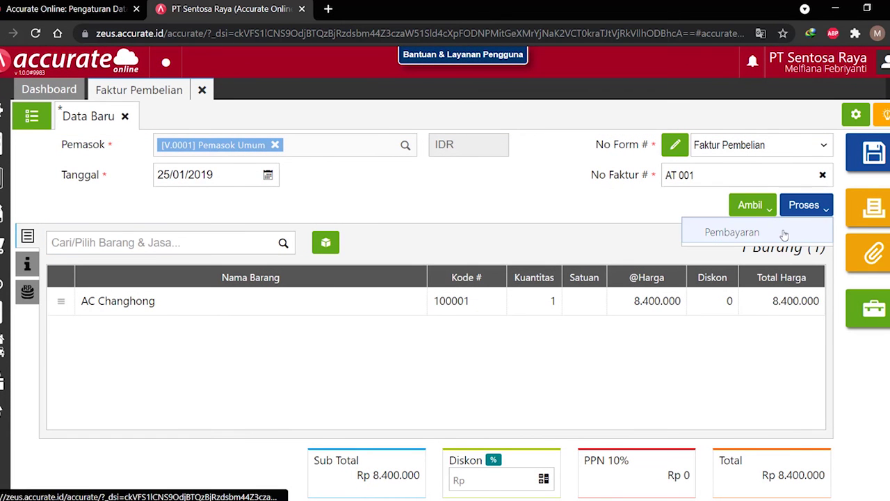
pyautogui.click(783, 235)
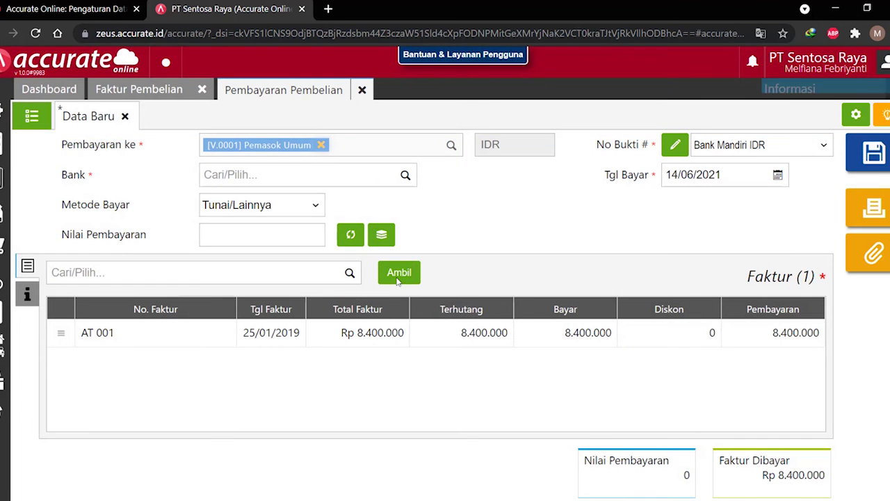
pyautogui.click(324, 179)
pyautogui.write('mandiri')
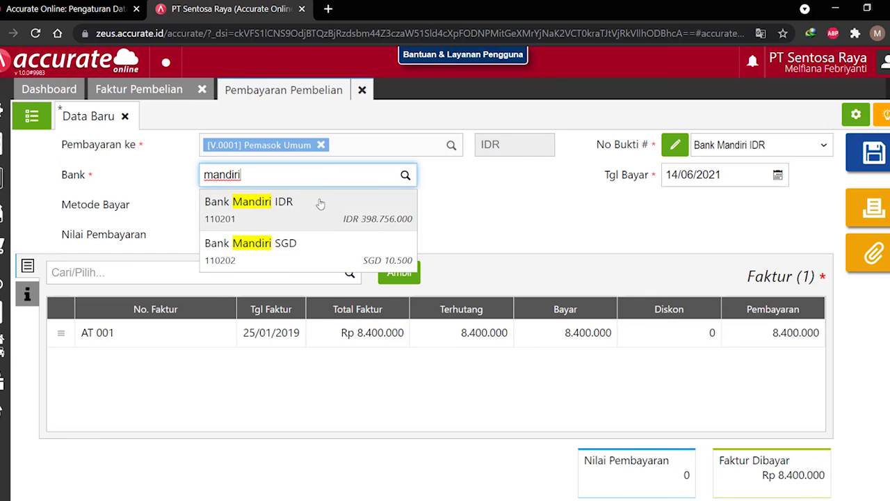
pyautogui.click(312, 207)
pyautogui.click(311, 211)
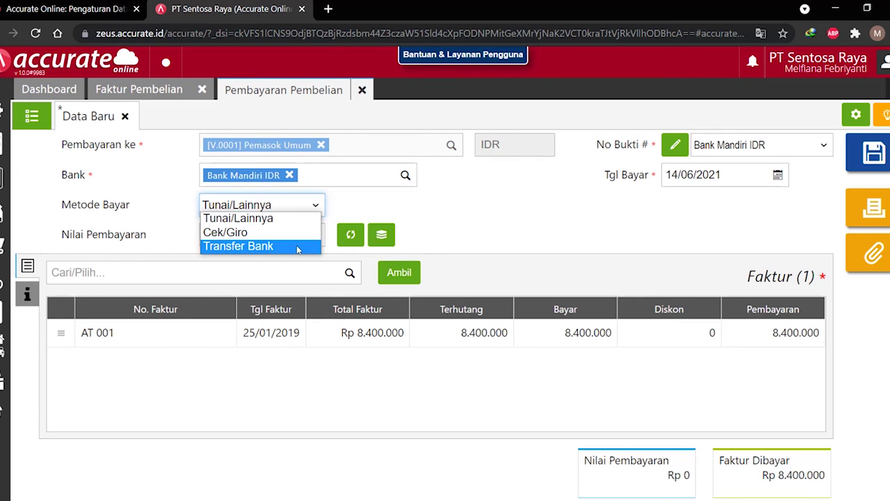
pyautogui.click(299, 247)
# - Date the payment 25/01/2019, calculate its Nilai Pembayaran from the invoice and save the payment
pyautogui.click(723, 172)
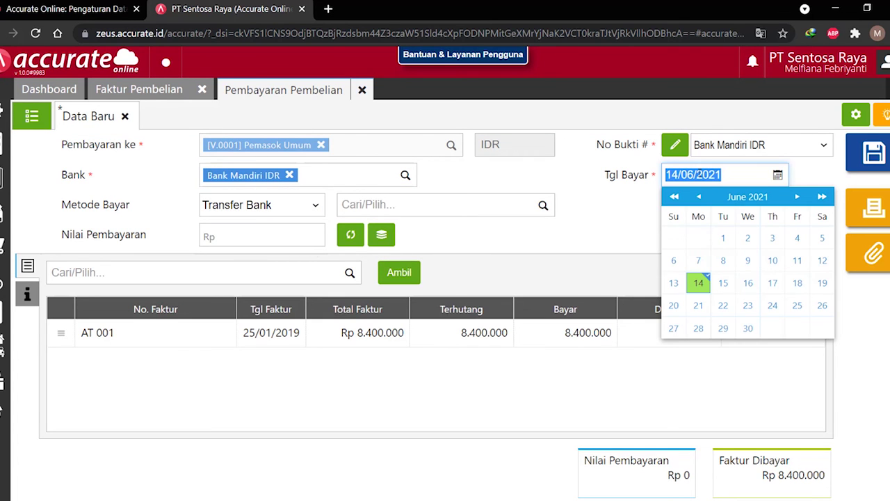
pyautogui.write('25/01/2019')
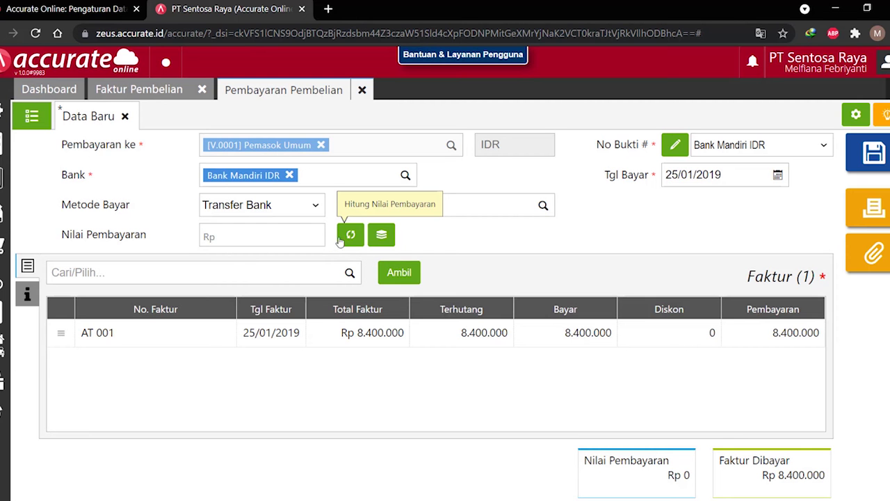
pyautogui.click(342, 237)
pyautogui.click(877, 153)
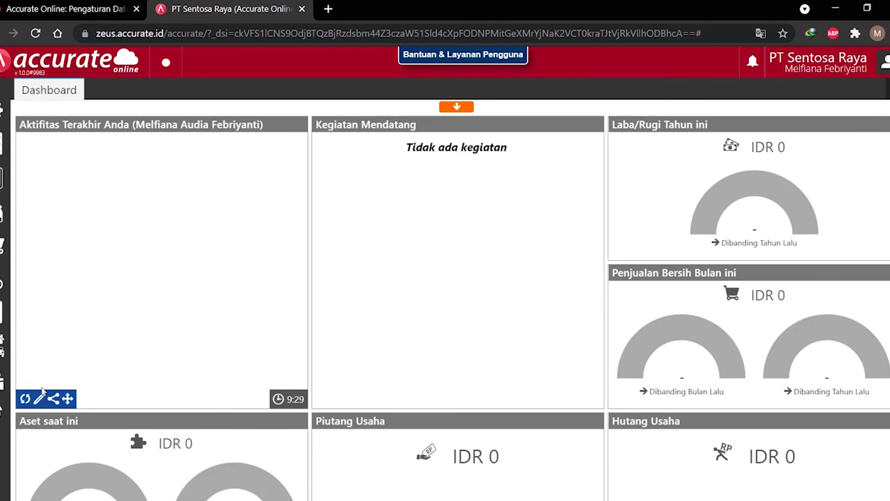
# - Open the draft AC Changhong record from the Aset Tetap list and set its depreciation method to Metode Garis Lurus
pyautogui.moveTo(3, 340)
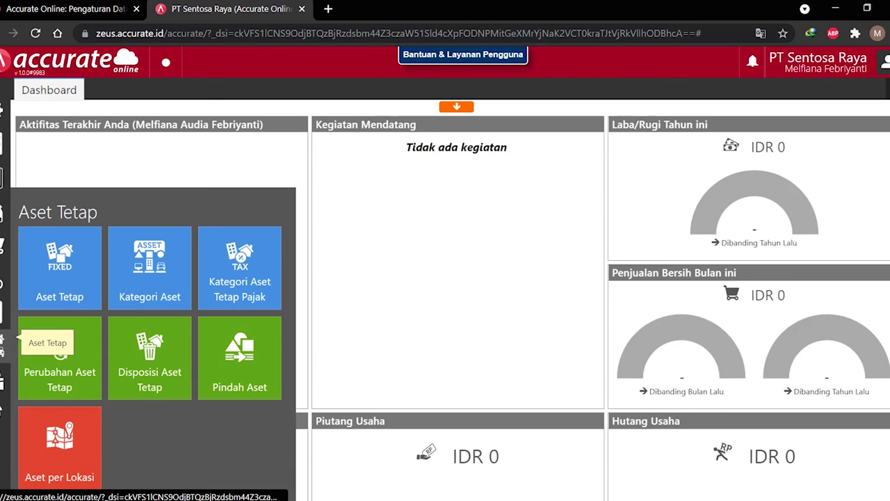
pyautogui.click(43, 258)
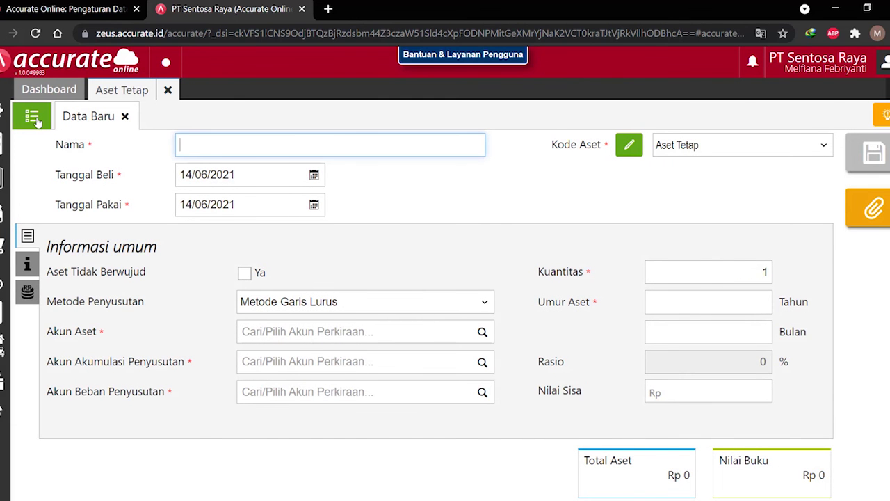
pyautogui.click(32, 117)
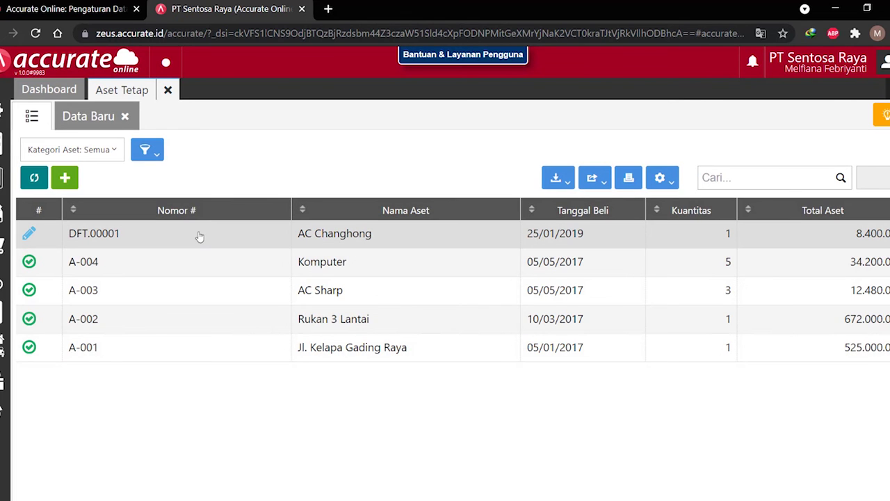
pyautogui.click(206, 245)
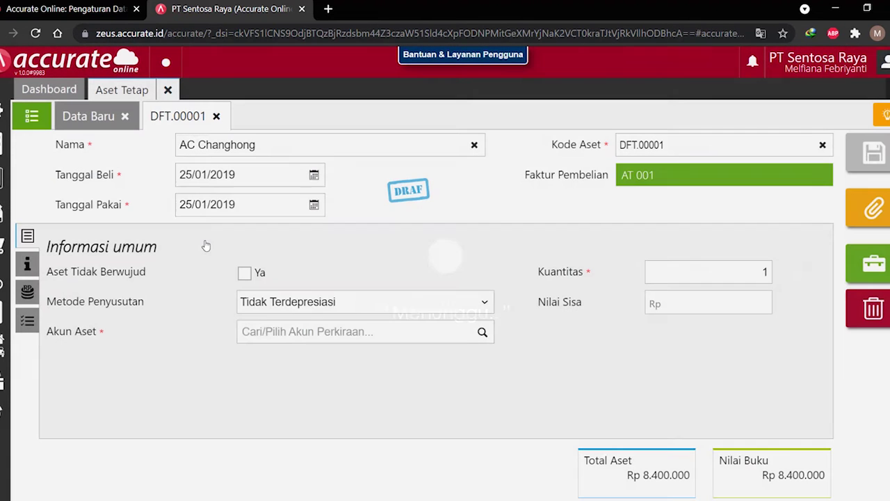
pyautogui.click(356, 308)
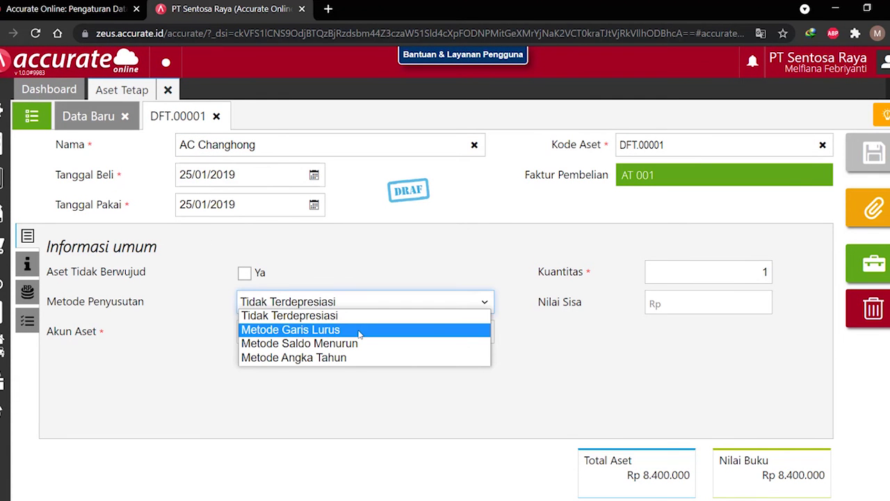
pyautogui.click(362, 331)
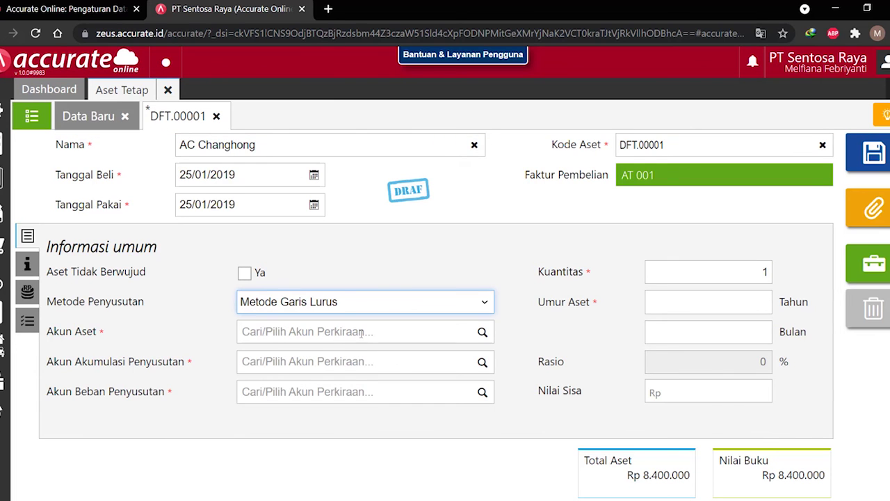
# - Set Akun Aset to Peralatan, Akun Akumulasi Penyusutan to Akum Penyust Peralatan and Akun Beban Penyusutan to Beban Penyust Peralatan
pyautogui.click(379, 328)
pyautogui.write('Peralat')
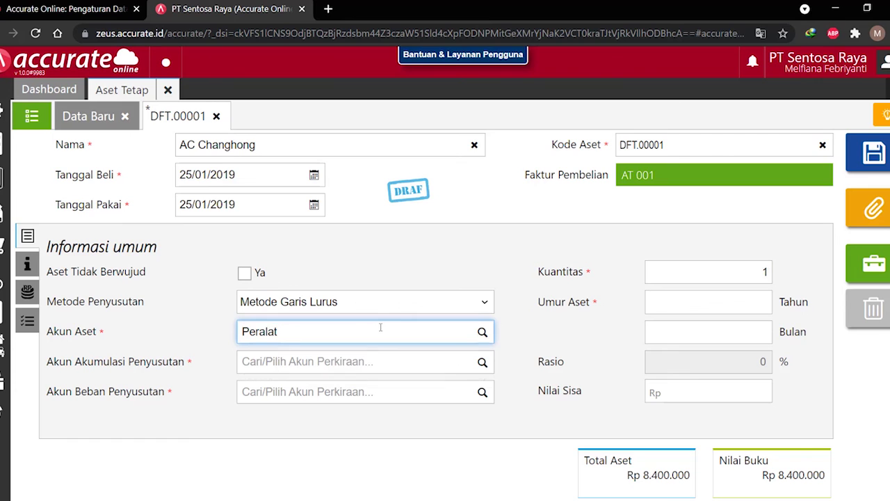
pyautogui.click(362, 364)
pyautogui.click(342, 361)
pyautogui.write('Pera')
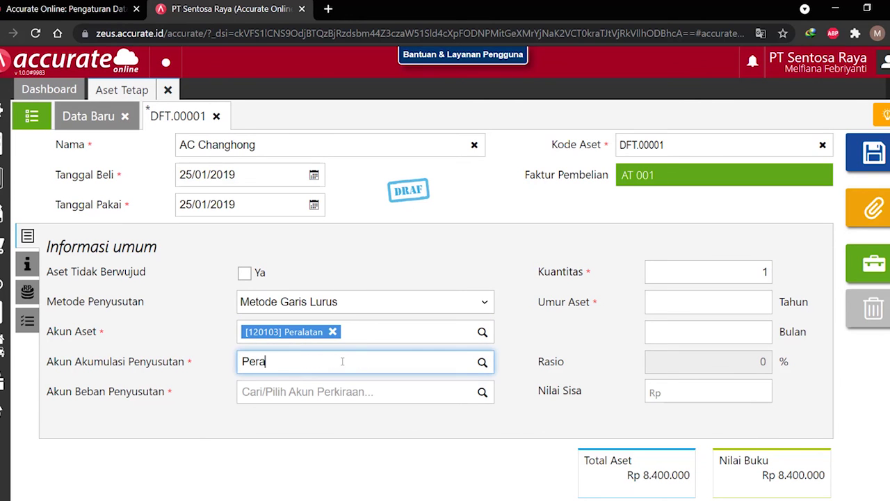
pyautogui.press('BackSpace')
pyautogui.write('alatan')
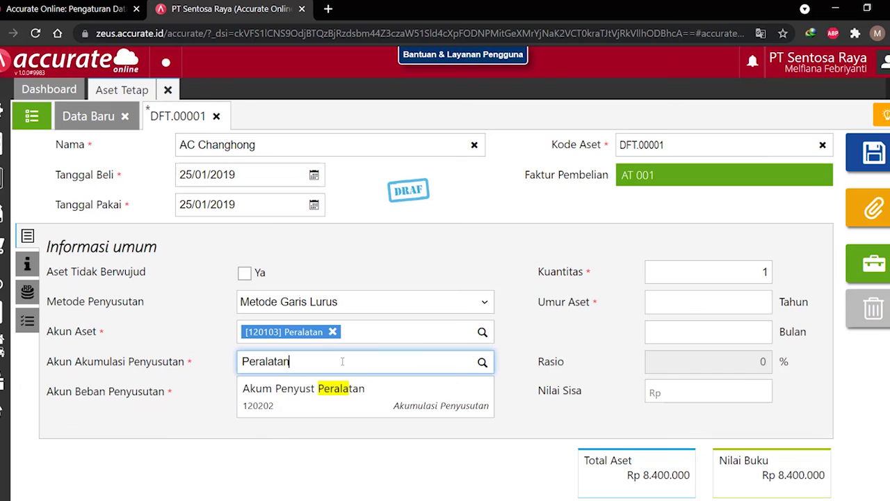
pyautogui.click(292, 389)
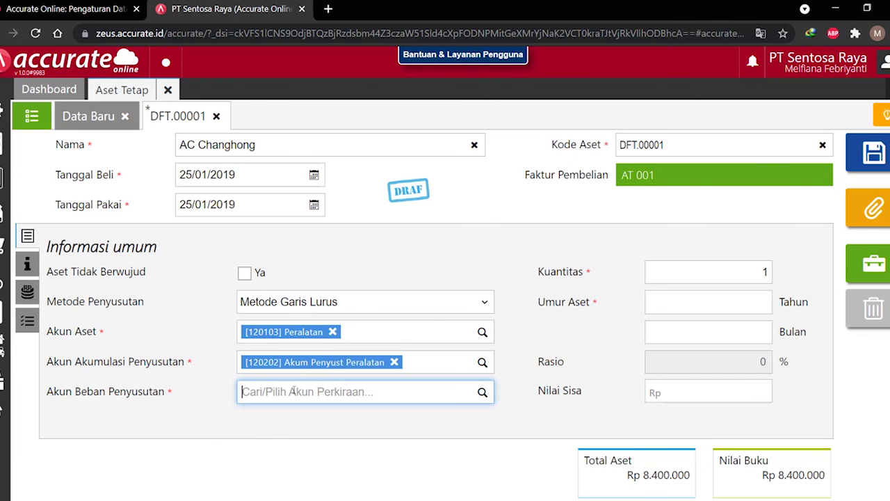
pyautogui.write('Peralat')
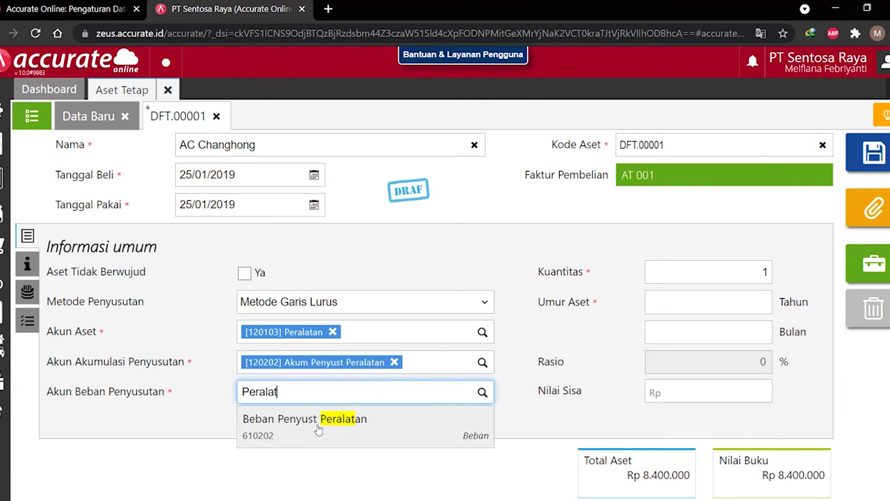
pyautogui.click(317, 426)
# - Set the Umur Aset of AC Changhong to 5 years
pyautogui.click(716, 296)
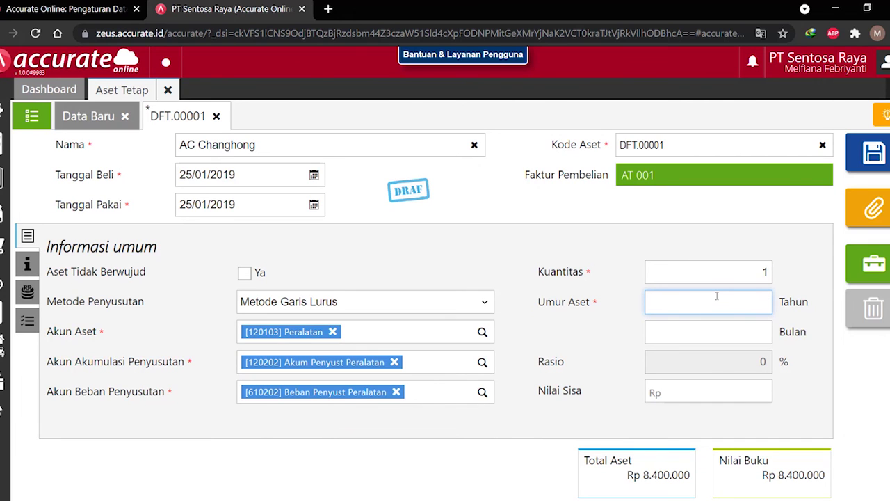
pyautogui.click(719, 326)
pyautogui.click(634, 347)
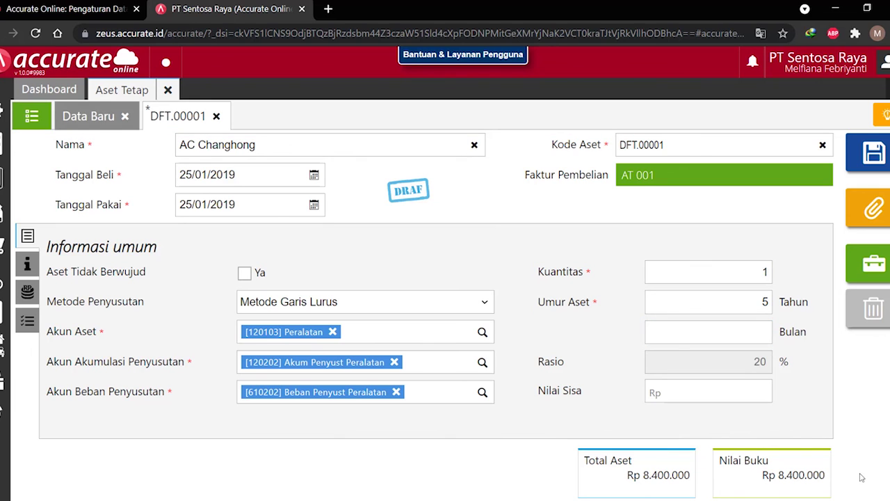
# - Set the asset category to Peralatan and mark the asset as Pajak with the tax category Gol 1 [Garis Lurus]
pyautogui.click(27, 264)
pyautogui.write('Peraa')
pyautogui.press('BackSpace')
pyautogui.write('la')
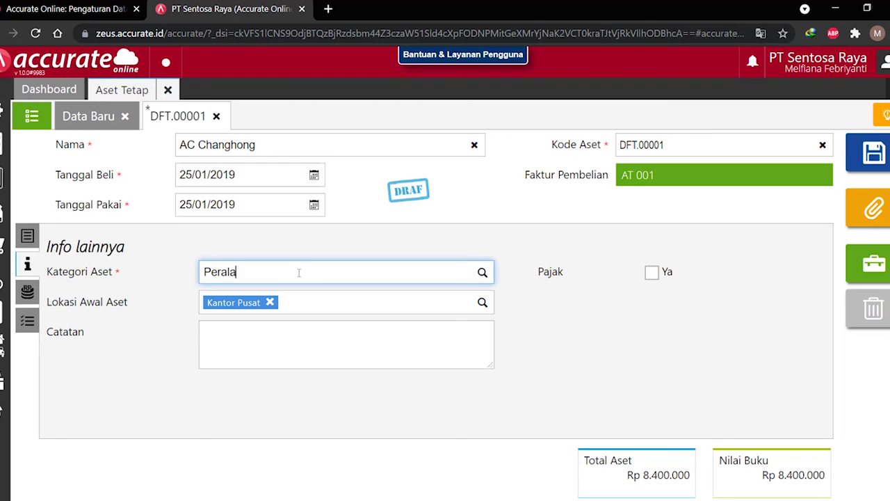
pyautogui.click(358, 310)
pyautogui.click(652, 272)
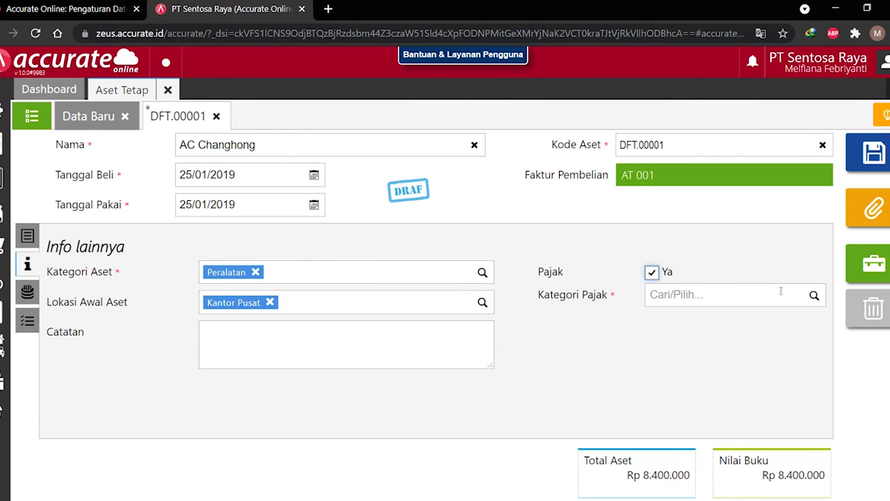
pyautogui.click(812, 296)
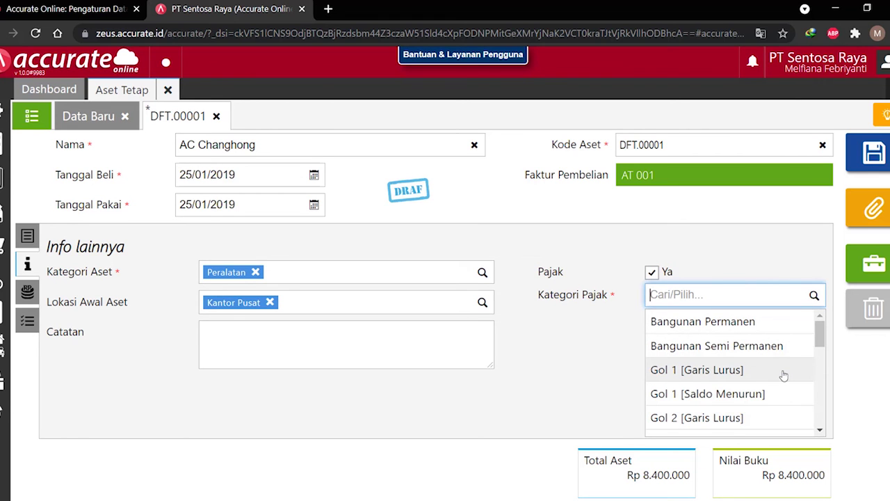
pyautogui.click(783, 374)
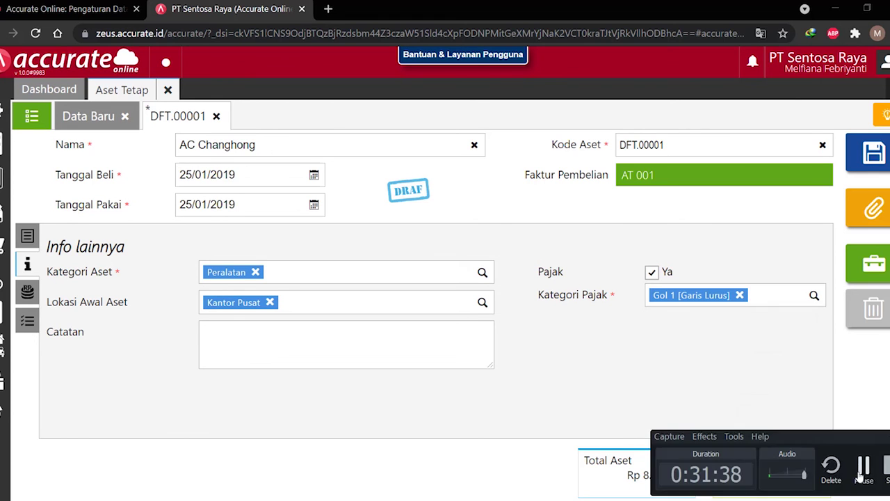
# - Save the AC Changhong asset record and close the Aset Tetap form
pyautogui.click(875, 151)
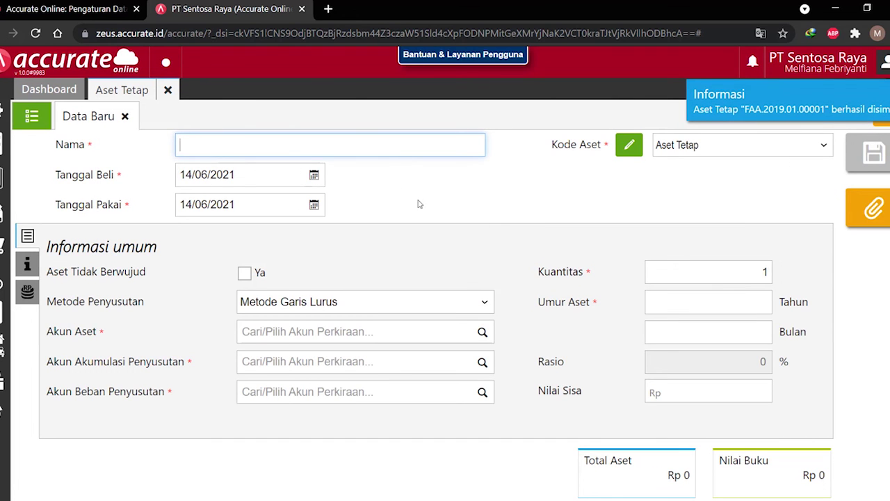
pyautogui.click(125, 117)
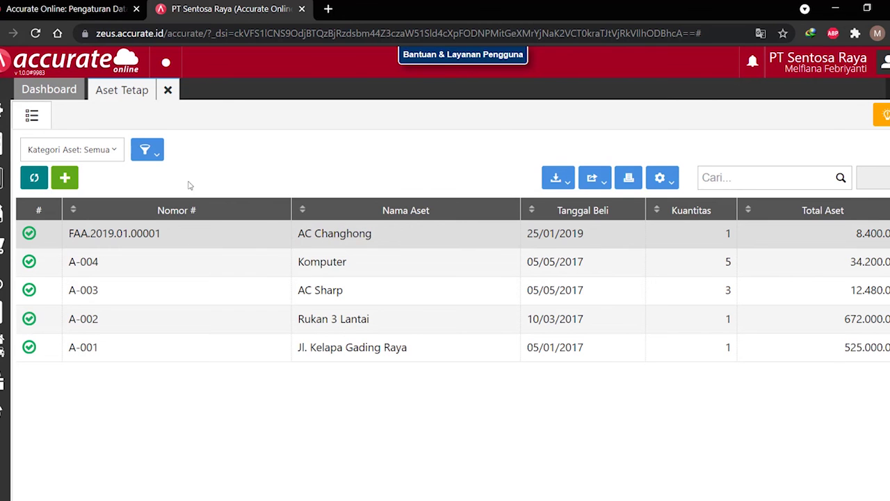
pyautogui.click(168, 91)
# - Switch to the exercise PDF, read the 27 January 2019 computer sale instructions and return to Accurate Online
pyautogui.hotkey('alt', 'Tab')
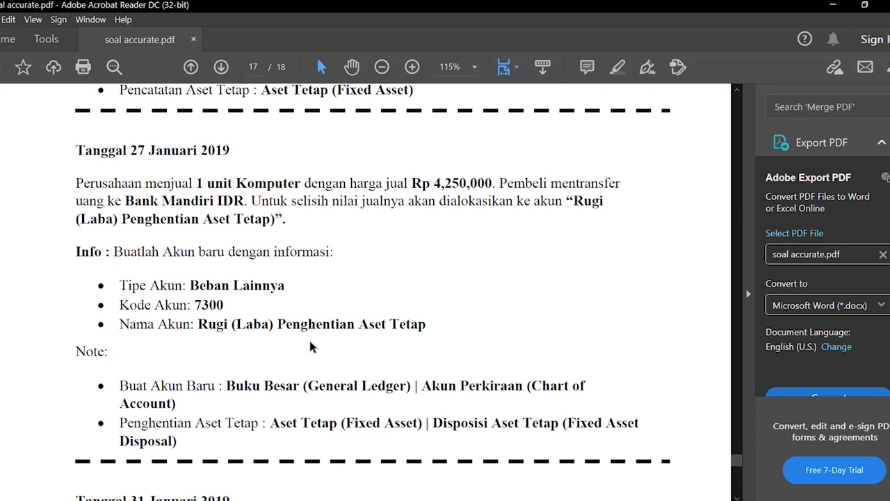
pyautogui.hotkey('alt', 'Tab')
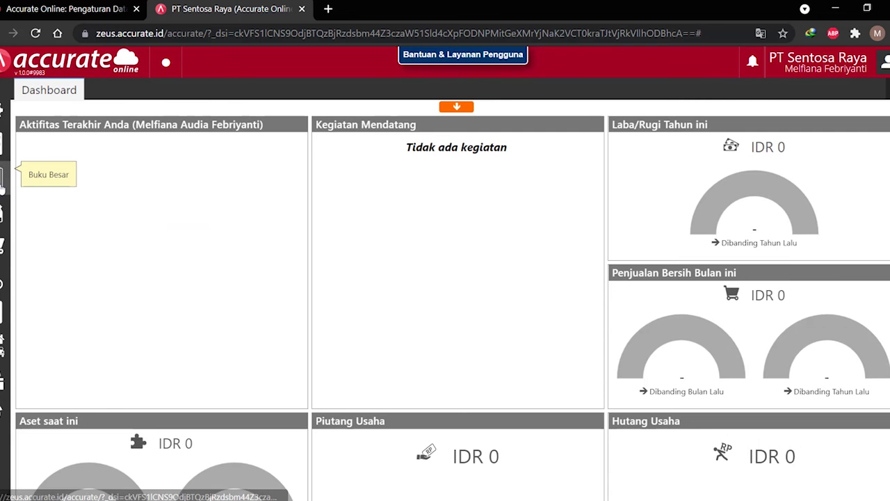
# - Start a new Akun Perkiraan record of type Beban Lainnya with the Kode Perkiraan 7300
pyautogui.click(3, 181)
pyautogui.click(69, 247)
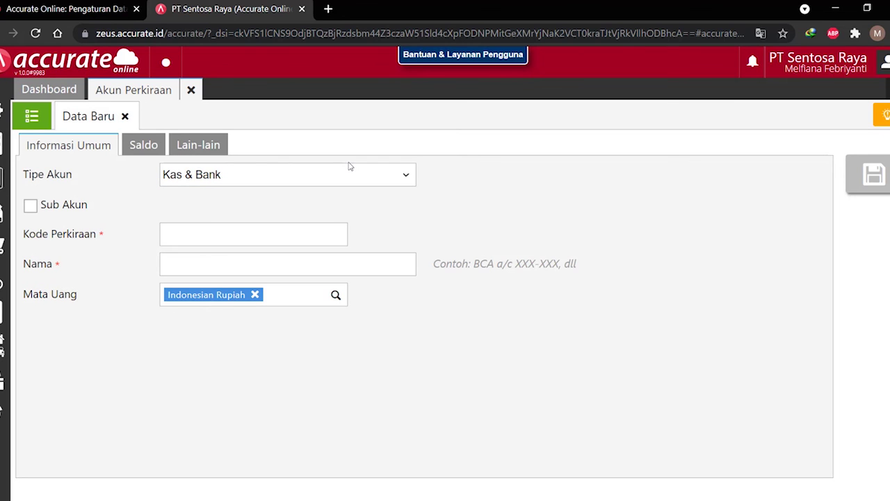
pyautogui.click(350, 174)
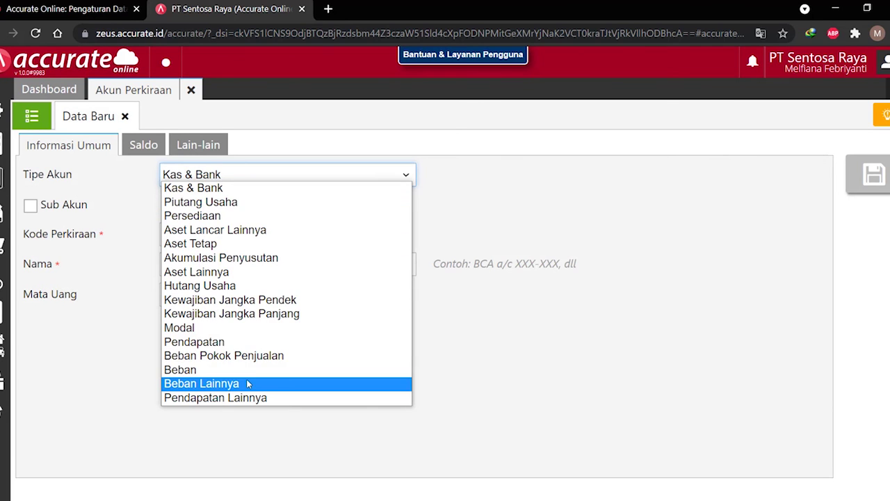
pyautogui.click(249, 382)
pyautogui.click(240, 236)
pyautogui.write('7300')
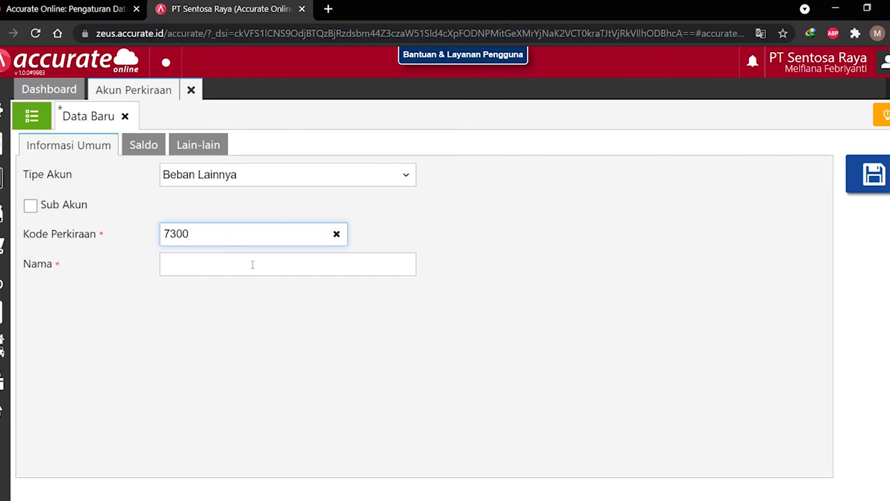
# - Name the account Rugi (Laba) Penghentian Aset Tetap, save it and close the Akun Perkiraan form
pyautogui.click(254, 267)
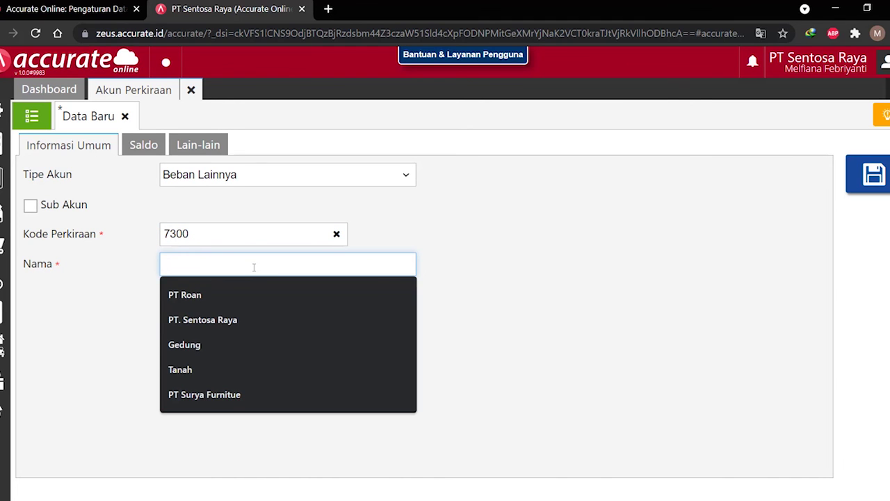
pyautogui.write('Rugi (lab')
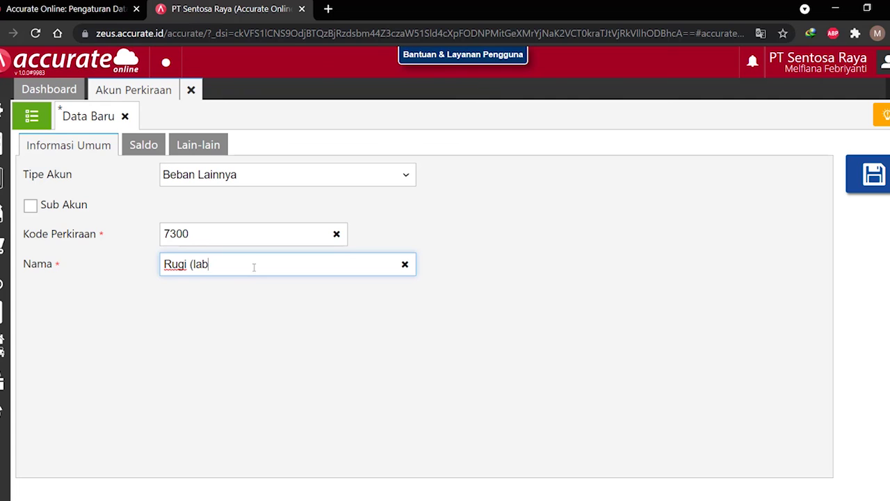
pyautogui.write('aaba) Penghentian Aset')
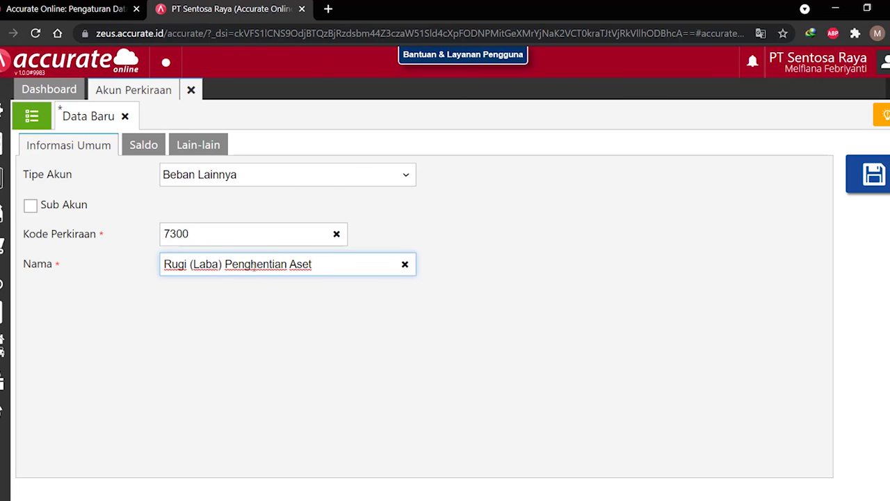
pyautogui.write(' Tetao')
pyautogui.click(868, 175)
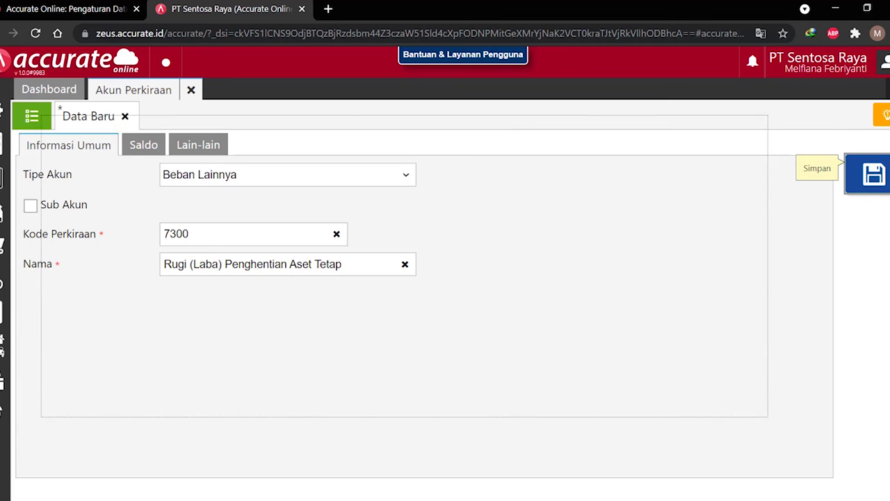
pyautogui.click(189, 92)
# - Start a new Disposisi Aset Tetap for the Komputer asset, dated 27/01/2019
pyautogui.click(2, 342)
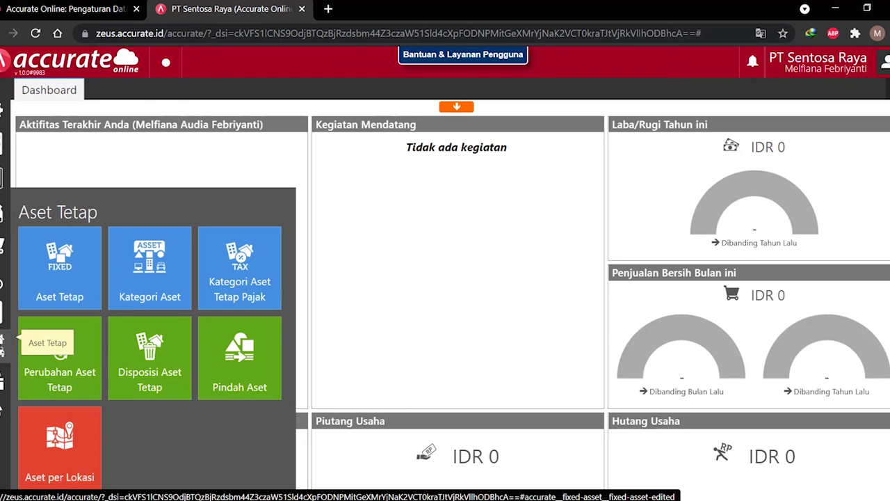
pyautogui.click(169, 388)
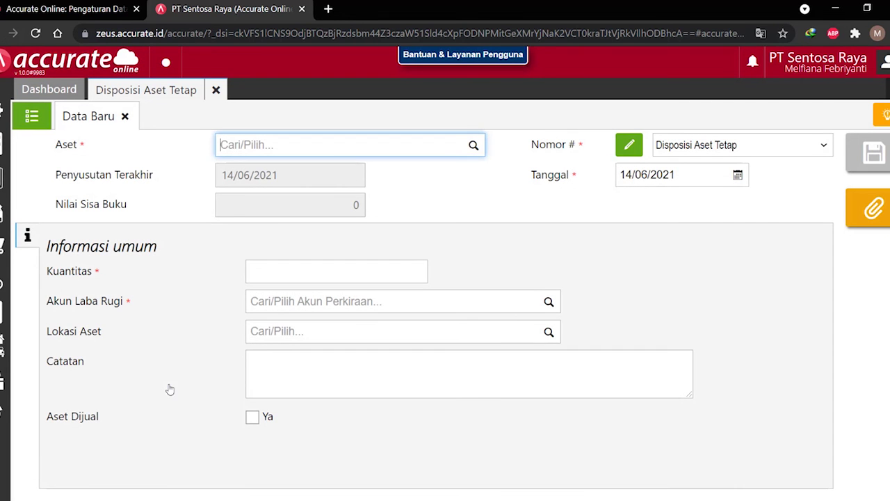
pyautogui.write('kompu')
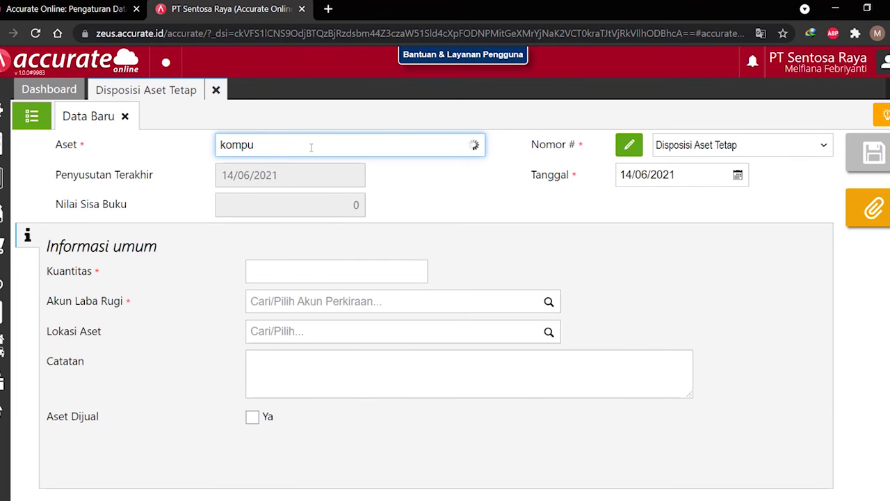
pyautogui.click(312, 175)
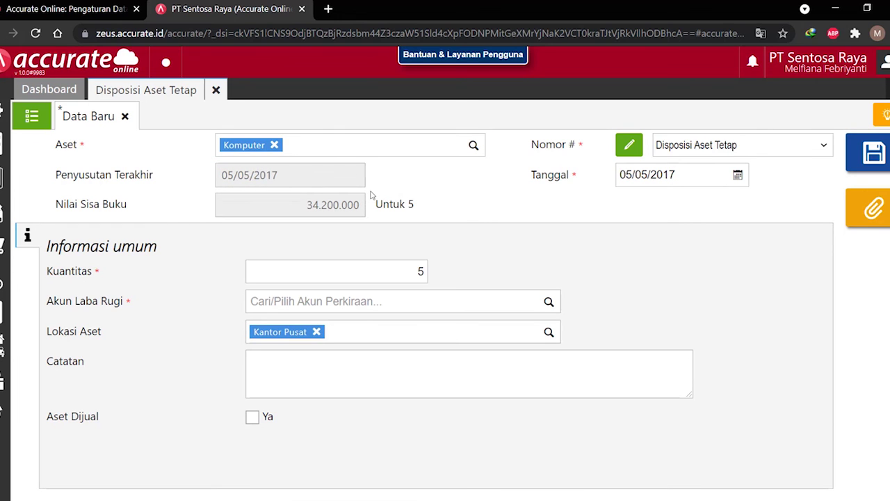
pyautogui.click(656, 171)
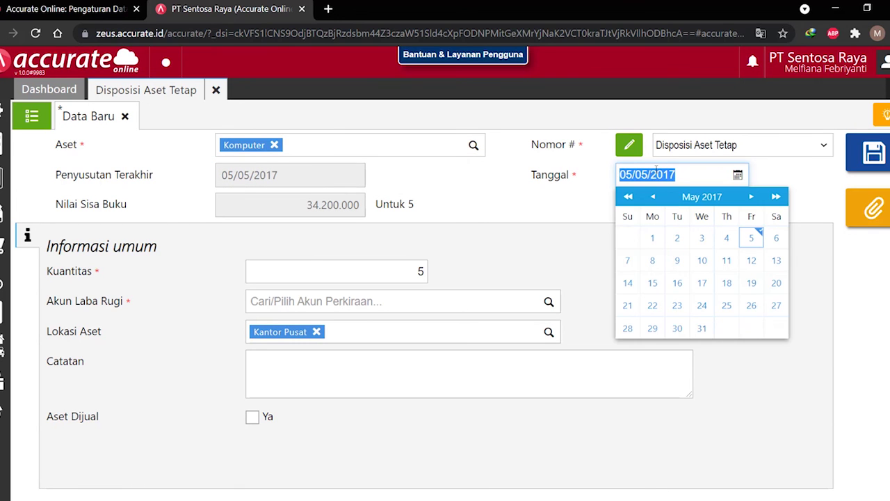
pyautogui.write('279')
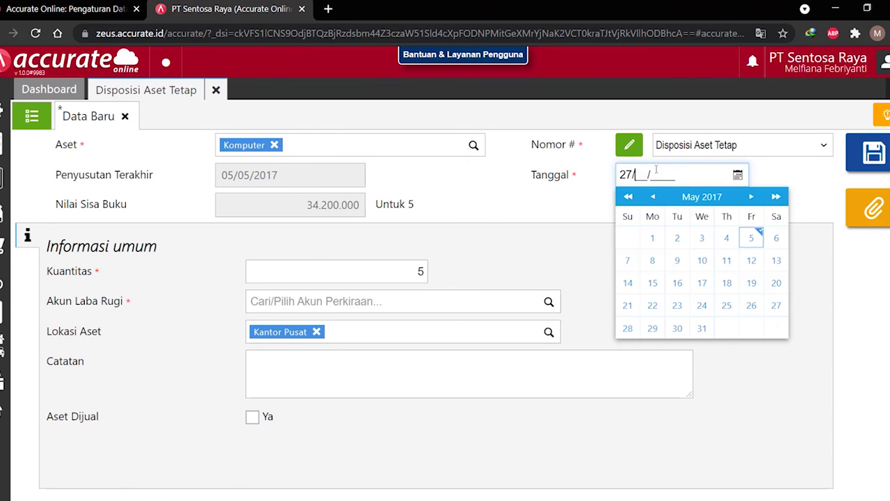
pyautogui.press('BackSpace')
pyautogui.write('012019')
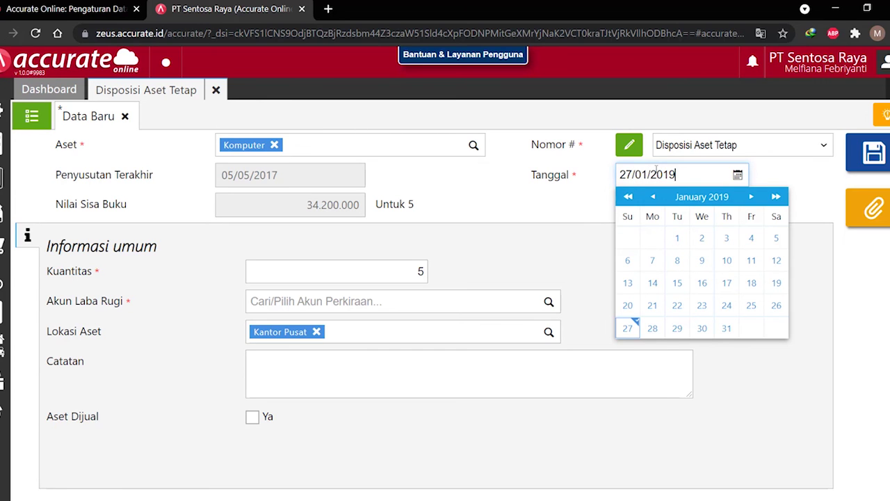
pyautogui.click(627, 330)
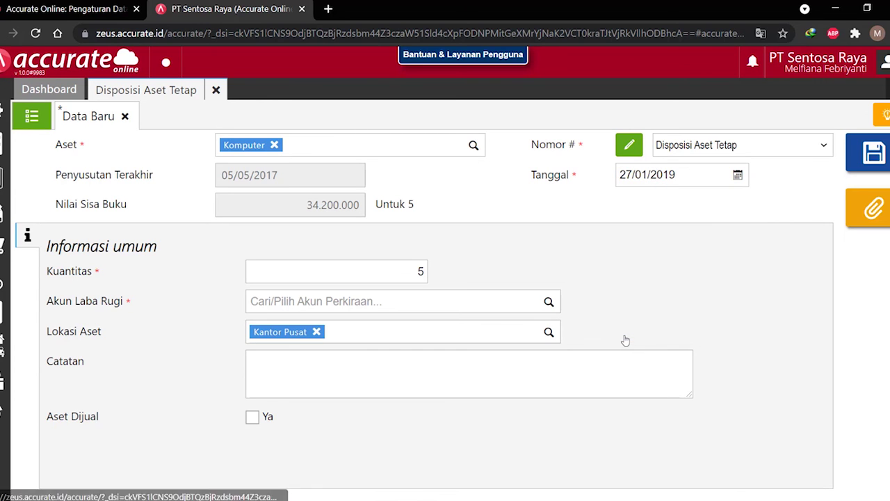
# - Set the disposal's Kuantitas to 1 and its Akun Laba Rugi to [7300] Rugi (Laba) Penghentian Aset Tetap
pyautogui.click(410, 270)
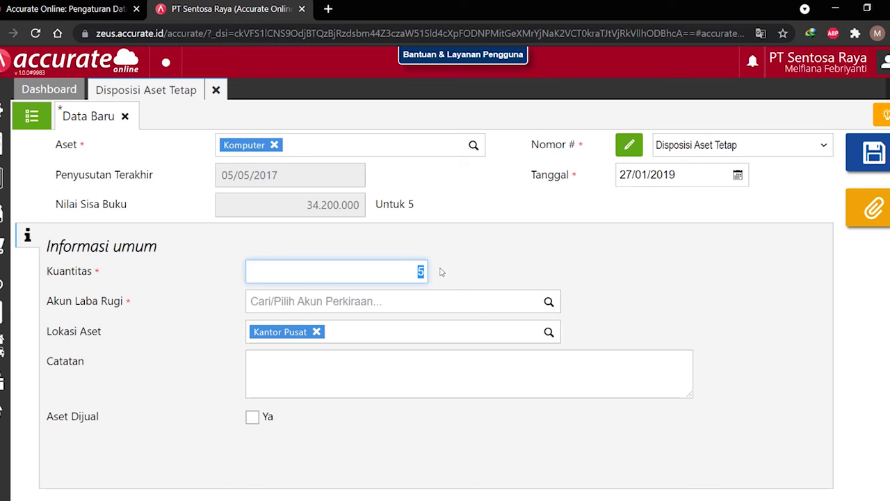
pyautogui.write('1')
pyautogui.click(455, 305)
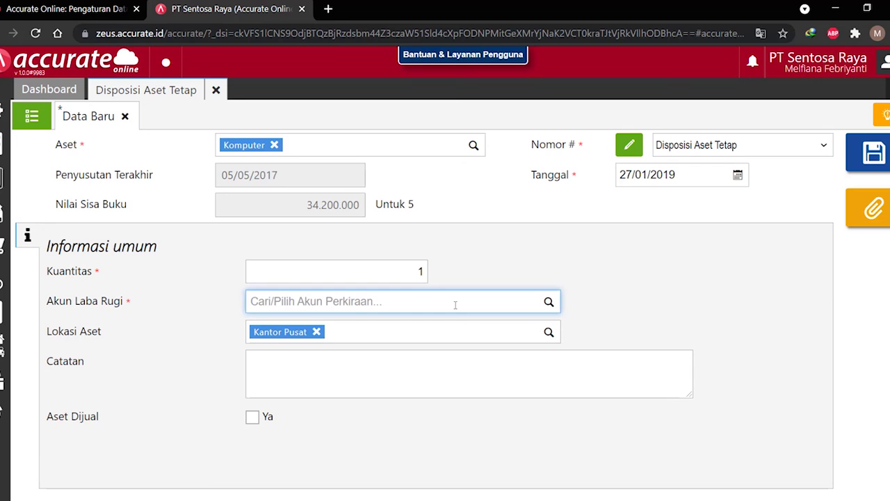
pyautogui.write('Rugi ')
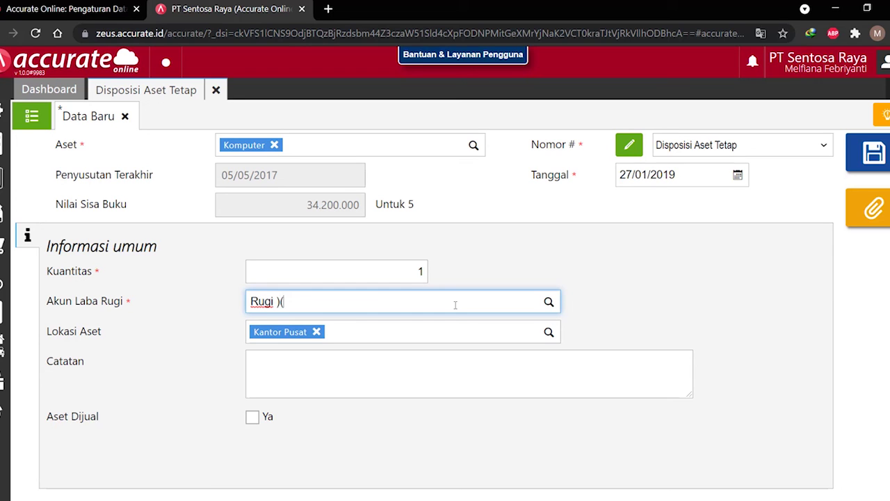
pyautogui.write('(Laba')
pyautogui.press('Return')
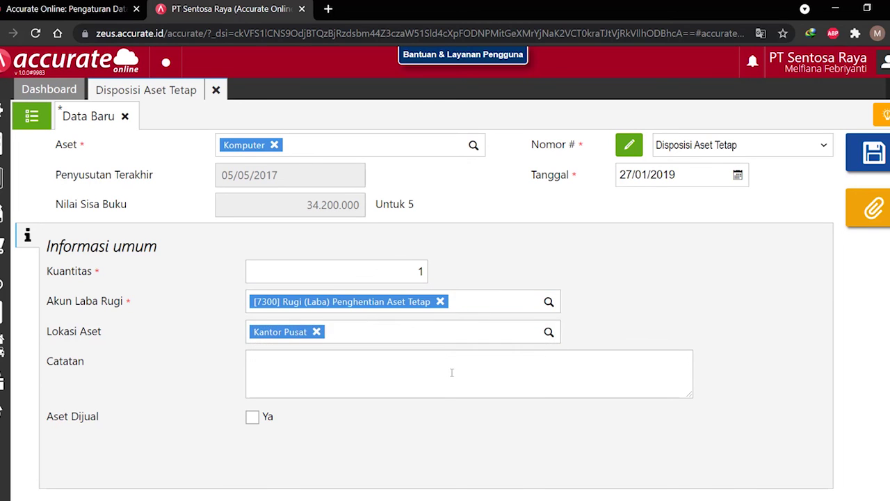
# - Mark the computer as Aset Dijual with a Harga of 4.250.000 and Bank Mandiri IDR as the account
pyautogui.click(249, 419)
pyautogui.scroll(-2, 250, 422)
pyautogui.click(396, 334)
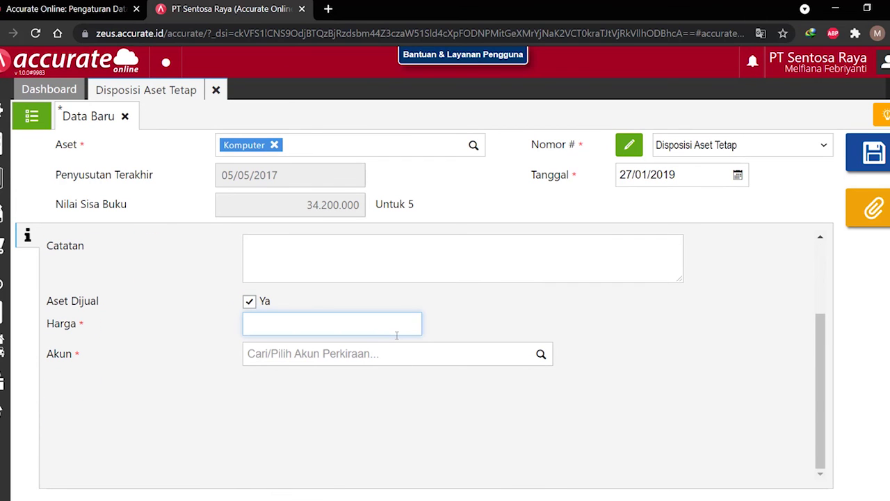
pyautogui.write('4.250.000')
pyautogui.scroll(1, 402, 336)
pyautogui.click(406, 403)
pyautogui.write('ma')
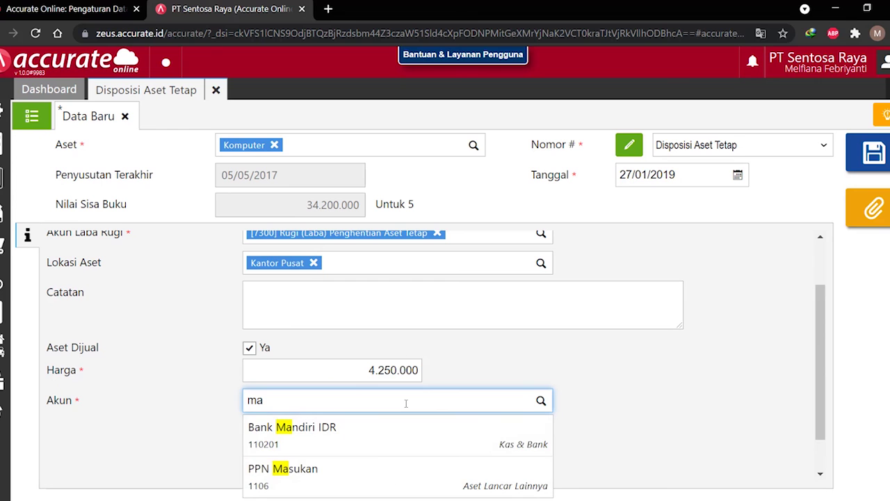
pyautogui.click(397, 439)
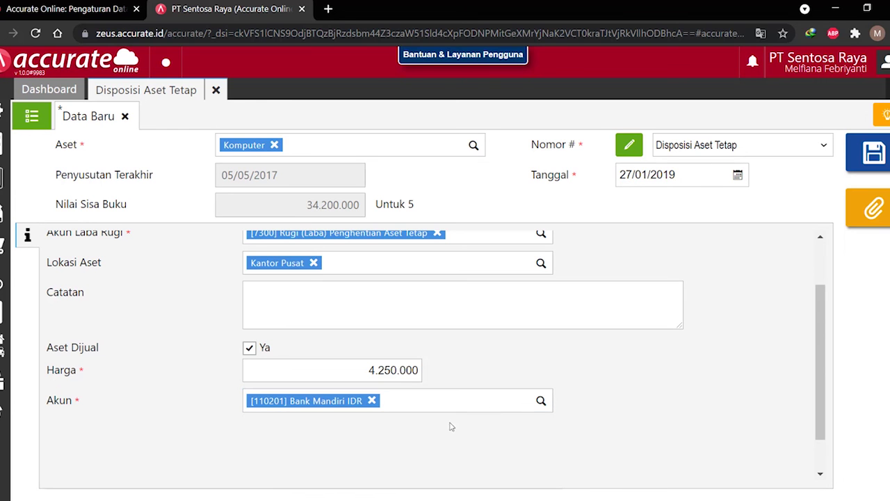
# - Save and close the computer disposal, and check the 31 January 2019 bank interest task in the exercise PDF before returning to Accurate Online
pyautogui.click(861, 148)
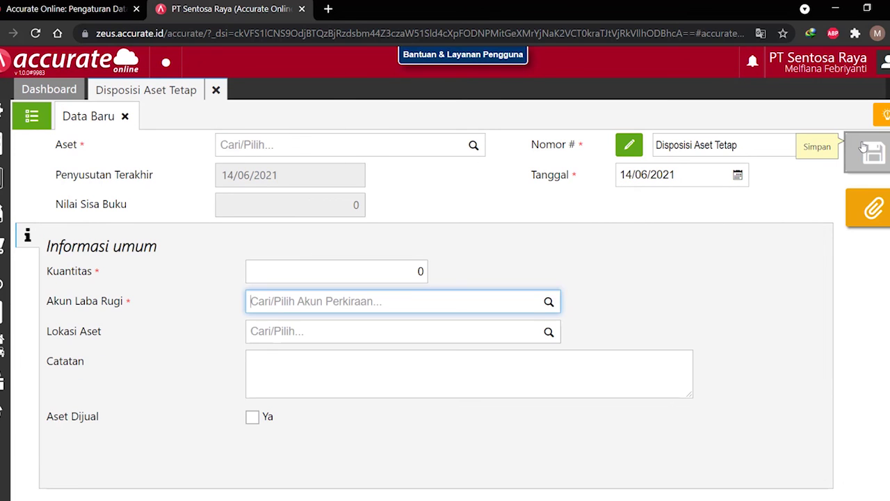
pyautogui.click(217, 91)
pyautogui.hotkey('alt', 'Tab')
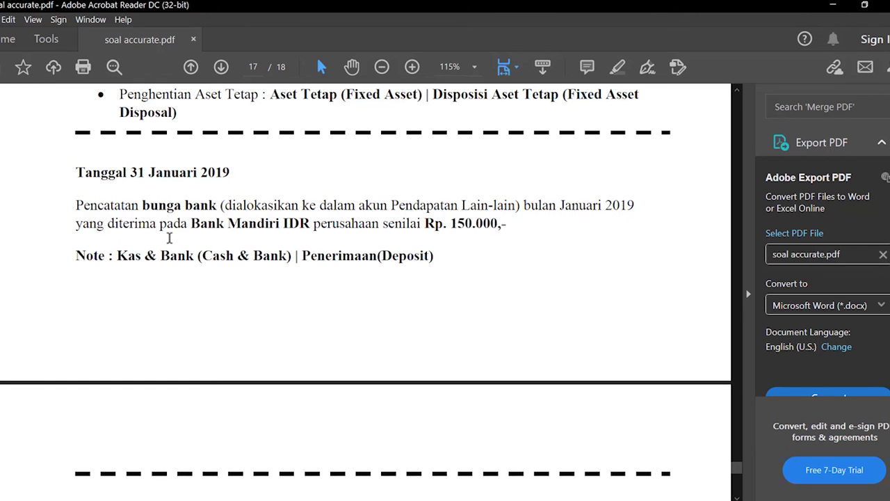
pyautogui.click(181, 500)
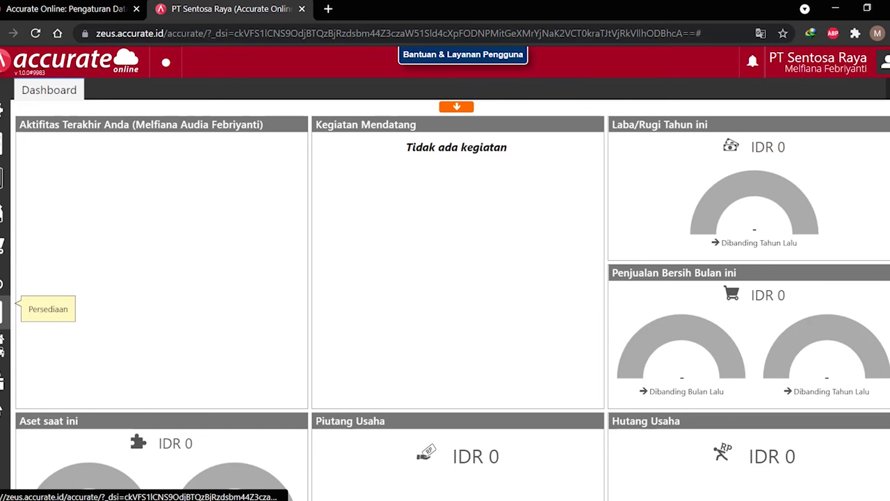
# - Start a new Kas & Bank Penerimaan into Bank Mandiri IDR, dated 31/01/2019
pyautogui.click(4, 217)
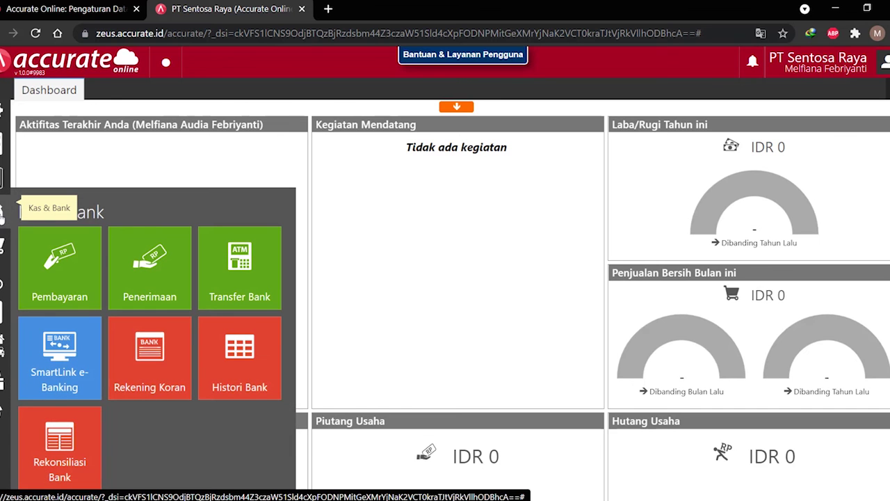
pyautogui.click(146, 263)
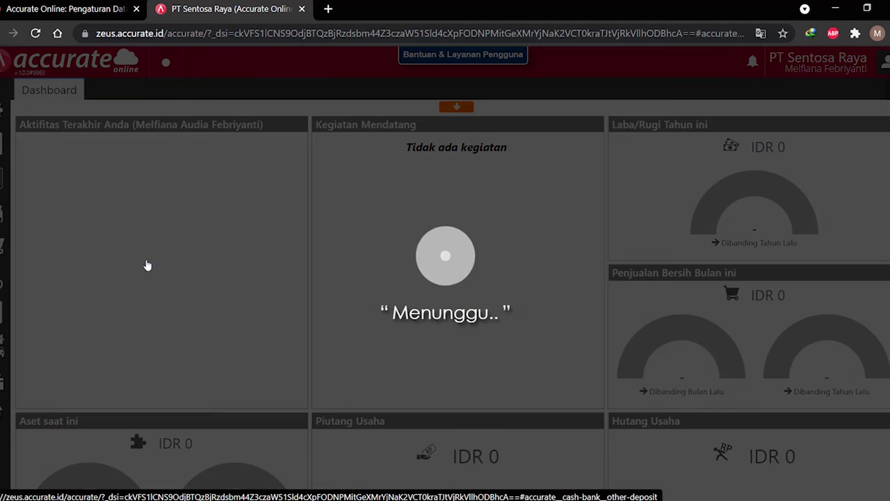
pyautogui.click(298, 149)
pyautogui.write('mandiri')
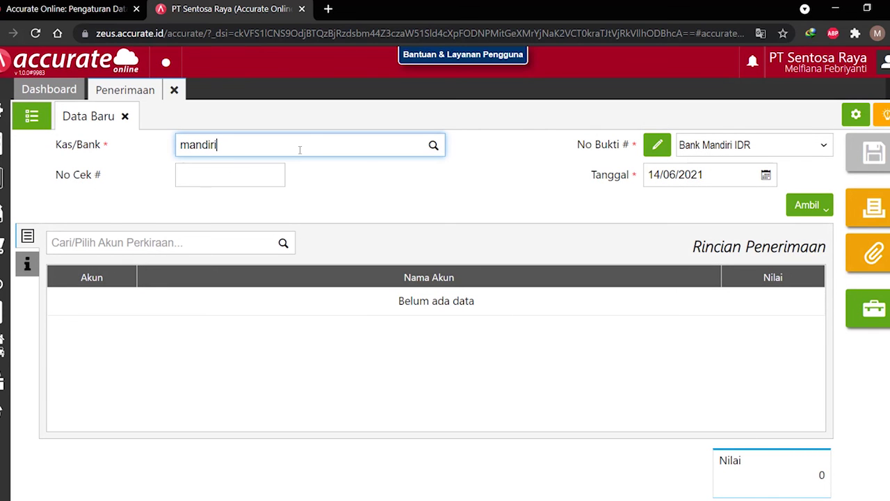
pyautogui.click(292, 186)
pyautogui.click(664, 177)
pyautogui.write('31/01/')
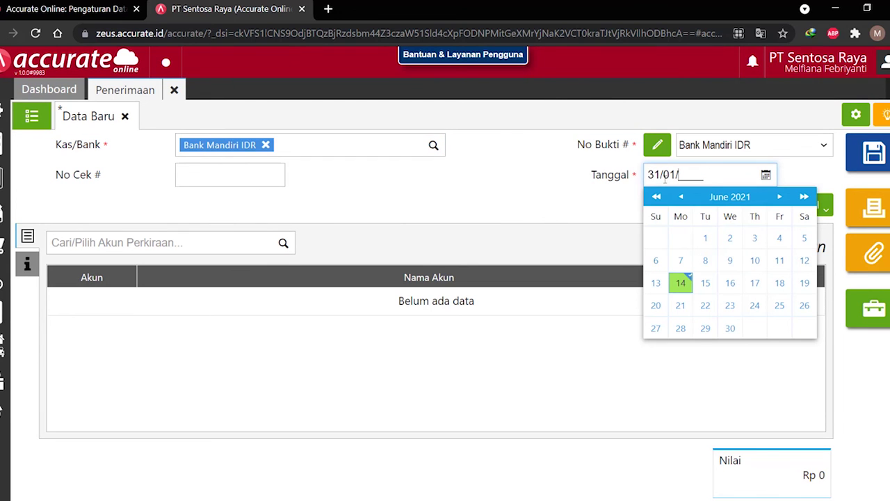
pyautogui.write('2019')
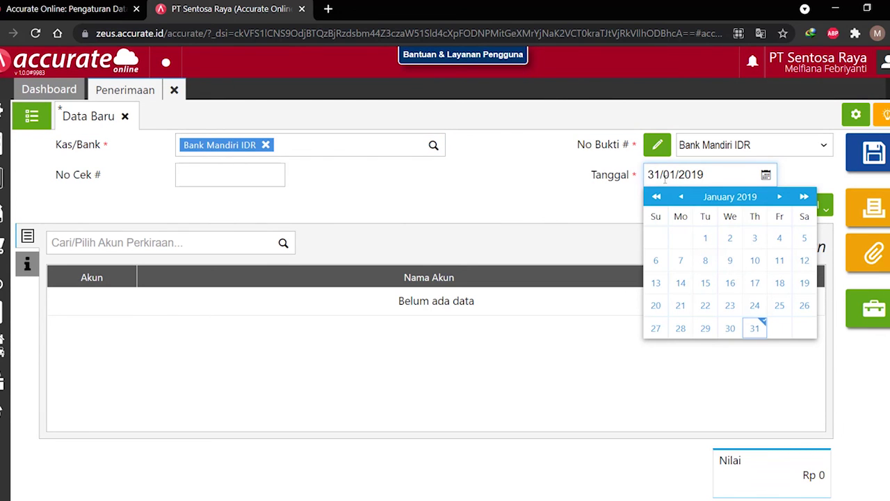
pyautogui.click(754, 327)
# - Add a Pendapatan Lain-lain line with a Nilai of 150.000 to the receipt
pyautogui.click(207, 241)
pyautogui.write('pe')
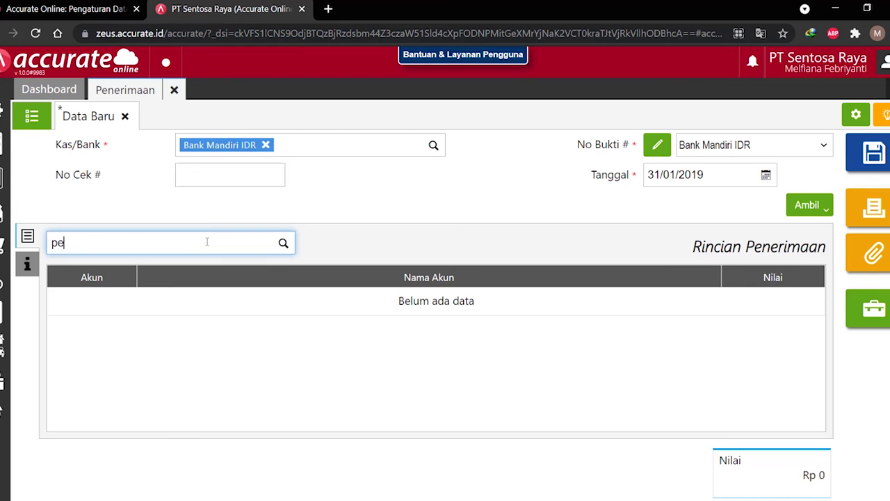
pyautogui.write('ndapatan lain')
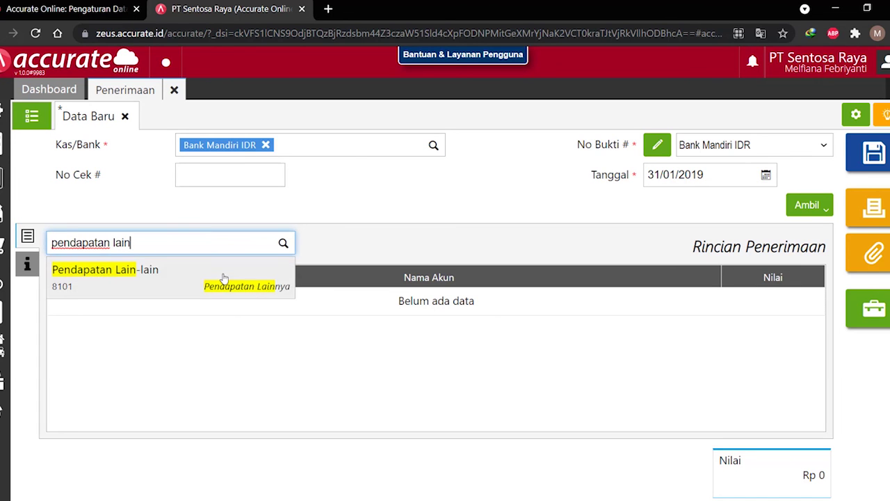
pyautogui.click(224, 279)
pyautogui.click(461, 280)
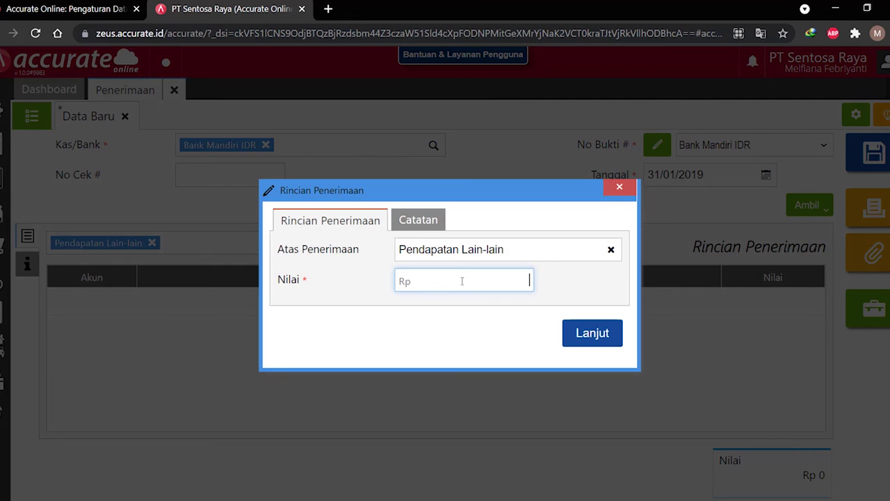
pyautogui.write('150.000')
pyautogui.click(591, 334)
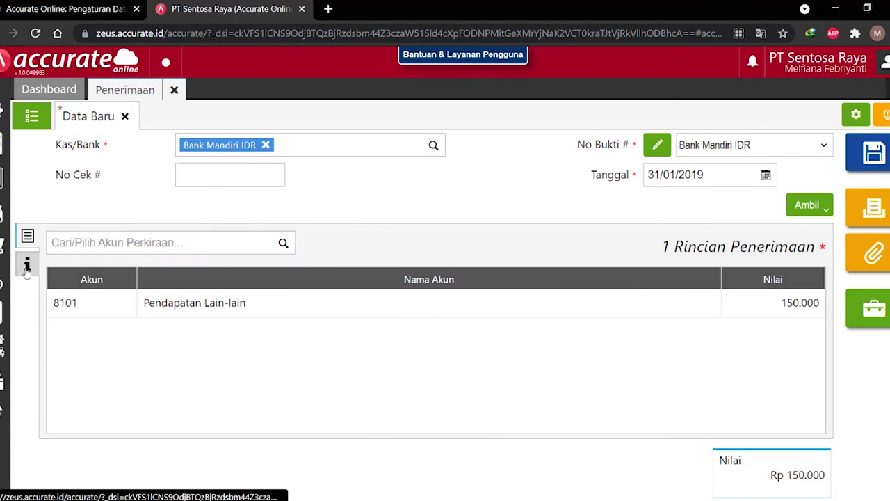
# - Add the Catatan "Bunga Bank Januari 2019" to the receipt and save it
pyautogui.click(27, 266)
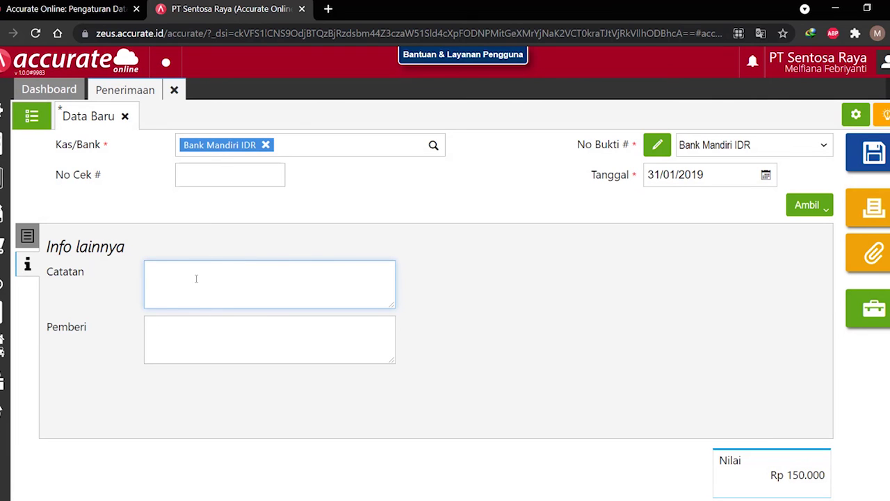
pyautogui.write('Bunga  Bank Januari 20')
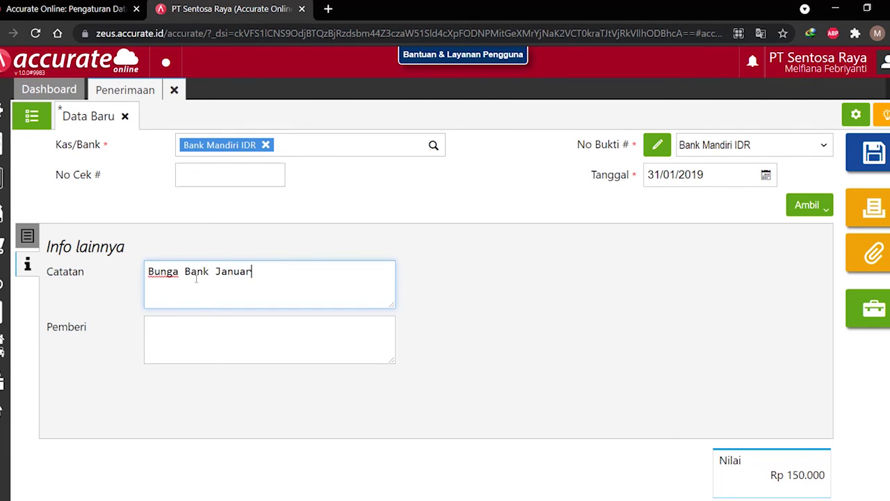
pyautogui.write('19')
pyautogui.click(862, 151)
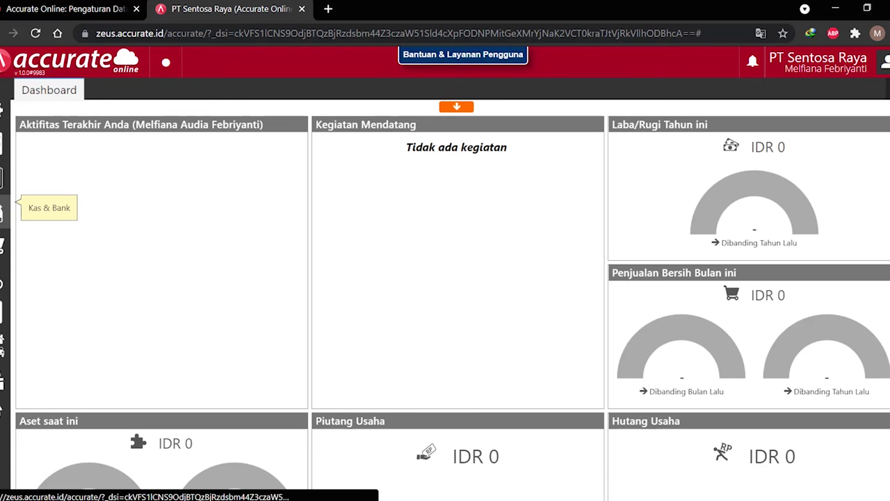
# - Start a new Kas & Bank Pembayaran from Bank Mandiri IDR, dated 31/01/2019
pyautogui.click(3, 208)
pyautogui.click(55, 270)
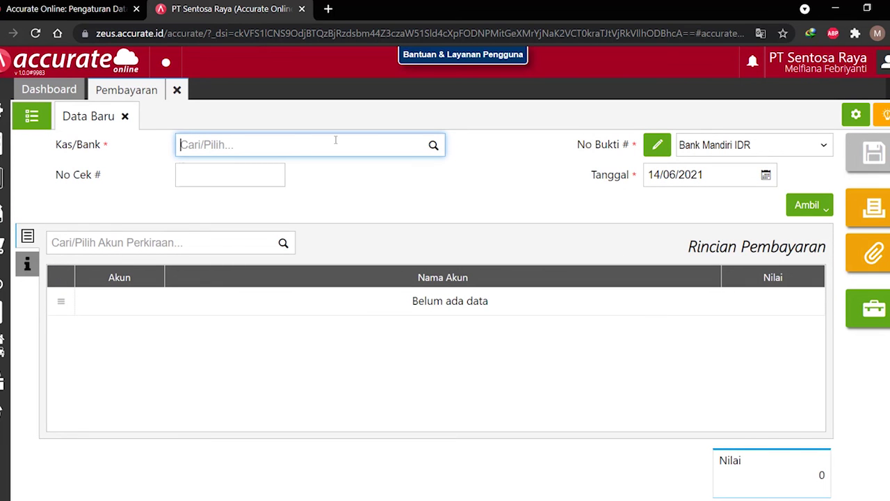
pyautogui.write('mandiri')
pyautogui.click(315, 179)
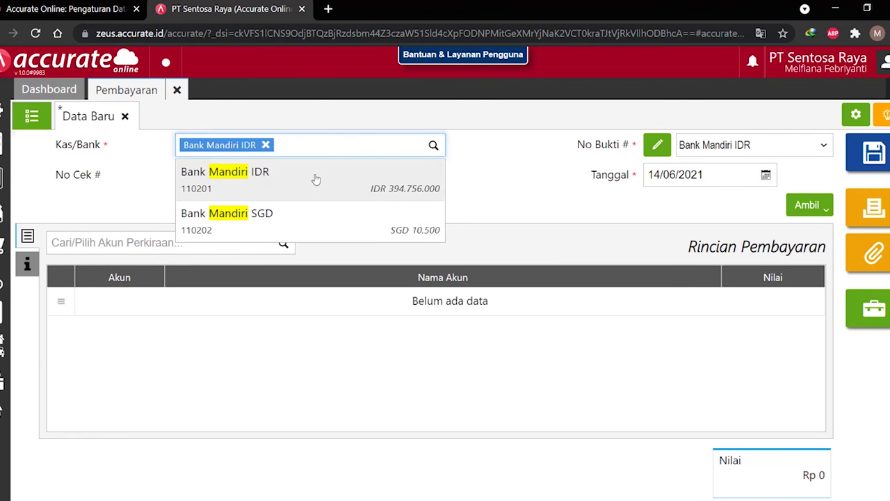
pyautogui.click(657, 175)
pyautogui.write('31/01/20')
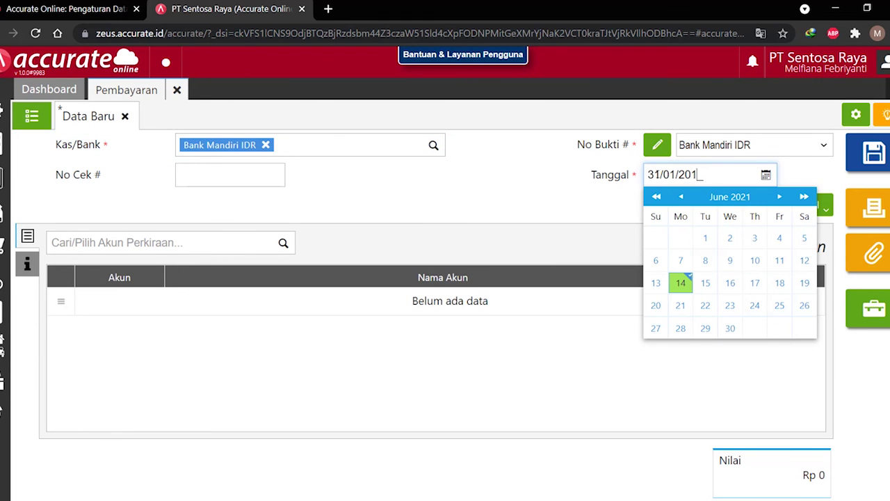
pyautogui.write('19')
pyautogui.click(755, 327)
# - Add a Beban Listrik, Air & Telepon line with a Nilai of 1.750.000 to the payment
pyautogui.click(149, 241)
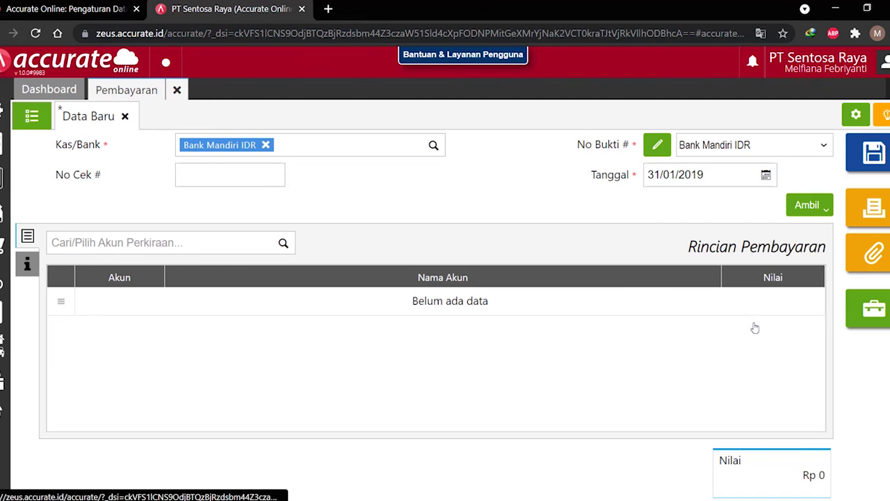
pyautogui.write('beb')
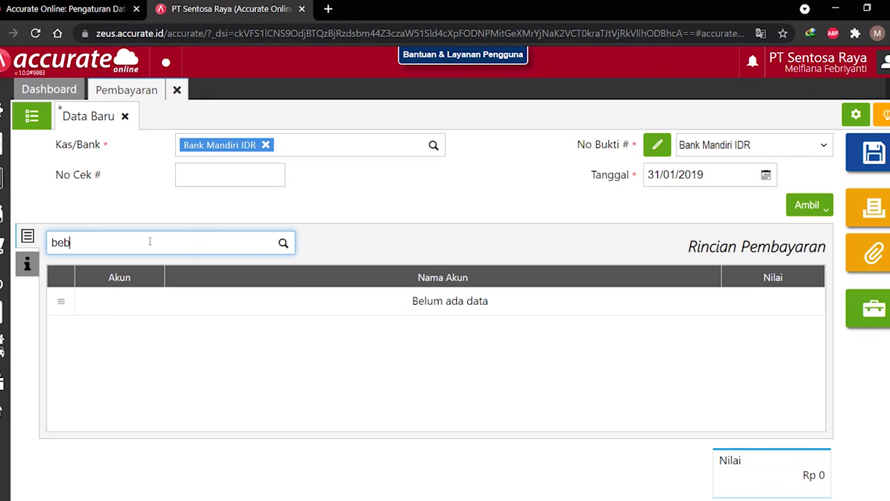
pyautogui.write('an litri')
pyautogui.press('BackSpace')
pyautogui.write('strik')
pyautogui.click(192, 274)
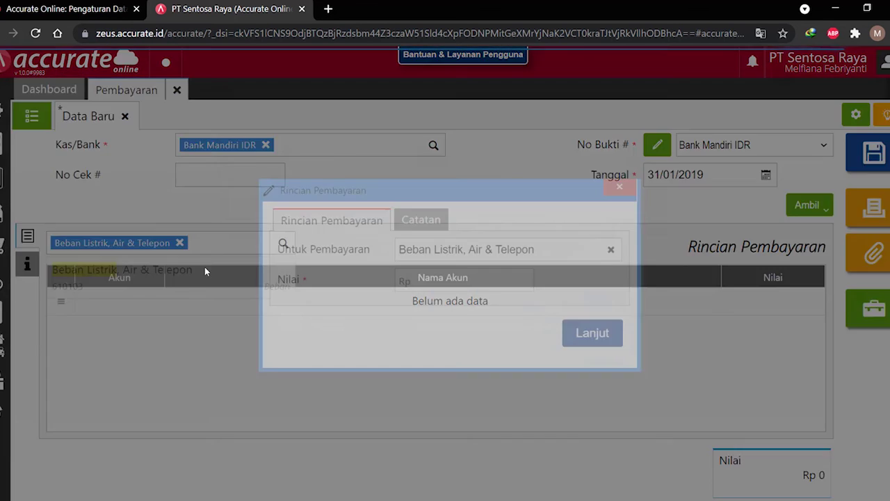
pyautogui.click(527, 281)
pyautogui.write('1.750.000')
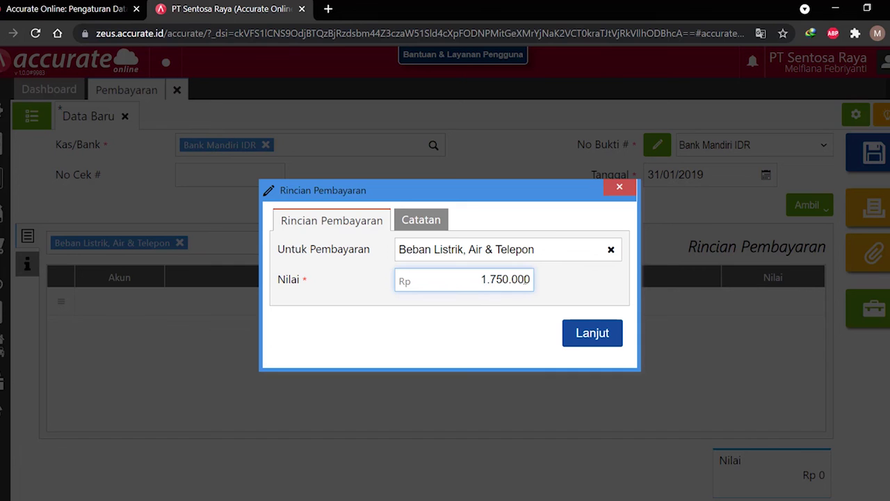
pyautogui.click(592, 333)
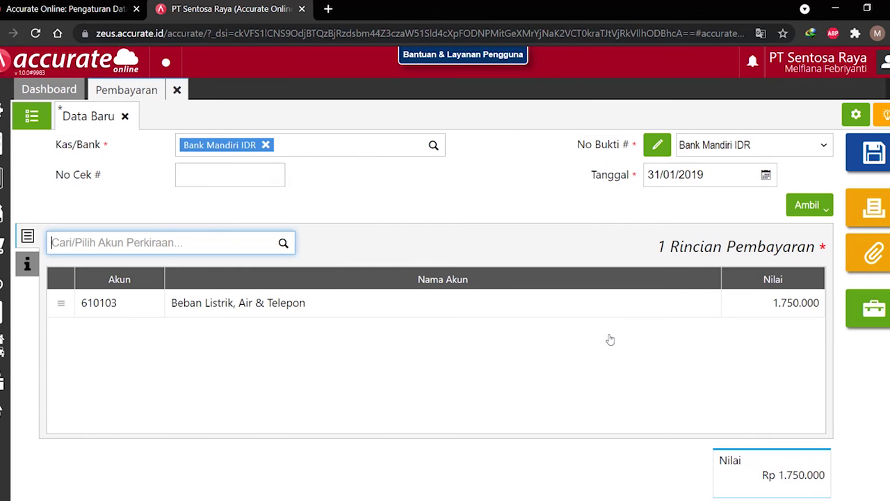
# - Add the Catatan "Beban Listrik, Air, dan Telepon Januari 2019" to the payment and save it
pyautogui.click(27, 263)
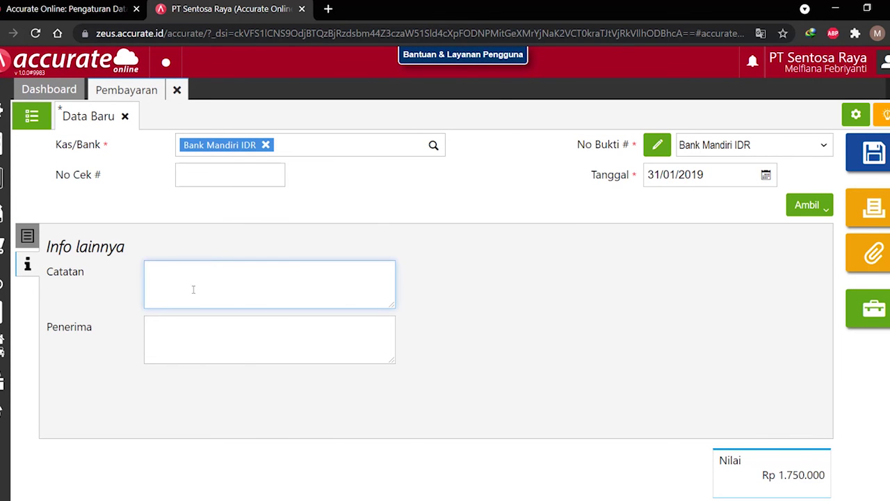
pyautogui.write('Beba')
pyautogui.write('n Listrik, Air')
pyautogui.write(', dan tah')
pyautogui.press('BackSpace')
pyautogui.press('BackSpace')
pyautogui.write('Telepo')
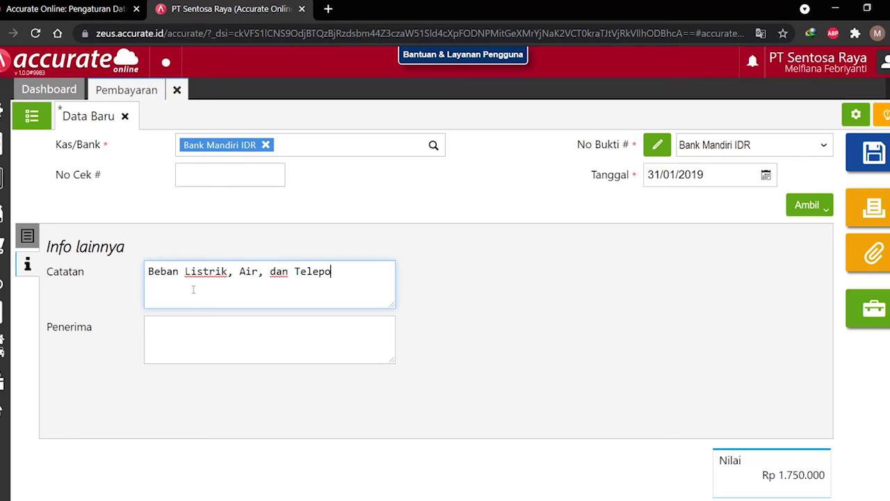
pyautogui.write('n januari 2019')
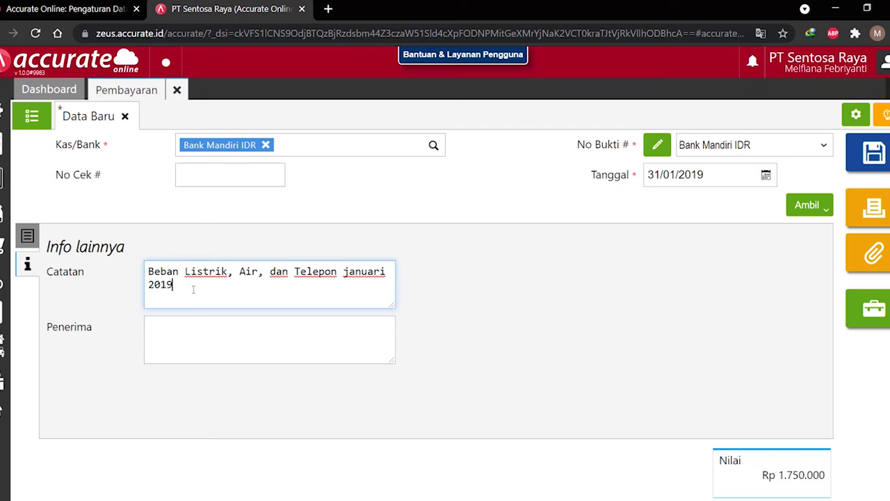
pyautogui.click(346, 271)
pyautogui.press('BackSpace')
pyautogui.write('J')
pyautogui.click(878, 148)
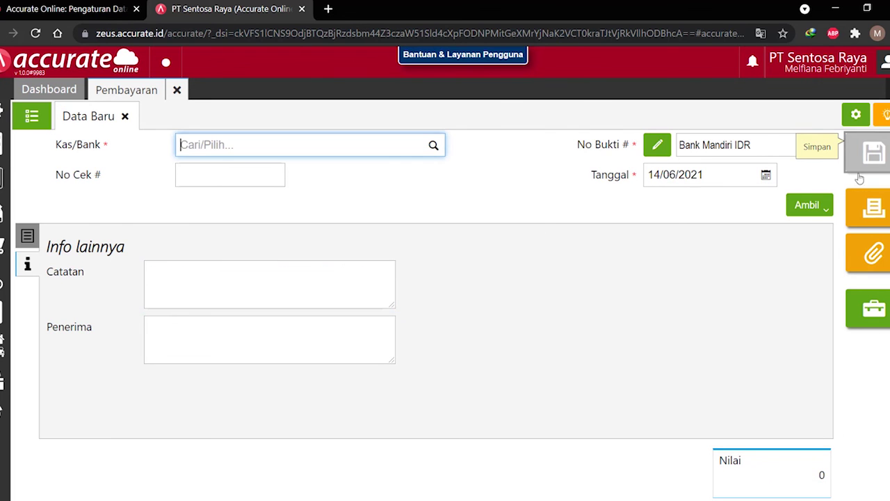
# - Close the Pembayaran form and check the 31 January 2019 PPN reconciliation task in the exercise PDF before returning to Accurate Online
pyautogui.click(176, 90)
pyautogui.hotkey('alt', 'Tab')
pyautogui.scroll(-2, 351, 410)
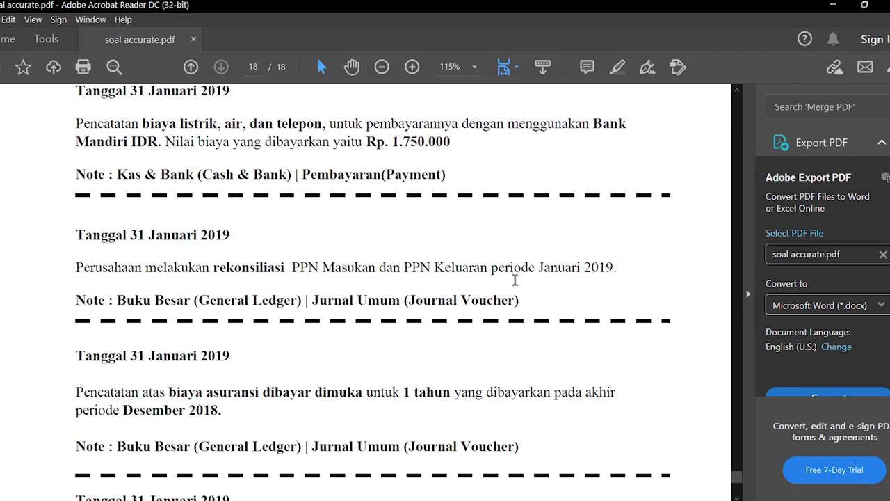
pyautogui.scroll(-3, 498, 285)
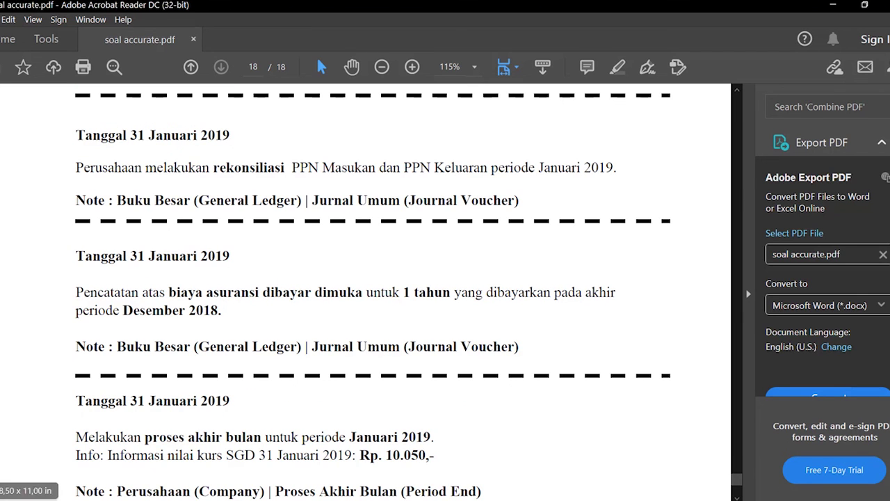
pyautogui.moveTo(166, 498)
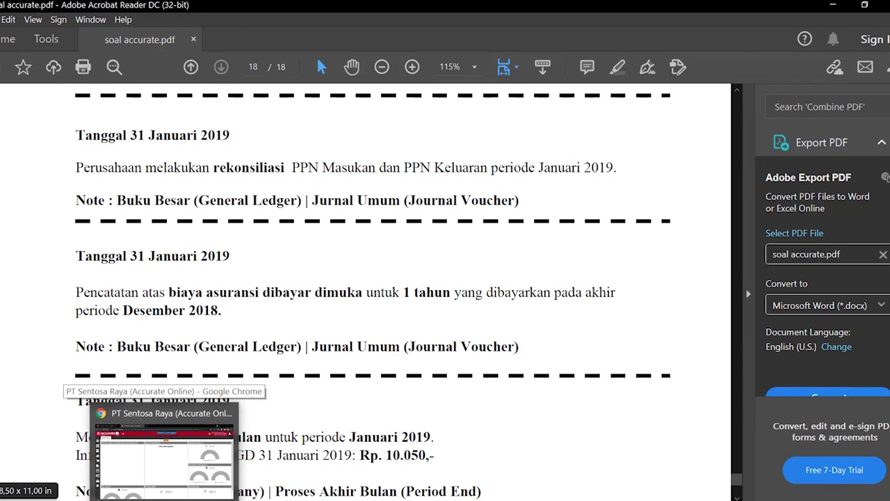
pyautogui.click(165, 498)
# - Open the parameters of the Rekonsiliasi PPN Lebih/Kurang Bayar report from the Pajak category of Daftar Laporan
pyautogui.moveTo(10, 403)
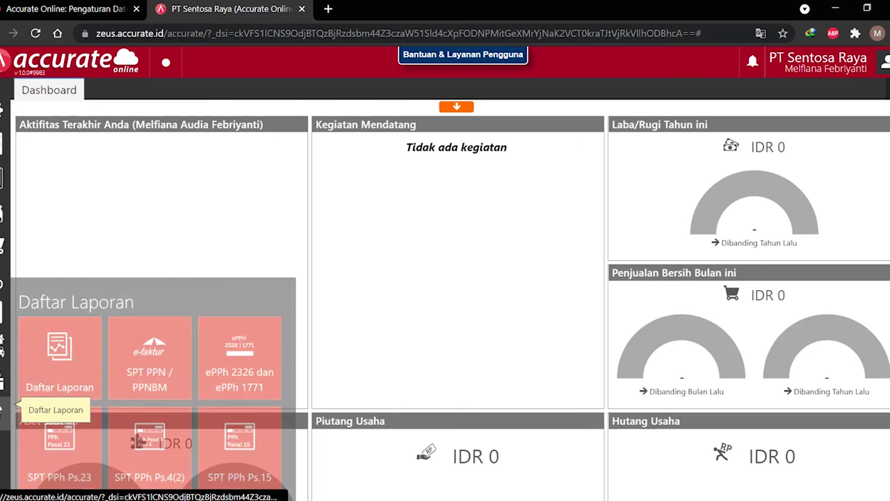
pyautogui.click(36, 375)
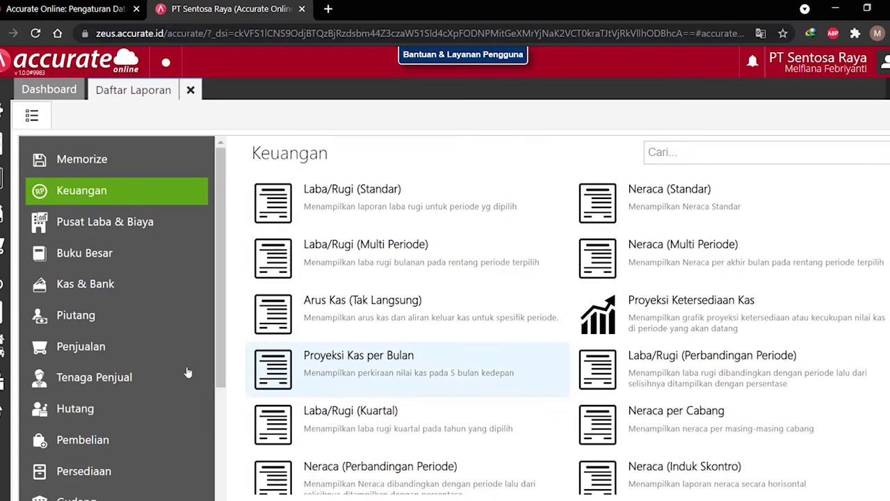
pyautogui.scroll(-3, 111, 417)
pyautogui.click(114, 423)
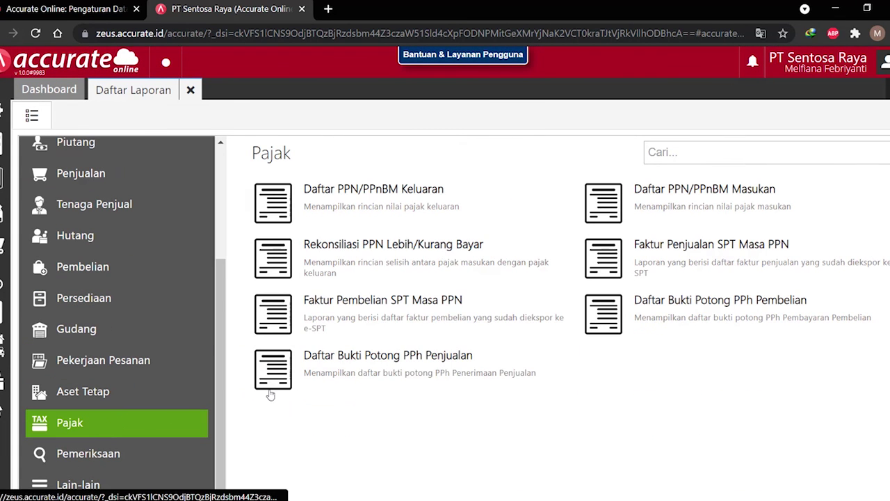
pyautogui.click(371, 261)
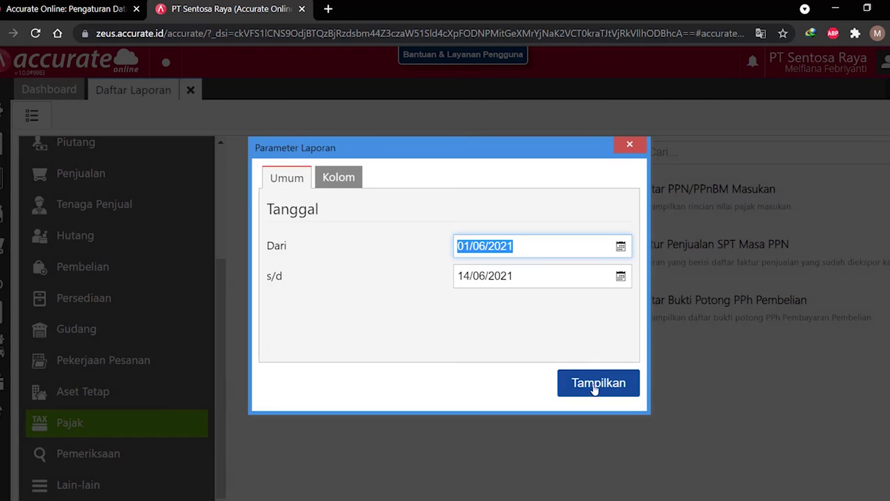
# - Display the PPN reconciliation report for 01/01/2019 to 31/01/2019 and review its Pajak Keluaran, Pajak Masukan and Lebih/Kurang Bayar totals
pyautogui.write('01012019')
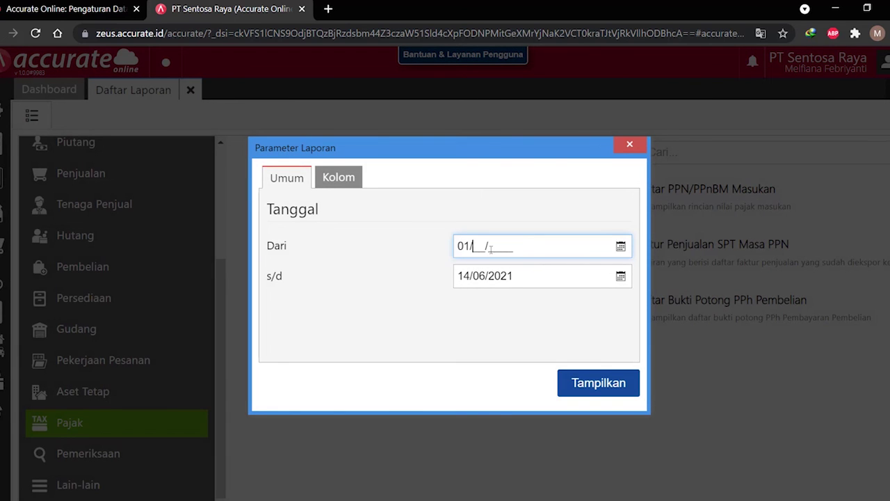
pyautogui.click(475, 280)
pyautogui.write('31/01/2019')
pyautogui.scroll(-1, 521, 304)
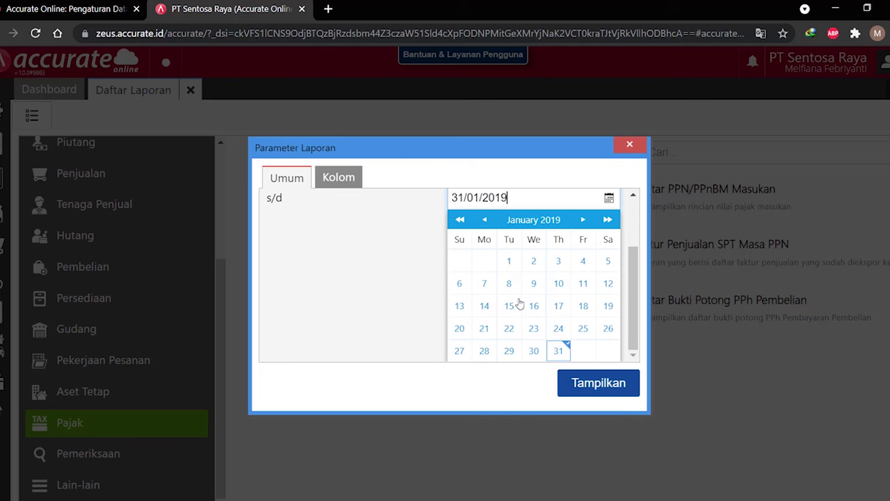
pyautogui.click(566, 351)
pyautogui.click(574, 381)
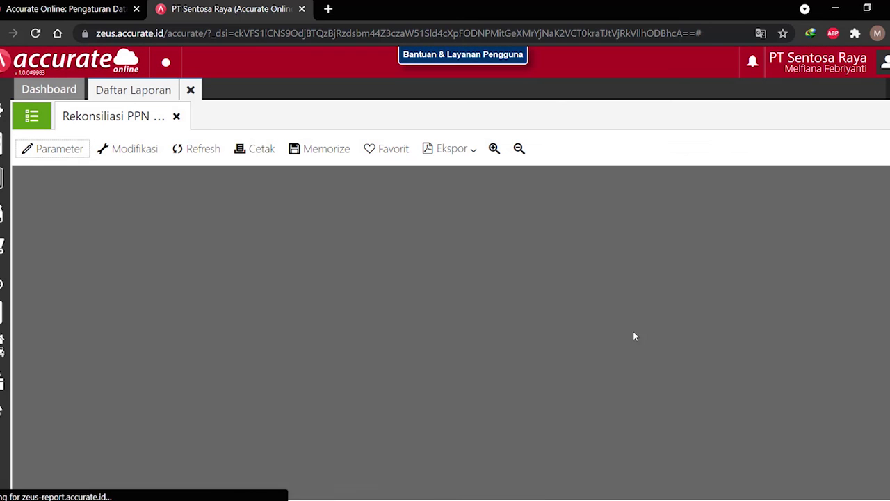
pyautogui.scroll(-5, 714, 359)
pyautogui.scroll(2, 714, 360)
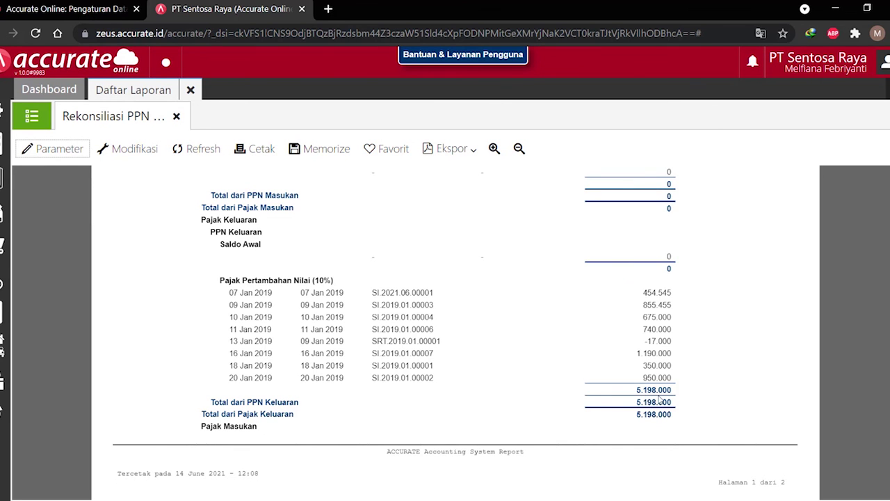
pyautogui.scroll(3, 643, 391)
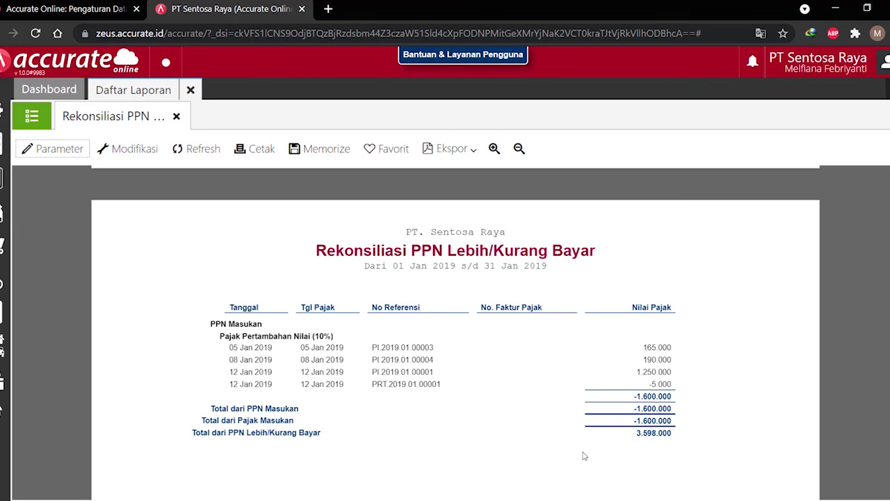
pyautogui.scroll(-3, 617, 472)
# - Start a new Buku Besar Jurnal Umum entry dated 31/01/2019
pyautogui.moveTo(2, 174)
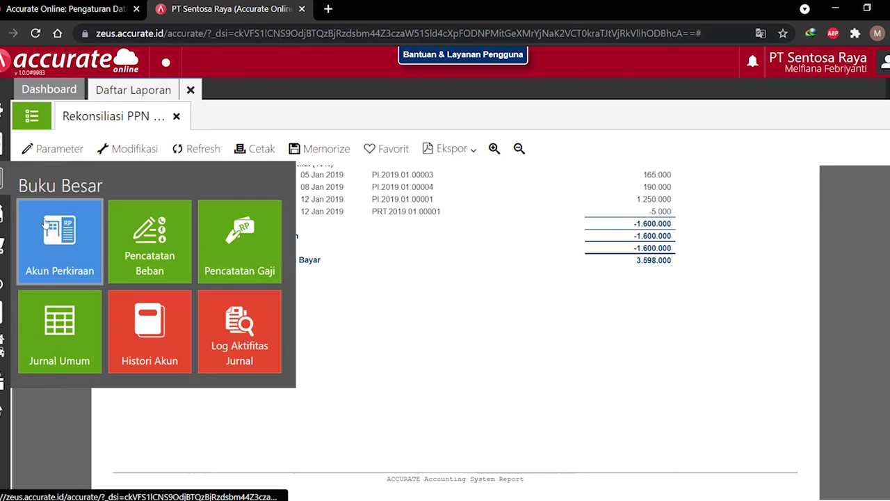
pyautogui.click(70, 326)
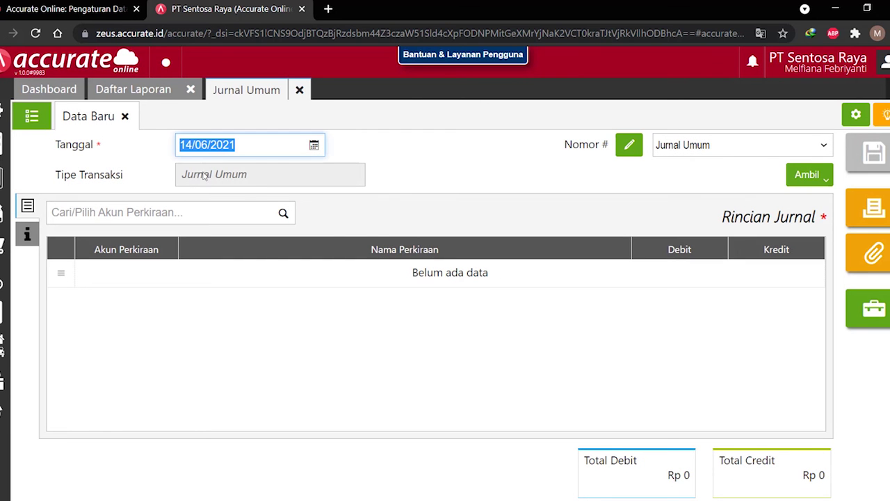
pyautogui.write('31/01/2019')
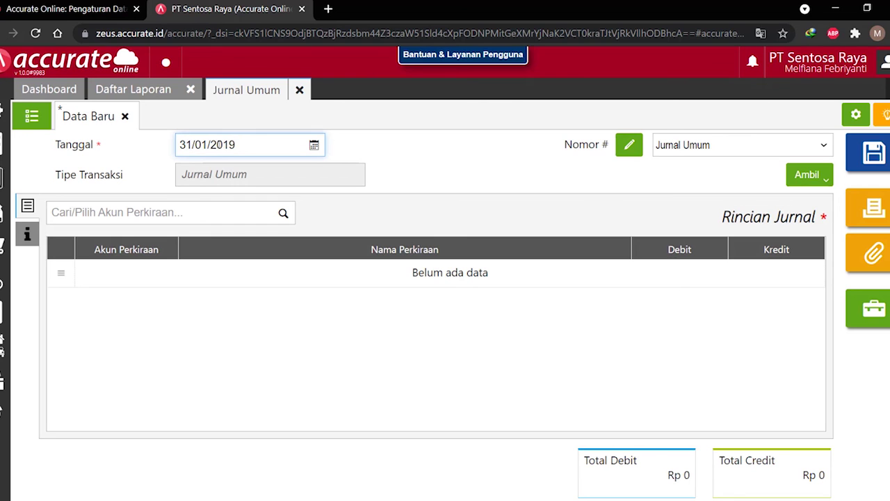
# - Add a PPN Keluaran line with a Debit of 5.198.000 to the journal
pyautogui.click(186, 220)
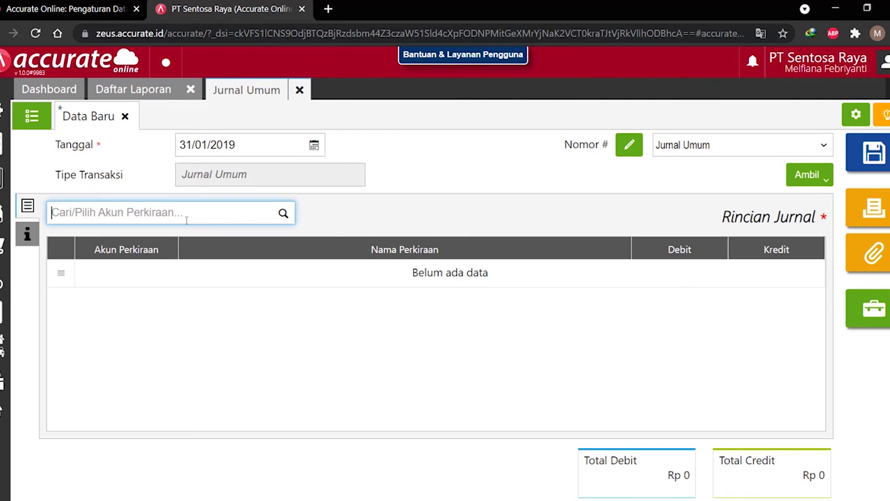
pyautogui.write('PPn')
pyautogui.press('BackSpace')
pyautogui.write('Nk kel')
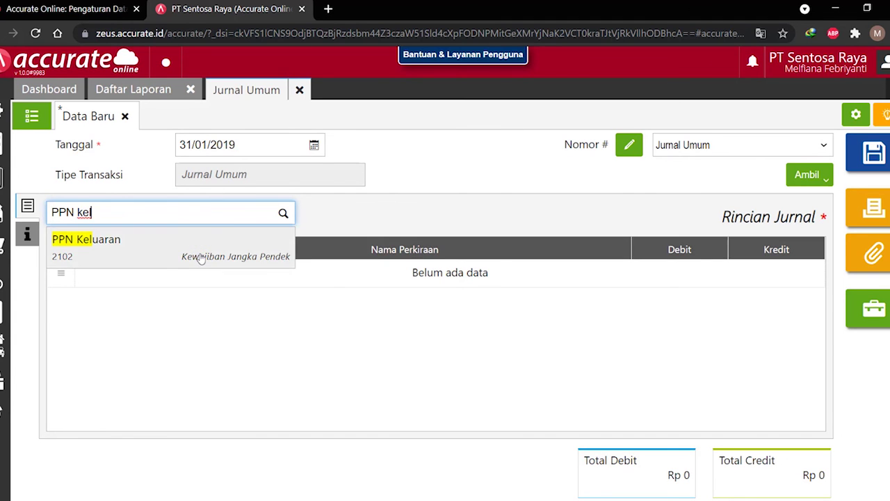
pyautogui.click(201, 259)
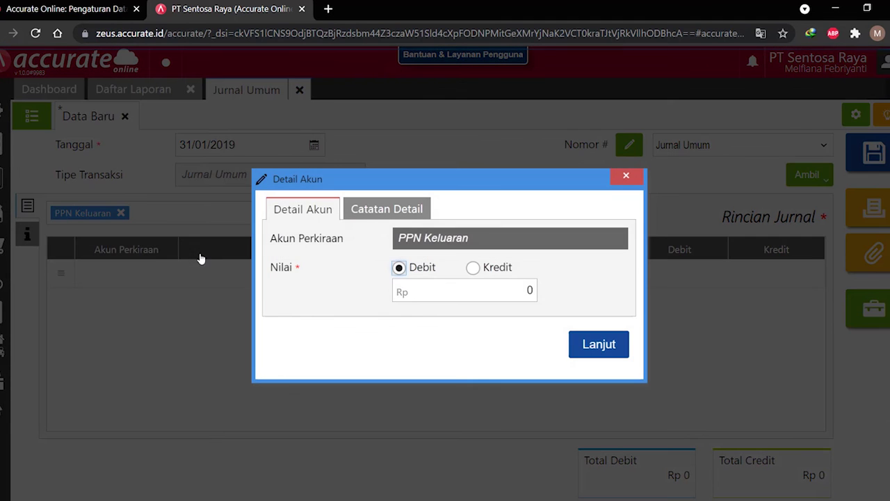
pyautogui.click(528, 289)
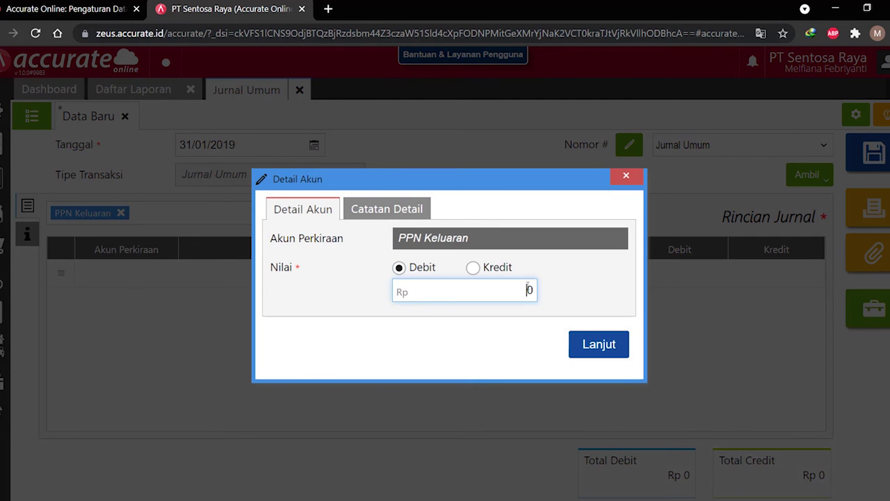
pyautogui.write('5198000')
pyautogui.click(593, 345)
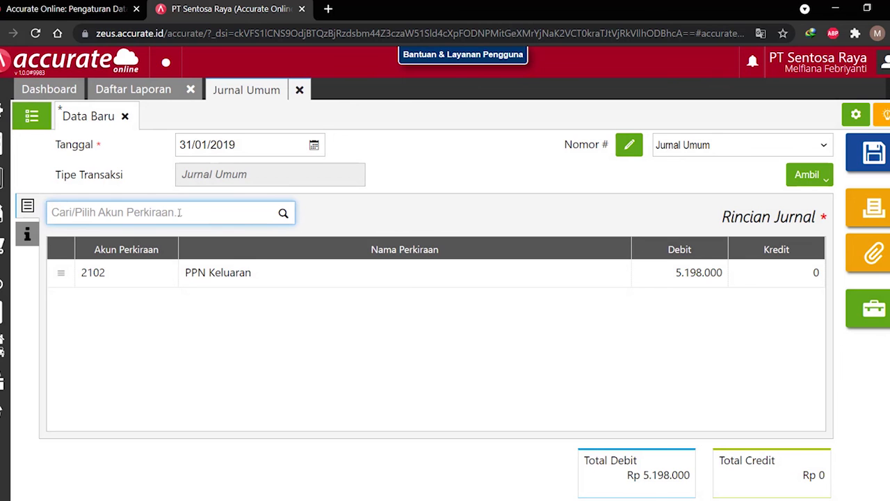
# - Add a PPN Masukan line with a Kredit of 1.600.000 to the journal
pyautogui.write('PPn masuk')
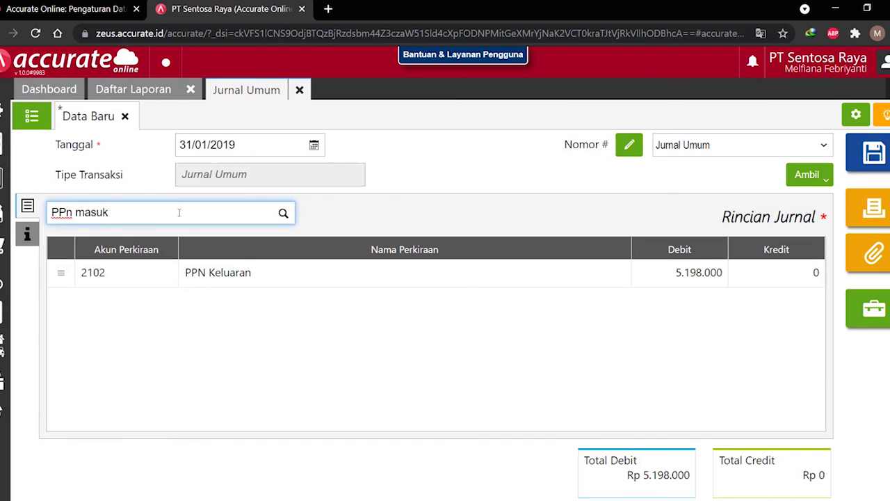
pyautogui.click(188, 240)
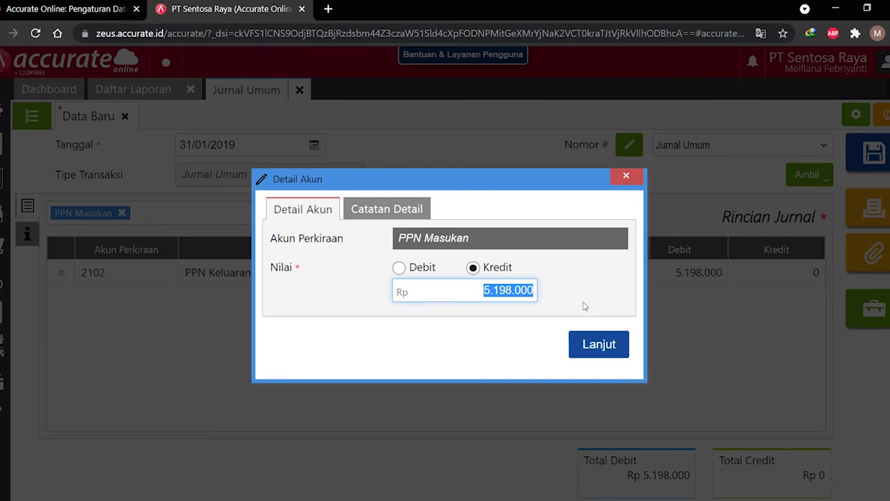
pyautogui.write('160000')
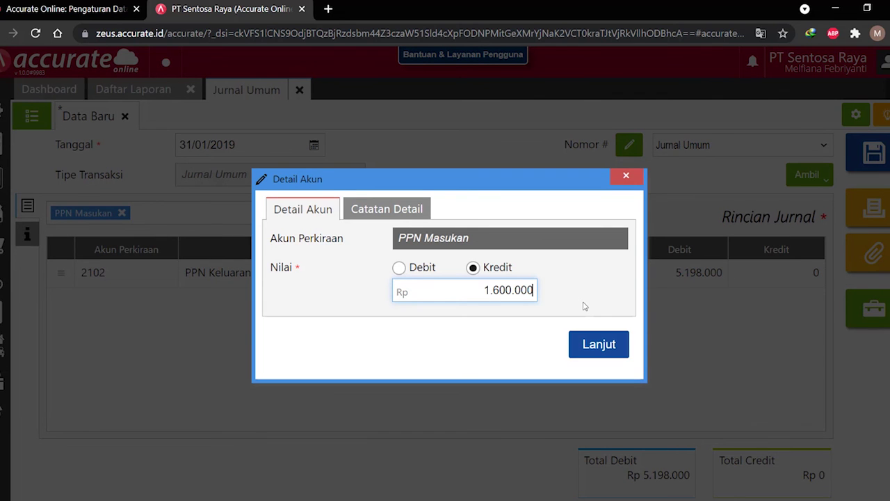
pyautogui.click(603, 349)
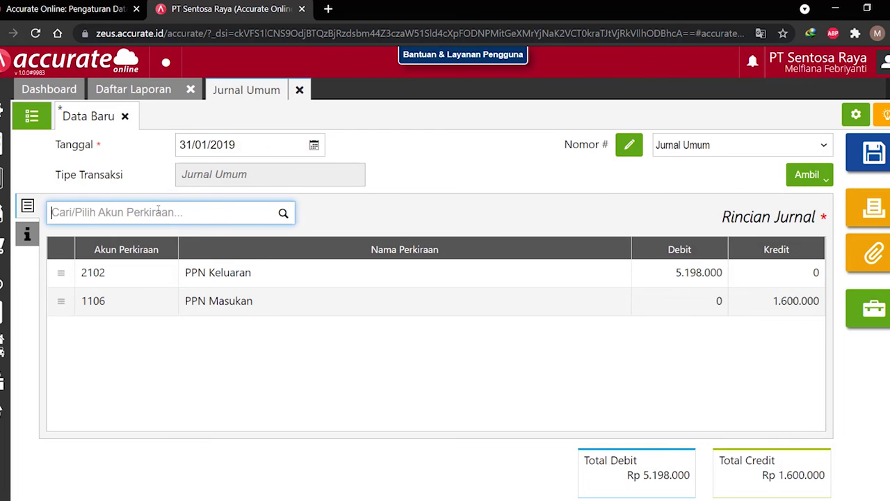
# - Add a PPN Kurang Bayar line with a Kredit of 3.598.000 and save the PPN reconciliation journal
pyautogui.write('PPn kura')
pyautogui.click(208, 262)
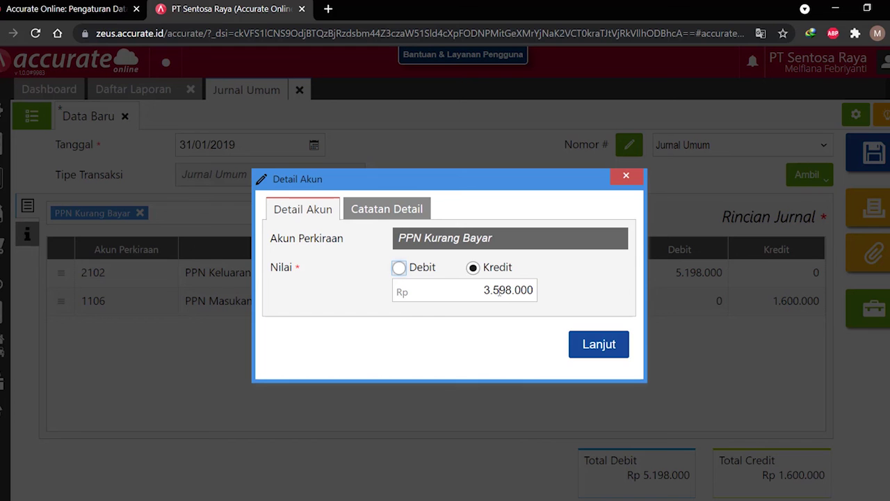
pyautogui.click(598, 345)
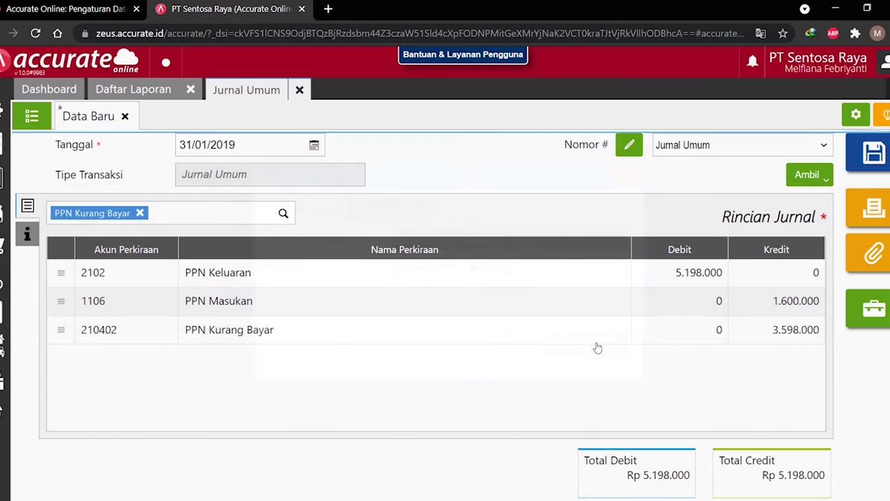
pyautogui.click(874, 151)
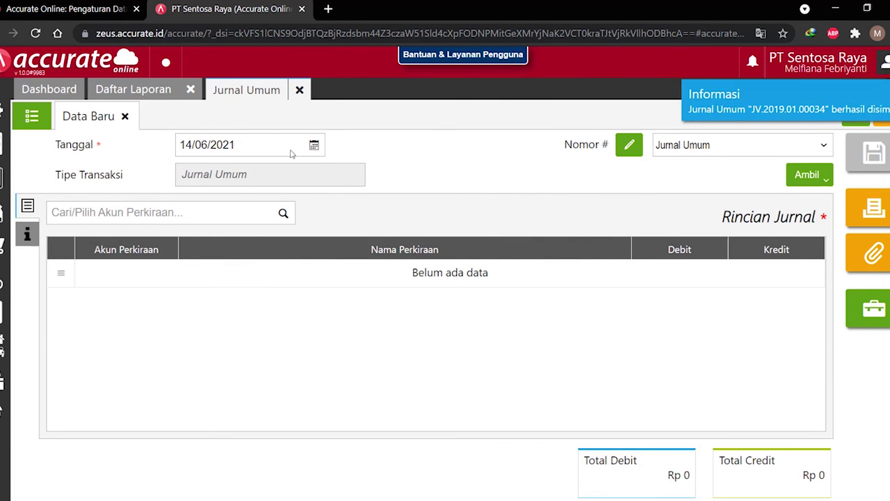
# - Read the prepaid insurance task in soal accurate.pdf, then return to Accurate Online and date the new Jurnal Umum entry 31/01/2019
pyautogui.click(264, 499)
pyautogui.scroll(-1, 445, 401)
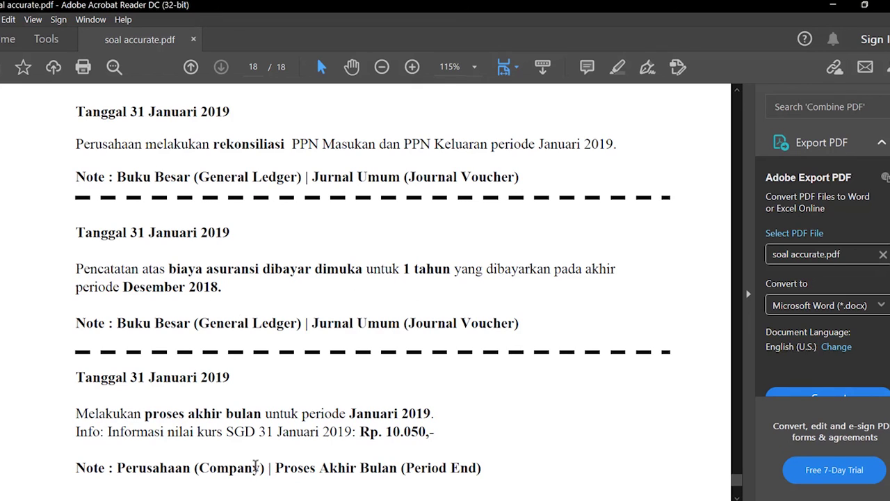
pyautogui.hotkey('alt', 'Tab')
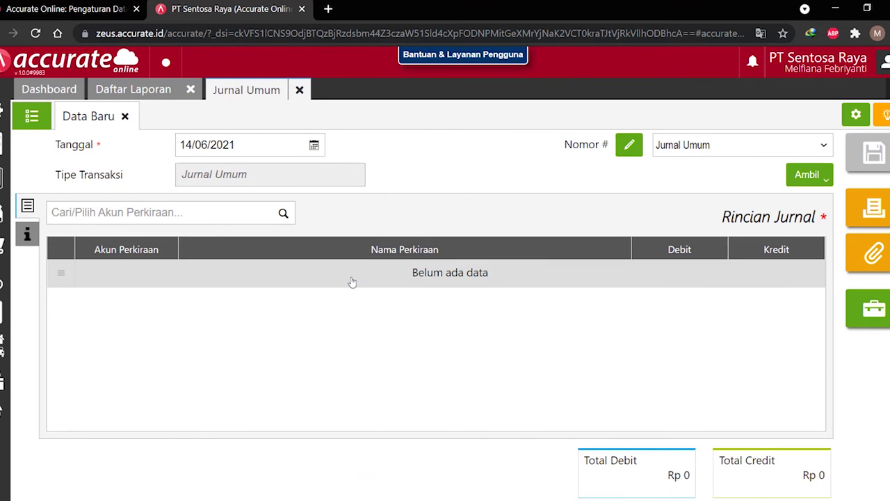
pyautogui.click(208, 145)
pyautogui.write('31/01/')
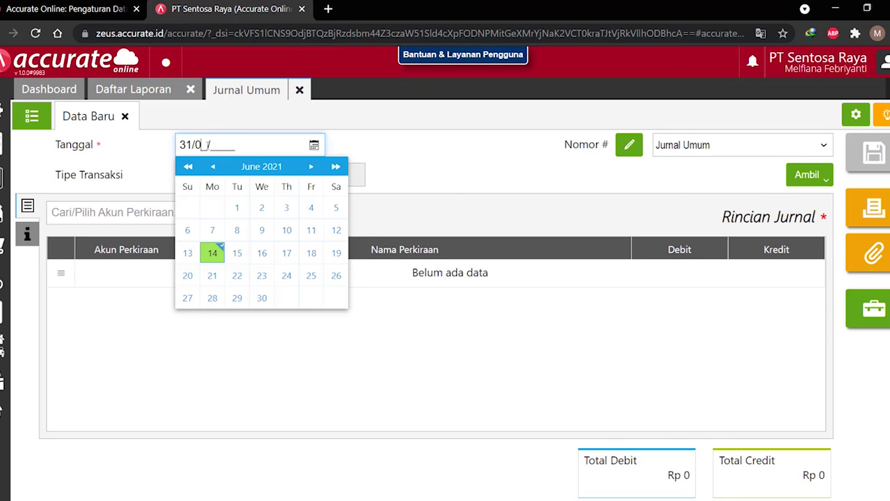
pyautogui.write('2019')
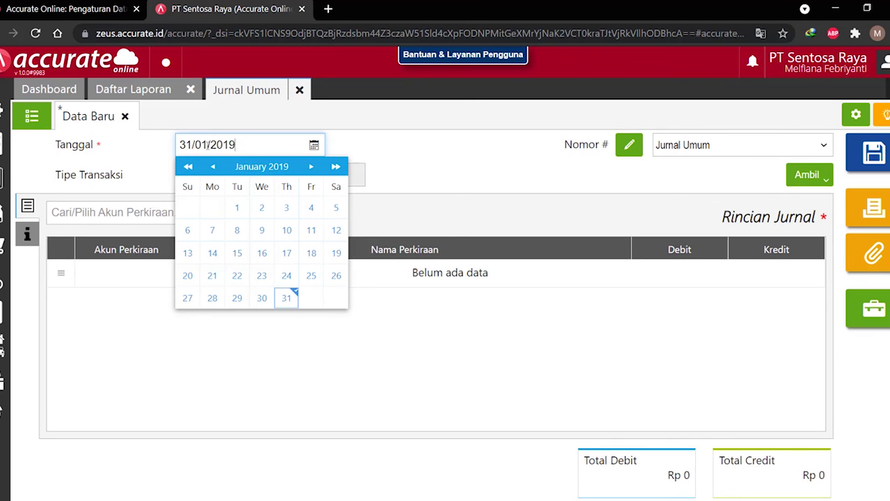
pyautogui.click(292, 300)
# - Add a Beban Asuransi line with a Debit of 4.000.000 to the journal
pyautogui.click(189, 218)
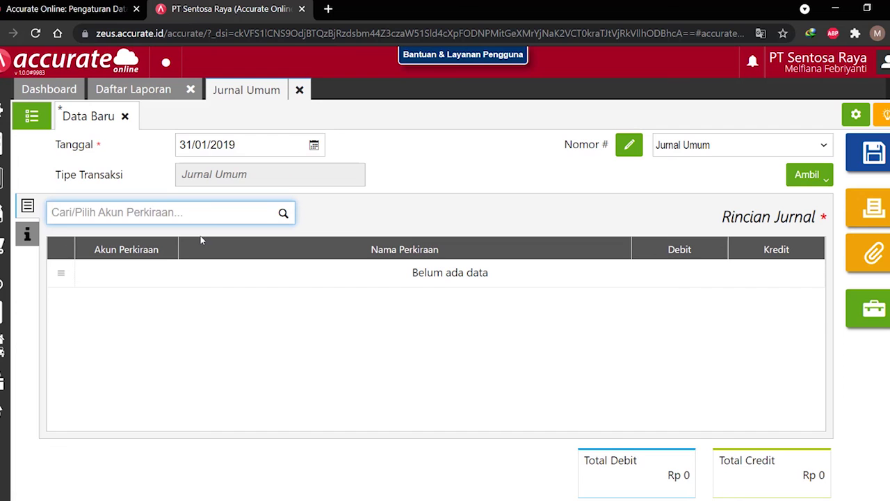
pyautogui.write('benbn')
pyautogui.press('BackSpace')
pyautogui.press('BackSpace')
pyautogui.press('BackSpace')
pyautogui.write('ban asu')
pyautogui.press('BackSpace')
pyautogui.press('BackSpace')
pyautogui.write('asura')
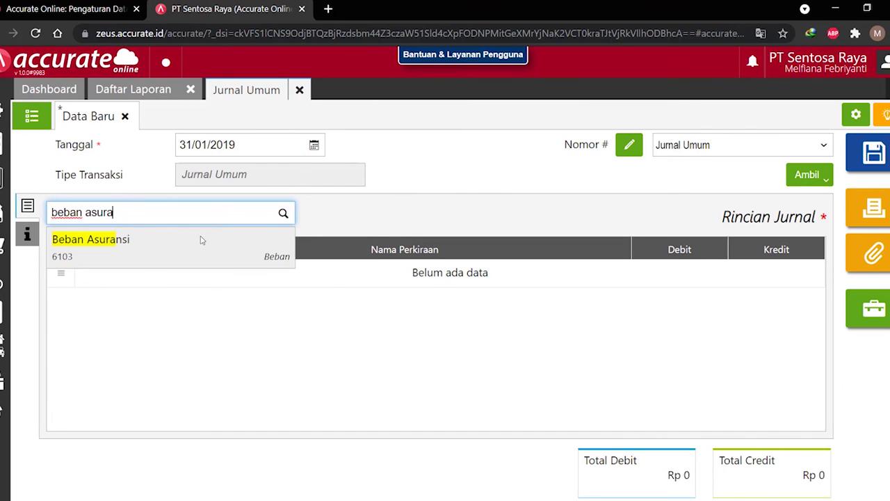
pyautogui.click(200, 238)
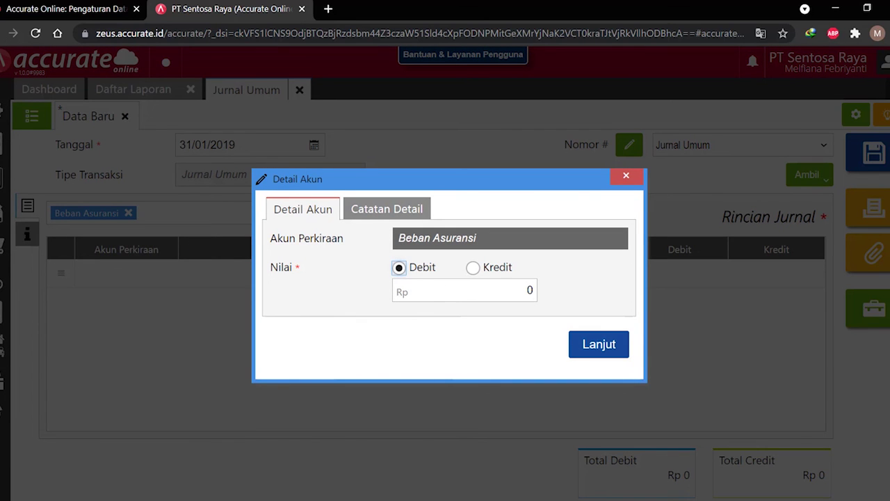
pyautogui.click(520, 292)
pyautogui.write('0000')
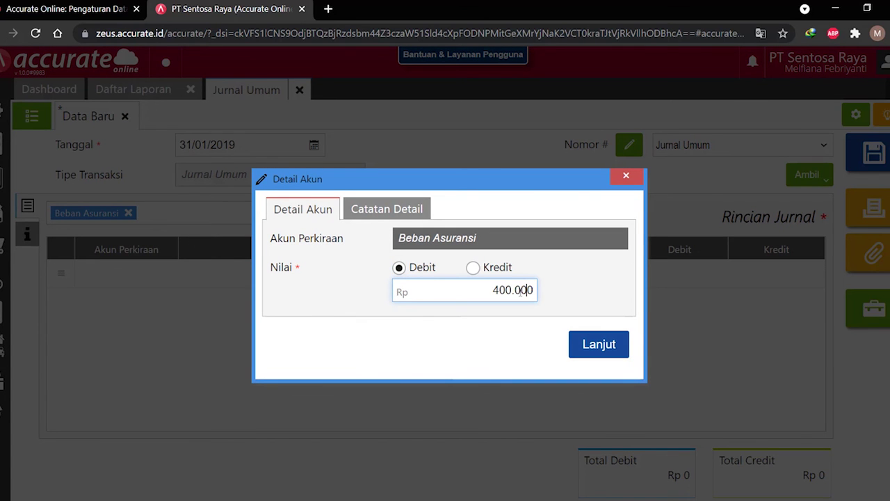
pyautogui.click(601, 347)
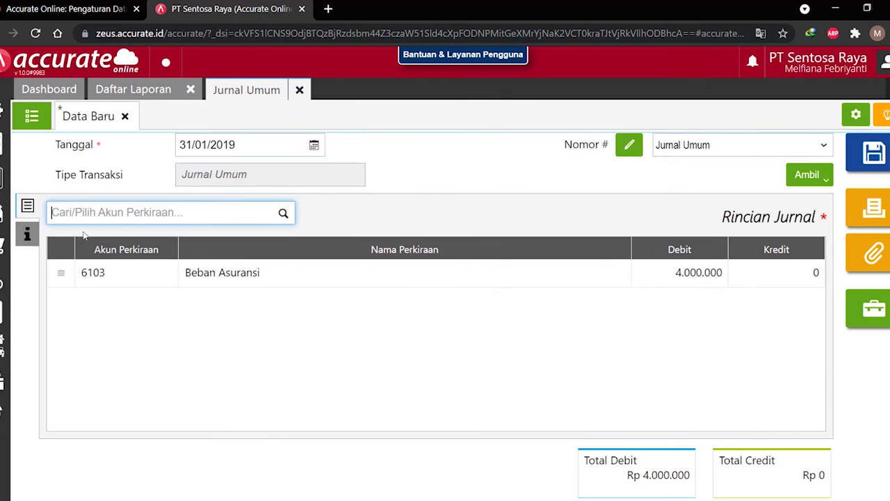
# - Add an Asuransi Dibayar Dimuka line with a Kredit of 4.000.000 to the journal
pyautogui.write('dibayae')
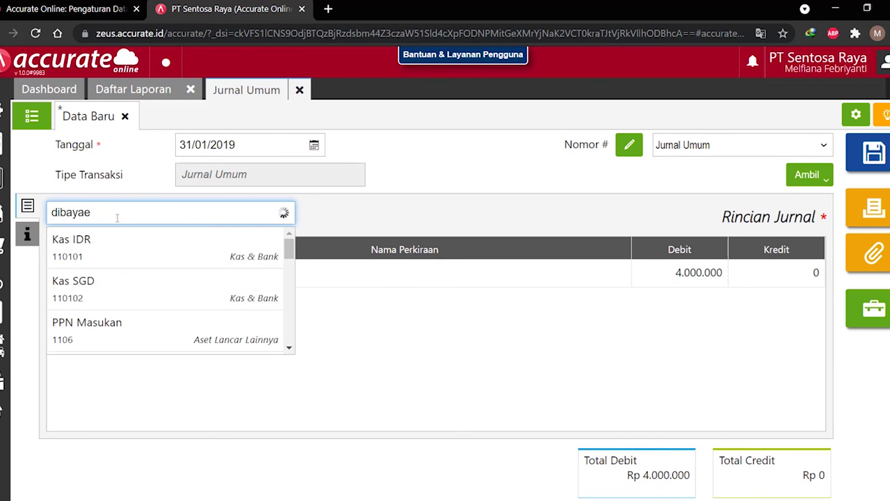
pyautogui.press('BackSpace')
pyautogui.write('r')
pyautogui.click(146, 243)
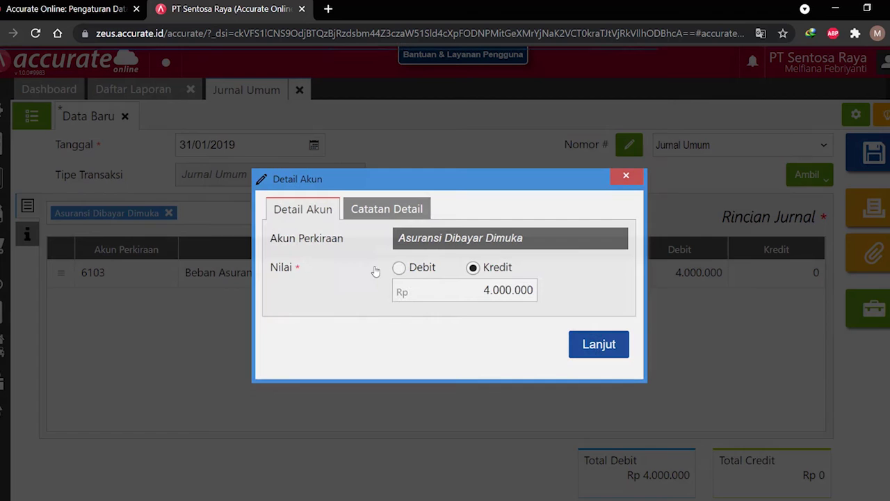
pyautogui.click(602, 343)
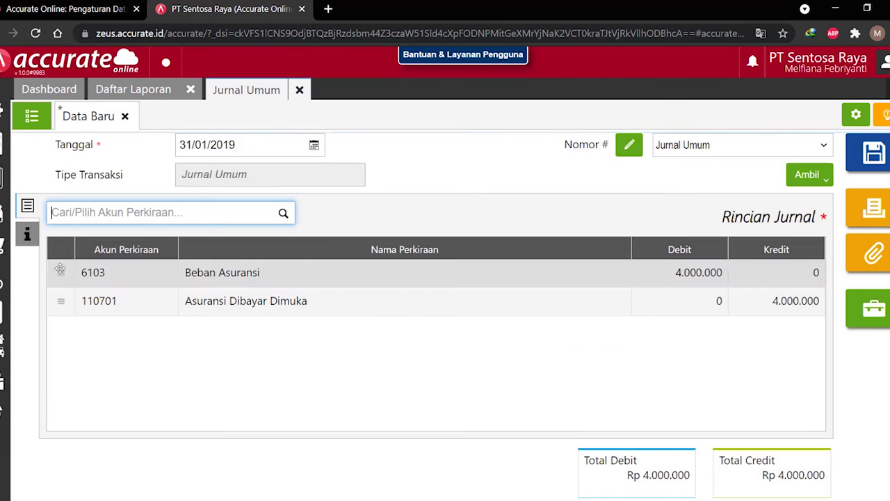
# - Enter "Pencatatan Biaya Asuransi Dibayar Dimuka Januari 2019" as the journal's Keterangan and save the journal
pyautogui.click(27, 236)
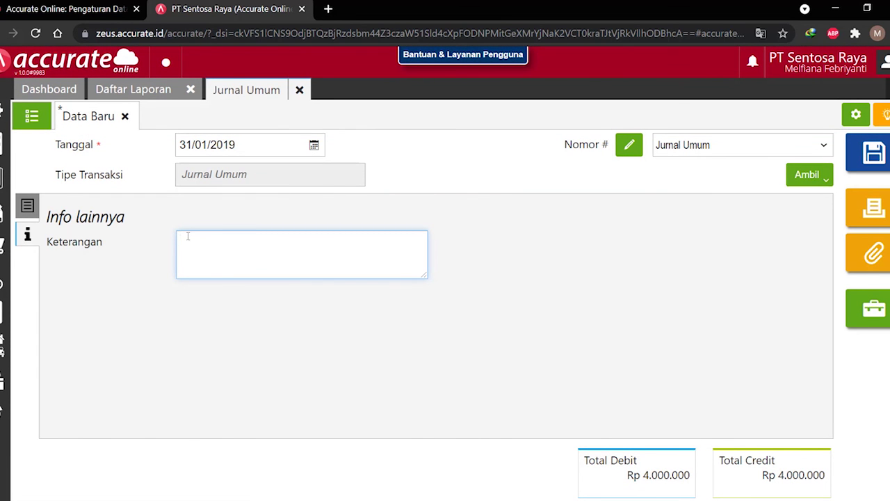
pyautogui.write('Pencatatan ')
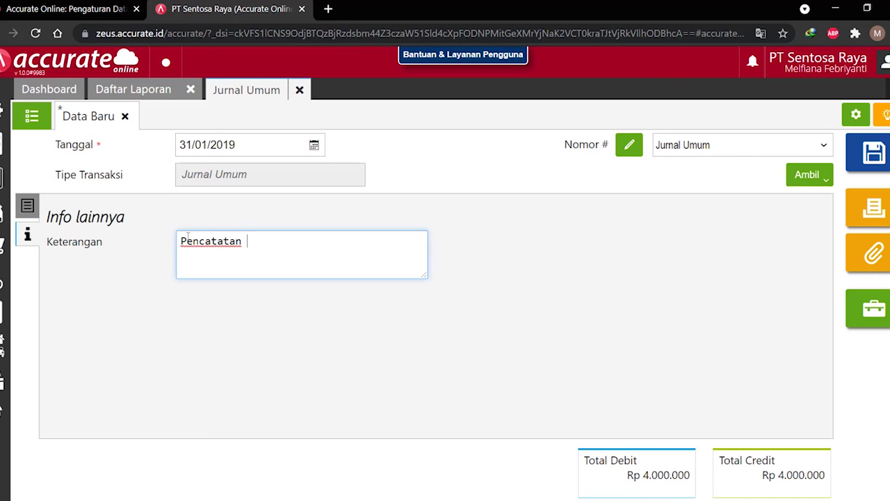
pyautogui.write('Biaya Asuransi Dibayar Dimuka ')
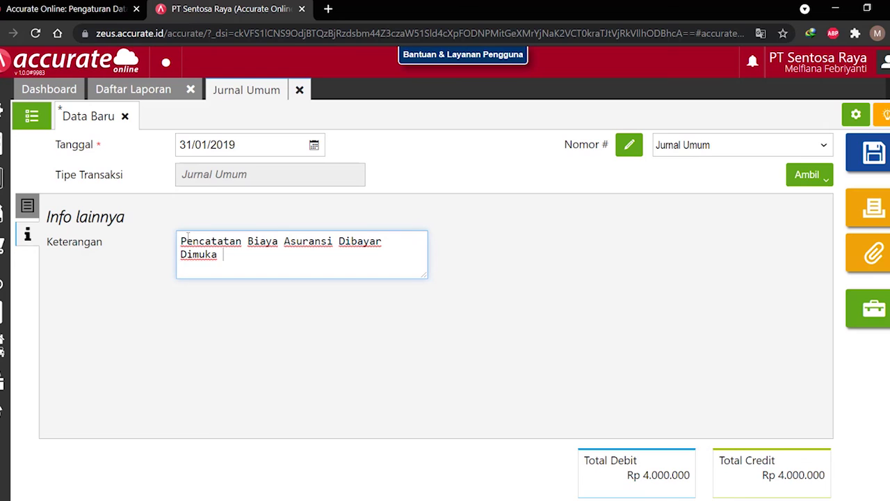
pyautogui.write('Januari 2019')
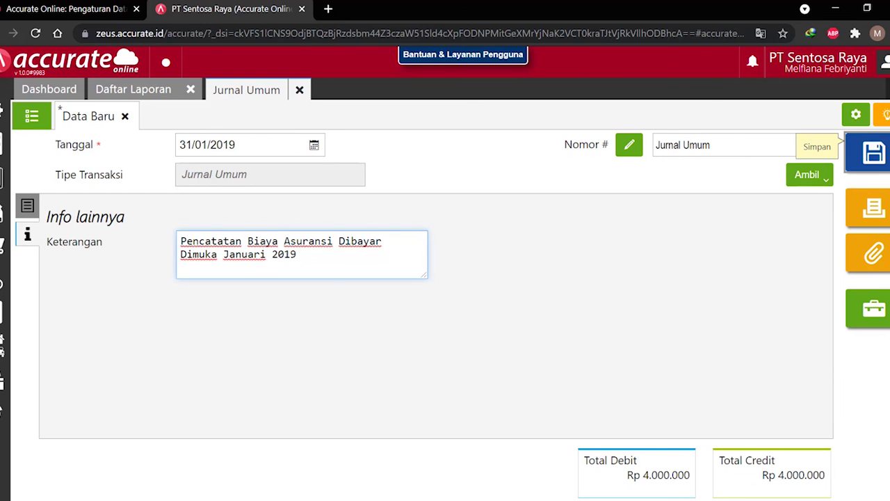
pyautogui.click(873, 152)
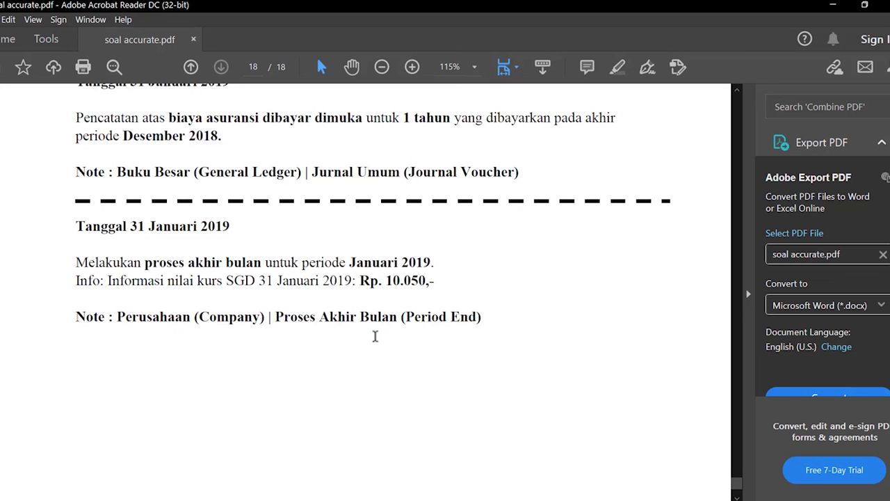
# - Switch from the exercise PDF to Accurate Online and start a Proses Akhir Bulan for Januari 2019
pyautogui.click(157, 499)
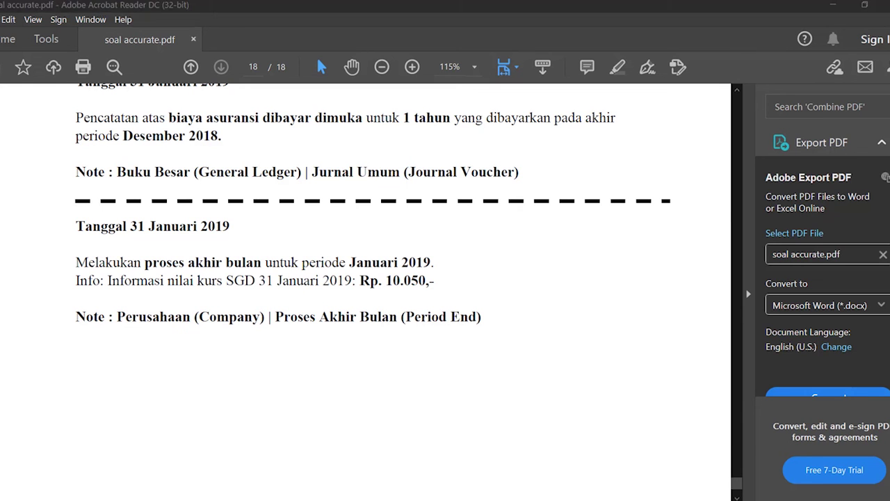
pyautogui.click(3, 143)
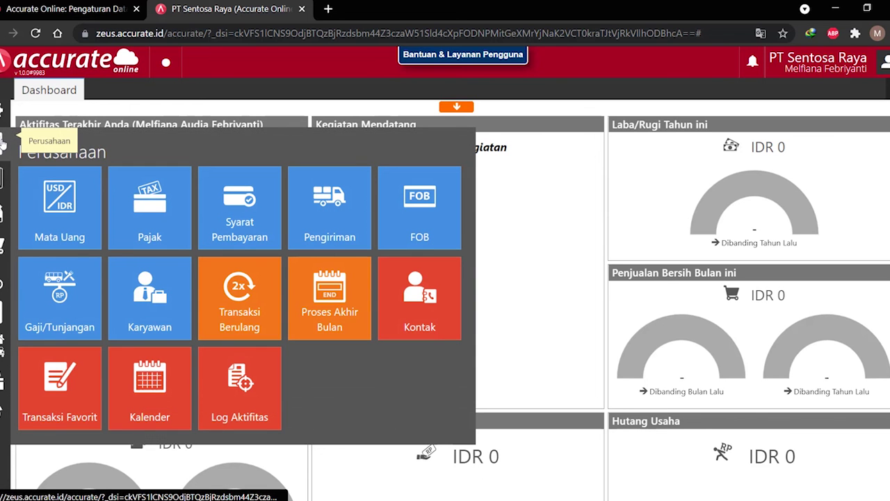
pyautogui.click(314, 286)
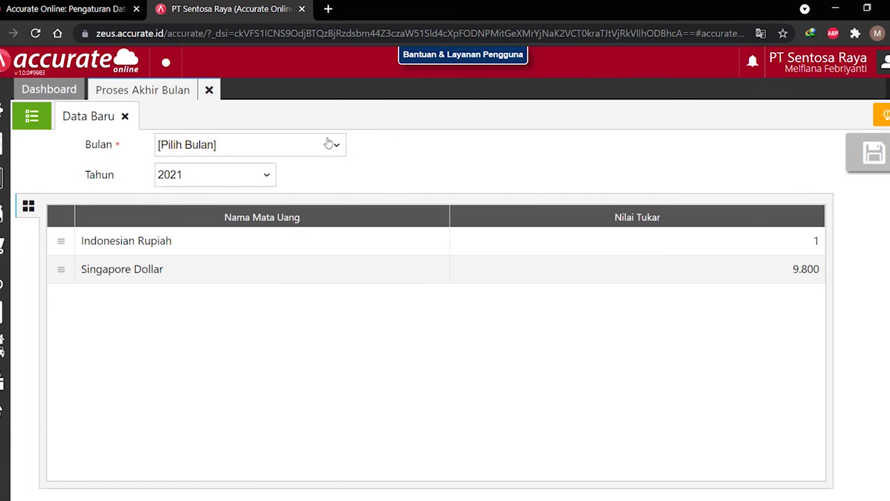
pyautogui.click(329, 142)
pyautogui.click(273, 174)
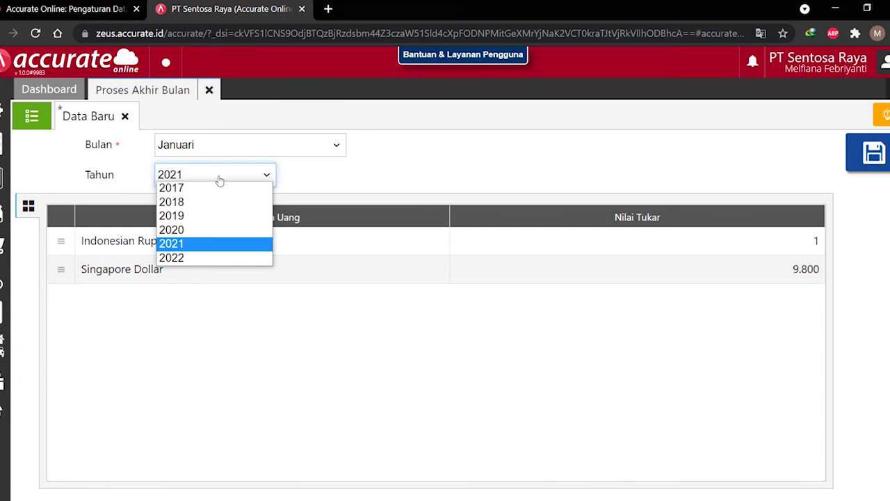
pyautogui.click(213, 215)
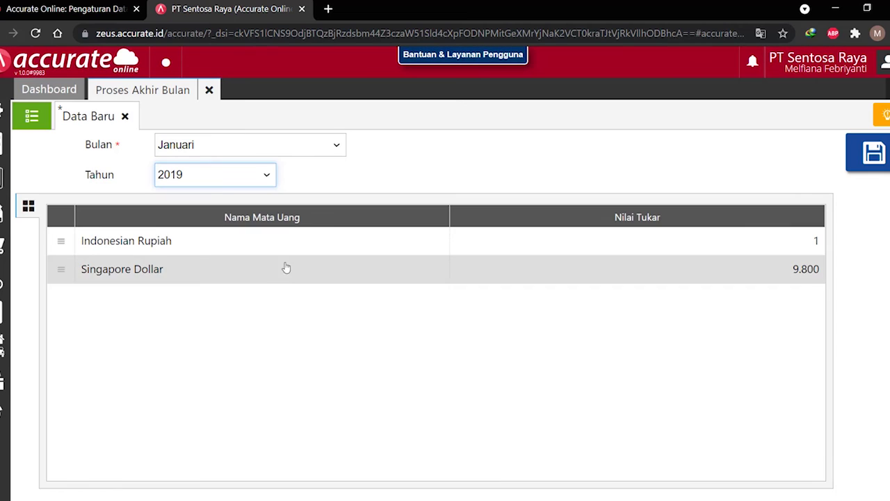
# - Set the Singapore Dollar exchange rate to 10.050, then save and close the month-end process
pyautogui.click(366, 276)
pyautogui.doubleClick(458, 269)
pyautogui.write('10')
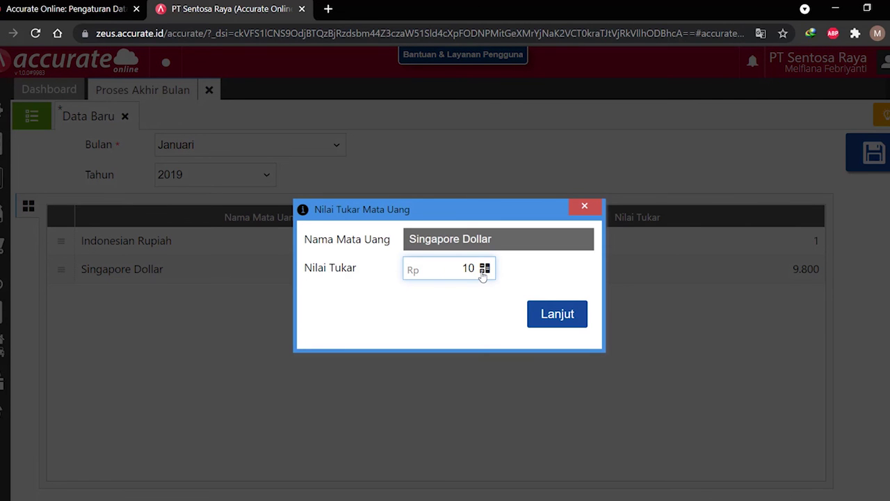
pyautogui.write('.050')
pyautogui.click(572, 316)
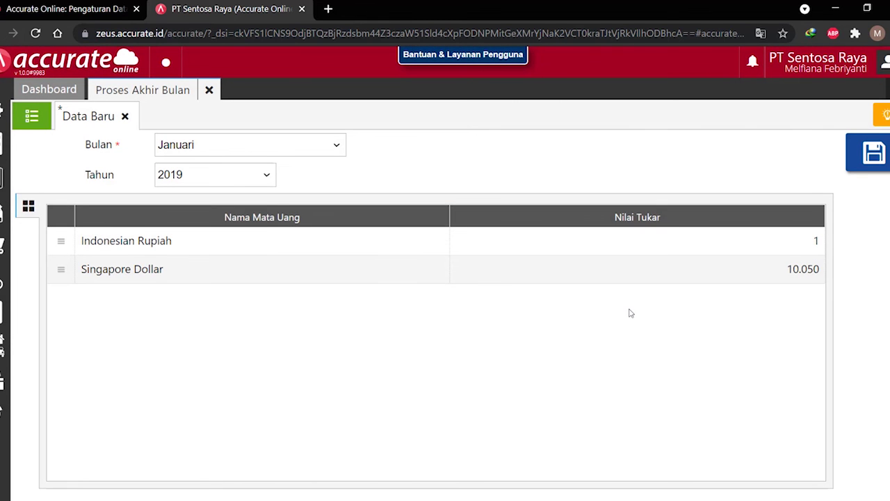
pyautogui.click(874, 151)
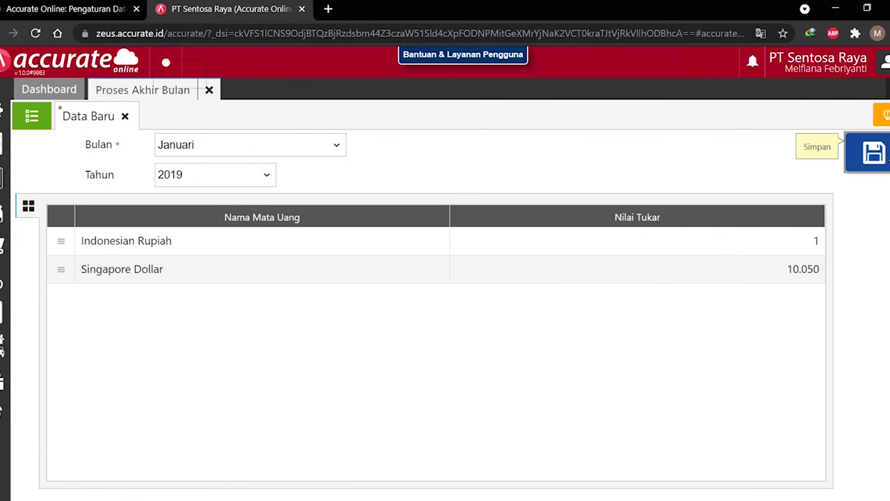
pyautogui.click(209, 91)
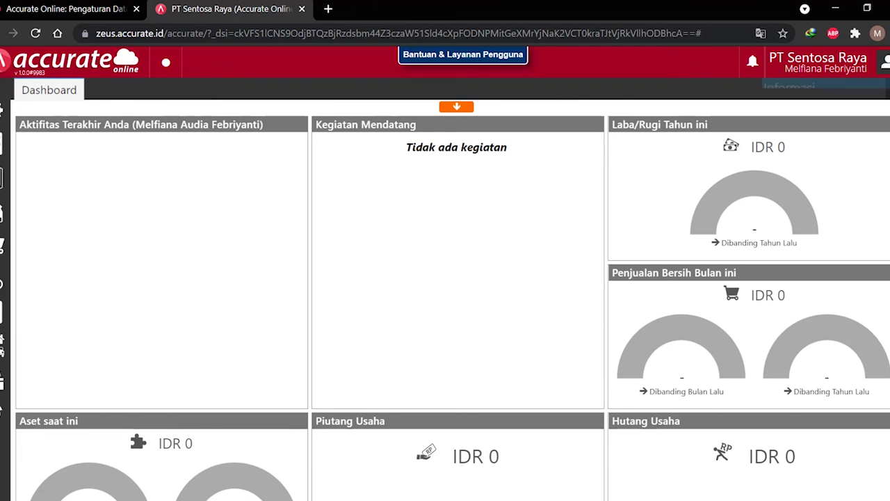